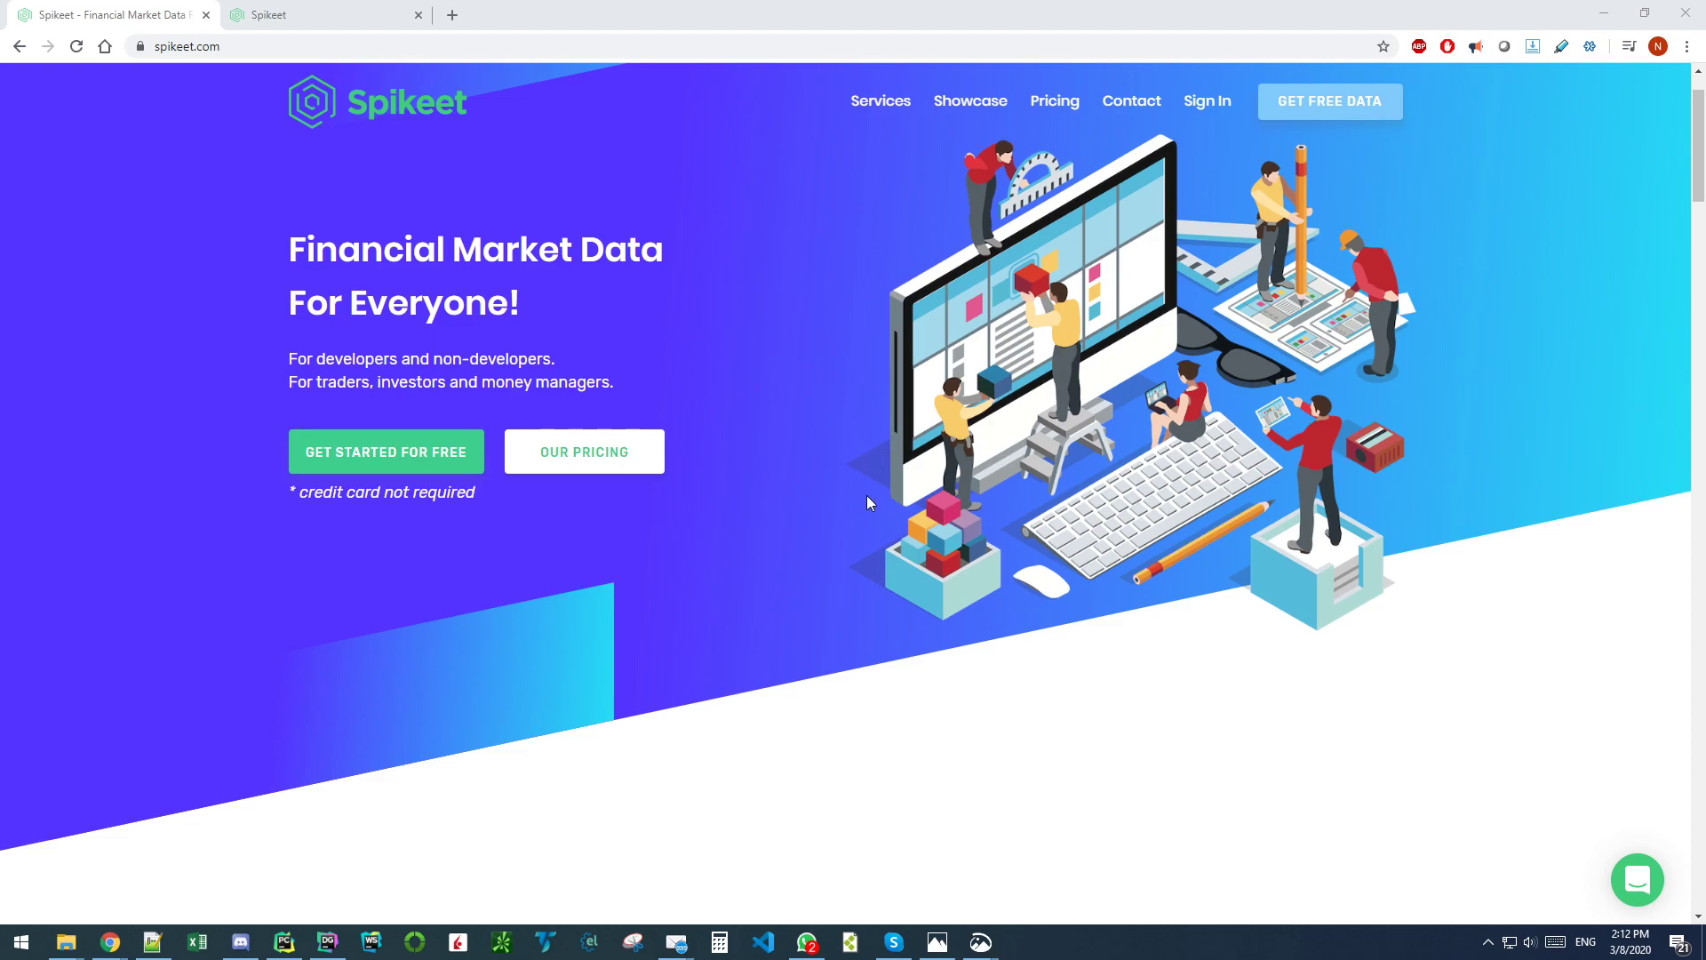
Step: Switch to the Spikeet web app and start a new data request
{"action": "scroll", "coordinate": [1132, 308], "scroll_direction": "up", "scroll_amount": 1}
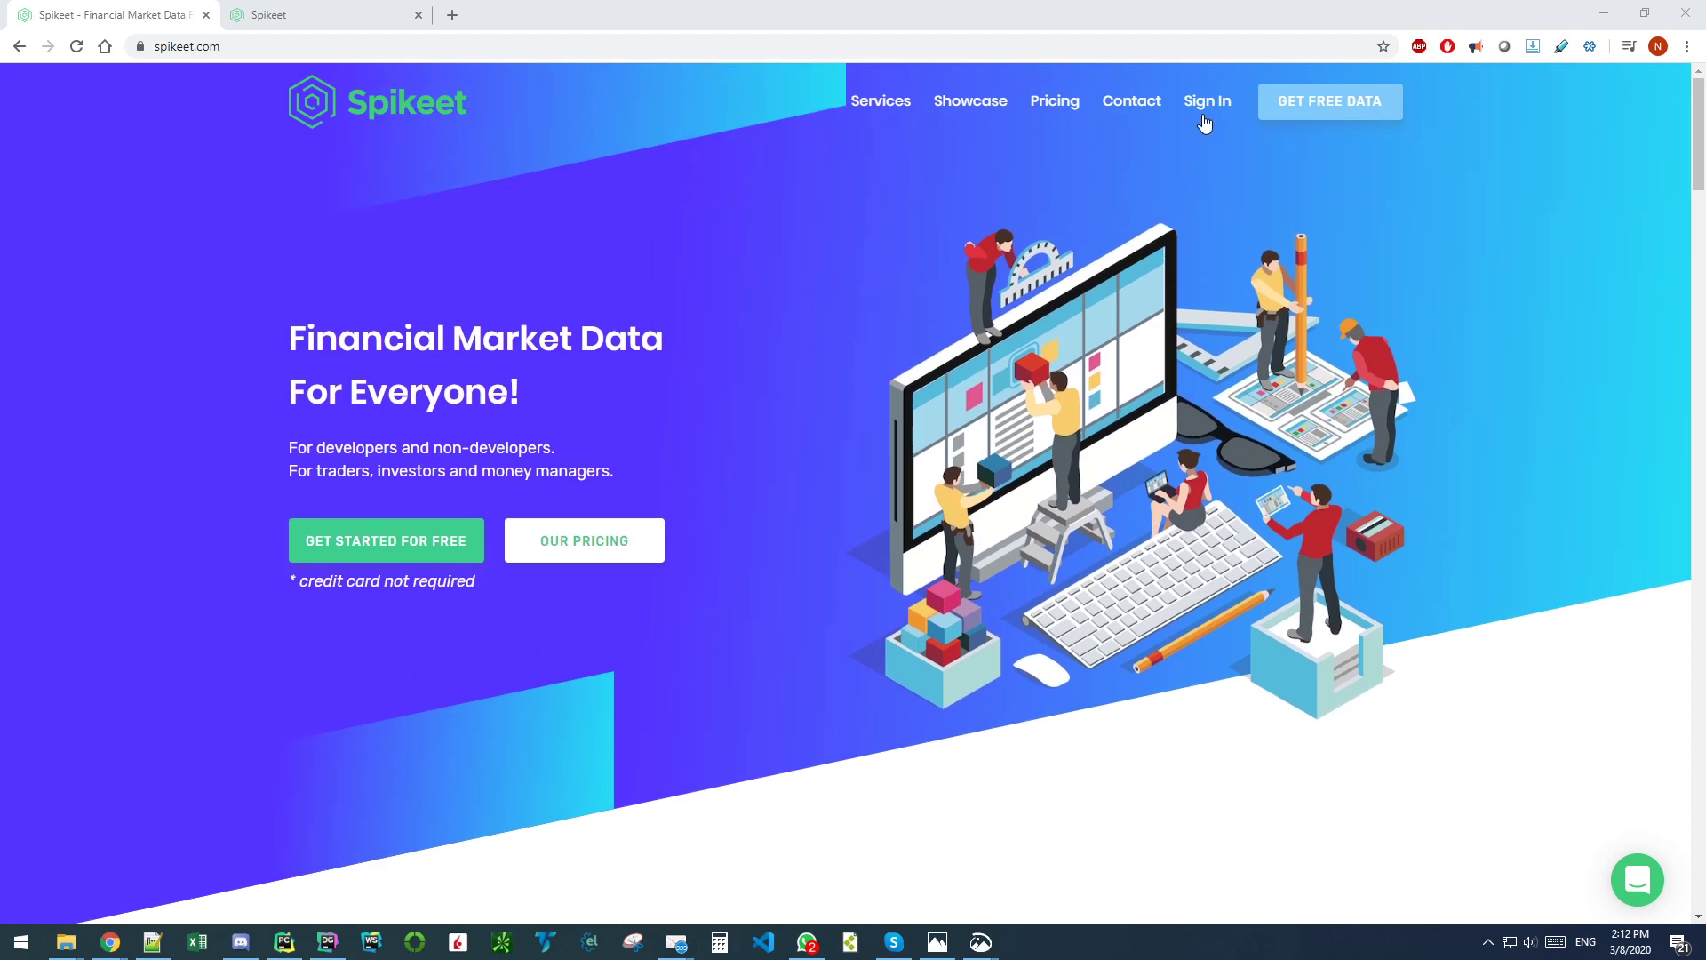
{"action": "left_click", "coordinate": [383, 9]}
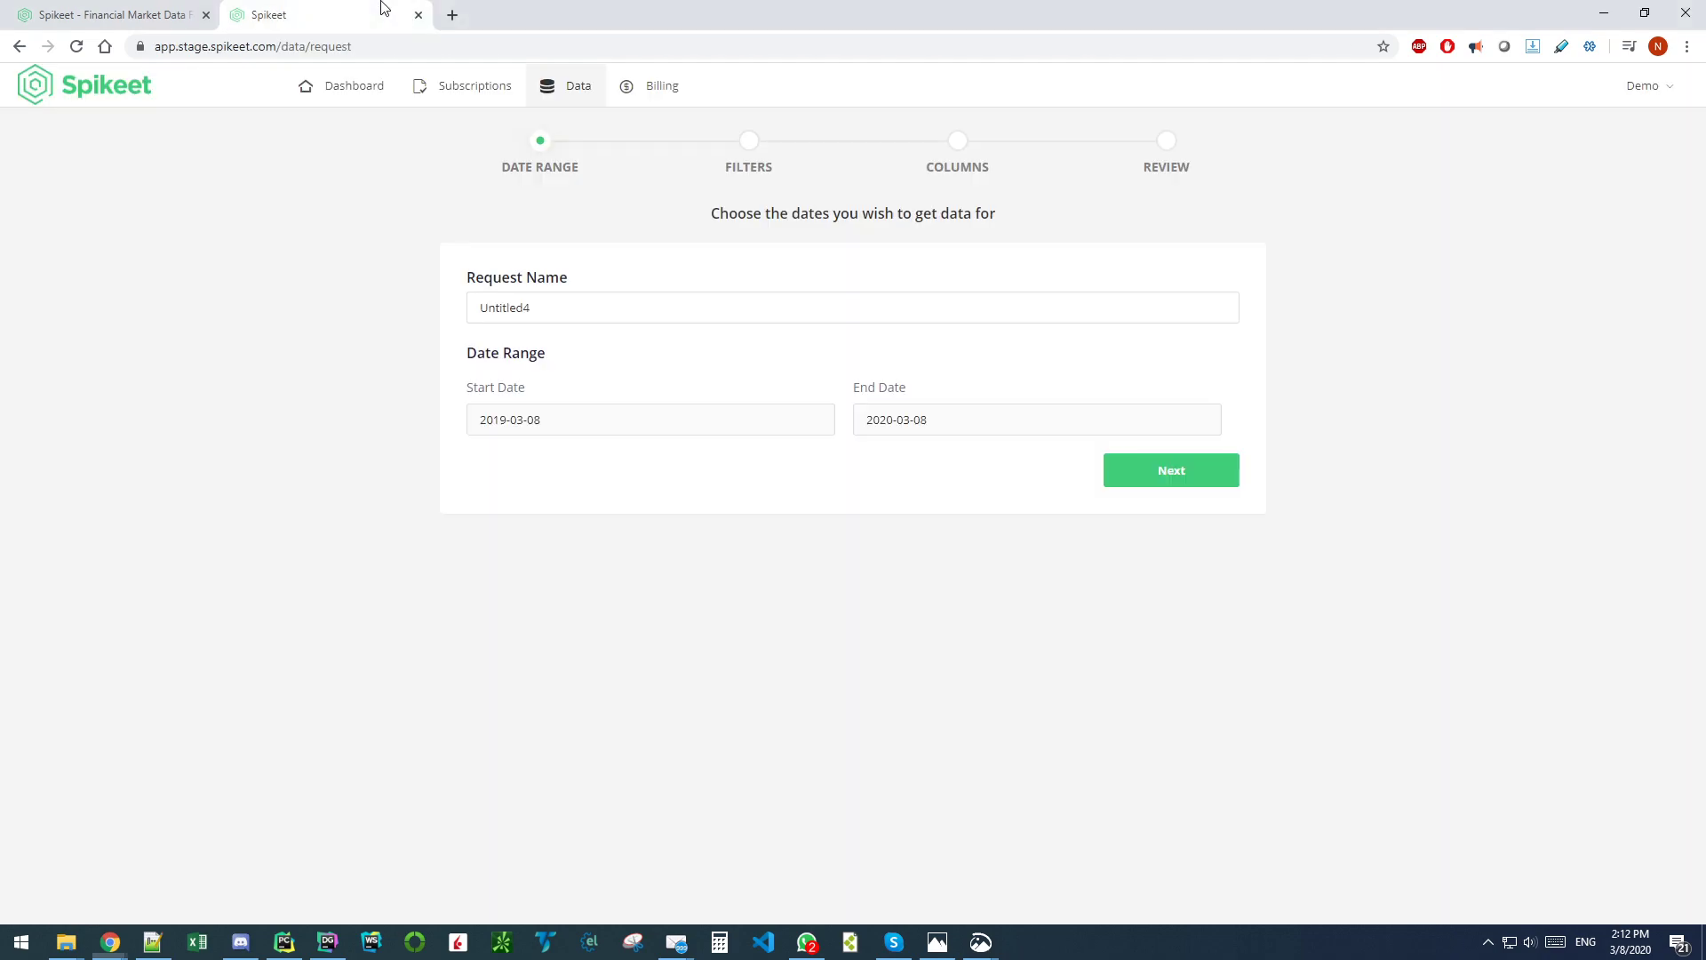
{"action": "left_click", "coordinate": [374, 100]}
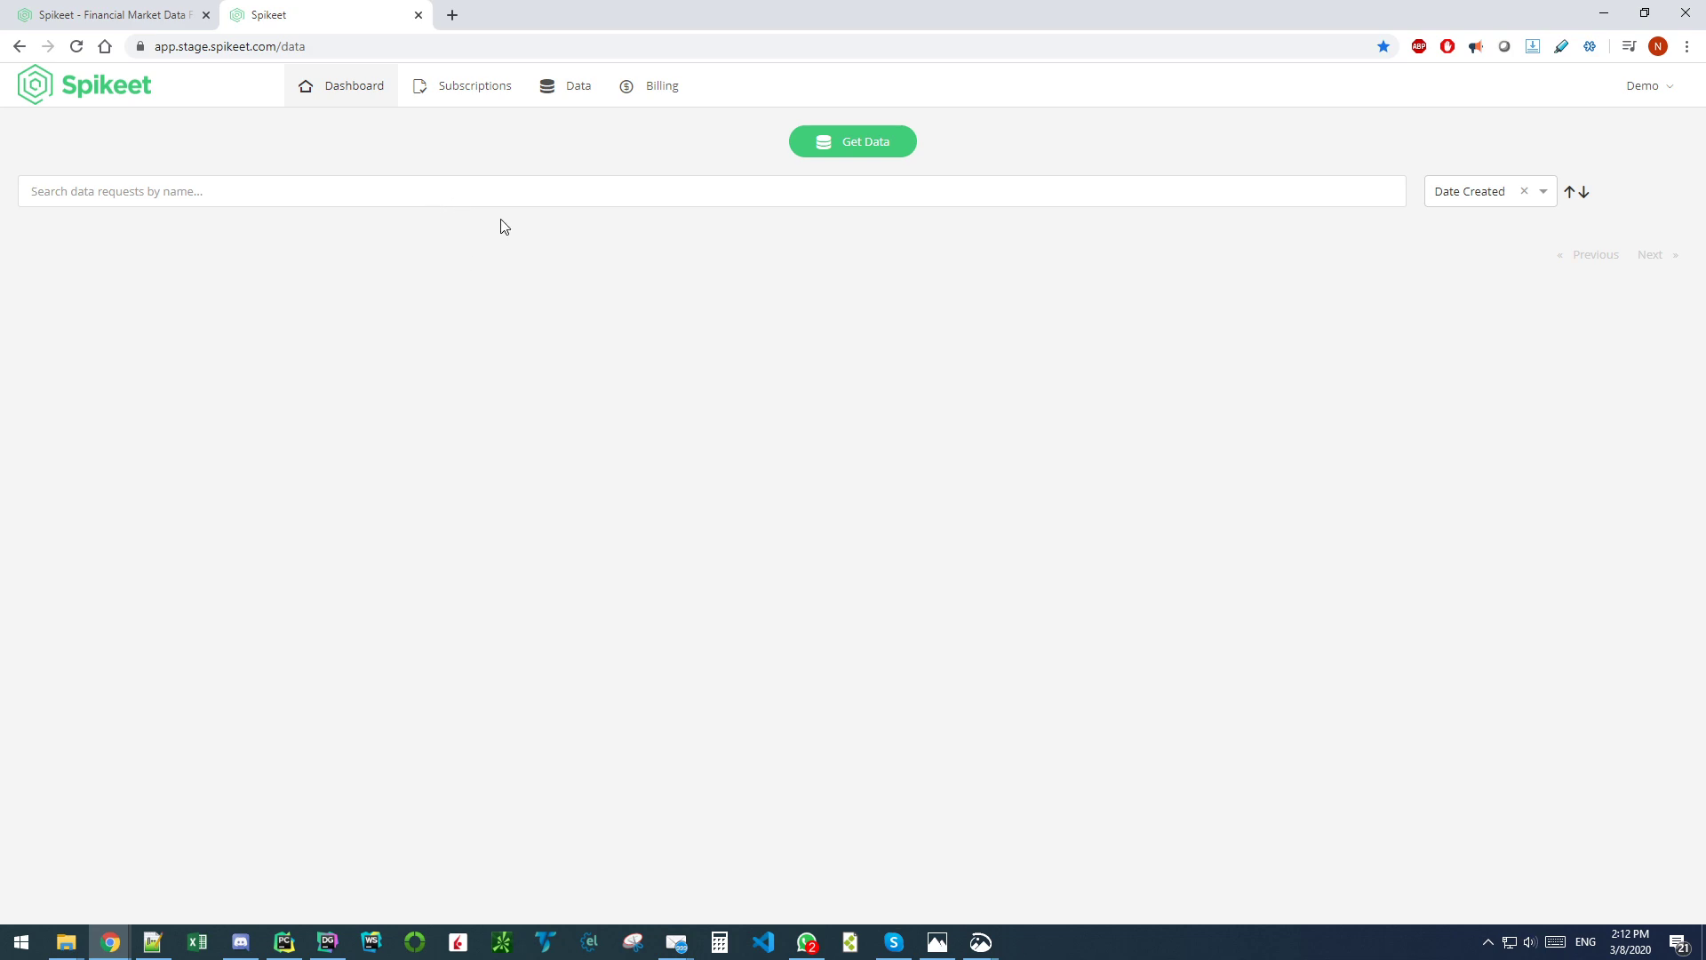
{"action": "left_click", "coordinate": [583, 95]}
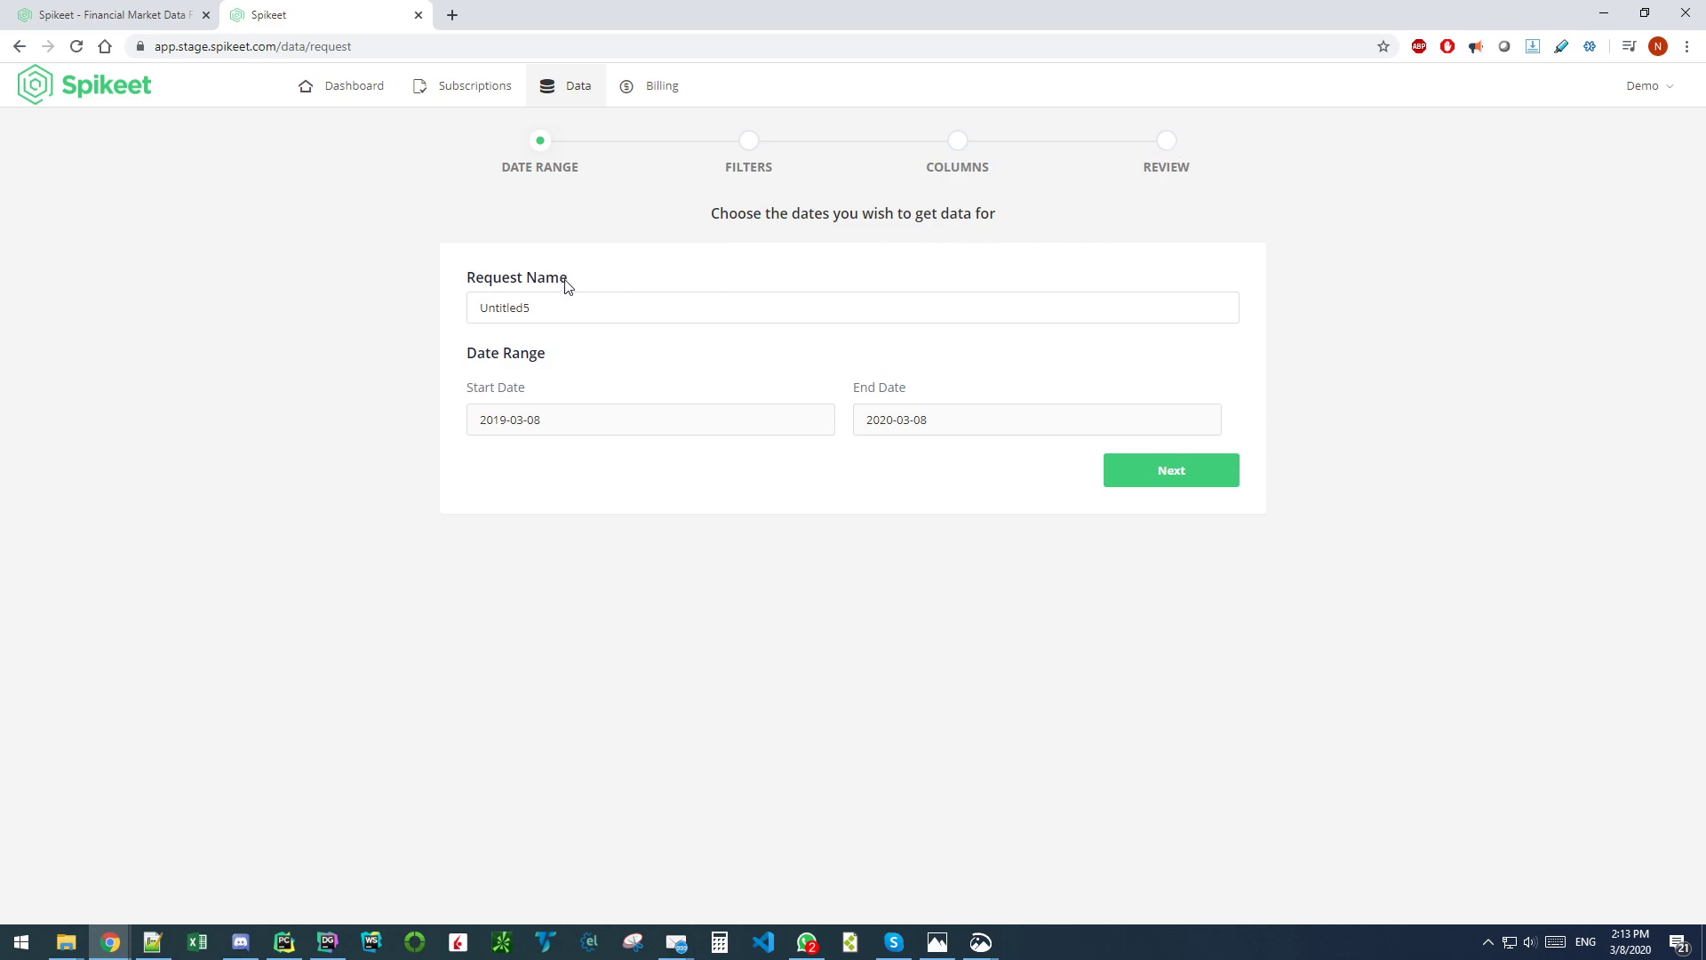
Step: Name the data request "My First Request" and continue to the filters stage with the default date range
{"action": "double_click", "coordinate": [571, 309]}
{"action": "type", "text": "My FirstRRequest"}
{"action": "left_click", "coordinate": [1135, 488]}
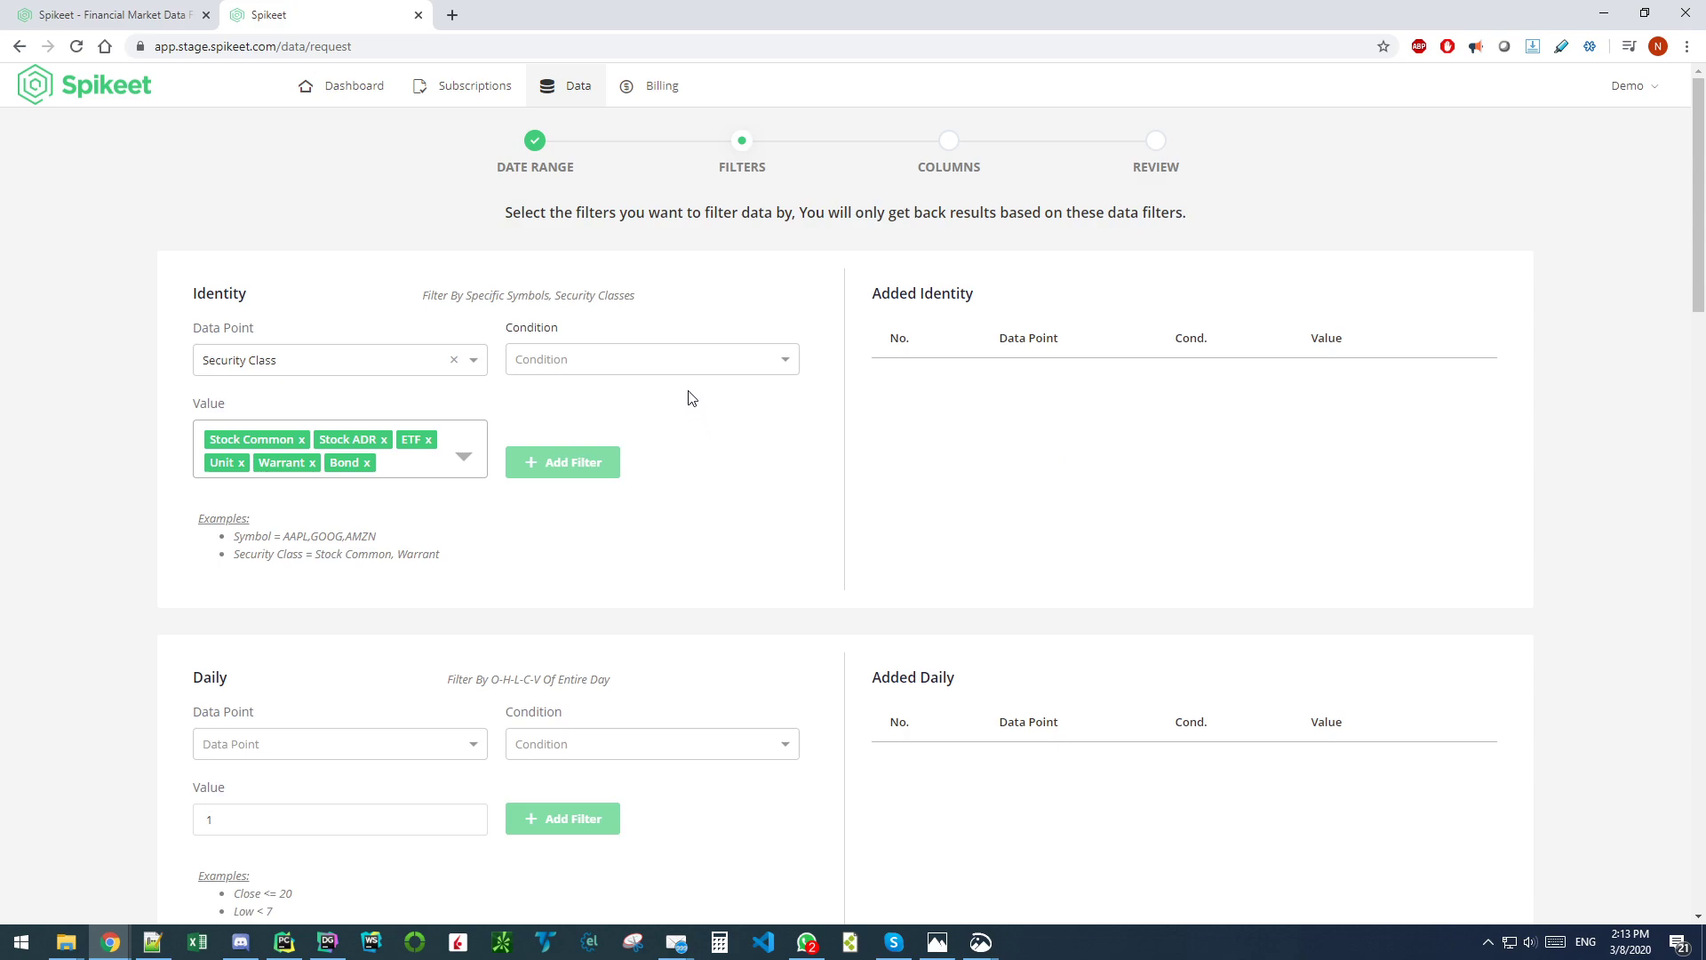
Step: Look over the available filter sections, from Identity and Daily through Intraday, Indicator, Fundamental and Custom
{"action": "scroll", "coordinate": [689, 396], "scroll_direction": "down", "scroll_amount": 1}
{"action": "scroll", "coordinate": [736, 253], "scroll_direction": "up", "scroll_amount": 1}
{"action": "scroll", "coordinate": [521, 497], "scroll_direction": "down", "scroll_amount": 9}
{"action": "scroll", "coordinate": [521, 497], "scroll_direction": "down", "scroll_amount": 4}
{"action": "scroll", "coordinate": [522, 497], "scroll_direction": "up", "scroll_amount": 14}
{"action": "scroll", "coordinate": [689, 563], "scroll_direction": "down", "scroll_amount": 2}
{"action": "scroll", "coordinate": [533, 431], "scroll_direction": "down", "scroll_amount": 10}
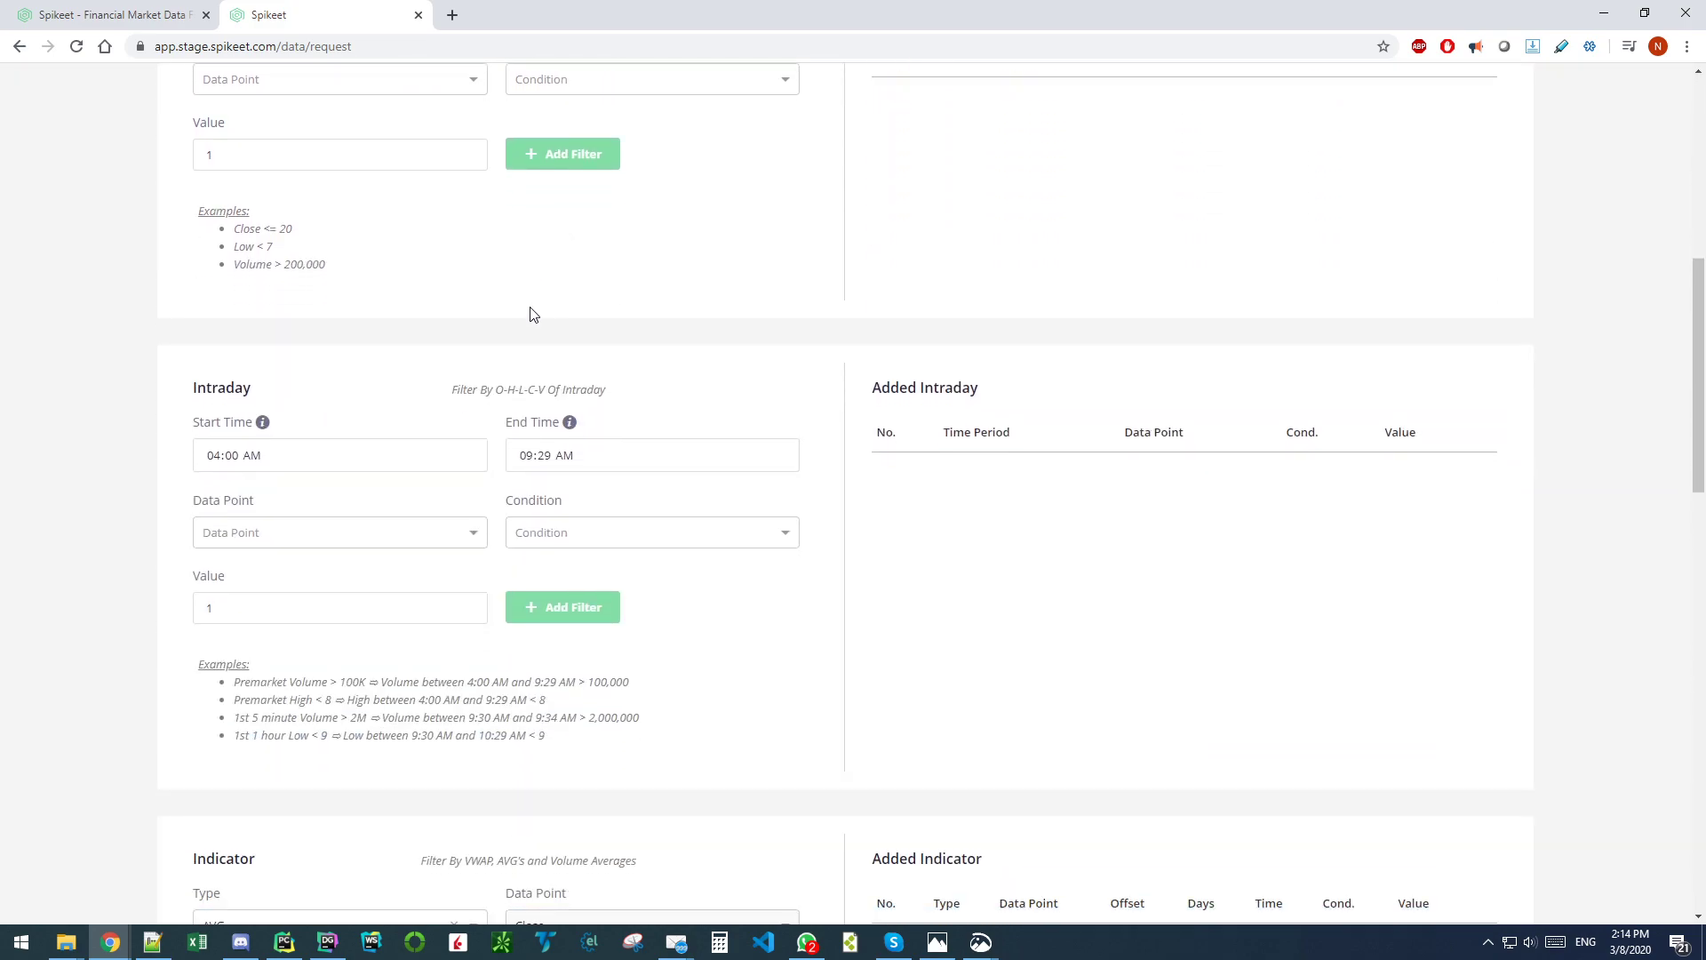
{"action": "scroll", "coordinate": [534, 307], "scroll_direction": "down", "scroll_amount": 7}
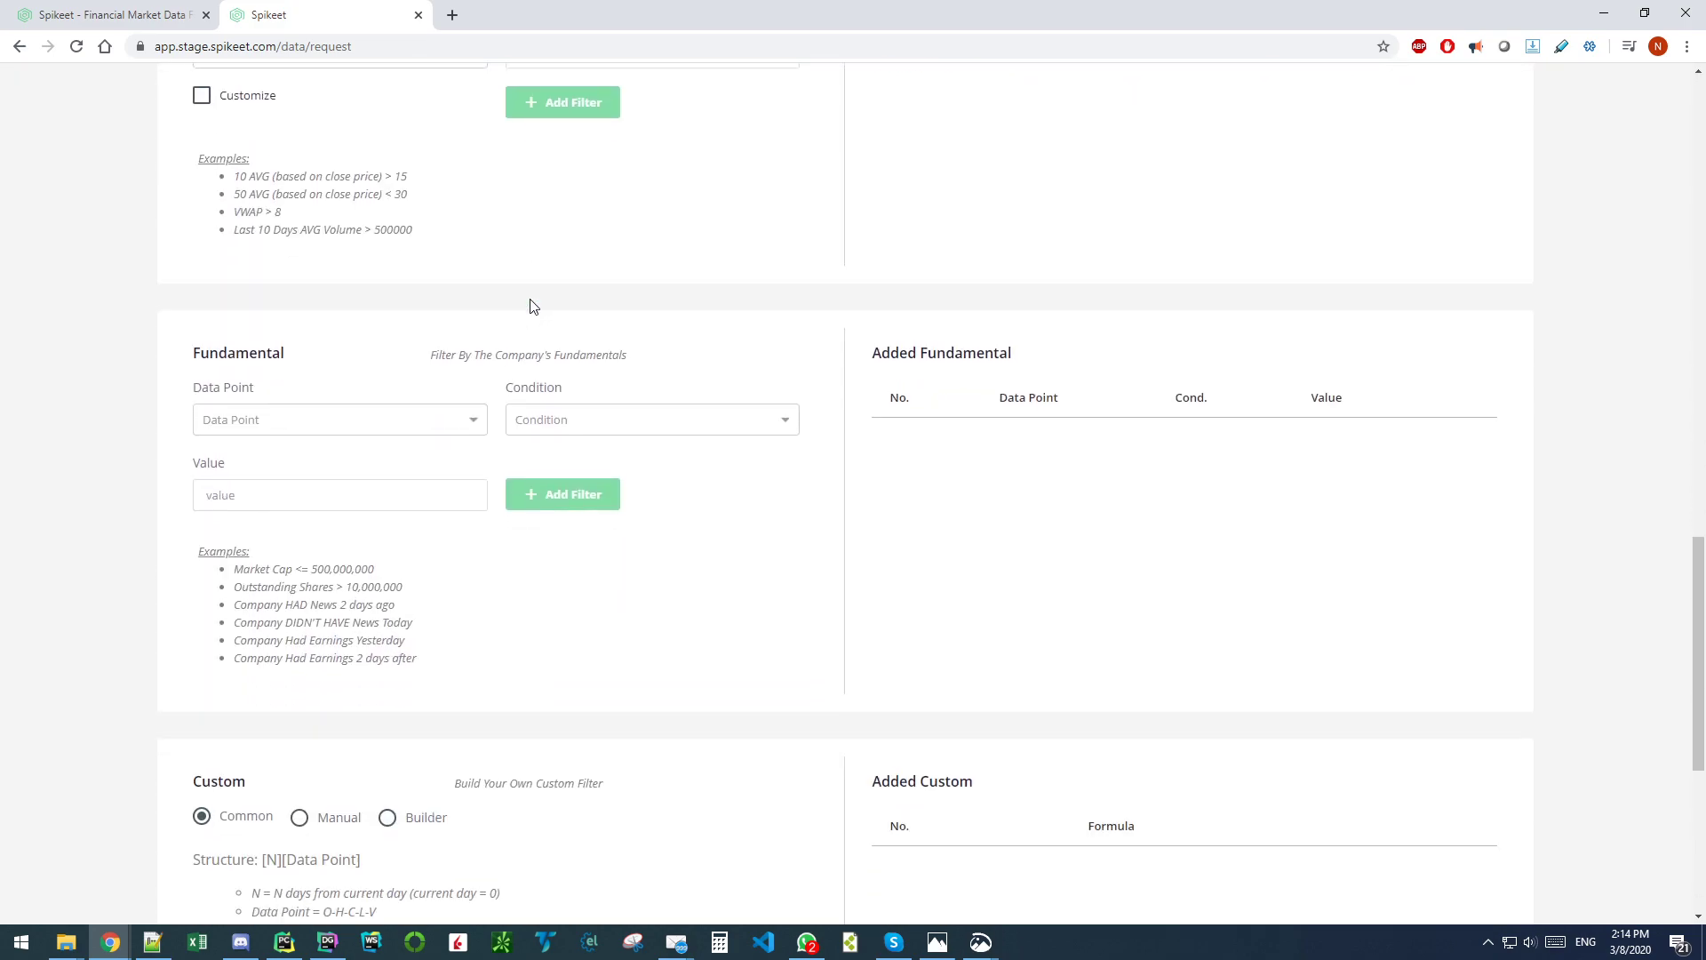
{"action": "scroll", "coordinate": [533, 306], "scroll_direction": "down", "scroll_amount": 6}
{"action": "scroll", "coordinate": [483, 450], "scroll_direction": "up", "scroll_amount": 11}
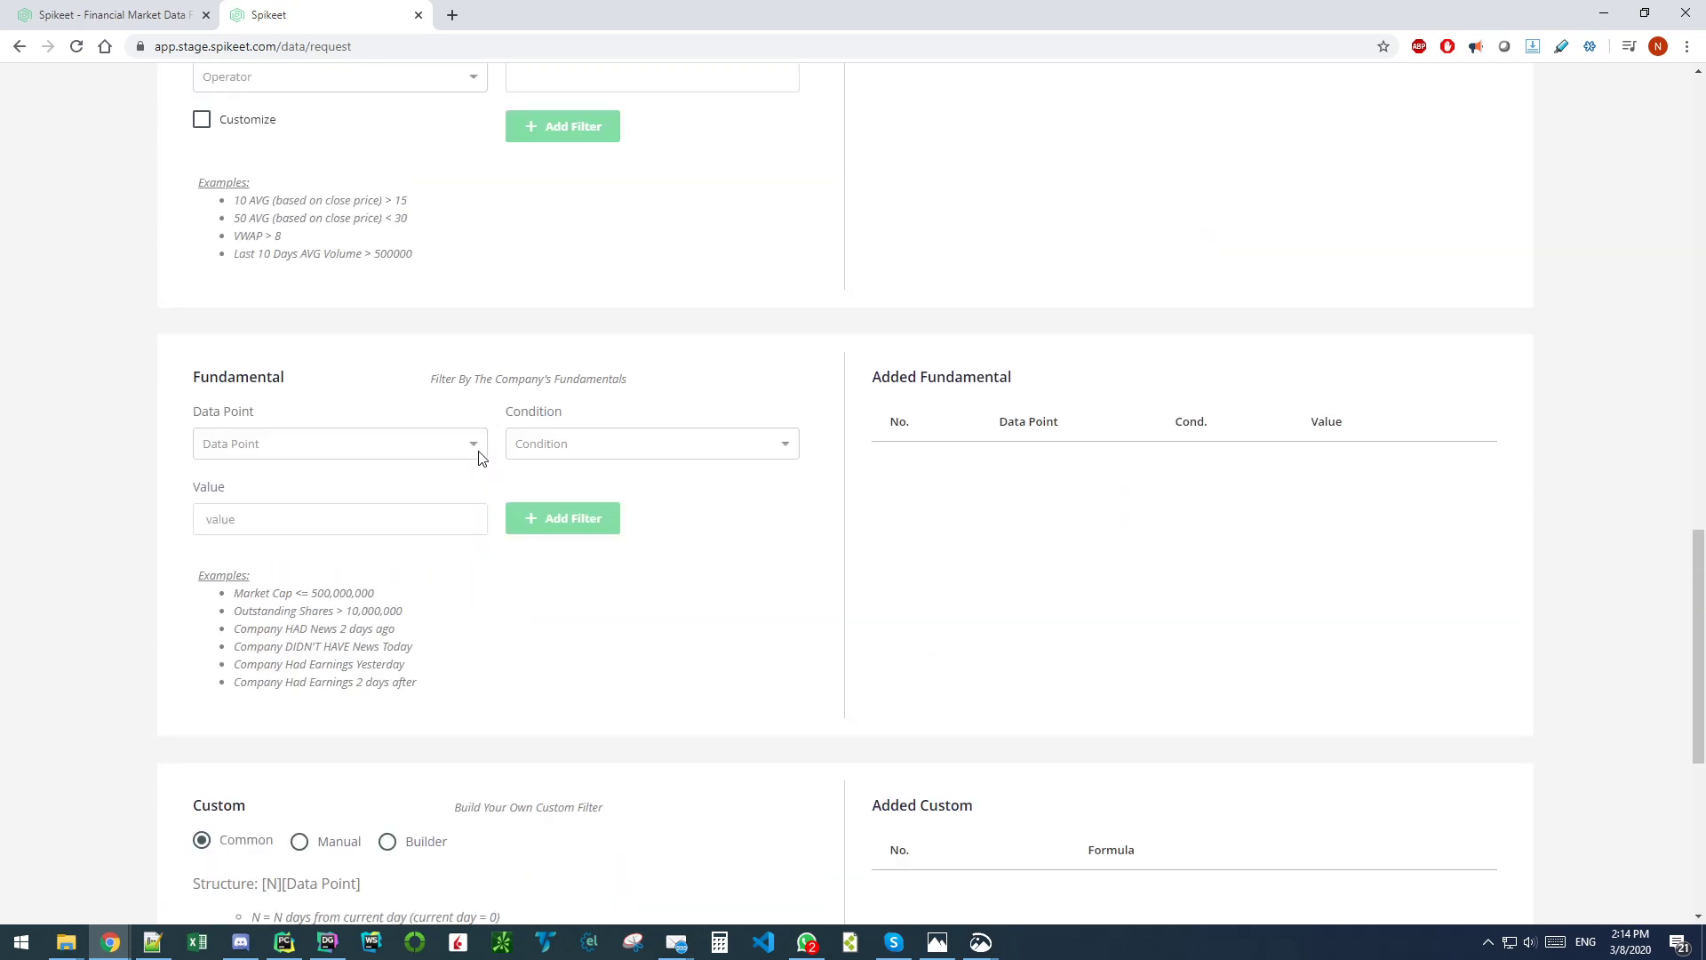
{"action": "scroll", "coordinate": [482, 457], "scroll_direction": "up", "scroll_amount": 12}
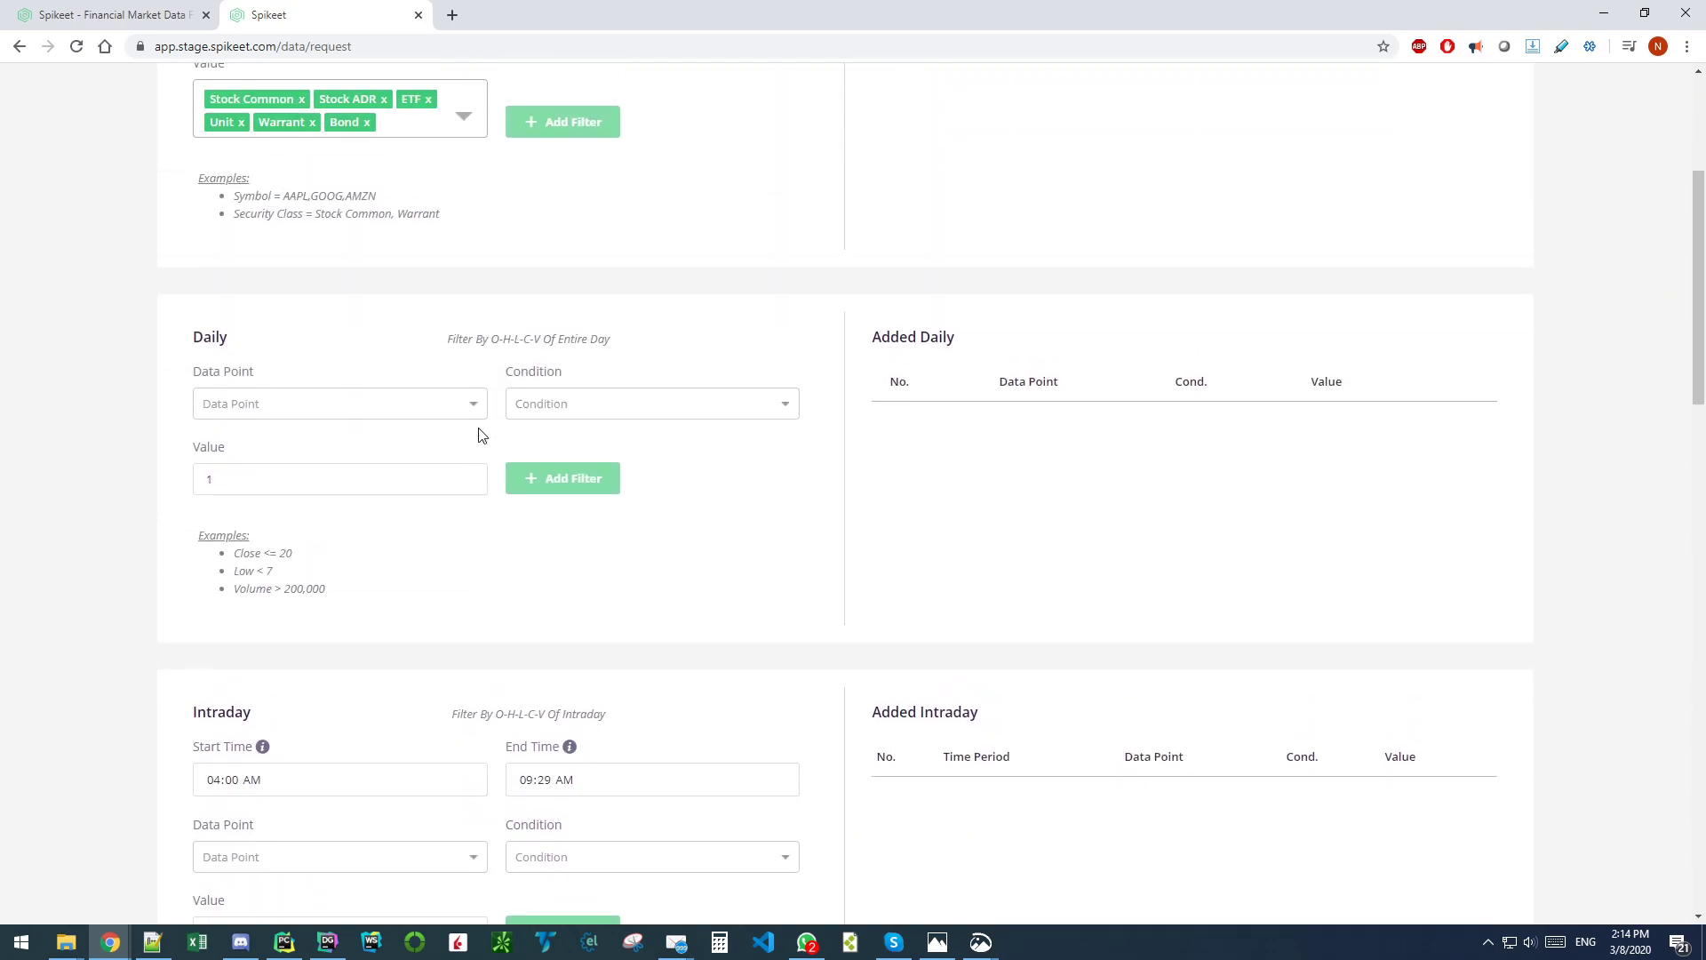
{"action": "scroll", "coordinate": [482, 435], "scroll_direction": "up", "scroll_amount": 1}
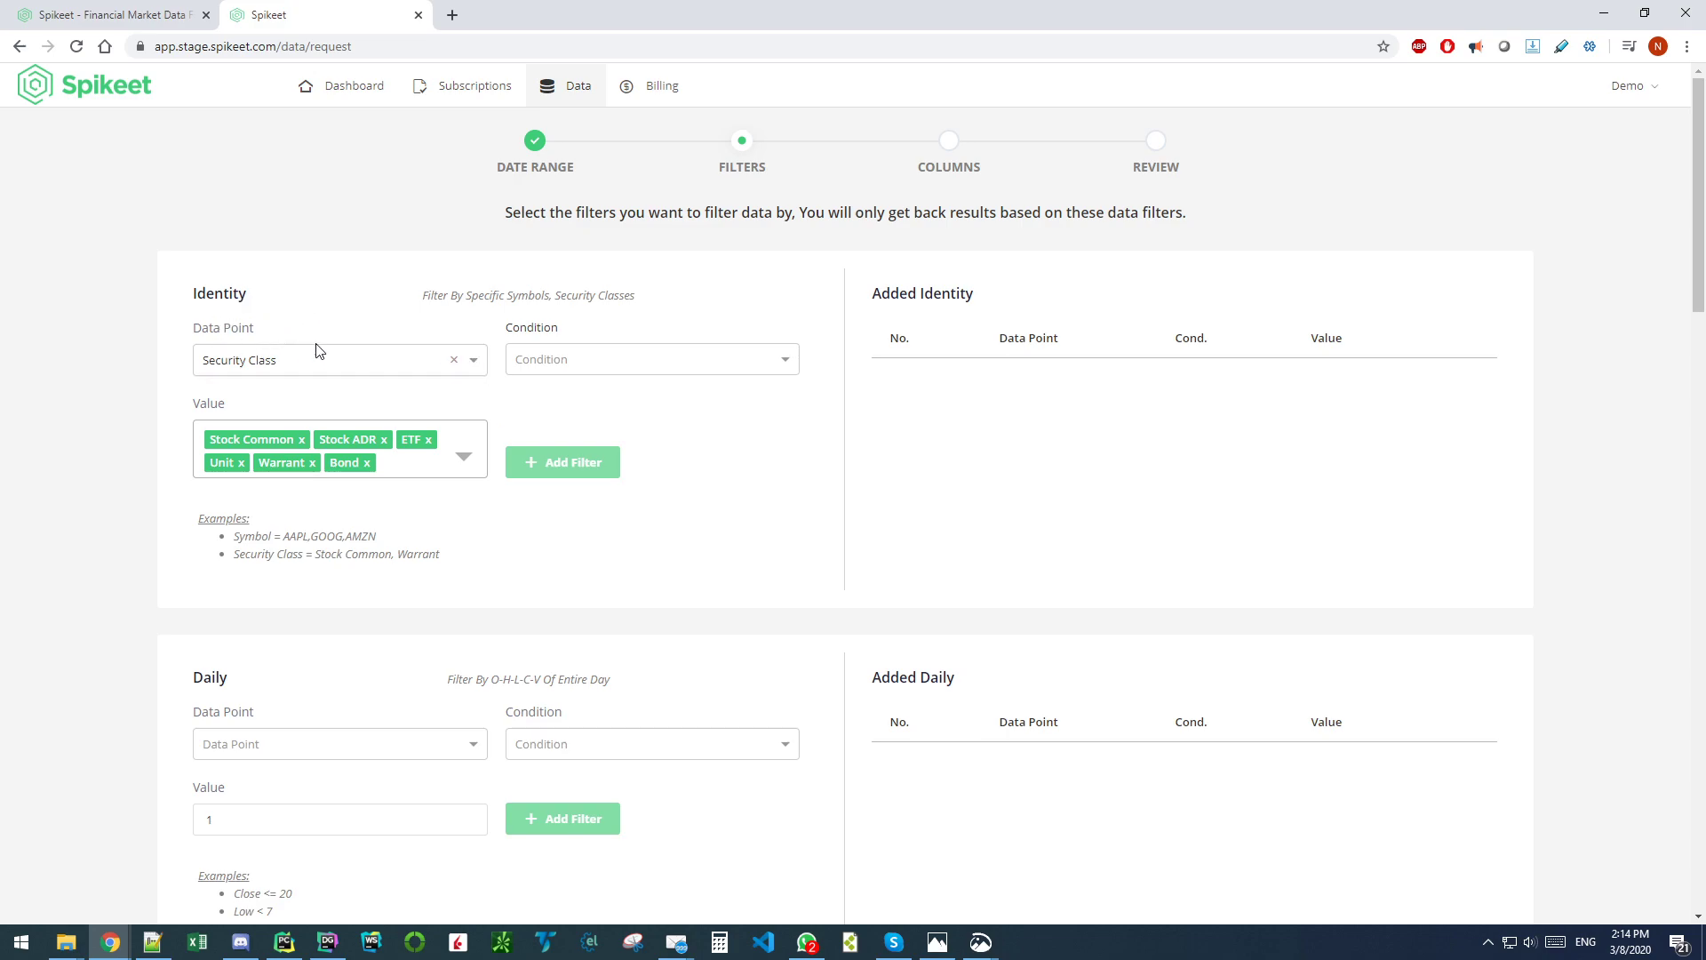
Step: Add an identity filter with the data point Symbol, condition IS and value AAPL
{"action": "left_click", "coordinate": [256, 368]}
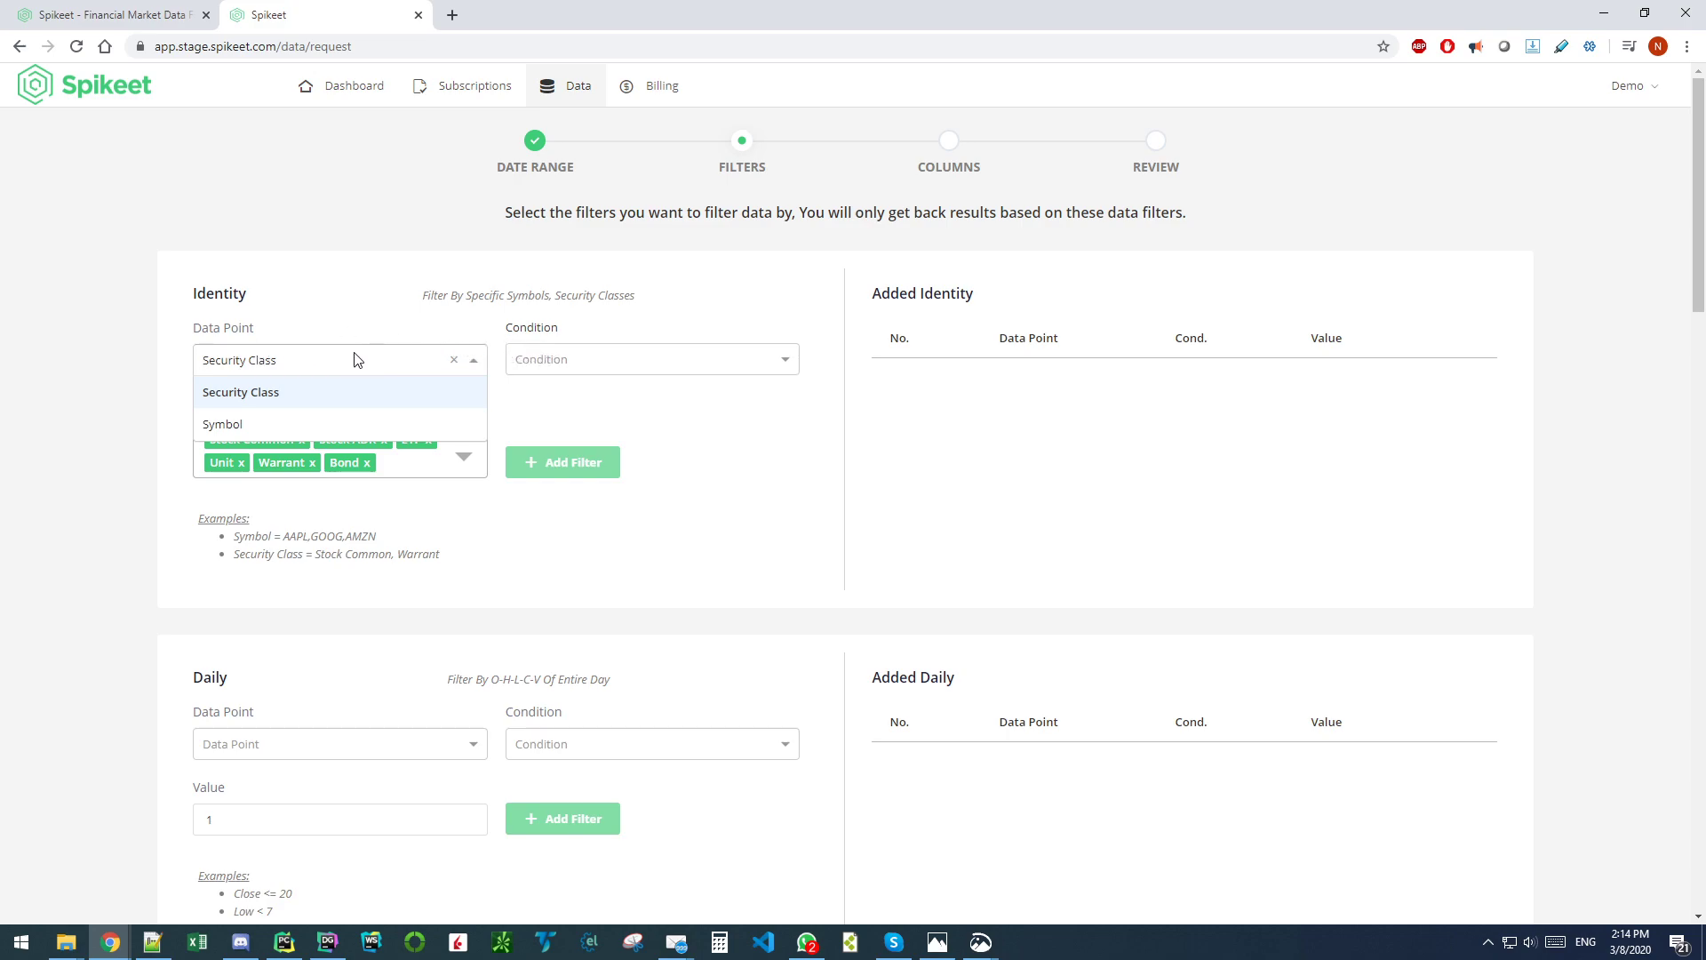
{"action": "left_click", "coordinate": [331, 426]}
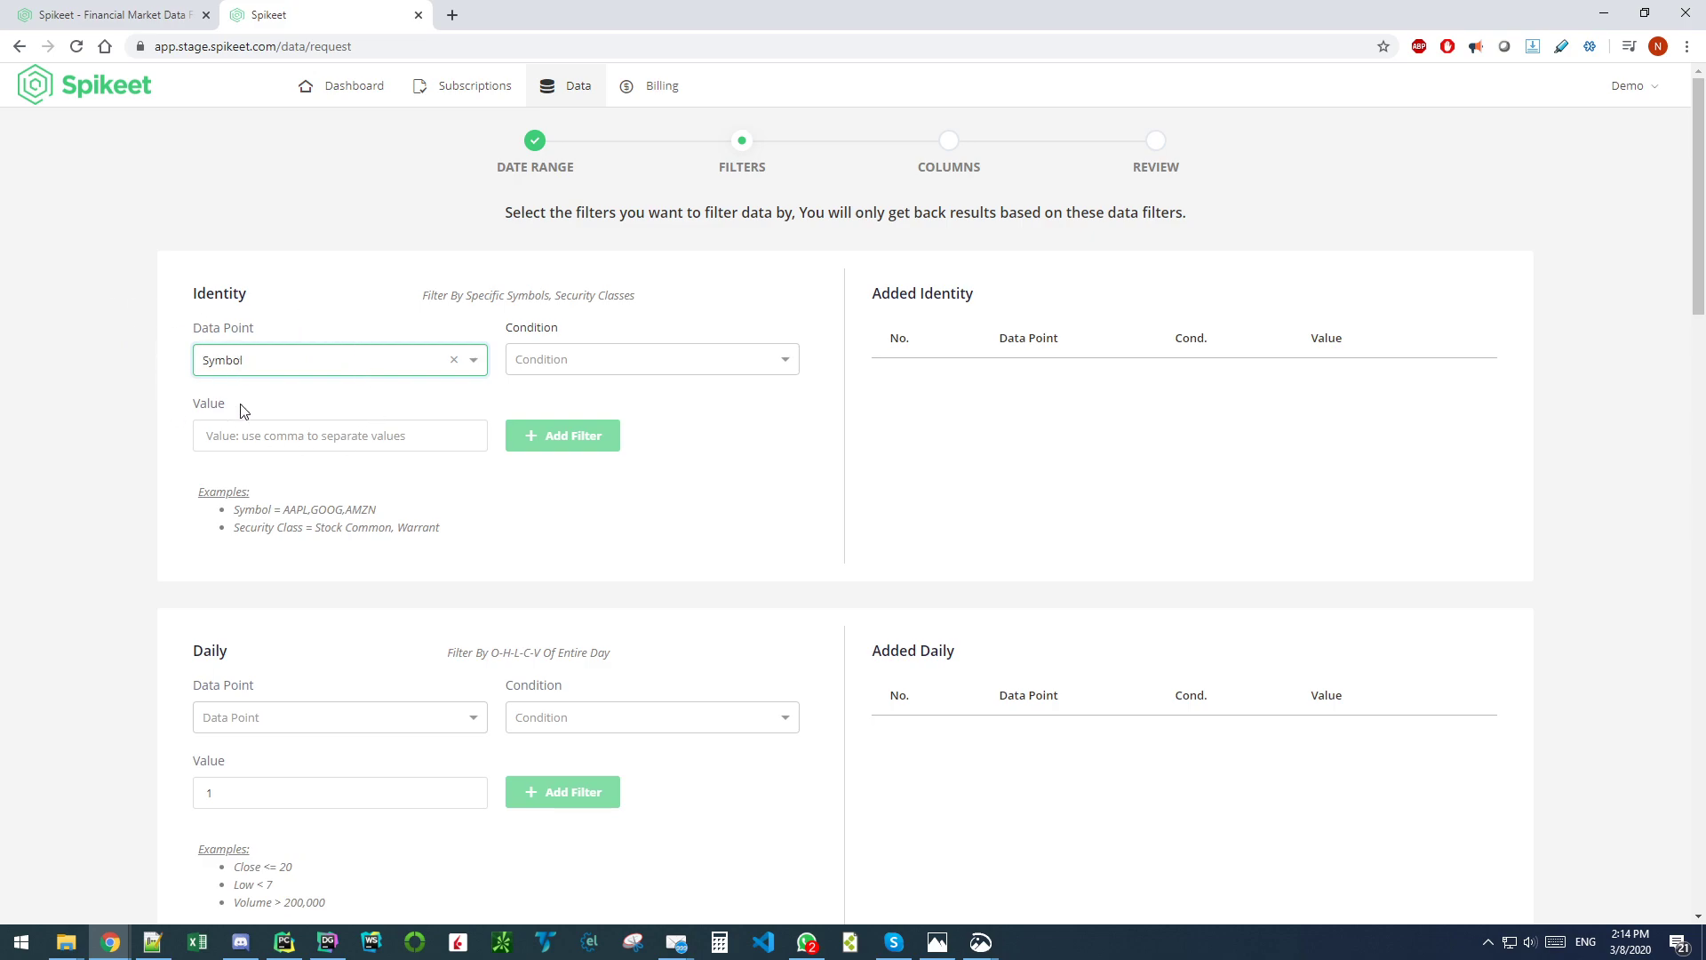
{"action": "left_click", "coordinate": [574, 353]}
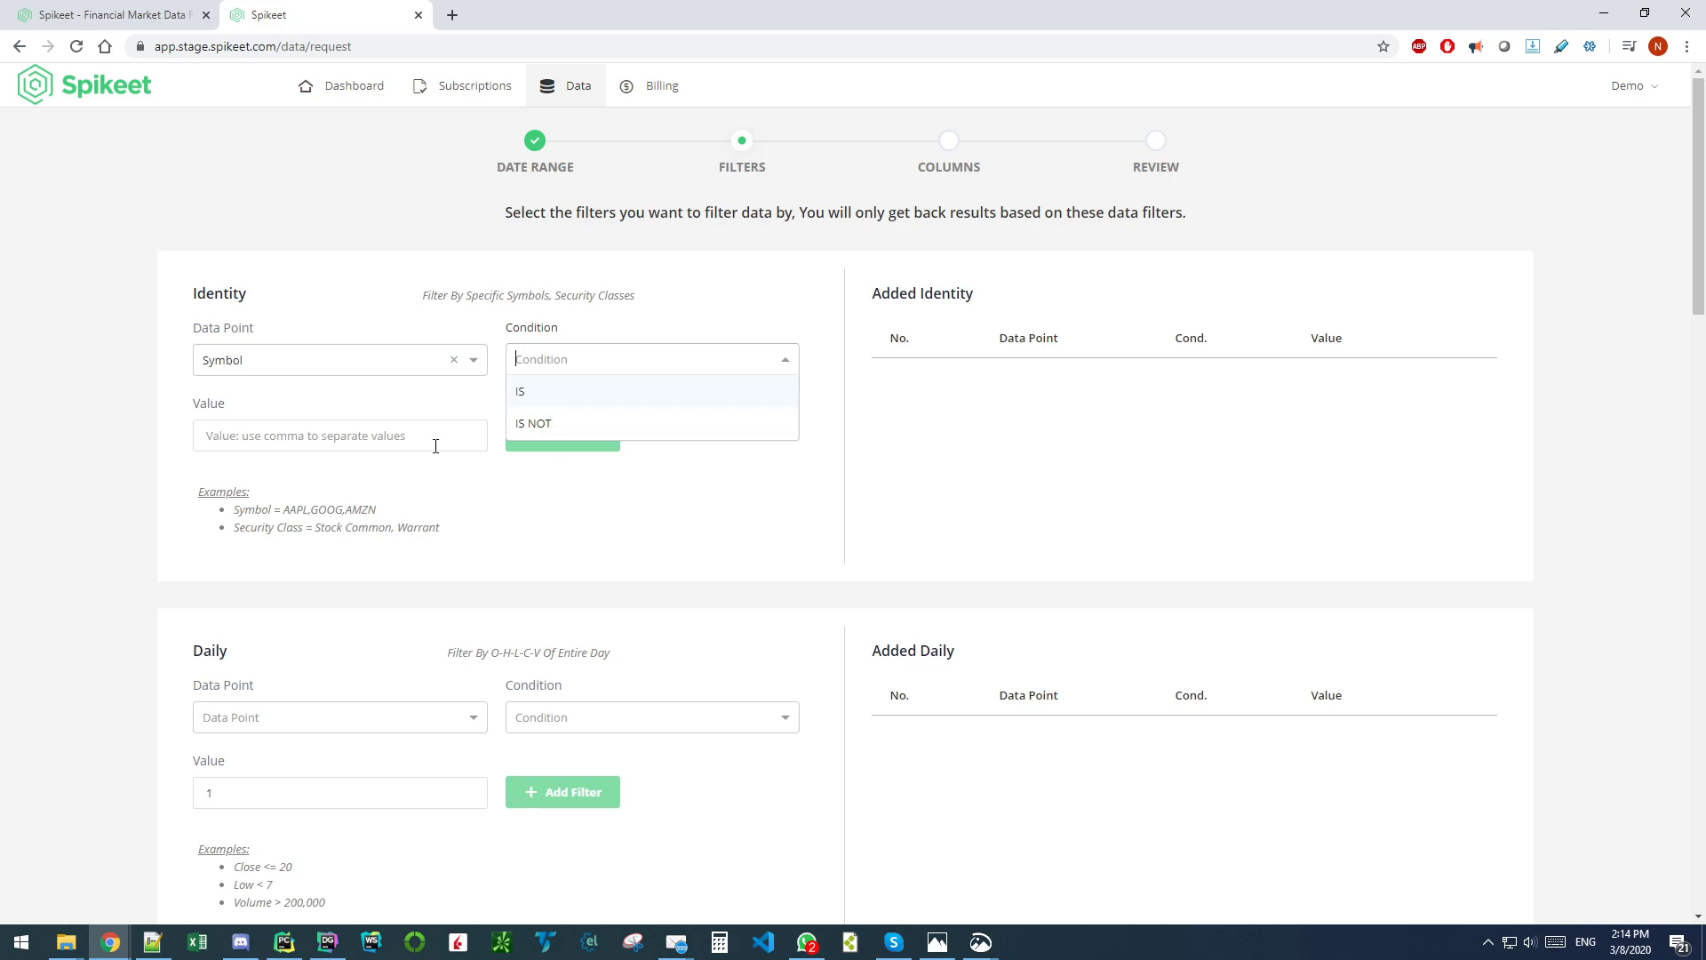
{"action": "left_click", "coordinate": [561, 390]}
{"action": "left_click", "coordinate": [328, 434]}
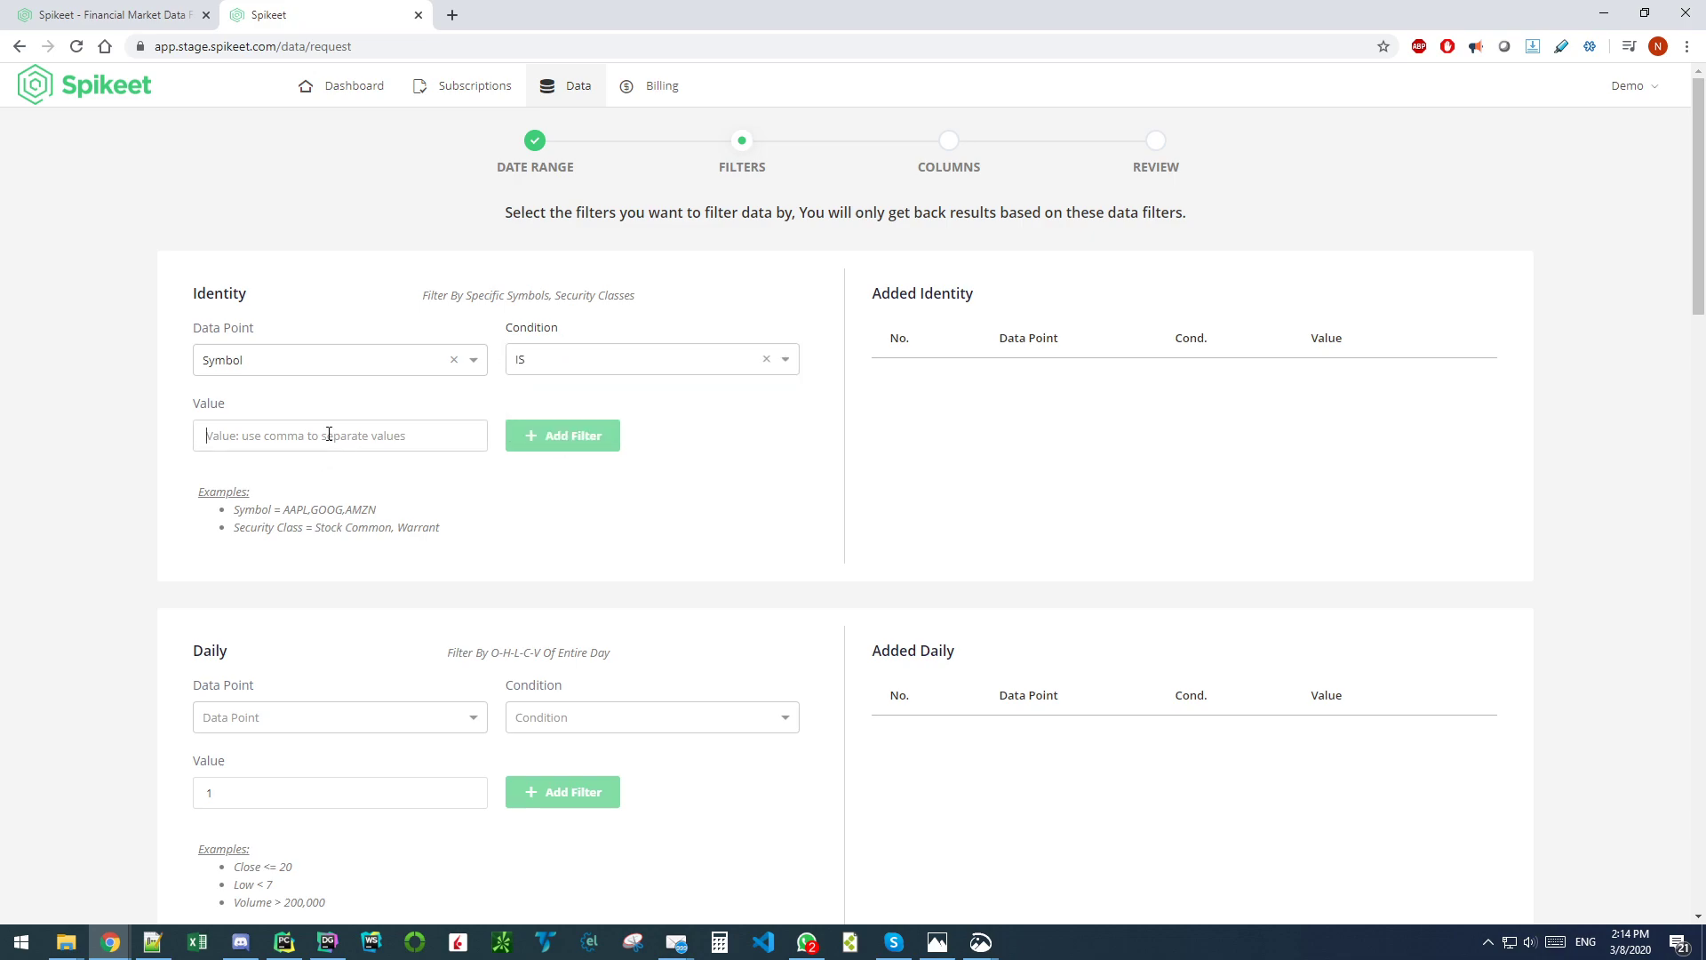
{"action": "type", "text": "AAPL"}
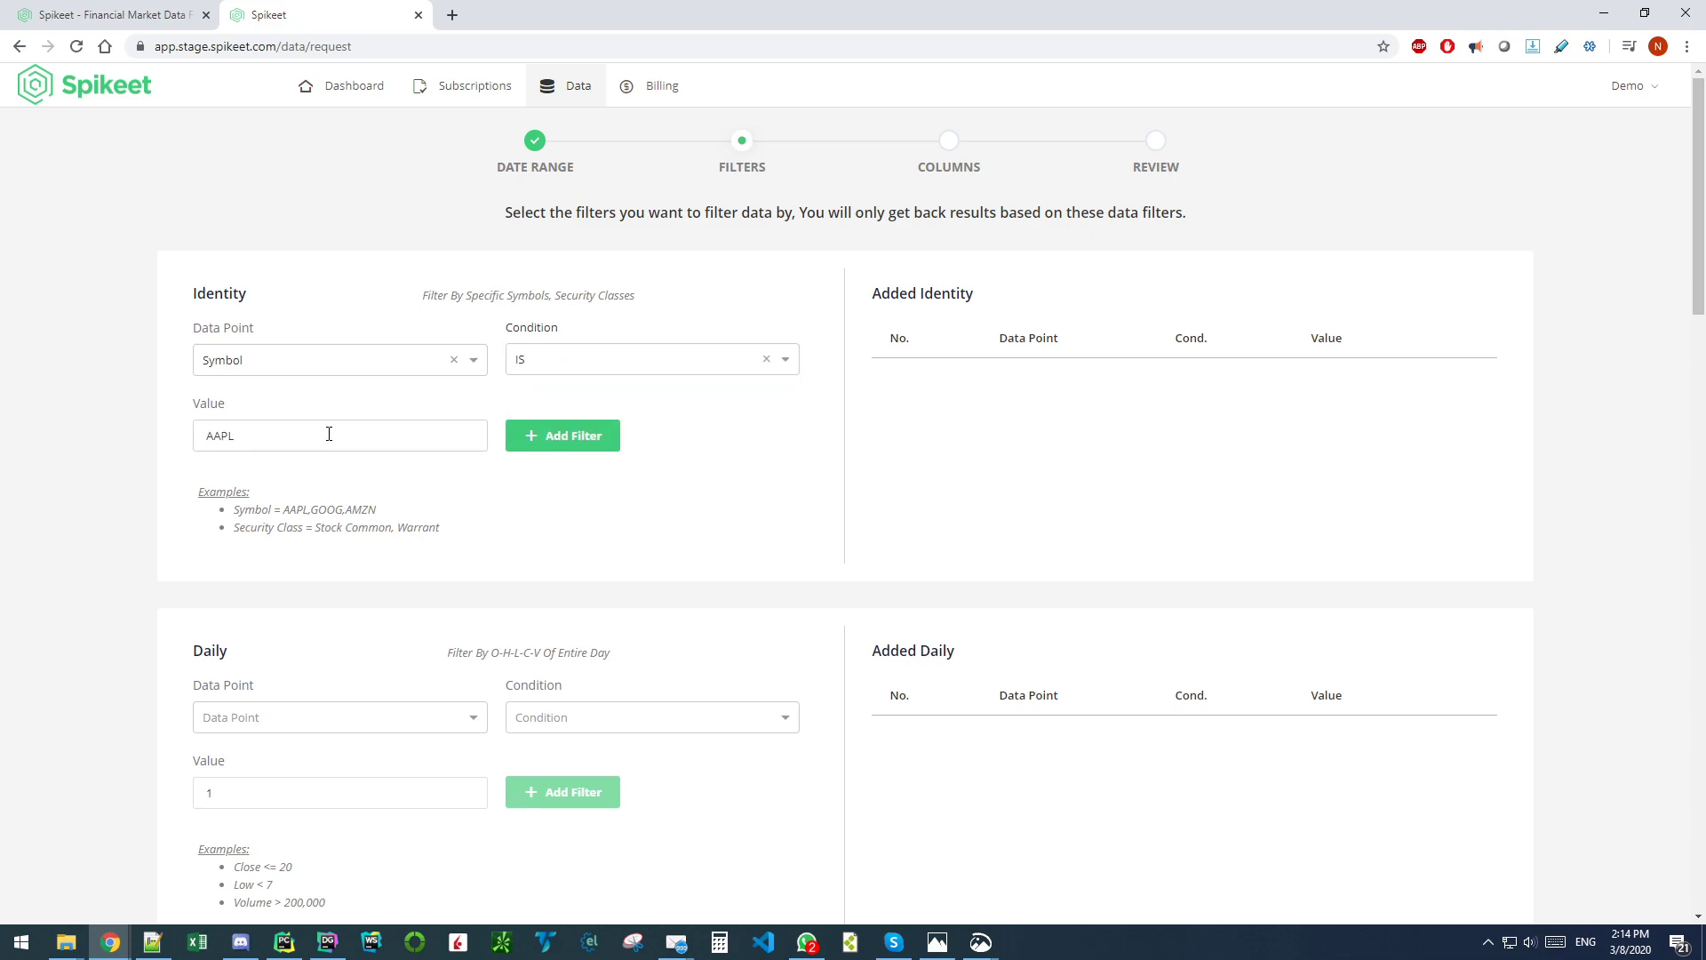
{"action": "left_click", "coordinate": [563, 441]}
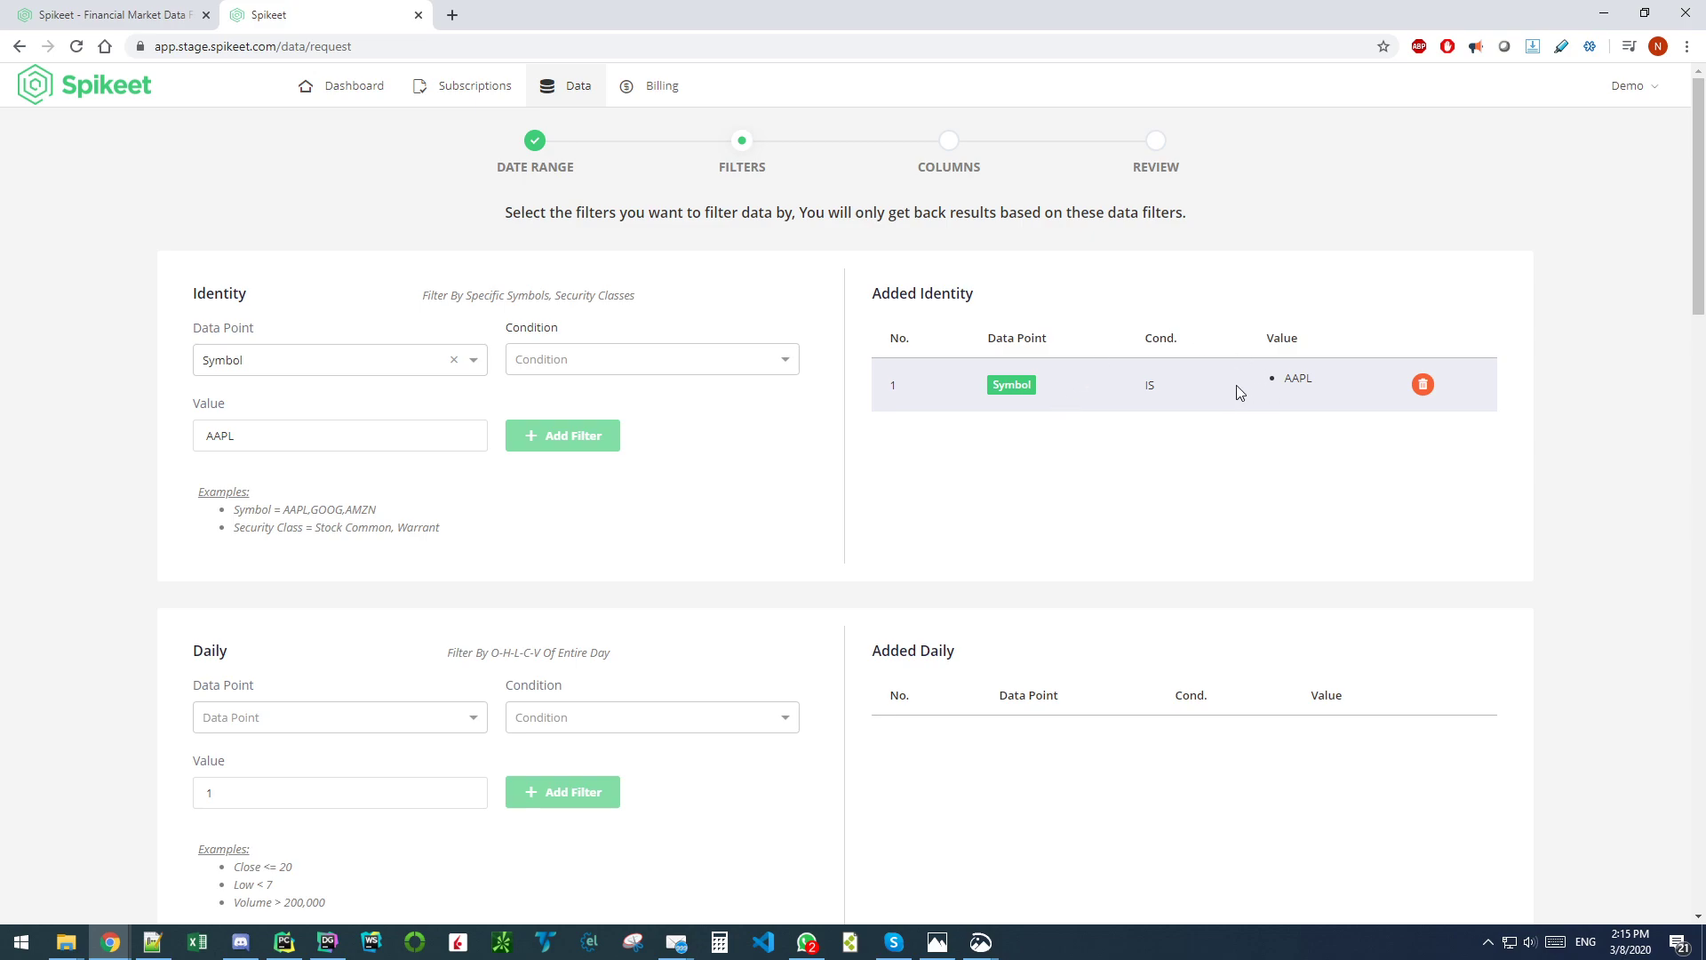
Step: Replace the AAPL filter with a Symbol IS filter covering AAPL, NFLX and AMZN
{"action": "left_click", "coordinate": [1421, 388]}
{"action": "left_click", "coordinate": [565, 361]}
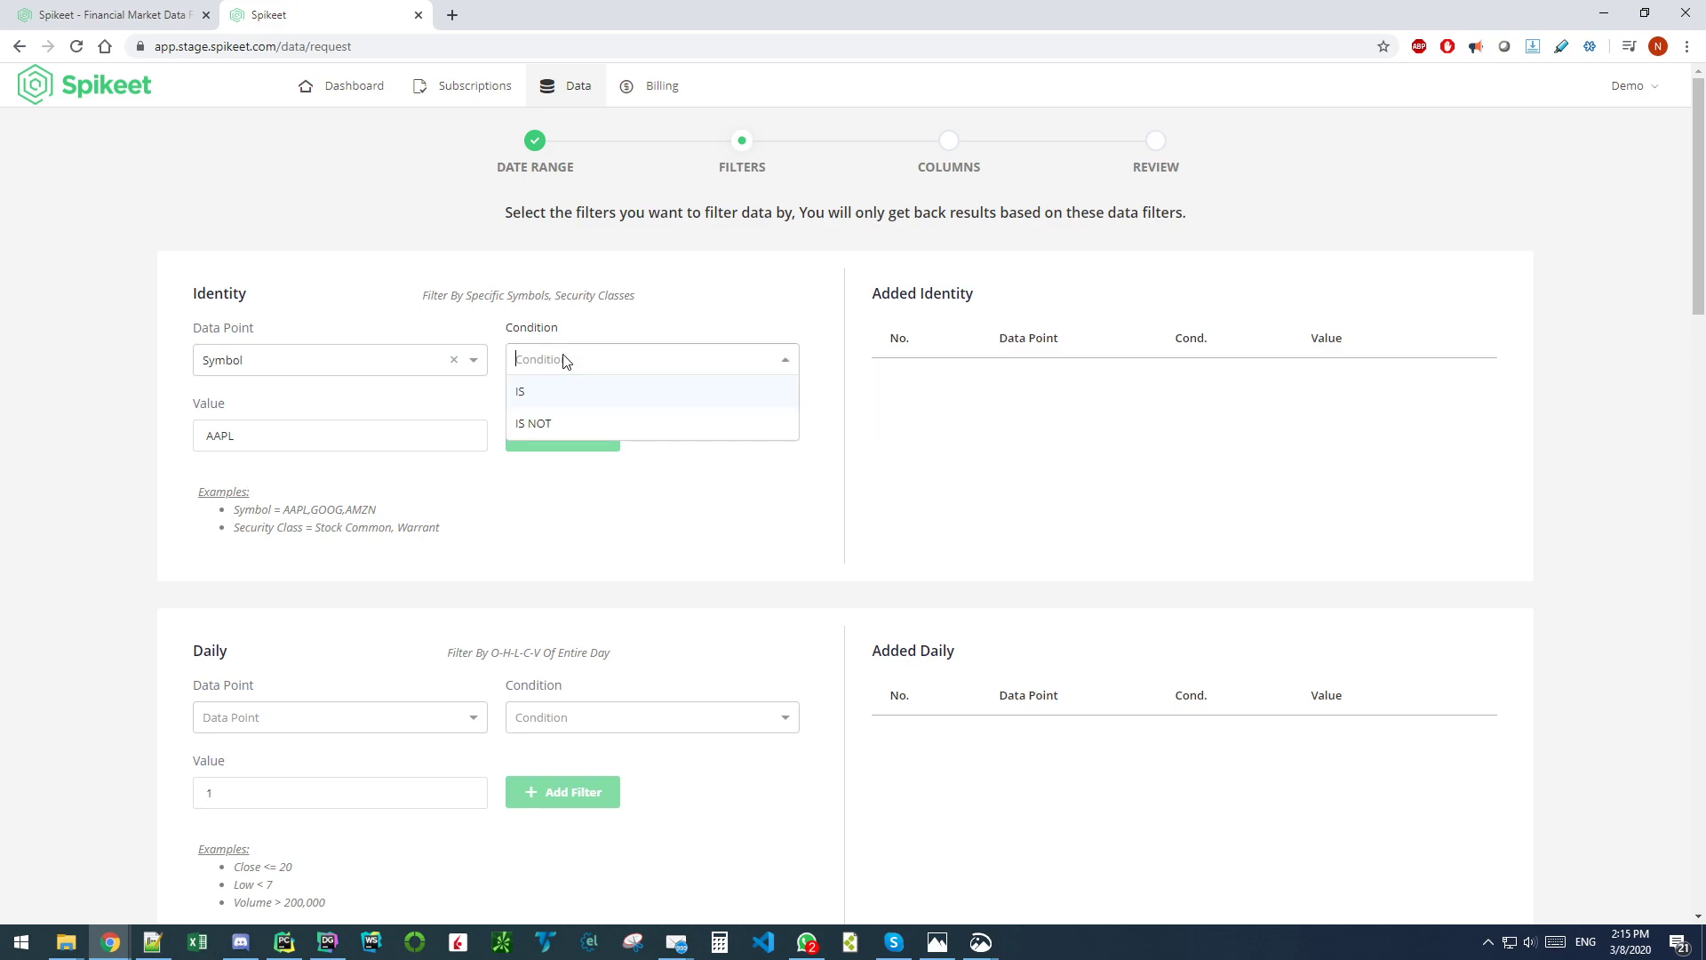
{"action": "left_click", "coordinate": [525, 393]}
{"action": "left_click", "coordinate": [325, 442]}
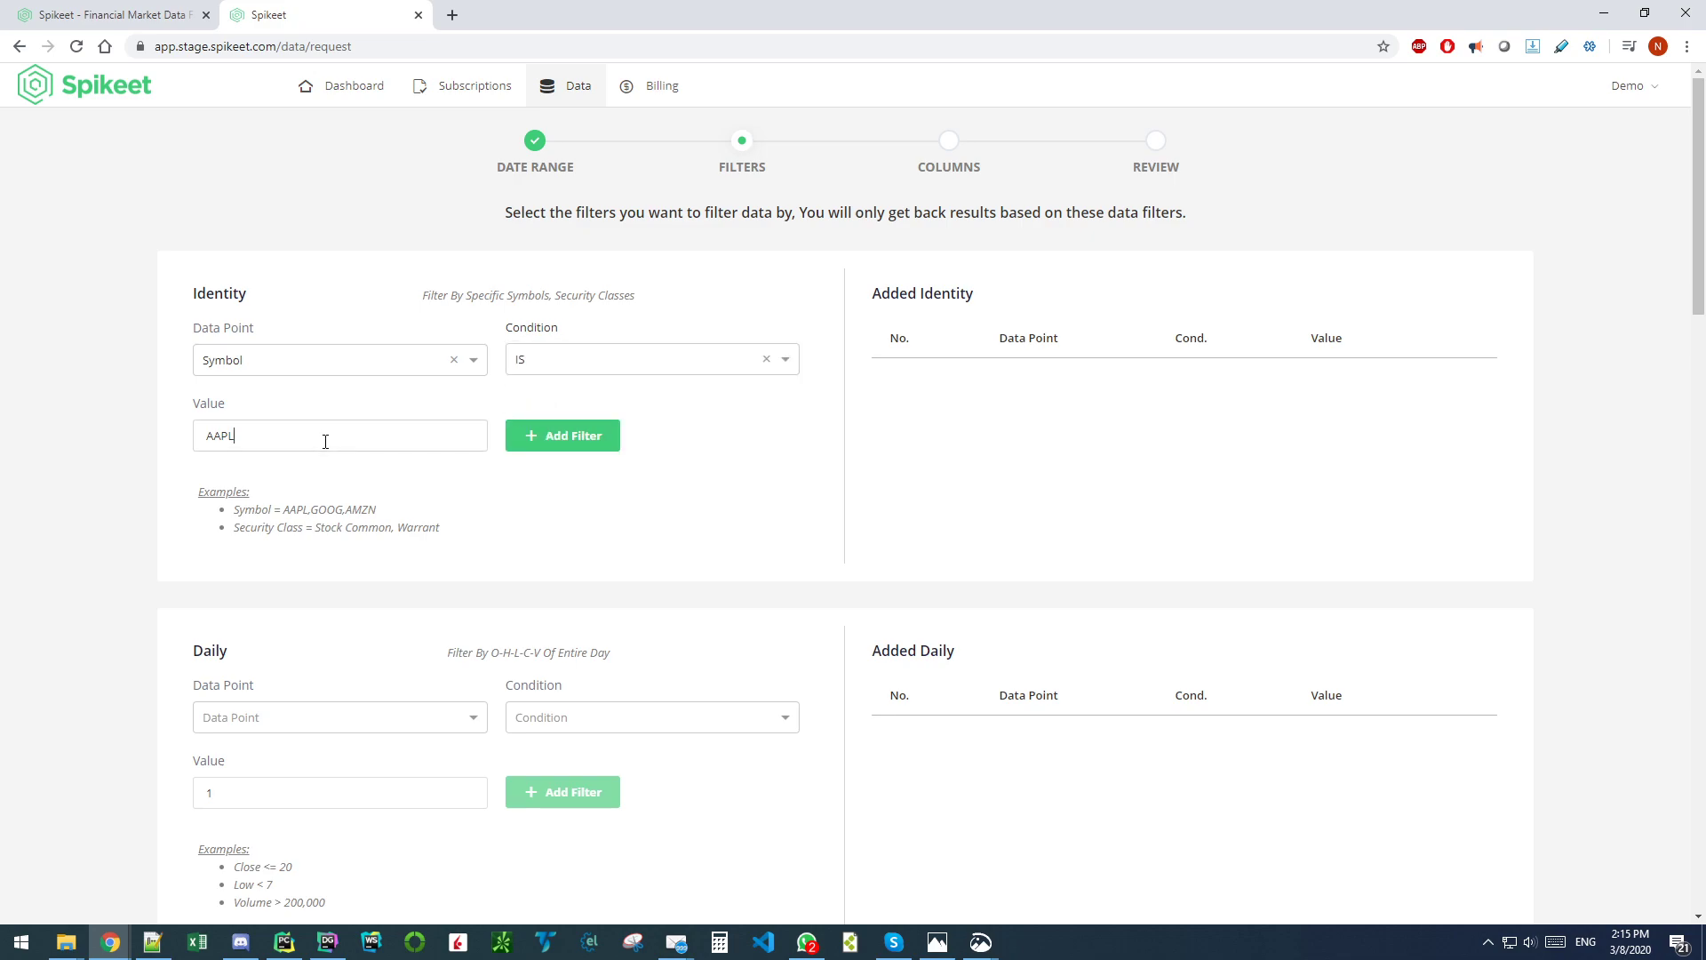
{"action": "type", "text": ",nf"}
{"action": "key", "text": "BackSpace"}
{"action": "type", "text": "NFLX"}
{"action": "type", "text": ",AMZN"}
{"action": "left_click", "coordinate": [533, 437]}
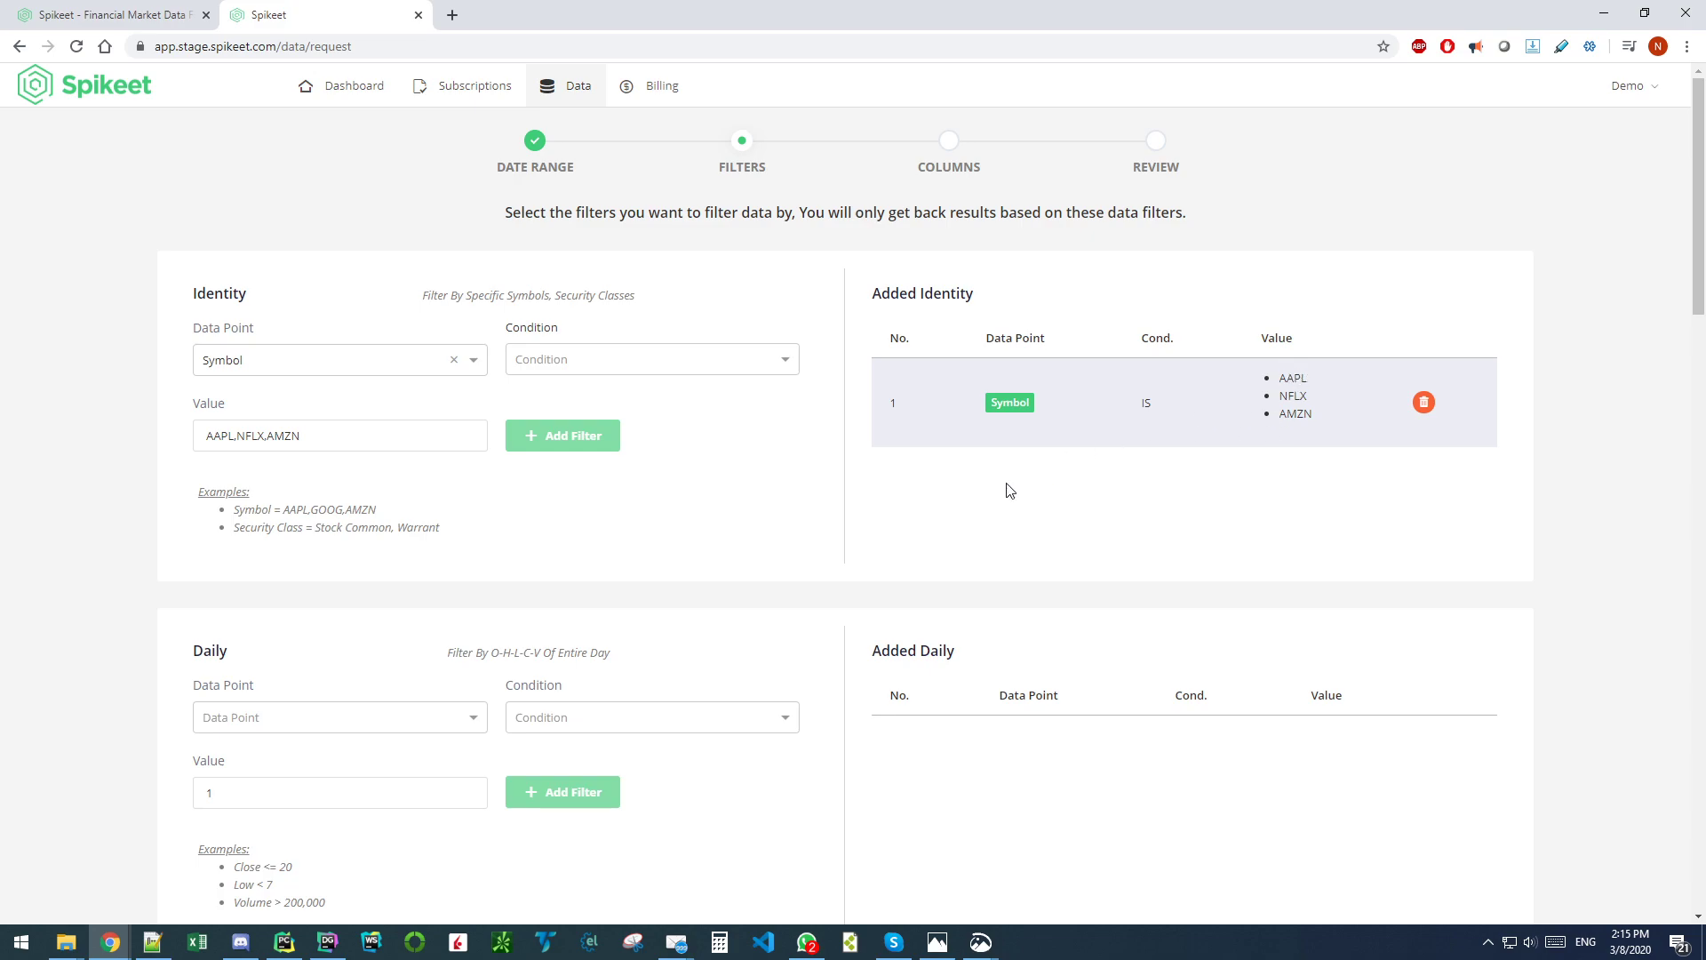
Step: Set up a further identity filter with the data point Security Class and the condition IS
{"action": "left_click", "coordinate": [537, 357]}
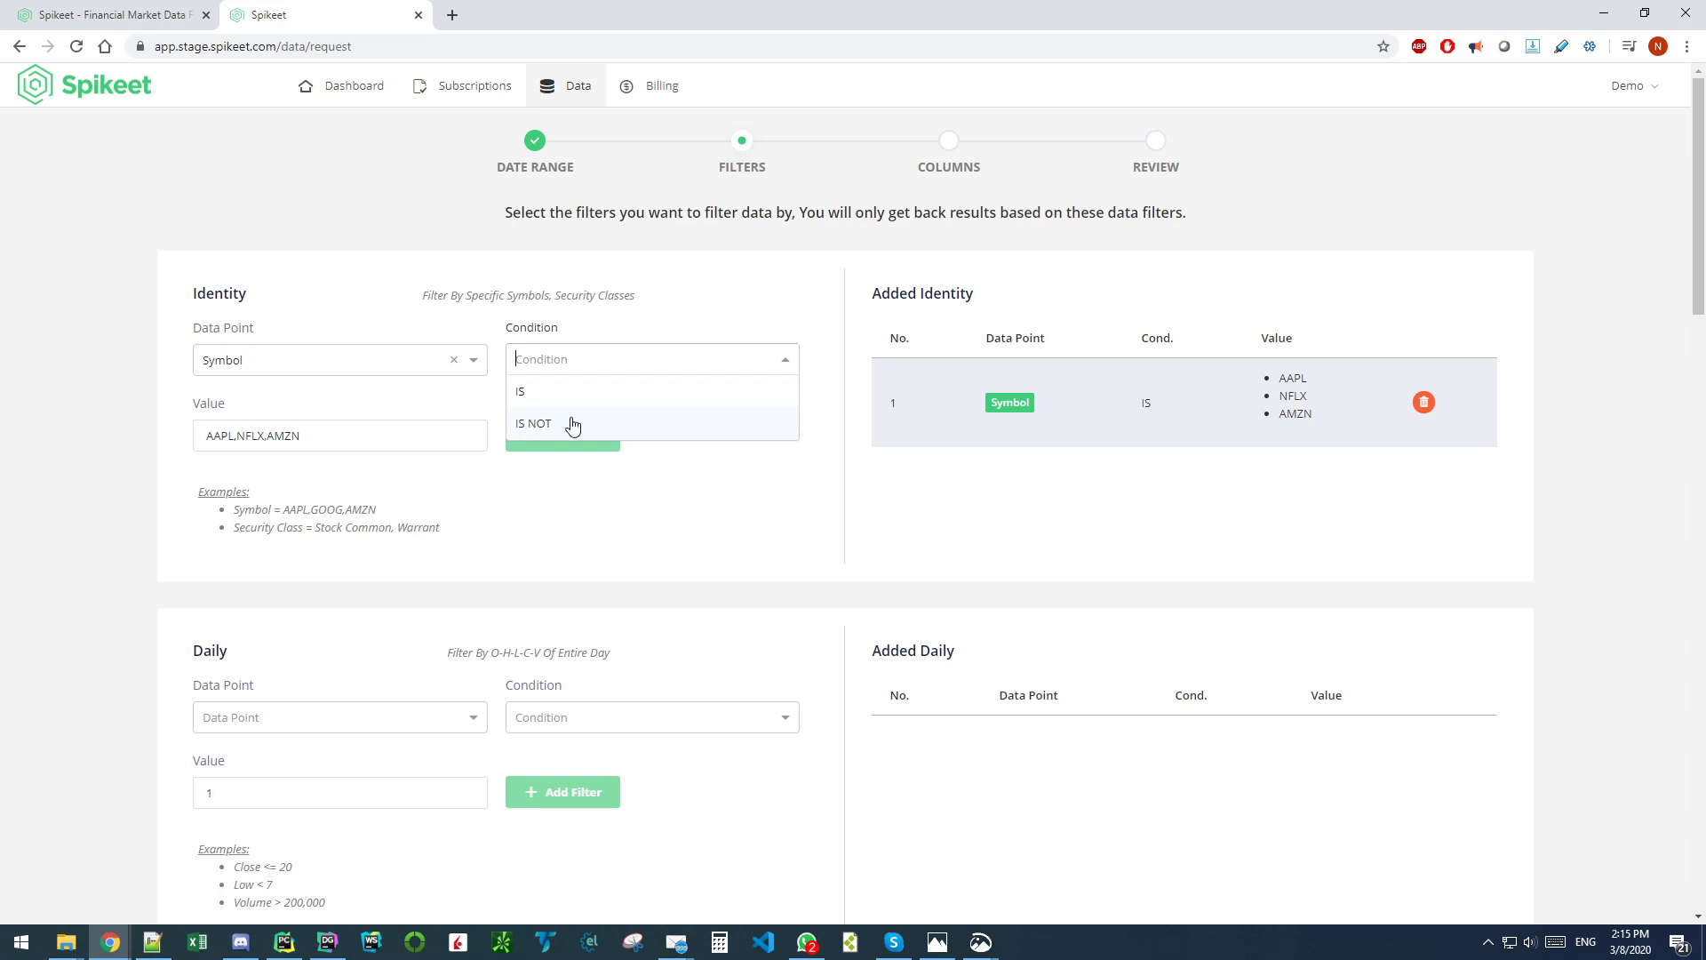
{"action": "left_click", "coordinate": [368, 311]}
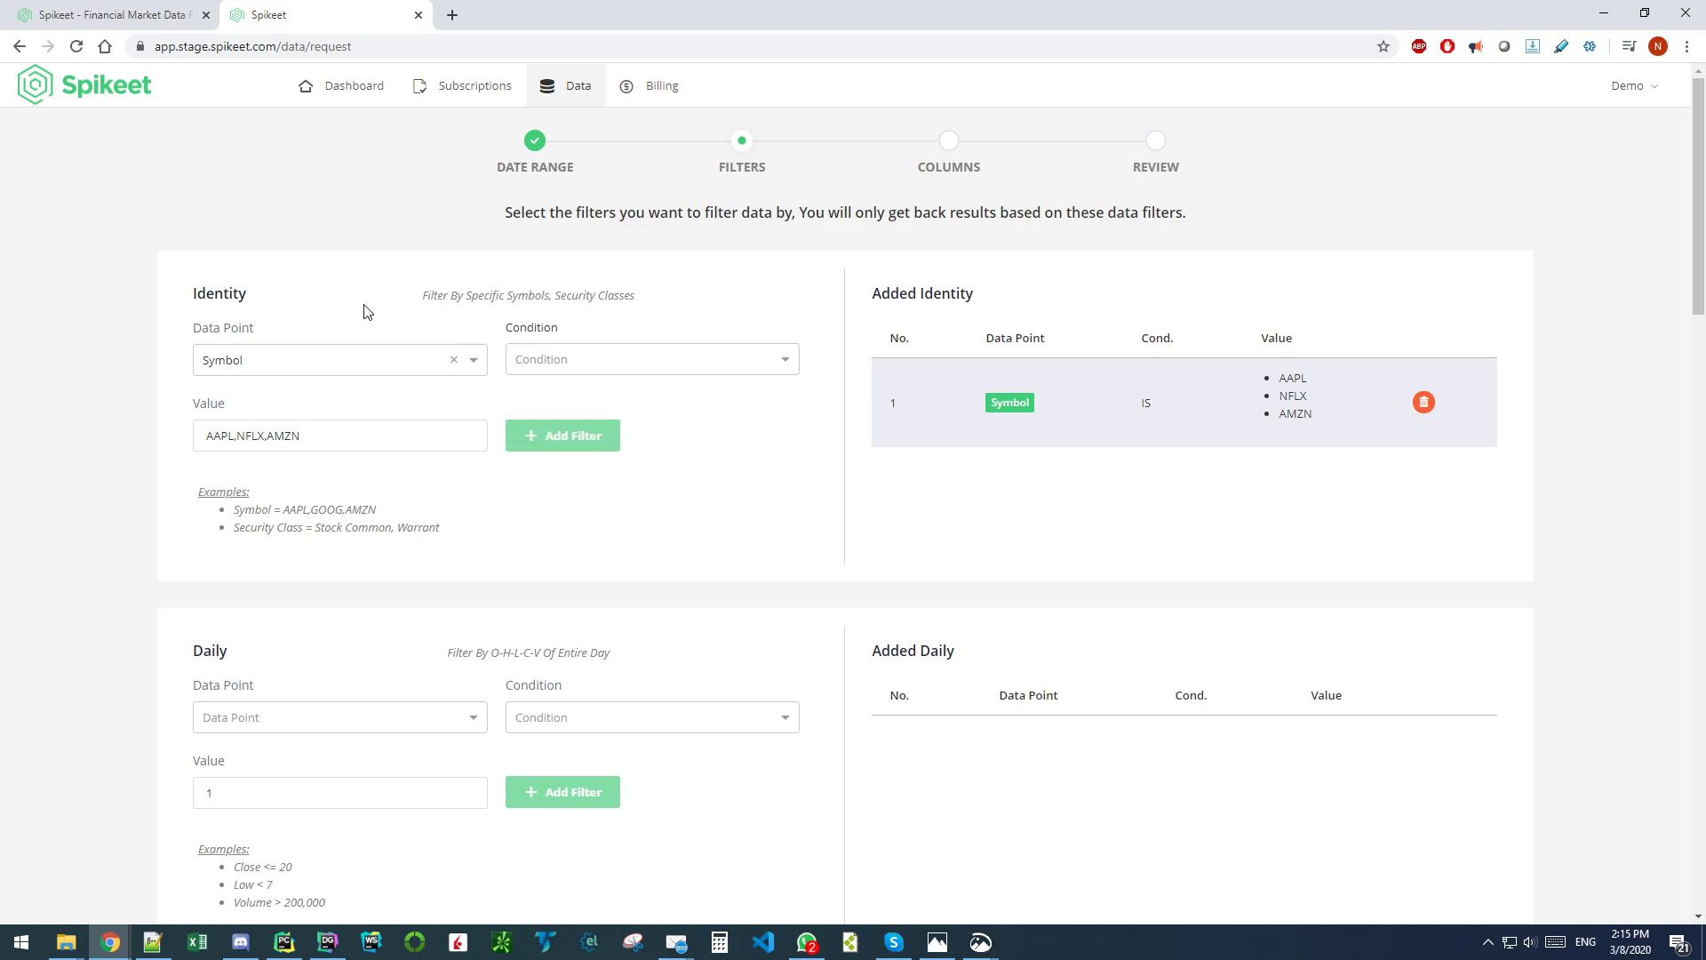
{"action": "left_click", "coordinate": [298, 371]}
{"action": "left_click", "coordinate": [224, 397]}
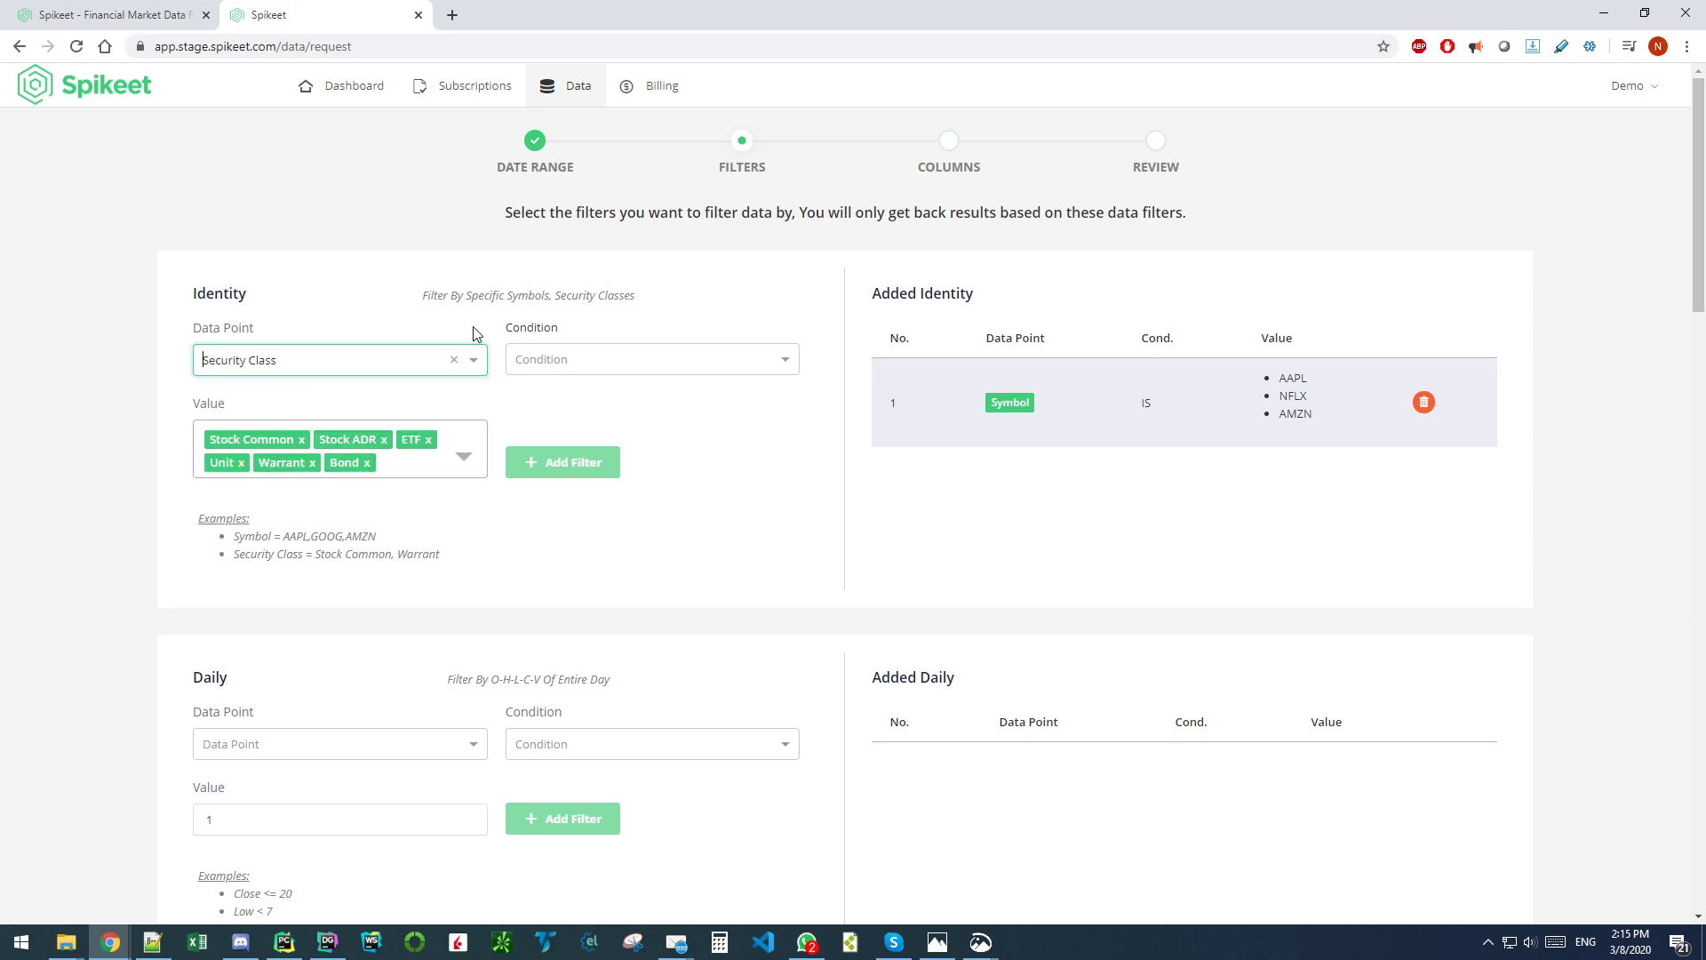
{"action": "left_click", "coordinate": [577, 372]}
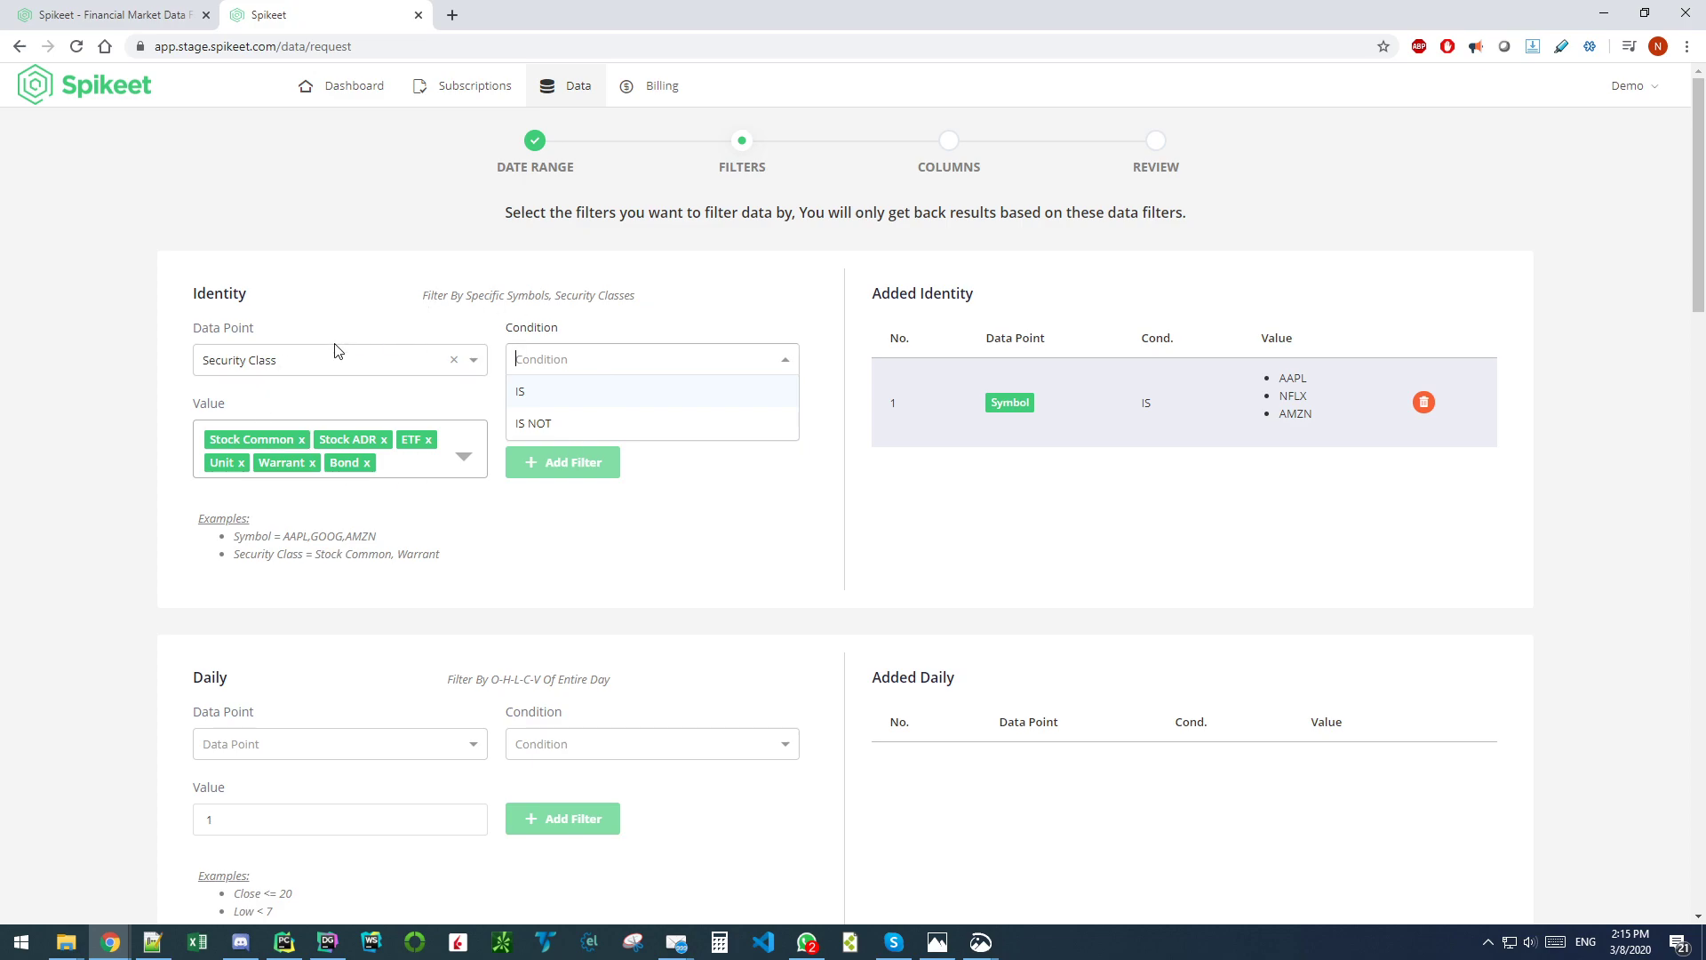
{"action": "left_click", "coordinate": [616, 391]}
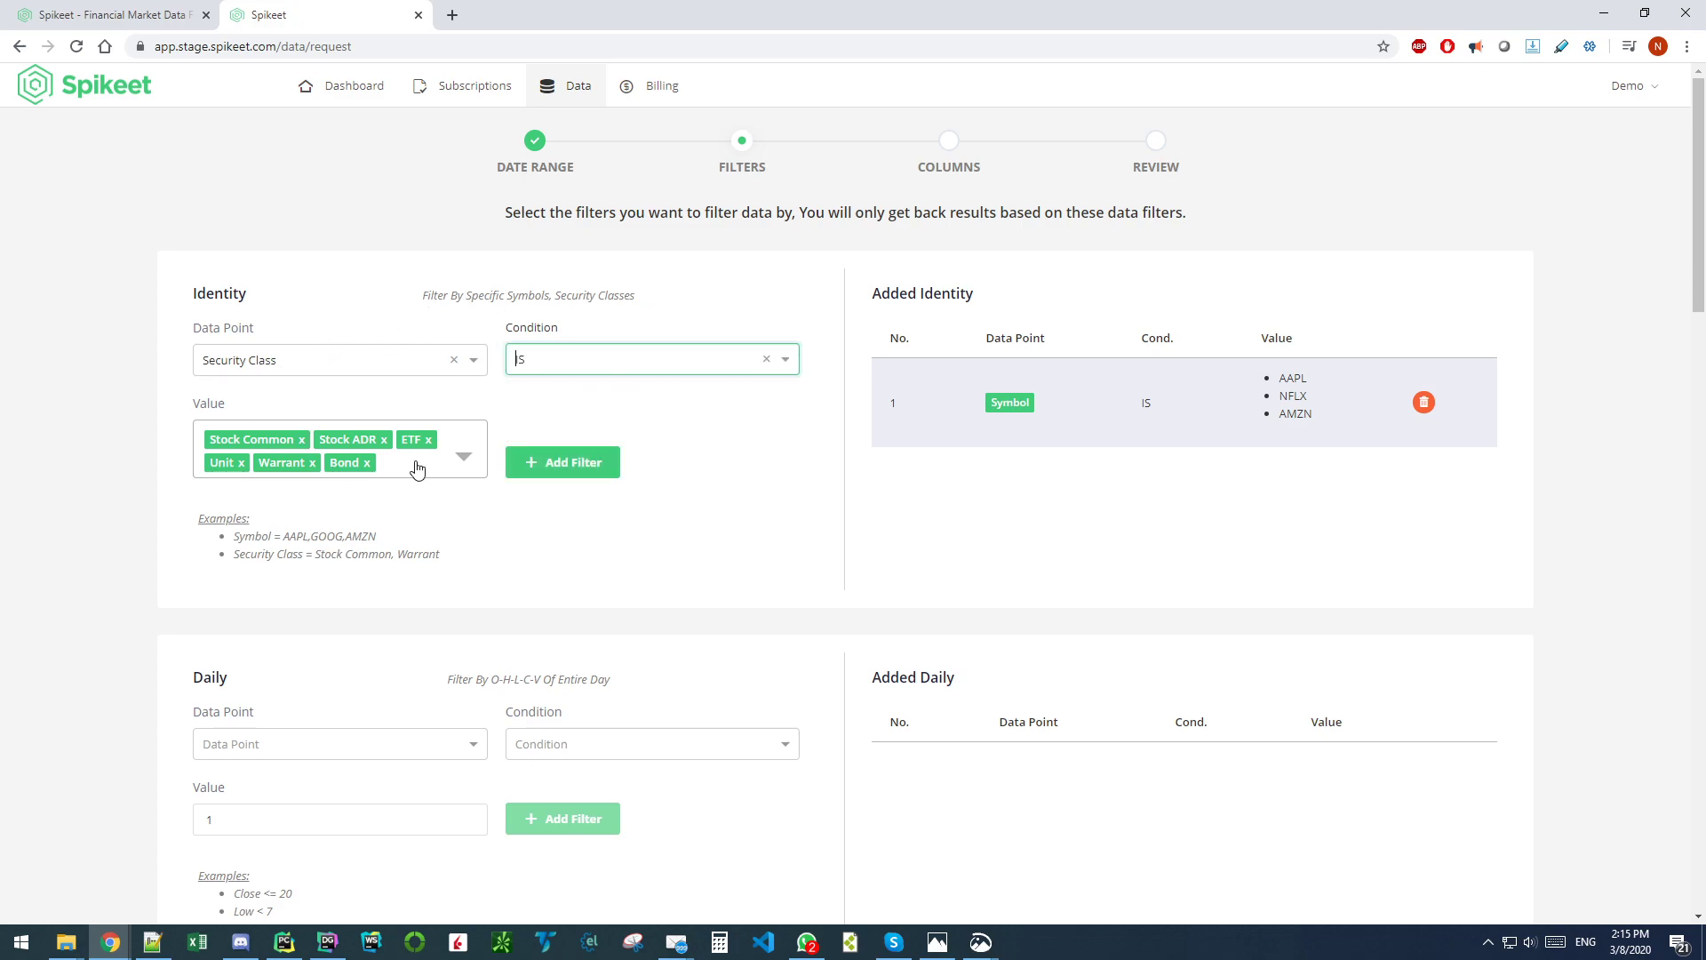
Step: Limit the security class values to Stock Common and Stock ADR and add the filter
{"action": "left_click", "coordinate": [464, 455]}
{"action": "scroll", "coordinate": [280, 545], "scroll_direction": "down", "scroll_amount": 1}
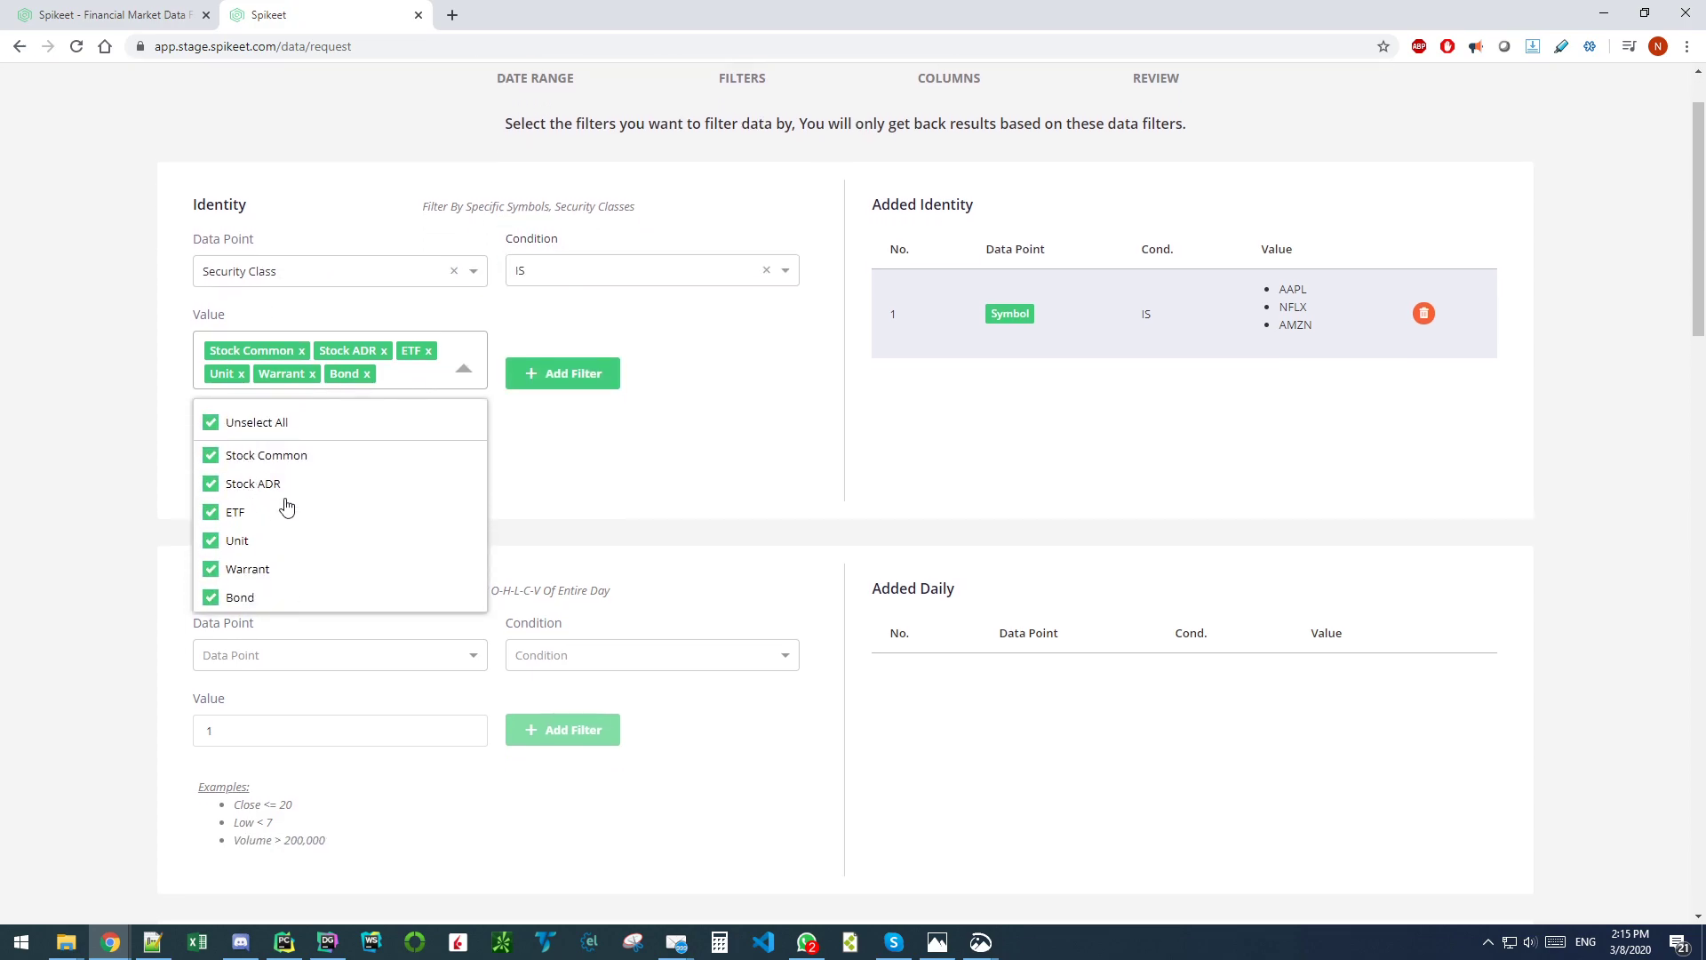
{"action": "left_click", "coordinate": [211, 512]}
{"action": "left_click", "coordinate": [210, 540]}
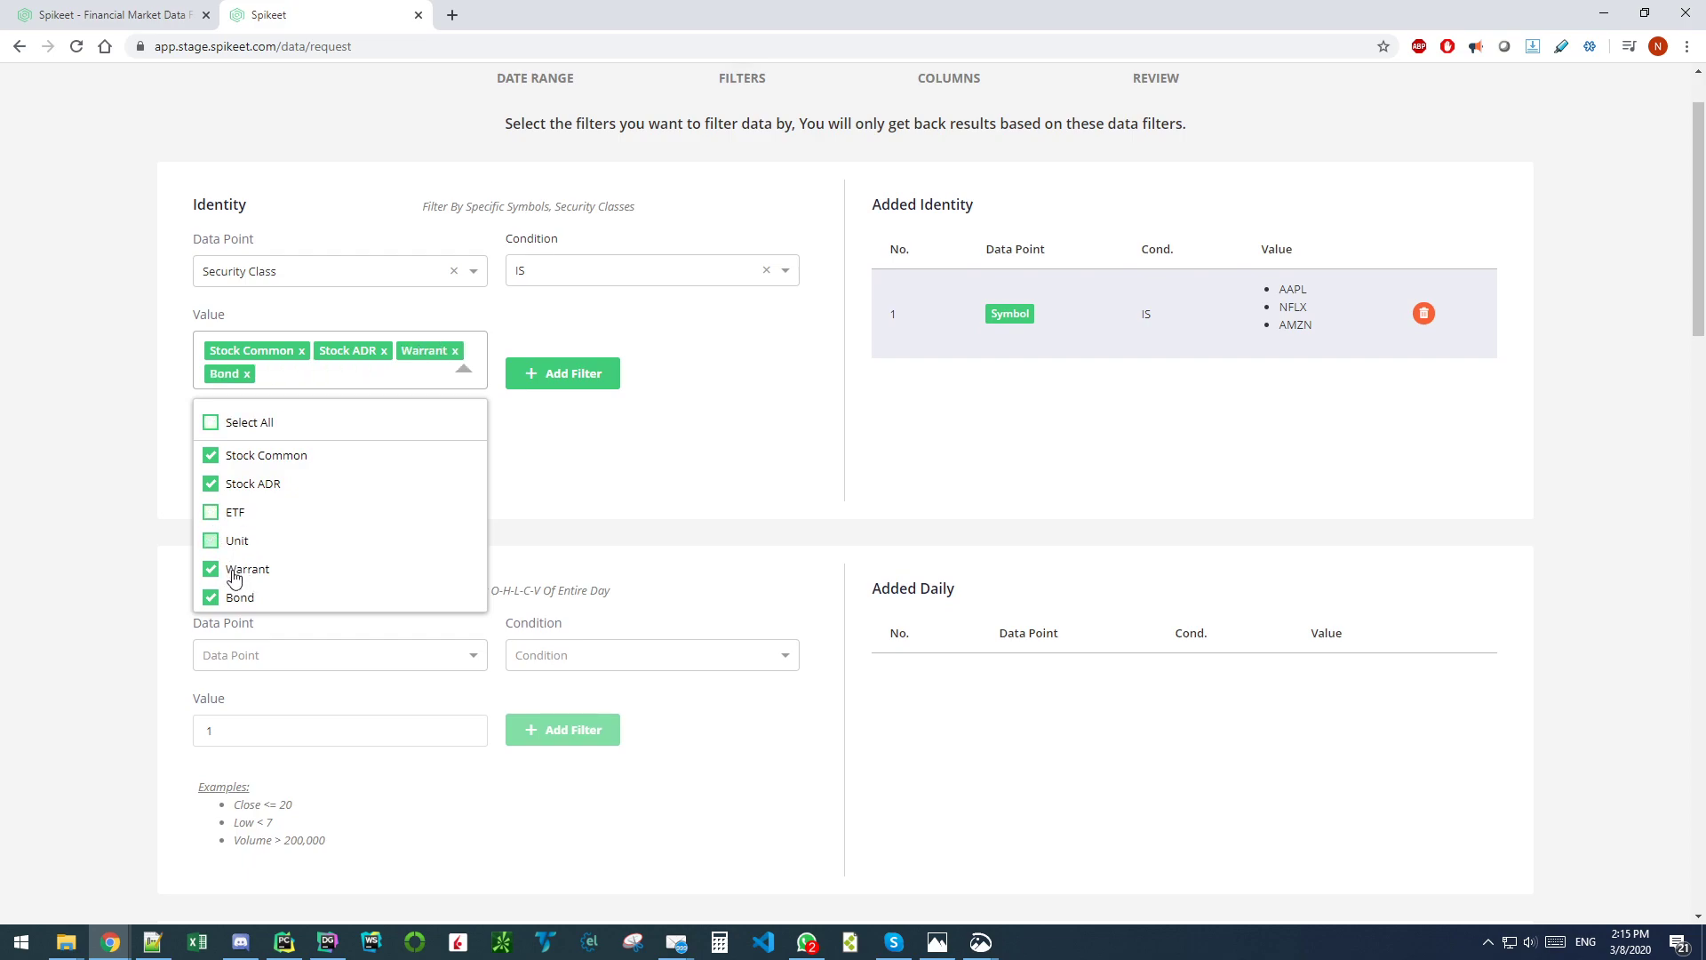
{"action": "left_click", "coordinate": [235, 599]}
{"action": "left_click", "coordinate": [236, 546]}
{"action": "left_click", "coordinate": [236, 460]}
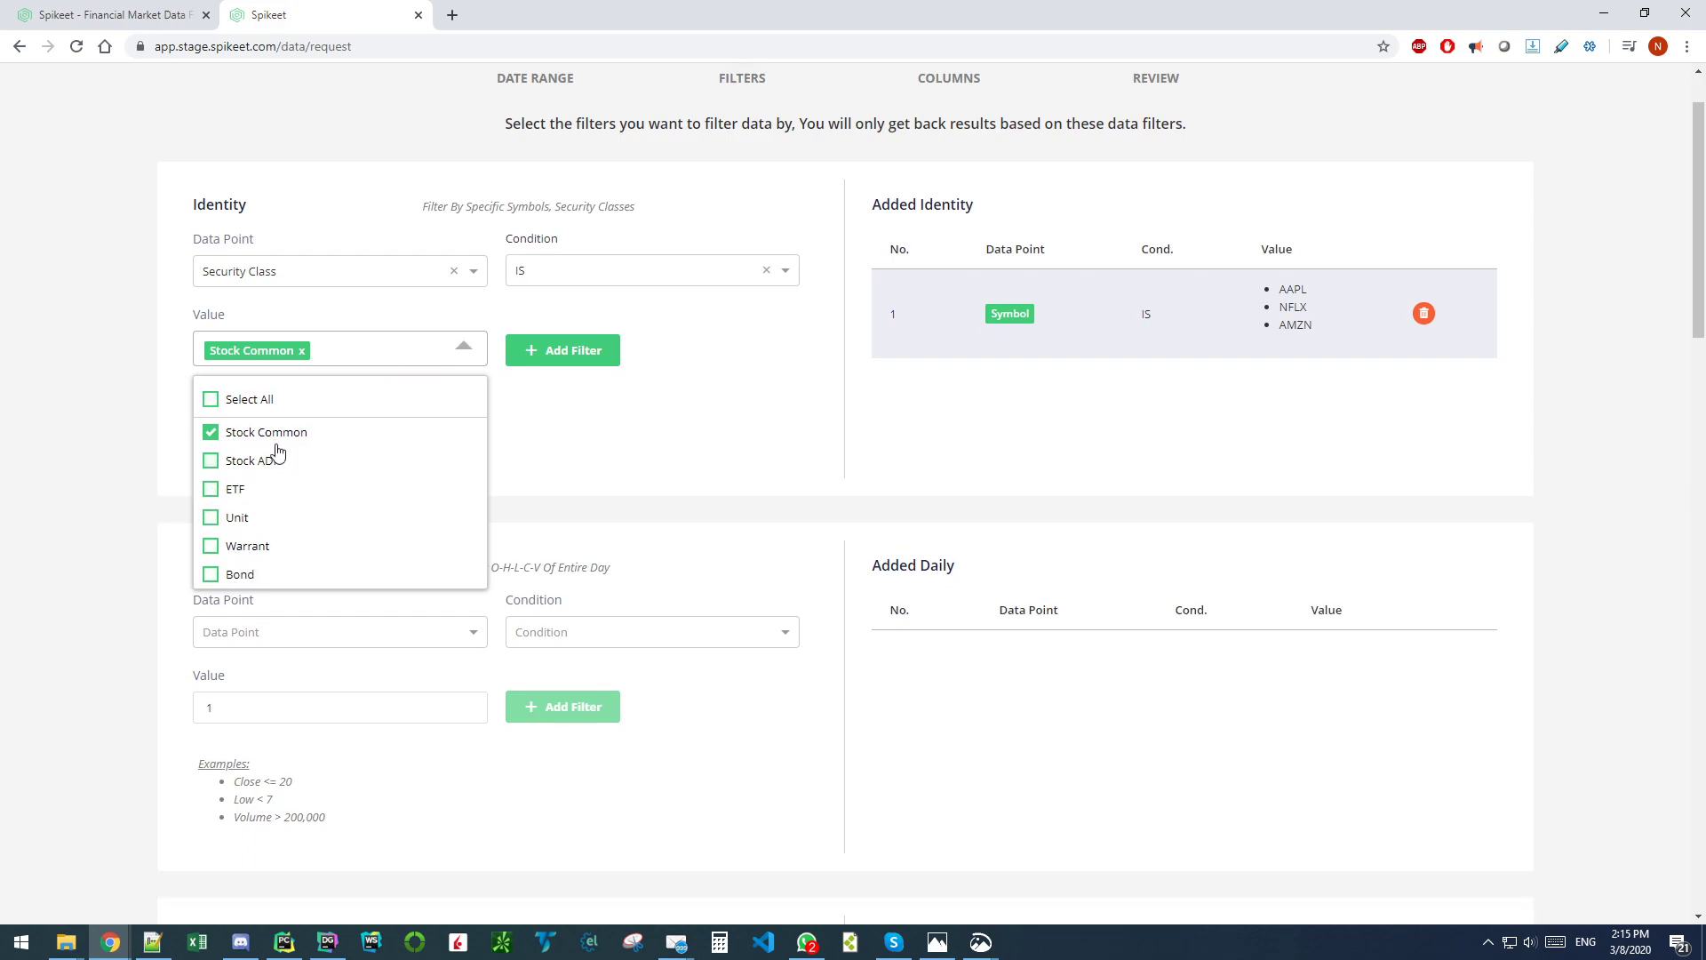
{"action": "scroll", "coordinate": [305, 472], "scroll_direction": "up", "scroll_amount": 1}
{"action": "left_click", "coordinate": [249, 553]}
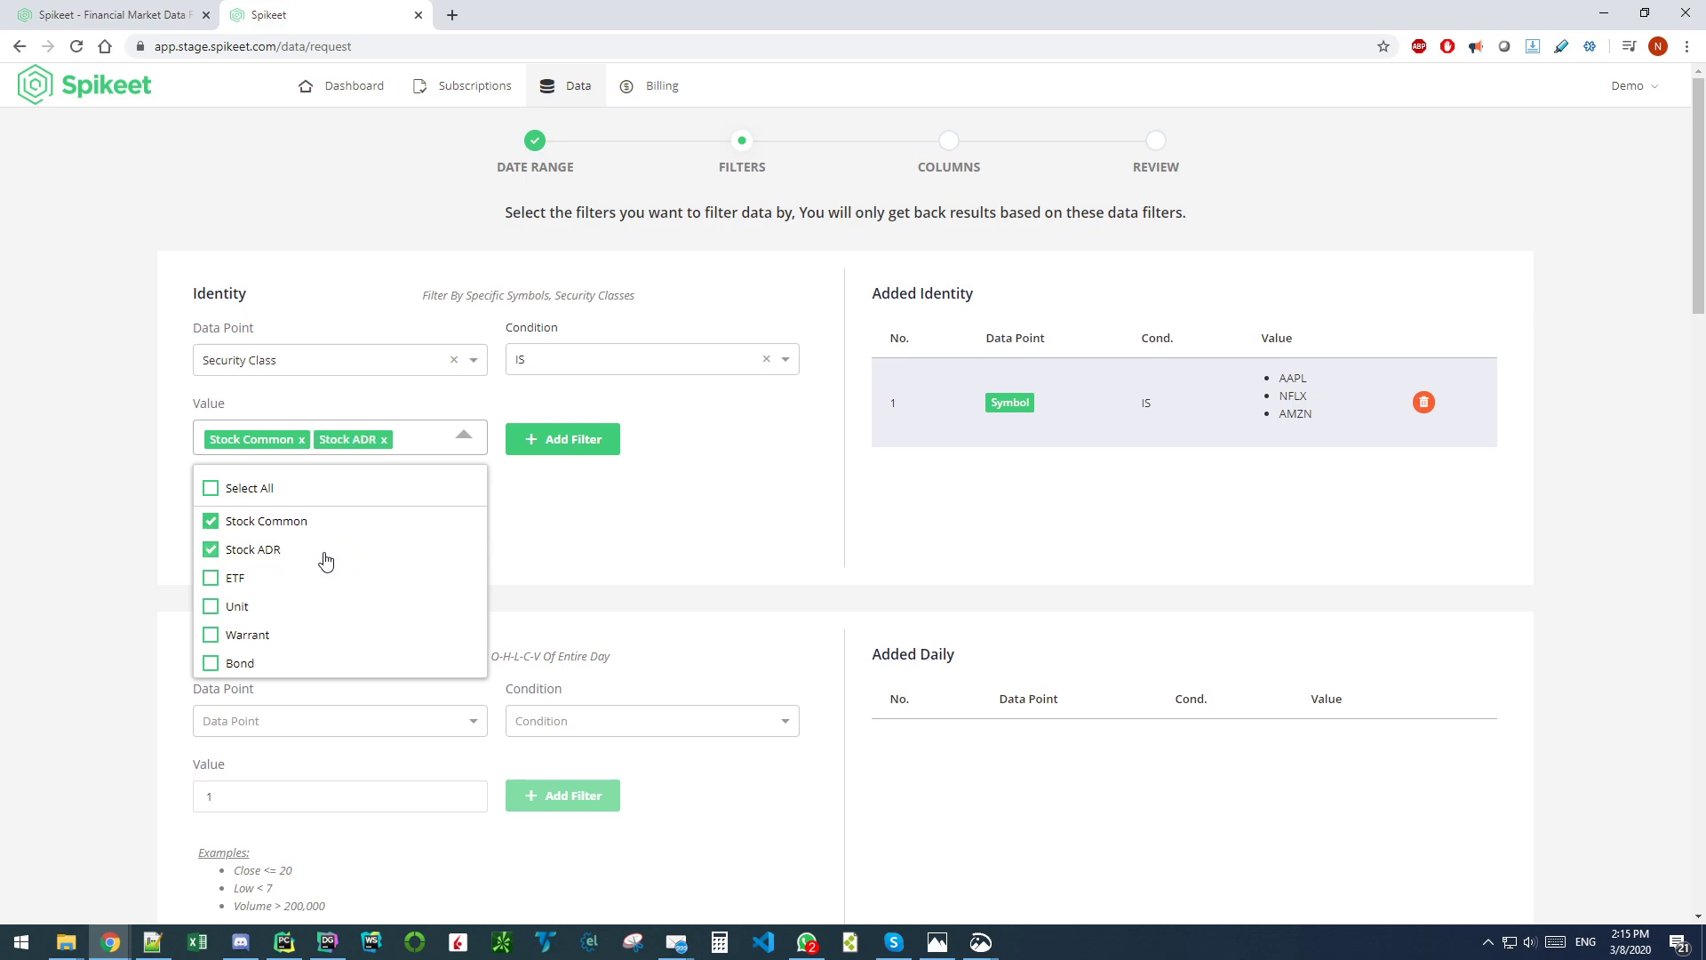
{"action": "left_click", "coordinate": [88, 556]}
{"action": "left_click", "coordinate": [557, 438]}
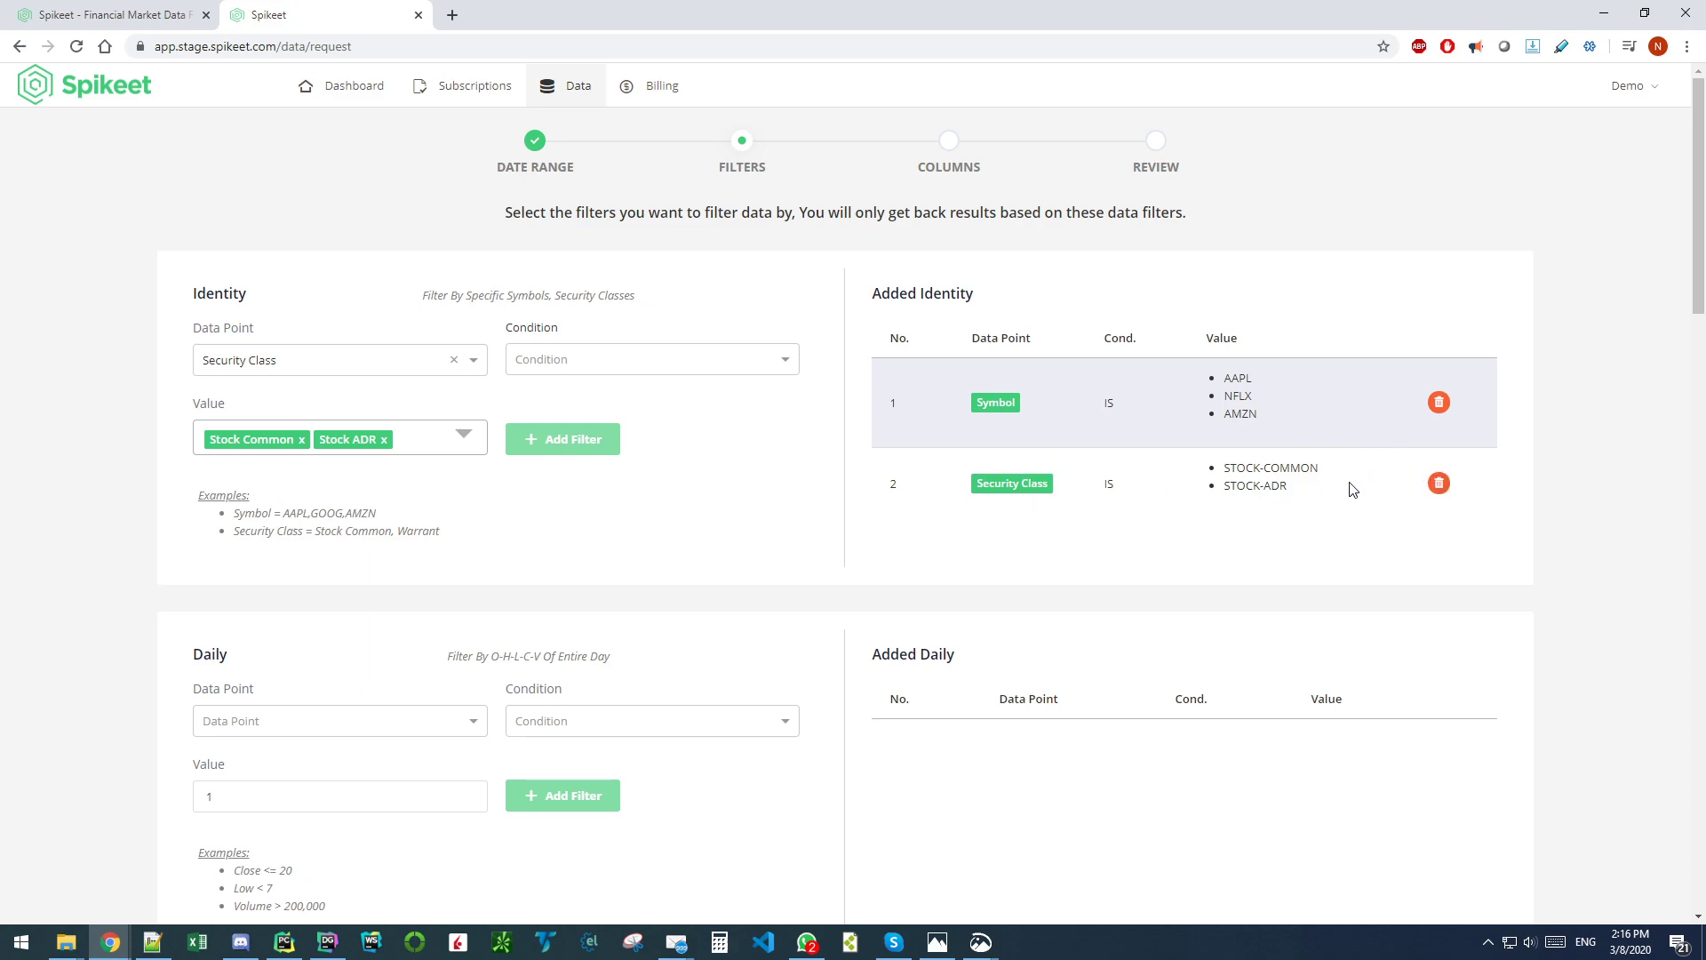
Step: Delete the Symbol filter from the added identity filters
{"action": "left_click", "coordinate": [1440, 407]}
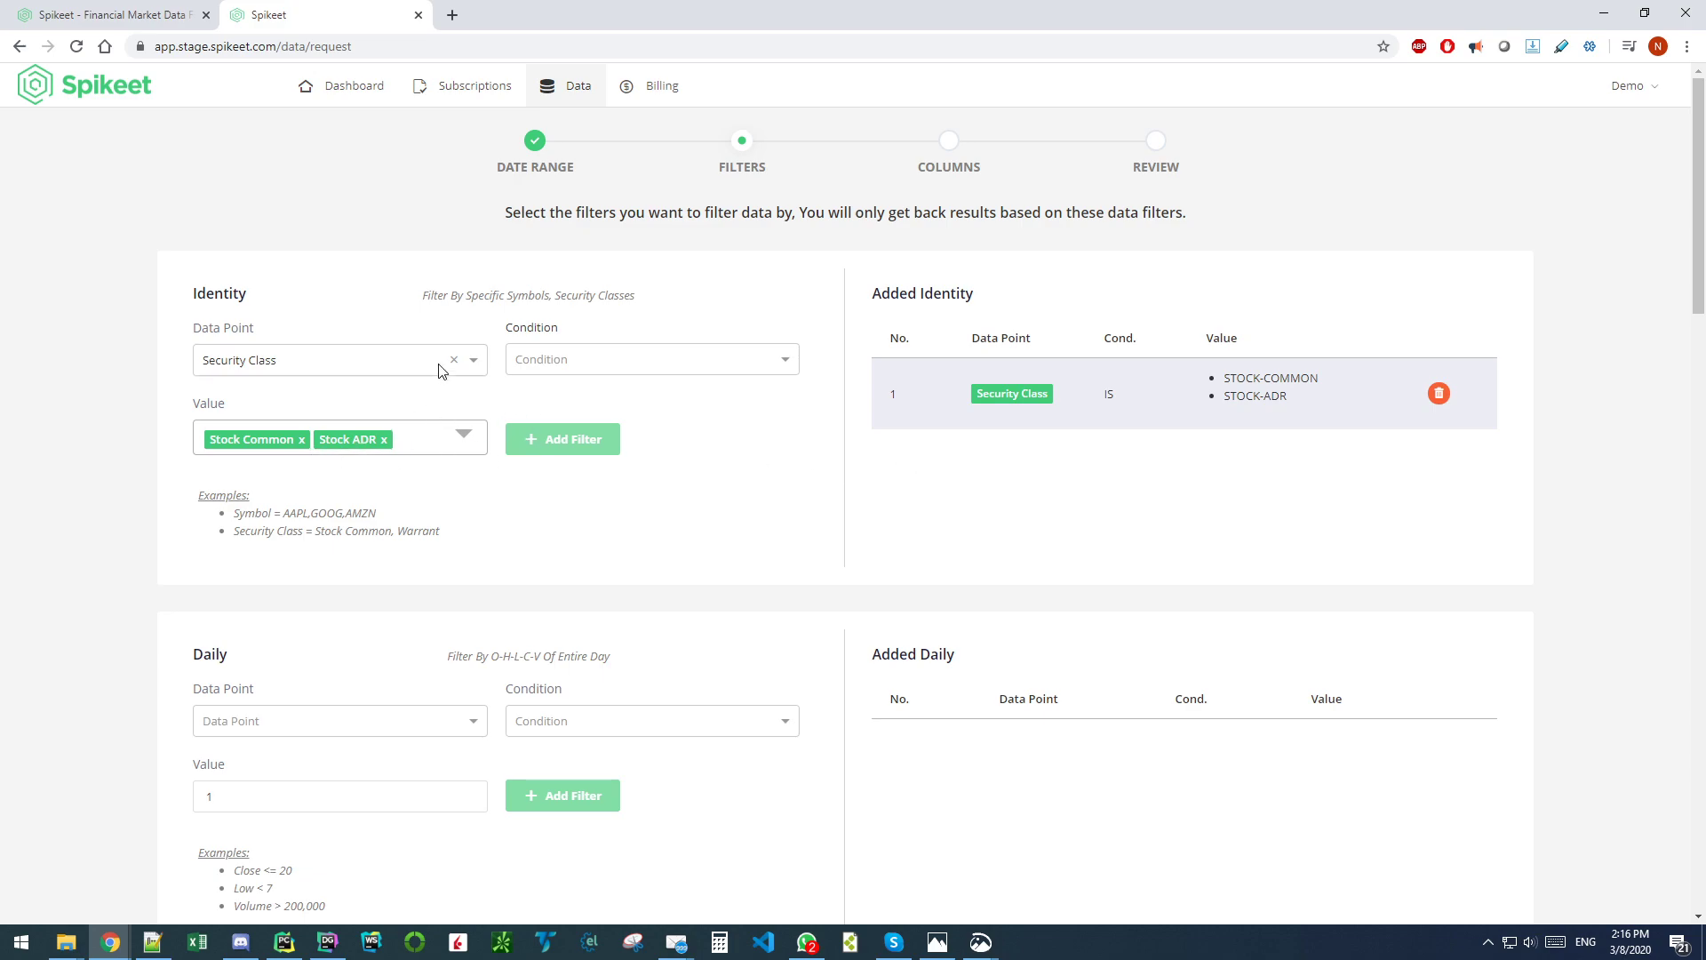
Step: Review the Daily and Intraday filter sections and their example conditions
{"action": "scroll", "coordinate": [442, 369], "scroll_direction": "down", "scroll_amount": 1}
{"action": "scroll", "coordinate": [441, 372], "scroll_direction": "down", "scroll_amount": 2}
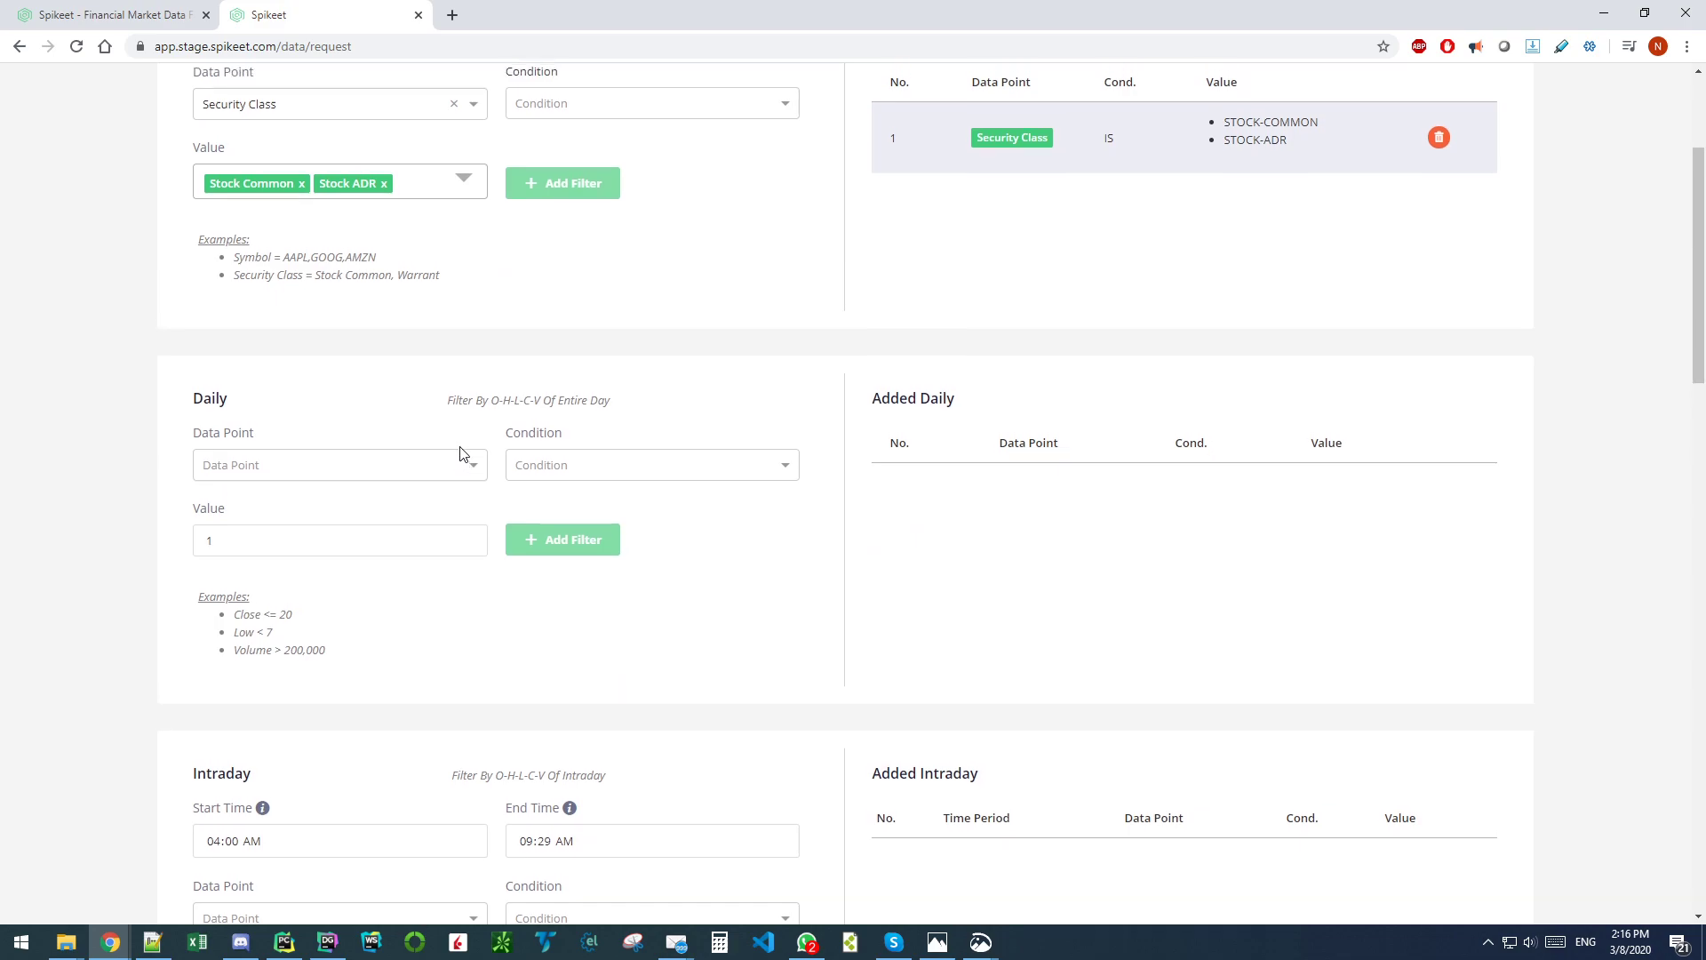
{"action": "scroll", "coordinate": [500, 259], "scroll_direction": "up", "scroll_amount": 2}
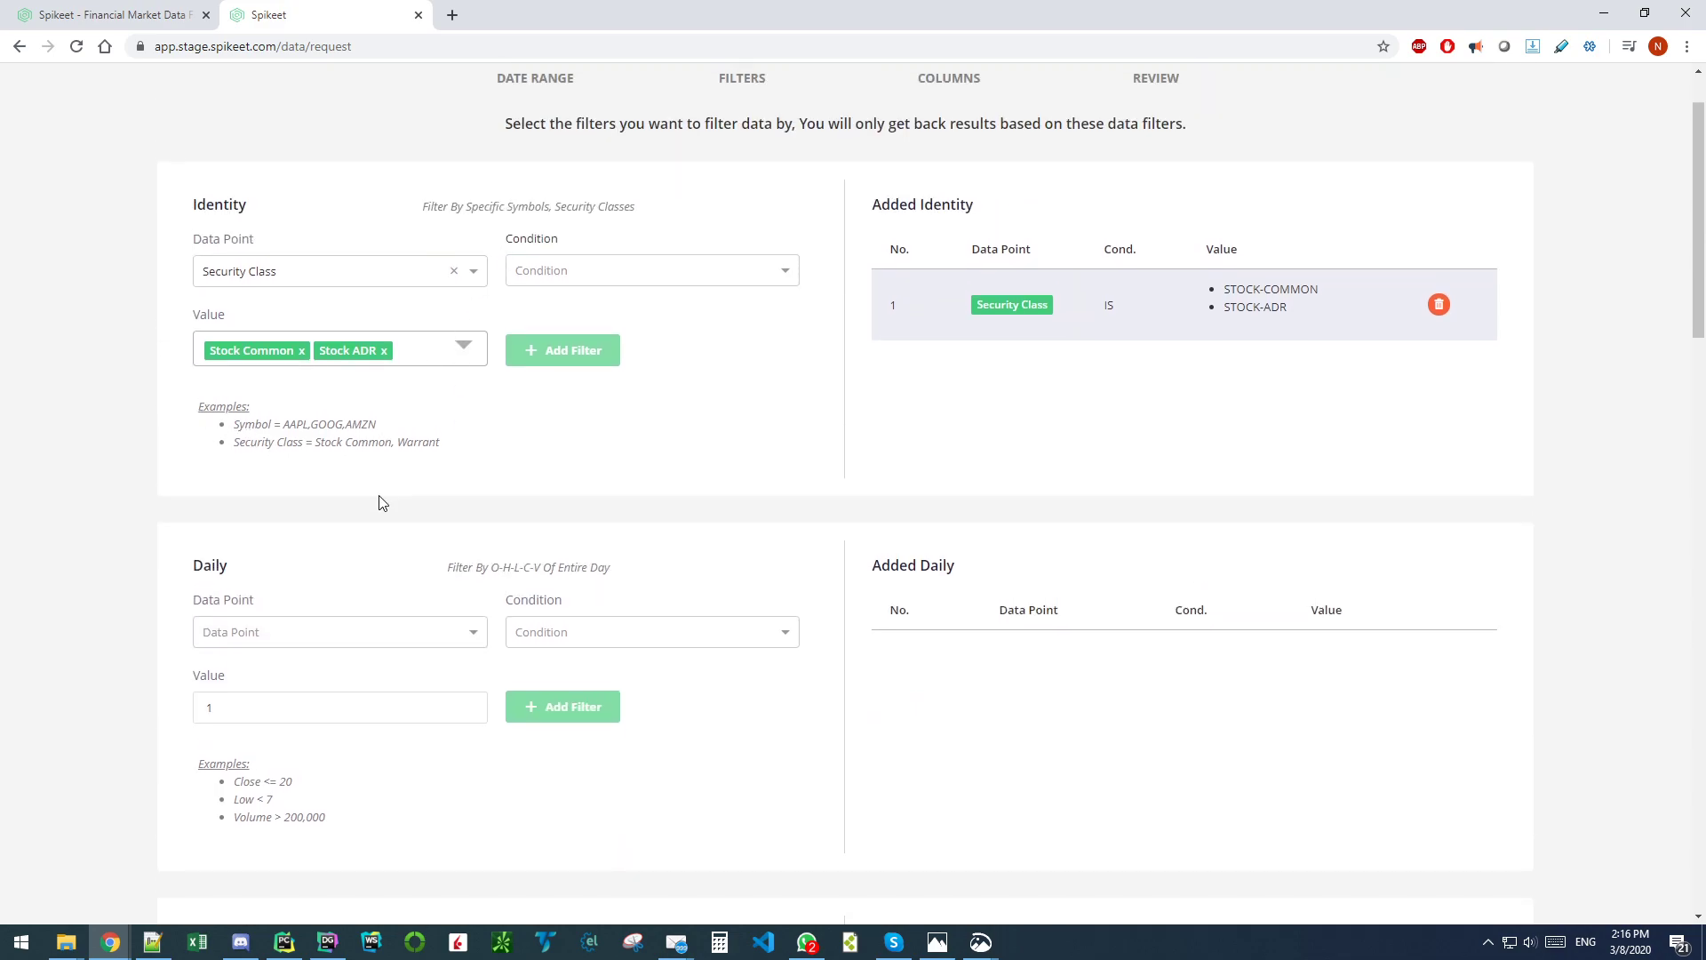
{"action": "scroll", "coordinate": [381, 500], "scroll_direction": "down", "scroll_amount": 2}
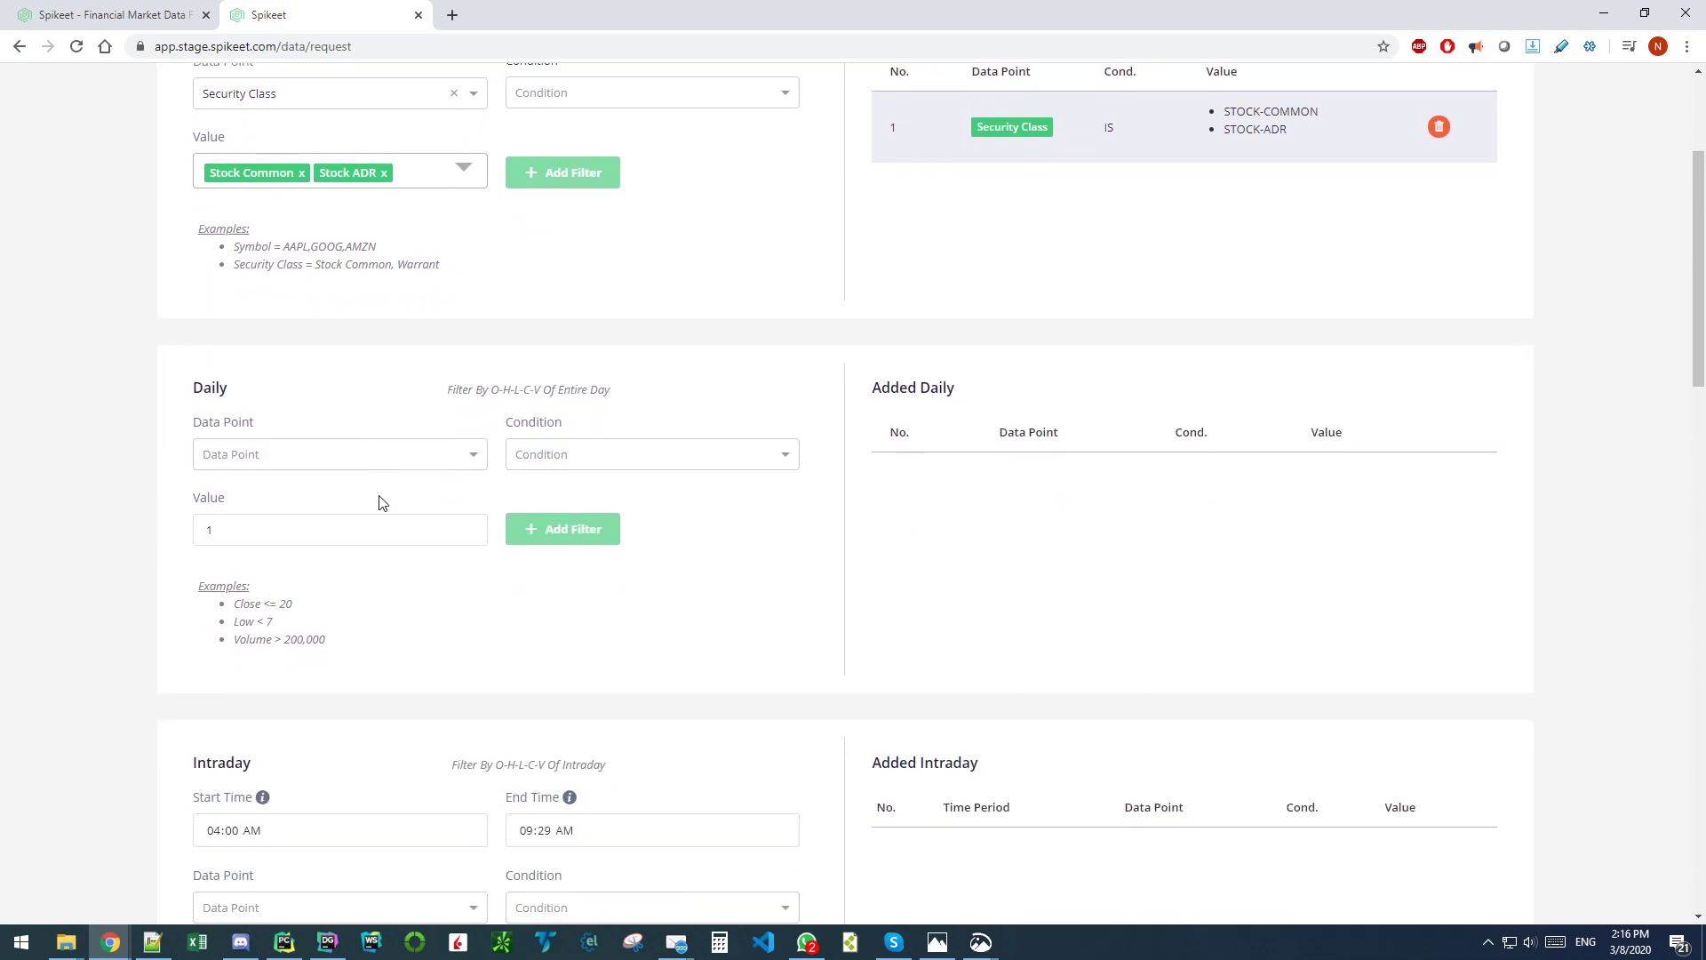
{"action": "scroll", "coordinate": [382, 503], "scroll_direction": "down", "scroll_amount": 2}
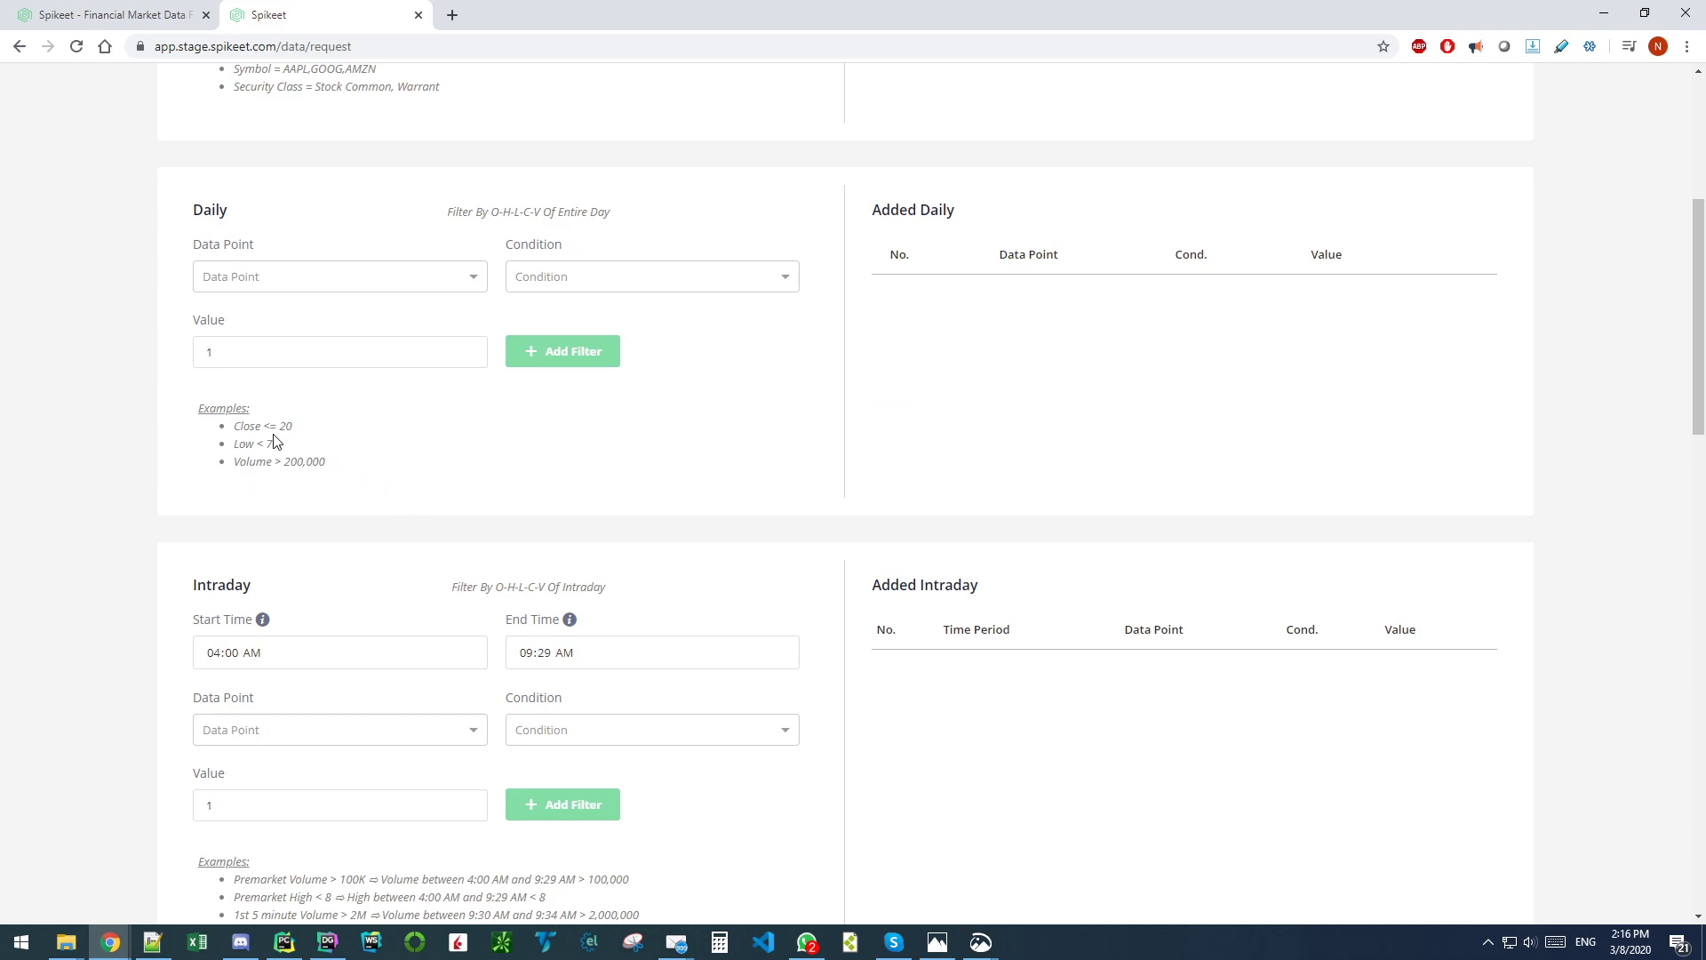
{"action": "scroll", "coordinate": [310, 493], "scroll_direction": "down", "scroll_amount": 5}
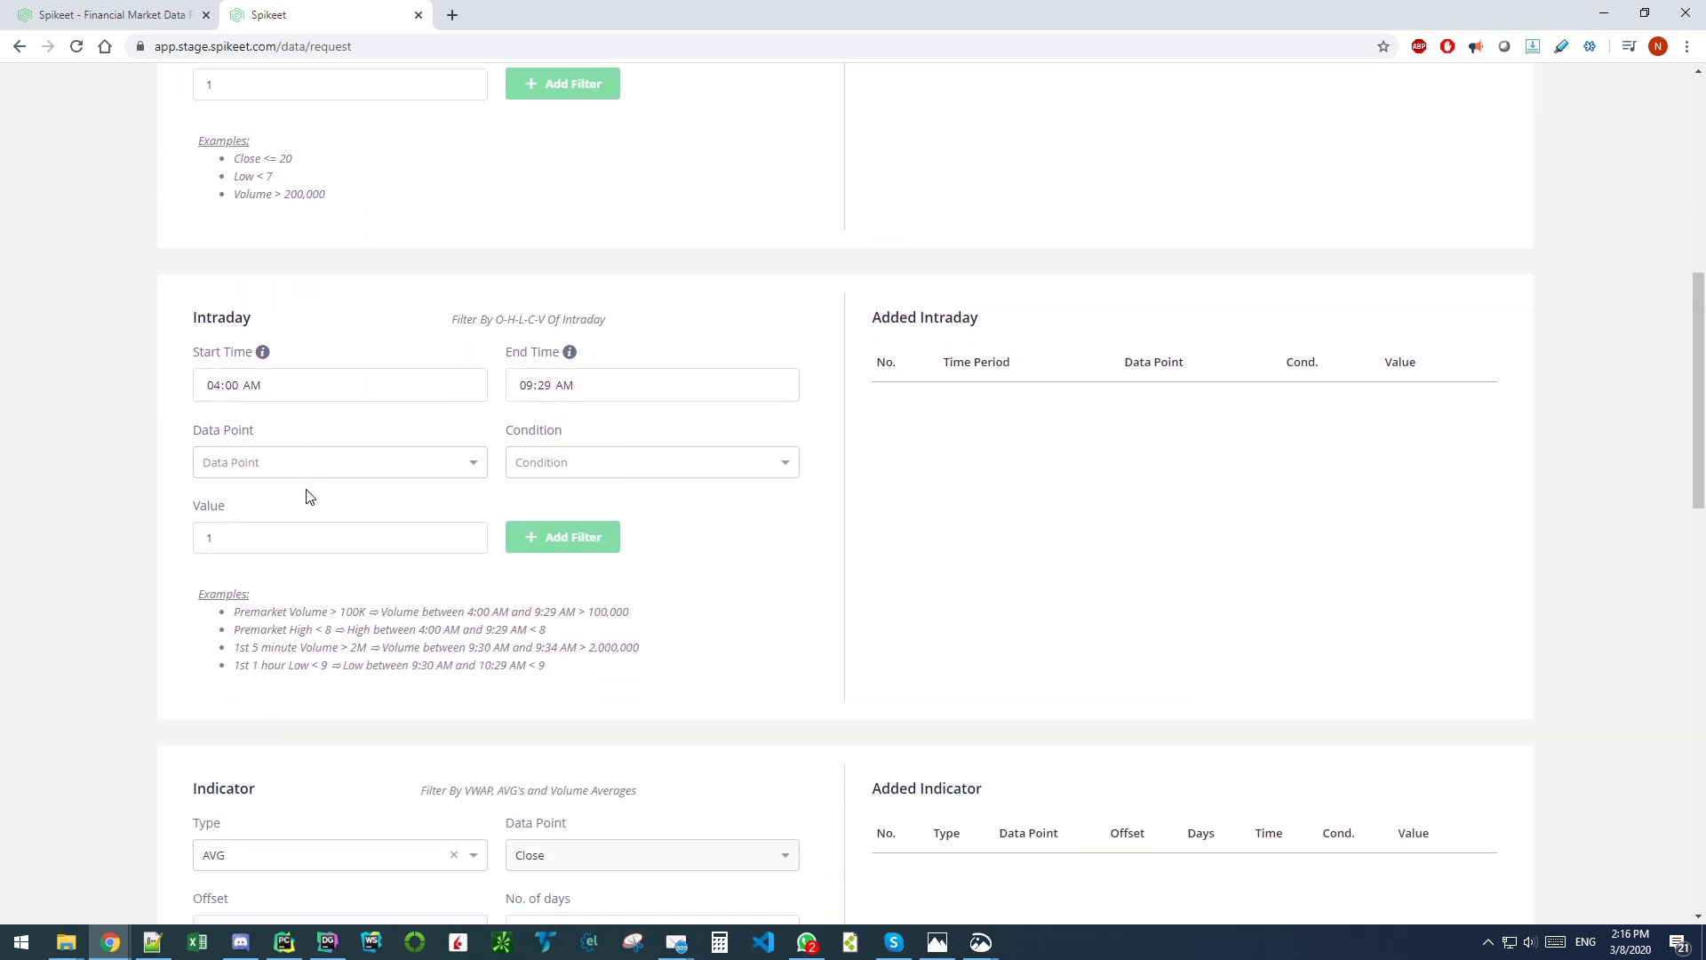
Step: Review the added Security Class filter and examine the data point options offered for daily filters
{"action": "scroll", "coordinate": [314, 489], "scroll_direction": "up", "scroll_amount": 10}
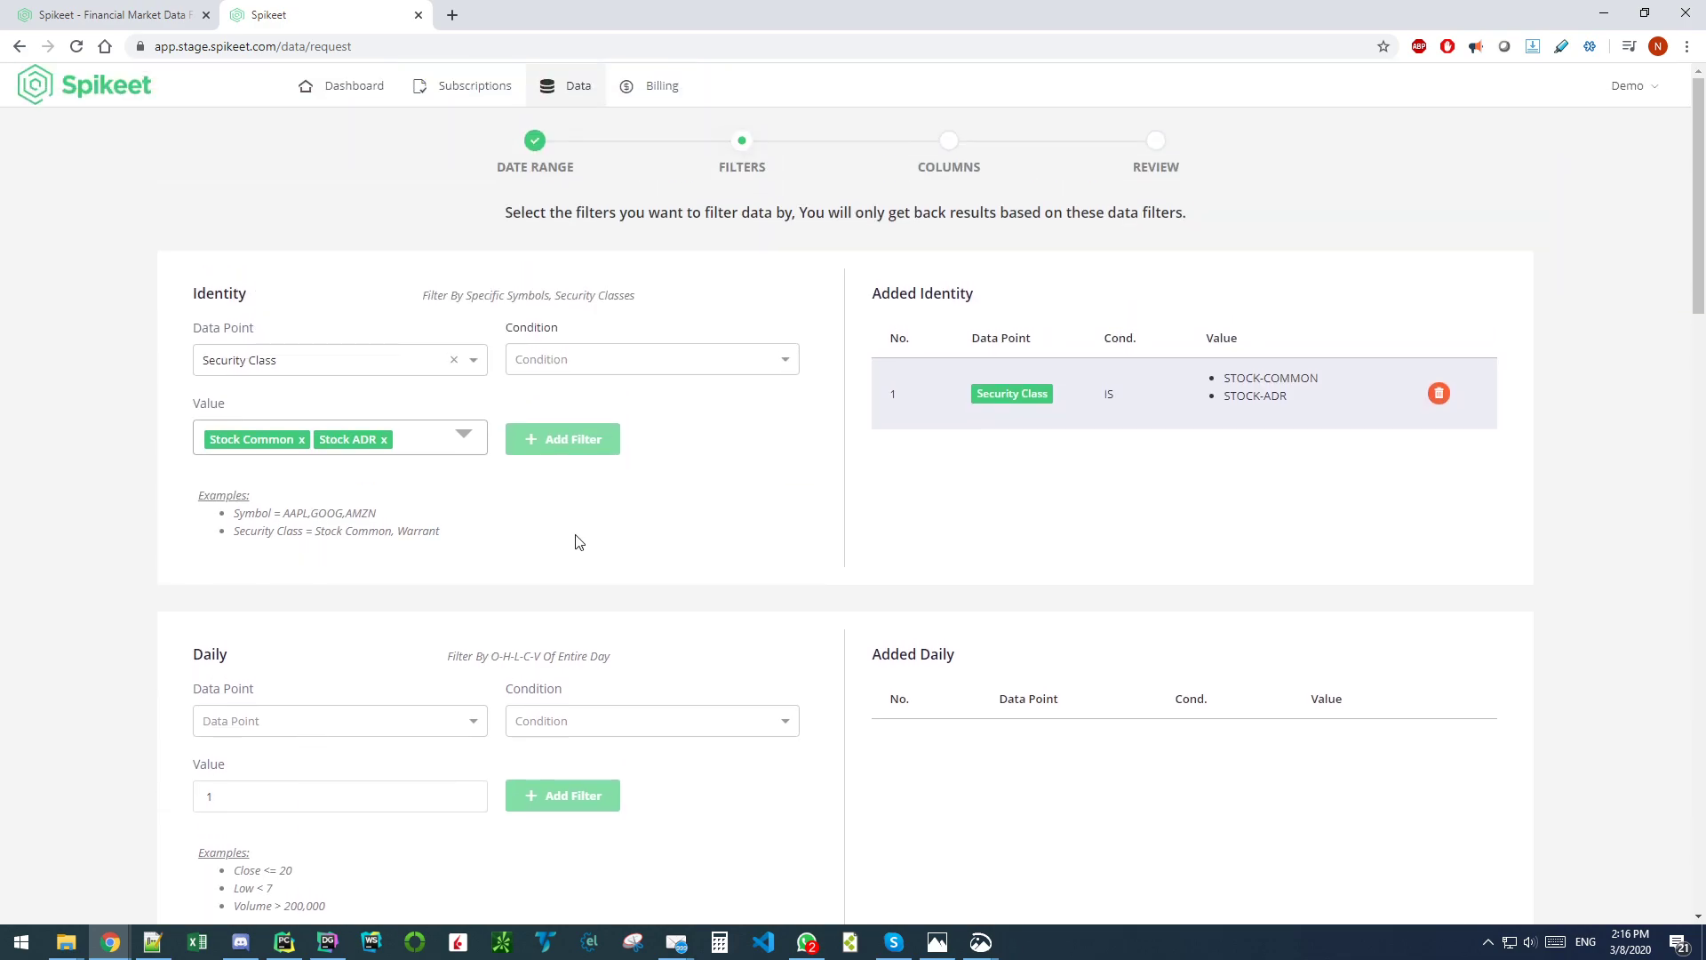
{"action": "scroll", "coordinate": [444, 480], "scroll_direction": "down", "scroll_amount": 3}
{"action": "scroll", "coordinate": [329, 406], "scroll_direction": "up", "scroll_amount": 2}
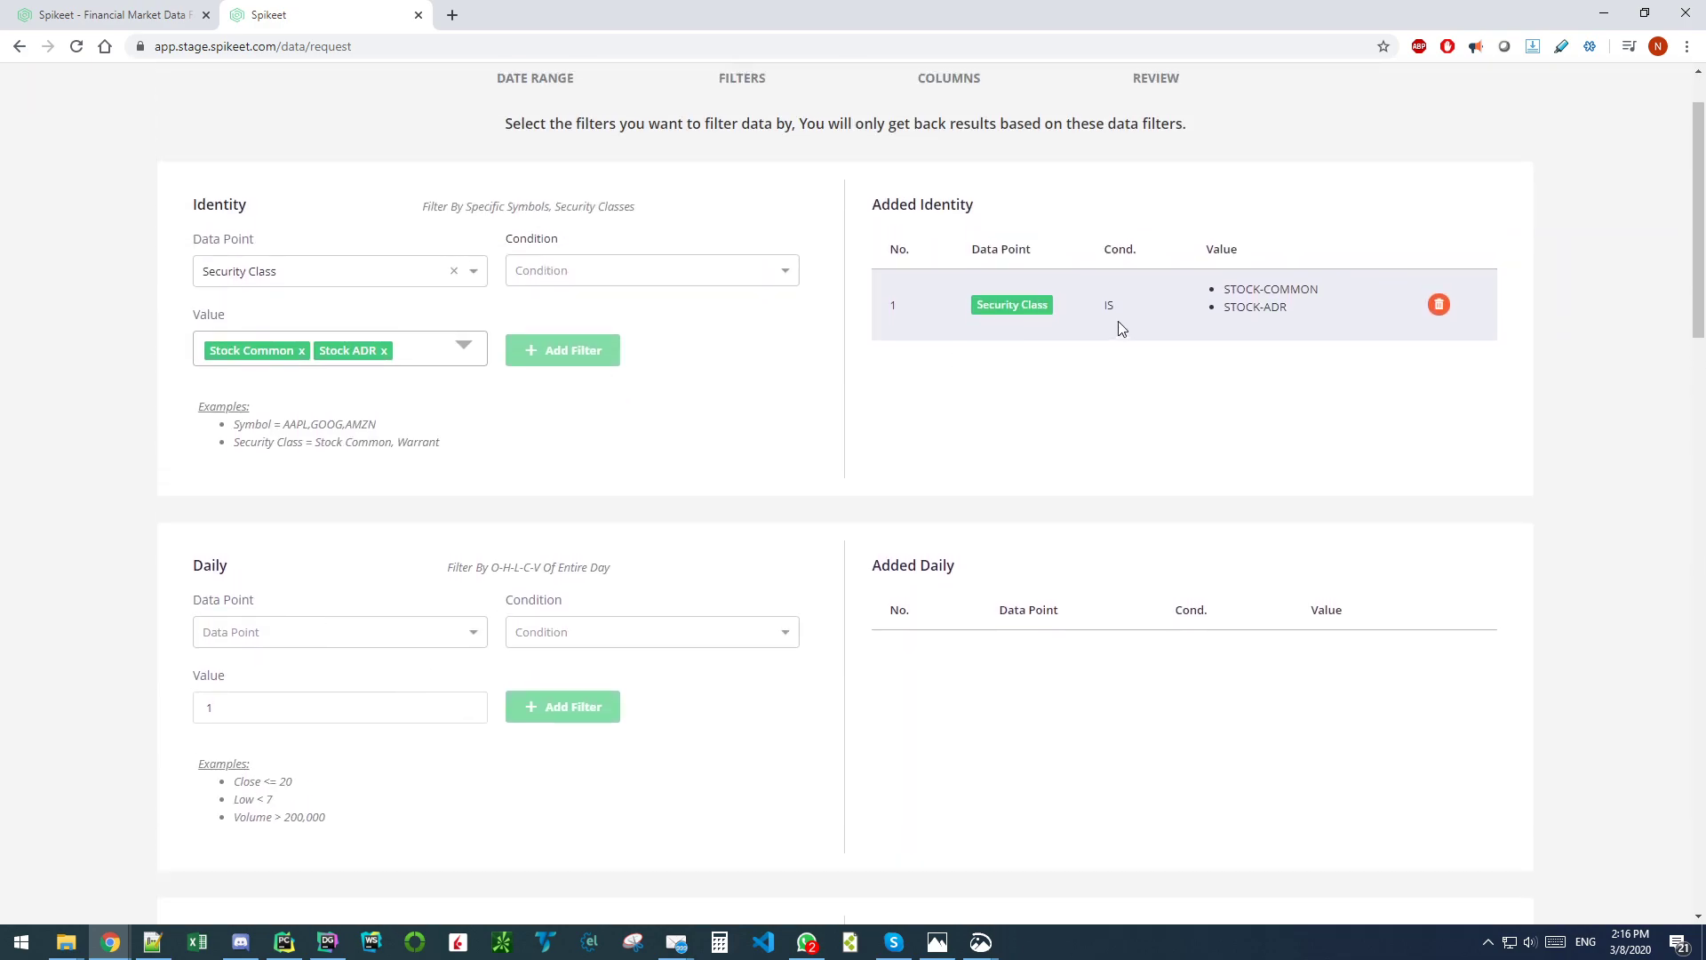
{"action": "scroll", "coordinate": [471, 453], "scroll_direction": "down", "scroll_amount": 4}
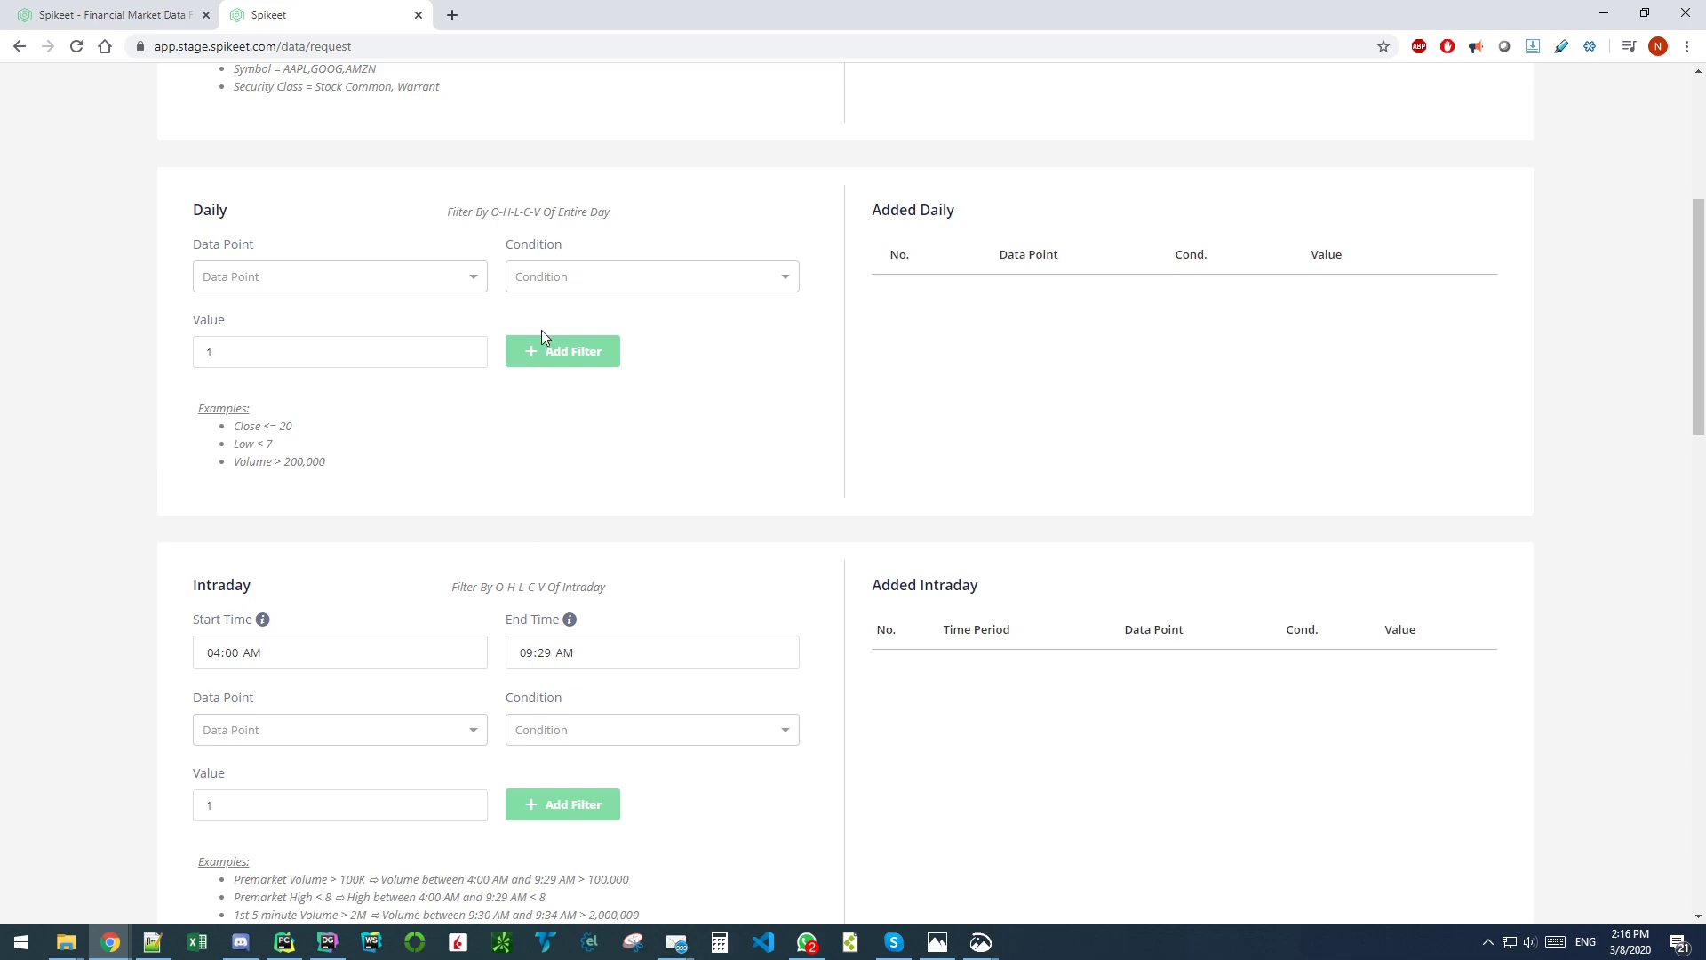
{"action": "left_click", "coordinate": [286, 281]}
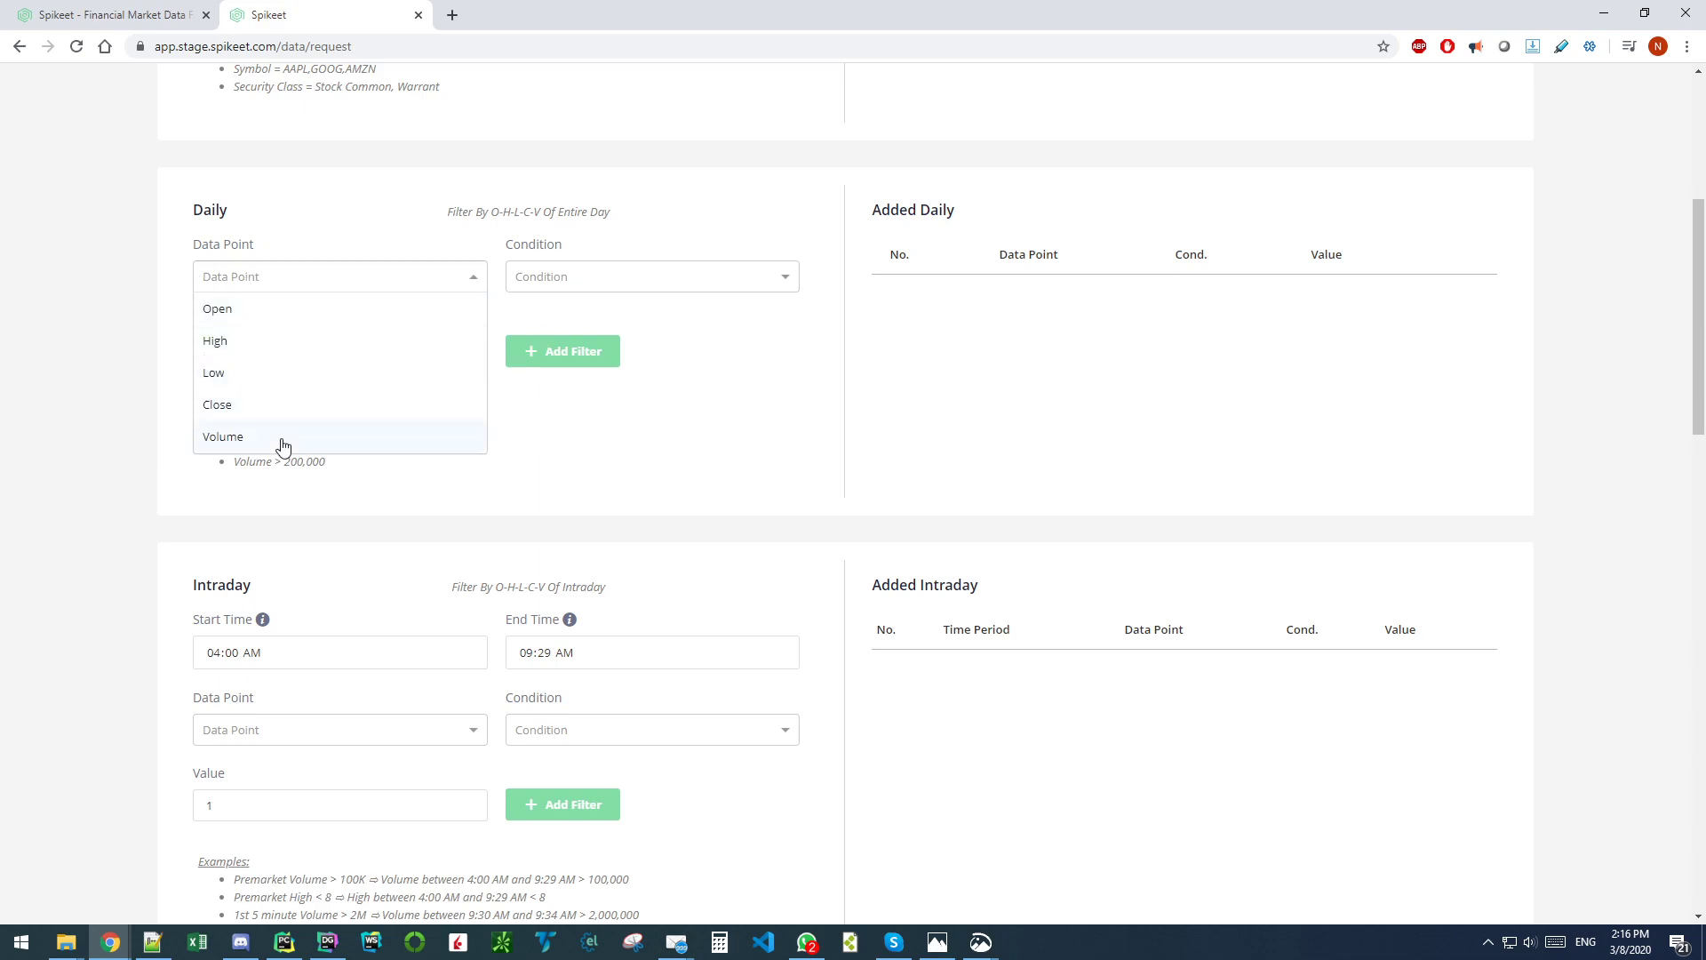
{"action": "left_click", "coordinate": [133, 446]}
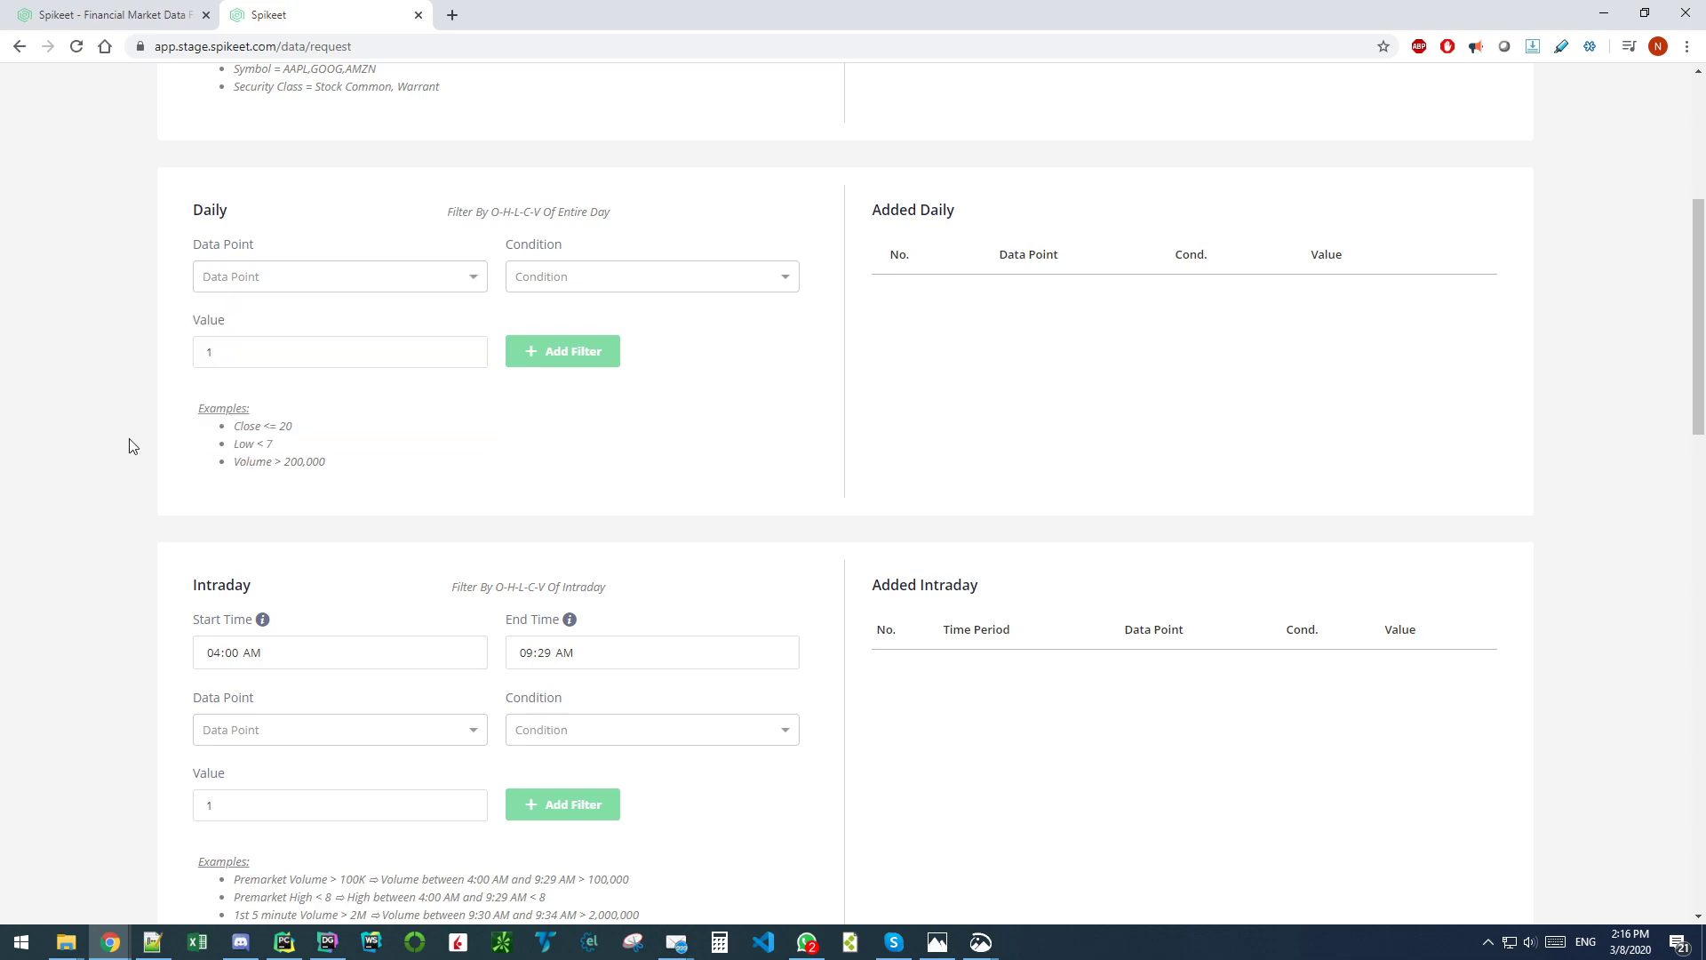
{"action": "scroll", "coordinate": [151, 480], "scroll_direction": "up", "scroll_amount": 3}
{"action": "scroll", "coordinate": [163, 520], "scroll_direction": "up", "scroll_amount": 3}
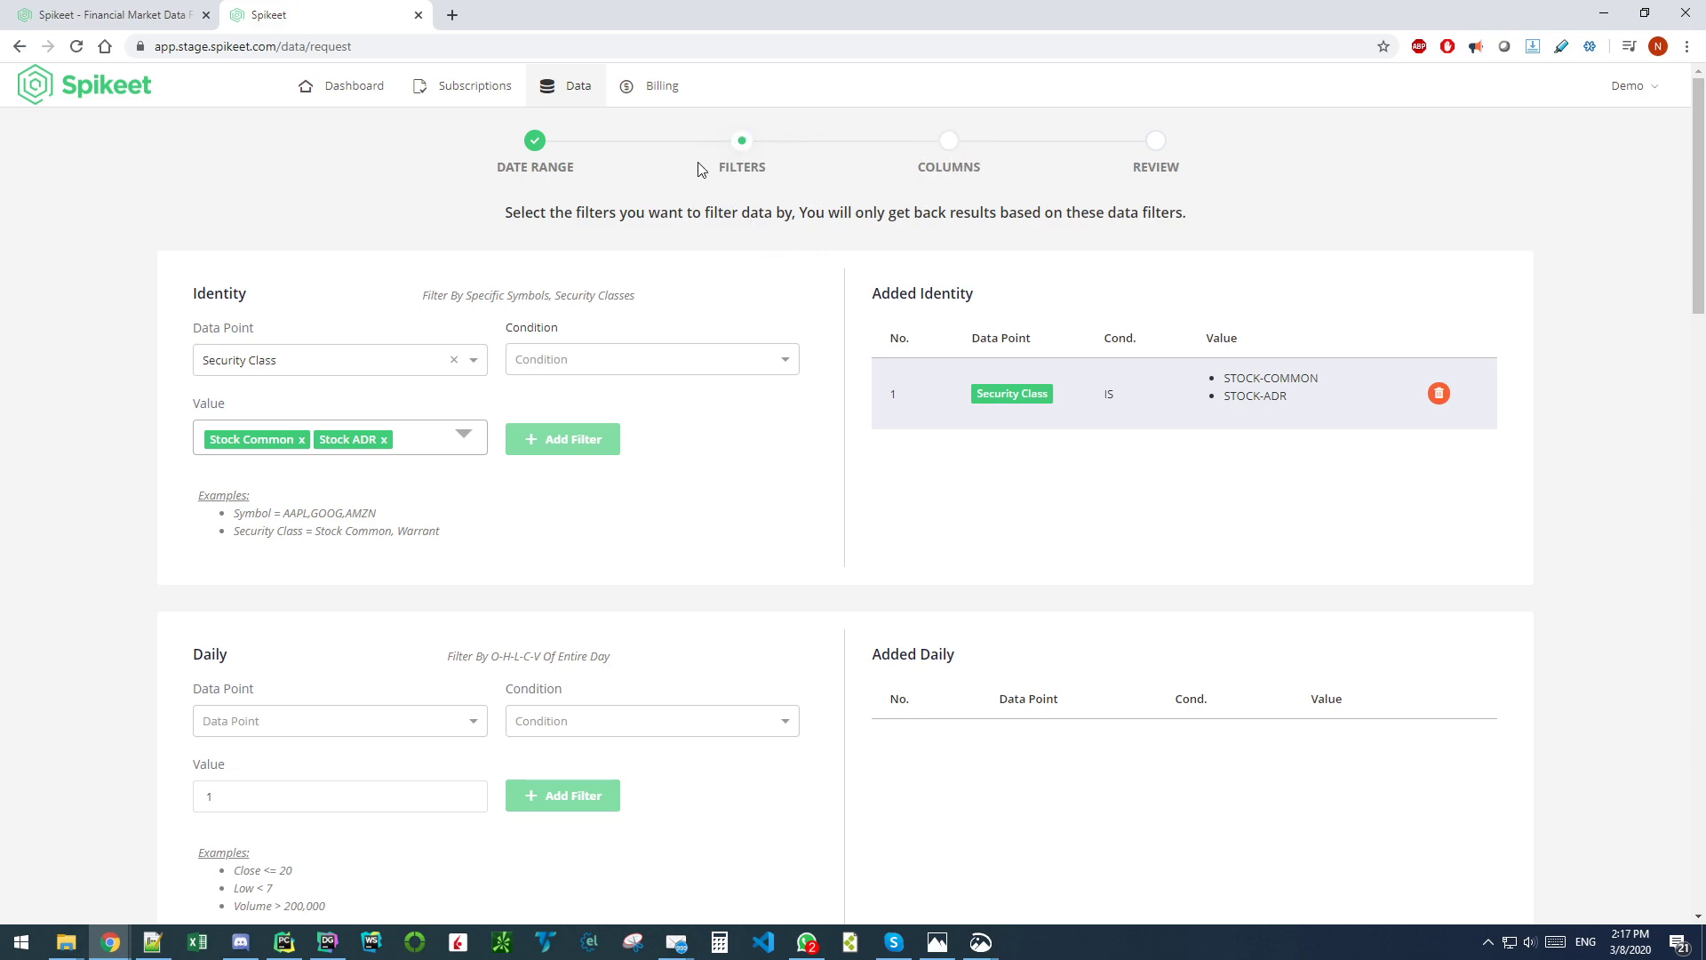
{"action": "scroll", "coordinate": [764, 382], "scroll_direction": "down", "scroll_amount": 4}
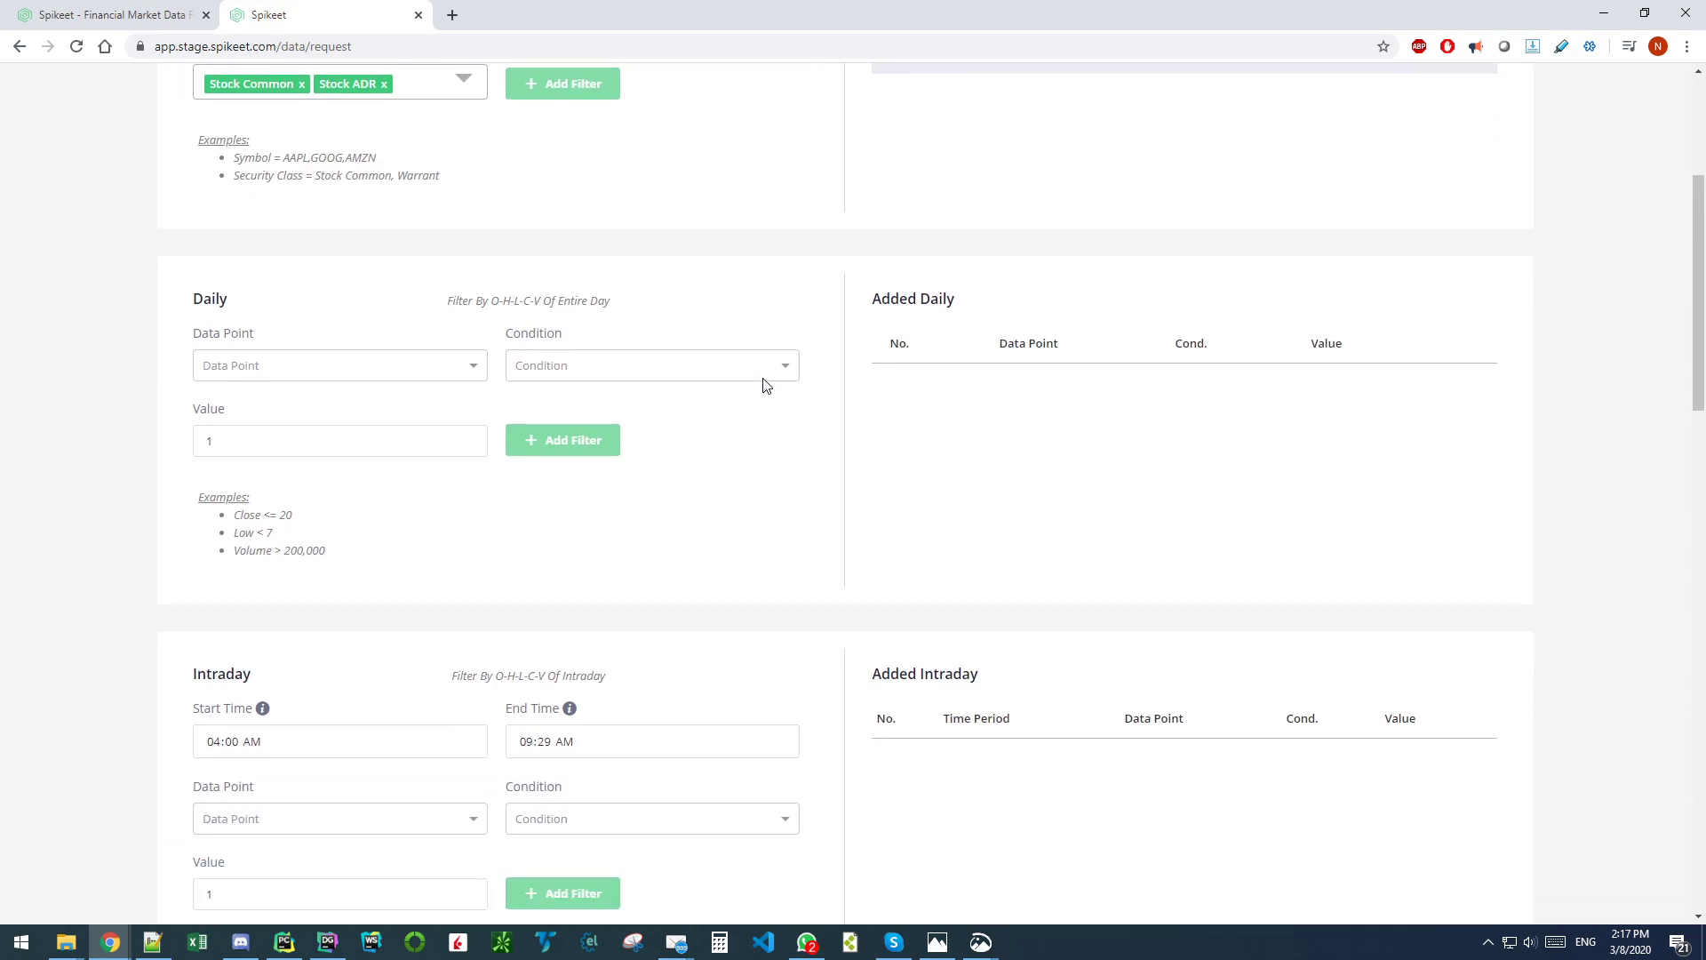
{"action": "scroll", "coordinate": [832, 340], "scroll_direction": "down", "scroll_amount": 1}
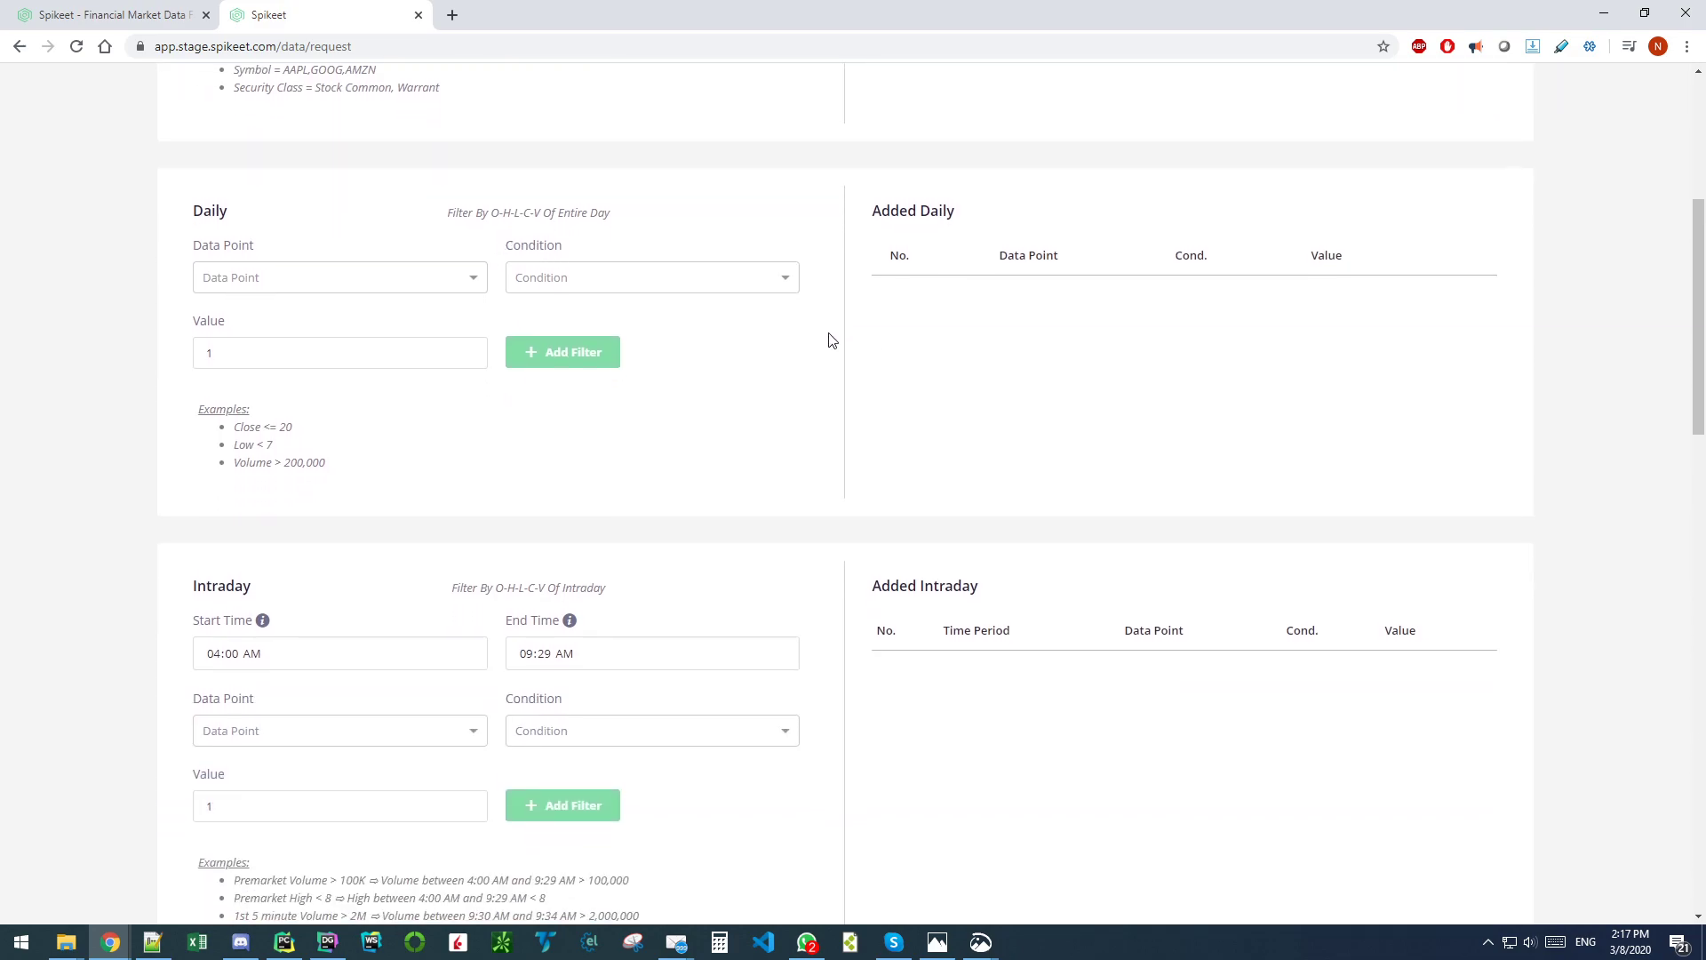
{"action": "scroll", "coordinate": [489, 350], "scroll_direction": "up", "scroll_amount": 2}
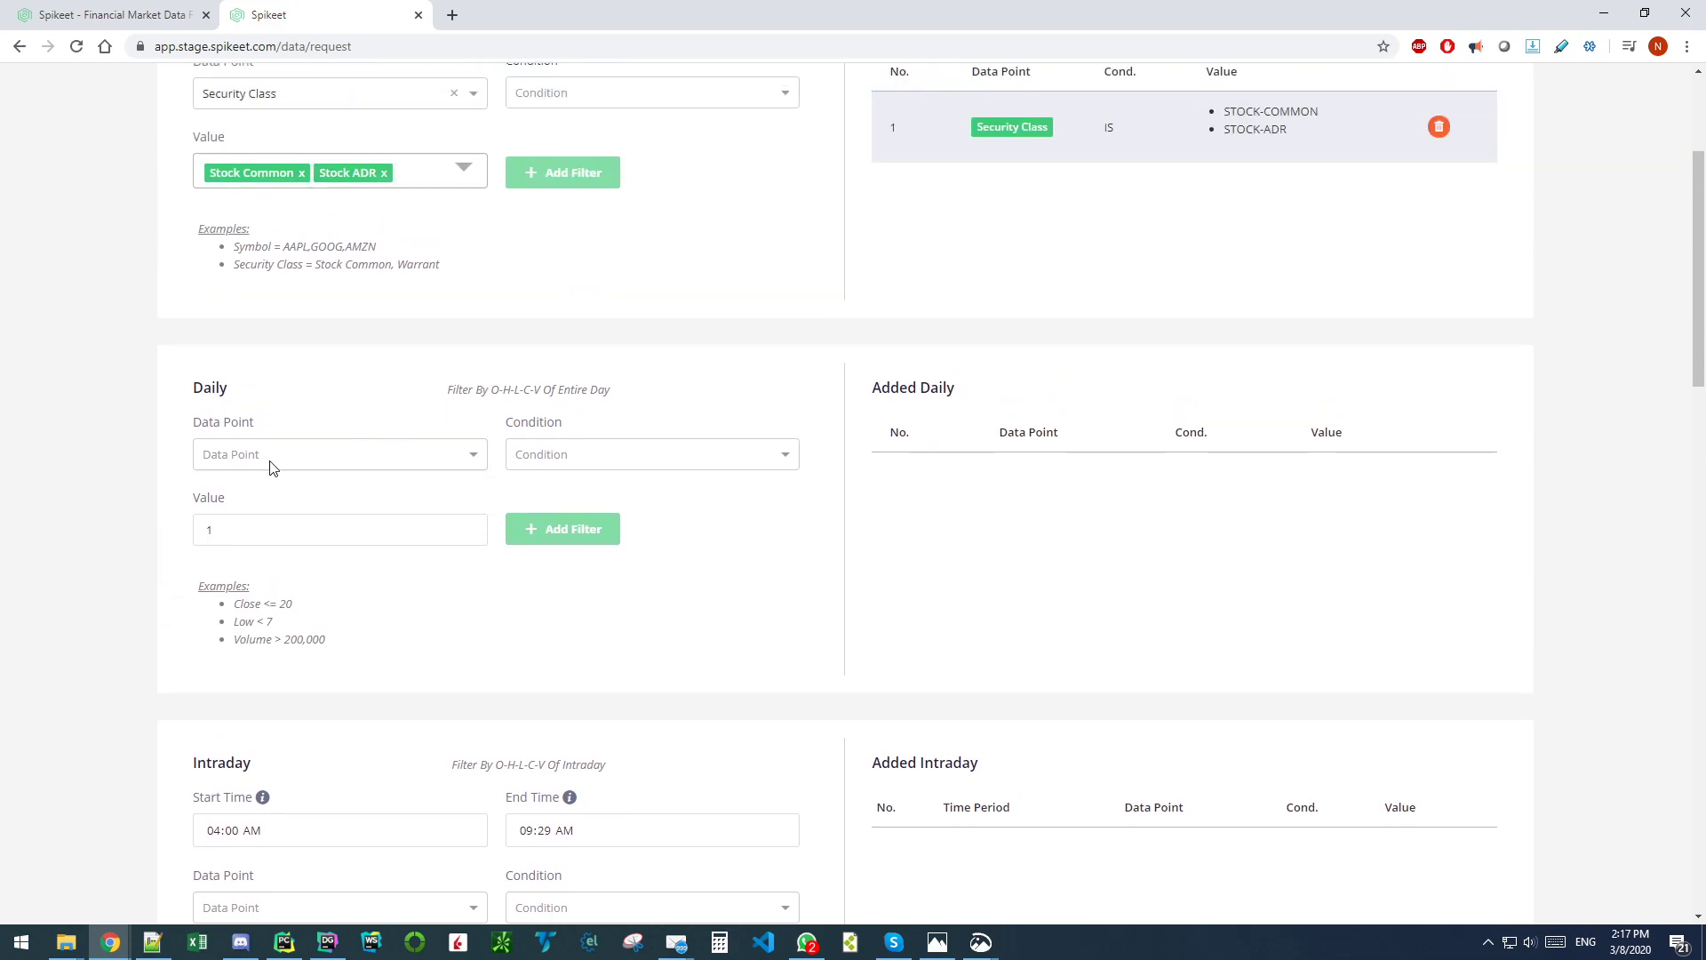
{"action": "scroll", "coordinate": [273, 469], "scroll_direction": "down", "scroll_amount": 1}
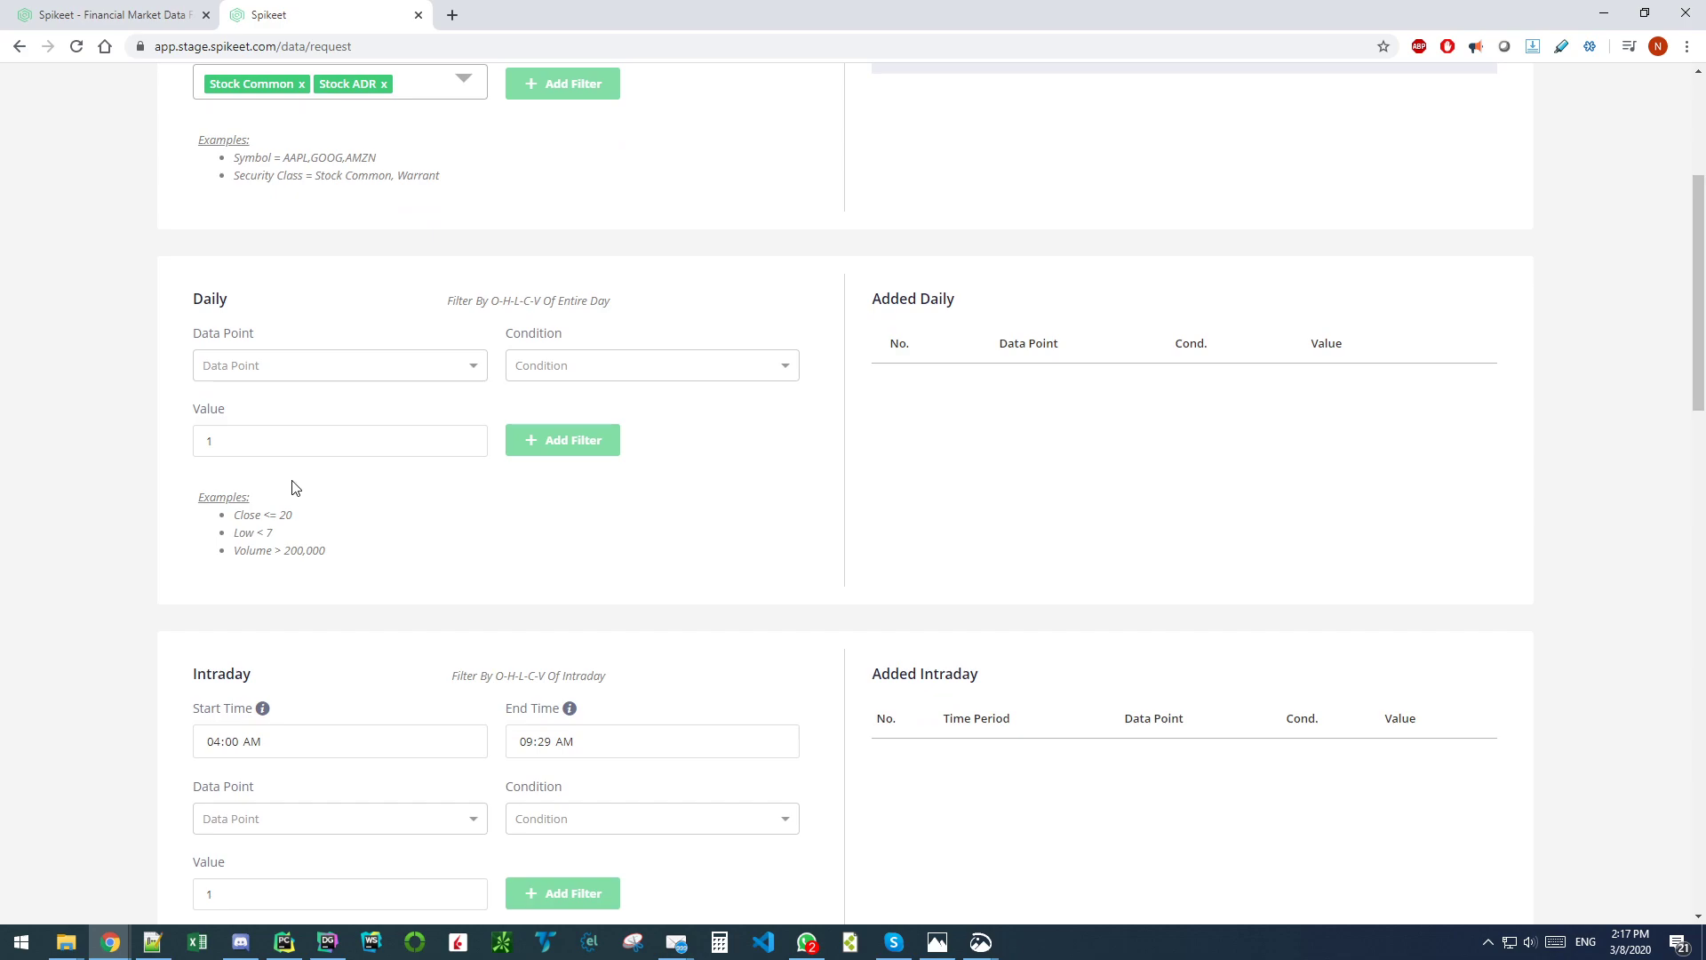
Step: Add a daily filter with the data point Open, the condition > and the value 10
{"action": "left_click", "coordinate": [285, 371]}
{"action": "left_click", "coordinate": [235, 404]}
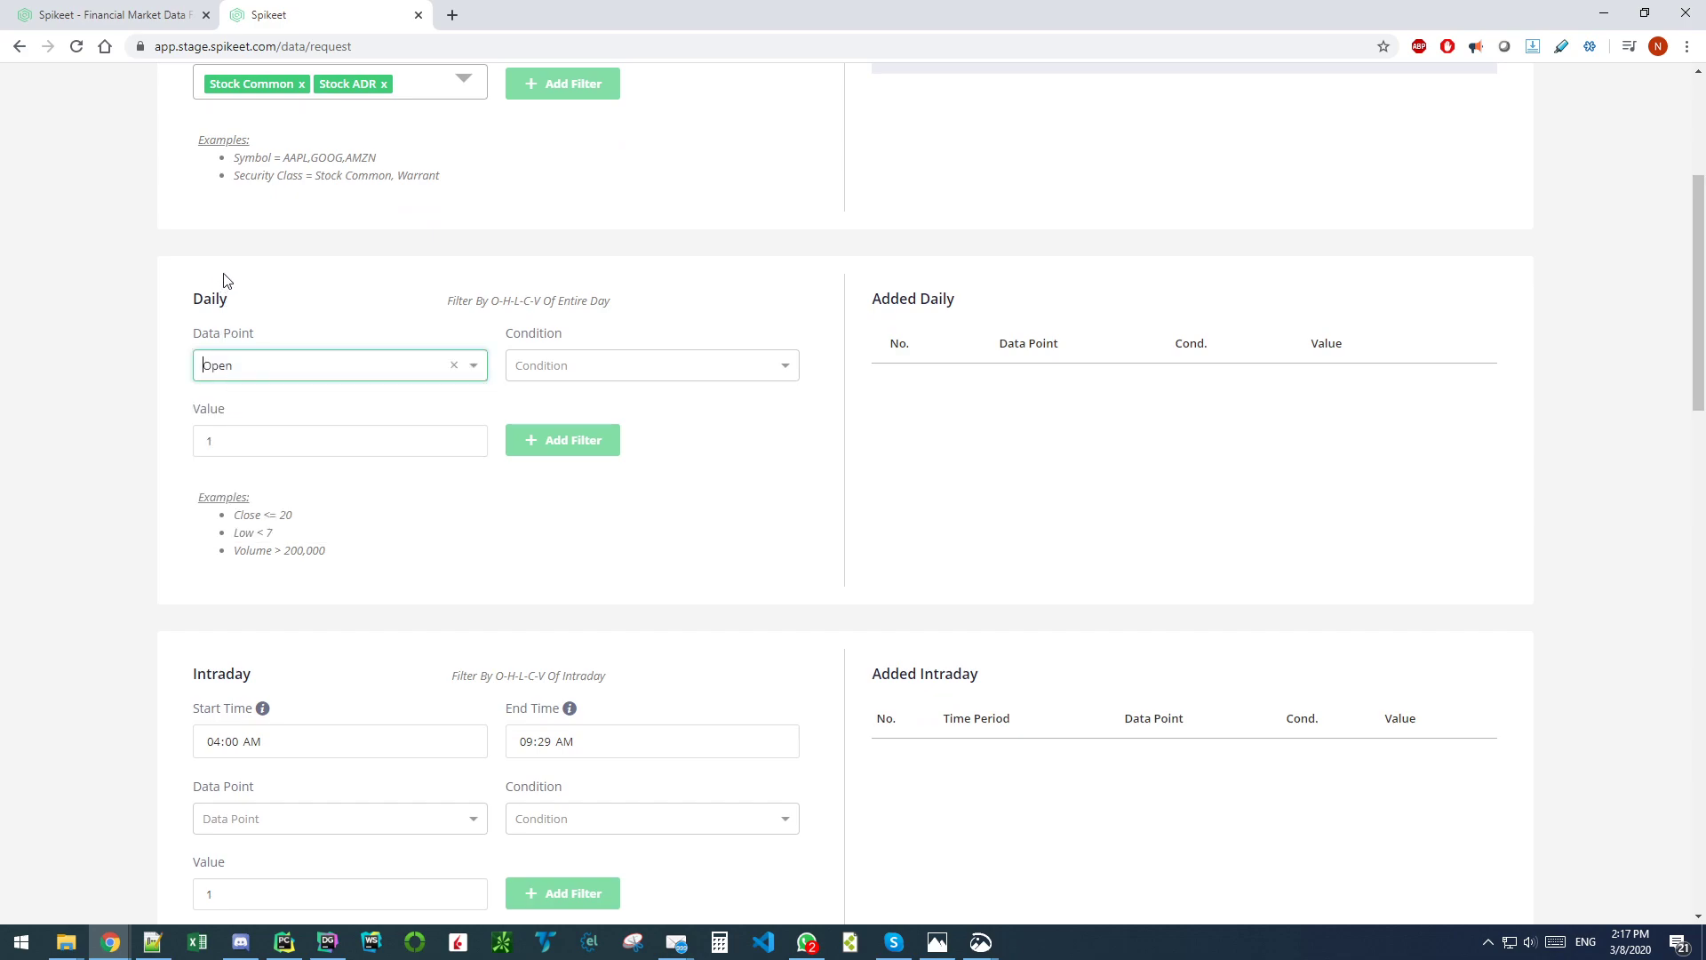
{"action": "scroll", "coordinate": [488, 358], "scroll_direction": "up", "scroll_amount": 3}
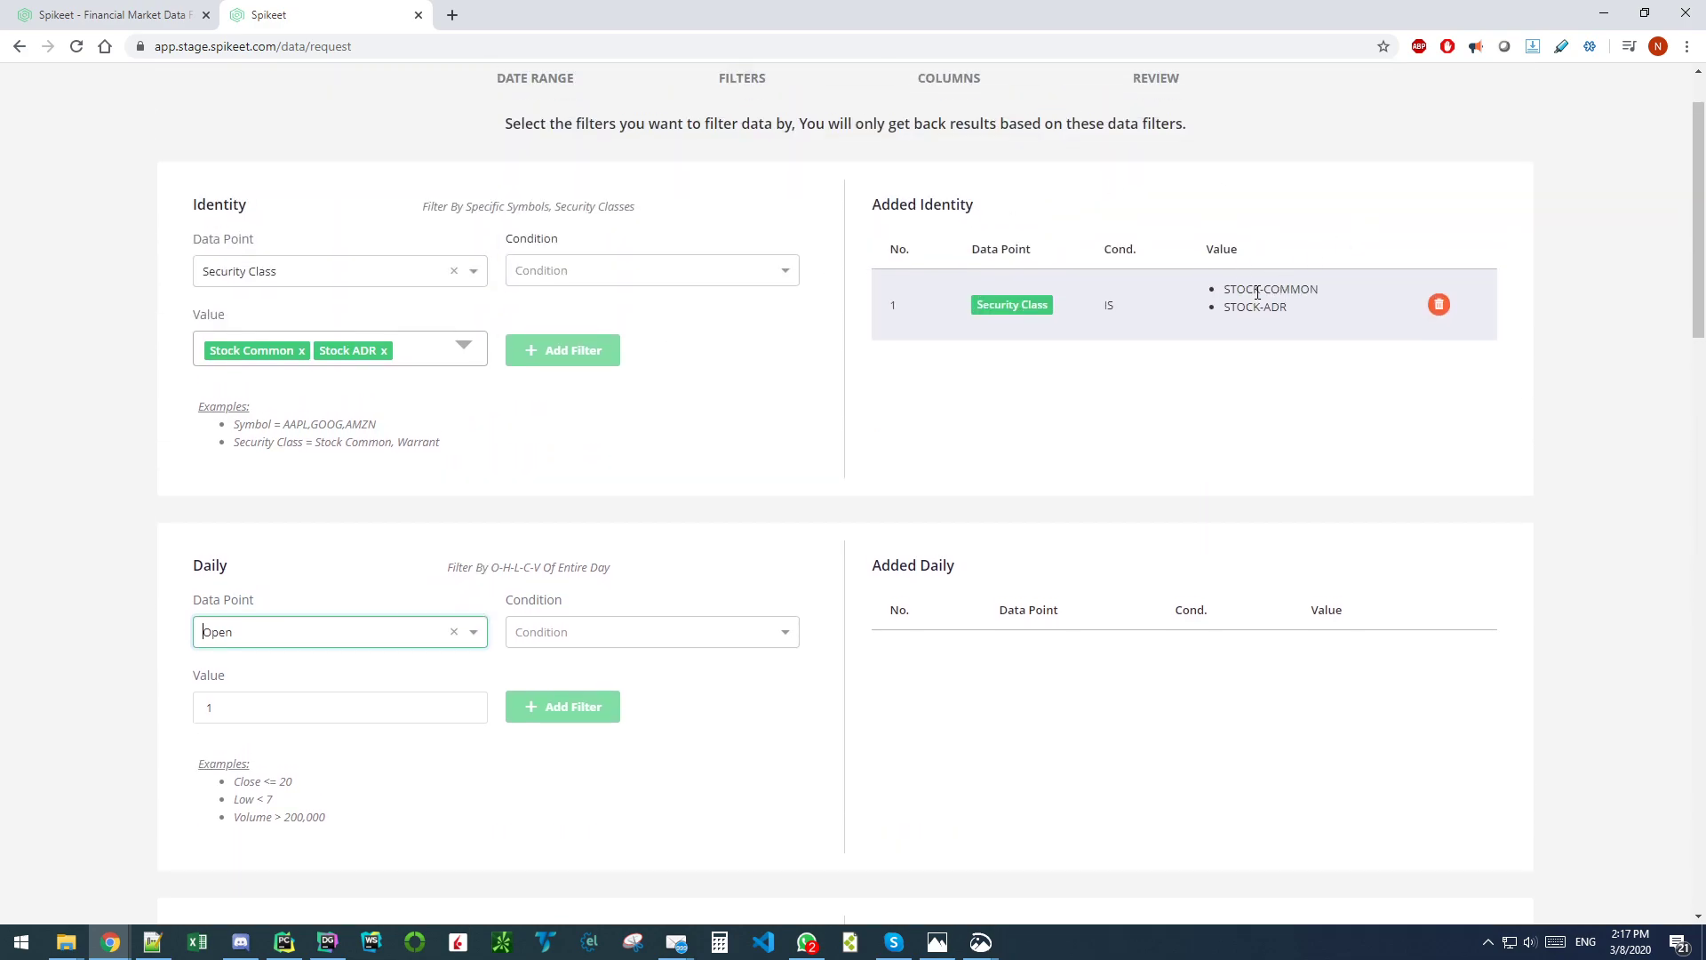
{"action": "scroll", "coordinate": [529, 465], "scroll_direction": "down", "scroll_amount": 3}
{"action": "left_click", "coordinate": [576, 380]}
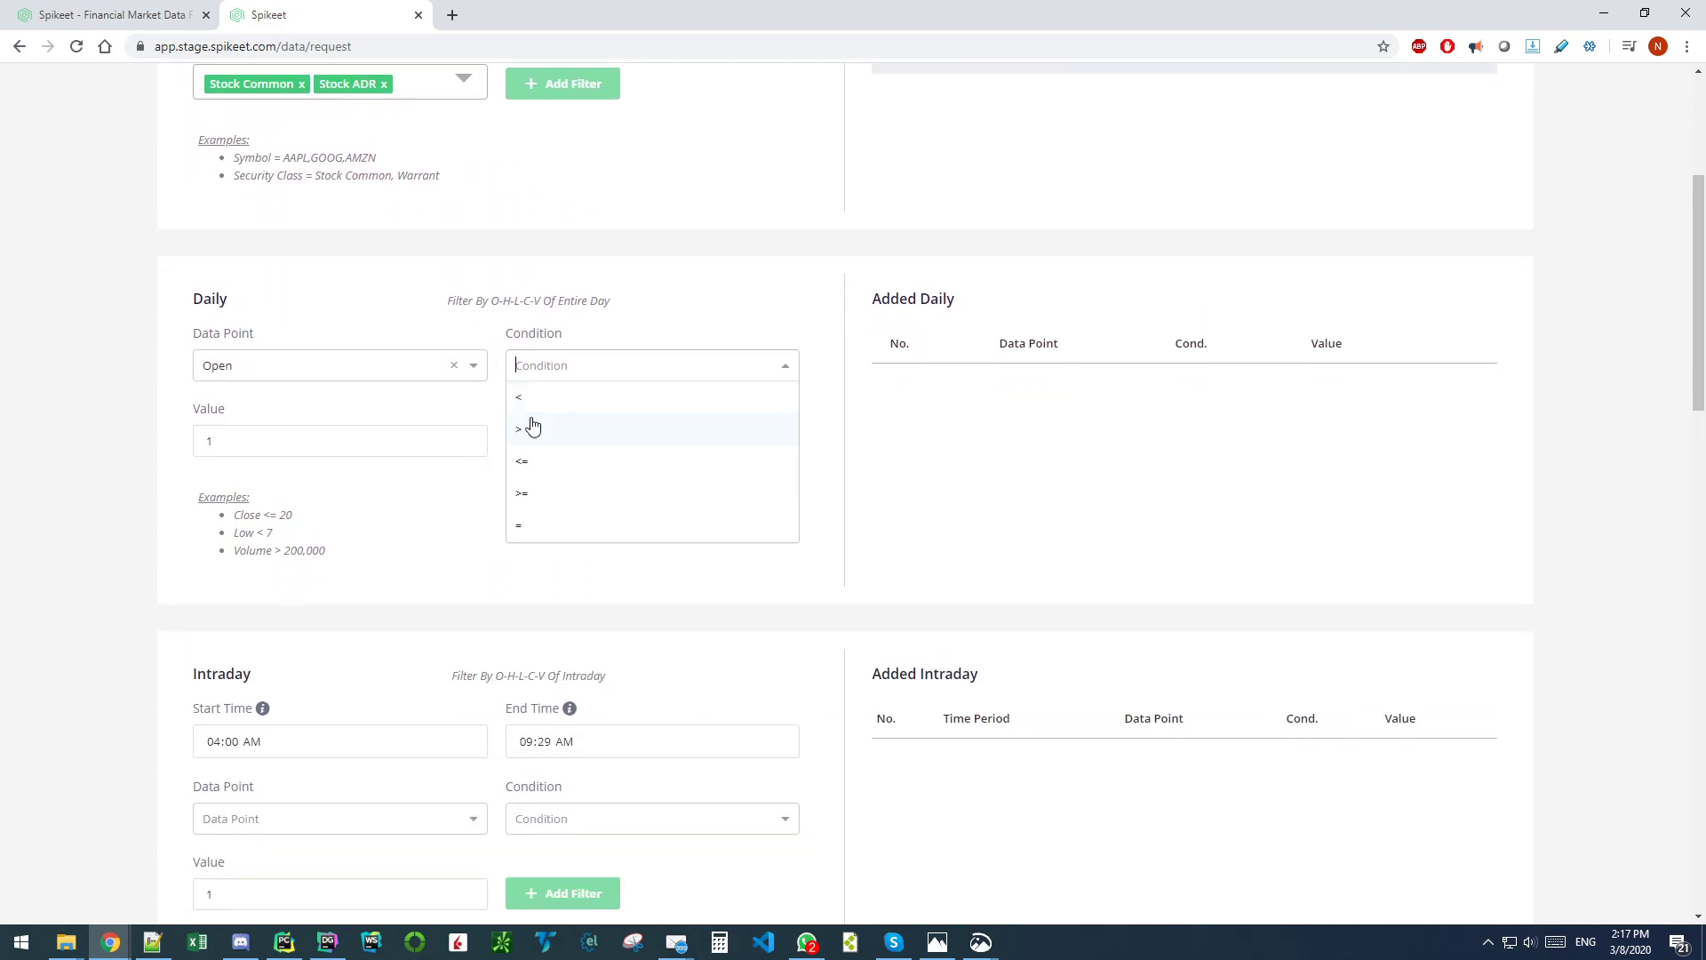
{"action": "left_click", "coordinate": [530, 435]}
{"action": "left_click", "coordinate": [303, 440]}
{"action": "type", "text": "0"}
{"action": "left_click", "coordinate": [558, 444]}
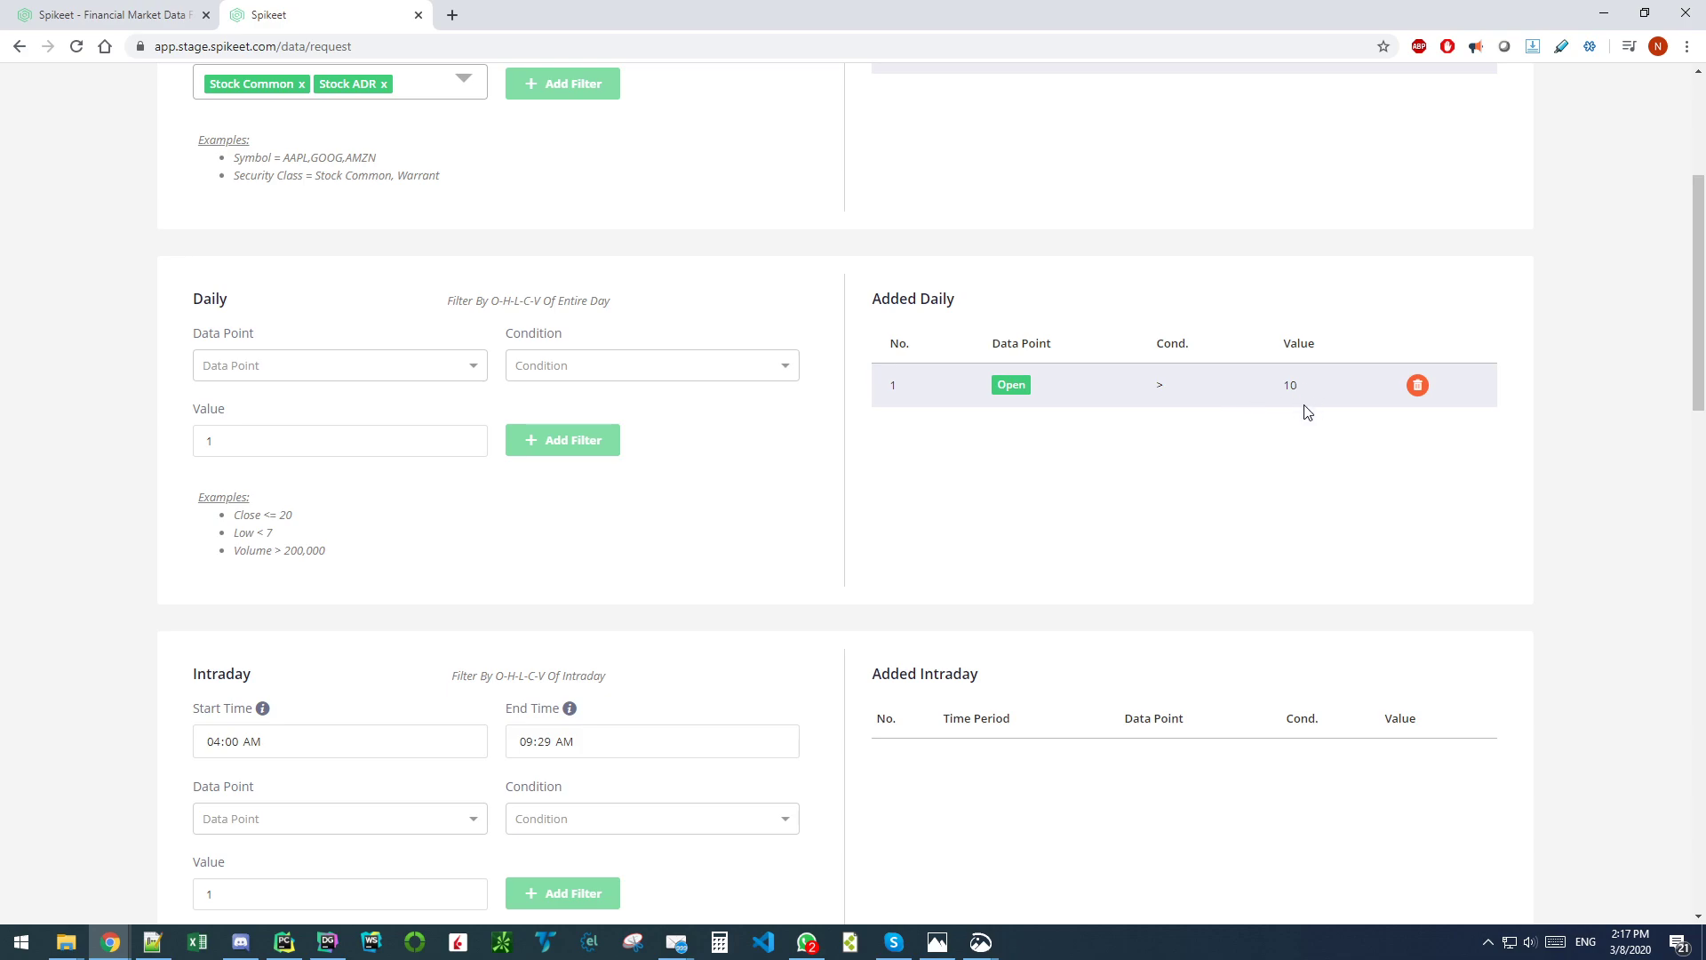
Step: Add a second daily filter with the data point Volume, the condition <= and the value 4000000
{"action": "left_click", "coordinate": [379, 373]}
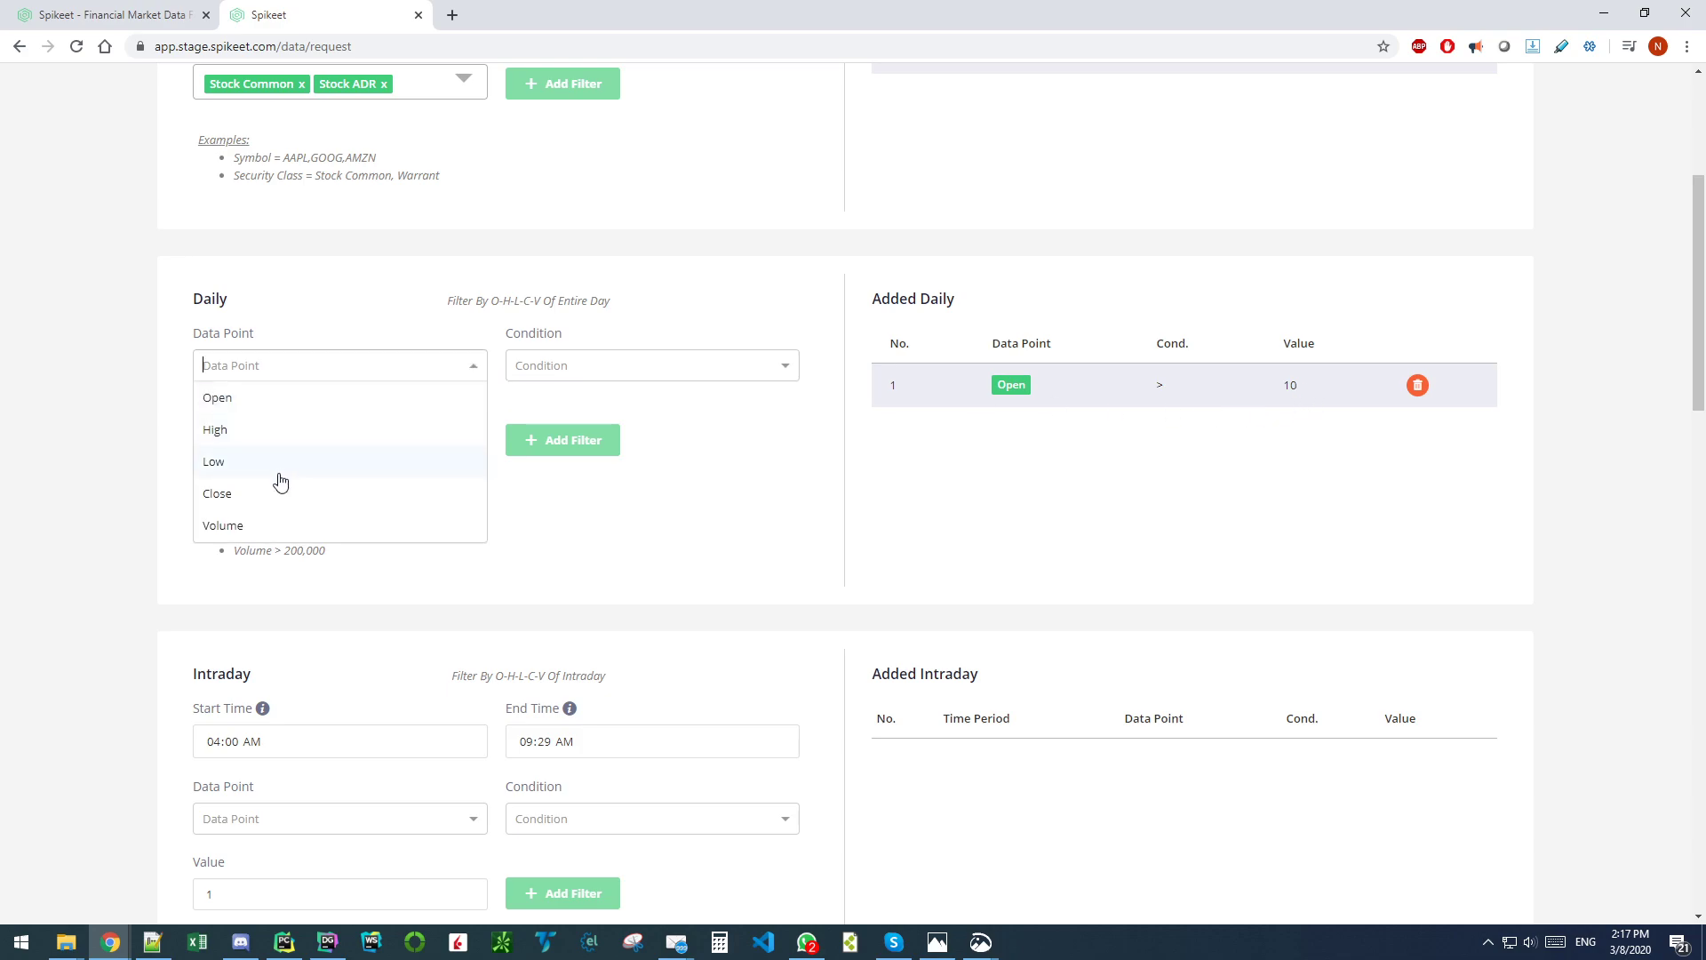
{"action": "left_click", "coordinate": [252, 527]}
{"action": "left_click", "coordinate": [558, 374]}
{"action": "left_click", "coordinate": [544, 475]}
{"action": "left_click_drag", "start_coordinate": [217, 442], "coordinate": [146, 445]}
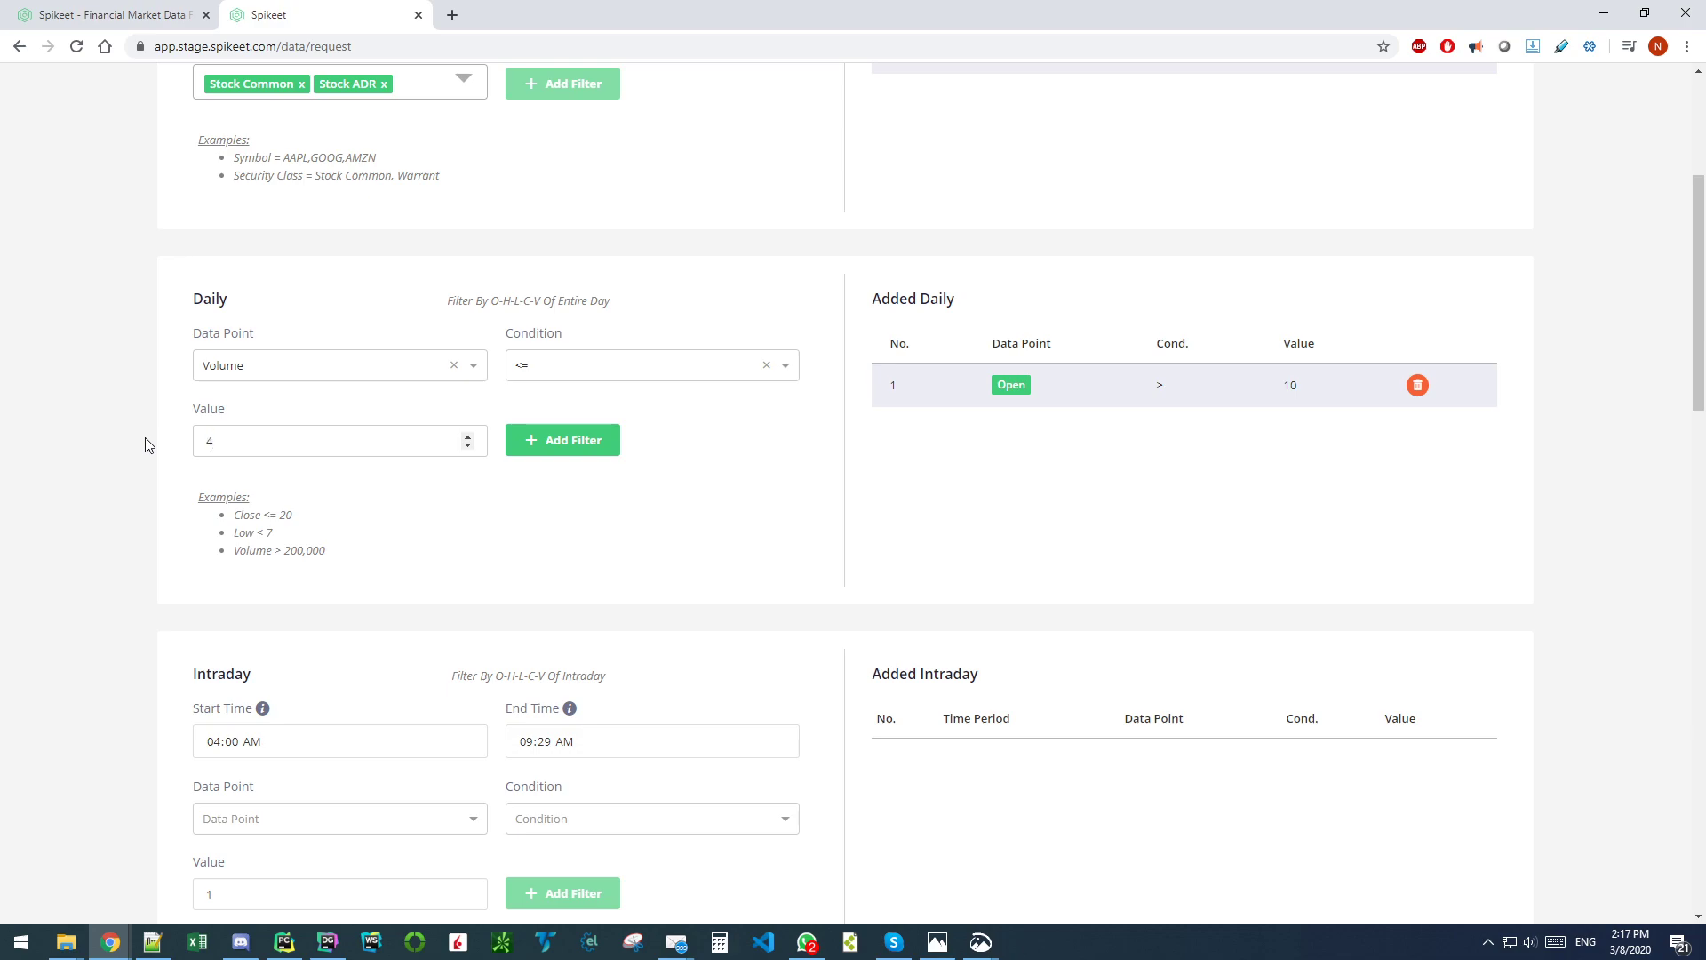
{"action": "type", "text": "4000000"}
{"action": "left_click", "coordinate": [562, 441]}
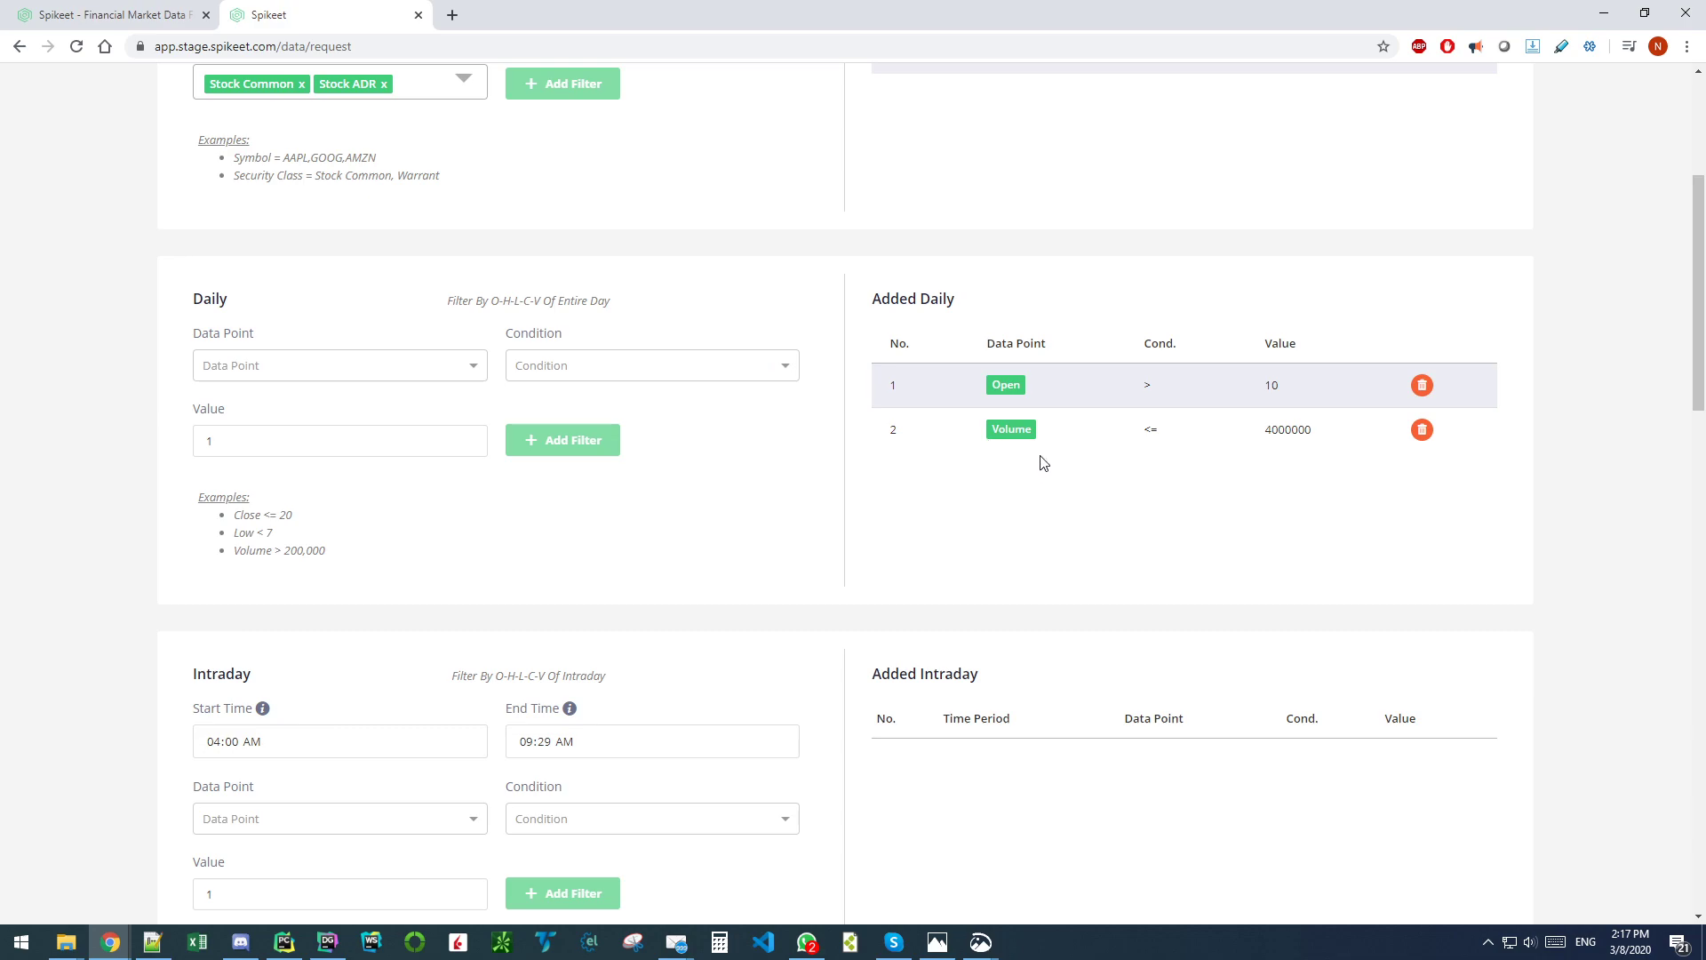
Step: Review the added identity and daily filters together with the remaining daily data point options
{"action": "scroll", "coordinate": [1176, 374], "scroll_direction": "up", "scroll_amount": 4}
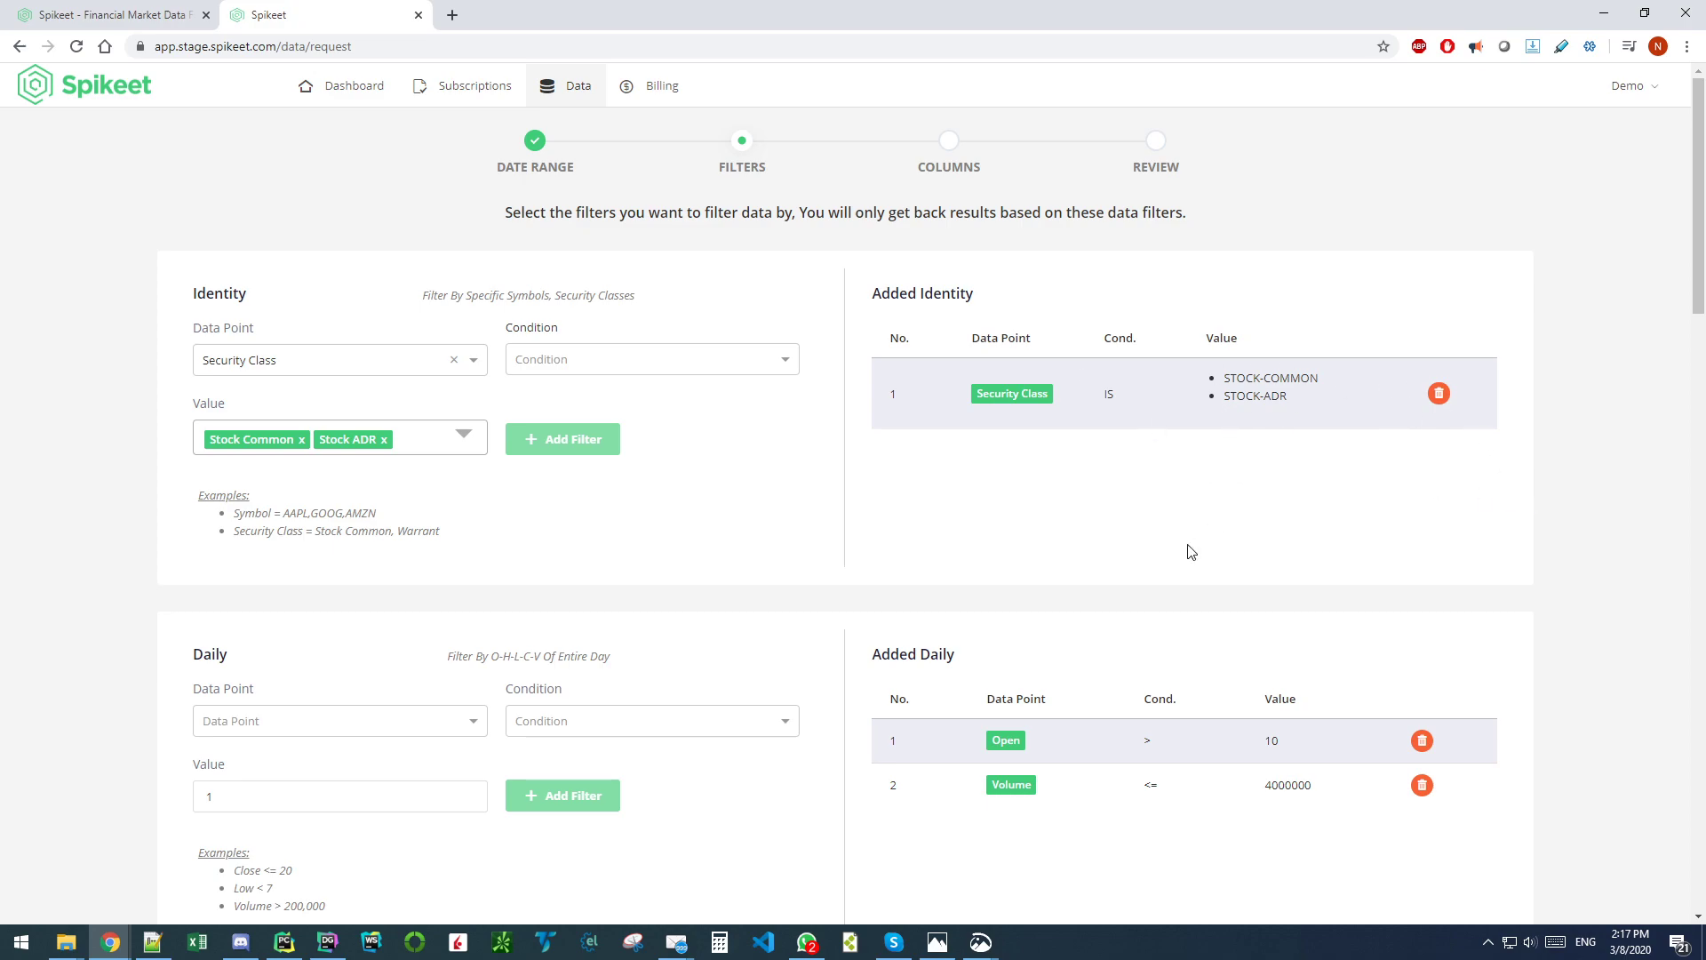
{"action": "scroll", "coordinate": [1197, 546], "scroll_direction": "down", "scroll_amount": 3}
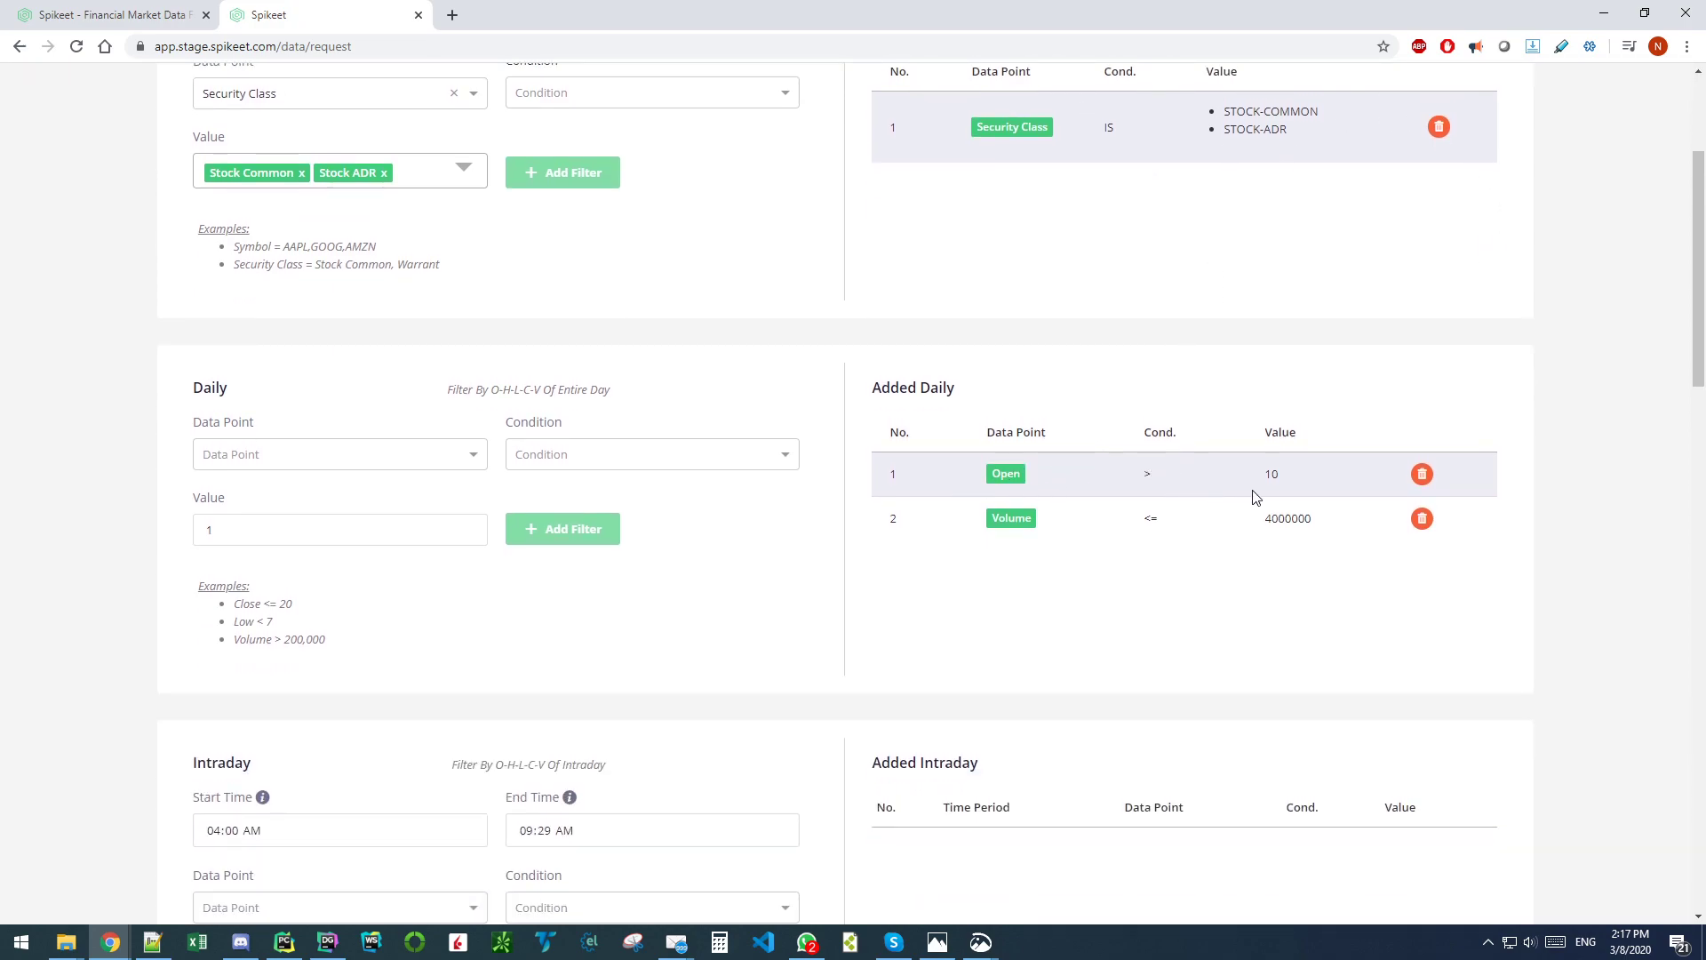
{"action": "left_click_drag", "start_coordinate": [1304, 477], "coordinate": [969, 471]}
{"action": "left_click", "coordinate": [995, 539]}
{"action": "left_click_drag", "start_coordinate": [1235, 525], "coordinate": [1546, 526]}
{"action": "scroll", "coordinate": [878, 557], "scroll_direction": "down", "scroll_amount": 2}
{"action": "scroll", "coordinate": [636, 476], "scroll_direction": "up", "scroll_amount": 3}
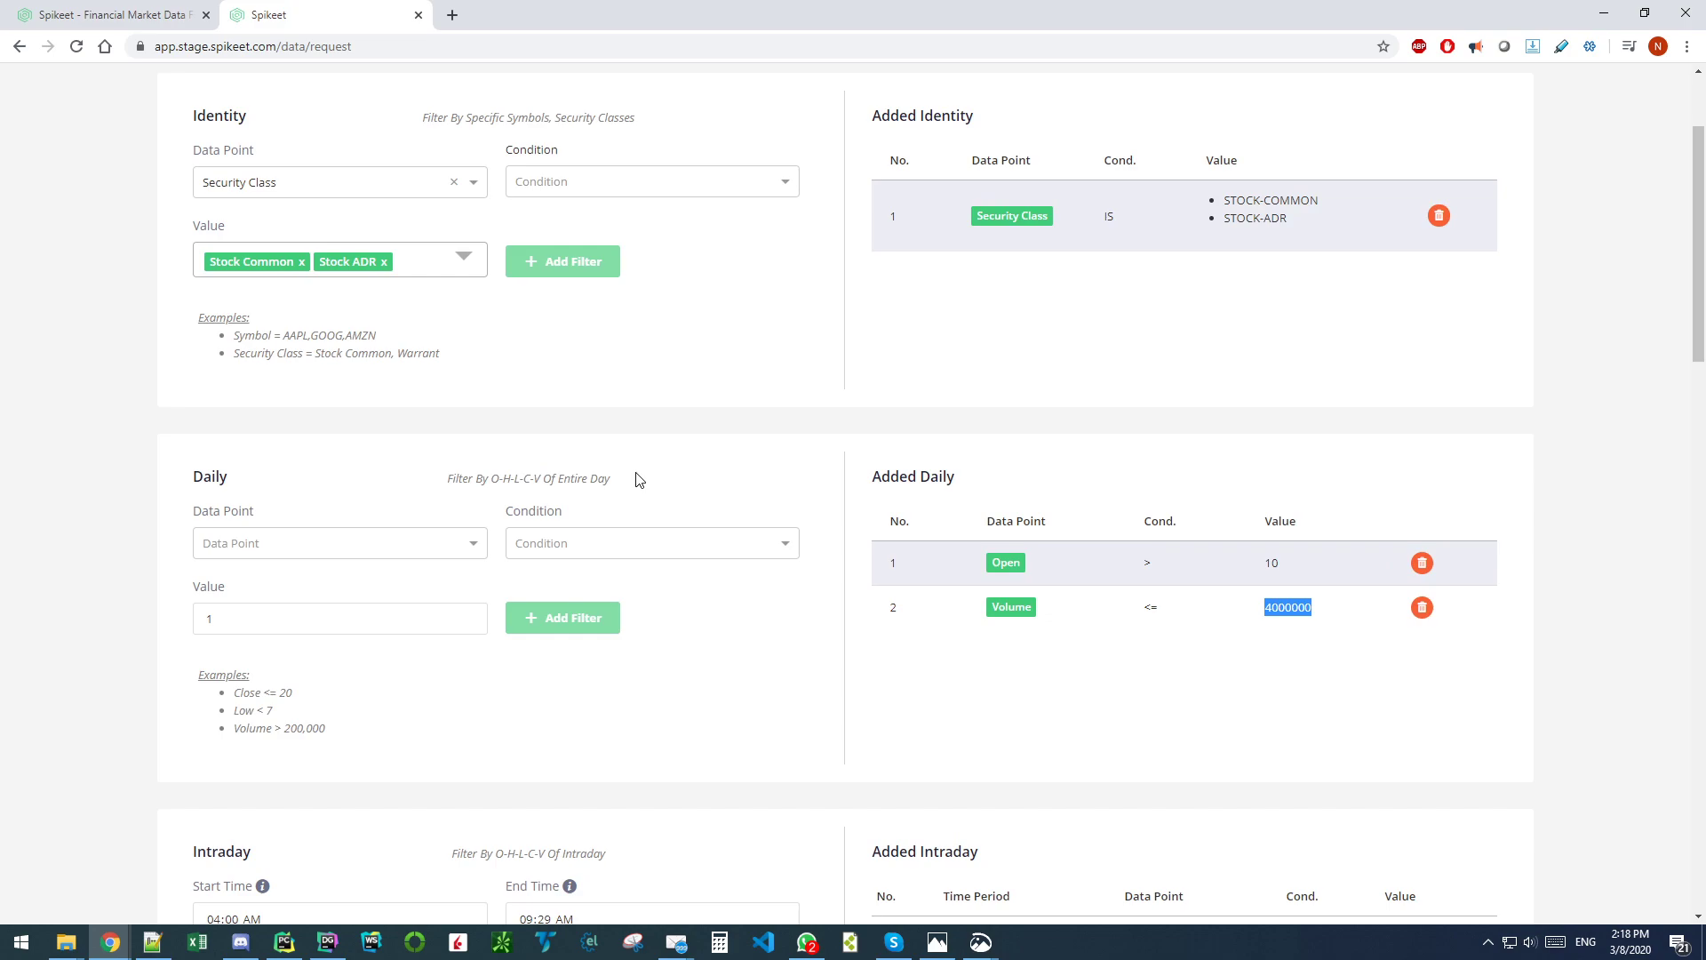
{"action": "scroll", "coordinate": [636, 479], "scroll_direction": "down", "scroll_amount": 5}
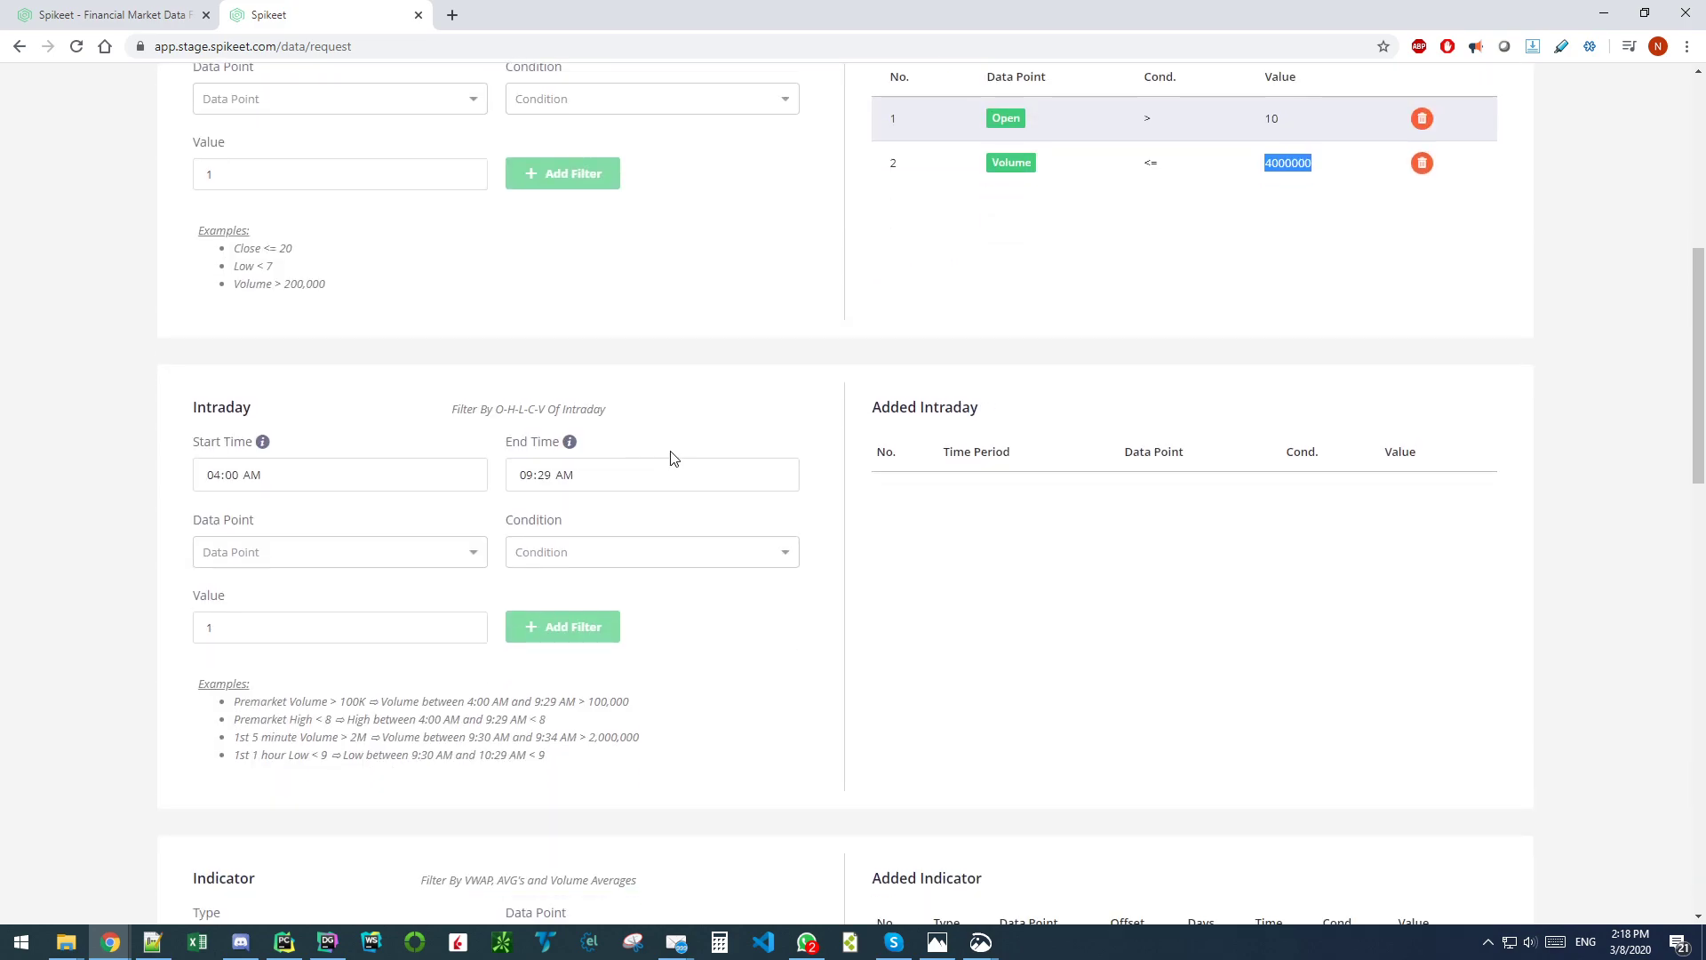
{"action": "scroll", "coordinate": [640, 472], "scroll_direction": "up", "scroll_amount": 2}
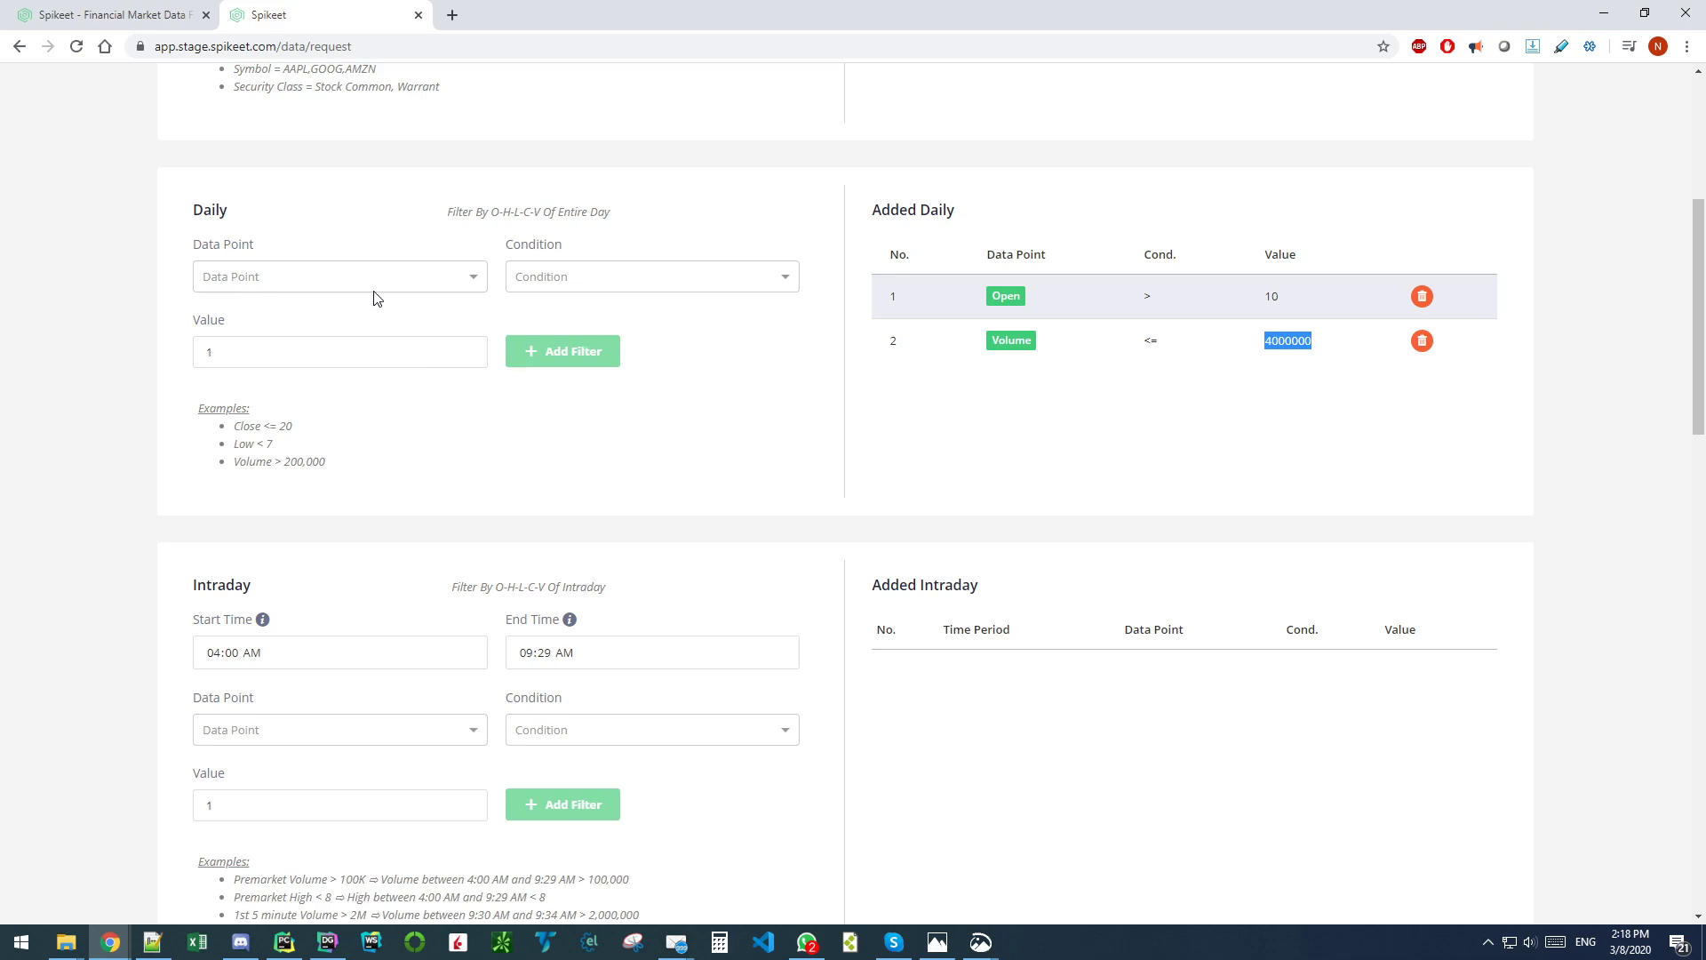
{"action": "left_click", "coordinate": [303, 276]}
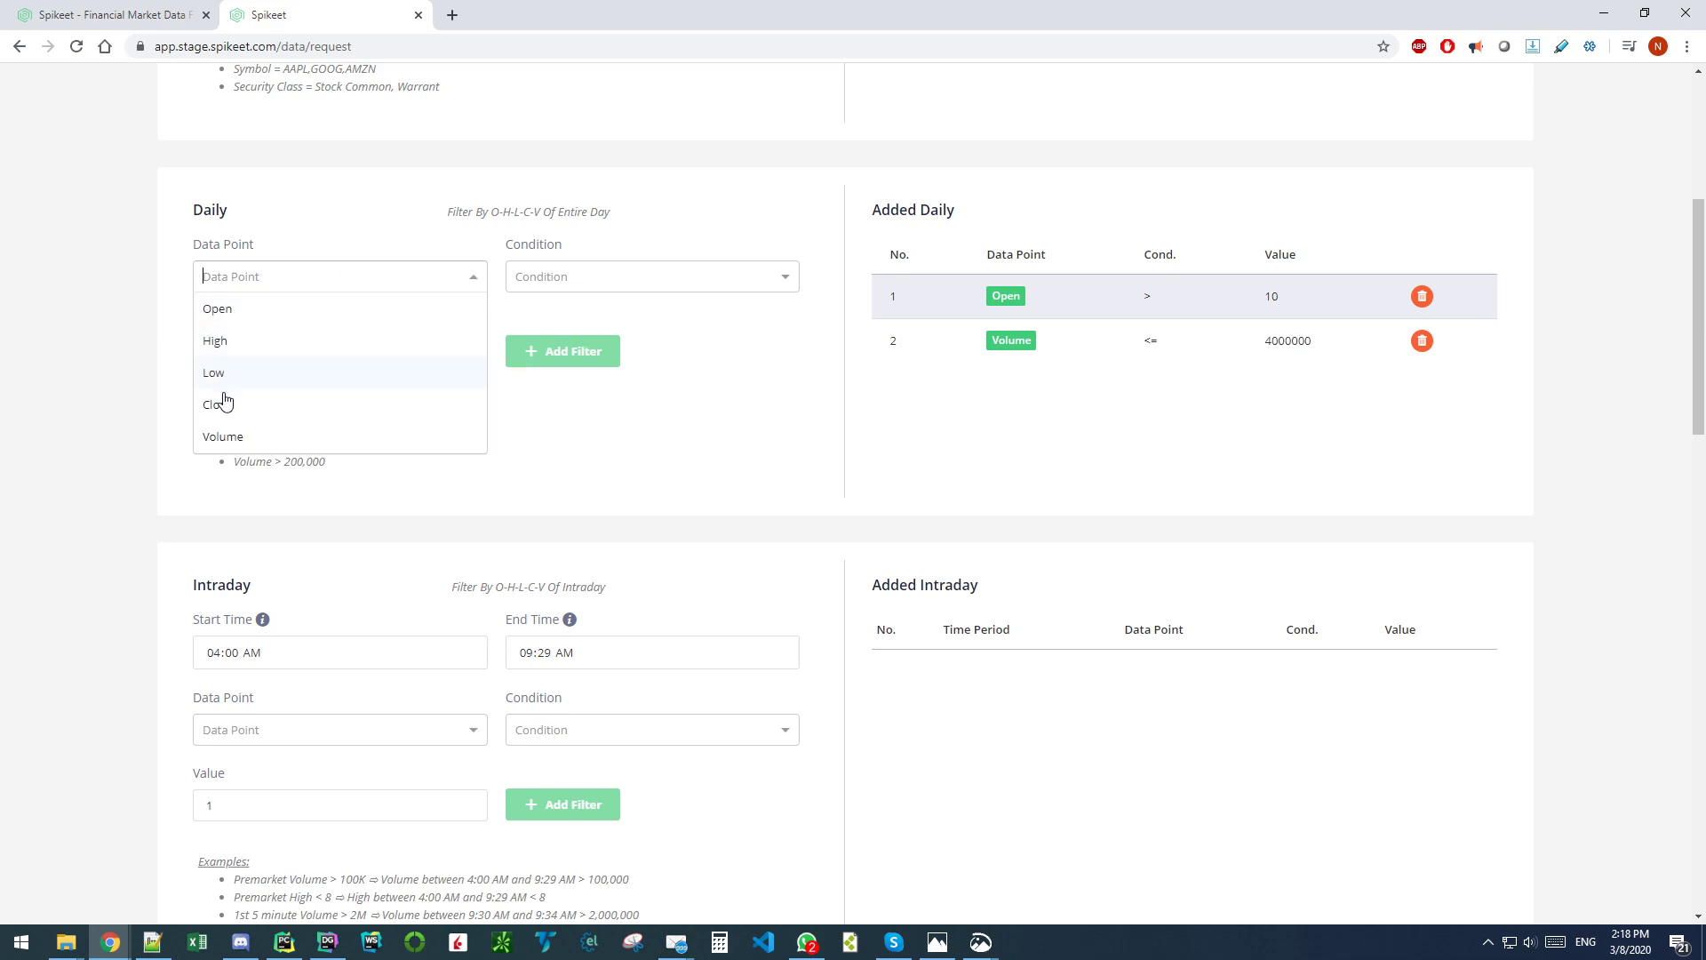
{"action": "left_click", "coordinate": [86, 251]}
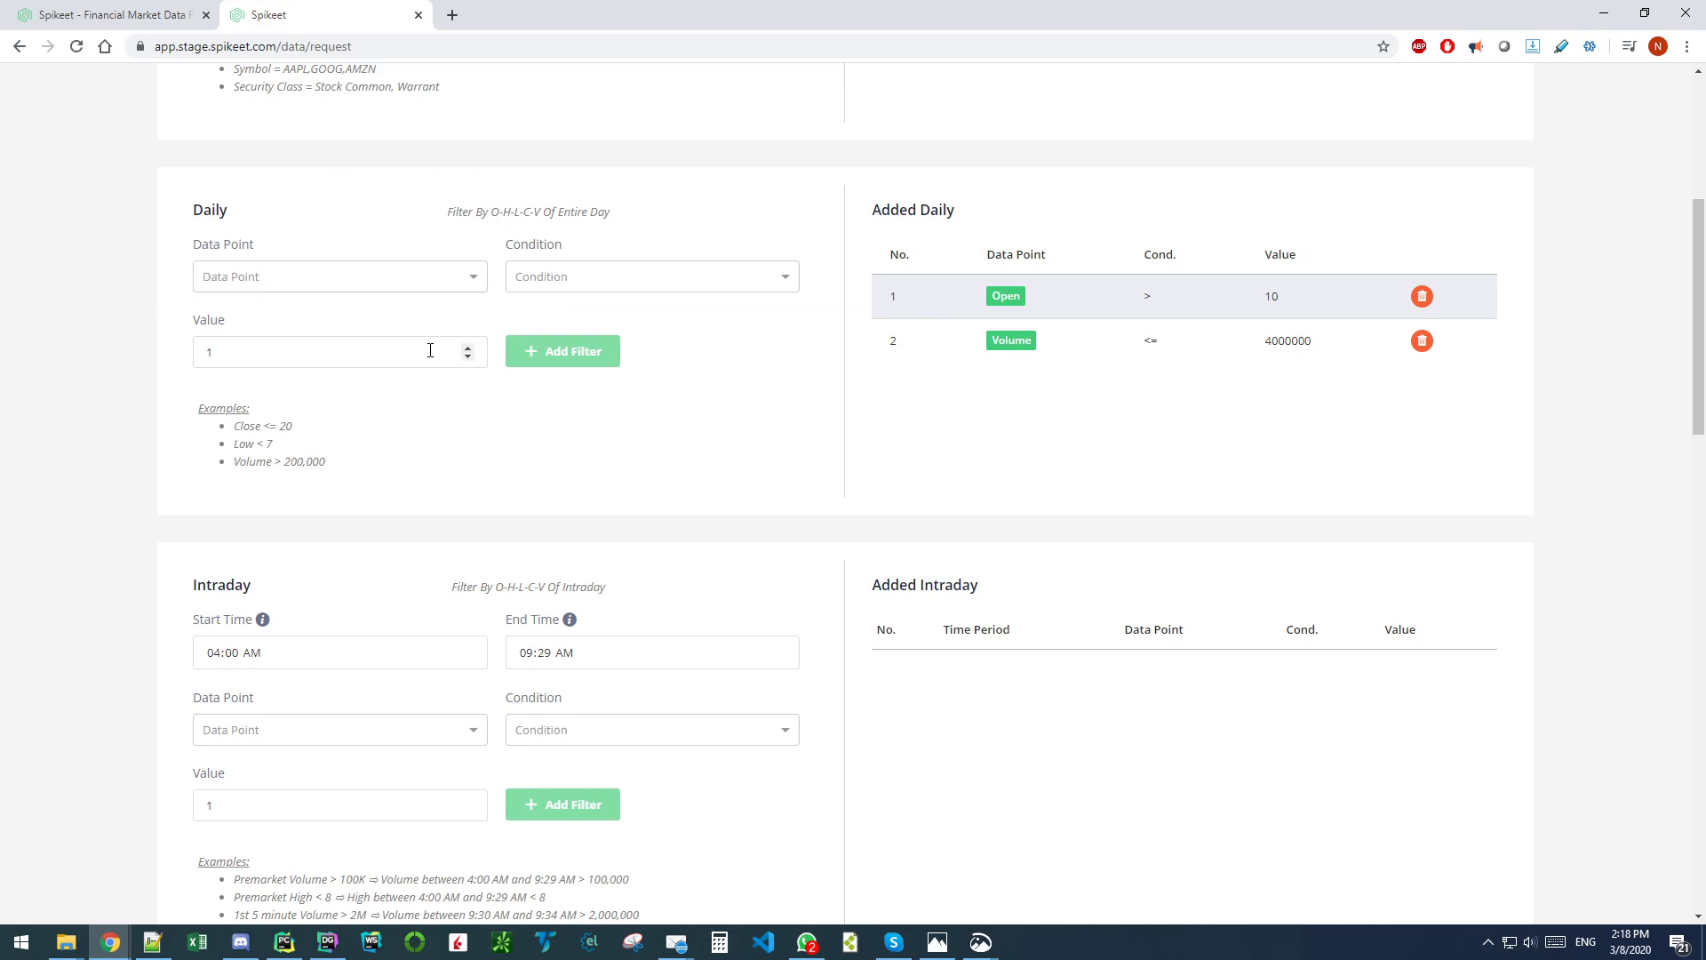
Step: Compare the Intraday section with the Daily one, examining its time period fields and data point options
{"action": "scroll", "coordinate": [463, 369], "scroll_direction": "down", "scroll_amount": 4}
{"action": "scroll", "coordinate": [462, 371], "scroll_direction": "up", "scroll_amount": 1}
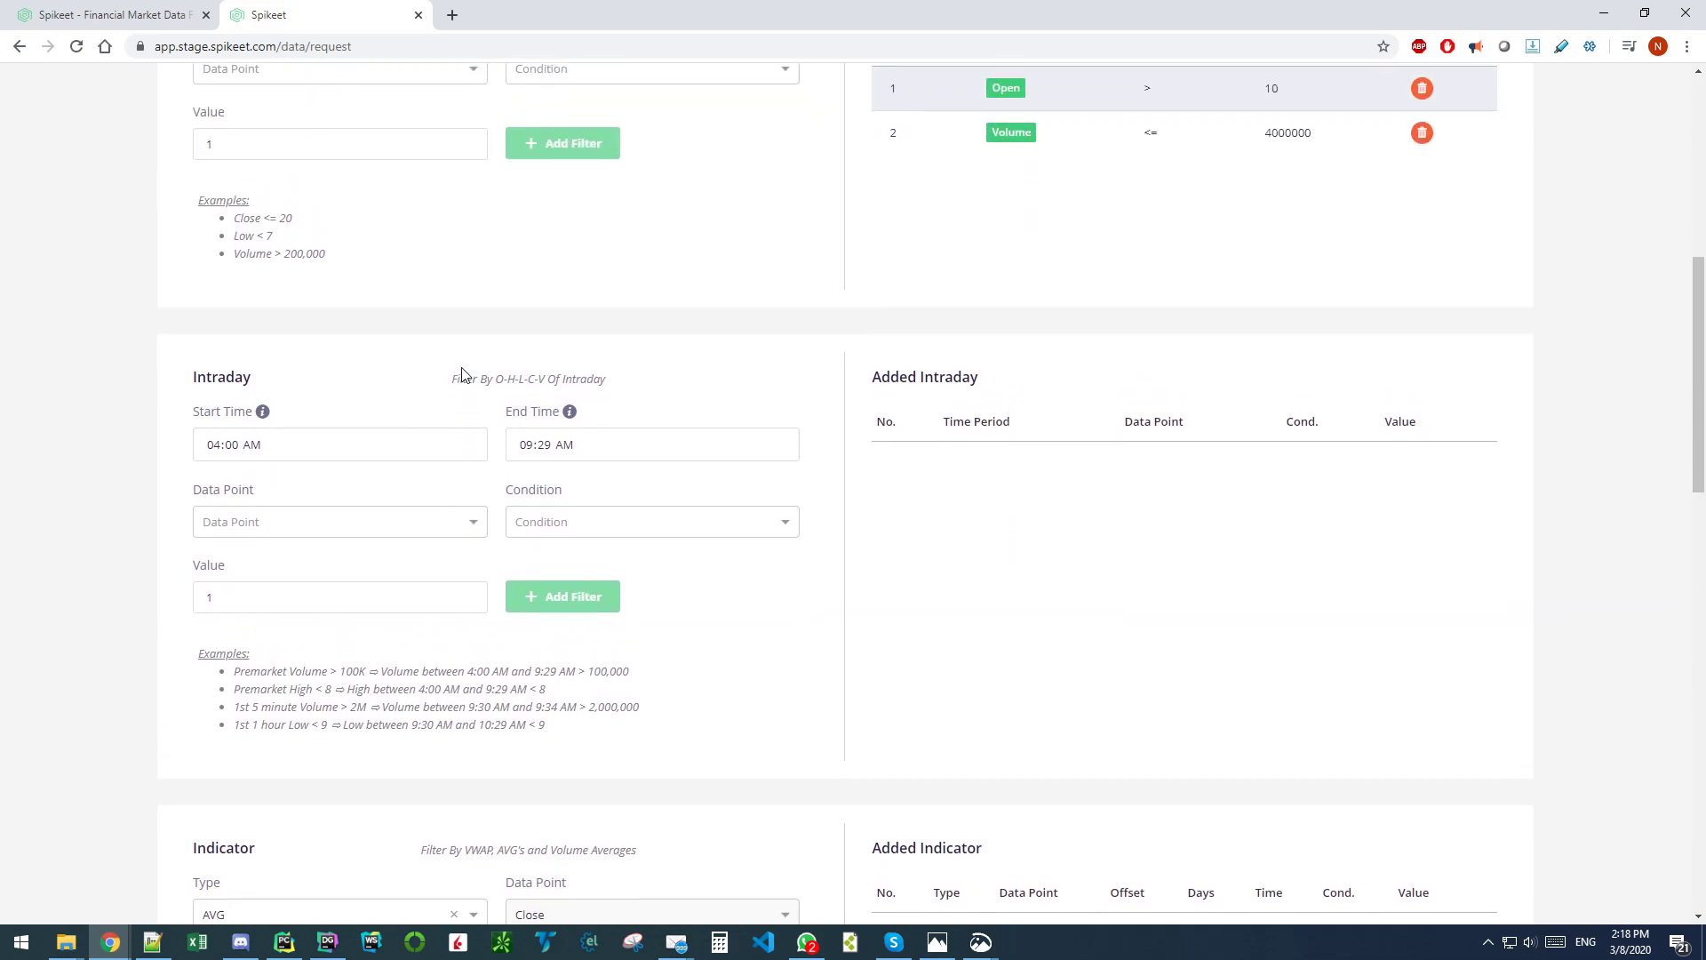
{"action": "scroll", "coordinate": [462, 372], "scroll_direction": "up", "scroll_amount": 1}
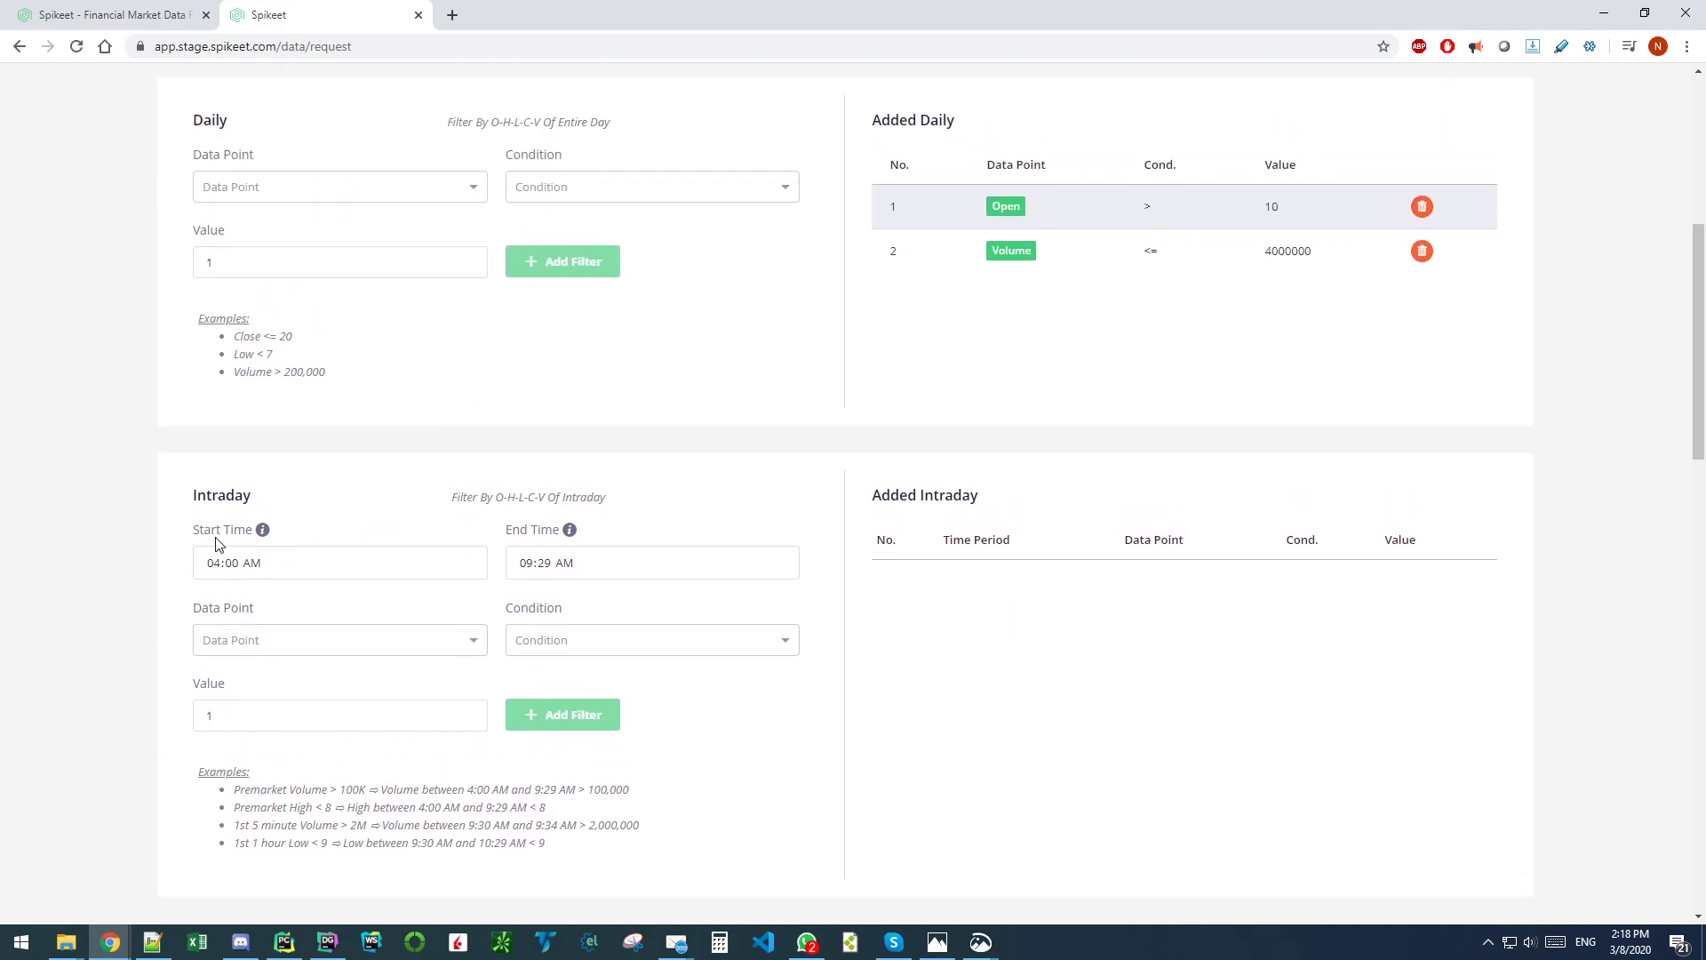
{"action": "scroll", "coordinate": [216, 543], "scroll_direction": "down", "scroll_amount": 2}
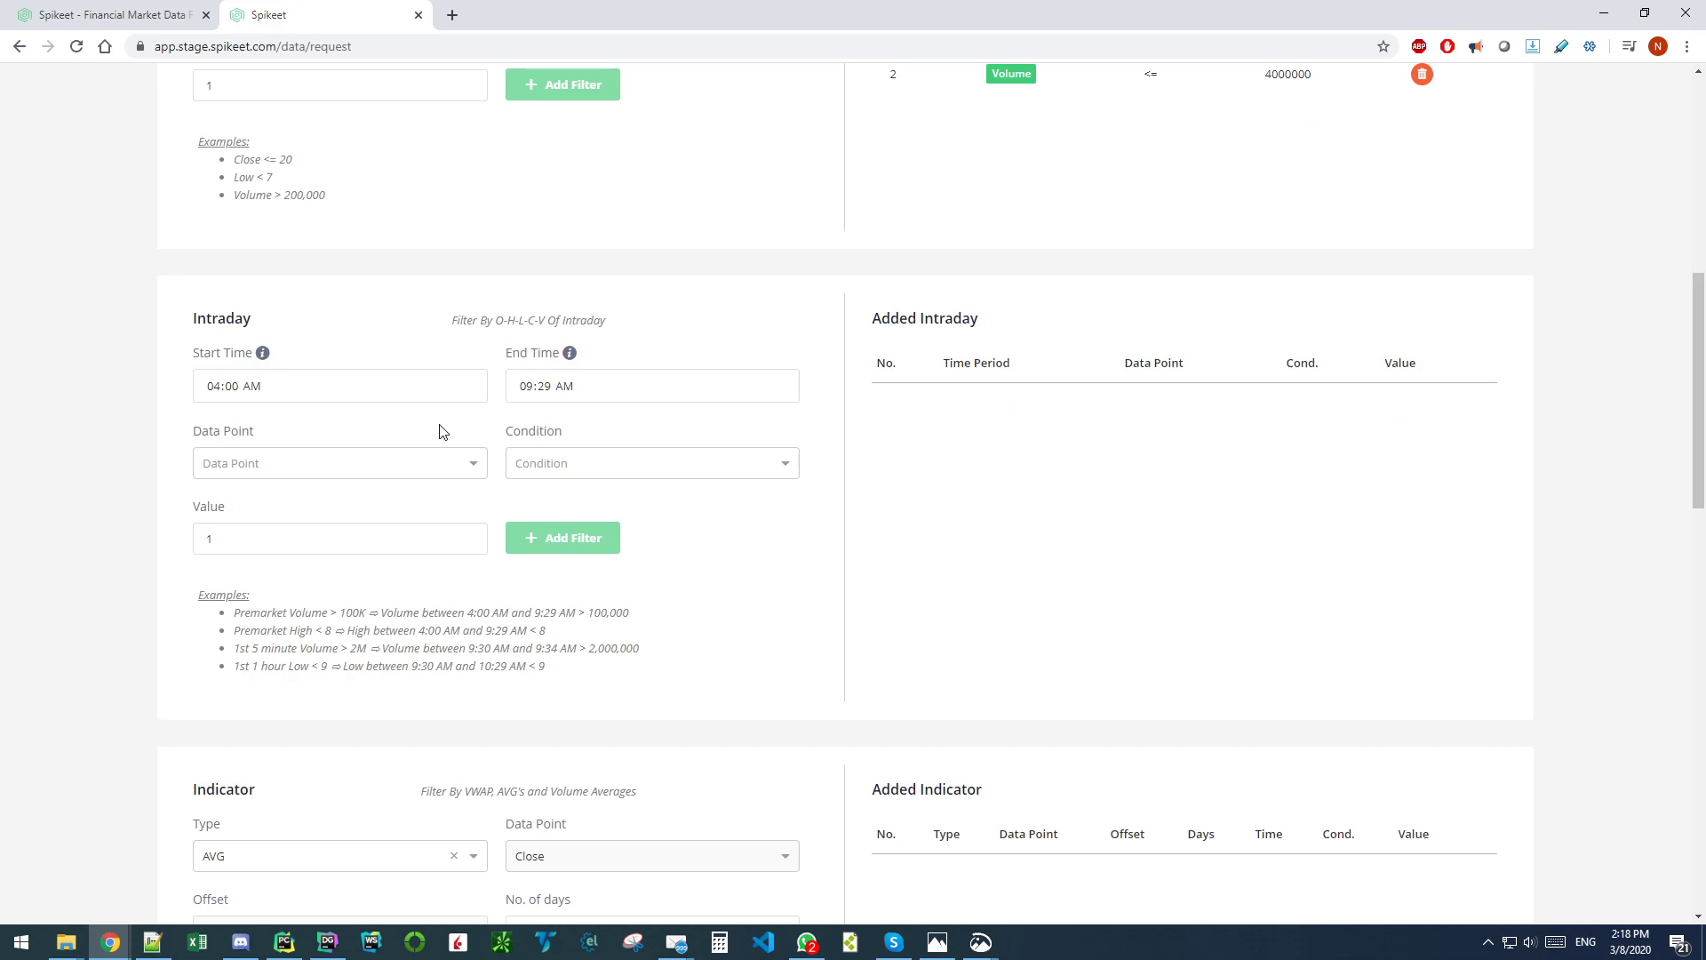
{"action": "scroll", "coordinate": [440, 431], "scroll_direction": "up", "scroll_amount": 2}
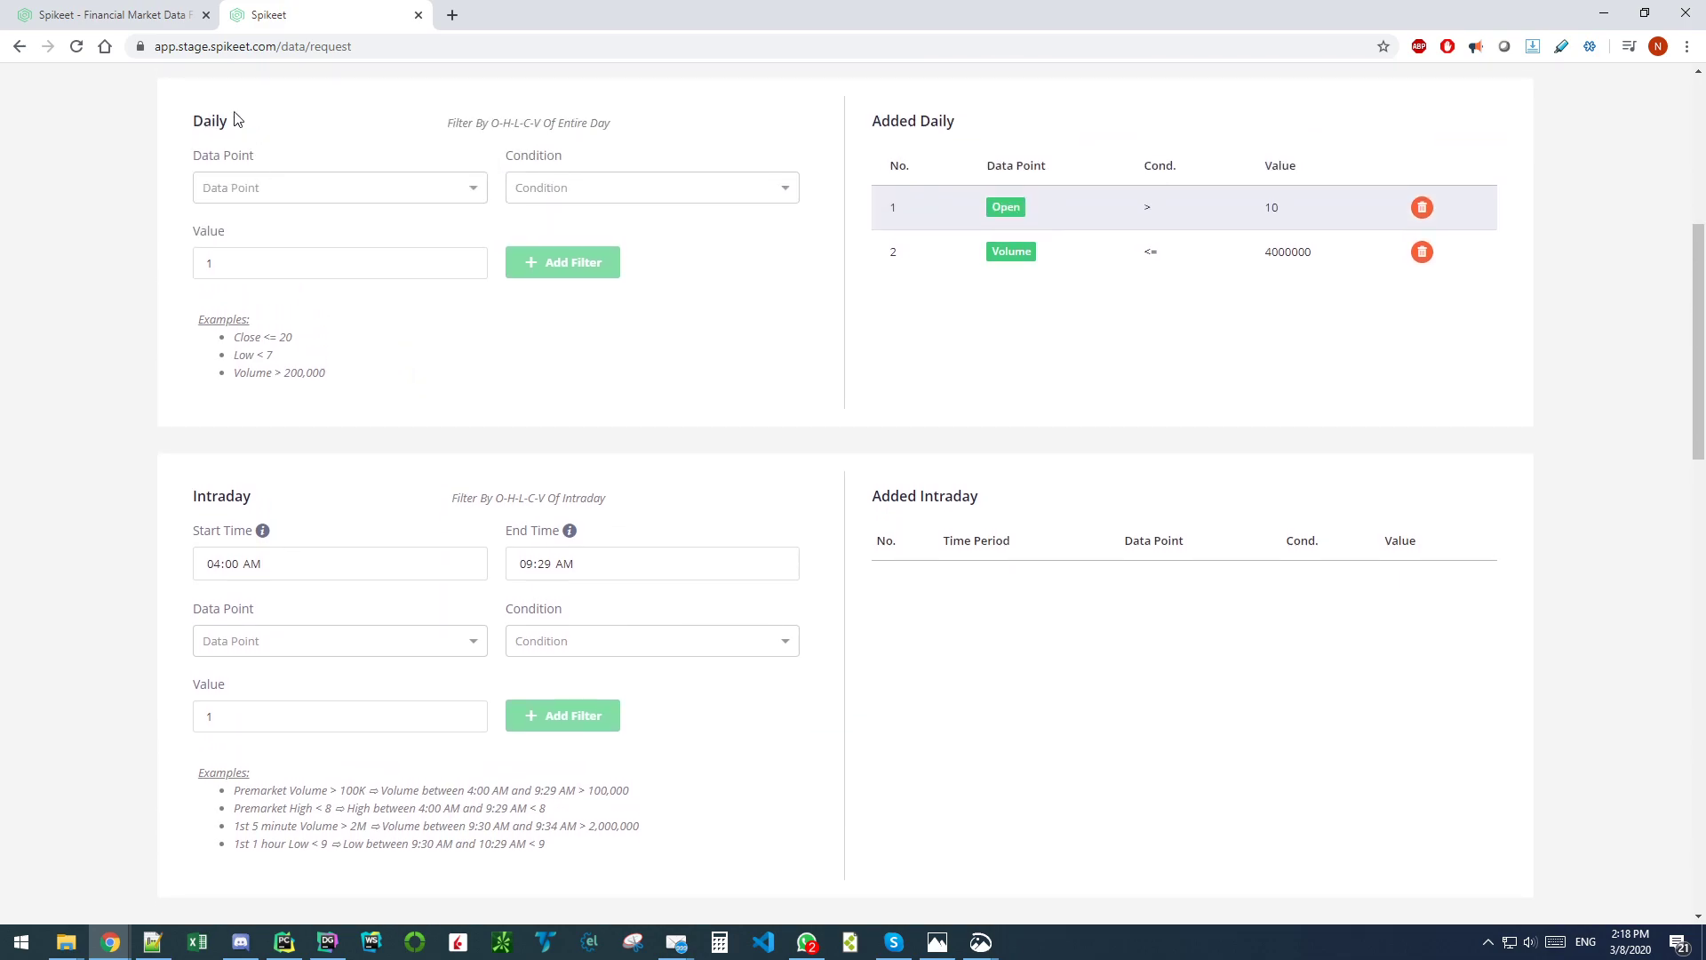
{"action": "scroll", "coordinate": [374, 365], "scroll_direction": "down", "scroll_amount": 2}
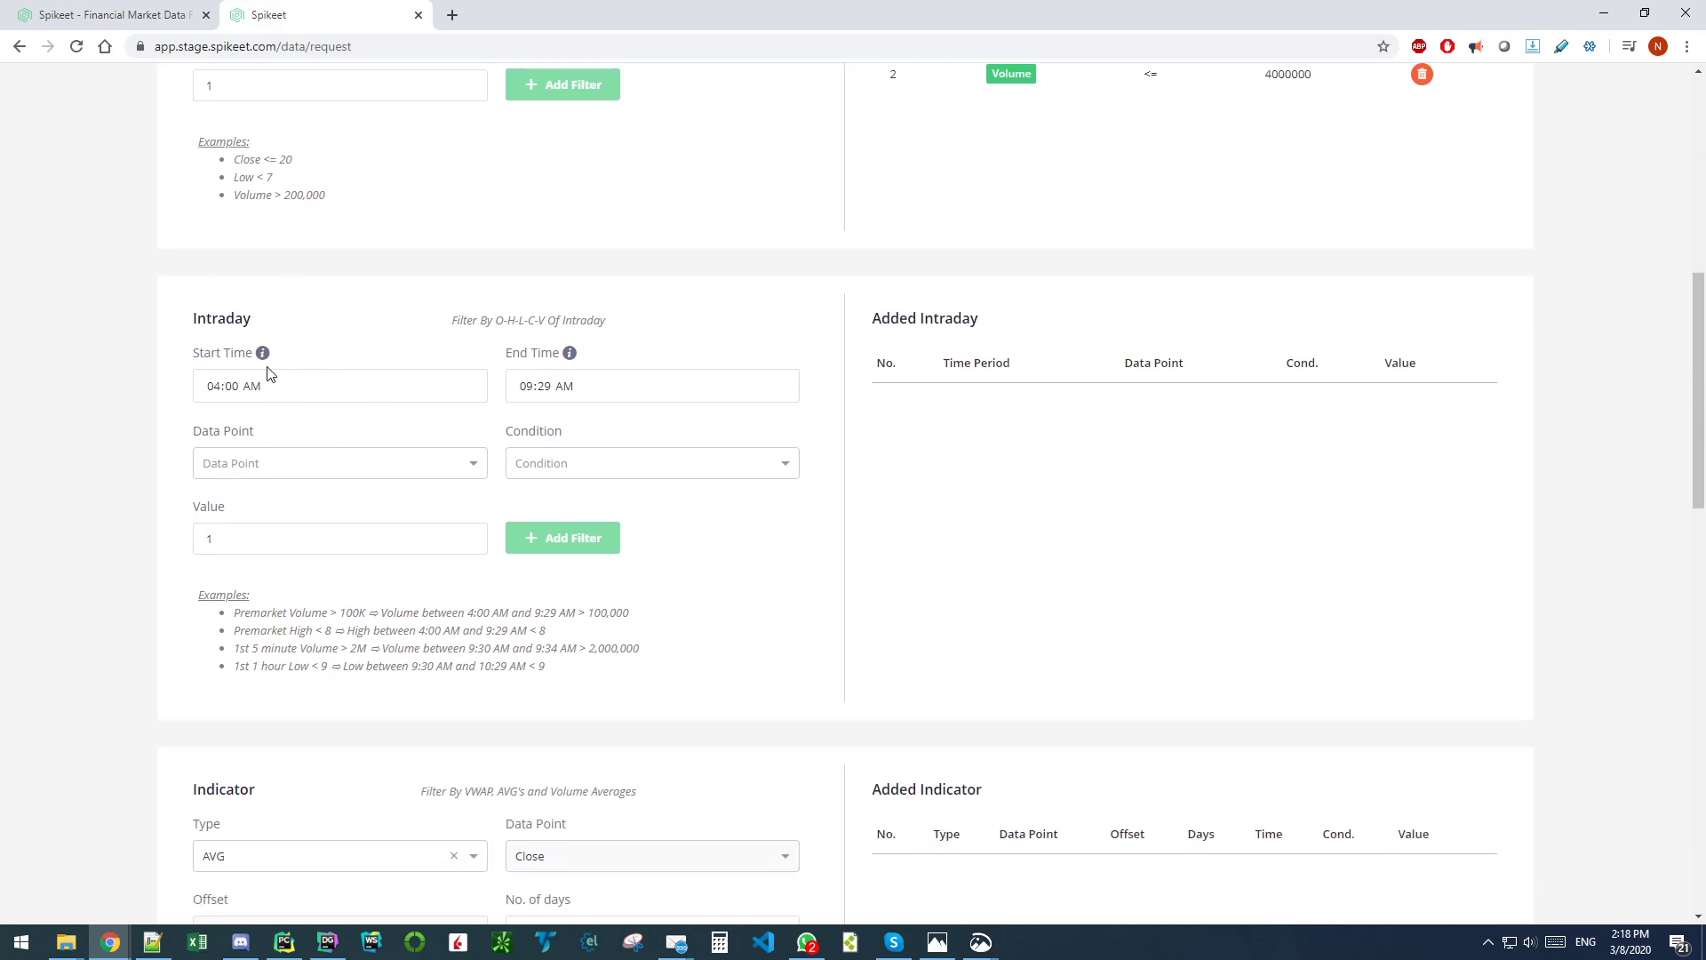
{"action": "left_click", "coordinate": [235, 461]}
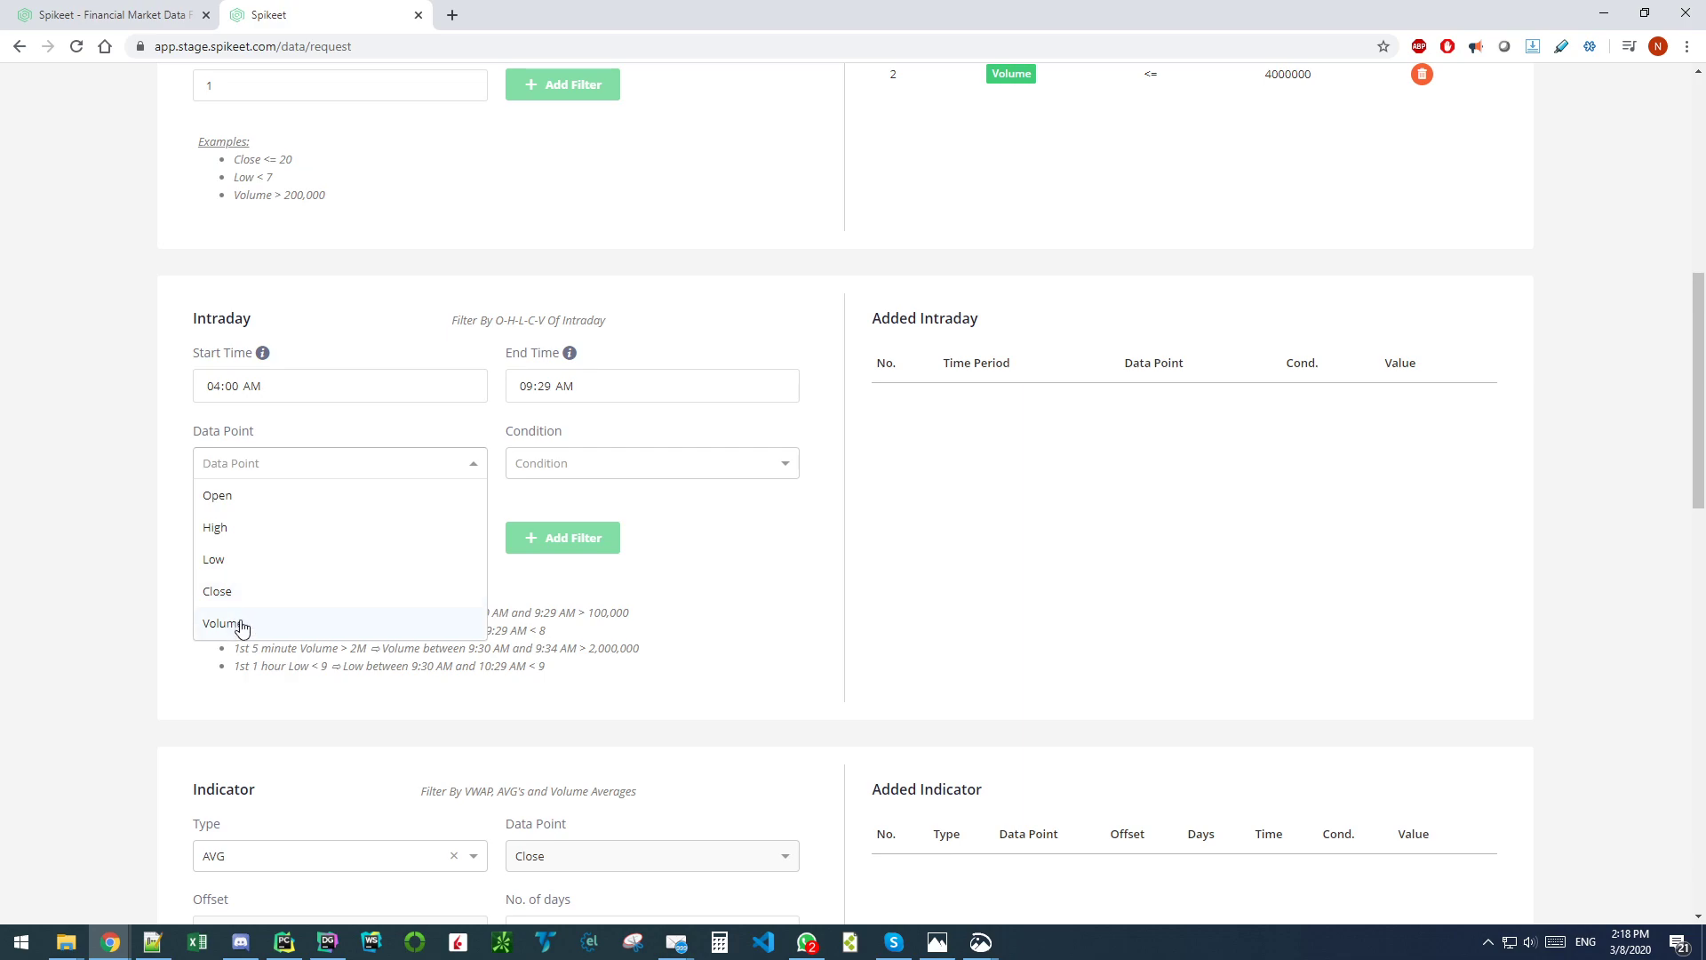
{"action": "left_click", "coordinate": [153, 486]}
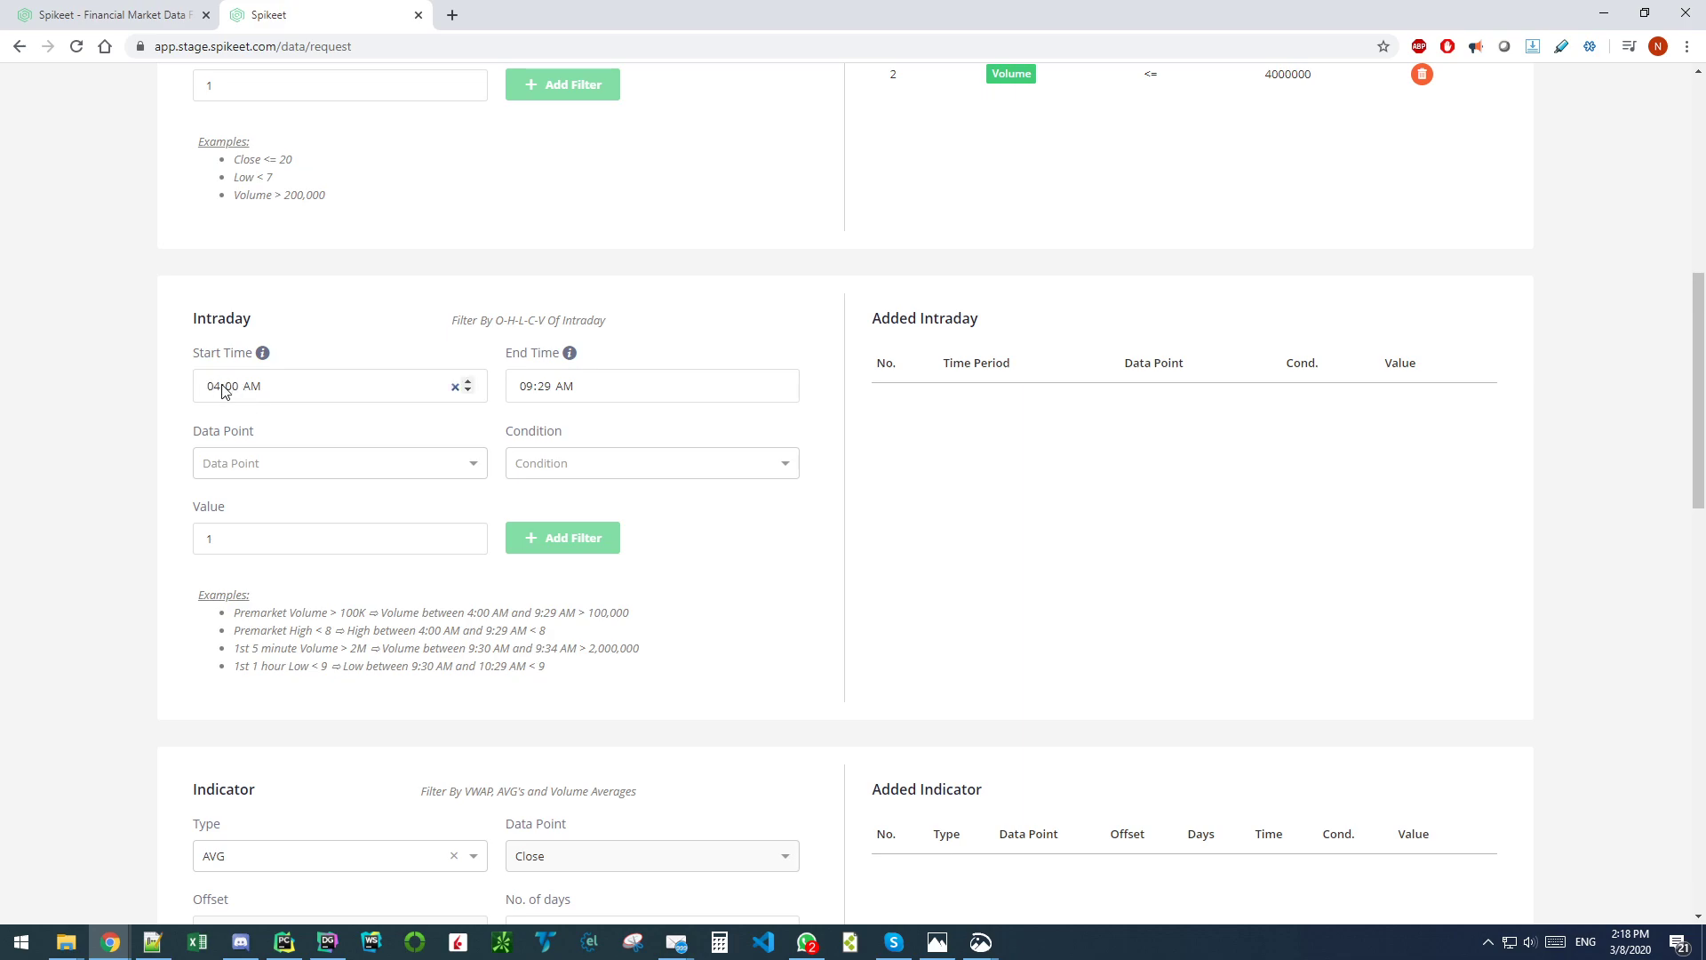
Step: Try a different PM end time for the intraday period and restore it to 09:29 AM
{"action": "left_click", "coordinate": [525, 388]}
{"action": "type", "text": "1"}
{"action": "type", "text": "59"}
{"action": "left_click", "coordinate": [779, 381]}
{"action": "left_click", "coordinate": [526, 387]}
{"action": "type", "text": "8"}
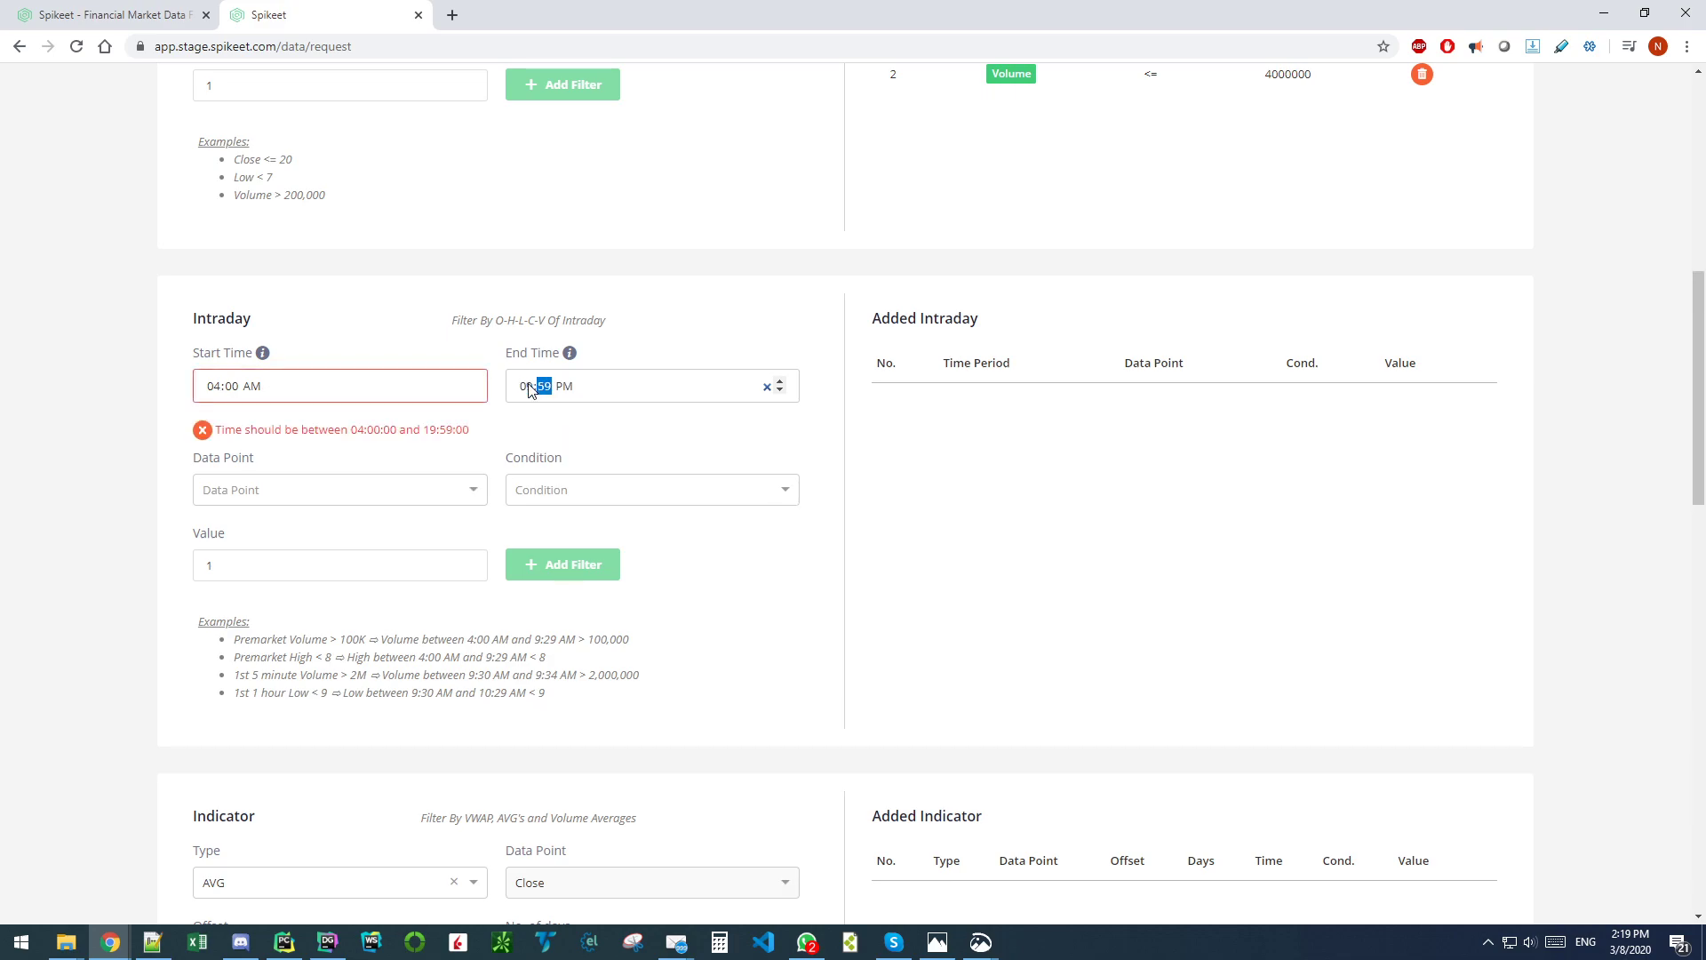
{"action": "type", "text": "29"}
{"action": "left_click", "coordinate": [773, 387]}
{"action": "left_click", "coordinate": [138, 425]}
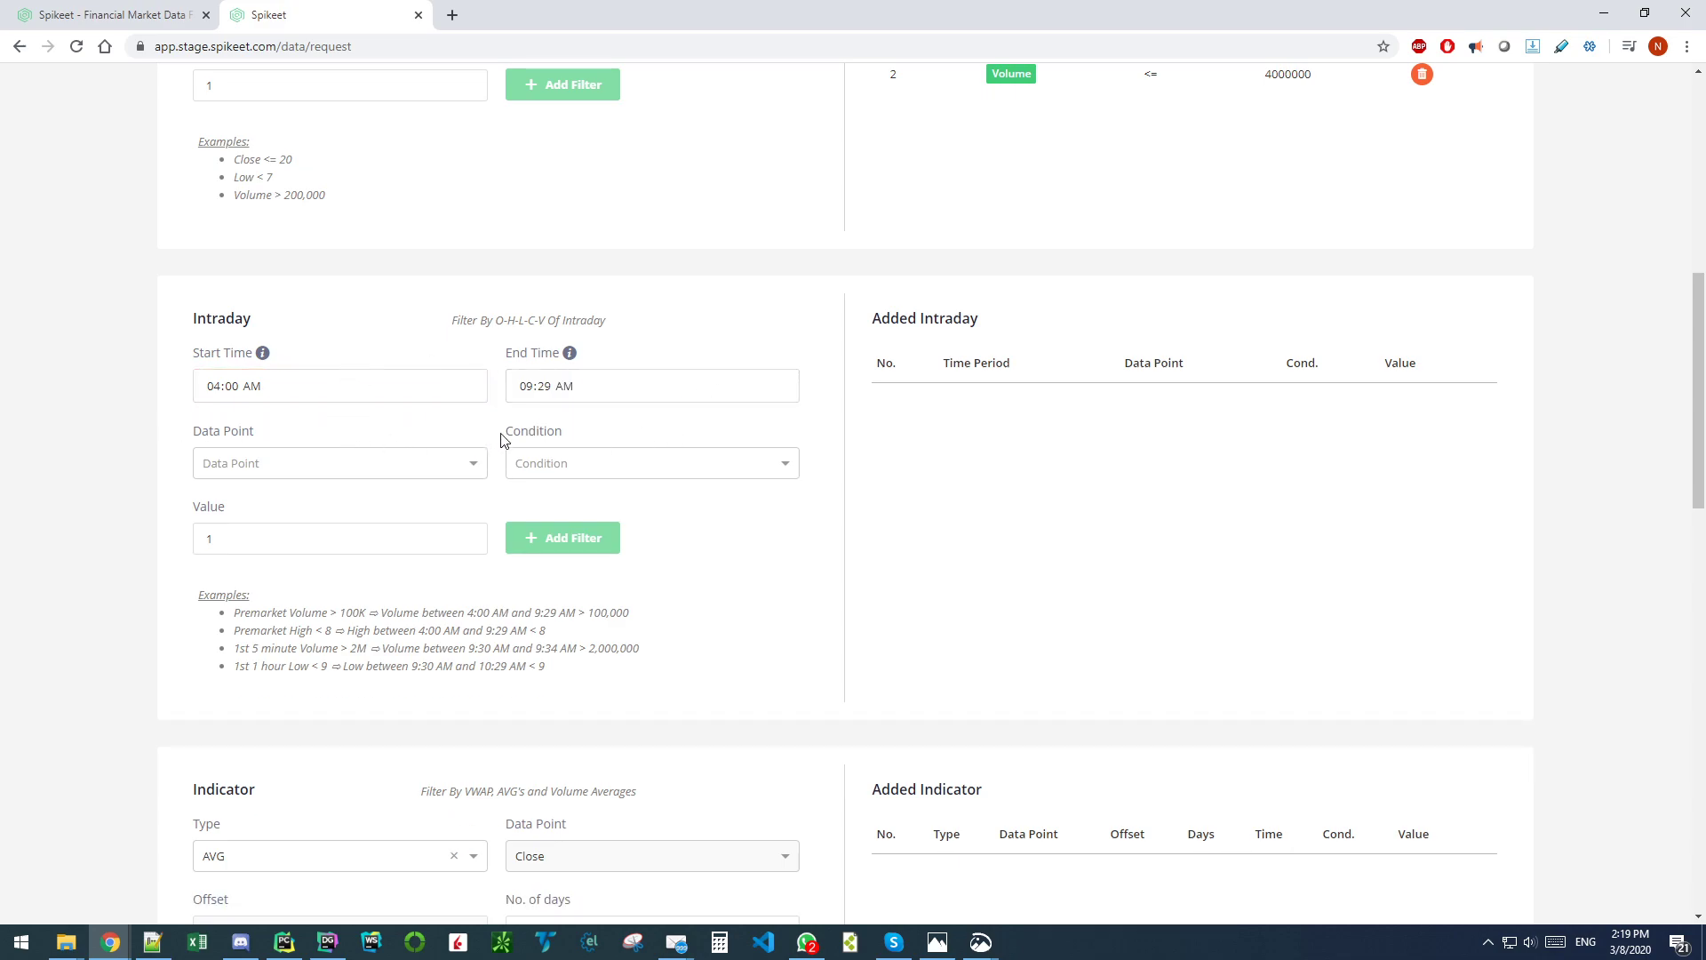
Step: Add an intraday filter for 04:00 AM to 09:29 AM with the data point Volume, the condition > and the value 200000
{"action": "left_click", "coordinate": [272, 466]}
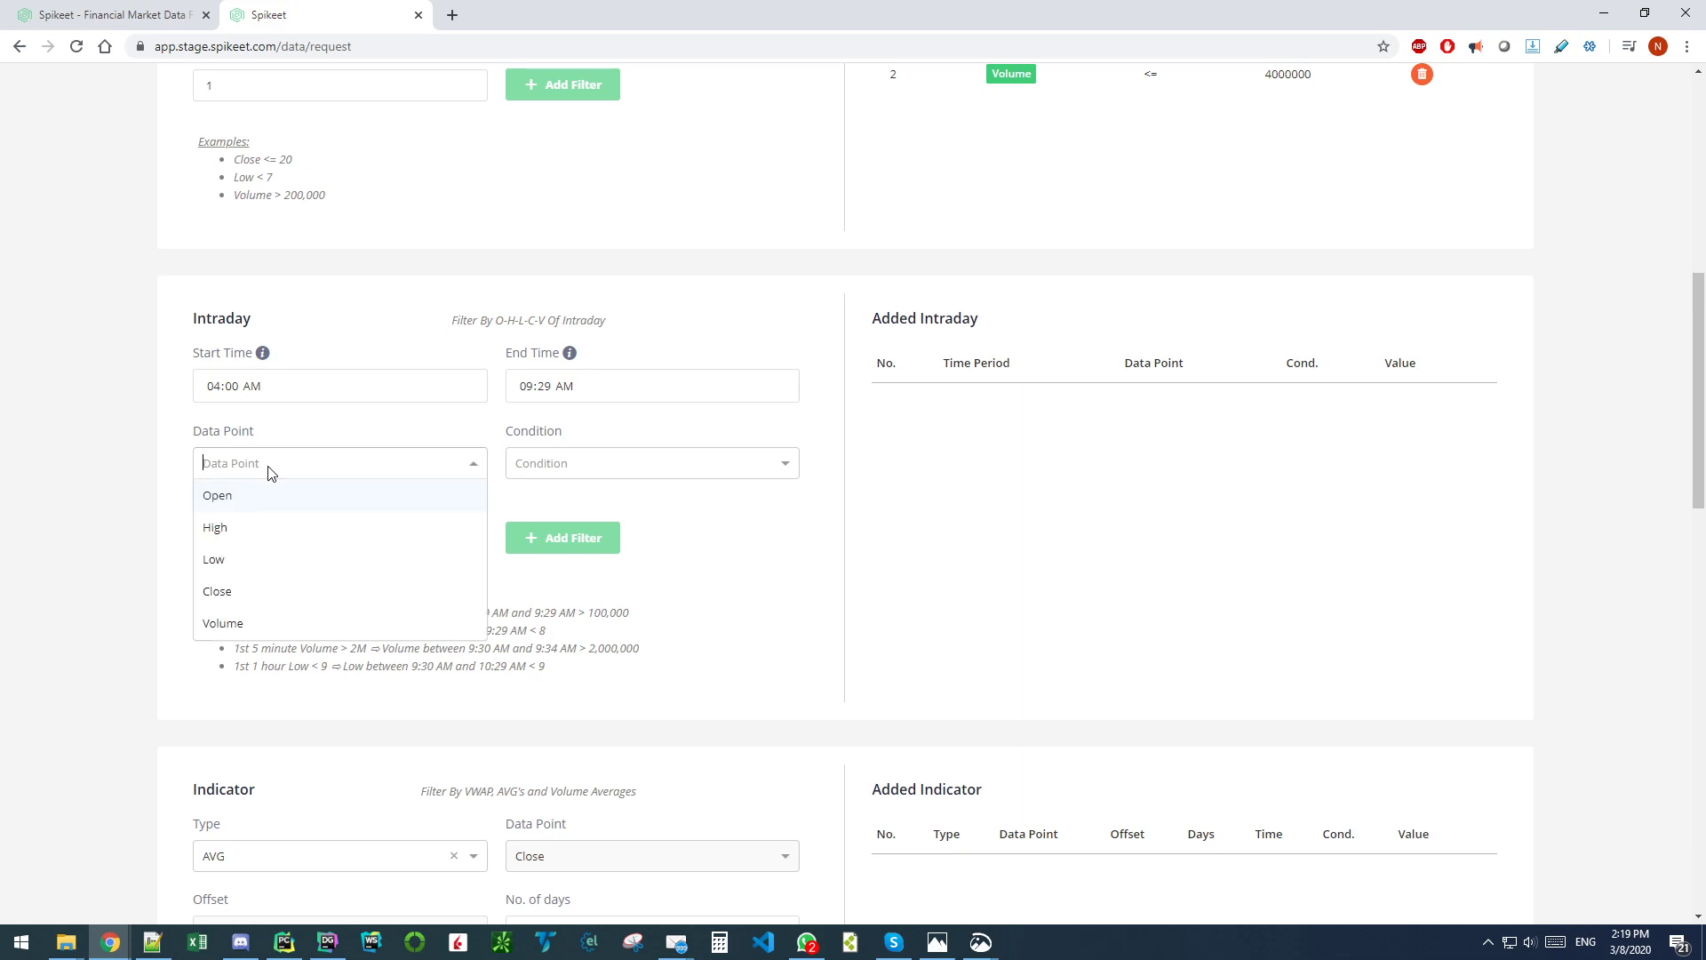
{"action": "left_click", "coordinate": [258, 625]}
{"action": "left_click", "coordinate": [583, 461]}
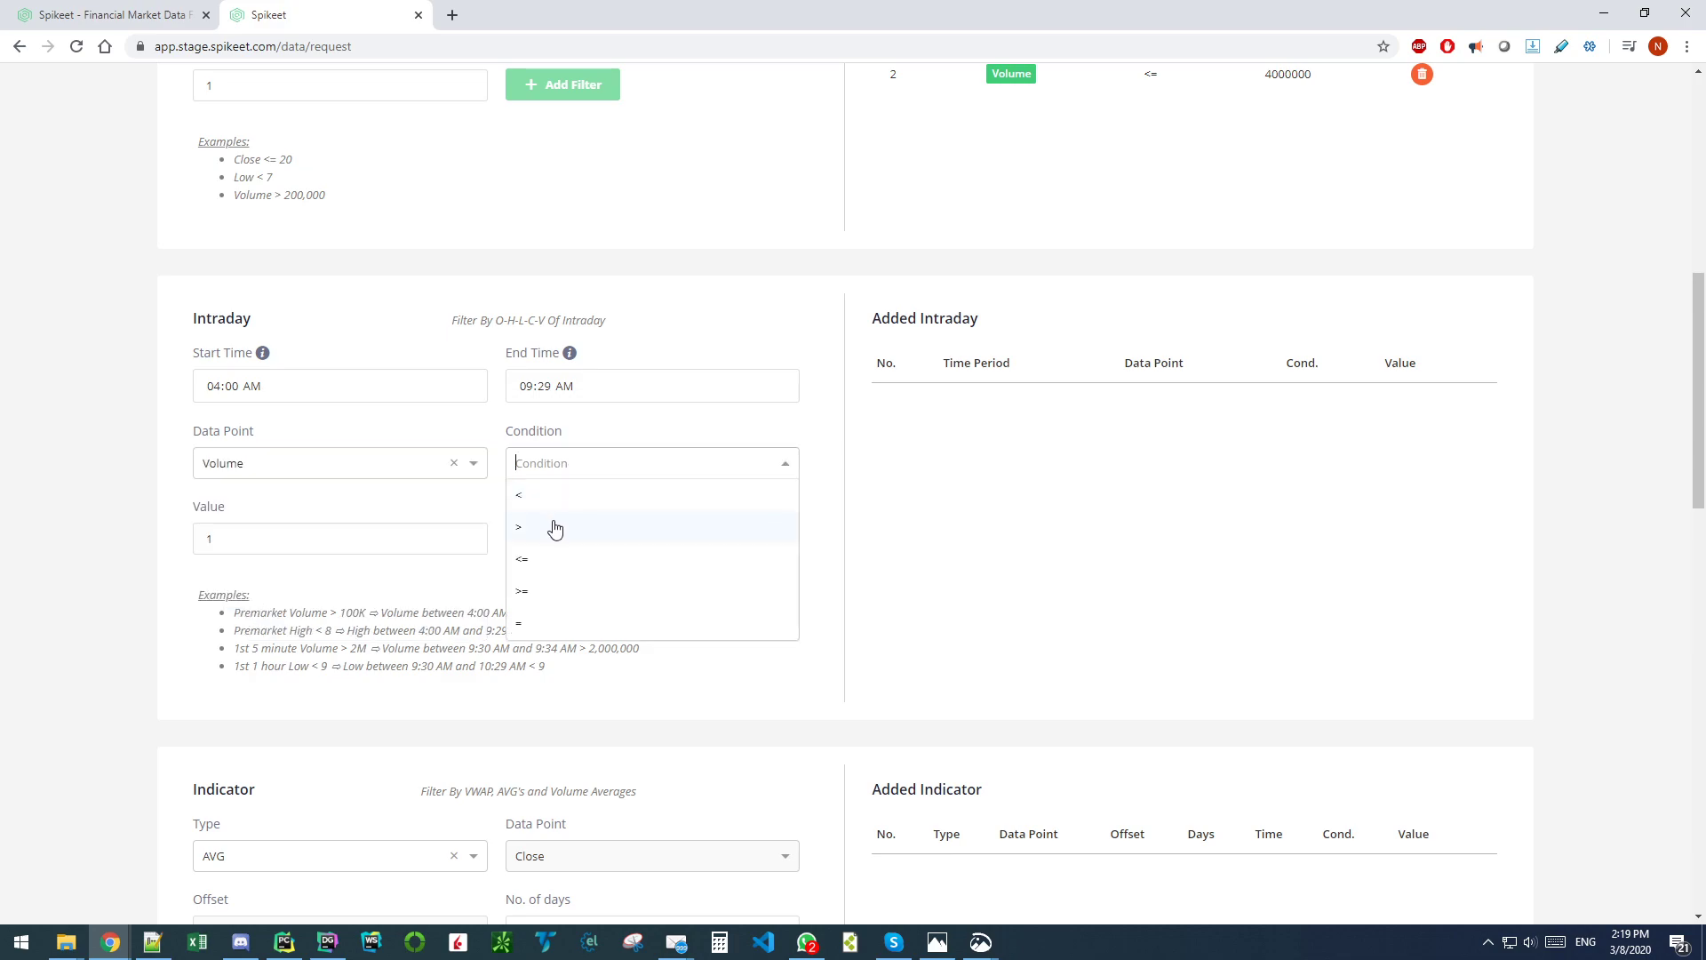
{"action": "left_click", "coordinate": [557, 526]}
{"action": "left_click_drag", "start_coordinate": [273, 539], "coordinate": [127, 540]}
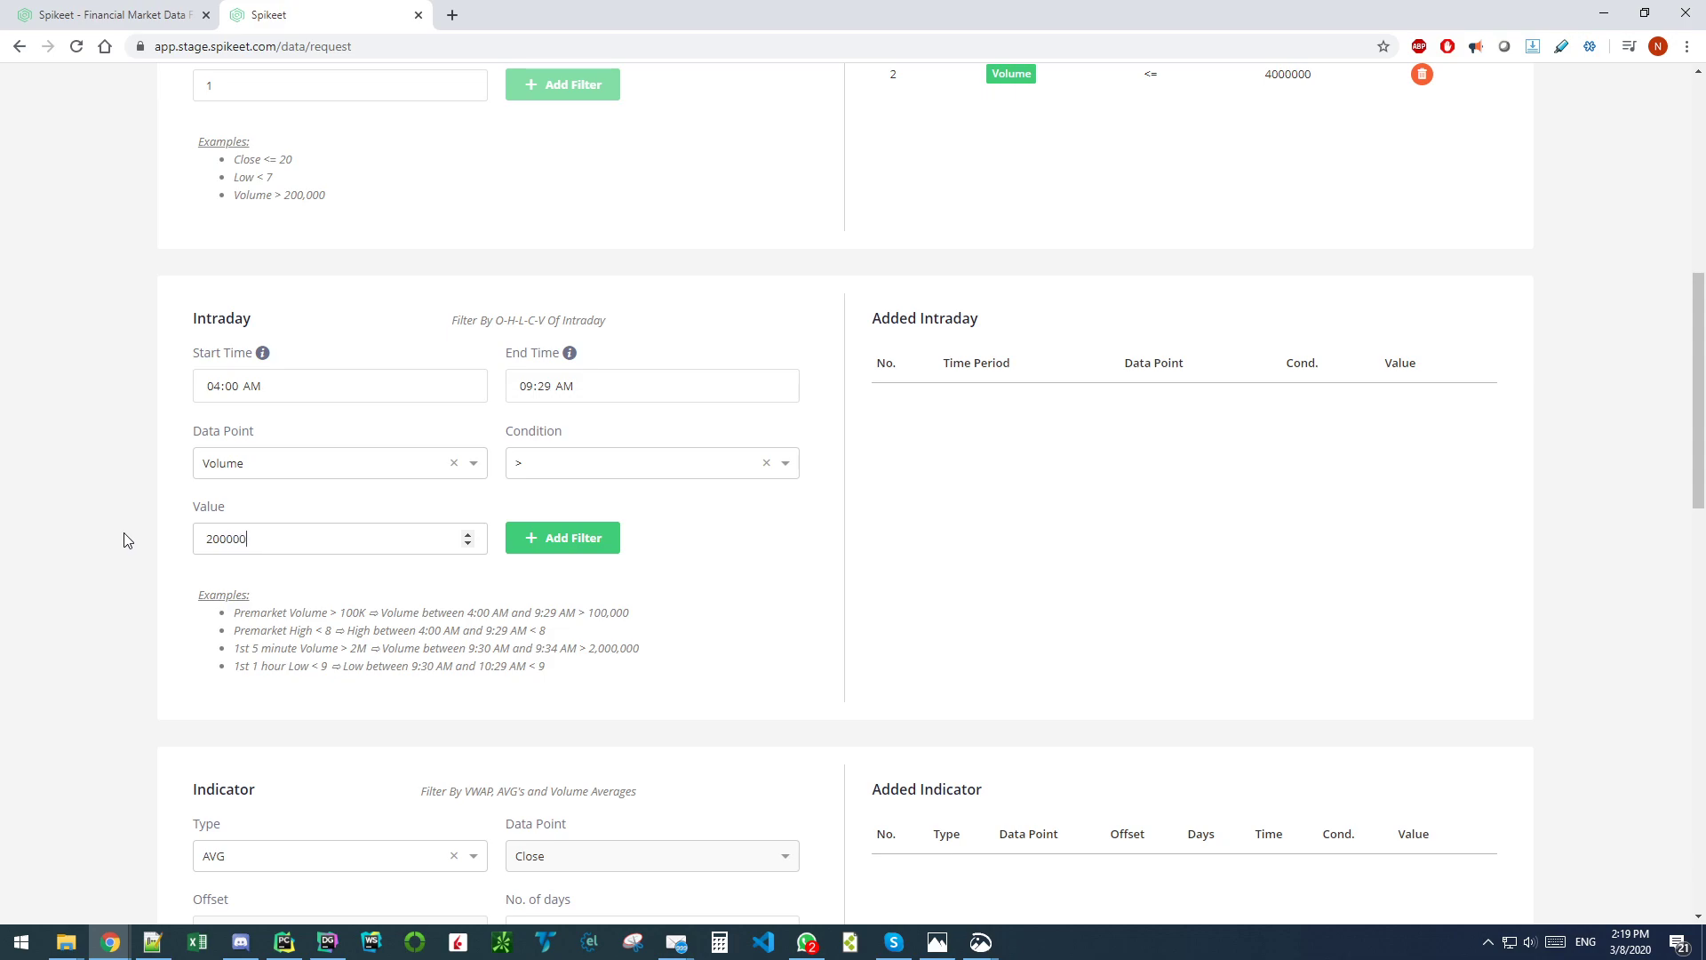
{"action": "left_click", "coordinate": [569, 537]}
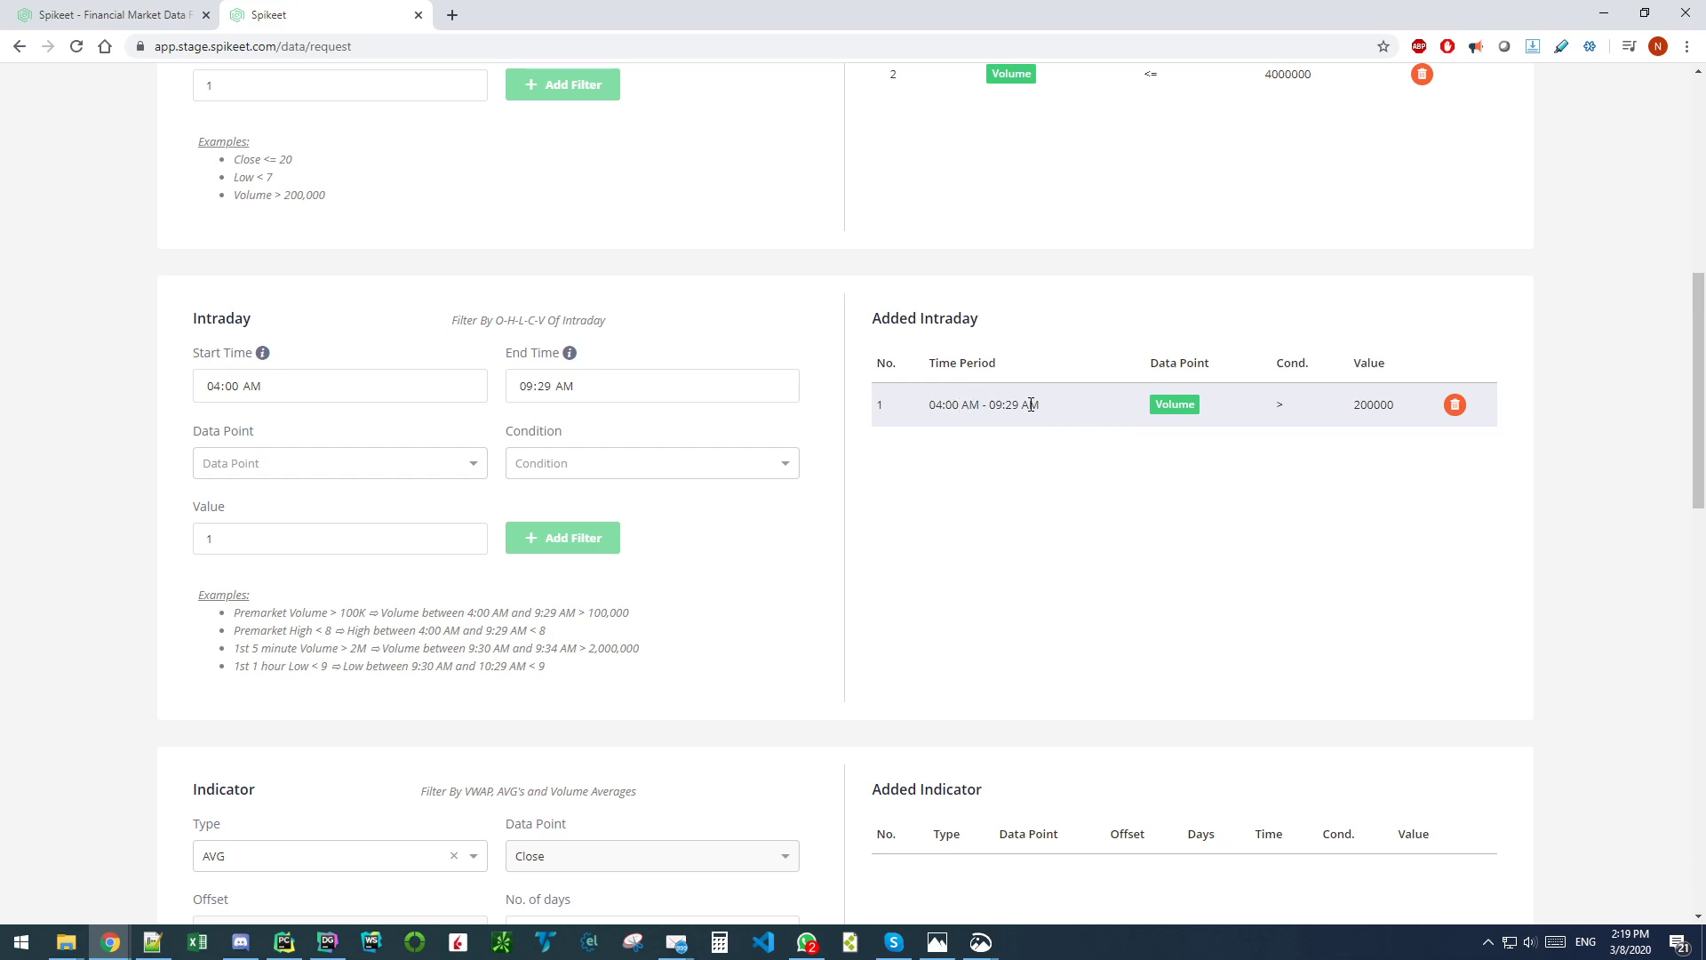
{"action": "left_click_drag", "start_coordinate": [1320, 402], "coordinate": [1477, 419]}
Step: Prepare a second intraday filter with the data point High and a time period from 09:30 AM to 09:34 AM
{"action": "left_click", "coordinate": [226, 464]}
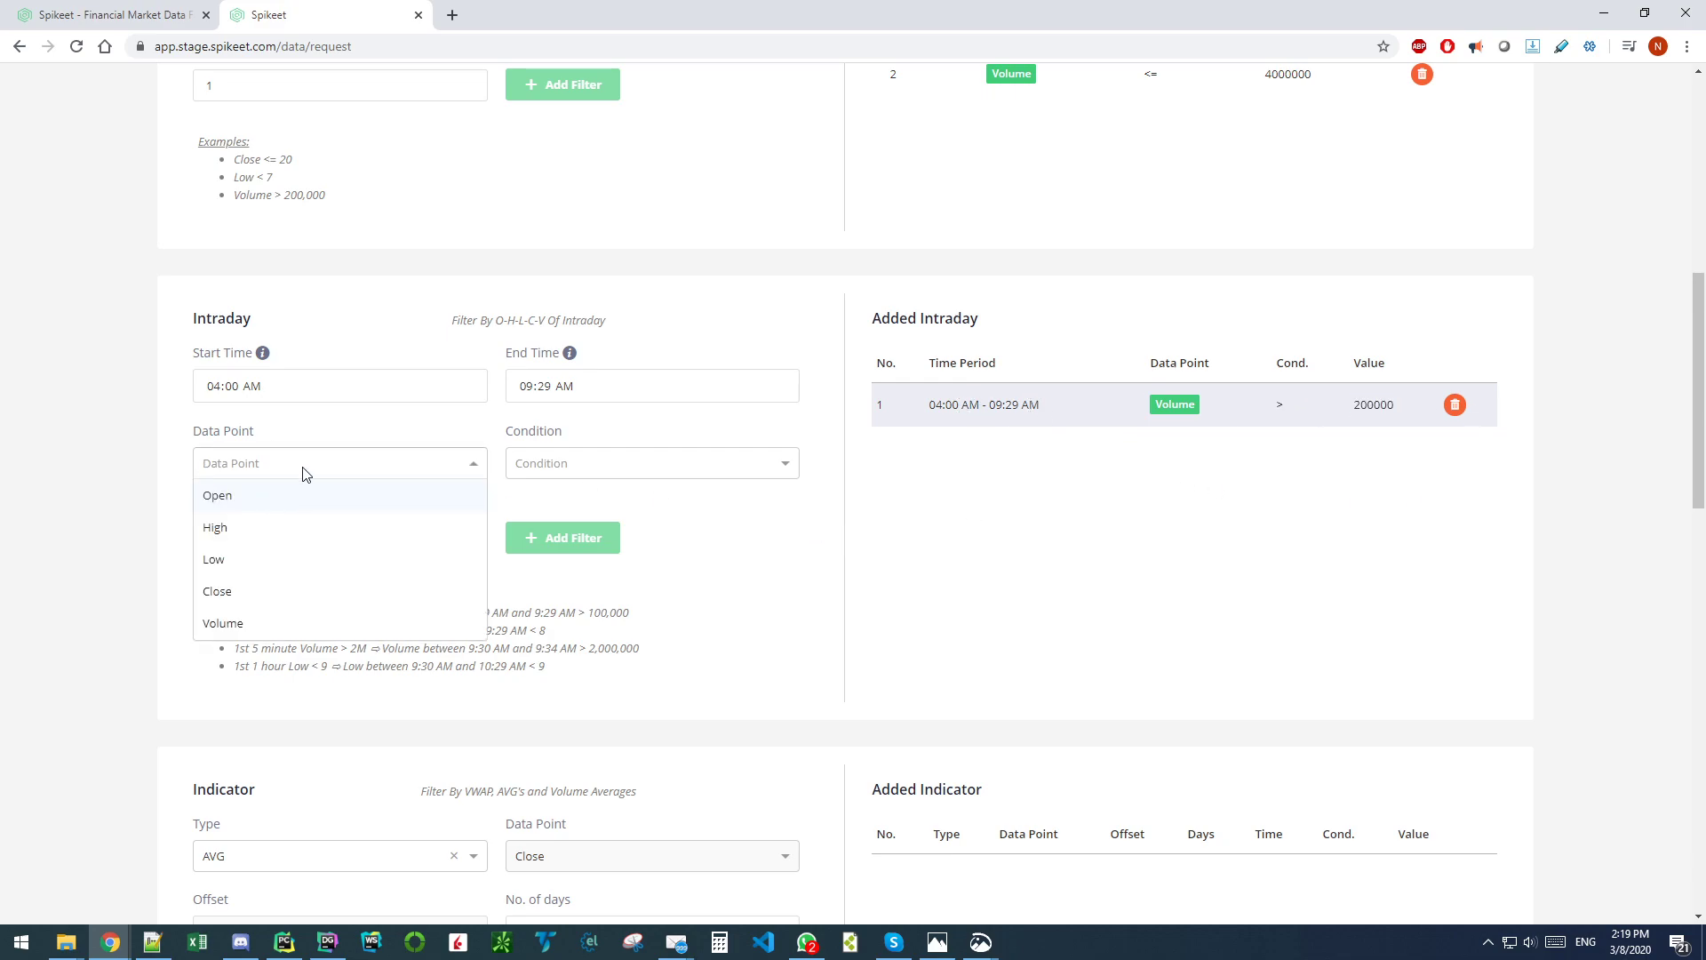
{"action": "left_click", "coordinate": [244, 529]}
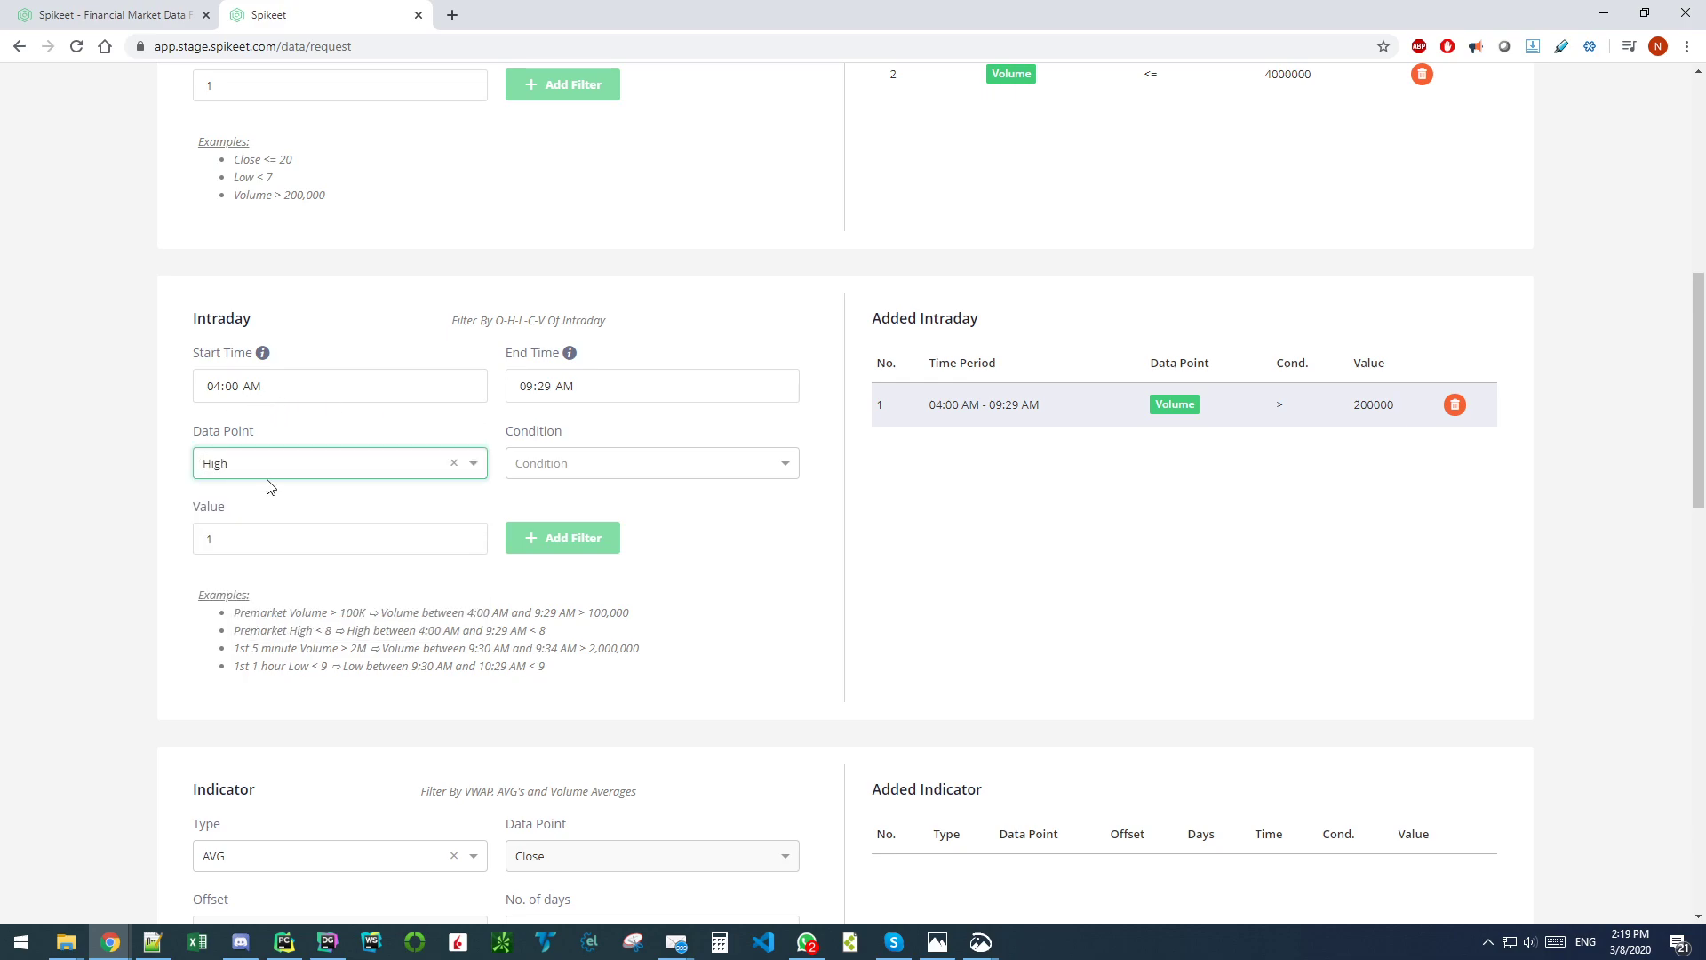
{"action": "left_click", "coordinate": [214, 389]}
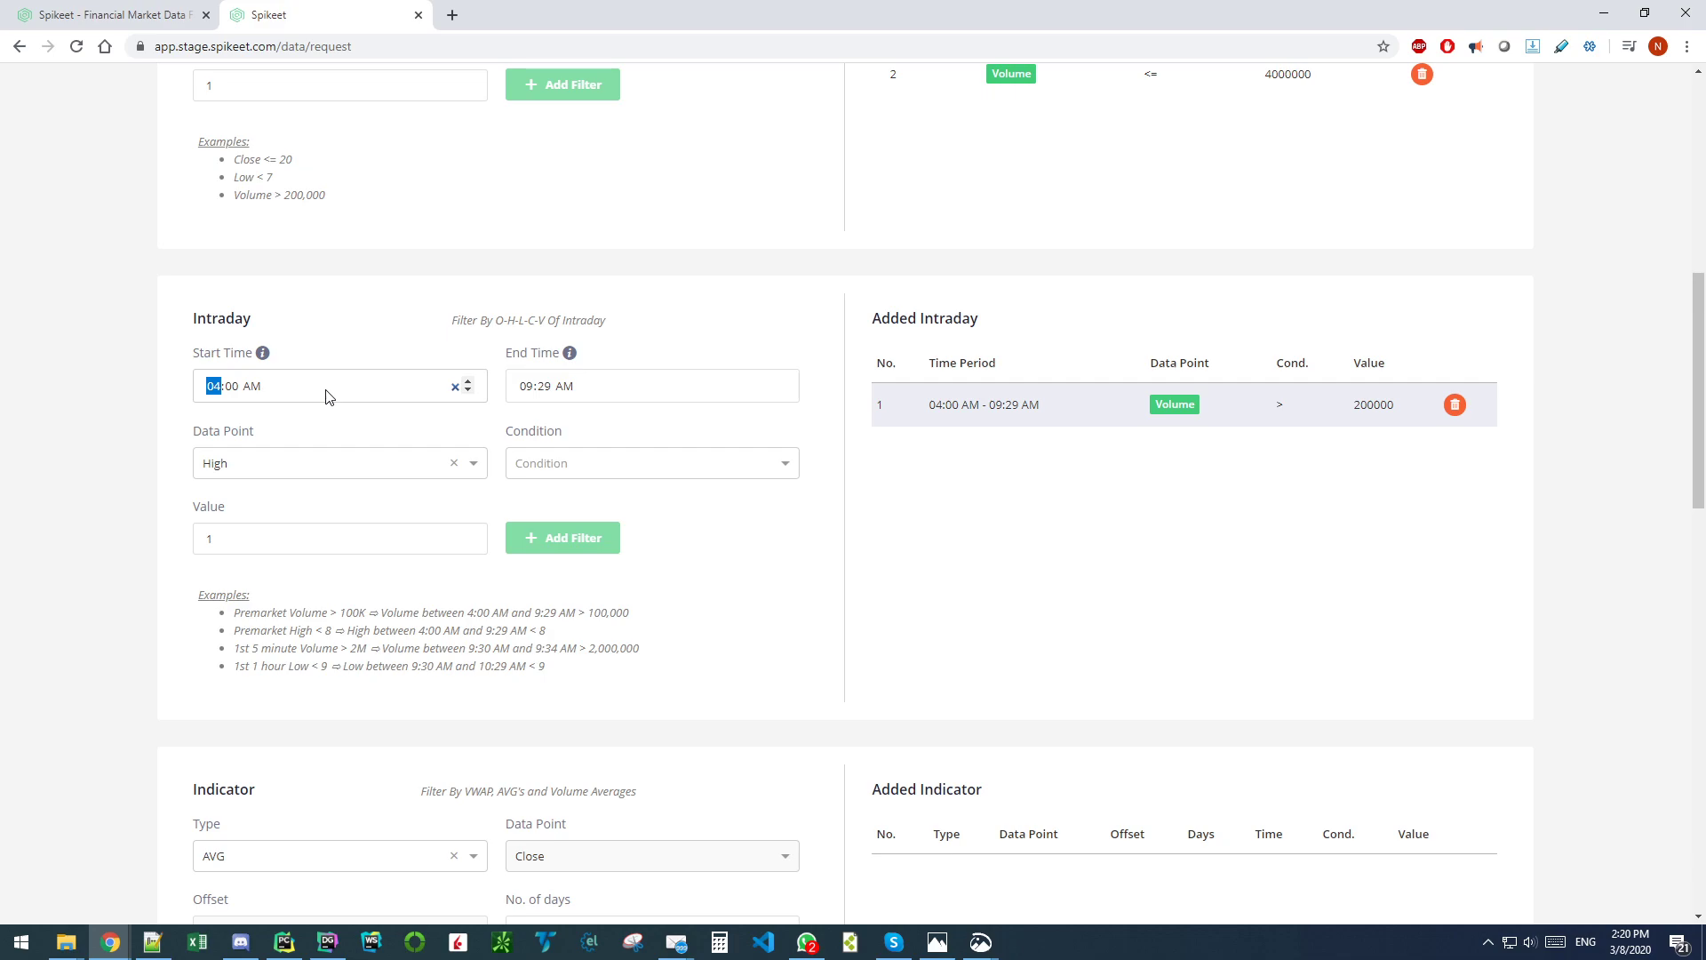
{"action": "type", "text": "09:"}
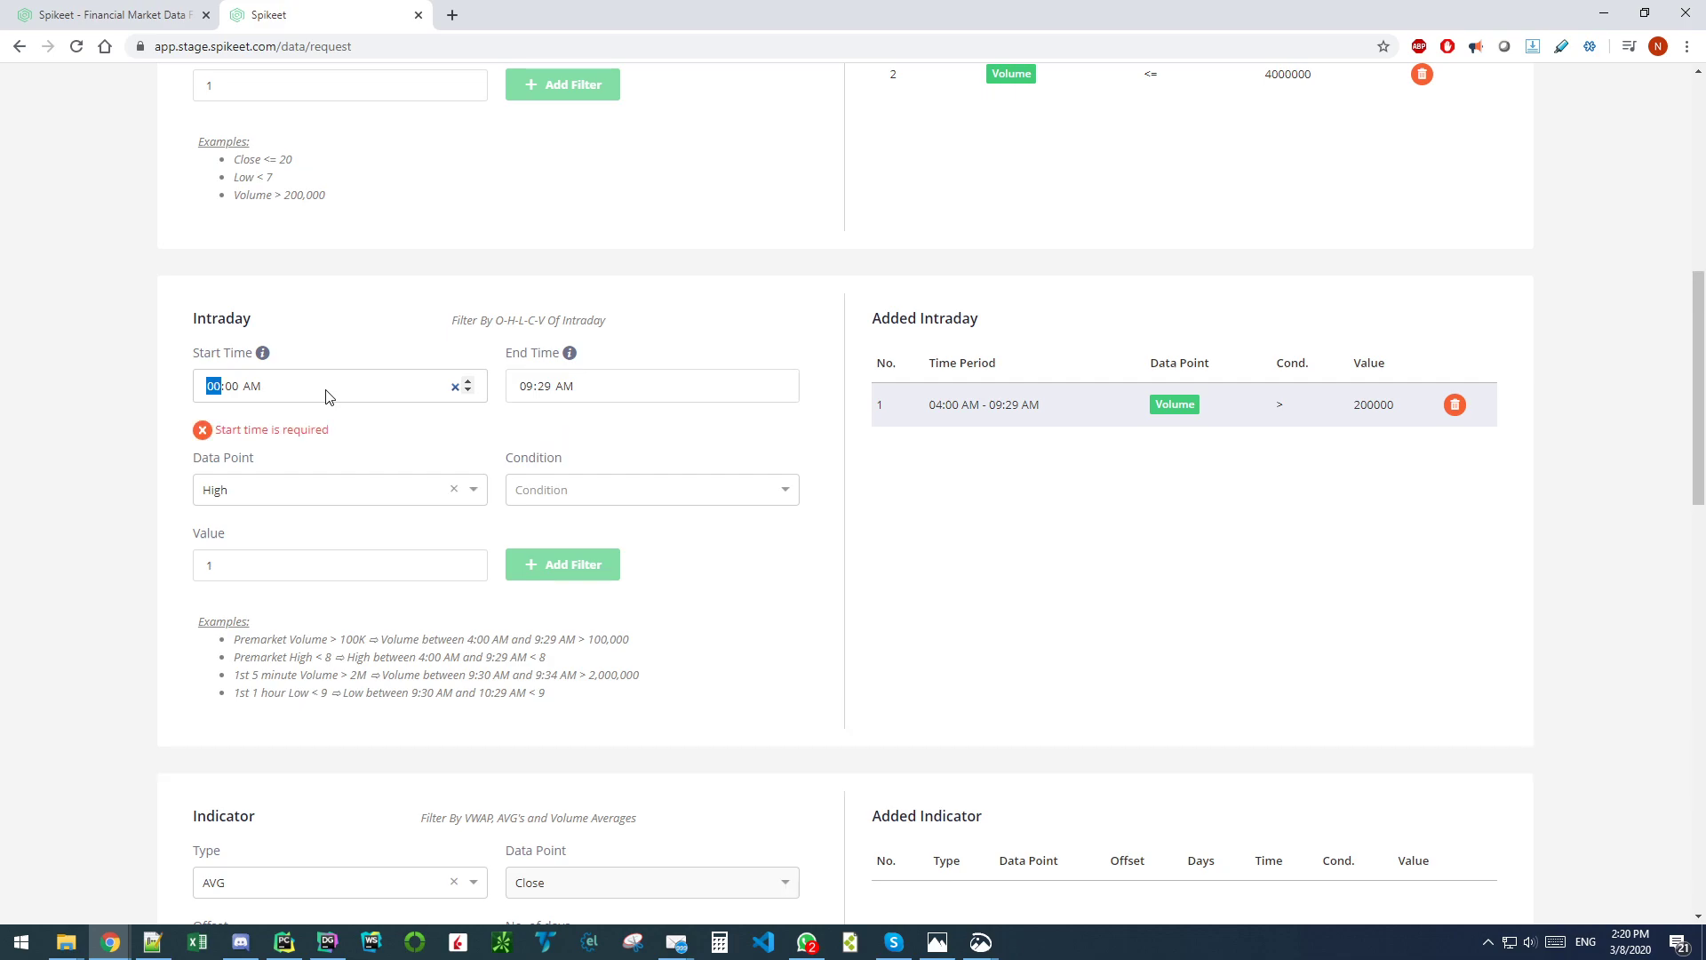
{"action": "type", "text": "30"}
{"action": "left_click", "coordinate": [529, 389]}
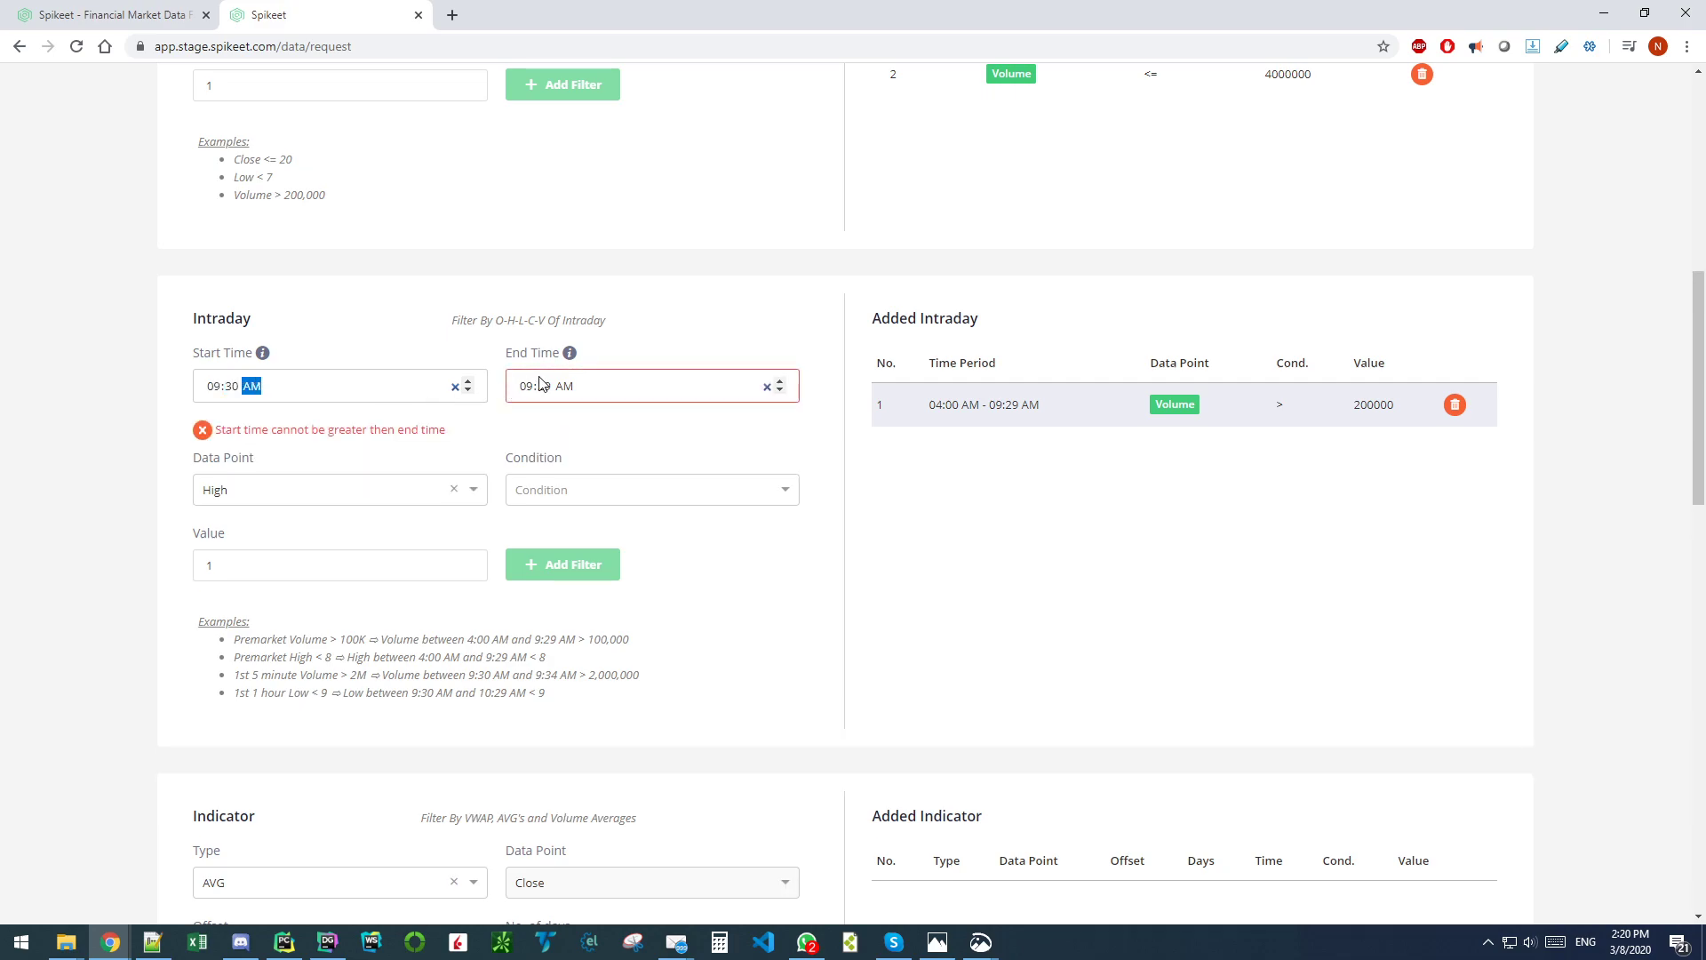
{"action": "type", "text": "09:34"}
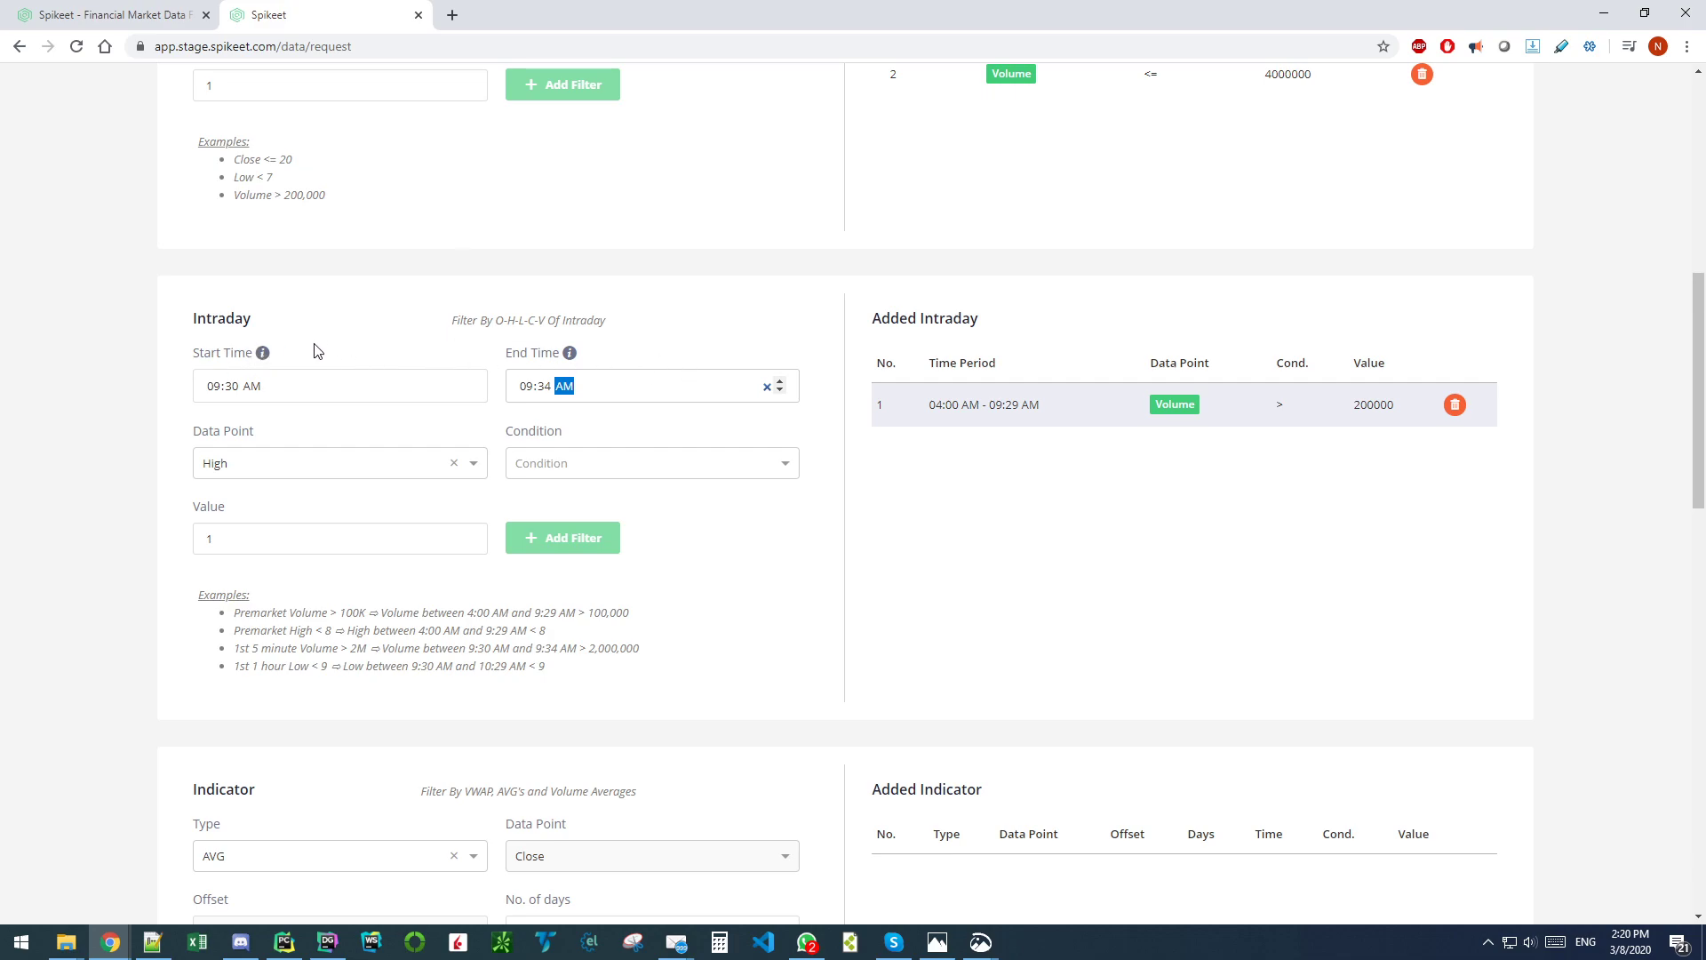
{"action": "mouse_move", "coordinate": [263, 355]}
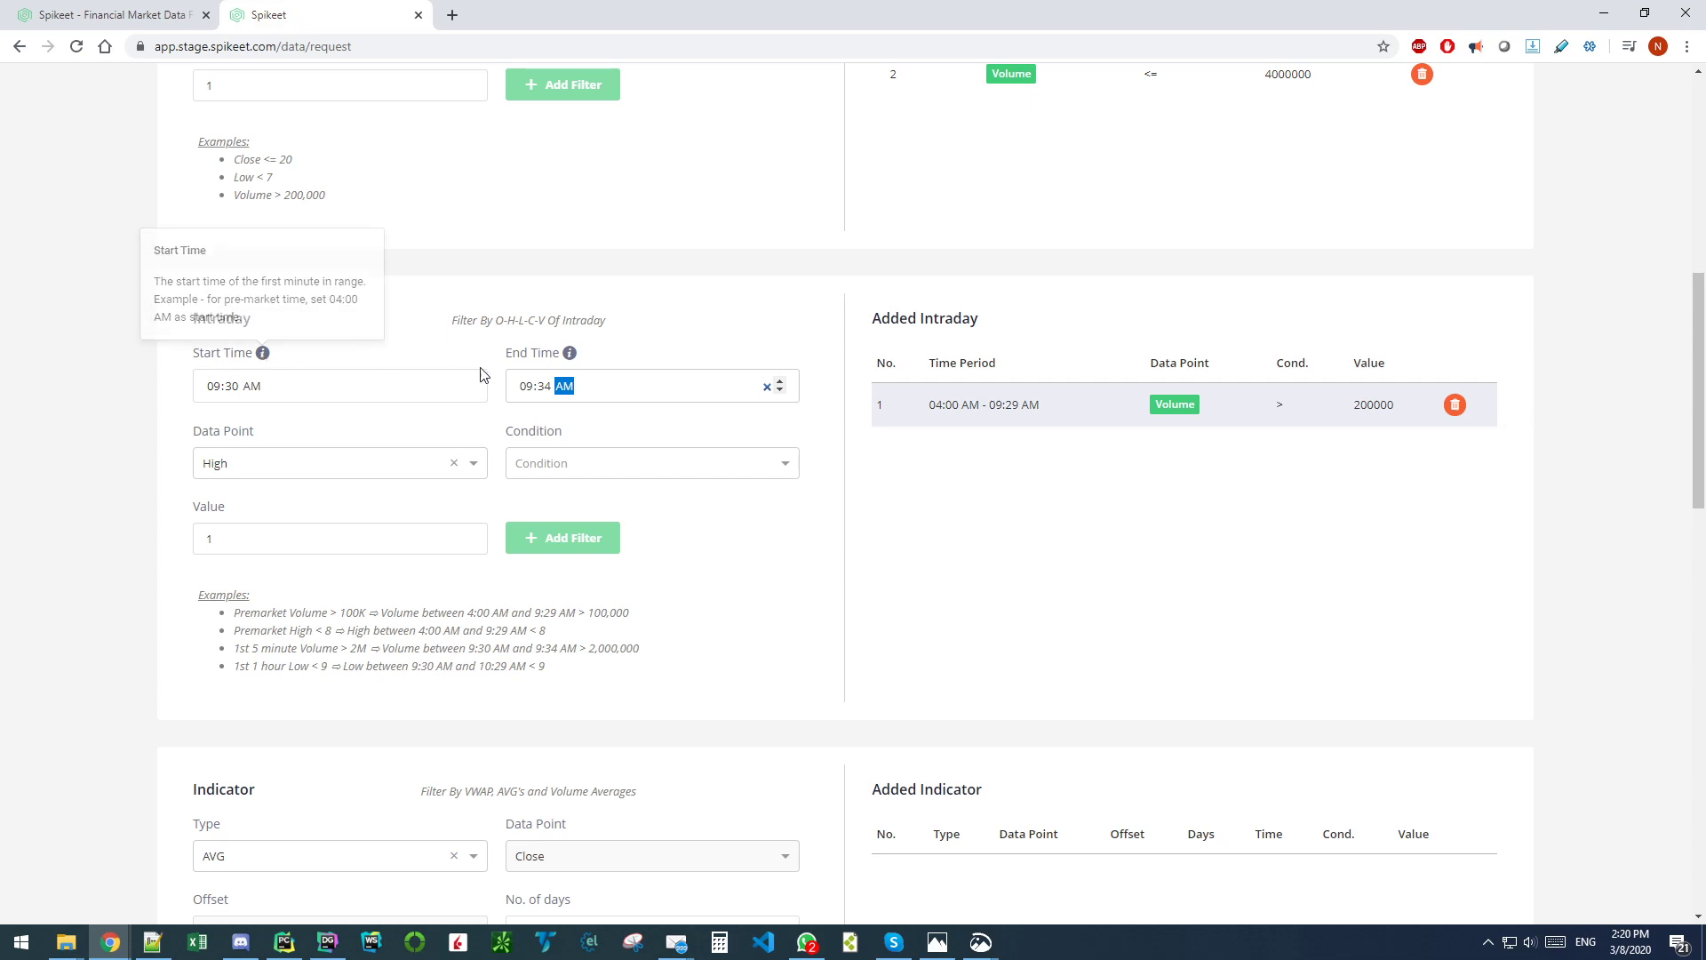
{"action": "mouse_move", "coordinate": [578, 358]}
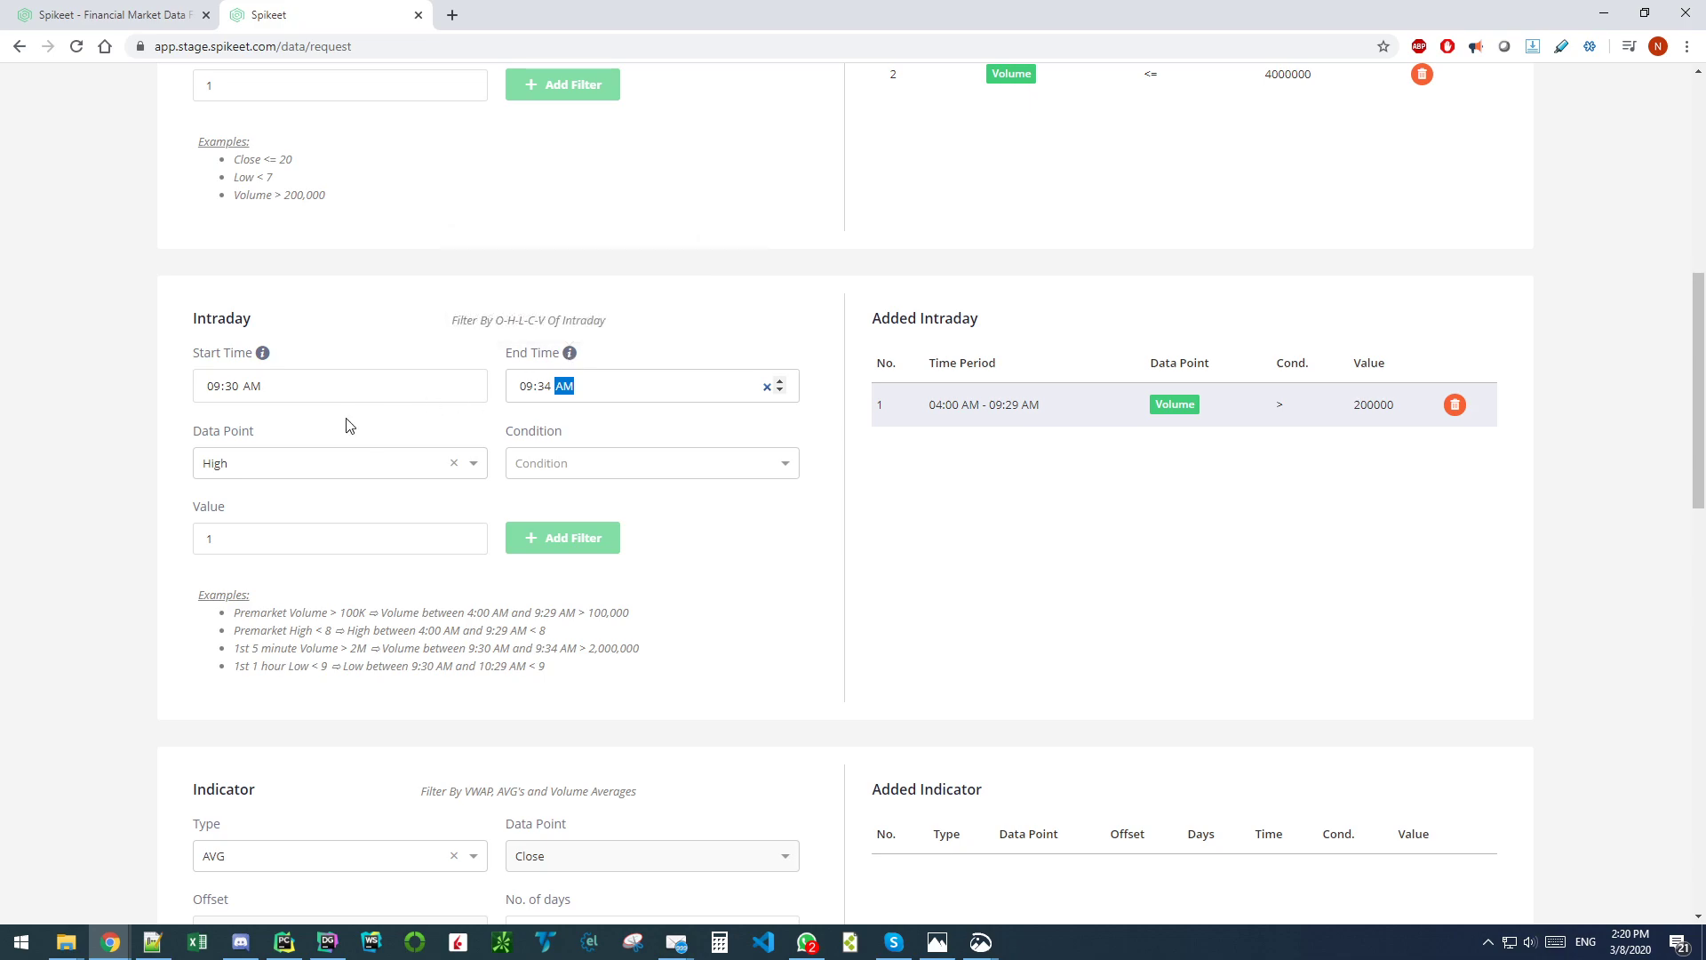
Step: Give the High intraday filter the condition > and the value 8, and add it to the request
{"action": "left_click", "coordinate": [568, 467]}
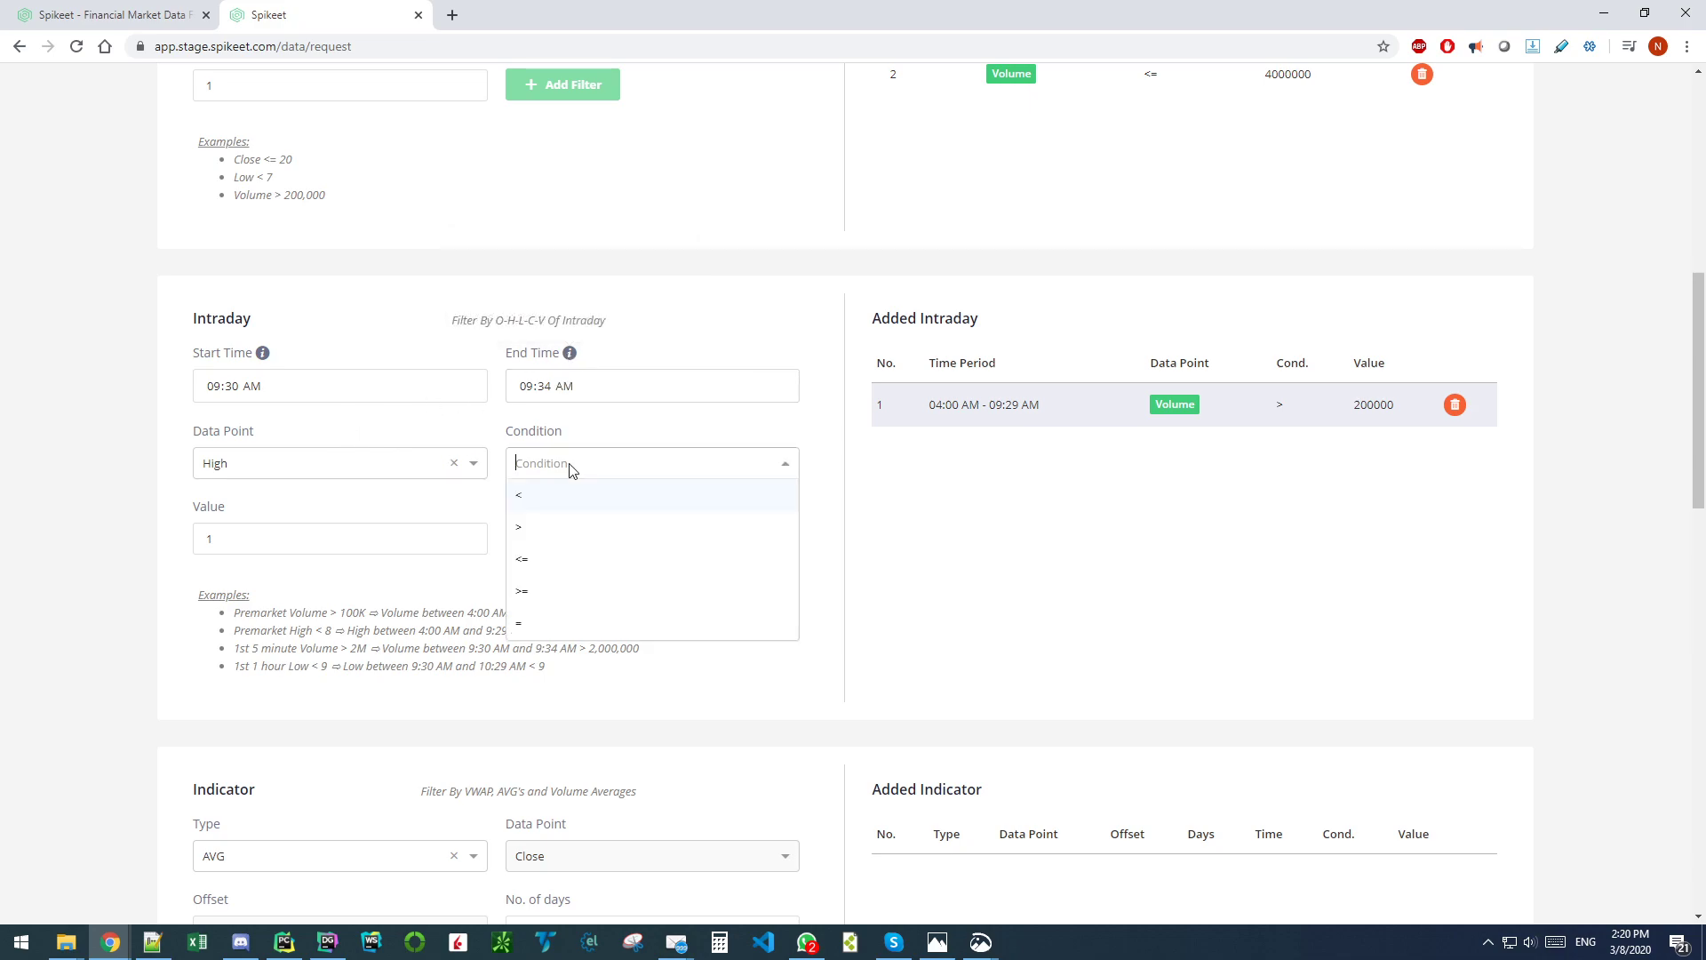
{"action": "left_click", "coordinate": [559, 530]}
{"action": "double_click", "coordinate": [284, 540]}
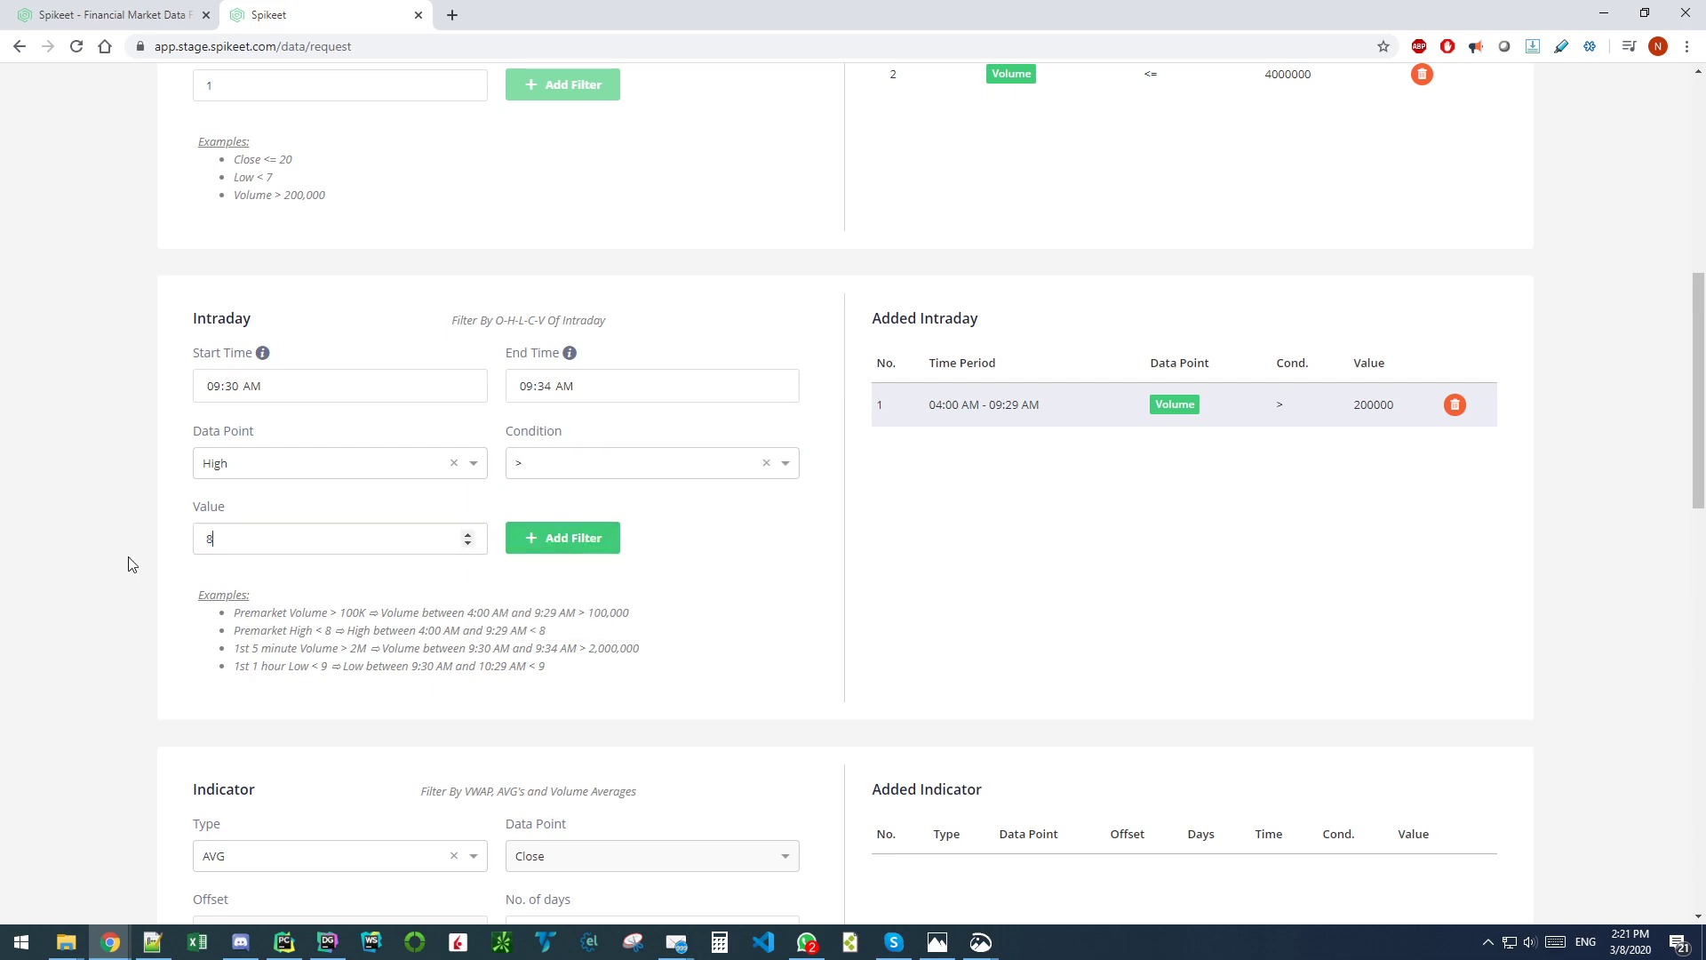
{"action": "left_click", "coordinate": [587, 552]}
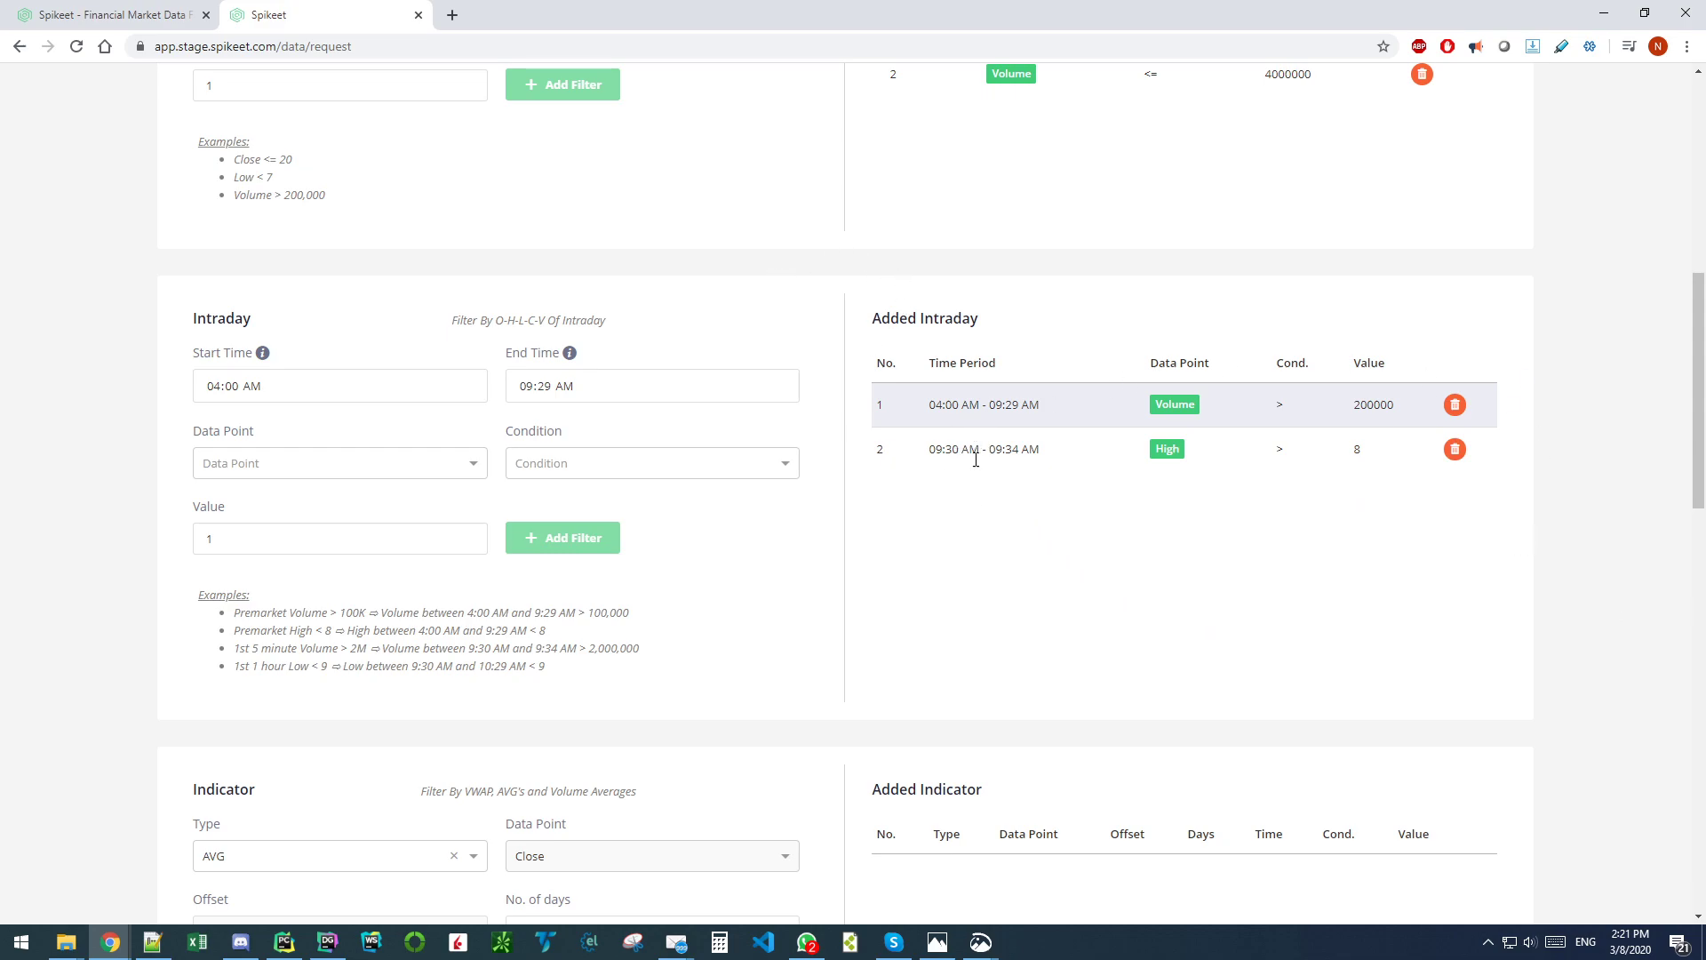
Step: Review both added intraday filters and the example filters given in the Intraday section
{"action": "scroll", "coordinate": [1009, 480], "scroll_direction": "up", "scroll_amount": 3}
{"action": "scroll", "coordinate": [1028, 563], "scroll_direction": "down", "scroll_amount": 2}
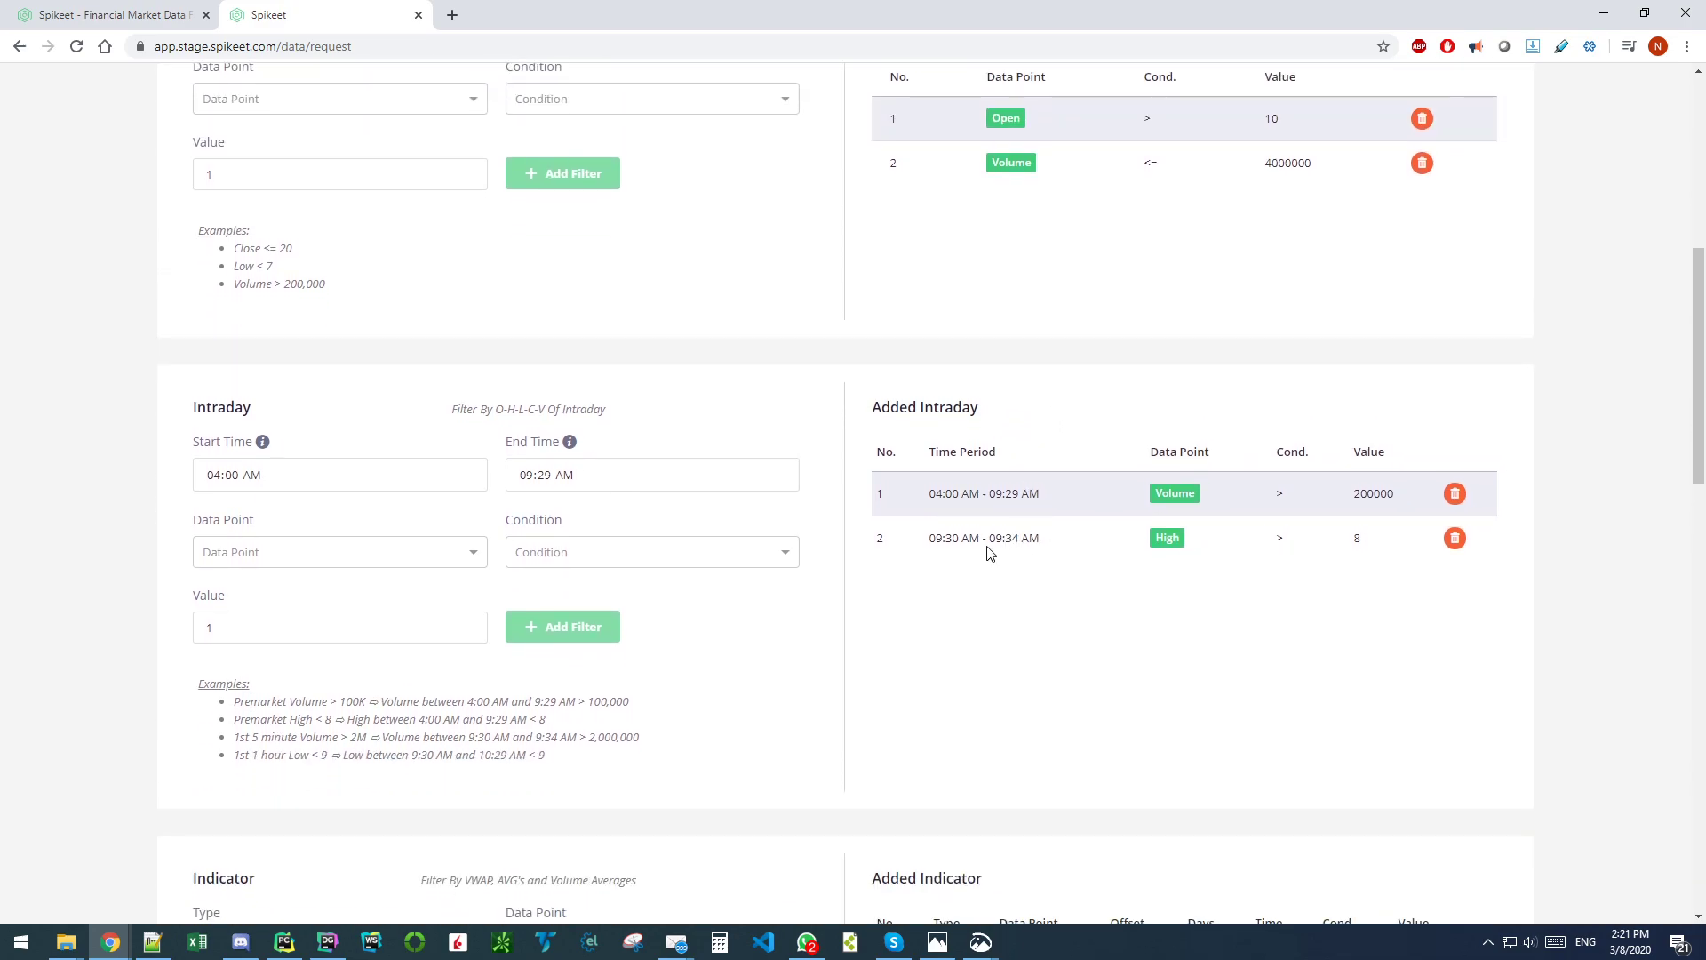
{"action": "left_click_drag", "start_coordinate": [931, 493], "coordinate": [1466, 498]}
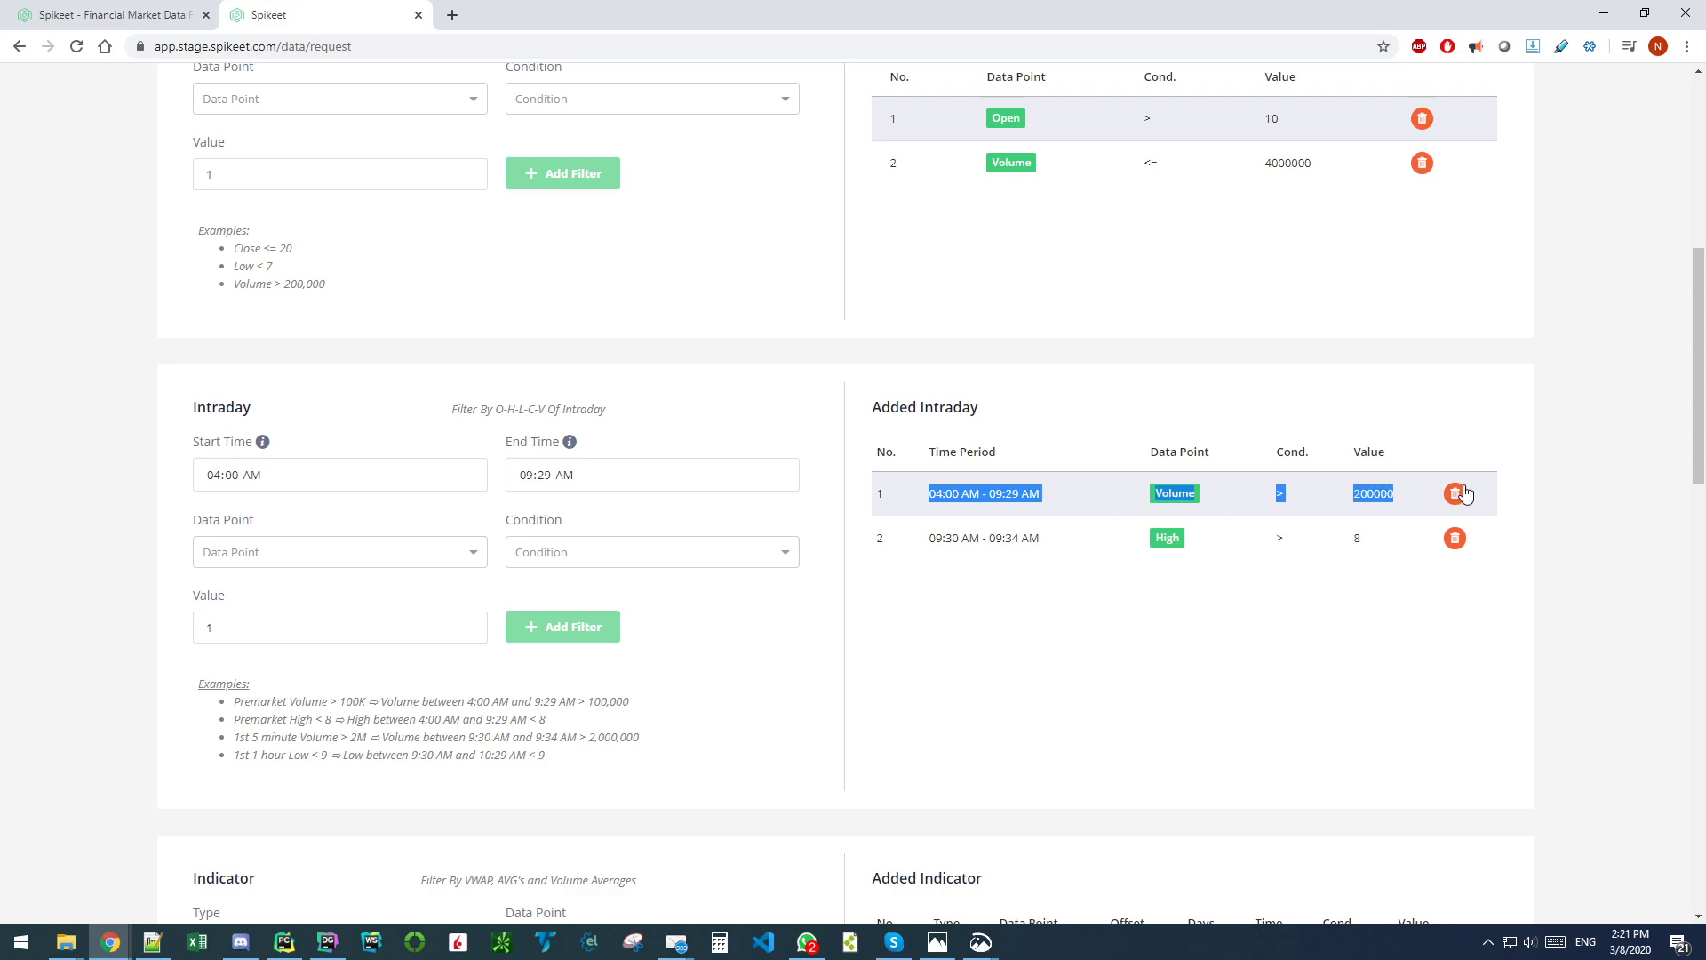
{"action": "left_click", "coordinate": [918, 602]}
{"action": "left_click_drag", "start_coordinate": [926, 544], "coordinate": [1327, 567]}
{"action": "left_click", "coordinate": [1074, 643]}
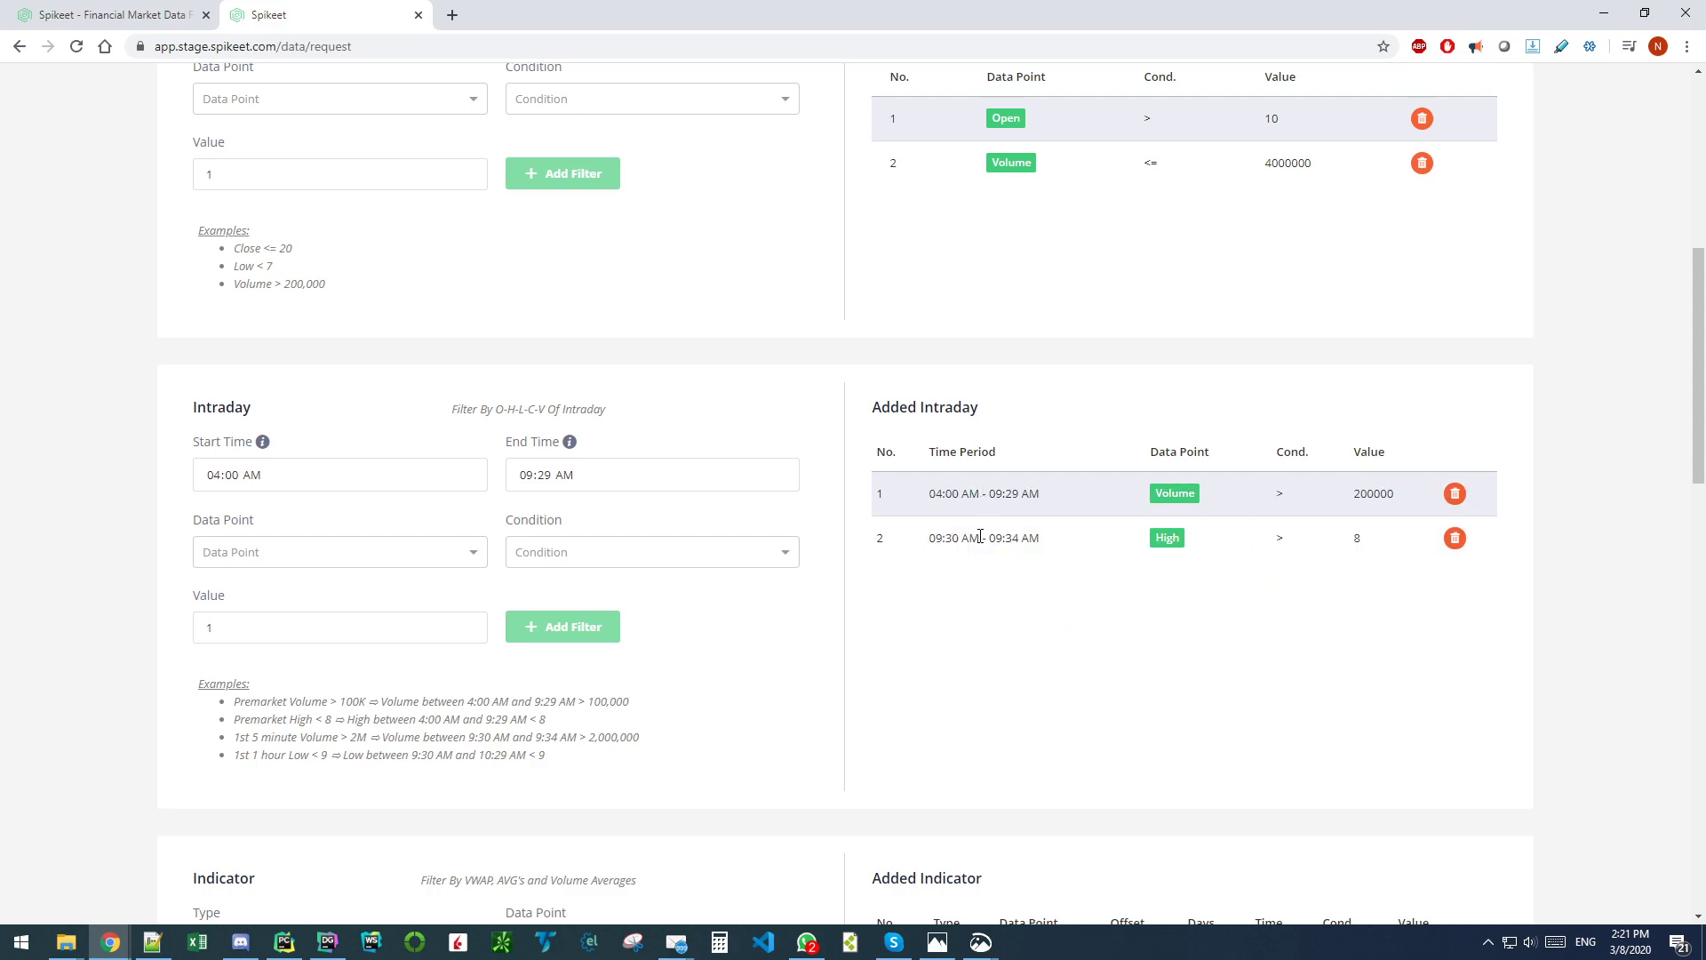
{"action": "scroll", "coordinate": [311, 462], "scroll_direction": "down", "scroll_amount": 3}
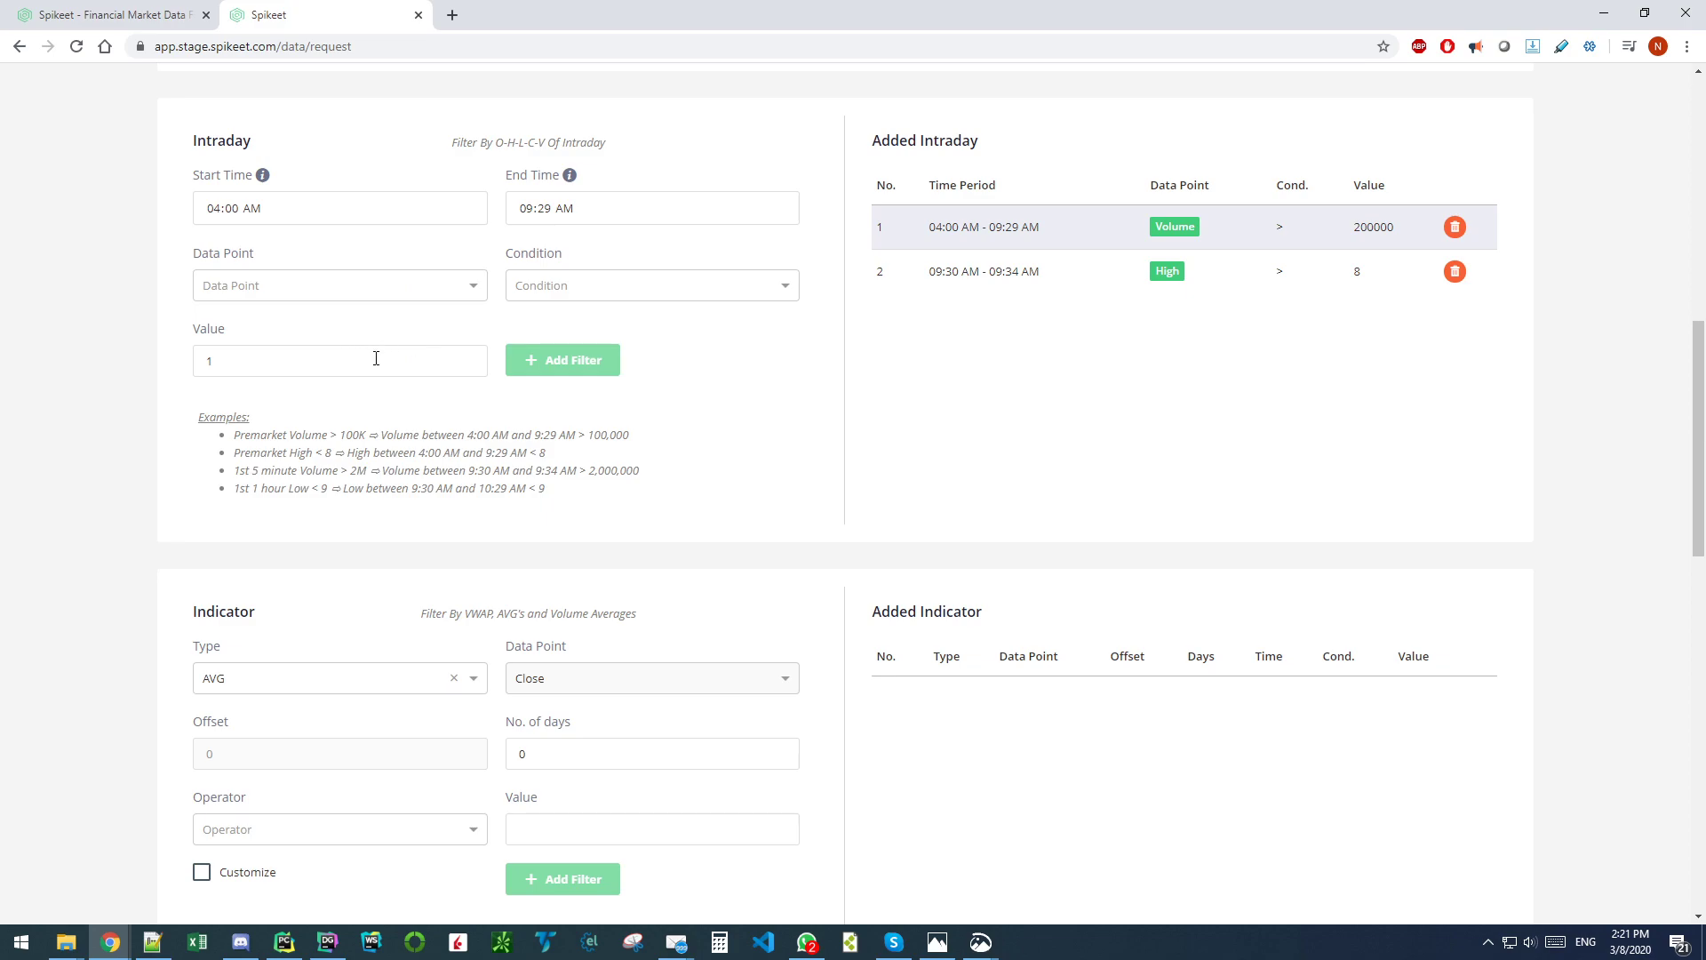
{"action": "left_click_drag", "start_coordinate": [234, 440], "coordinate": [383, 489]}
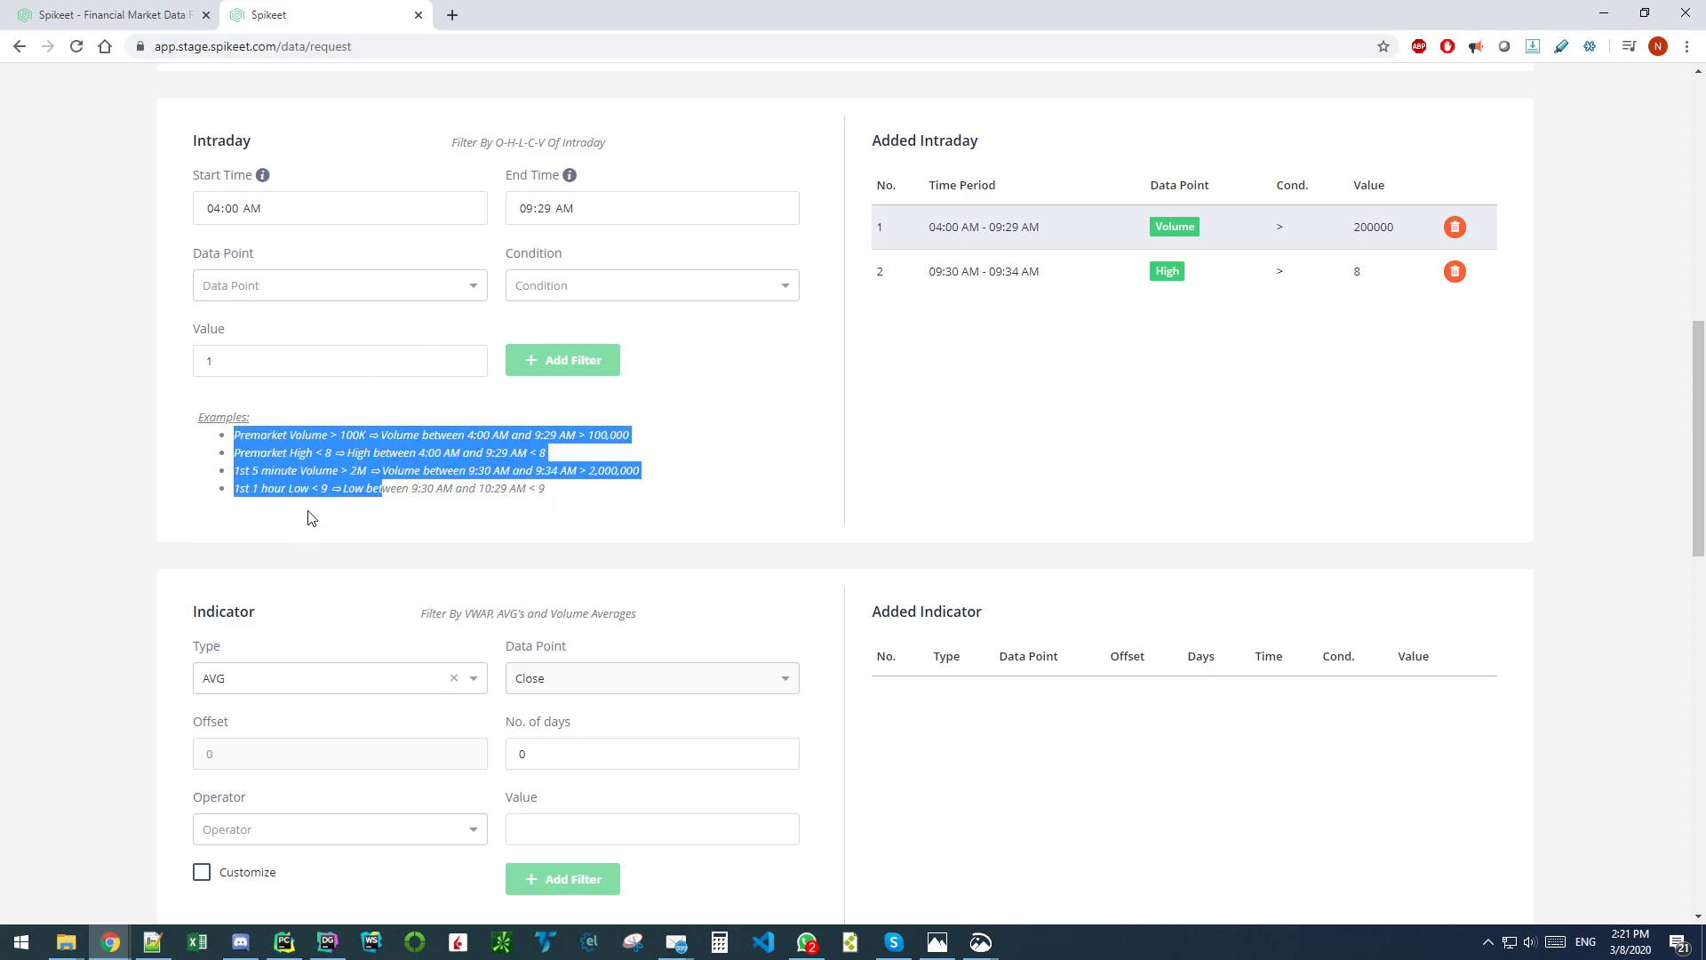
{"action": "left_click", "coordinate": [288, 488]}
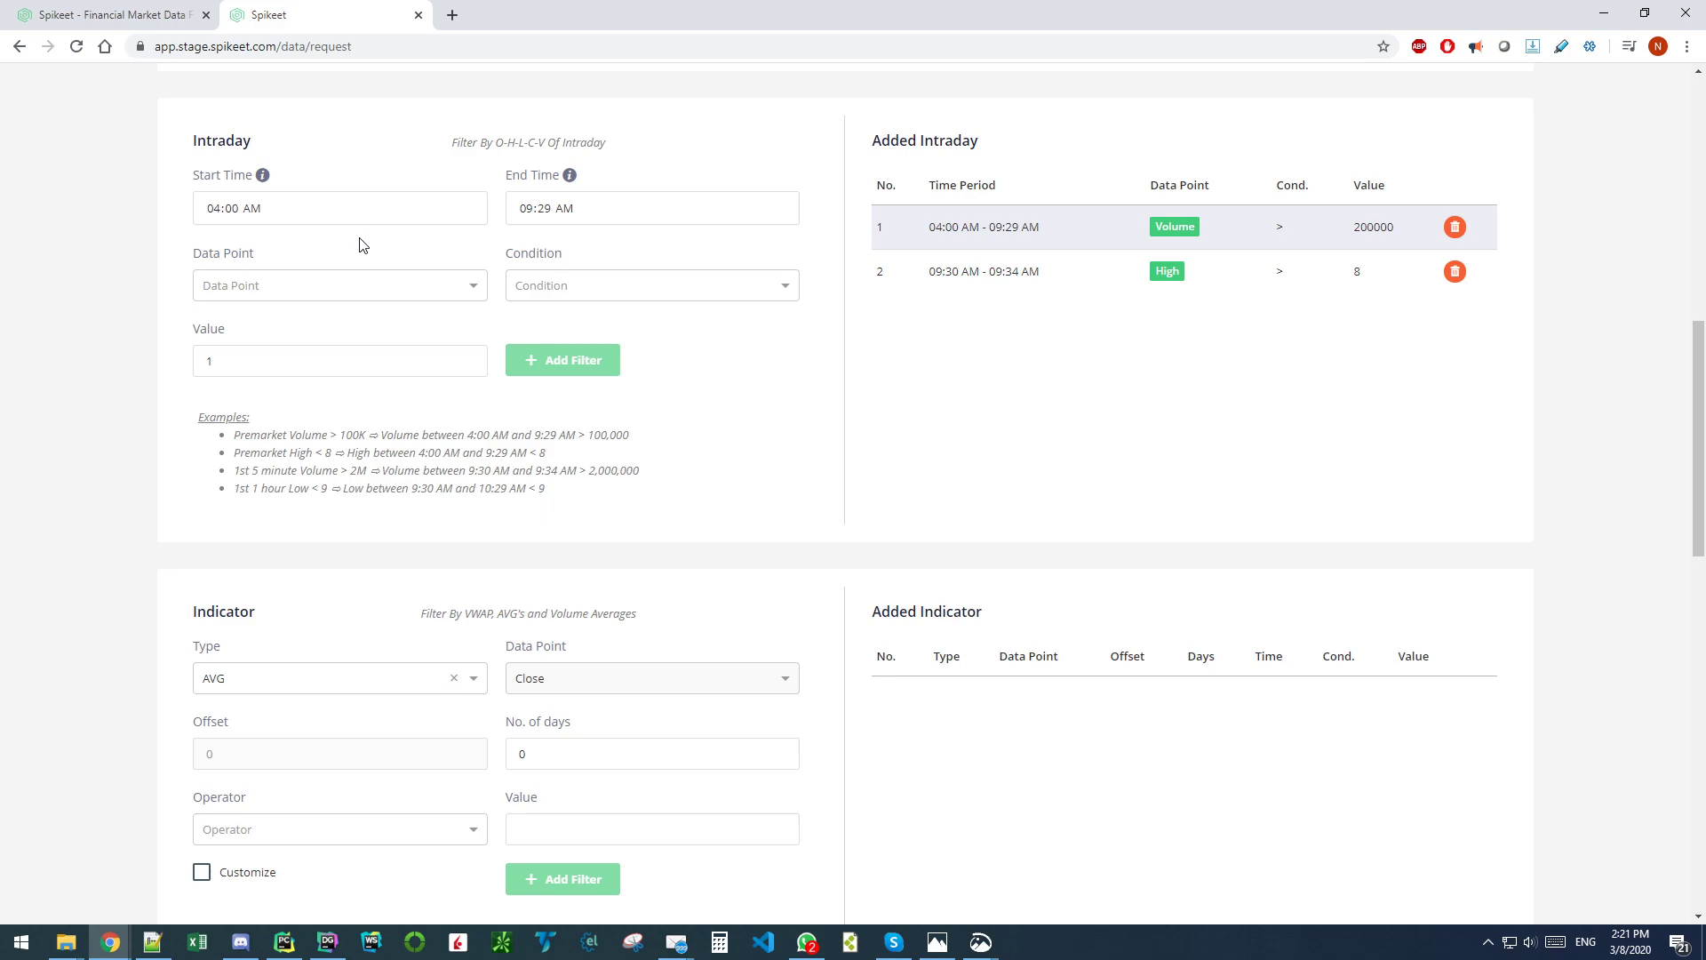
Step: Prepare an indicator filter of type AVG on the Close data point and set its number of days to 100
{"action": "scroll", "coordinate": [907, 528], "scroll_direction": "down", "scroll_amount": 2}
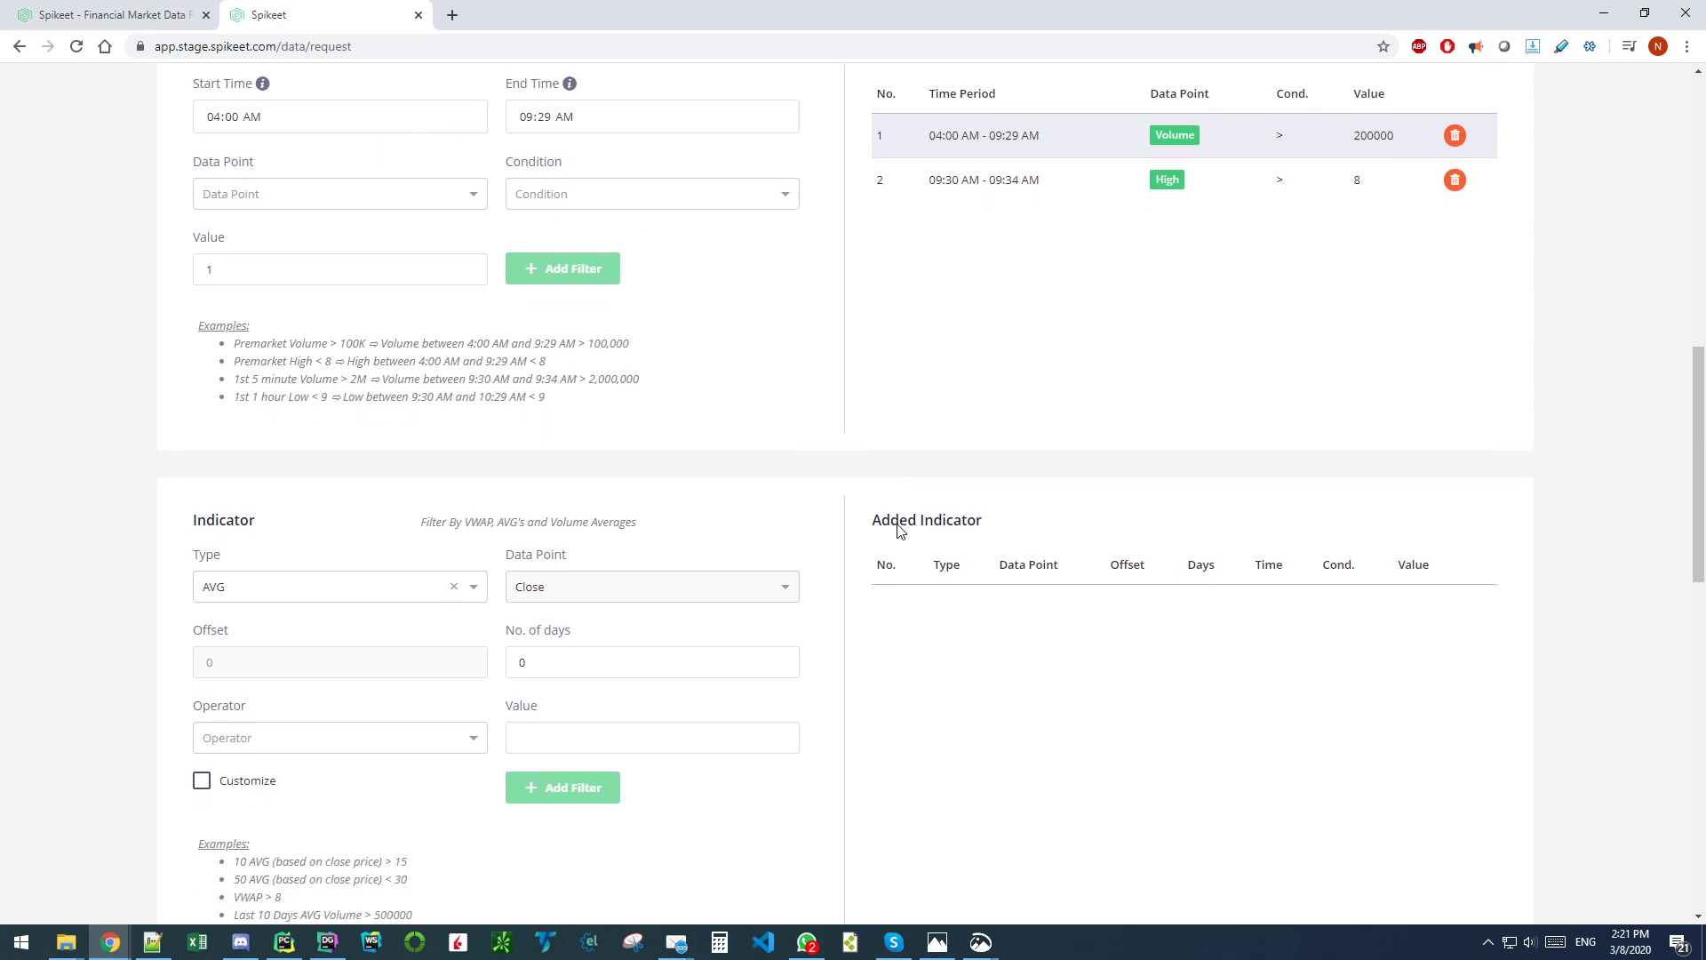
{"action": "scroll", "coordinate": [457, 377], "scroll_direction": "down", "scroll_amount": 1}
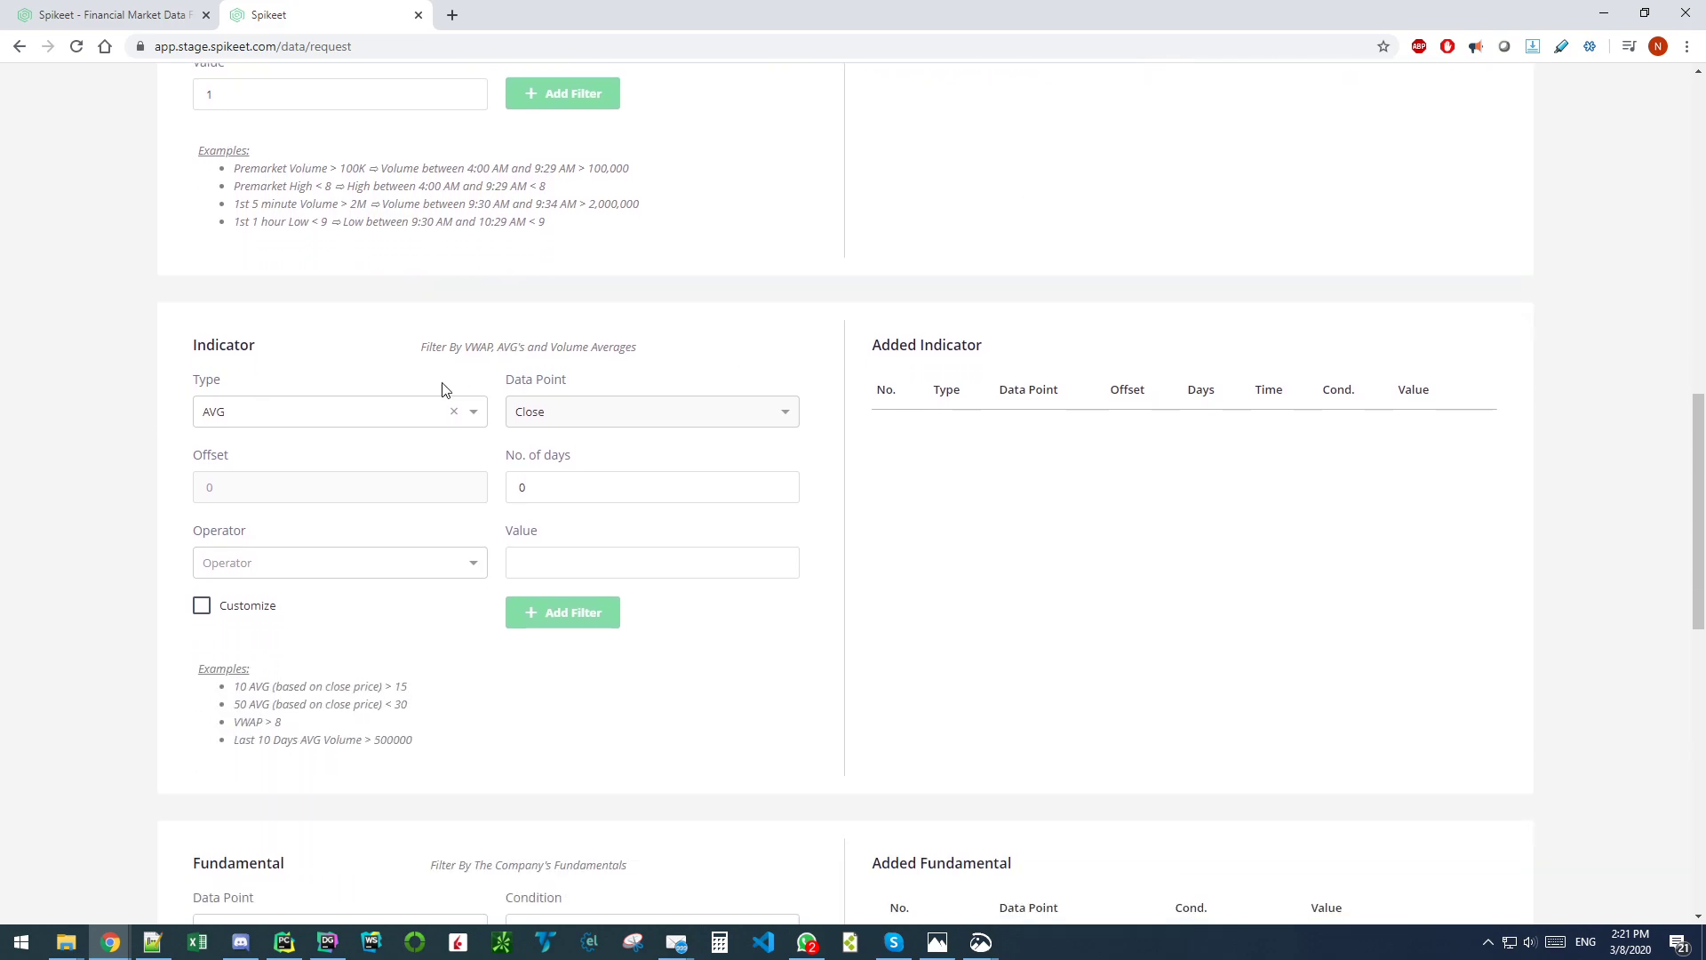
{"action": "scroll", "coordinate": [419, 384], "scroll_direction": "down", "scroll_amount": 1}
{"action": "scroll", "coordinate": [585, 372], "scroll_direction": "down", "scroll_amount": 1}
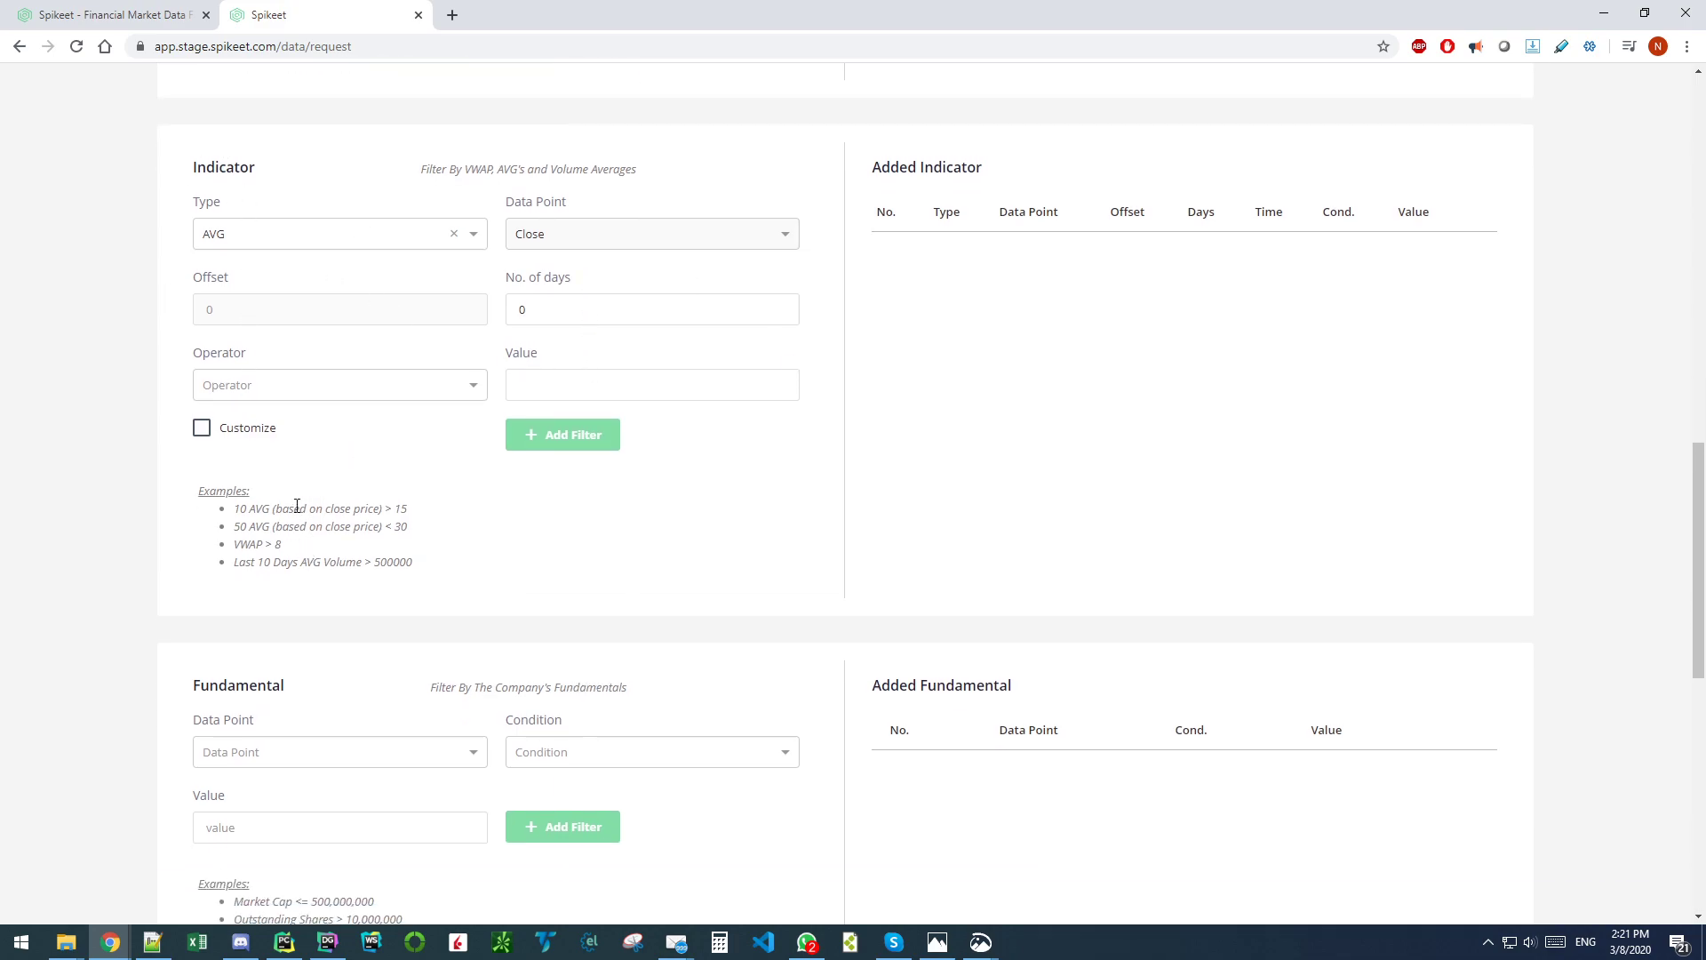
{"action": "left_click", "coordinate": [222, 234]}
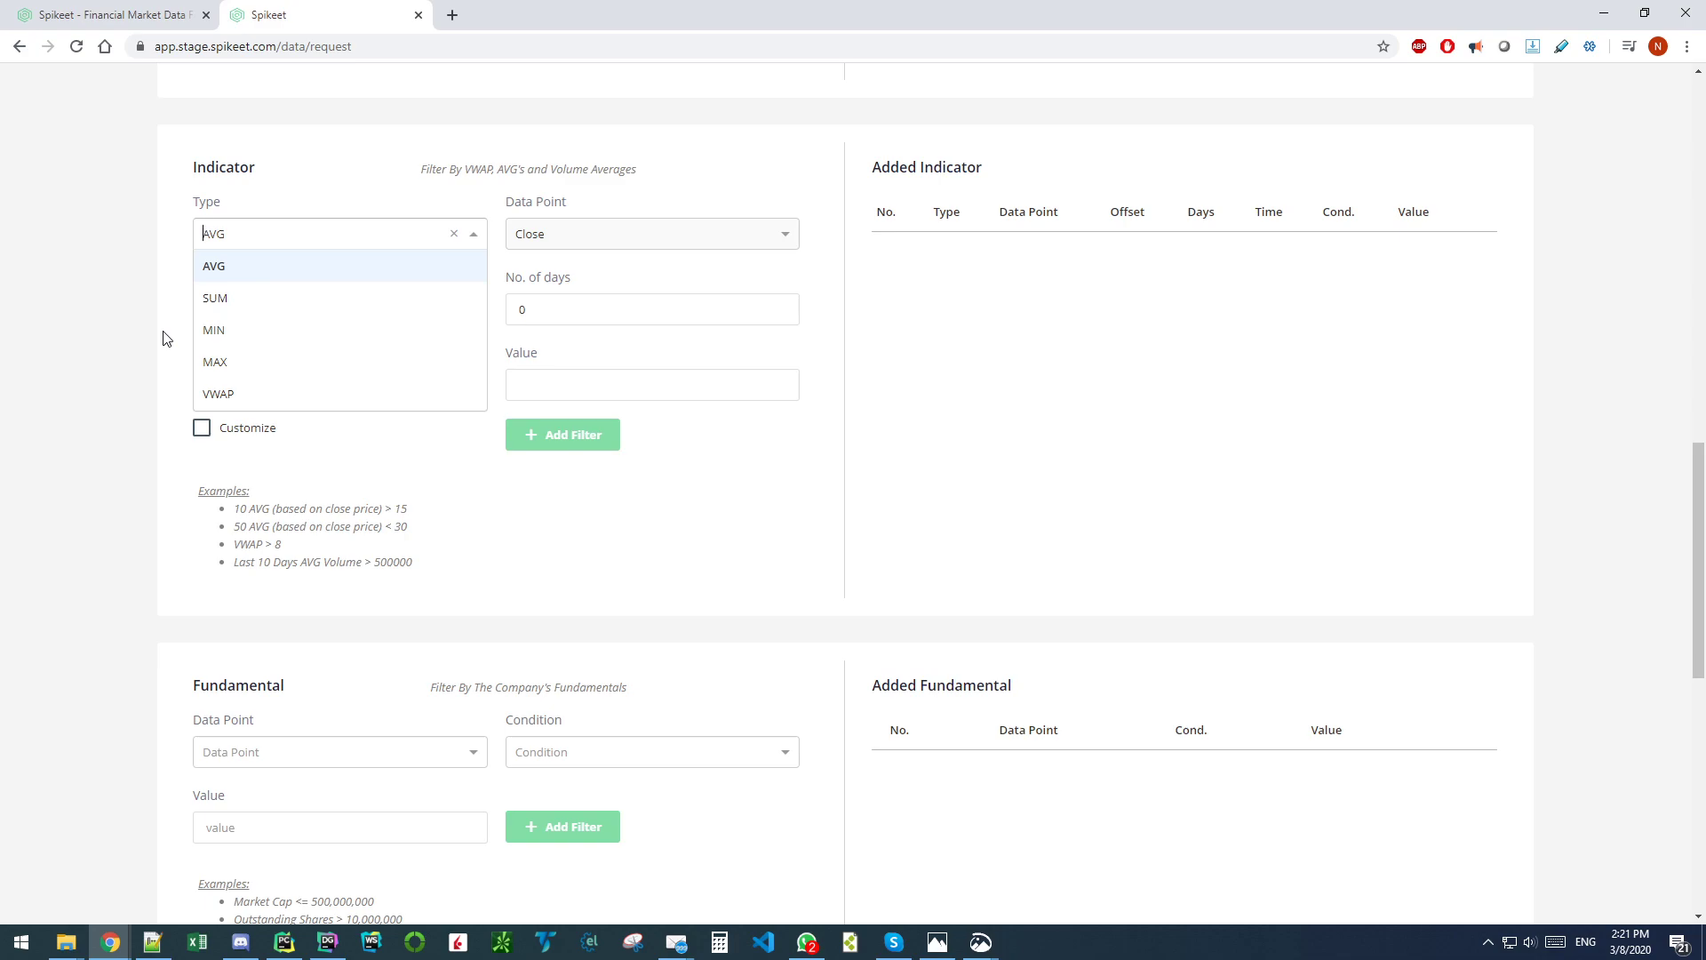
{"action": "left_click", "coordinate": [69, 353]}
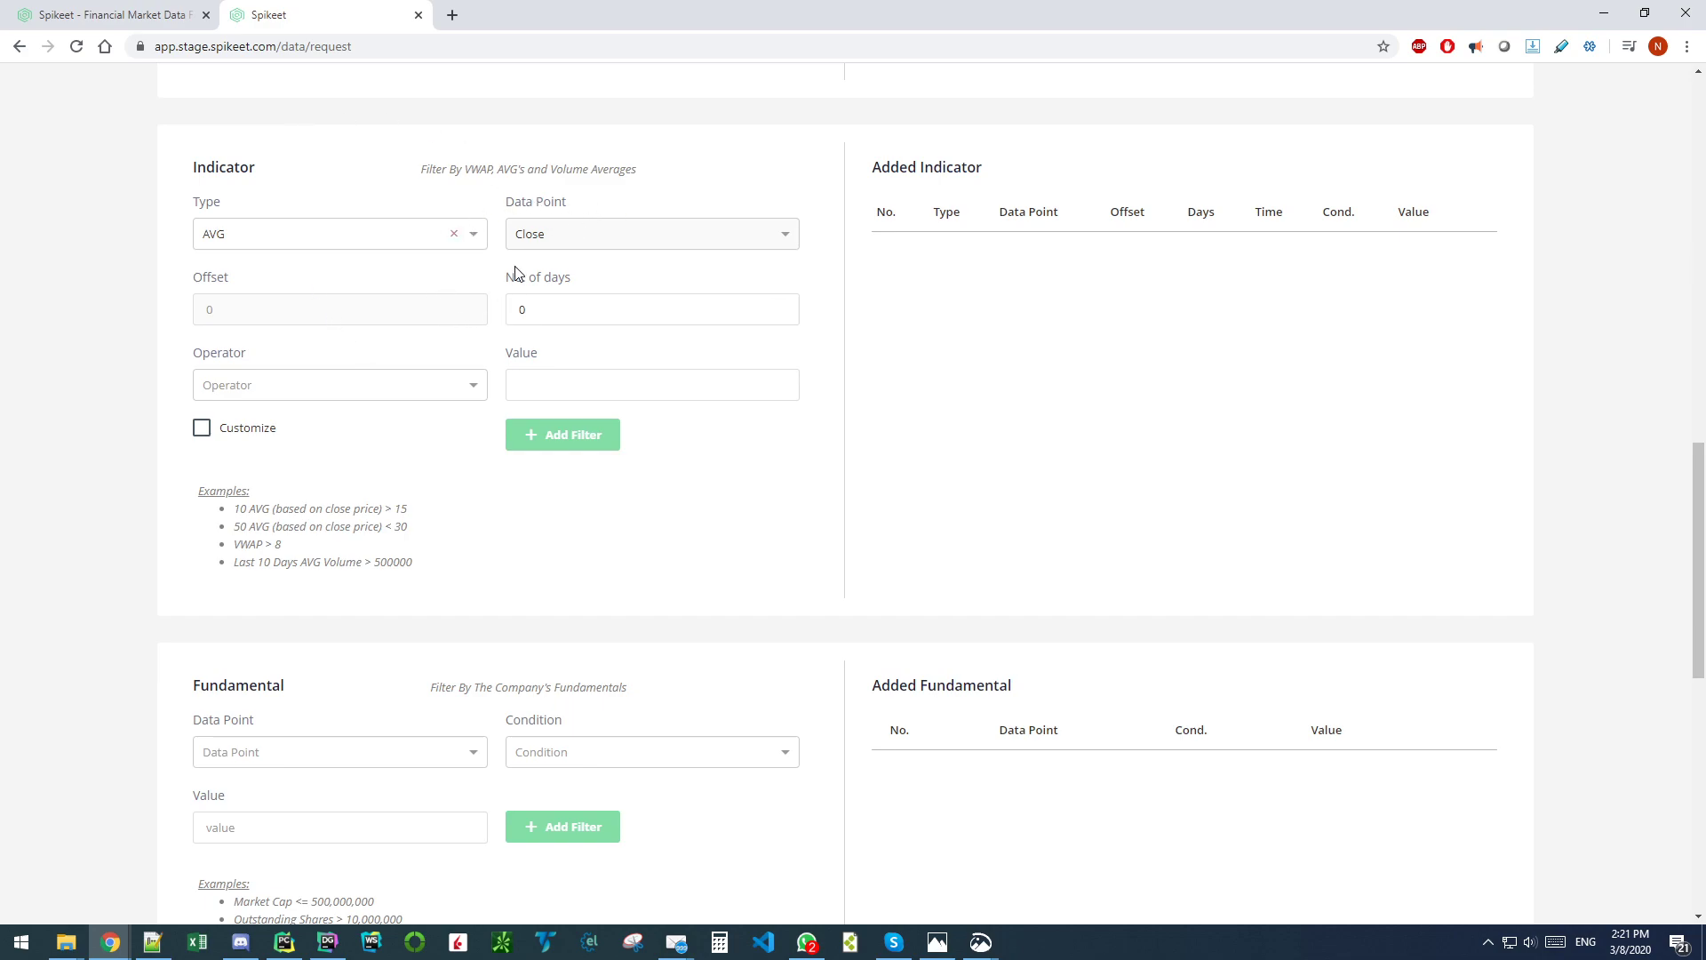
{"action": "left_click", "coordinate": [553, 306]}
{"action": "type", "text": "100"}
Step: Give the AVG indicator filter the operator > and the value 10, and add it to the request
{"action": "left_click", "coordinate": [287, 397]}
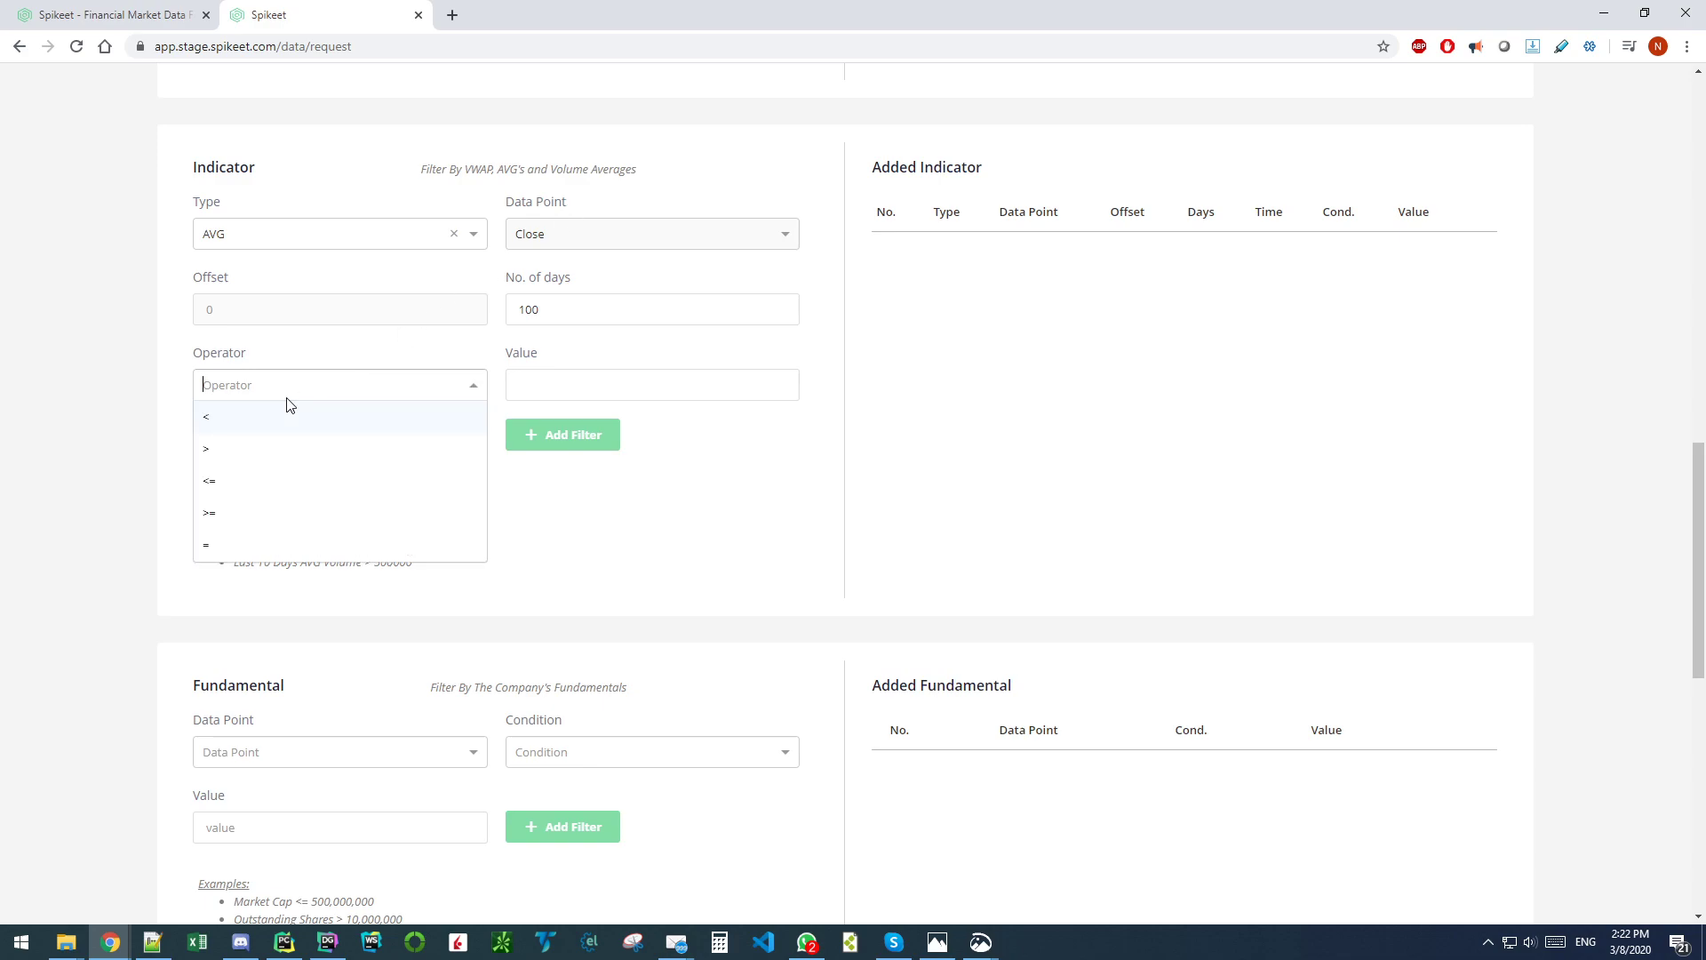
{"action": "left_click", "coordinate": [234, 460]}
{"action": "left_click", "coordinate": [552, 381]}
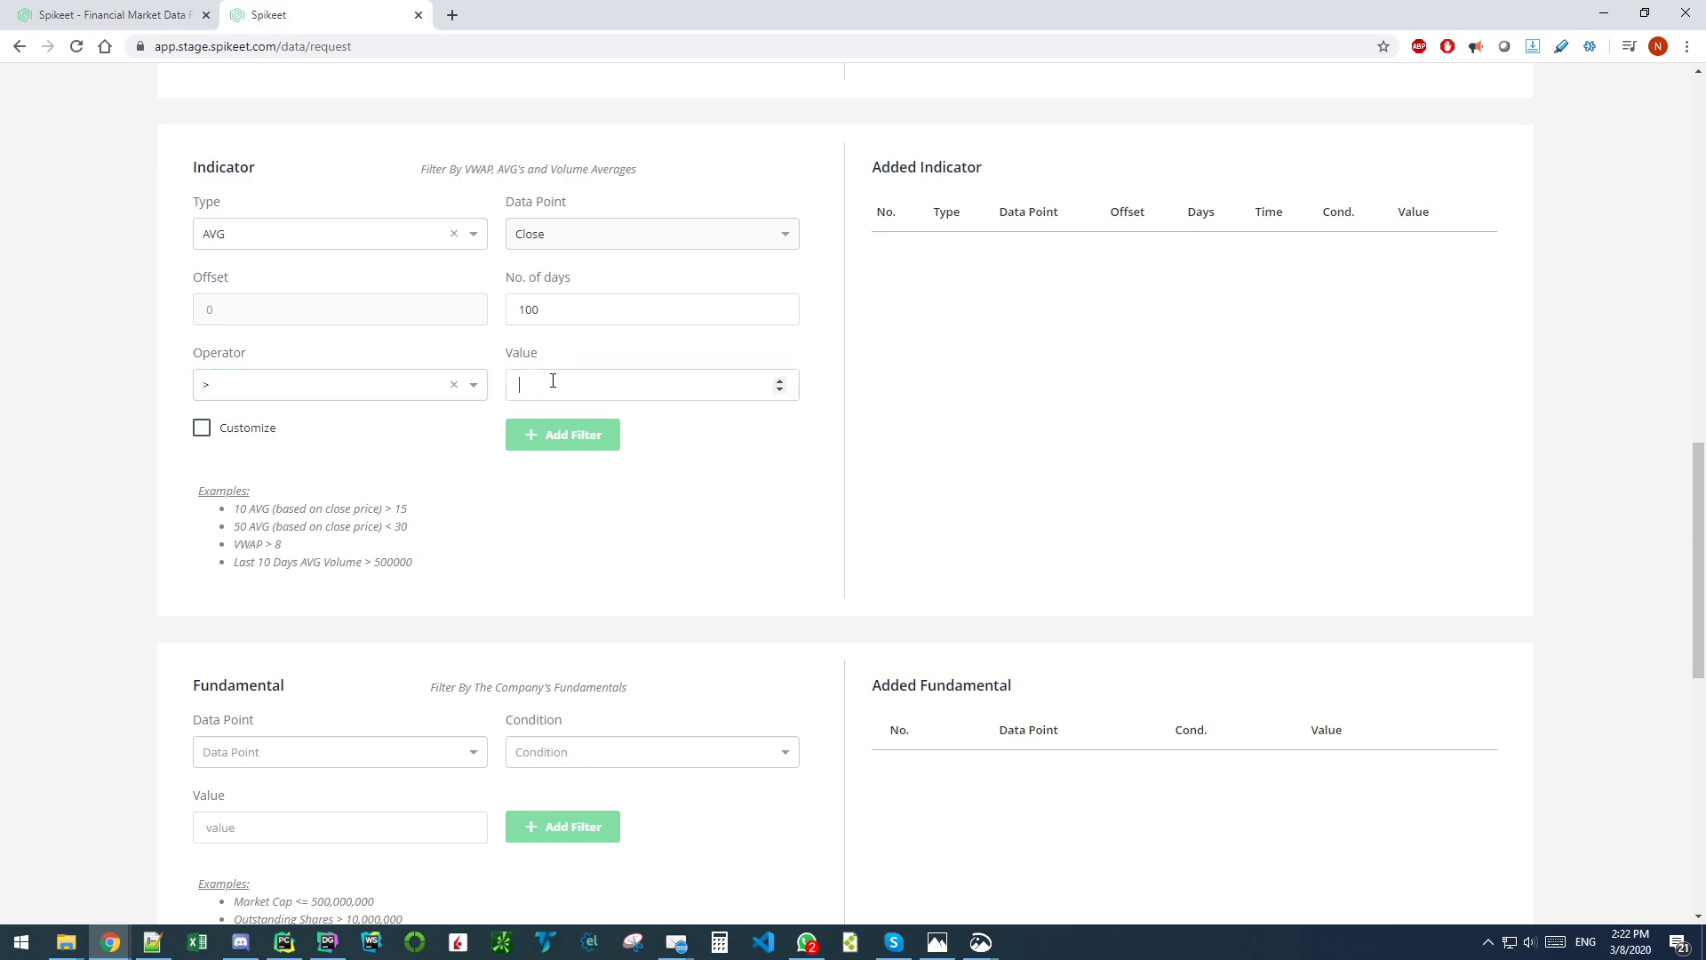
{"action": "type", "text": "10"}
{"action": "left_click", "coordinate": [558, 433]}
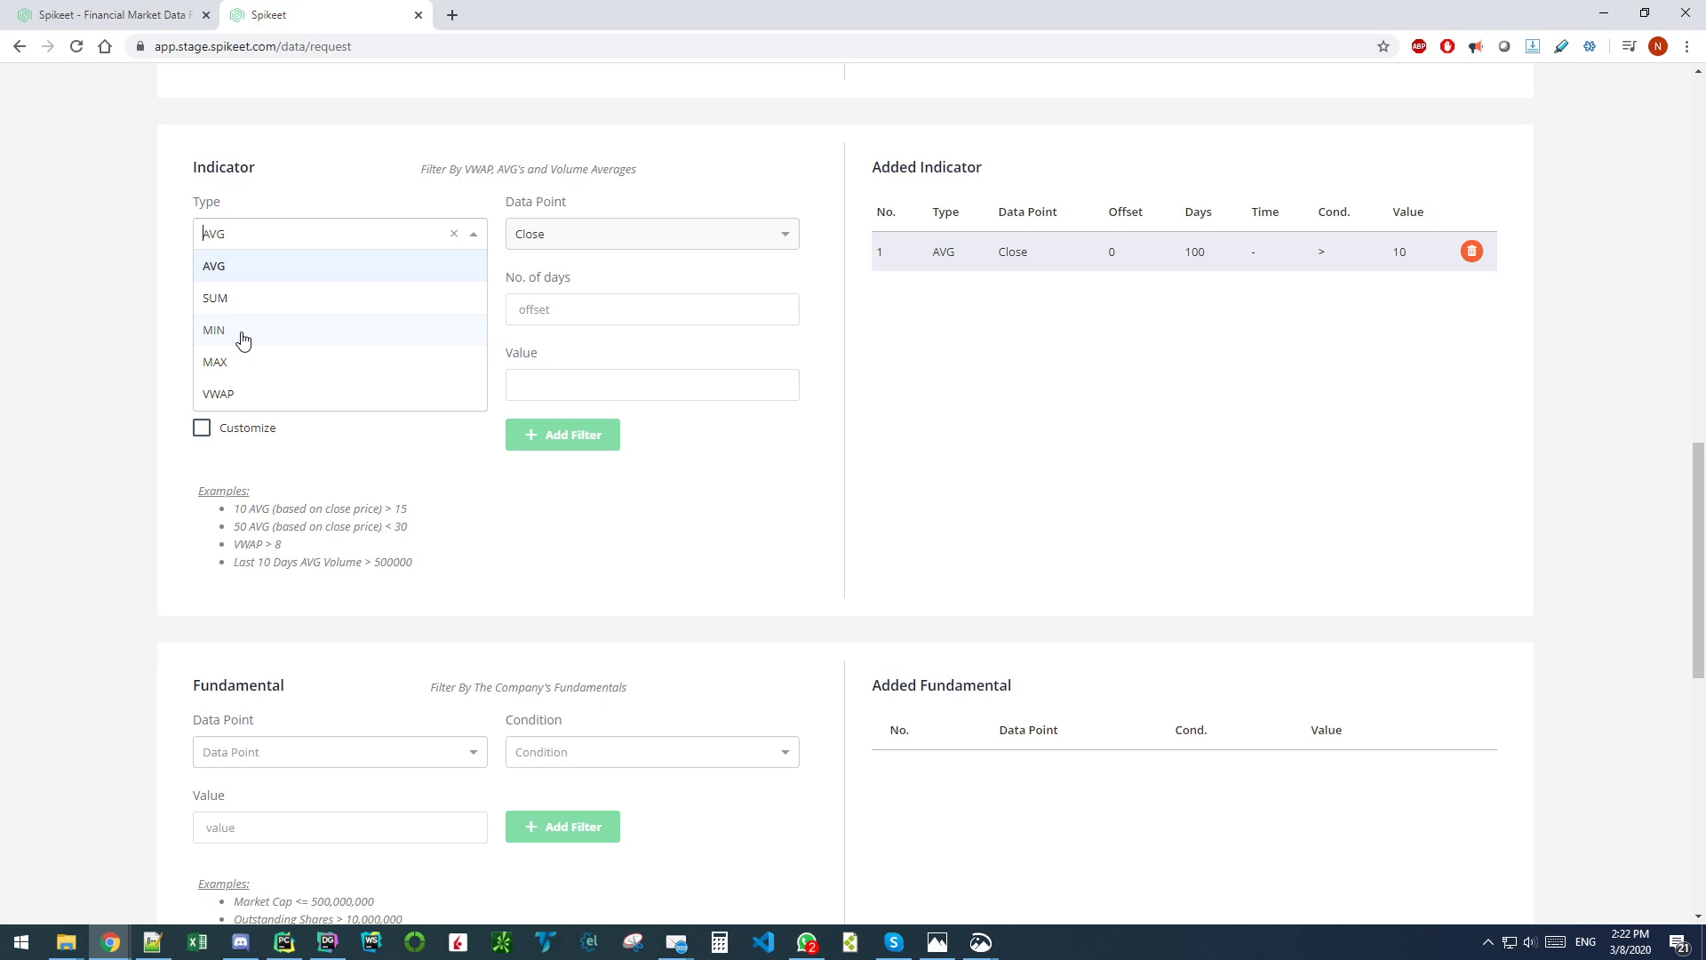
Step: Enable Customize for a second indicator filter and set its data point to Volume and its type to MAX
{"action": "left_click", "coordinate": [304, 478]}
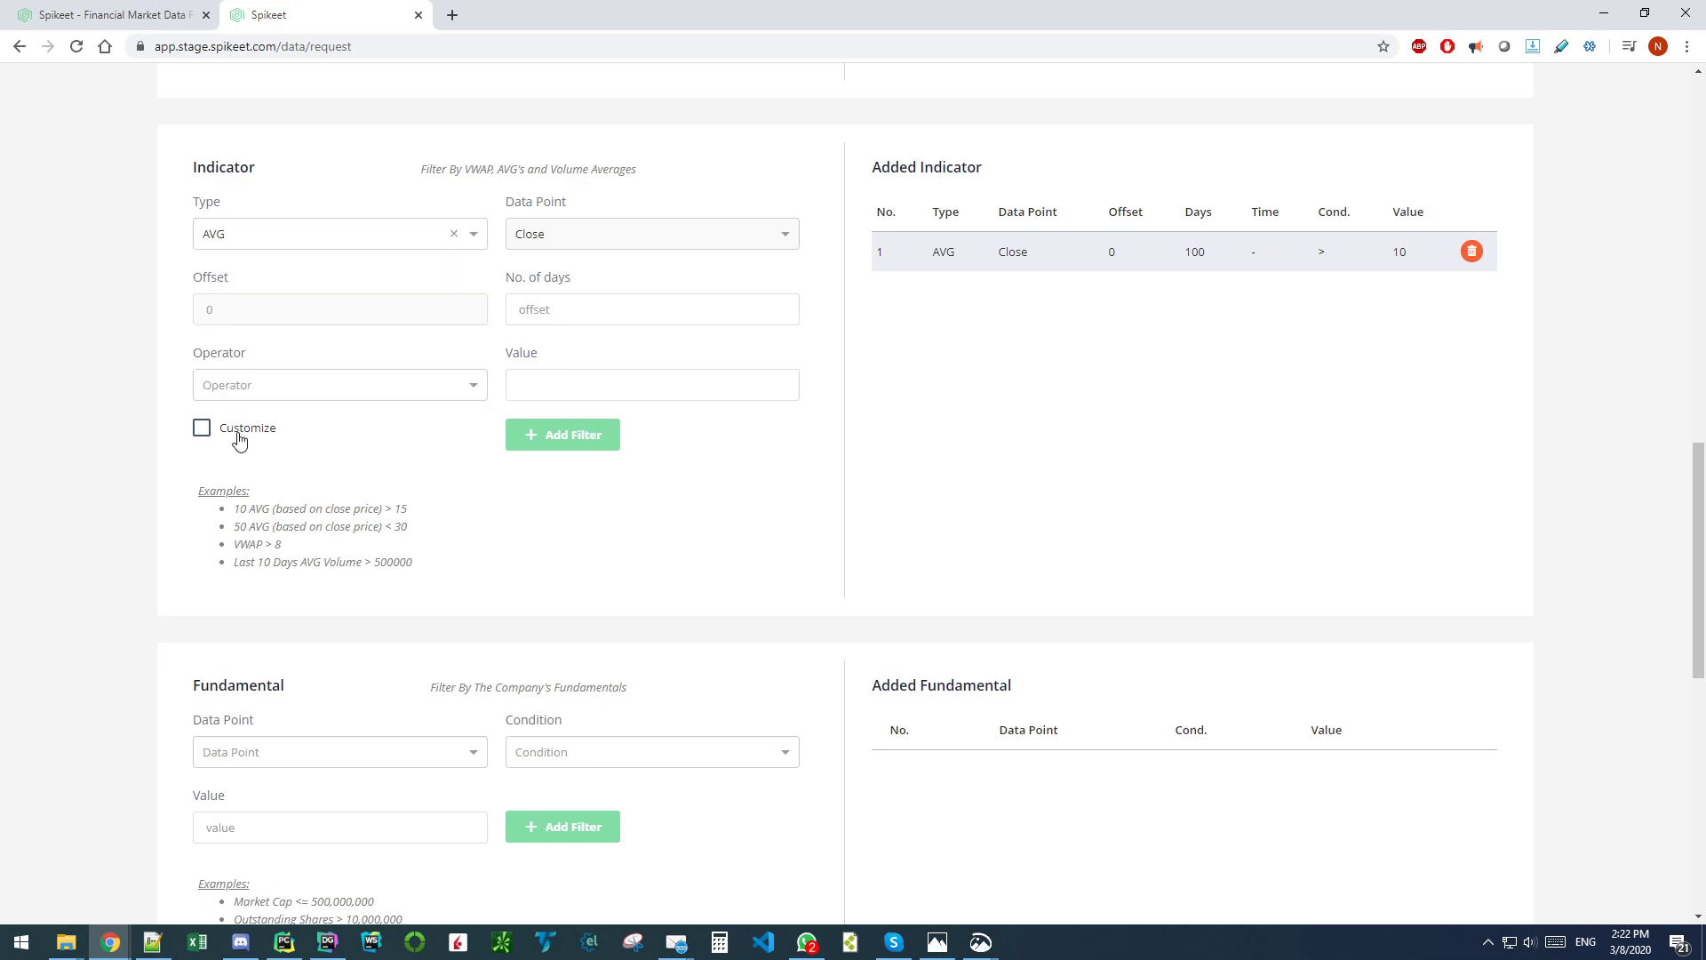
{"action": "left_click", "coordinate": [609, 235]}
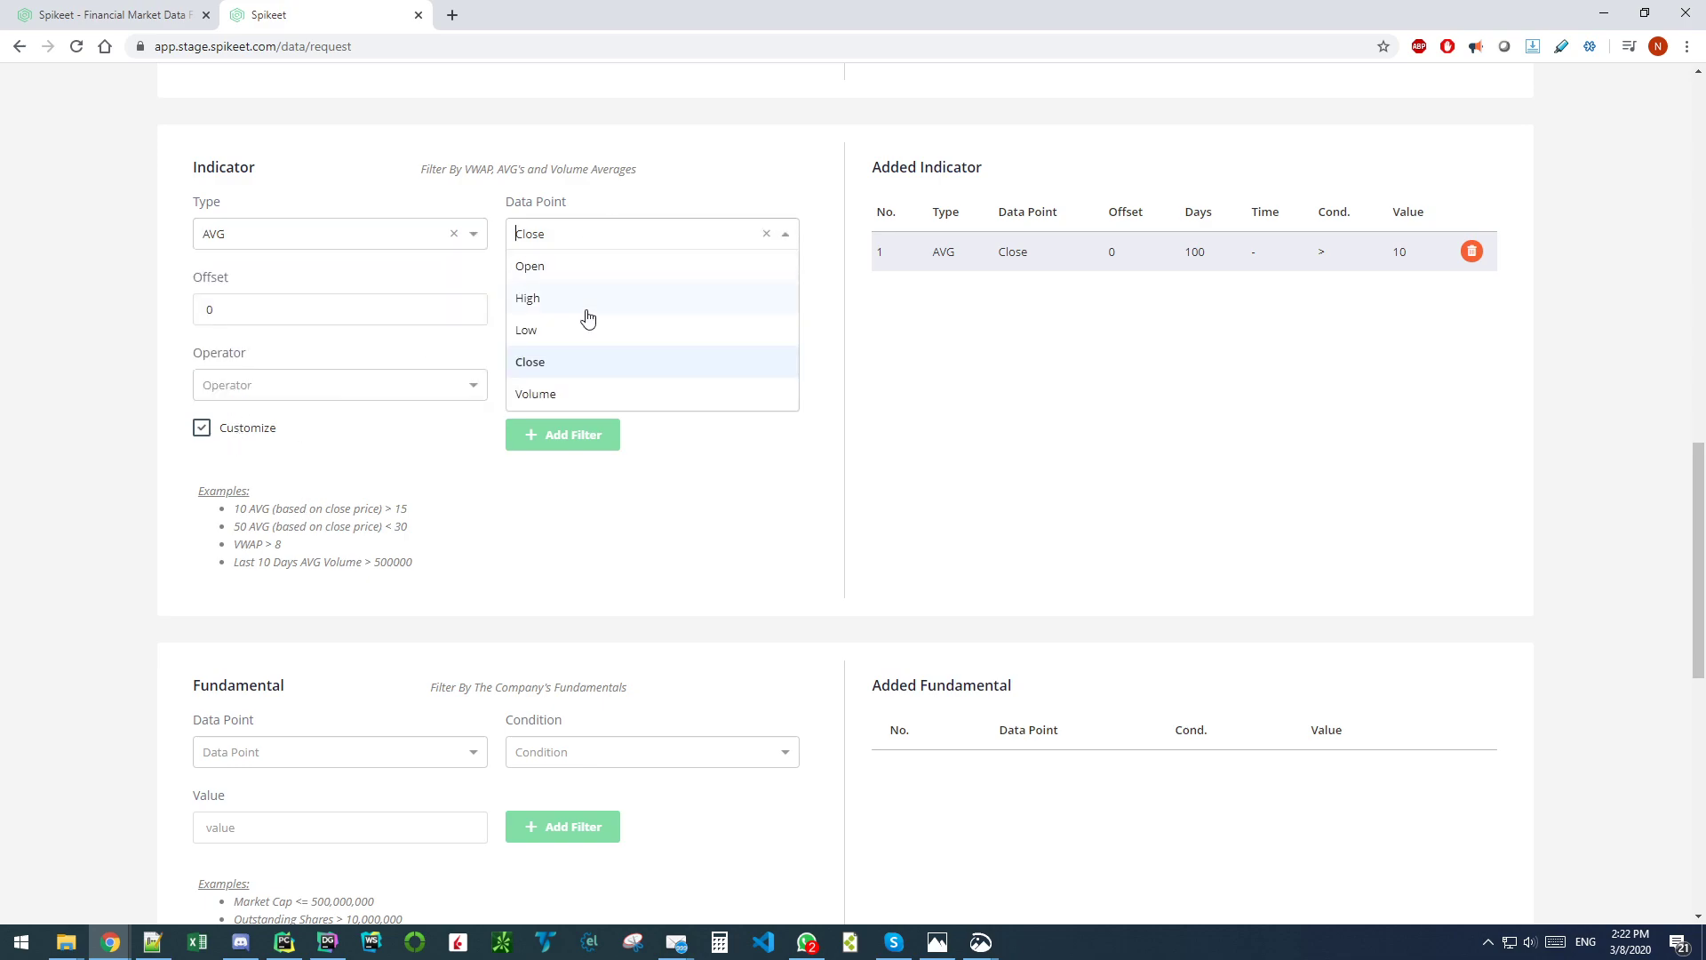
{"action": "left_click", "coordinate": [564, 391]}
{"action": "left_click", "coordinate": [362, 234]}
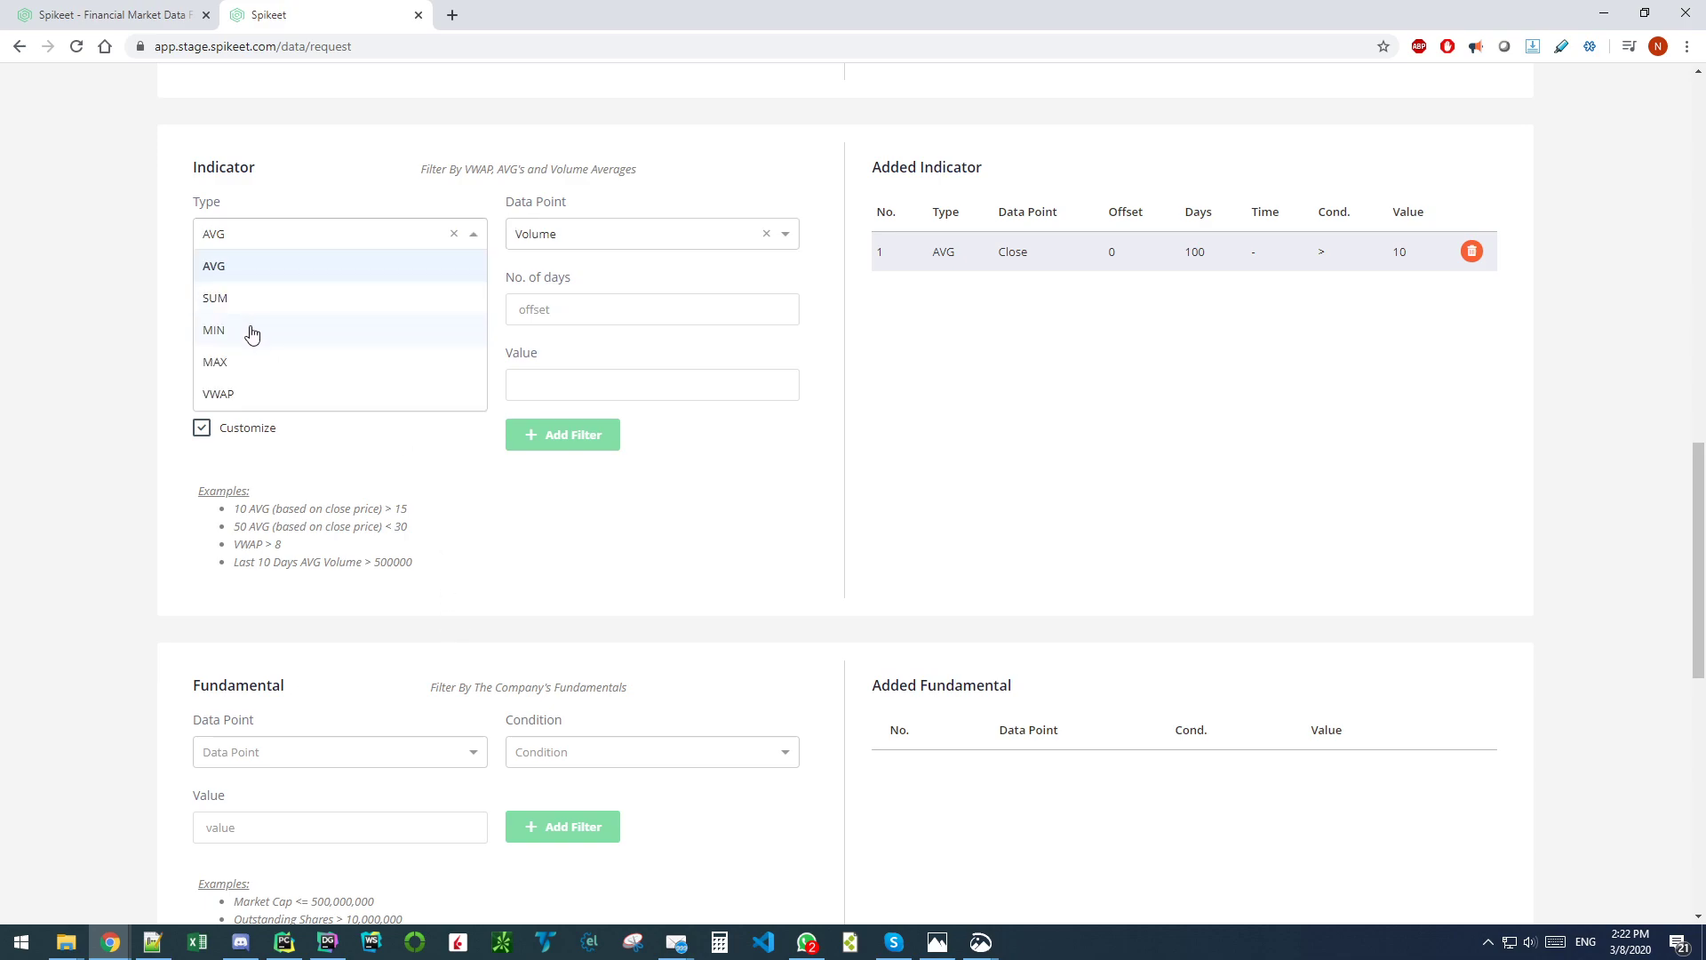
{"action": "left_click", "coordinate": [244, 366]}
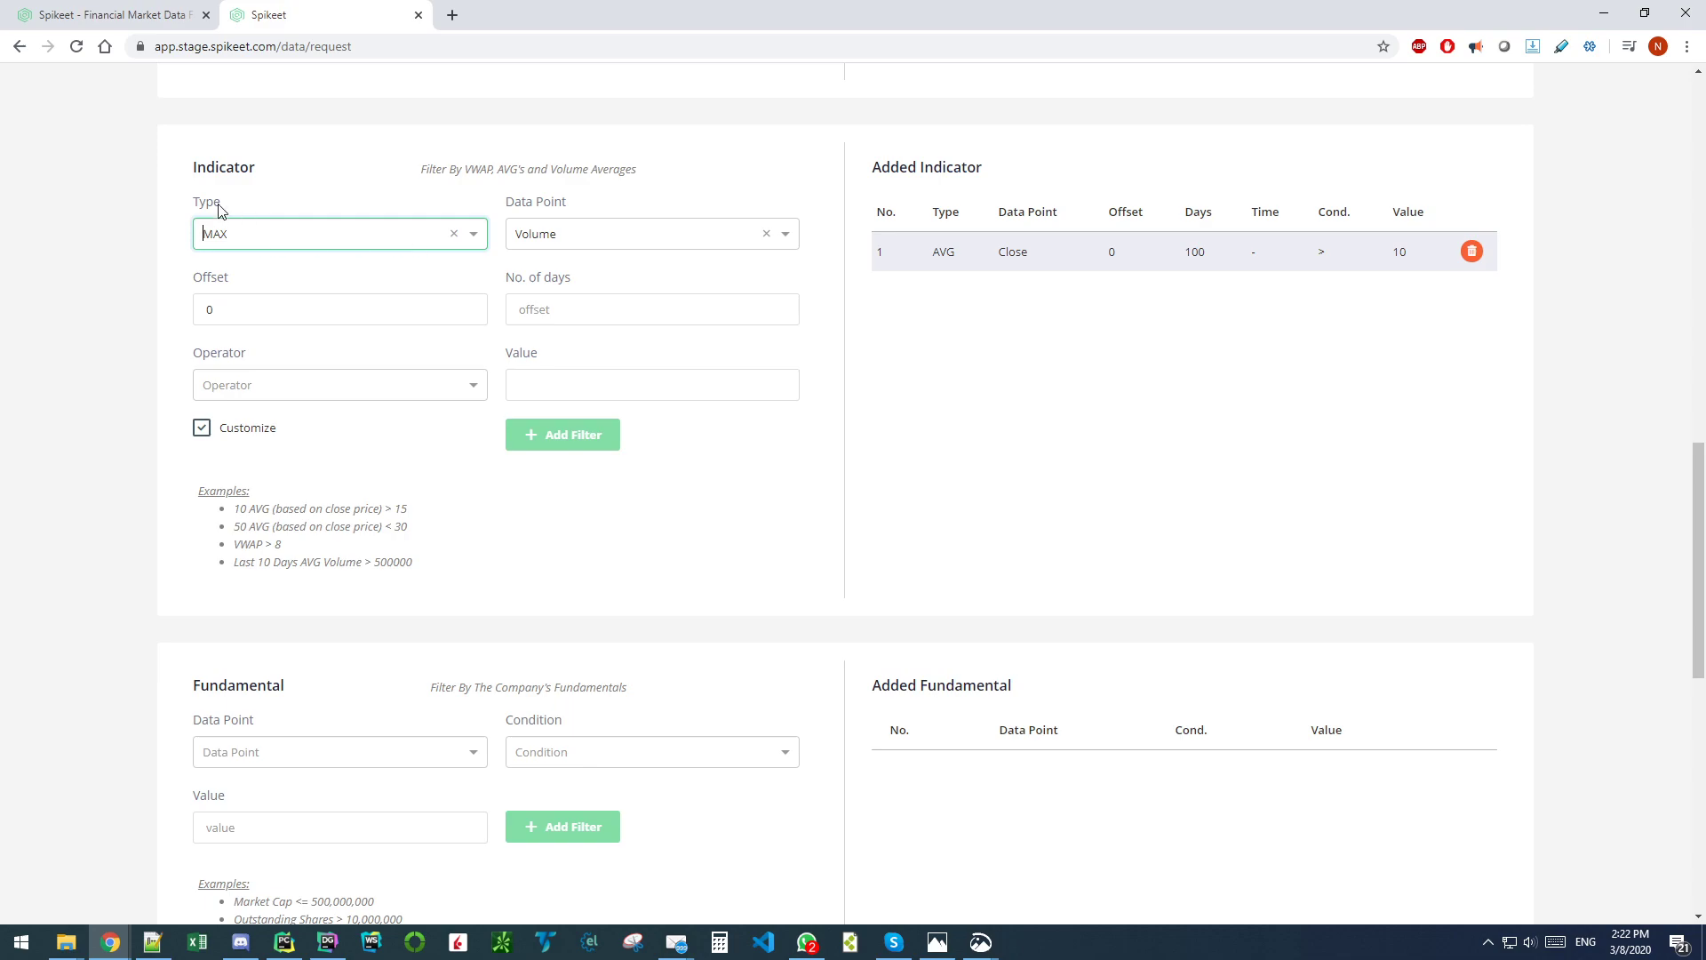
Step: Give the MAX Volume indicator filter 1000 days, the operator >= and the value 100, and add it to the request
{"action": "left_click", "coordinate": [582, 304]}
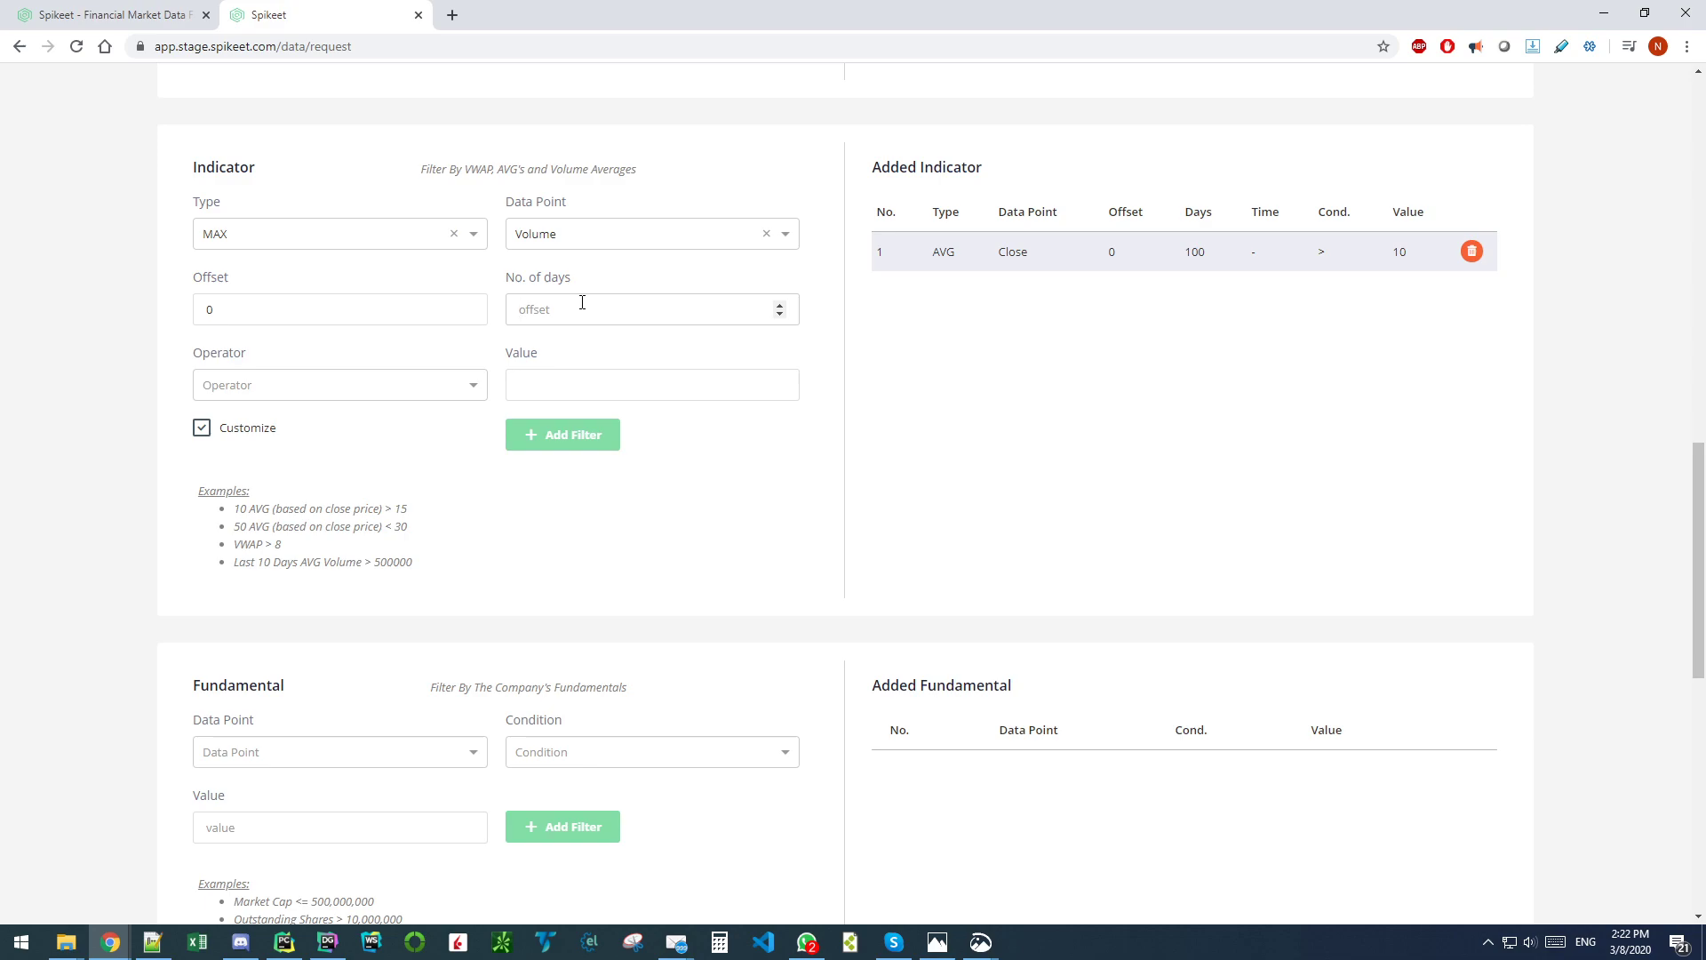
{"action": "type", "text": "10"}
{"action": "left_click", "coordinate": [236, 389]}
{"action": "left_click", "coordinate": [211, 503]}
{"action": "left_click", "coordinate": [589, 384]}
{"action": "type", "text": "100"}
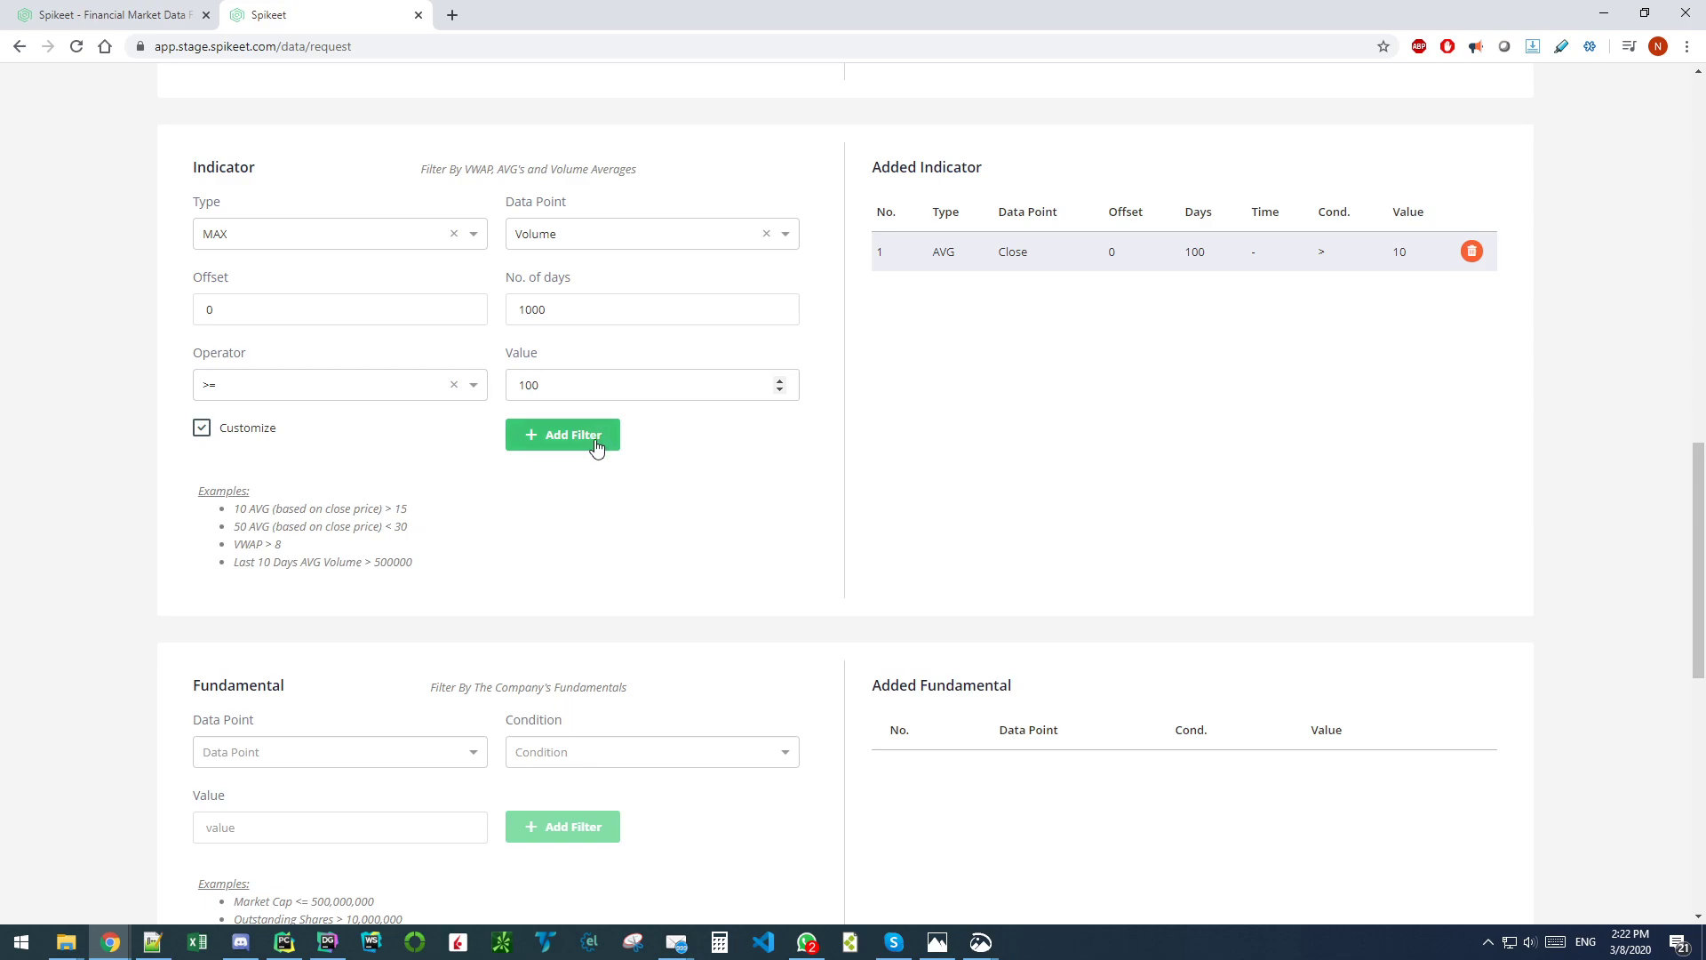
{"action": "left_click", "coordinate": [592, 437]}
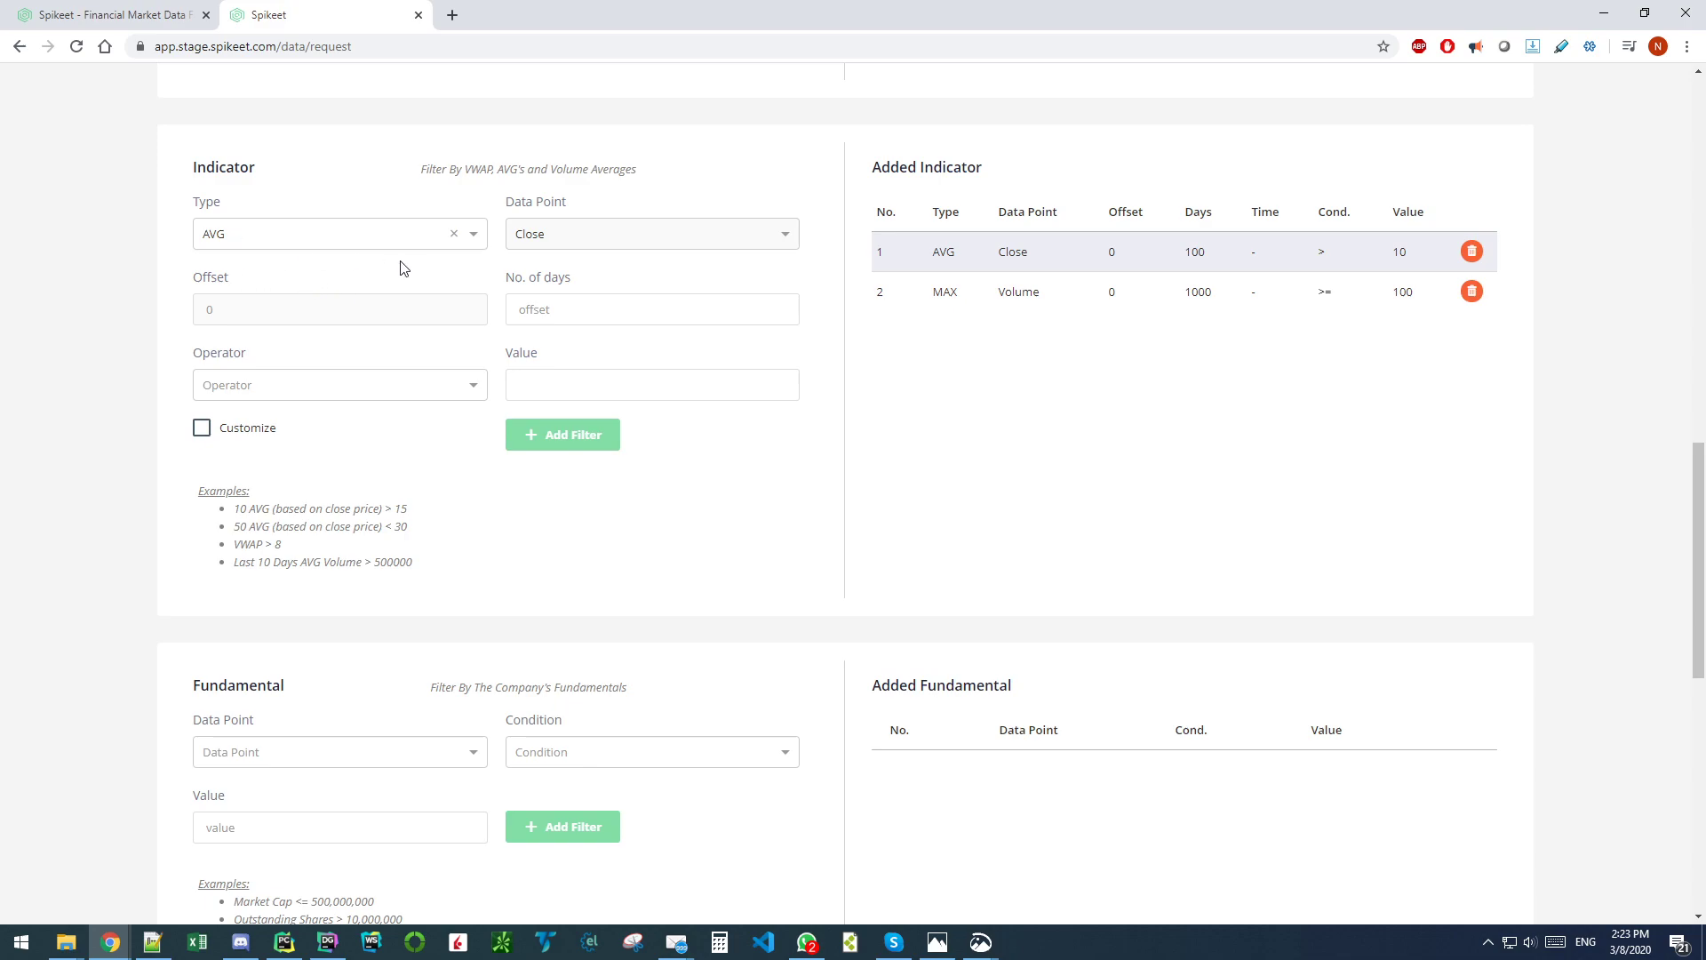
Step: Prepare a VWAP indicator filter with start time 04:00 AM and end time 09:29 AM
{"action": "left_click", "coordinate": [393, 233]}
{"action": "left_click", "coordinate": [324, 392]}
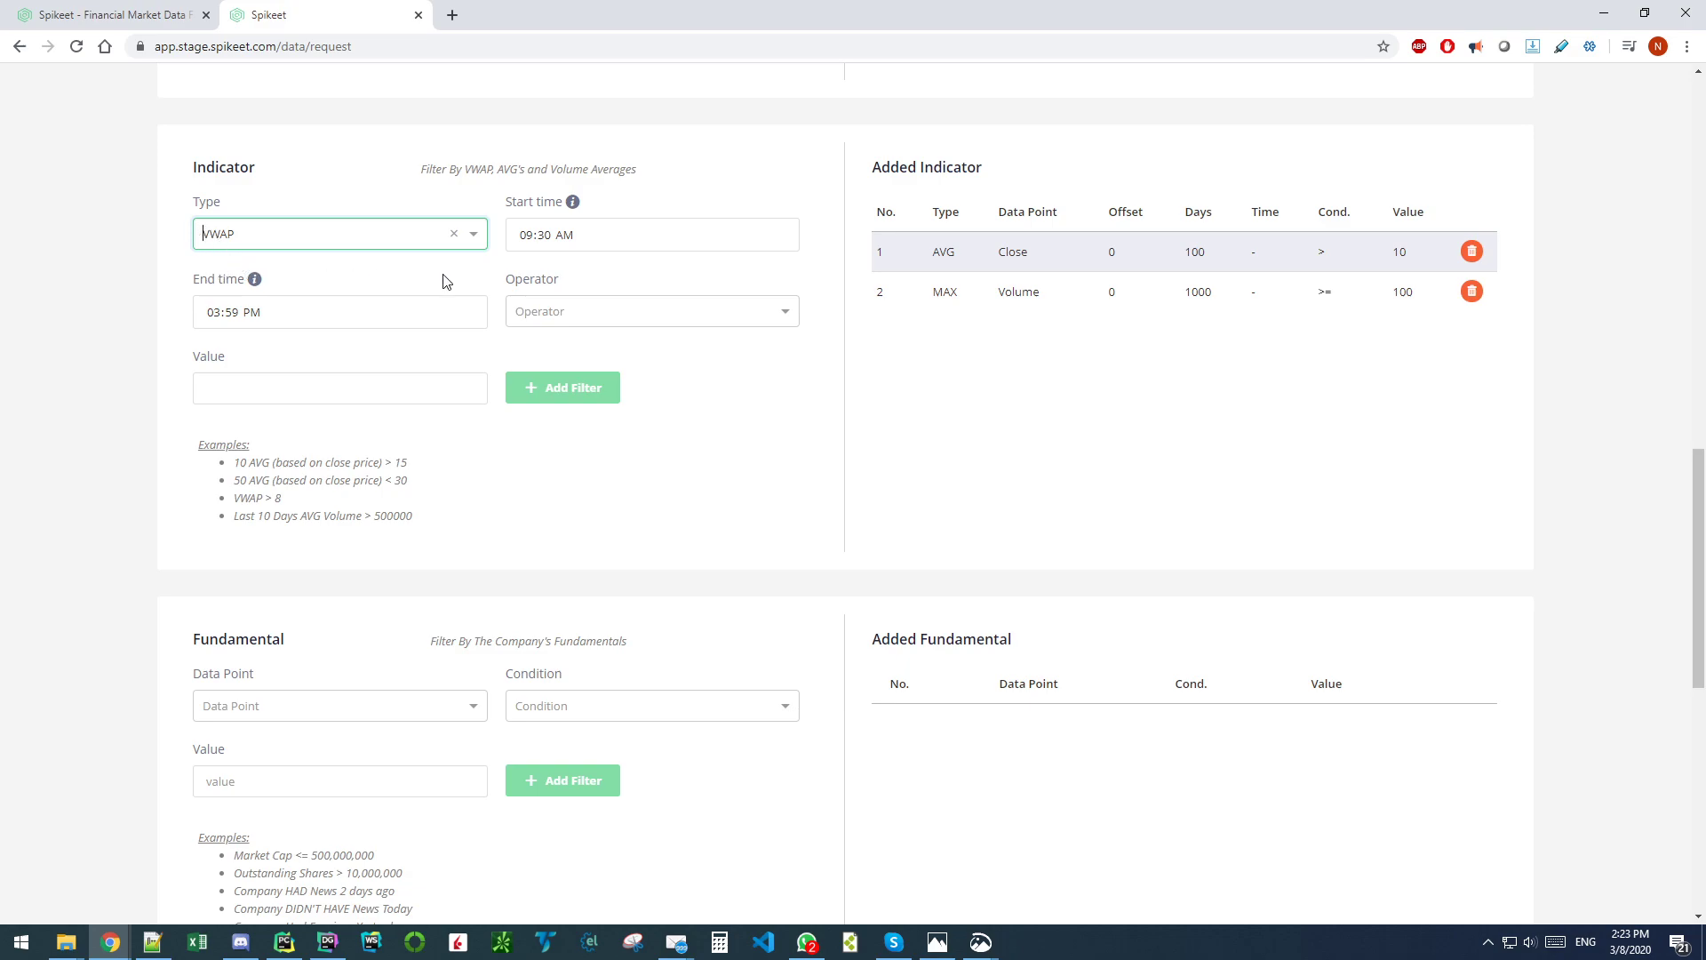
{"action": "left_click", "coordinate": [532, 241]}
{"action": "type", "text": "04:00"}
{"action": "left_click", "coordinate": [211, 318]}
{"action": "type", "text": "929"}
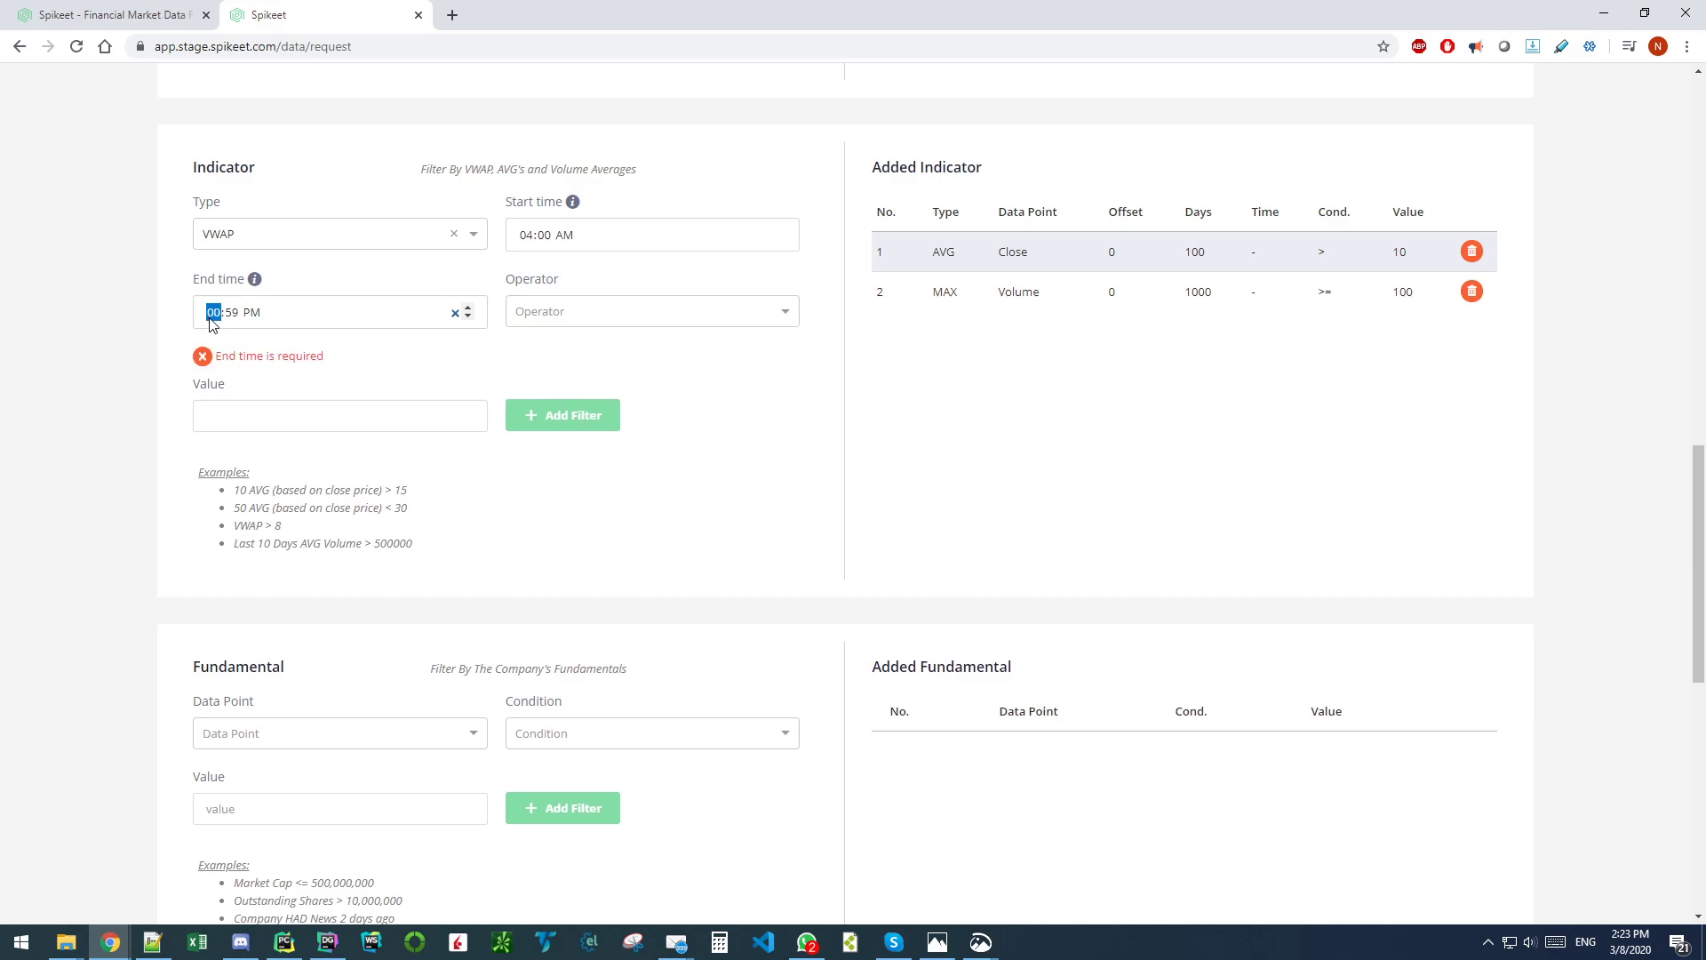
{"action": "left_click", "coordinate": [468, 315]}
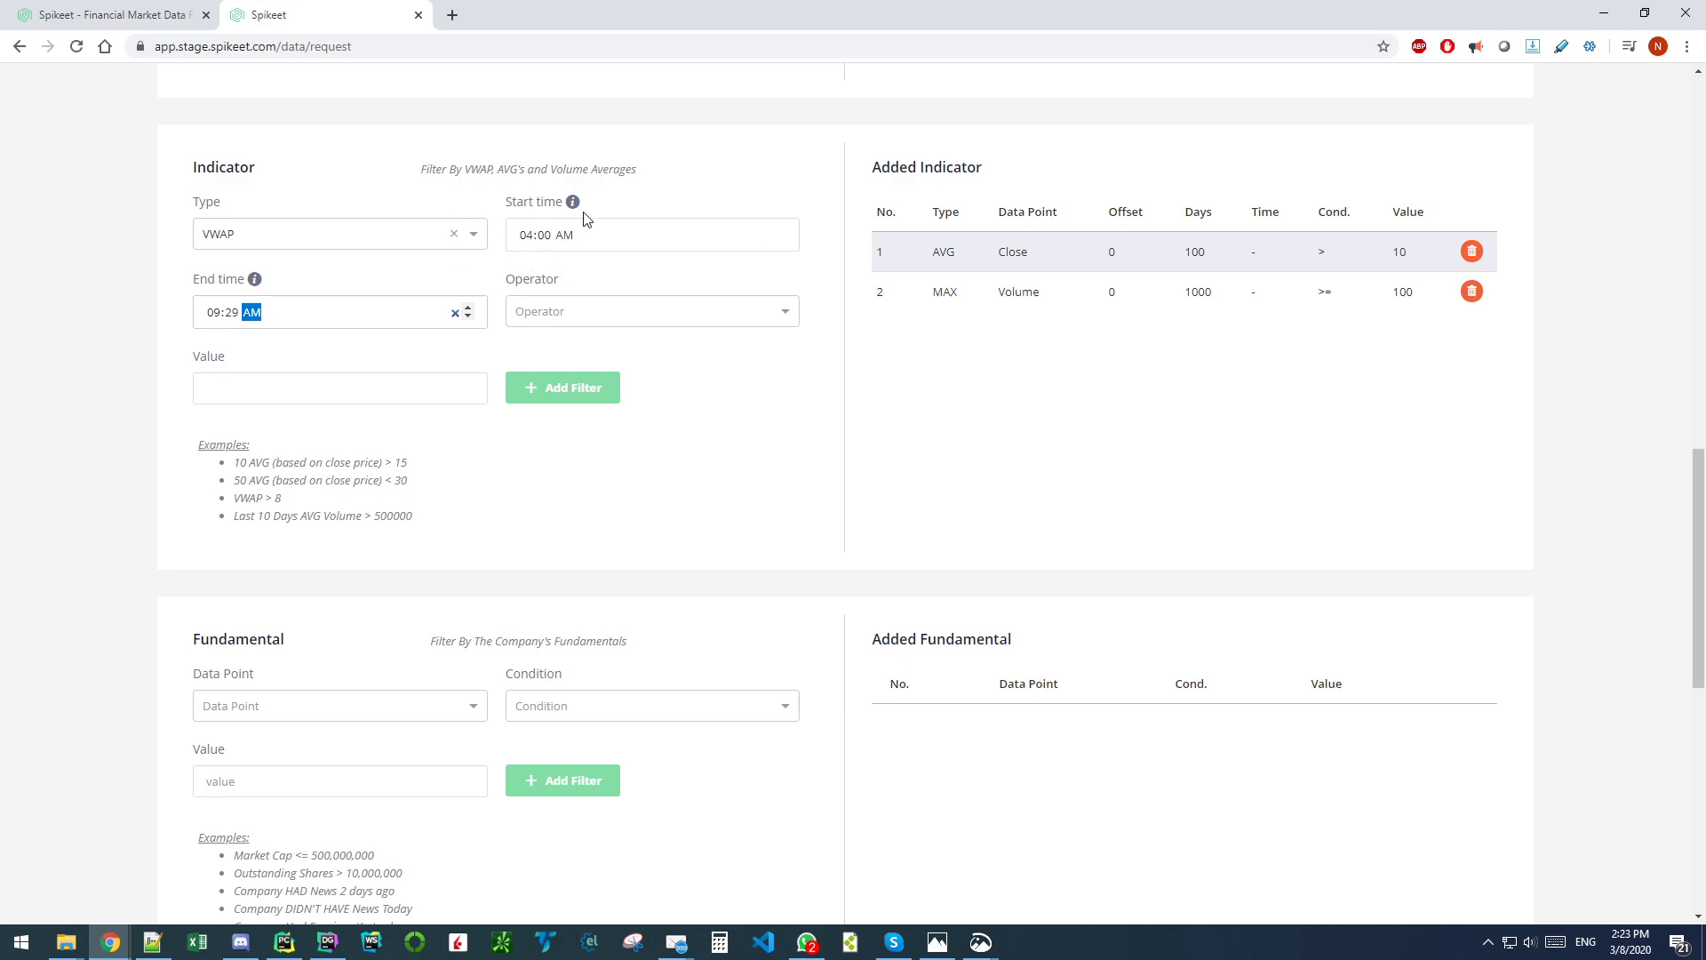
Step: Give the VWAP indicator filter the operator > and the value 8, and add it to the request
{"action": "left_click", "coordinate": [576, 313]}
{"action": "left_click", "coordinate": [538, 391]}
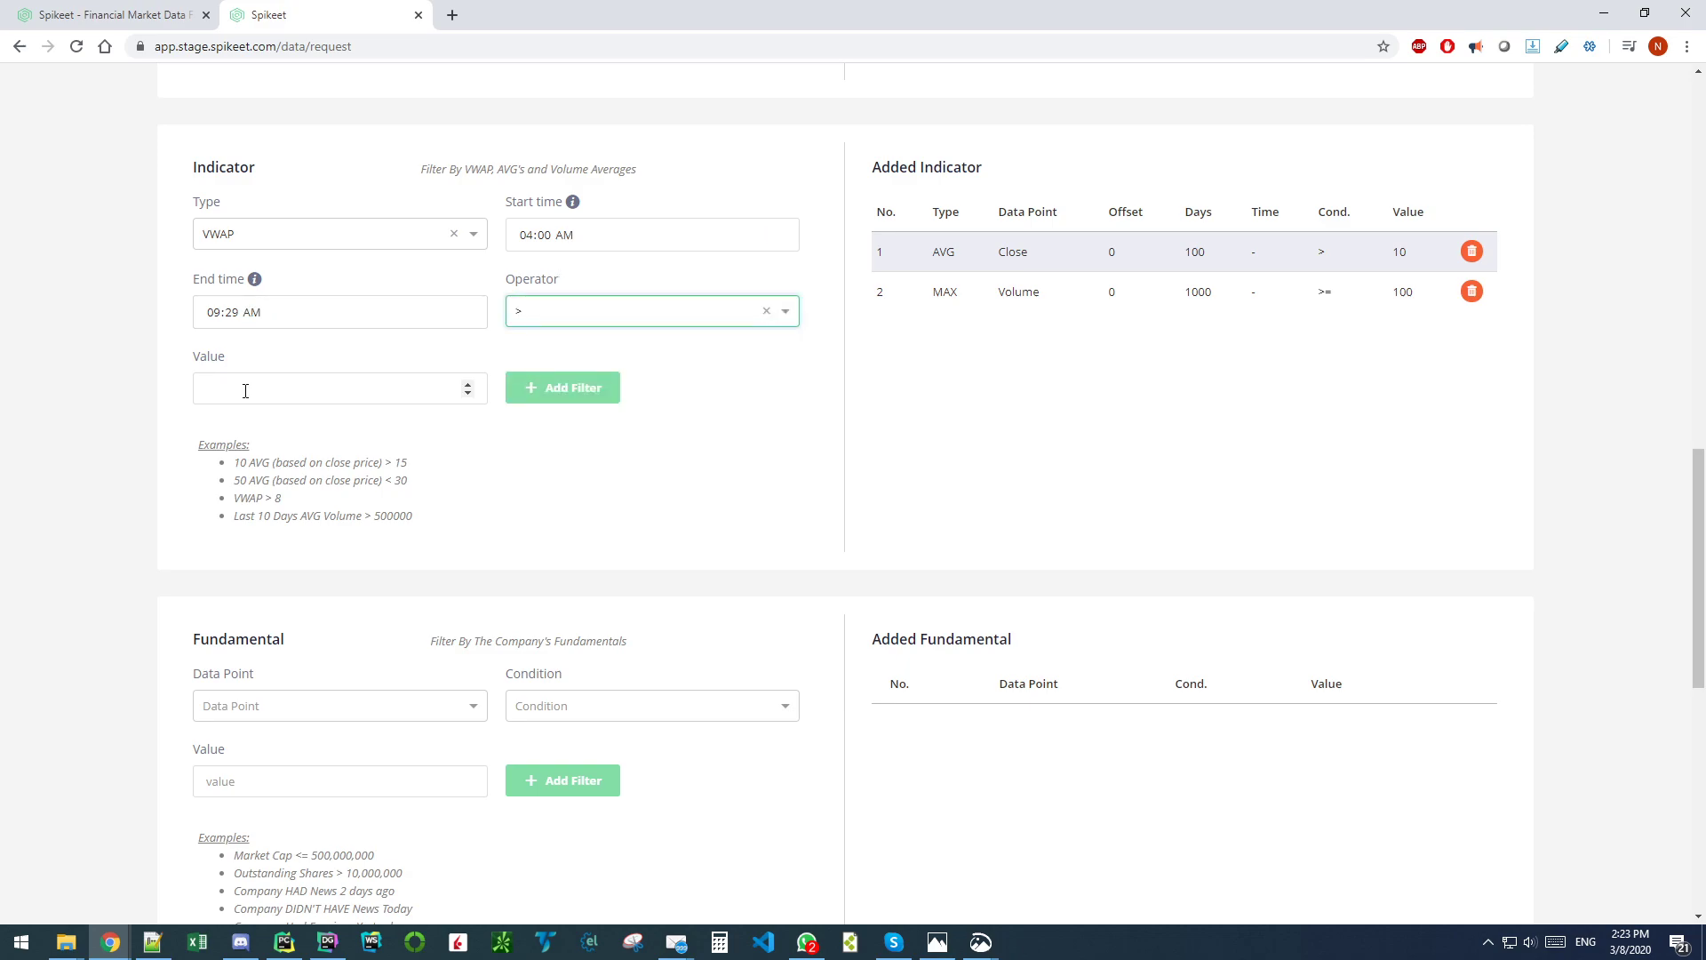
{"action": "left_click", "coordinate": [207, 382]}
{"action": "type", "text": "8"}
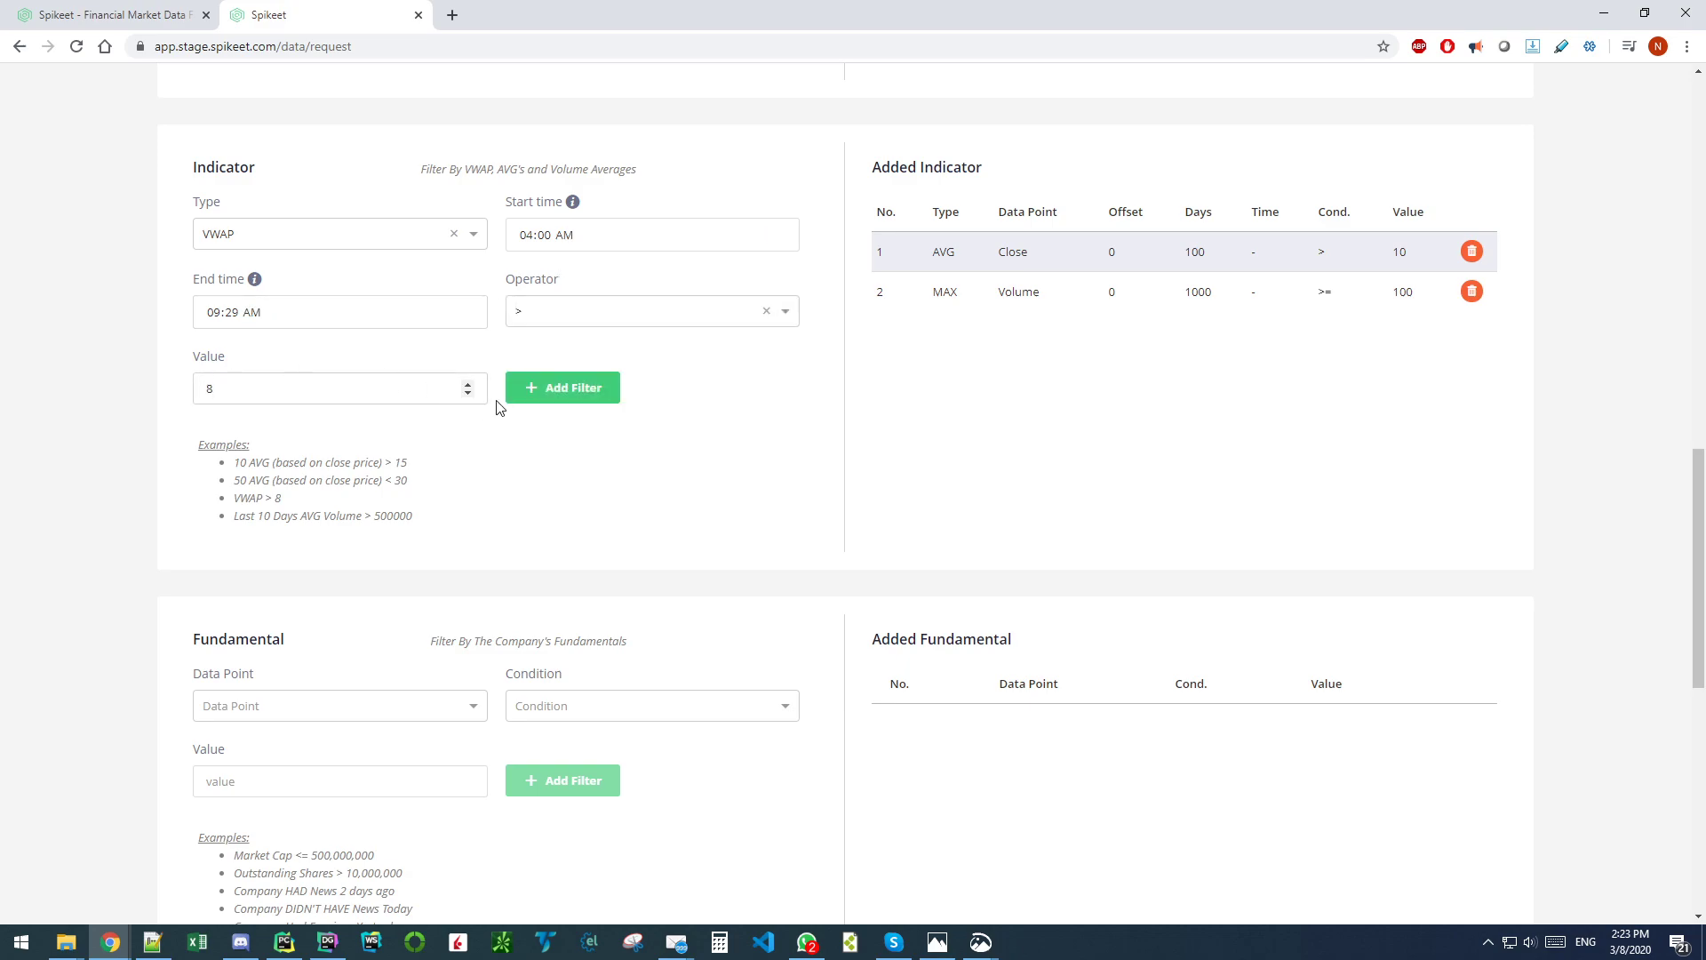
{"action": "left_click", "coordinate": [547, 389]}
Step: Add a fundamental filter for companies that HAD News, leaving the number of days at 0
{"action": "scroll", "coordinate": [1001, 359], "scroll_direction": "down", "scroll_amount": 1}
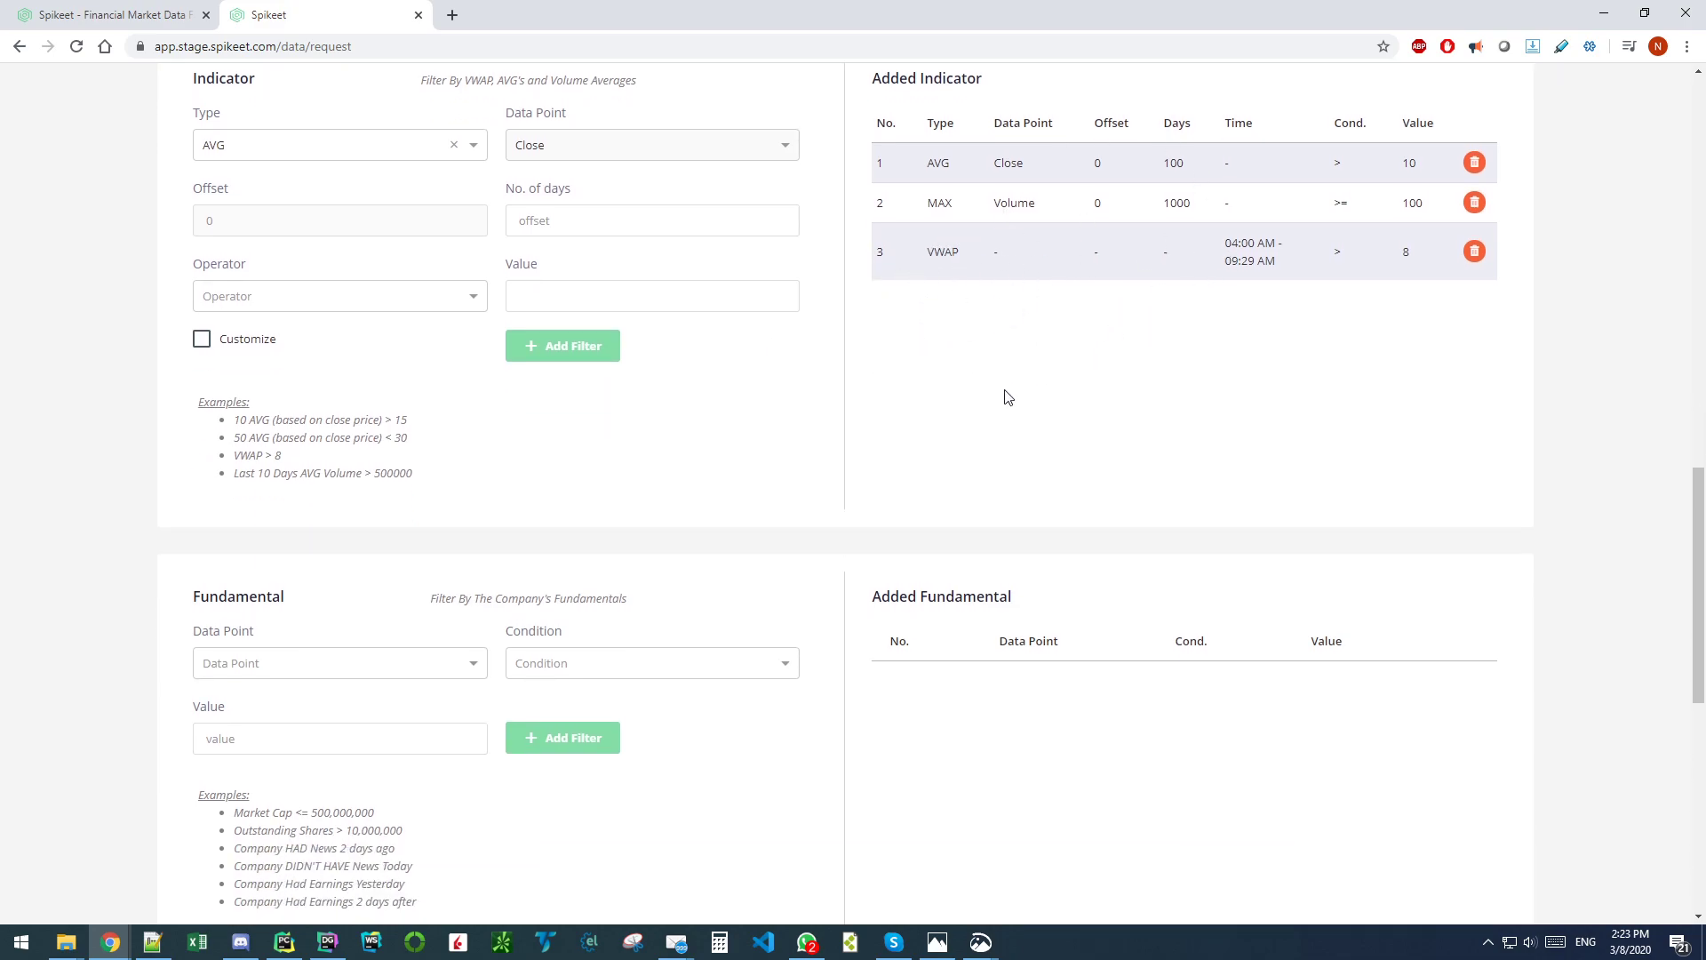
{"action": "scroll", "coordinate": [978, 398], "scroll_direction": "up", "scroll_amount": 3}
{"action": "scroll", "coordinate": [868, 400], "scroll_direction": "down", "scroll_amount": 5}
{"action": "scroll", "coordinate": [870, 407], "scroll_direction": "down", "scroll_amount": 2}
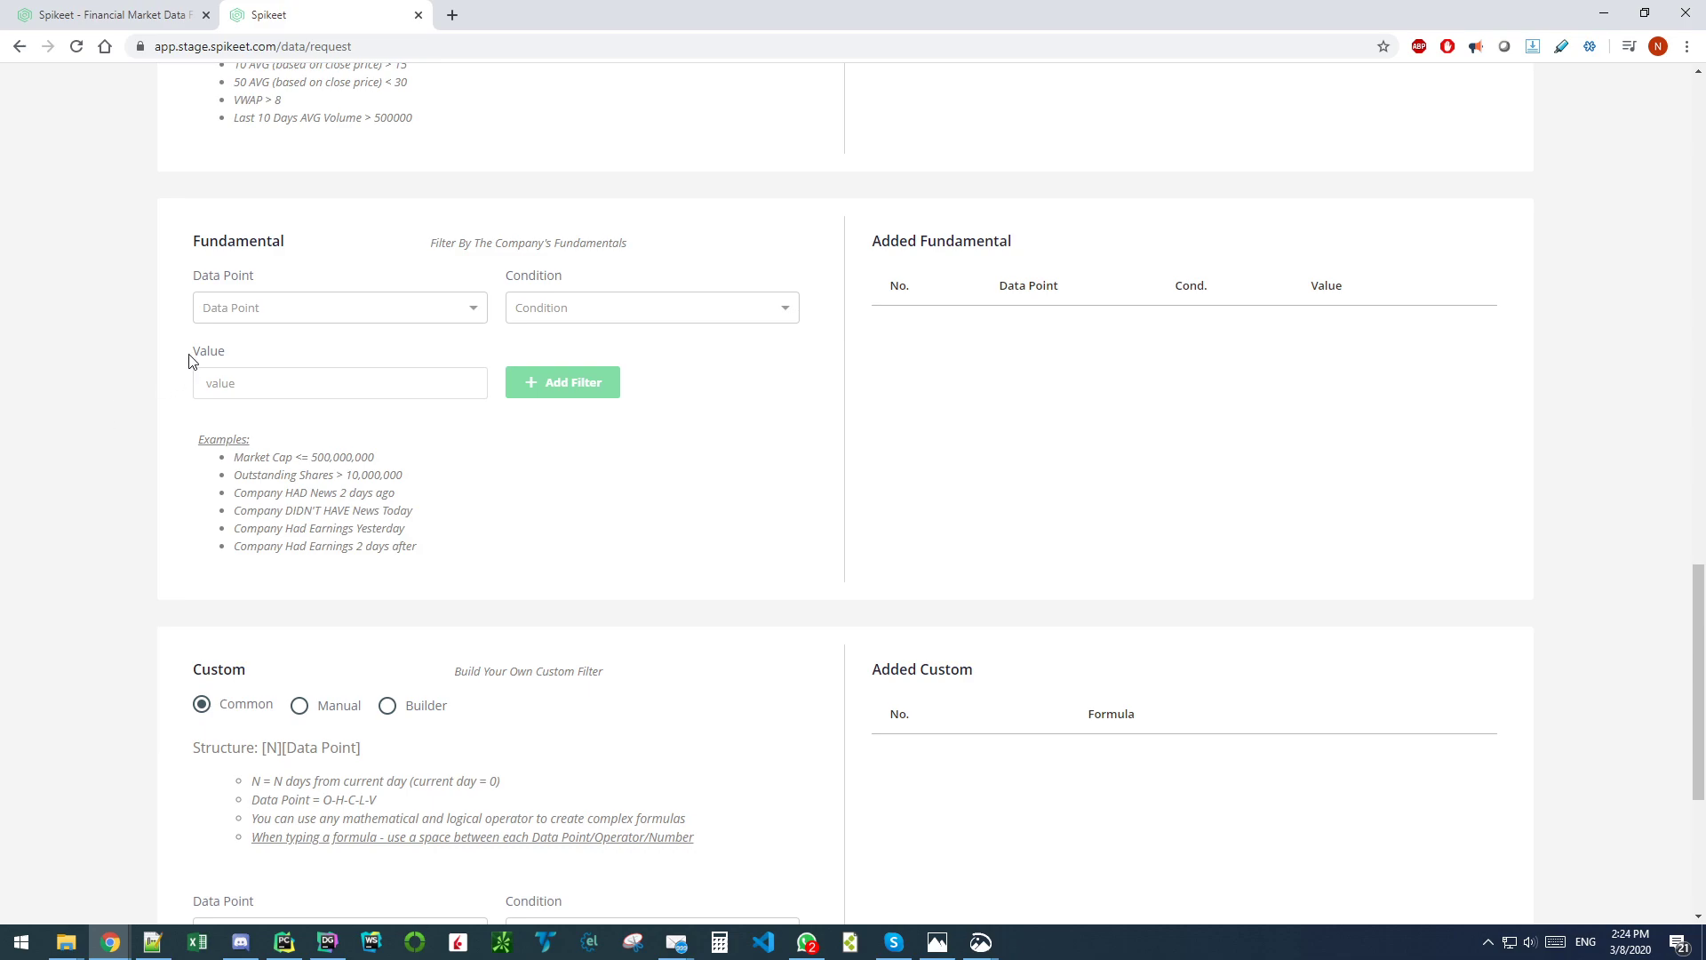
{"action": "left_click", "coordinate": [240, 311]}
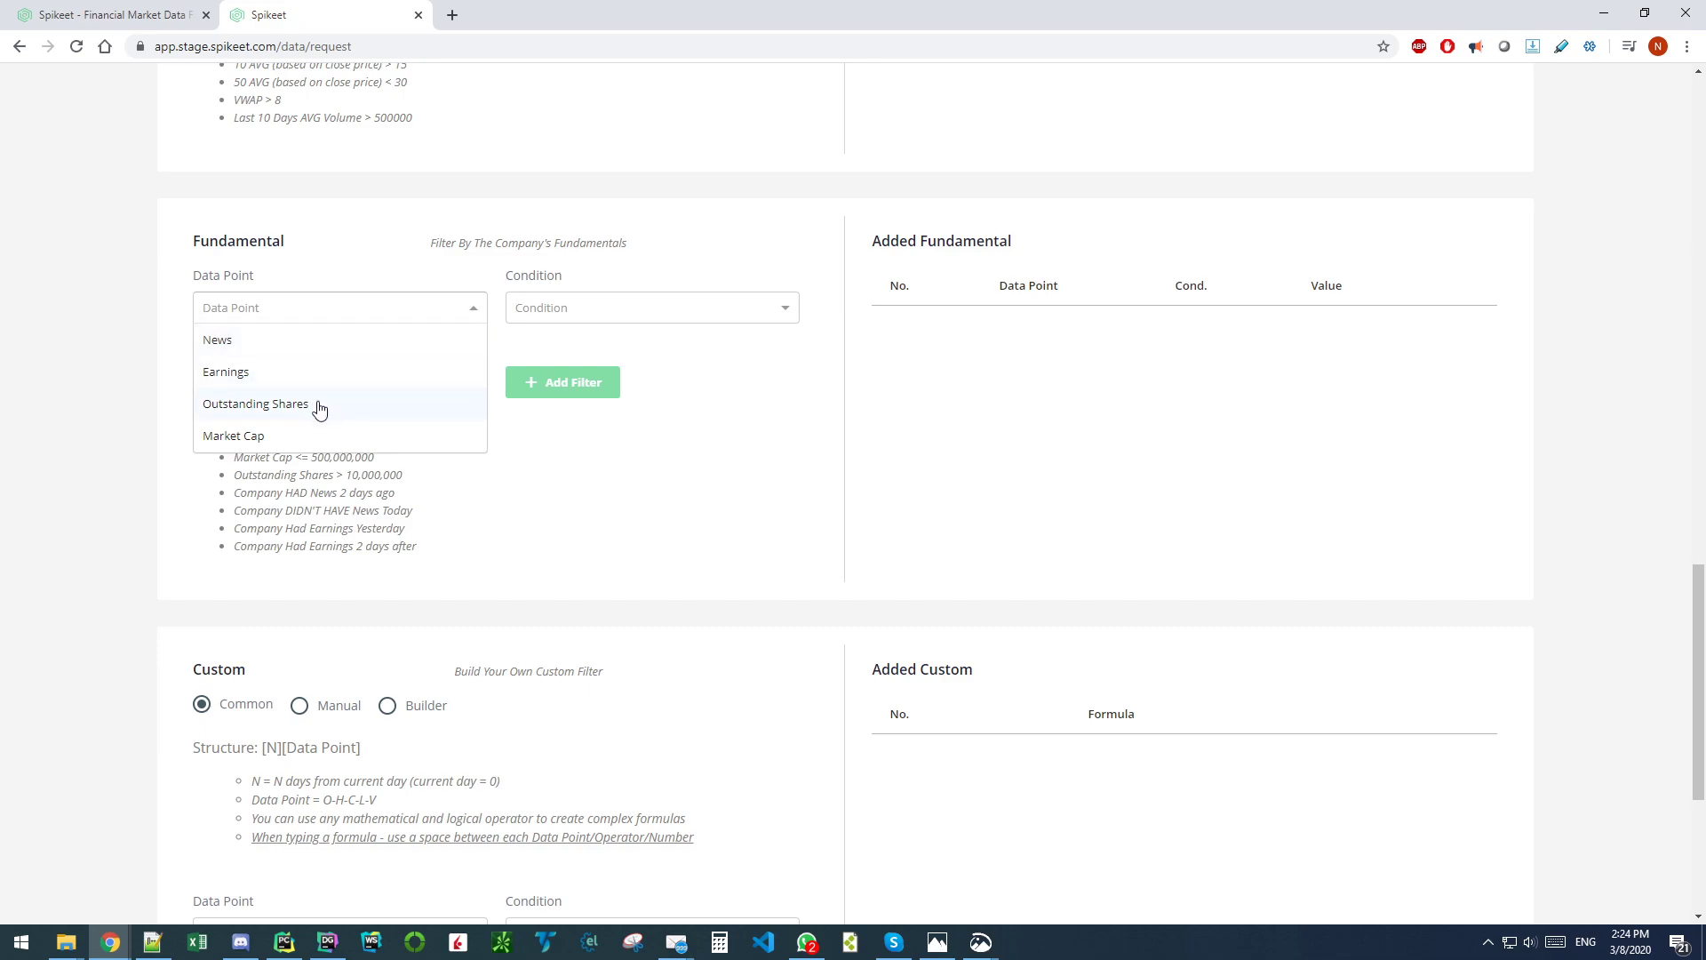
{"action": "left_click", "coordinate": [267, 435]}
{"action": "left_click", "coordinate": [261, 320]}
{"action": "left_click", "coordinate": [252, 340]}
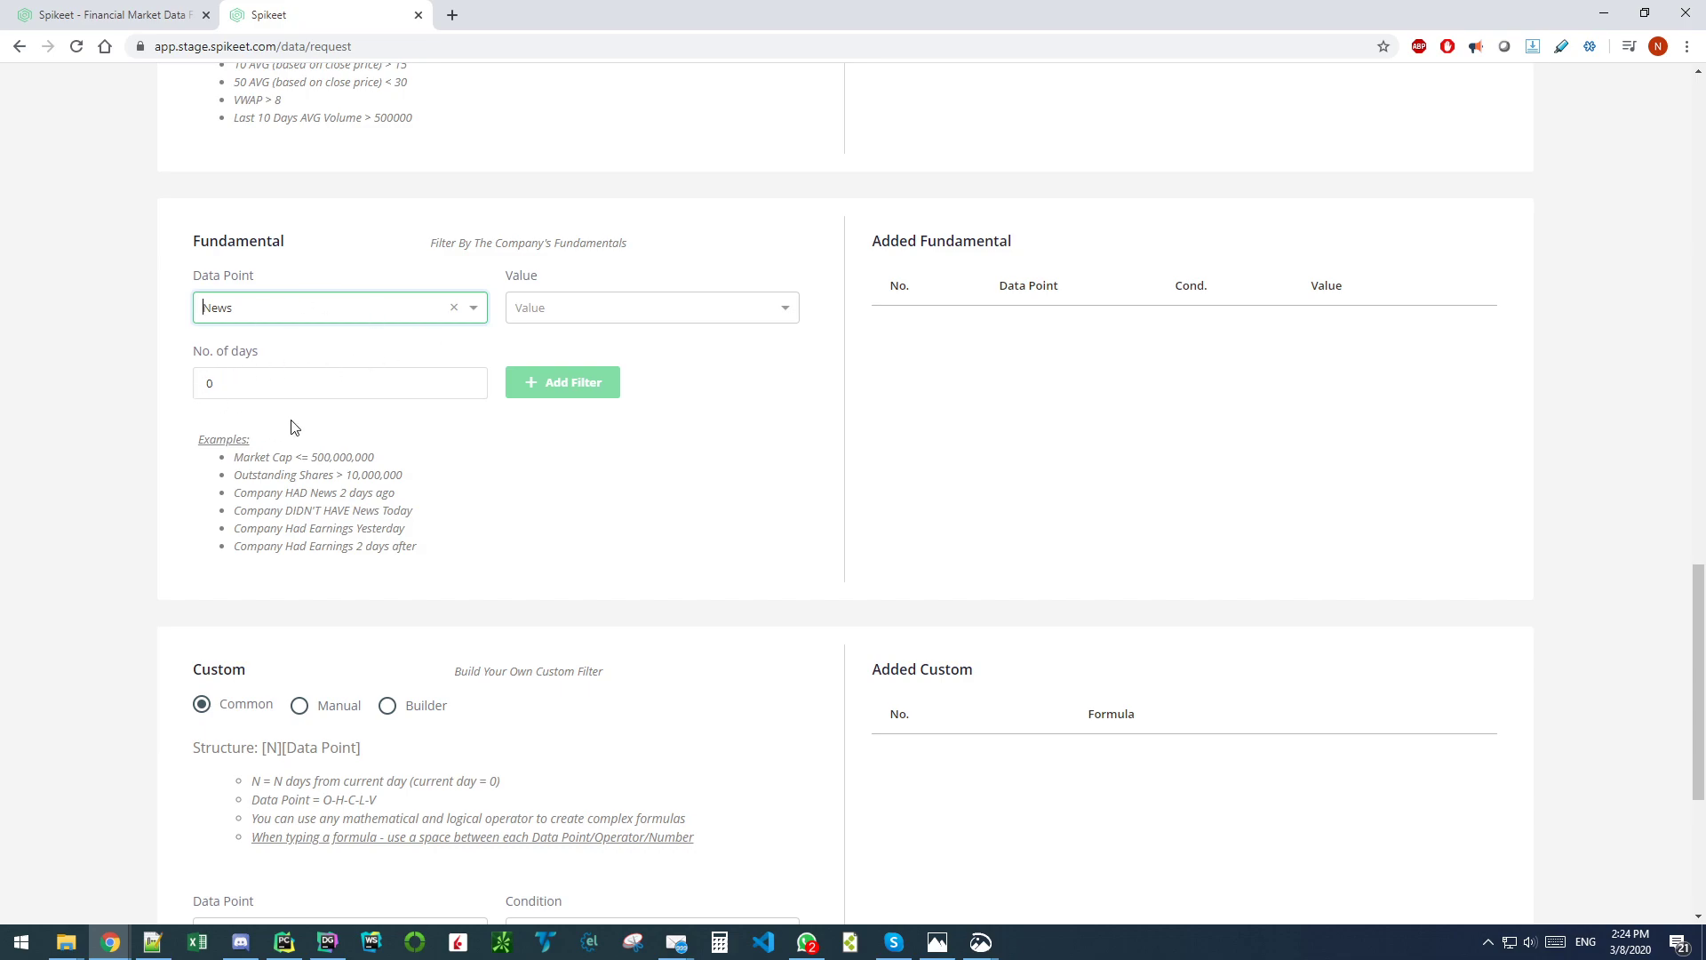
{"action": "left_click", "coordinate": [763, 307]}
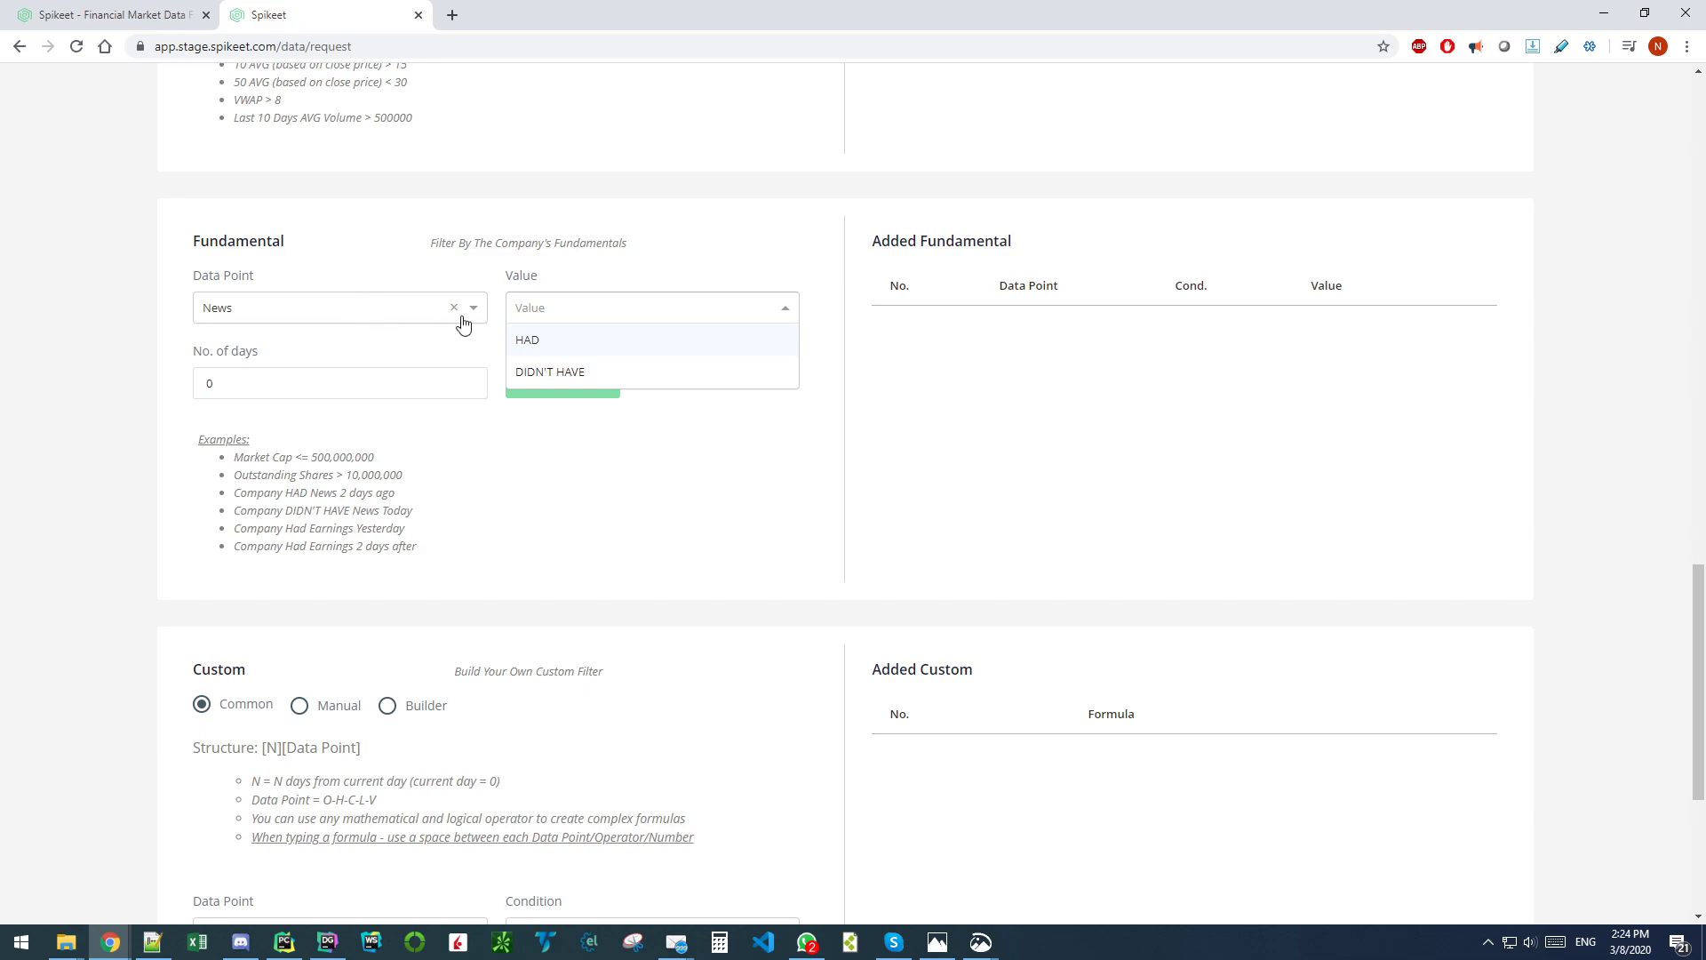
{"action": "left_click", "coordinate": [619, 340]}
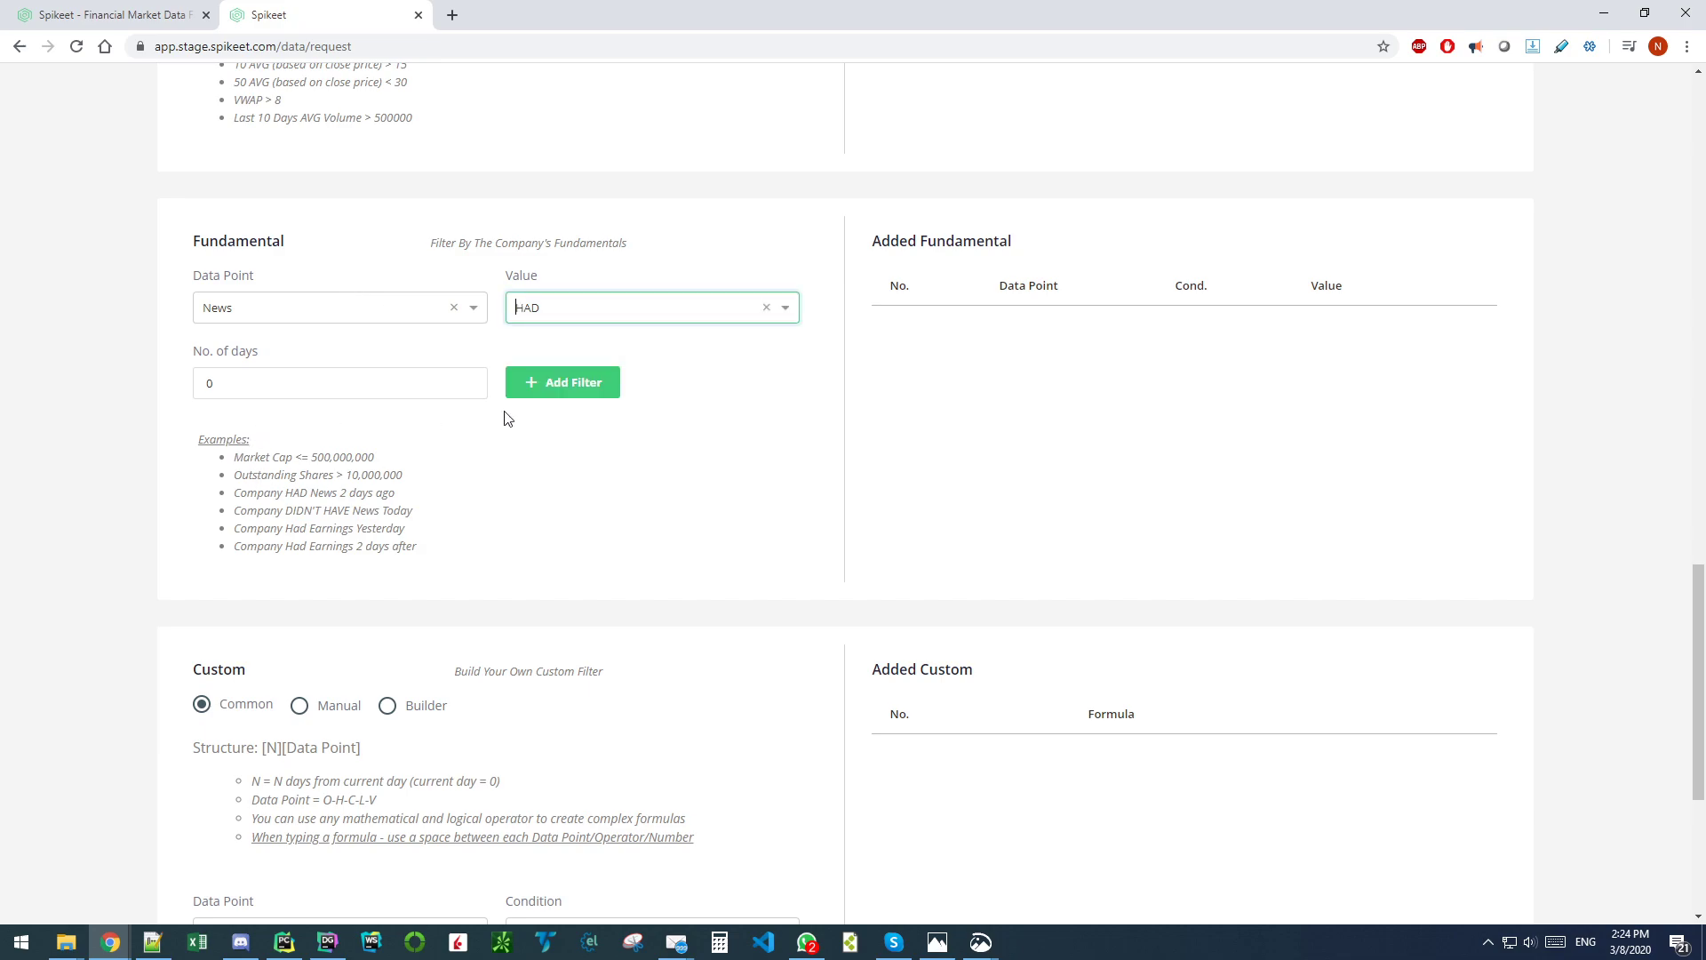
{"action": "left_click", "coordinate": [545, 396]}
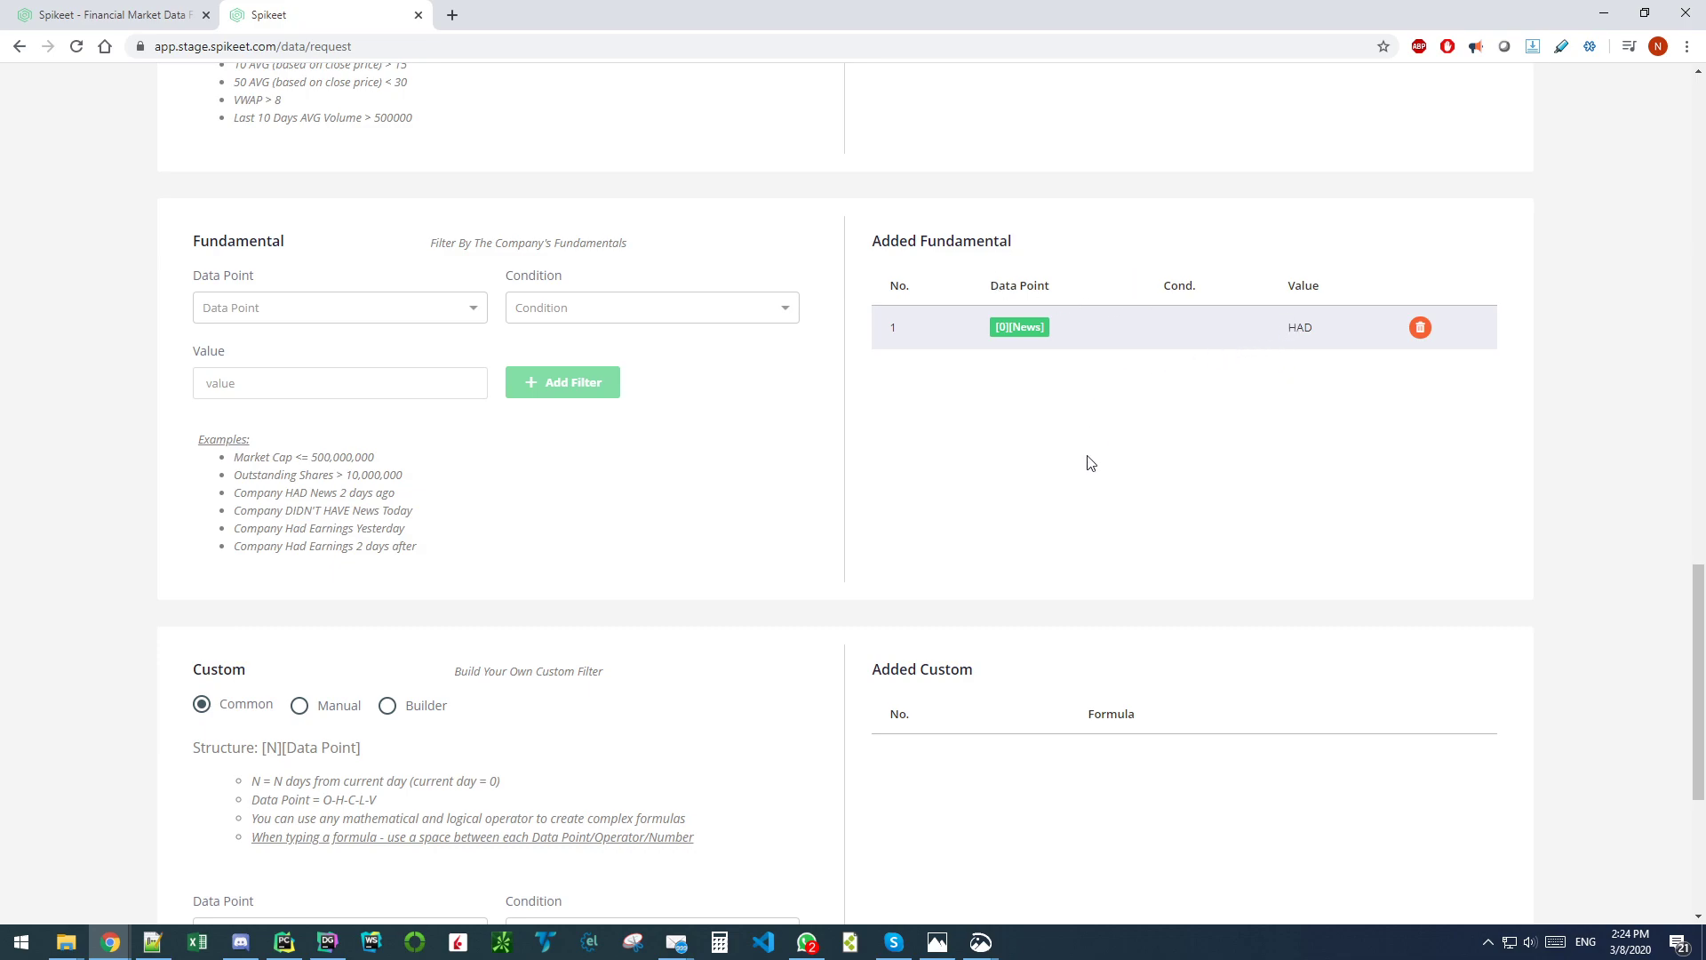
Step: Add a second fundamental News filter with the value HAD and the number of days set to -1
{"action": "left_click", "coordinate": [285, 312]}
{"action": "left_click", "coordinate": [263, 342]}
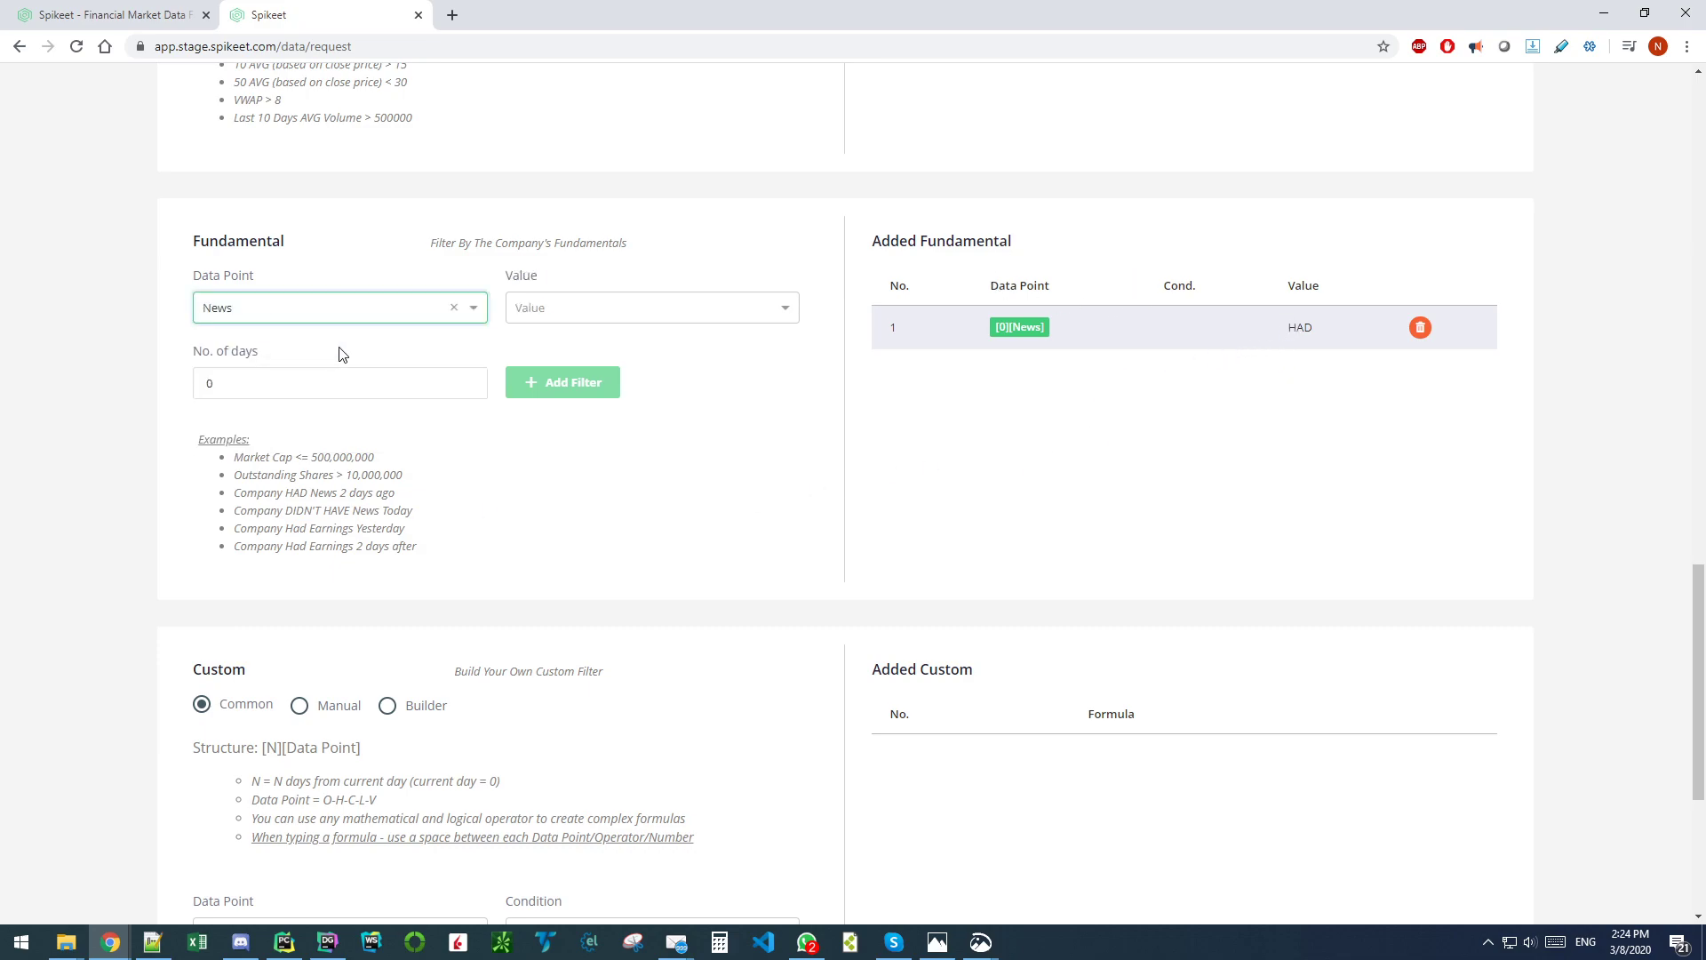
{"action": "double_click", "coordinate": [317, 385]}
{"action": "type", "text": "-1"}
{"action": "left_click", "coordinate": [609, 307]}
{"action": "left_click", "coordinate": [576, 345]}
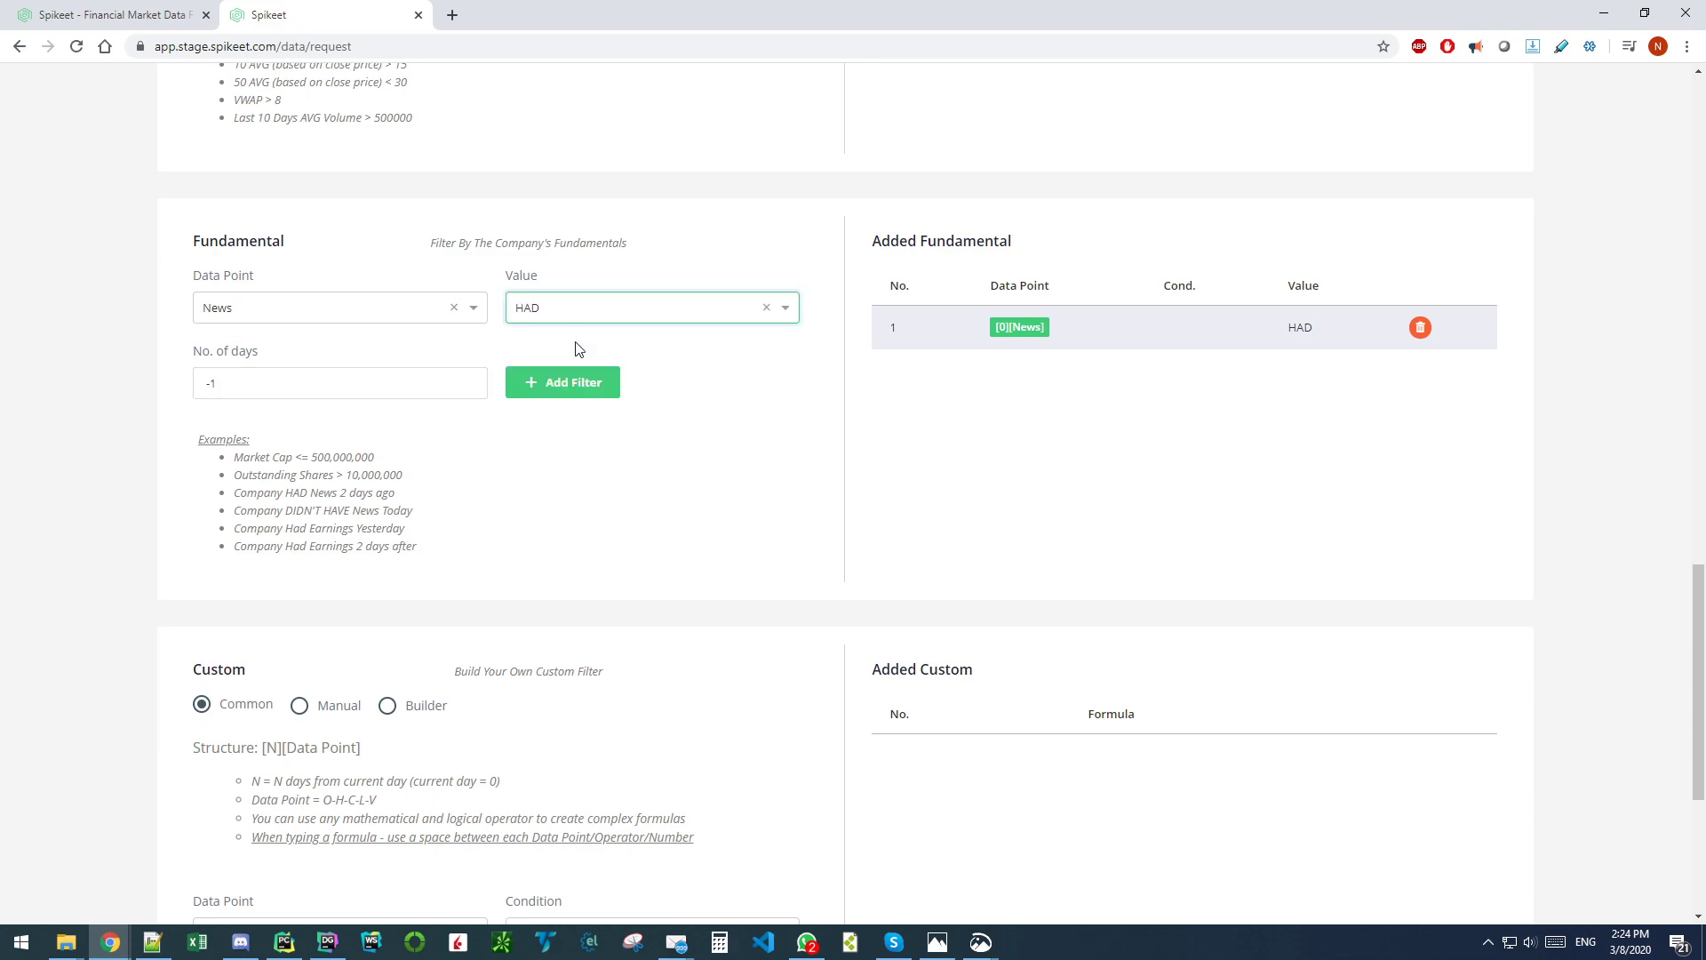
{"action": "left_click", "coordinate": [588, 389]}
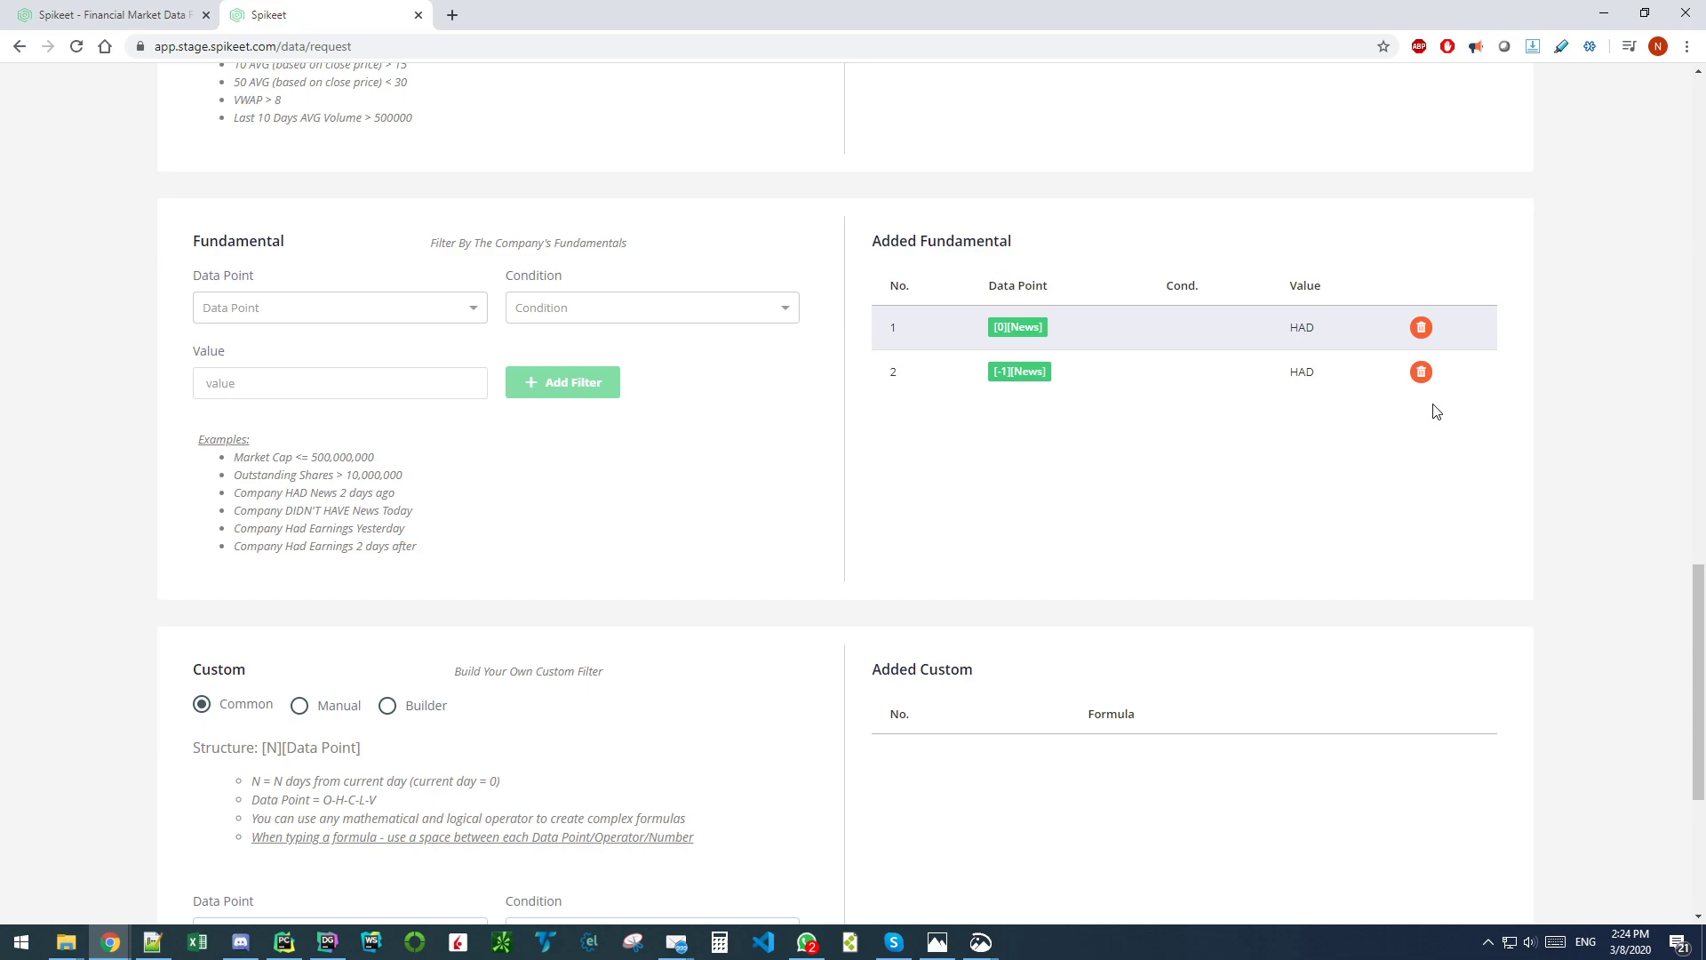
Step: Add a fundamental Earnings filter with the value HAD and the number of days set to 0
{"action": "left_click", "coordinate": [283, 318]}
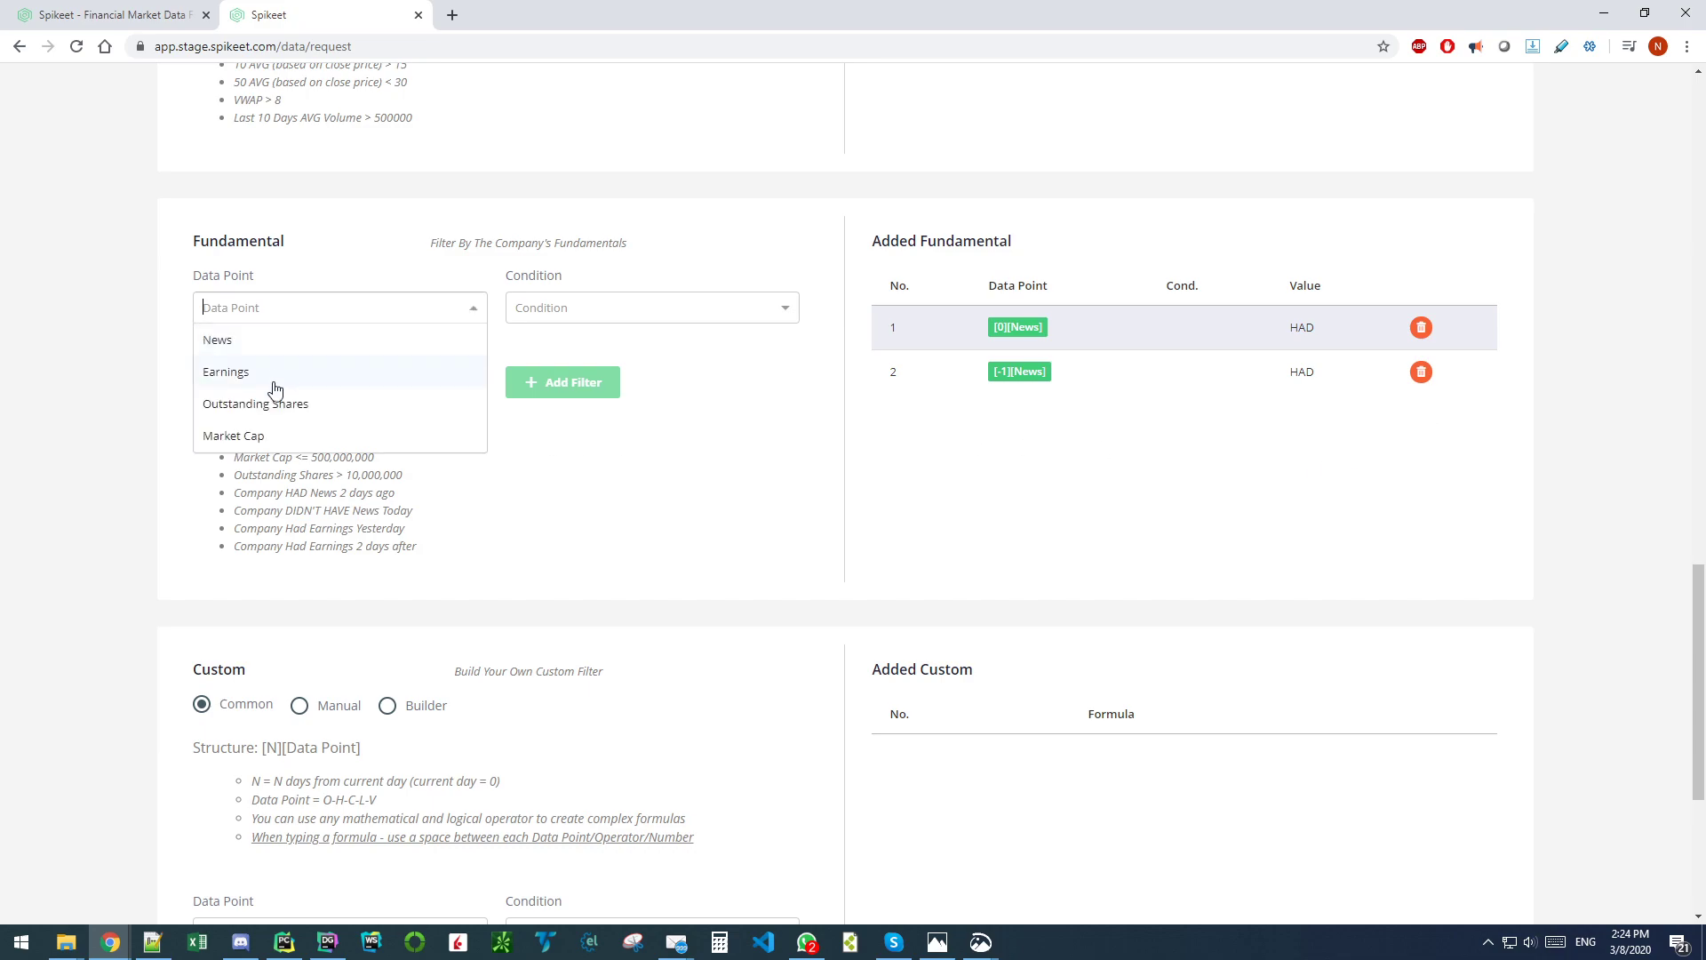
{"action": "left_click", "coordinate": [277, 382]}
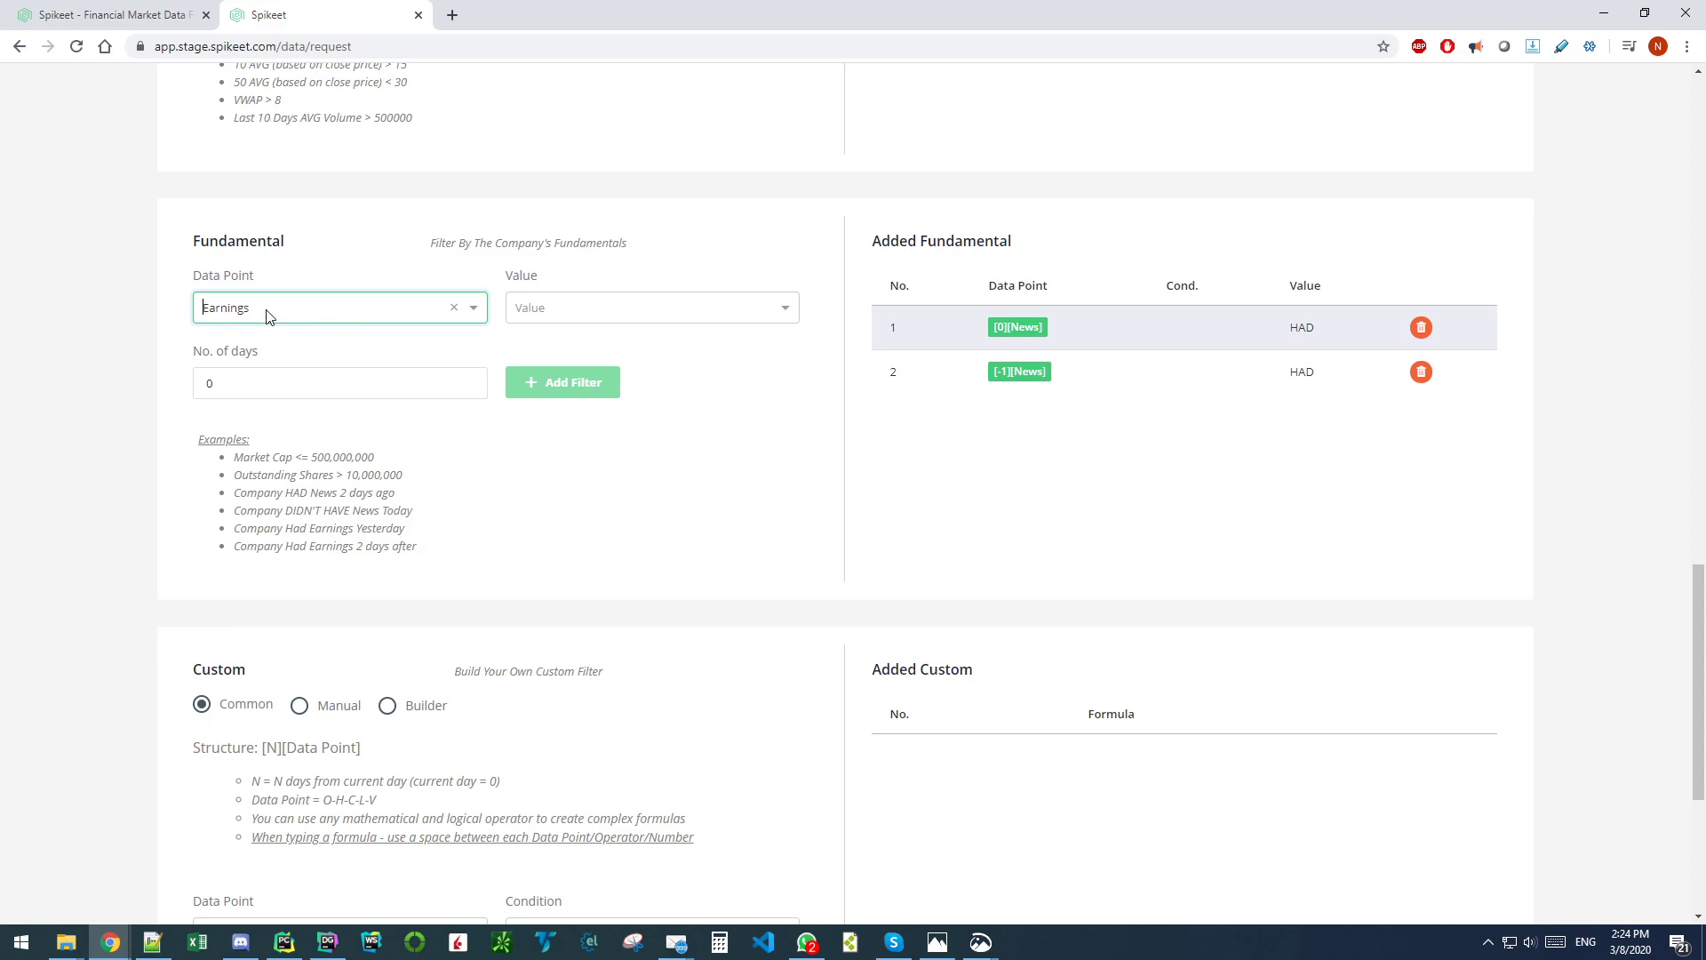
{"action": "left_click", "coordinate": [537, 319]}
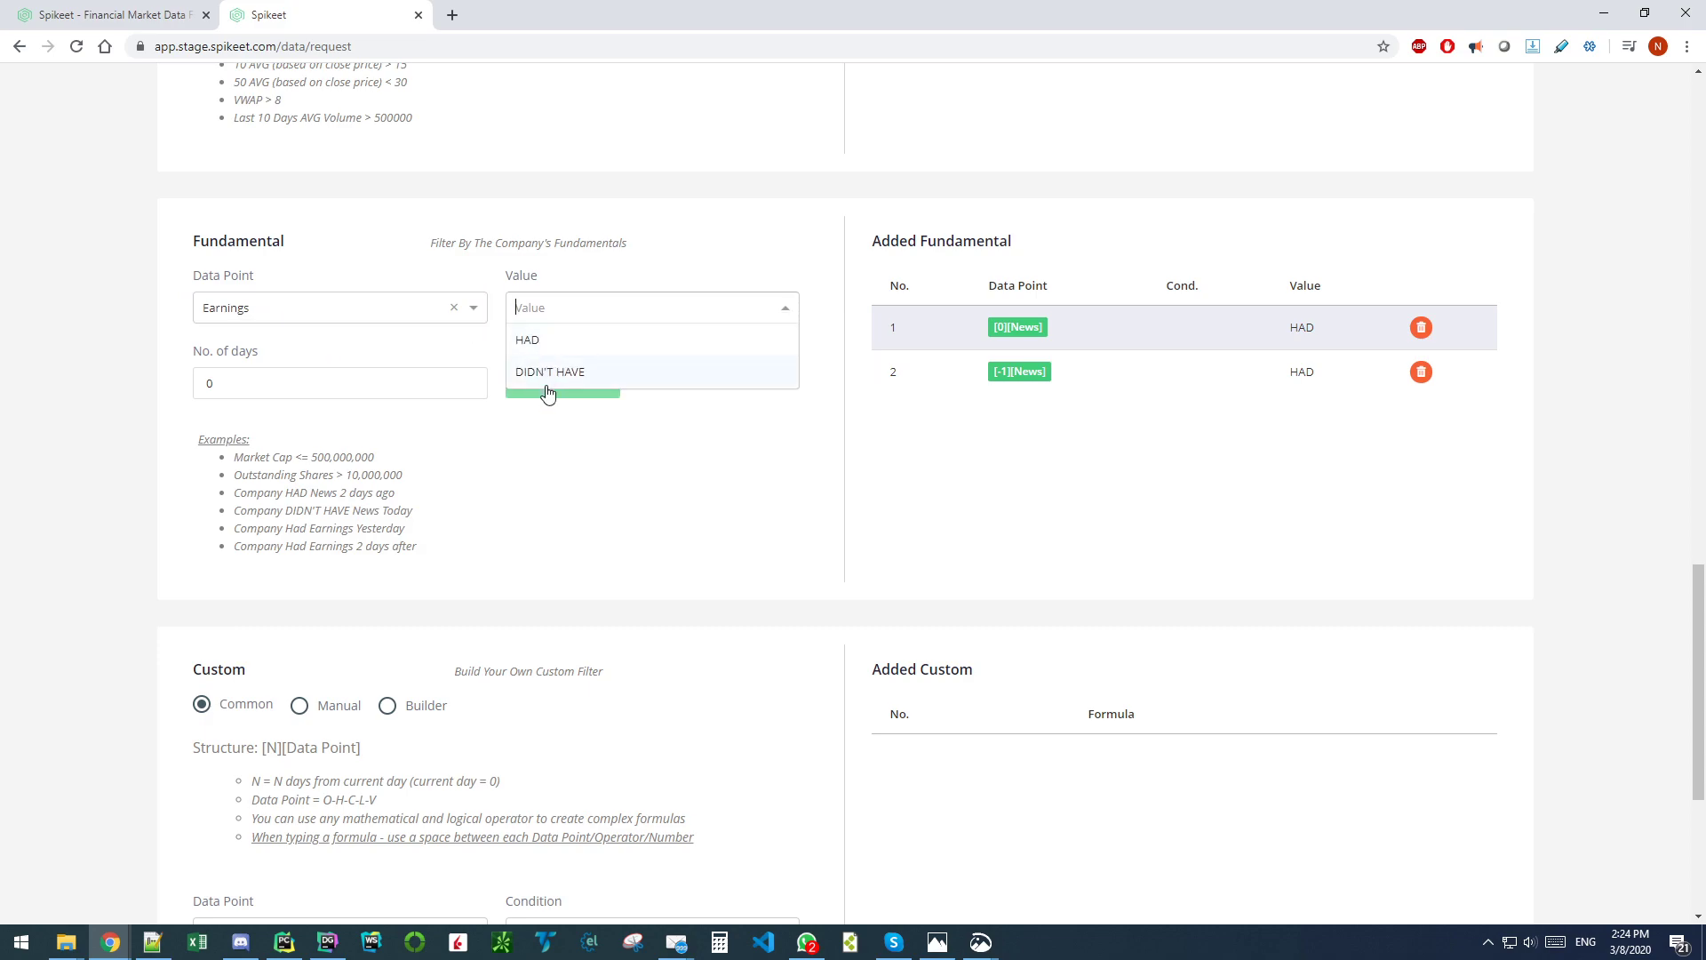
{"action": "left_click", "coordinate": [538, 340]}
{"action": "left_click_drag", "start_coordinate": [258, 383], "coordinate": [121, 393]}
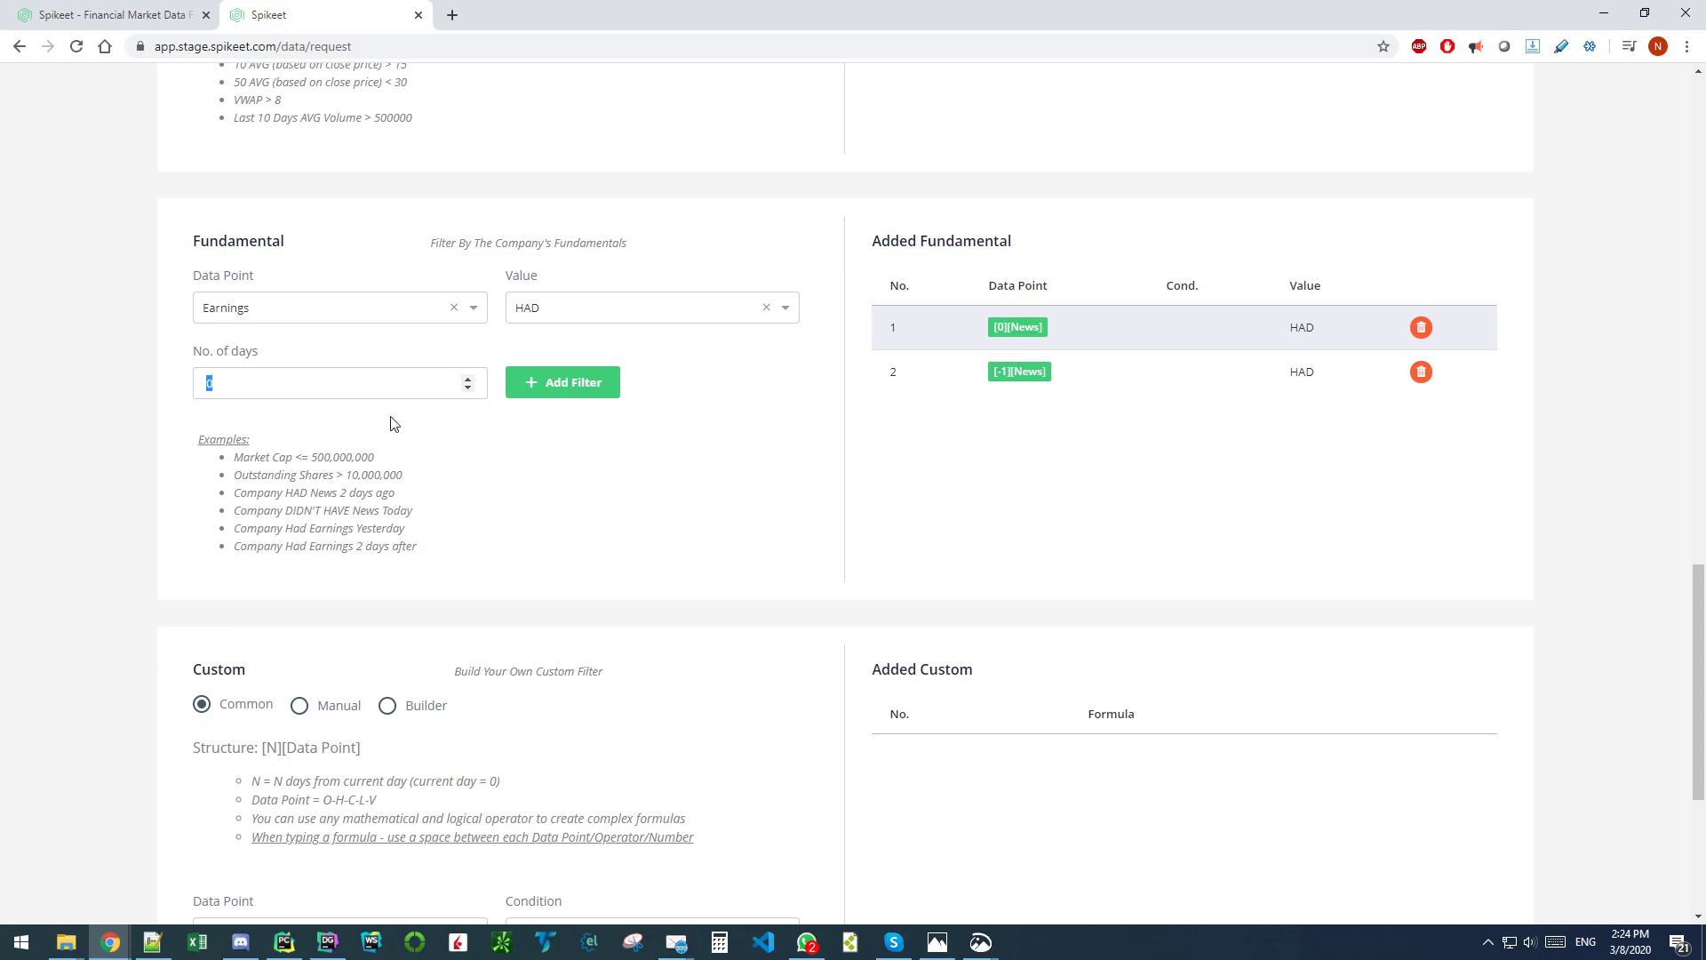
{"action": "type", "text": "-1"}
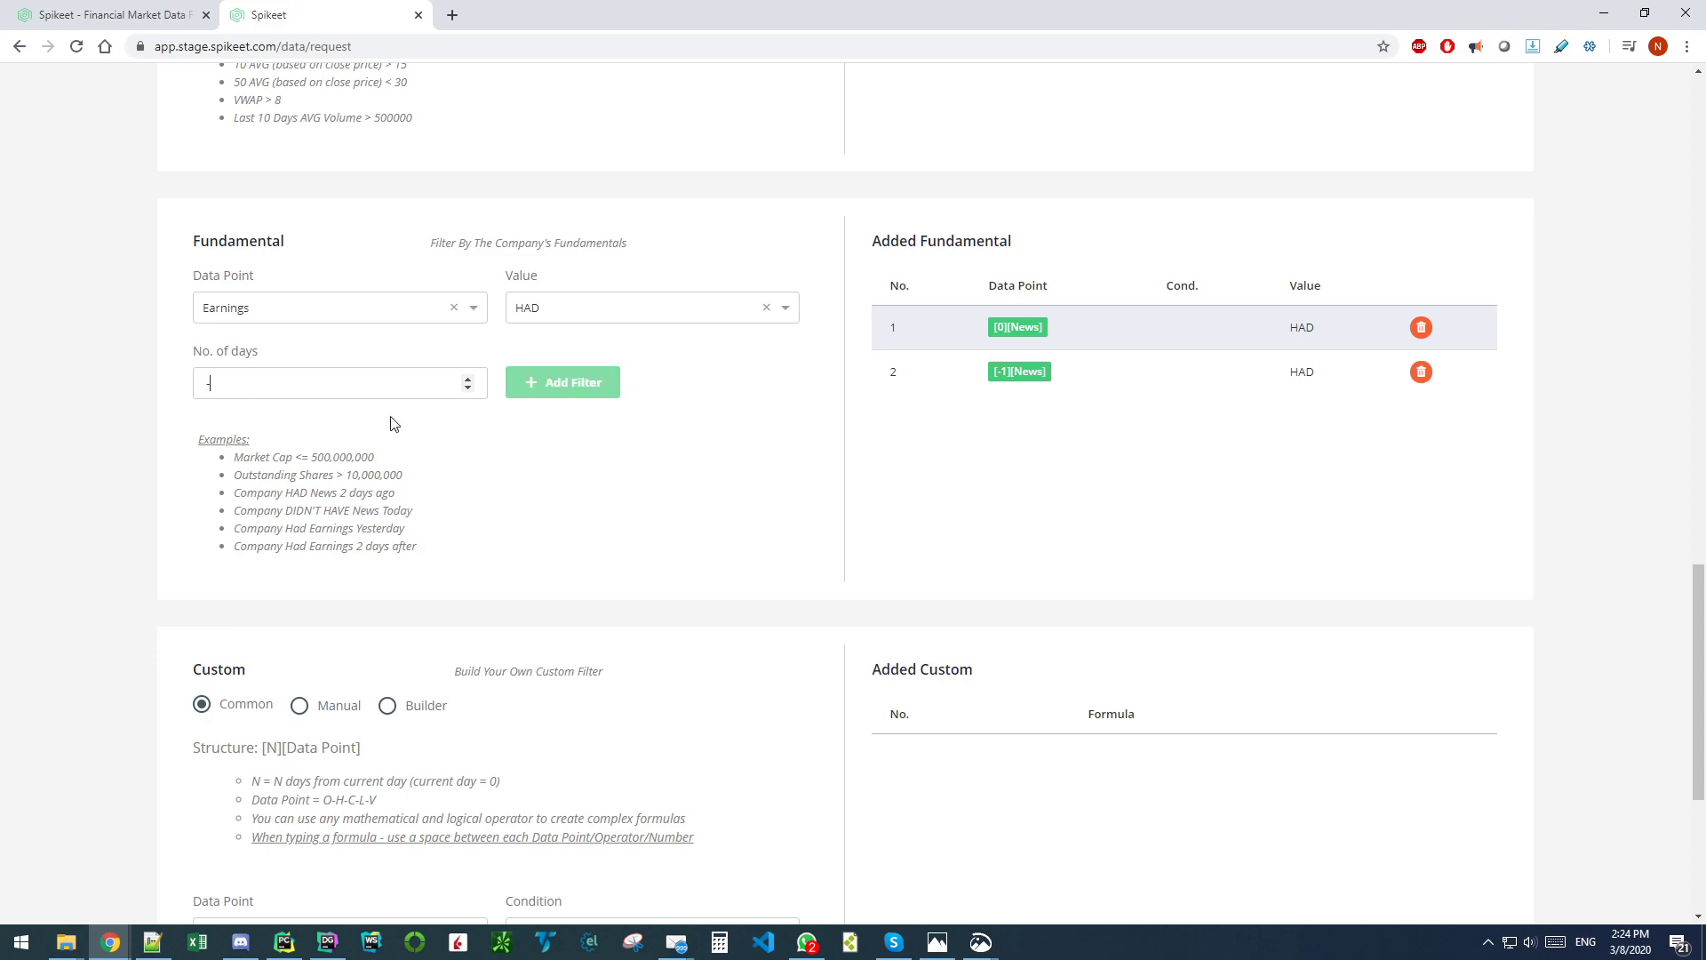
{"action": "key", "text": "BackSpace"}
{"action": "key", "text": "BackSpace"}
{"action": "type", "text": "2"}
{"action": "key", "text": "BackSpace"}
{"action": "type", "text": "0"}
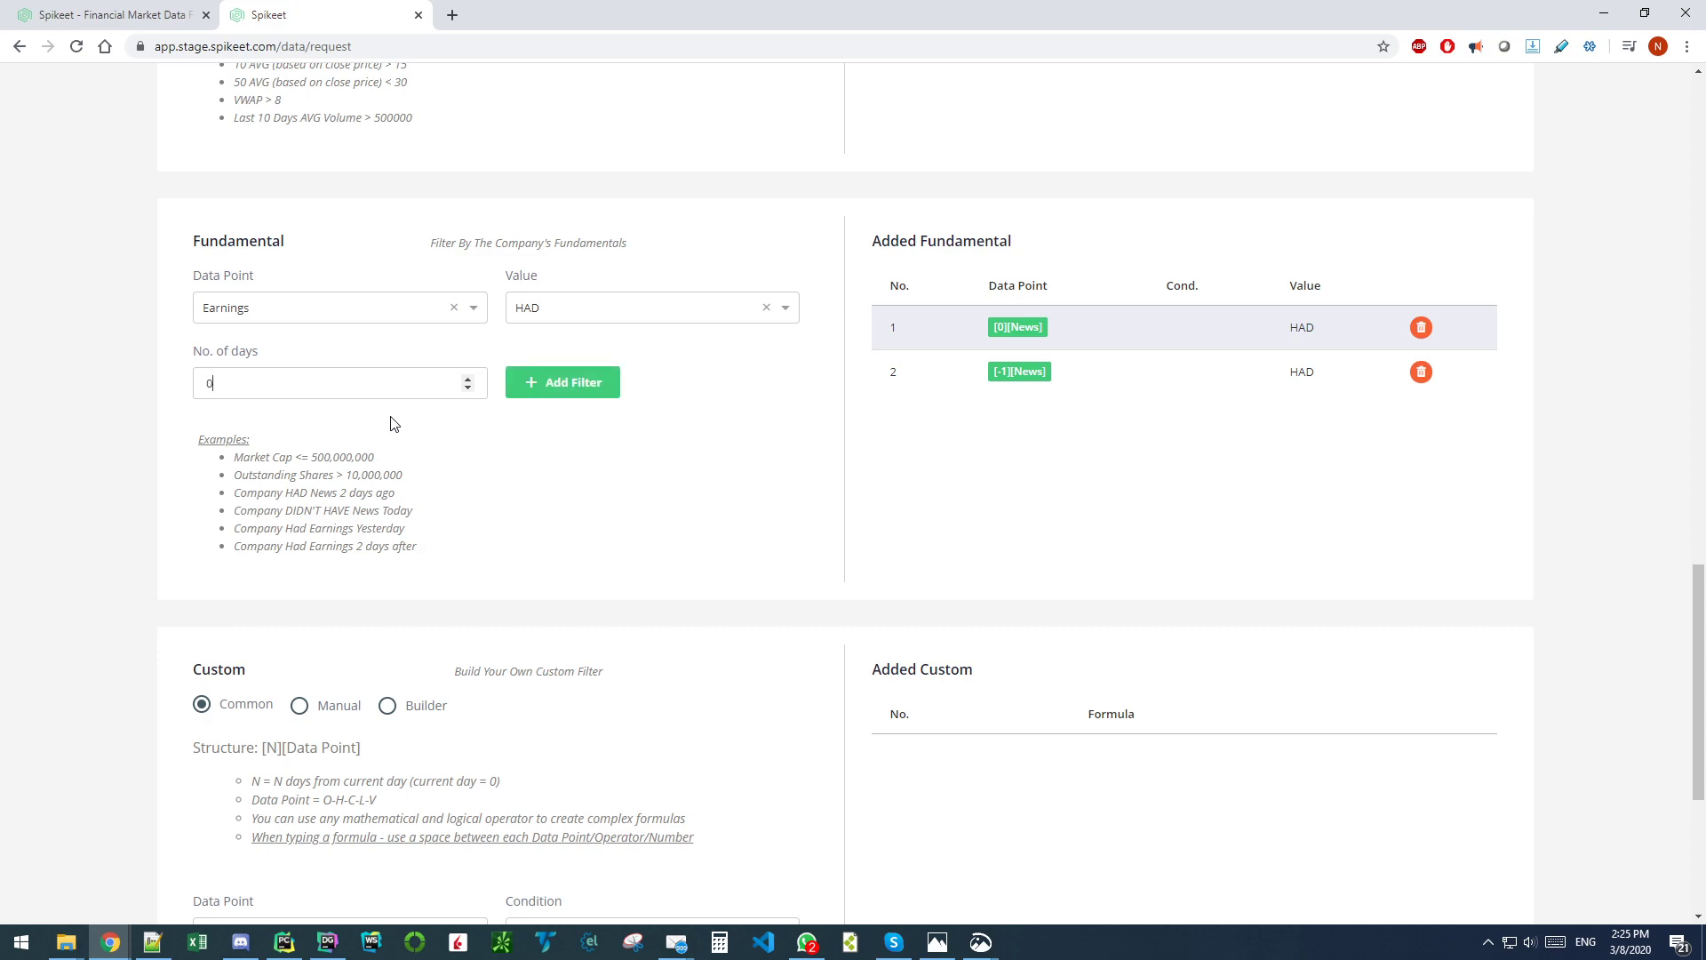
{"action": "left_click", "coordinate": [563, 389]}
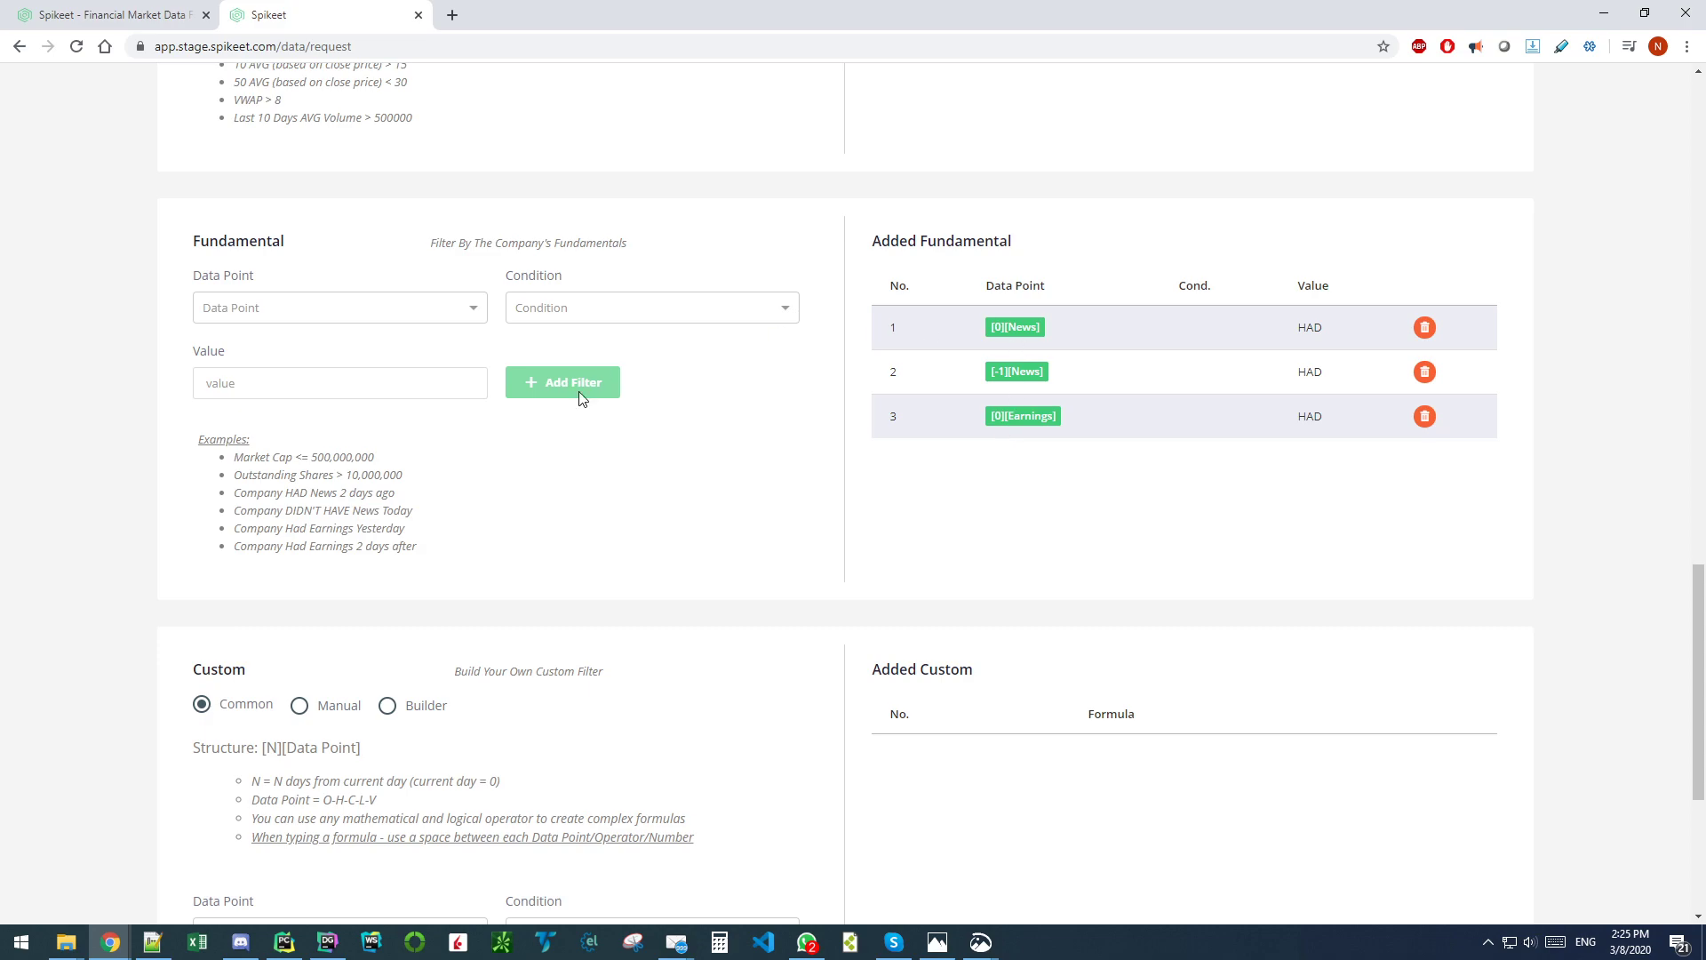
Step: Add a fundamental Market Cap filter with the condition > and the value 10000000
{"action": "scroll", "coordinate": [236, 396], "scroll_direction": "up", "scroll_amount": 1}
{"action": "left_click", "coordinate": [236, 396]}
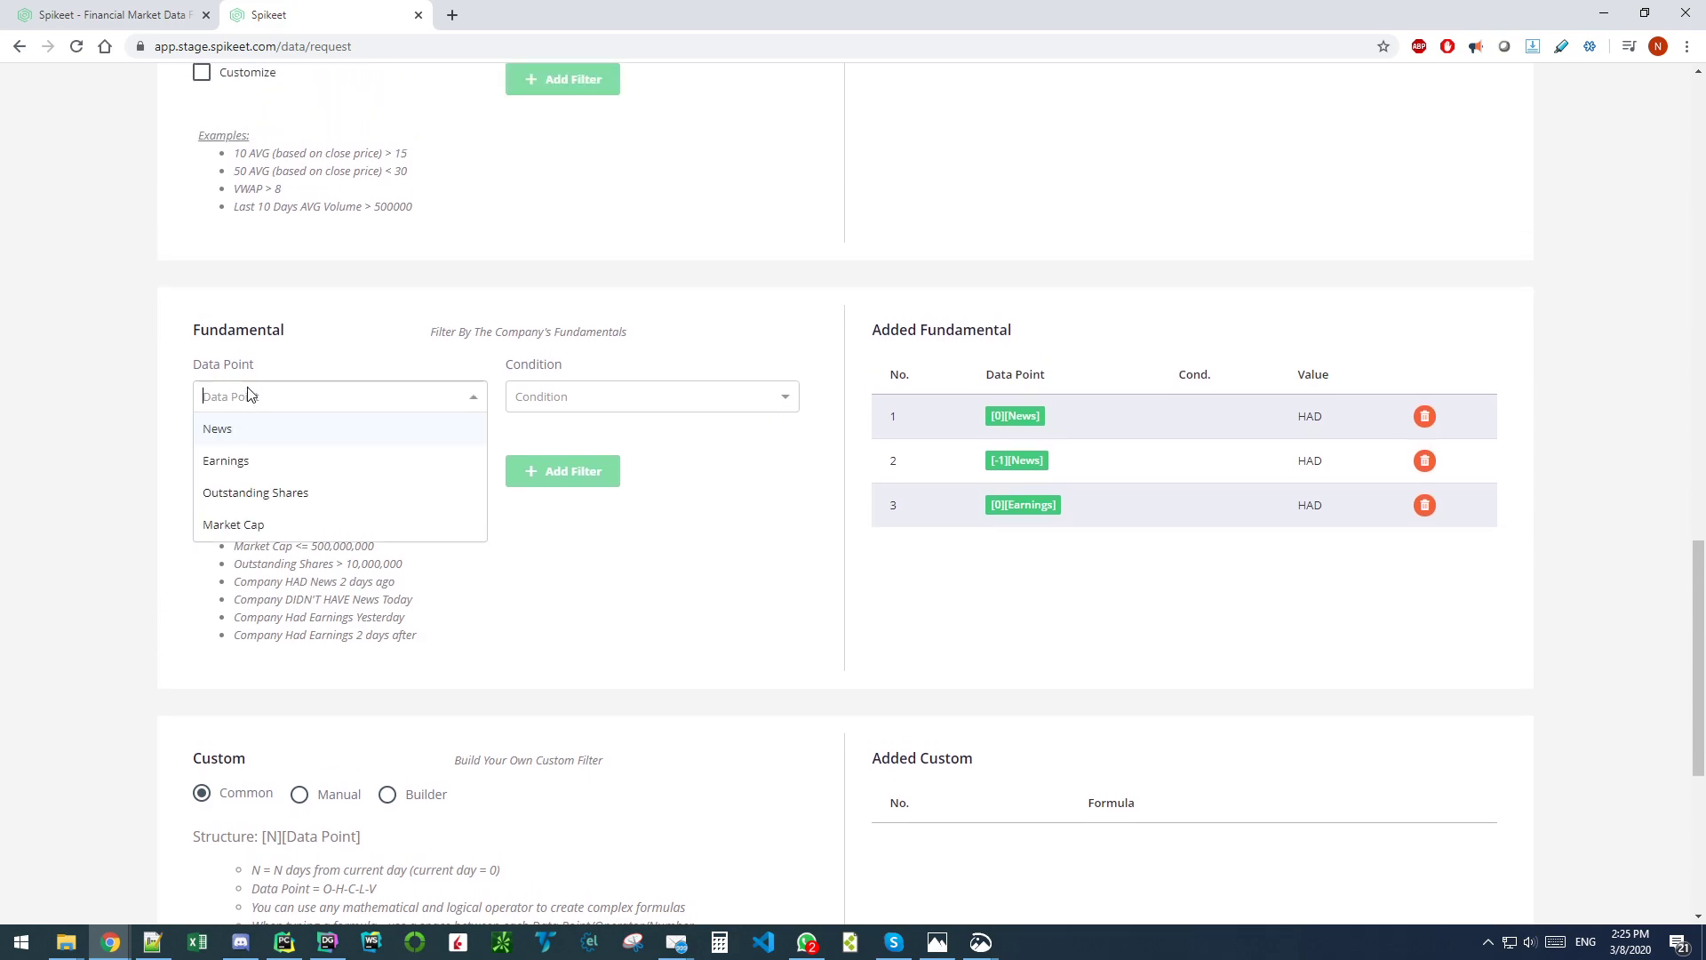
{"action": "left_click", "coordinate": [271, 524]}
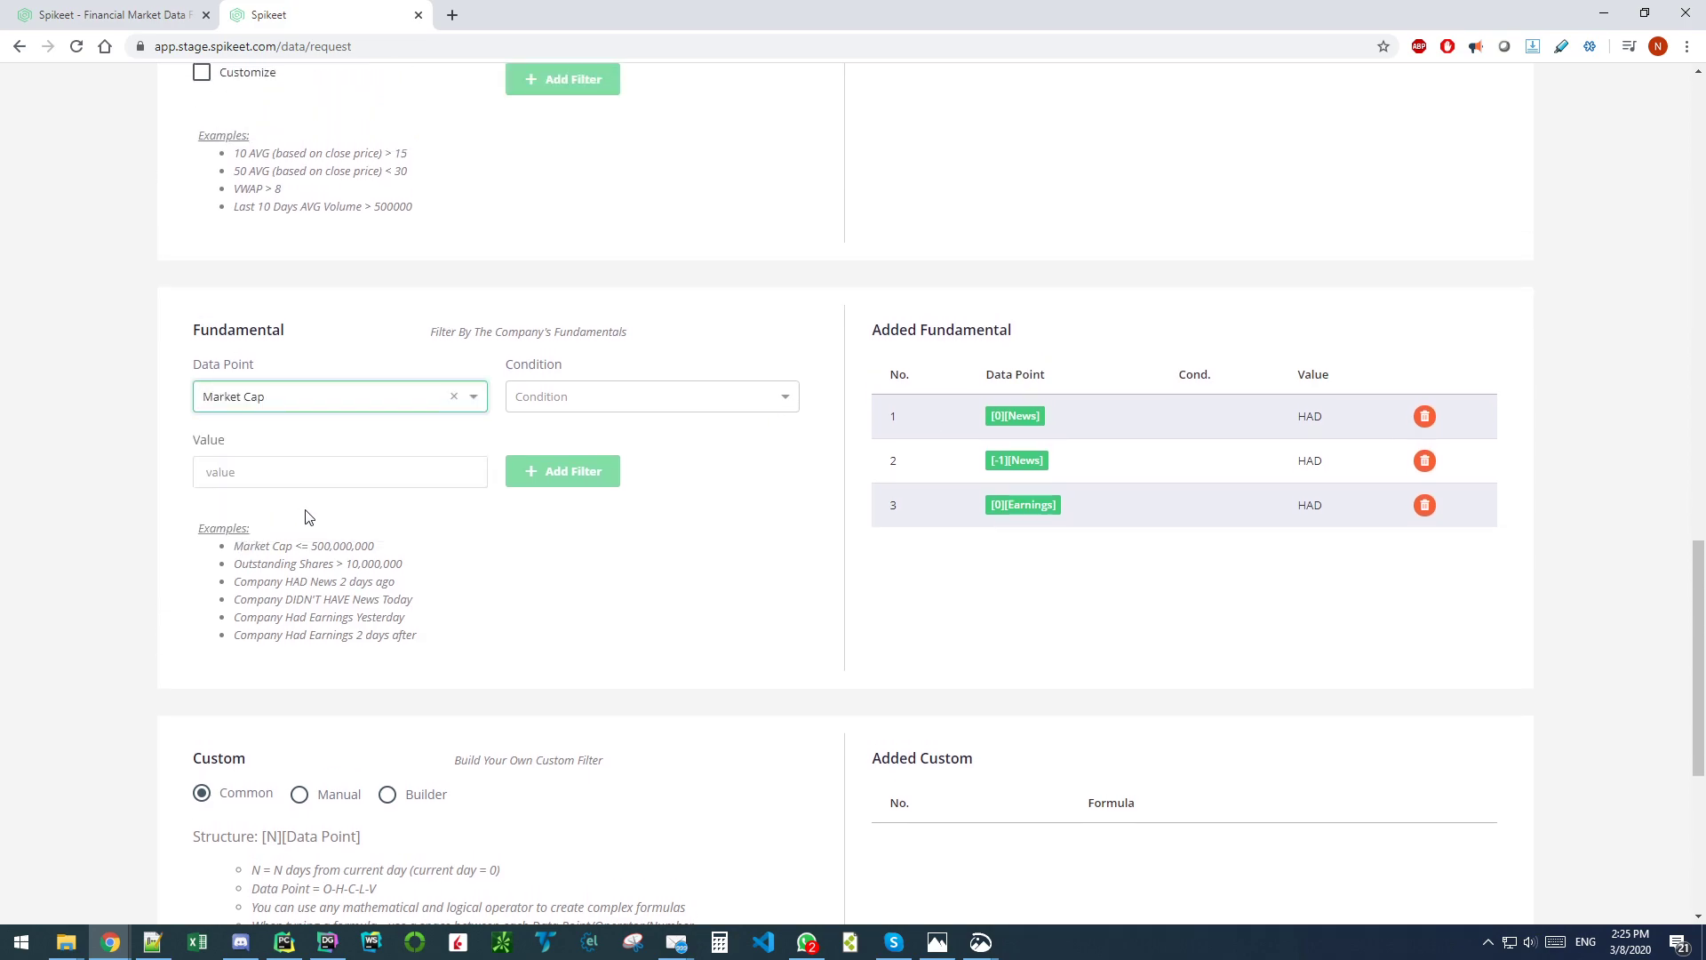
{"action": "left_click", "coordinate": [622, 414]}
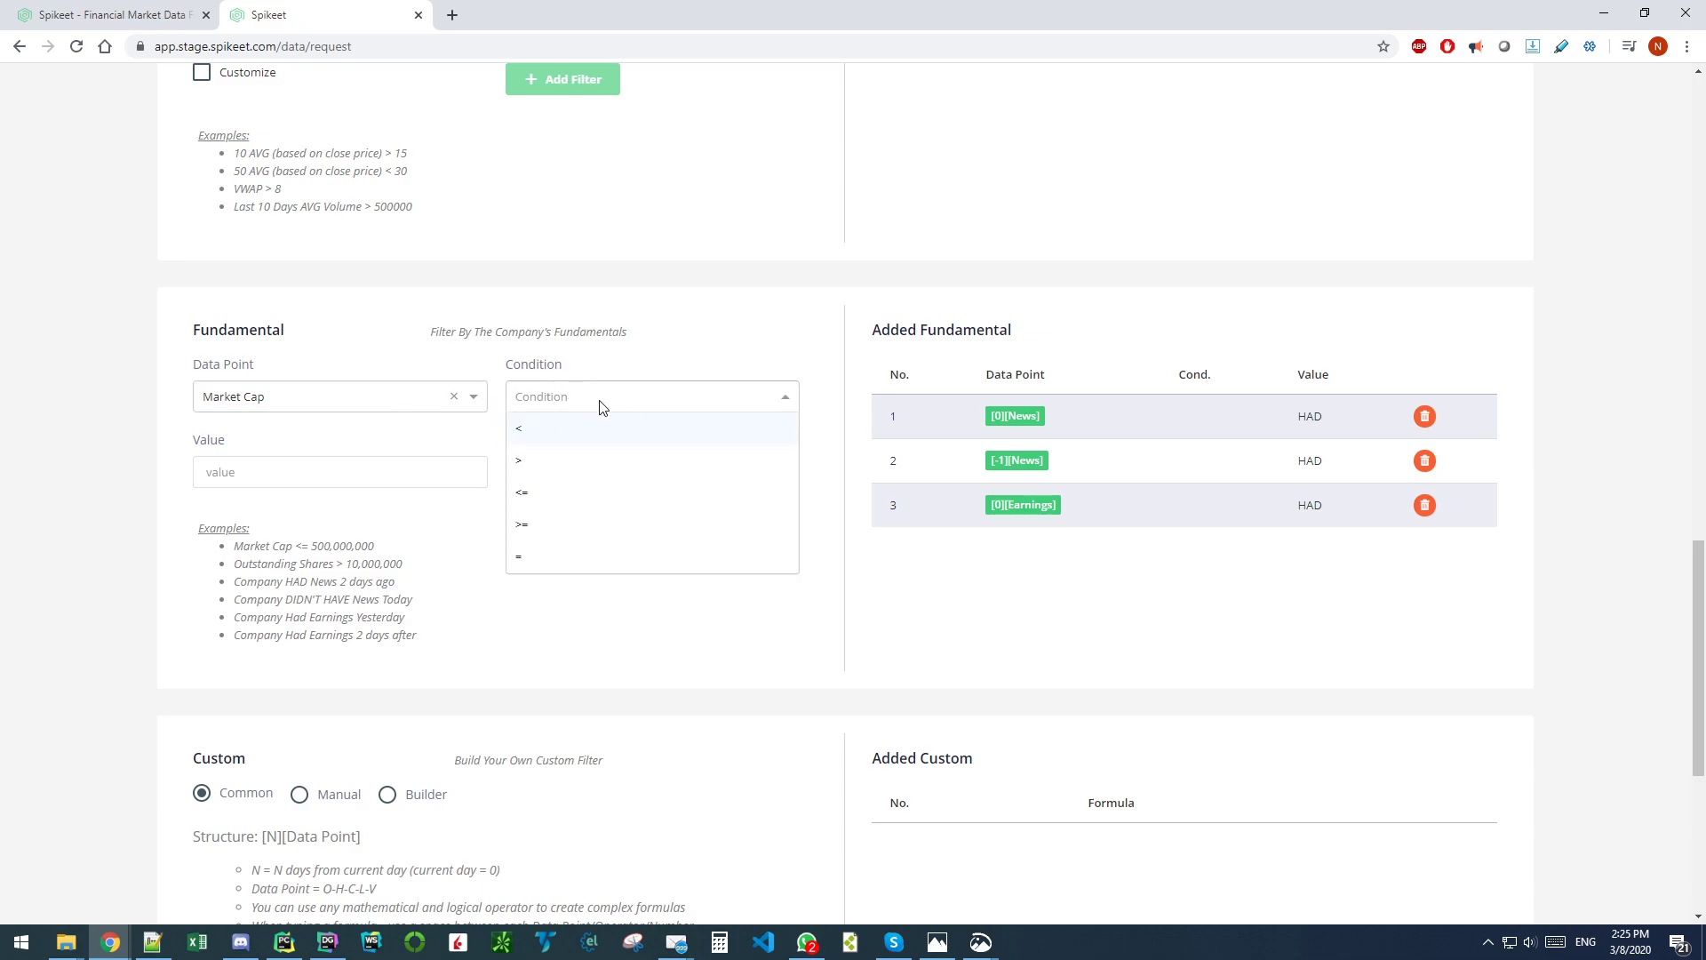
{"action": "left_click", "coordinate": [561, 463]}
{"action": "left_click", "coordinate": [324, 476]}
{"action": "type", "text": "10000000"}
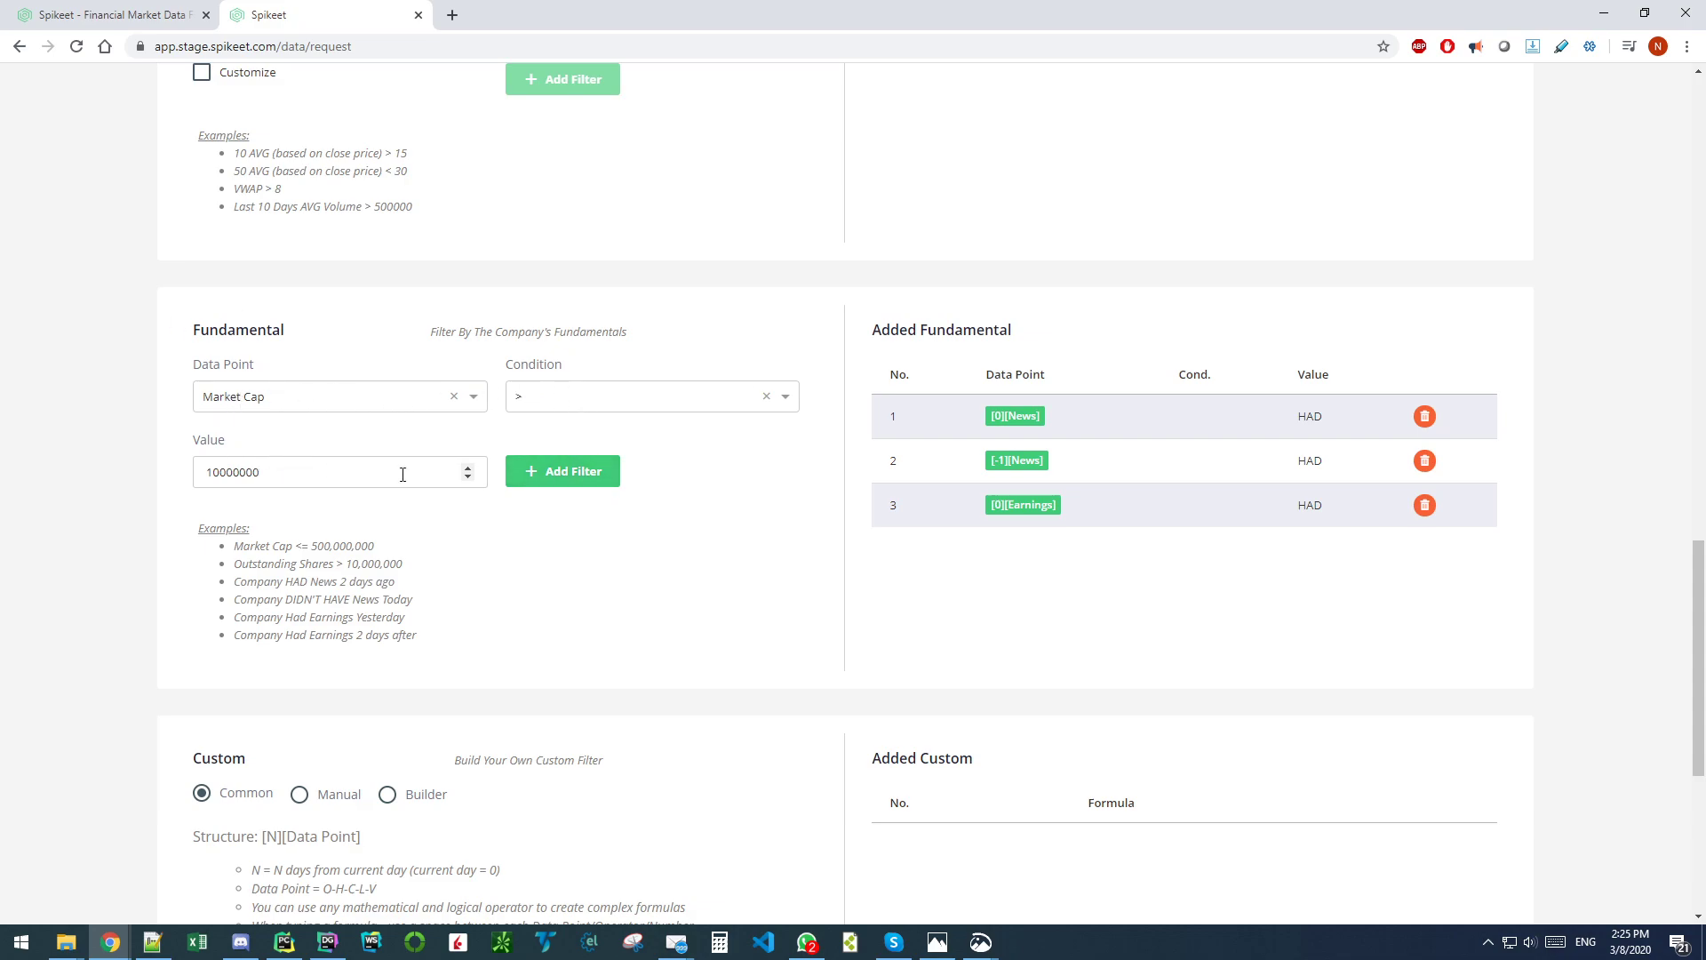
{"action": "left_click", "coordinate": [569, 471]}
Step: Set the next fundamental filter's data point to Outstanding Shares and highlight the example filters in the Fundamental section
{"action": "left_click", "coordinate": [256, 397]}
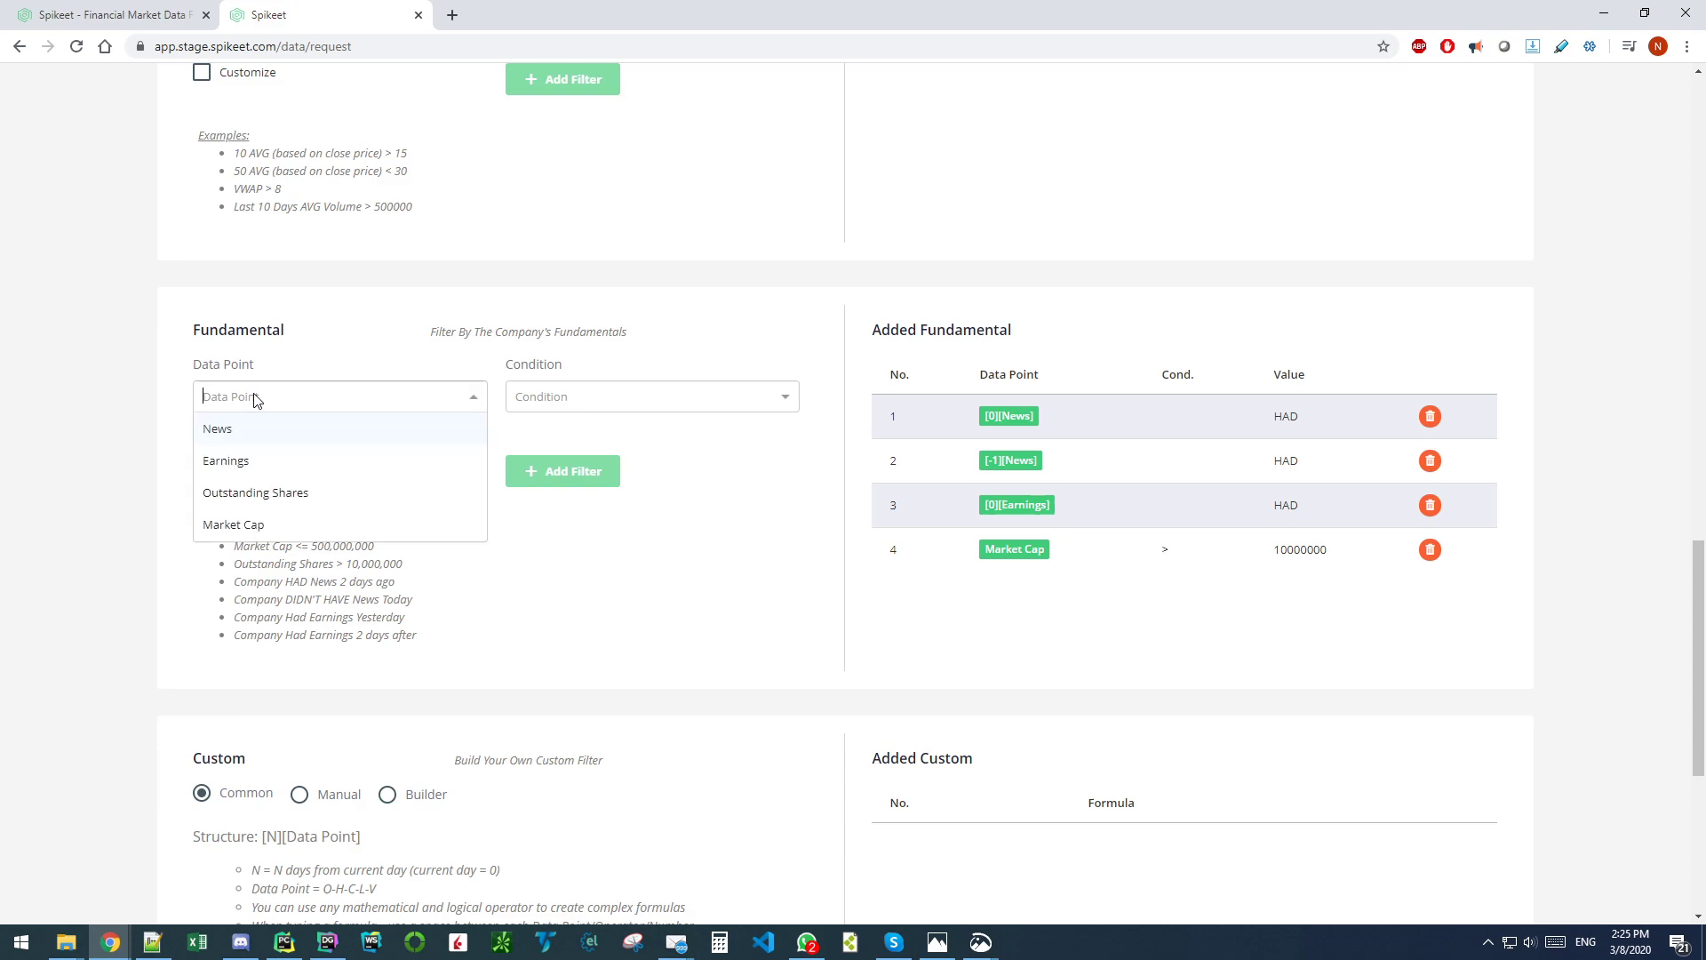
{"action": "left_click", "coordinate": [300, 494]}
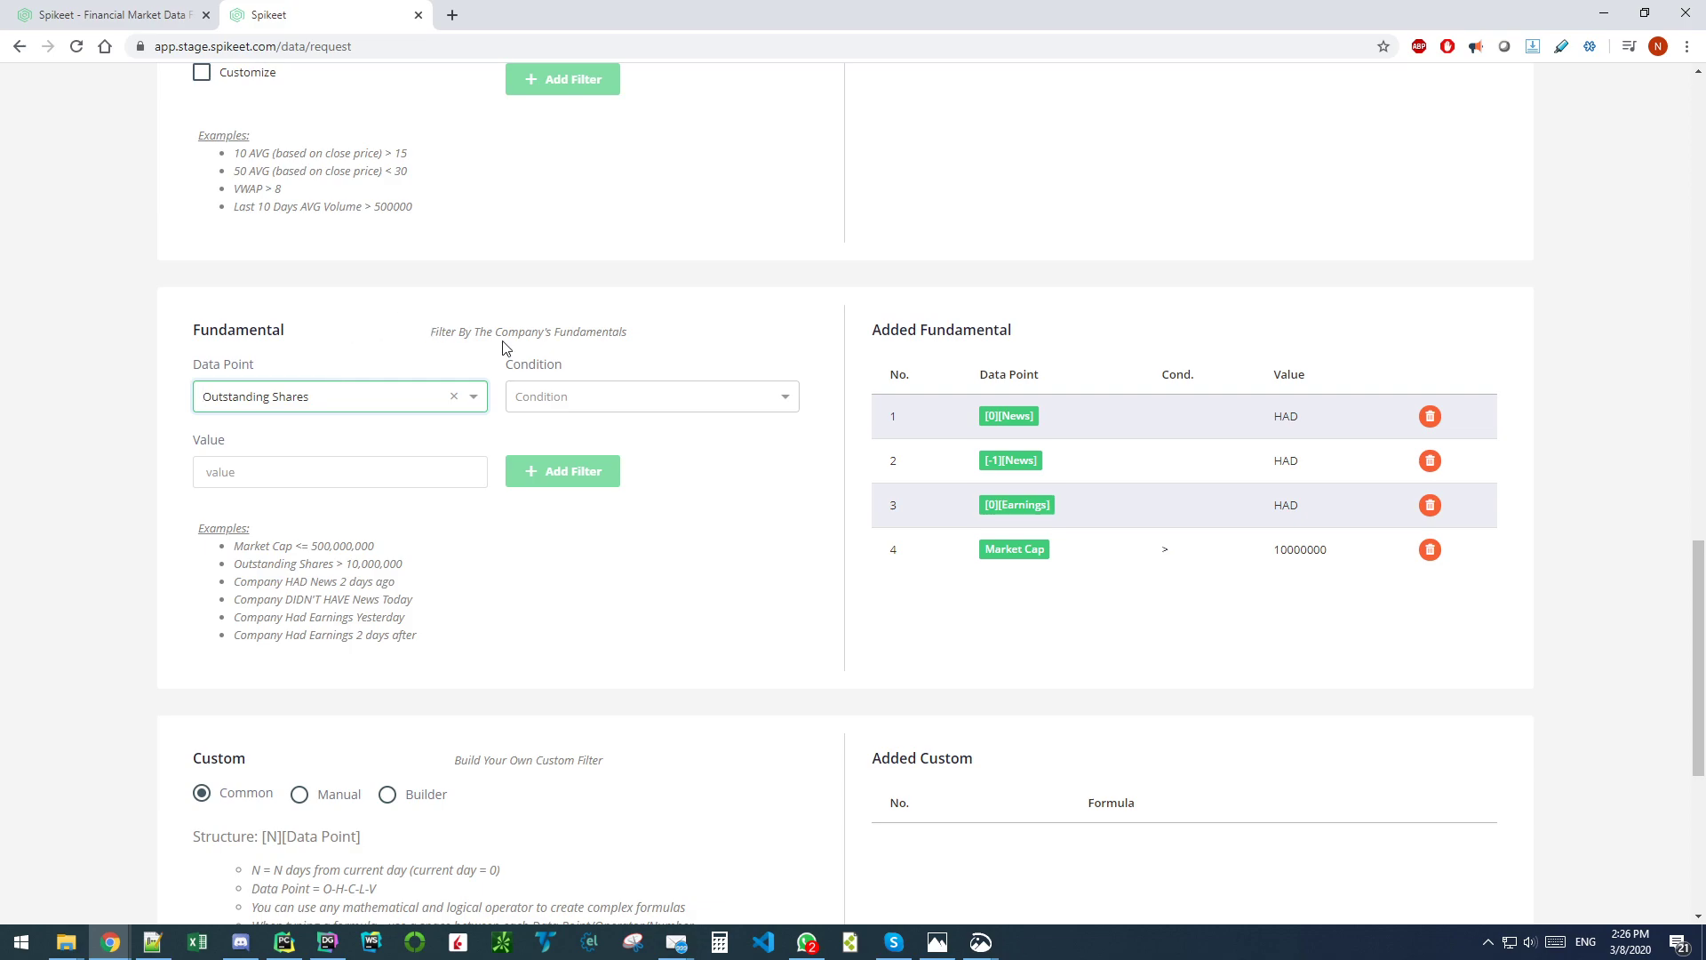
{"action": "scroll", "coordinate": [420, 432], "scroll_direction": "down", "scroll_amount": 3}
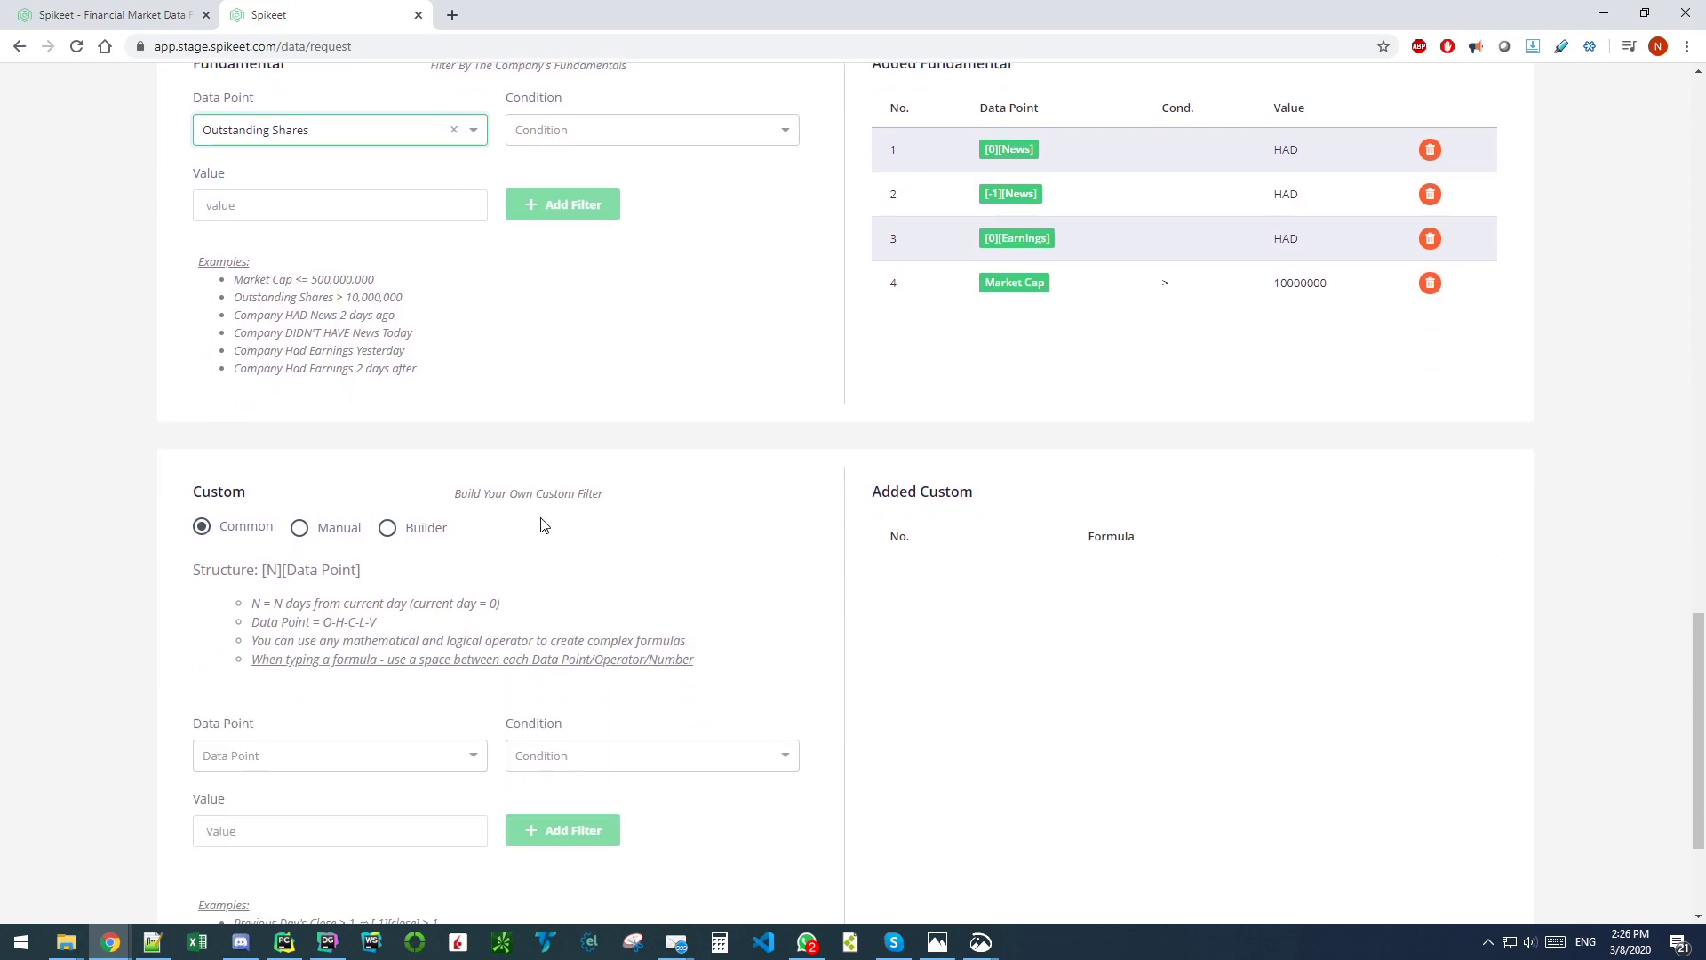
{"action": "scroll", "coordinate": [430, 315], "scroll_direction": "up", "scroll_amount": 1}
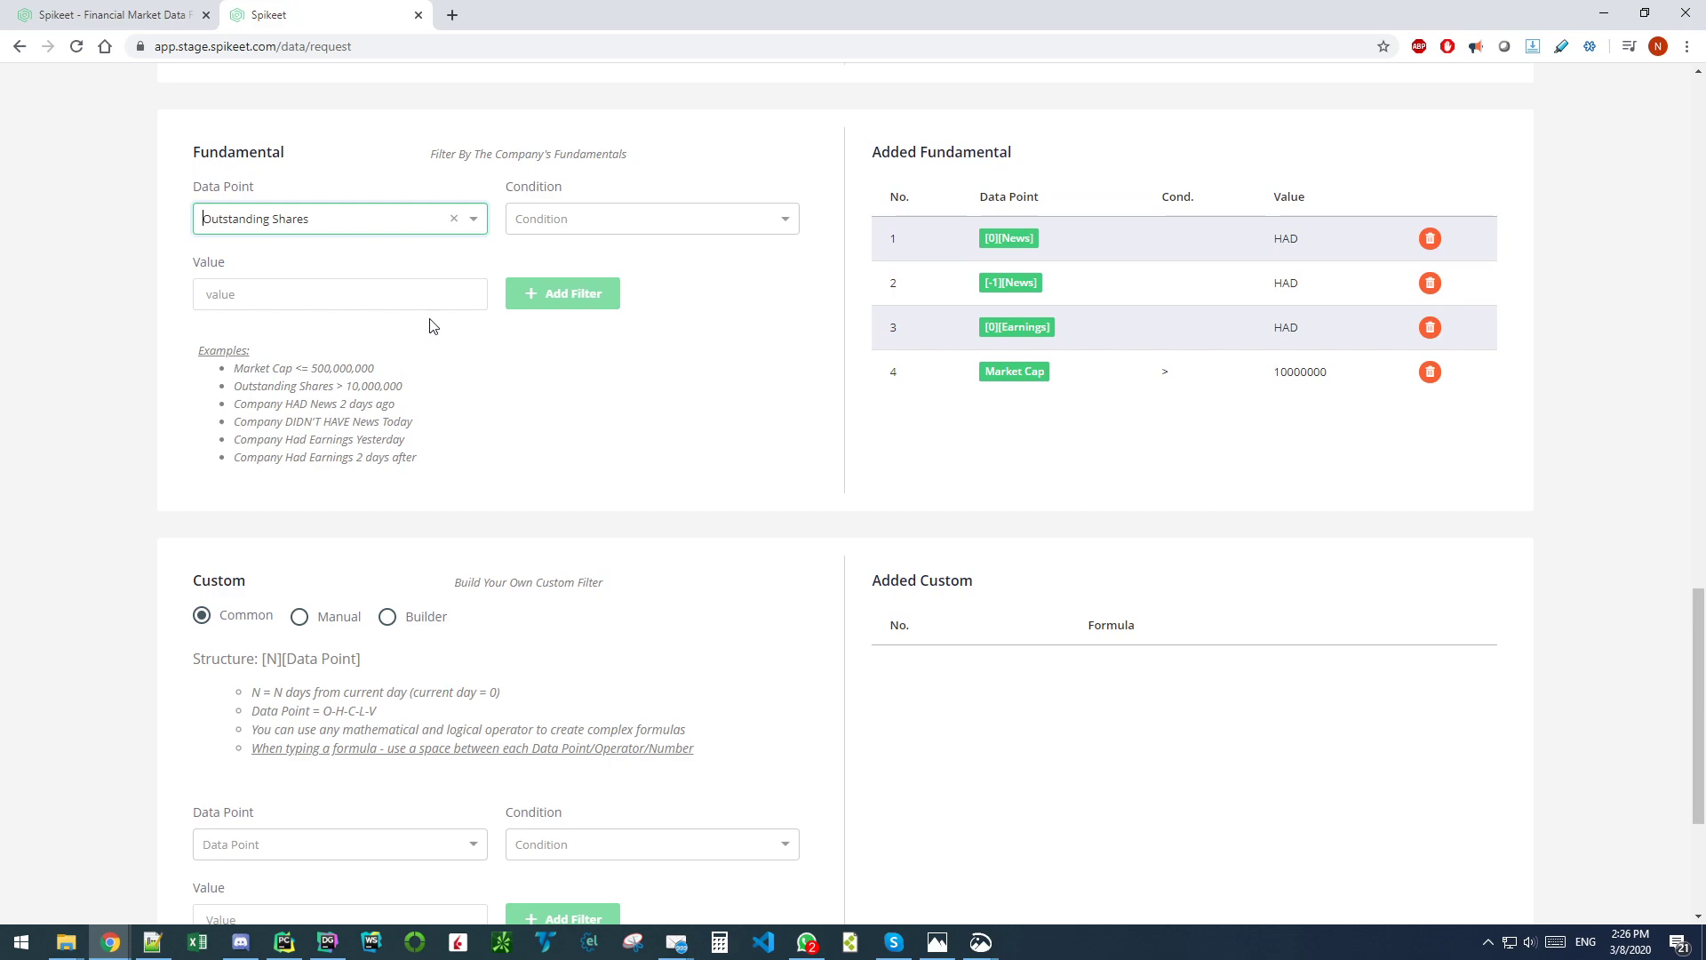
{"action": "scroll", "coordinate": [712, 407], "scroll_direction": "up", "scroll_amount": 2}
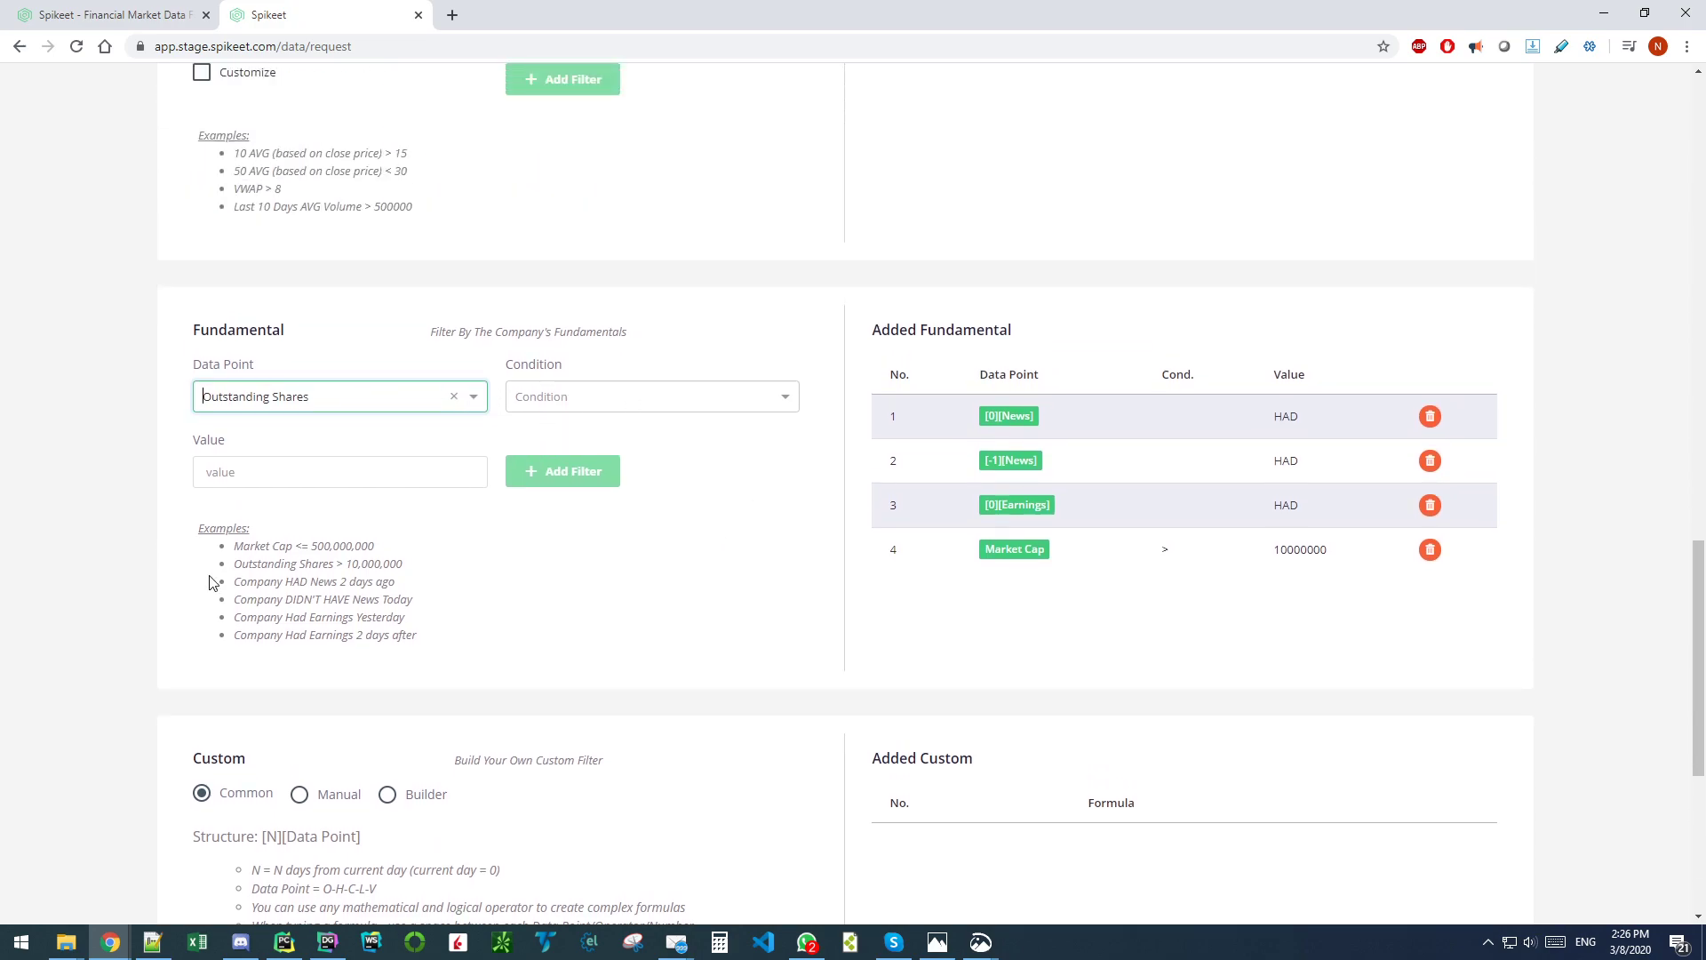
{"action": "left_click_drag", "start_coordinate": [224, 545], "coordinate": [395, 650]}
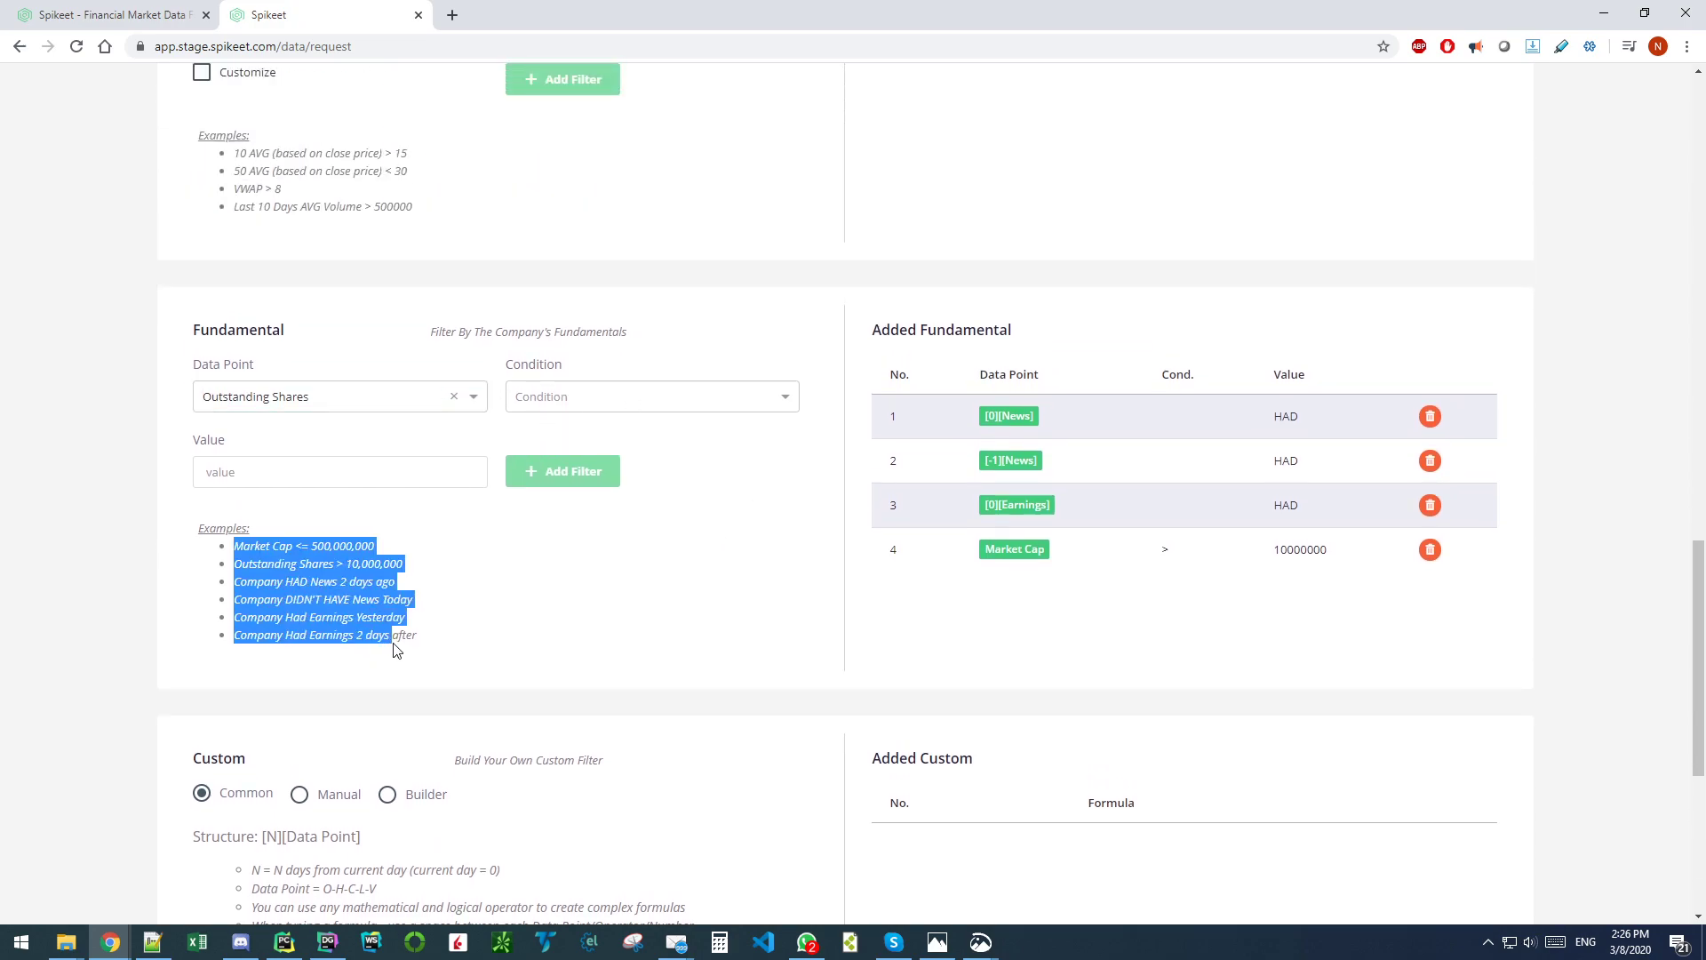
Step: Review the indicator and fundamental filters already added to the request
{"action": "left_click", "coordinate": [381, 634]}
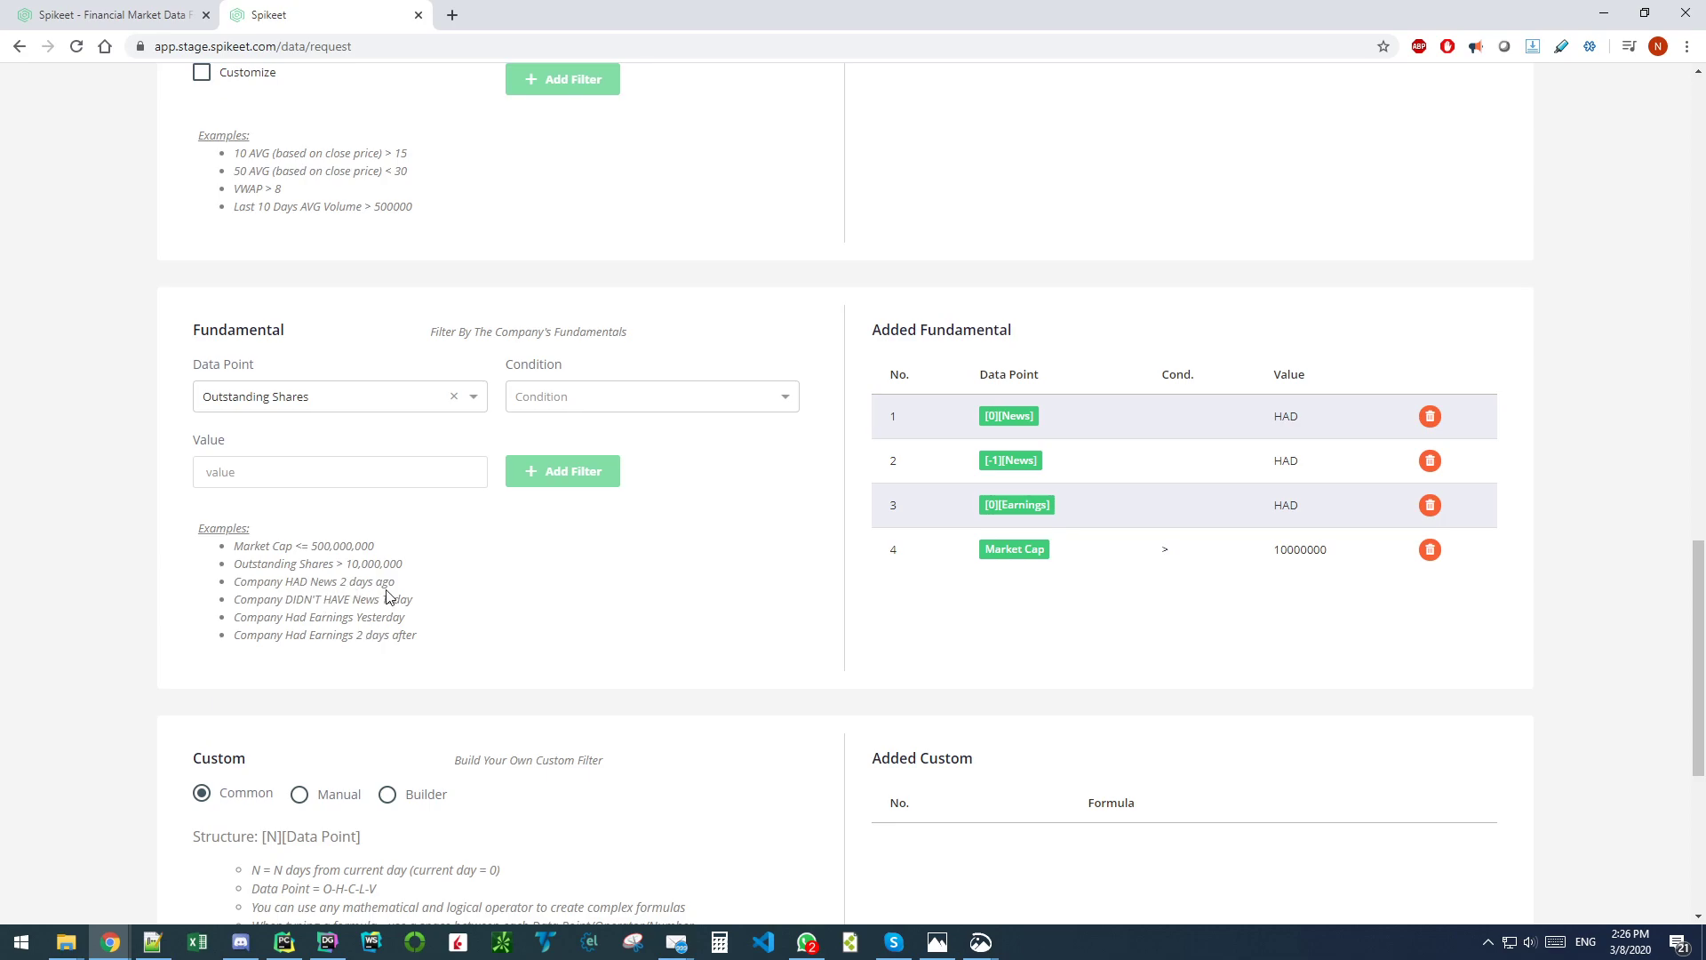
{"action": "scroll", "coordinate": [403, 598], "scroll_direction": "up", "scroll_amount": 2}
{"action": "scroll", "coordinate": [405, 605], "scroll_direction": "up", "scroll_amount": 4}
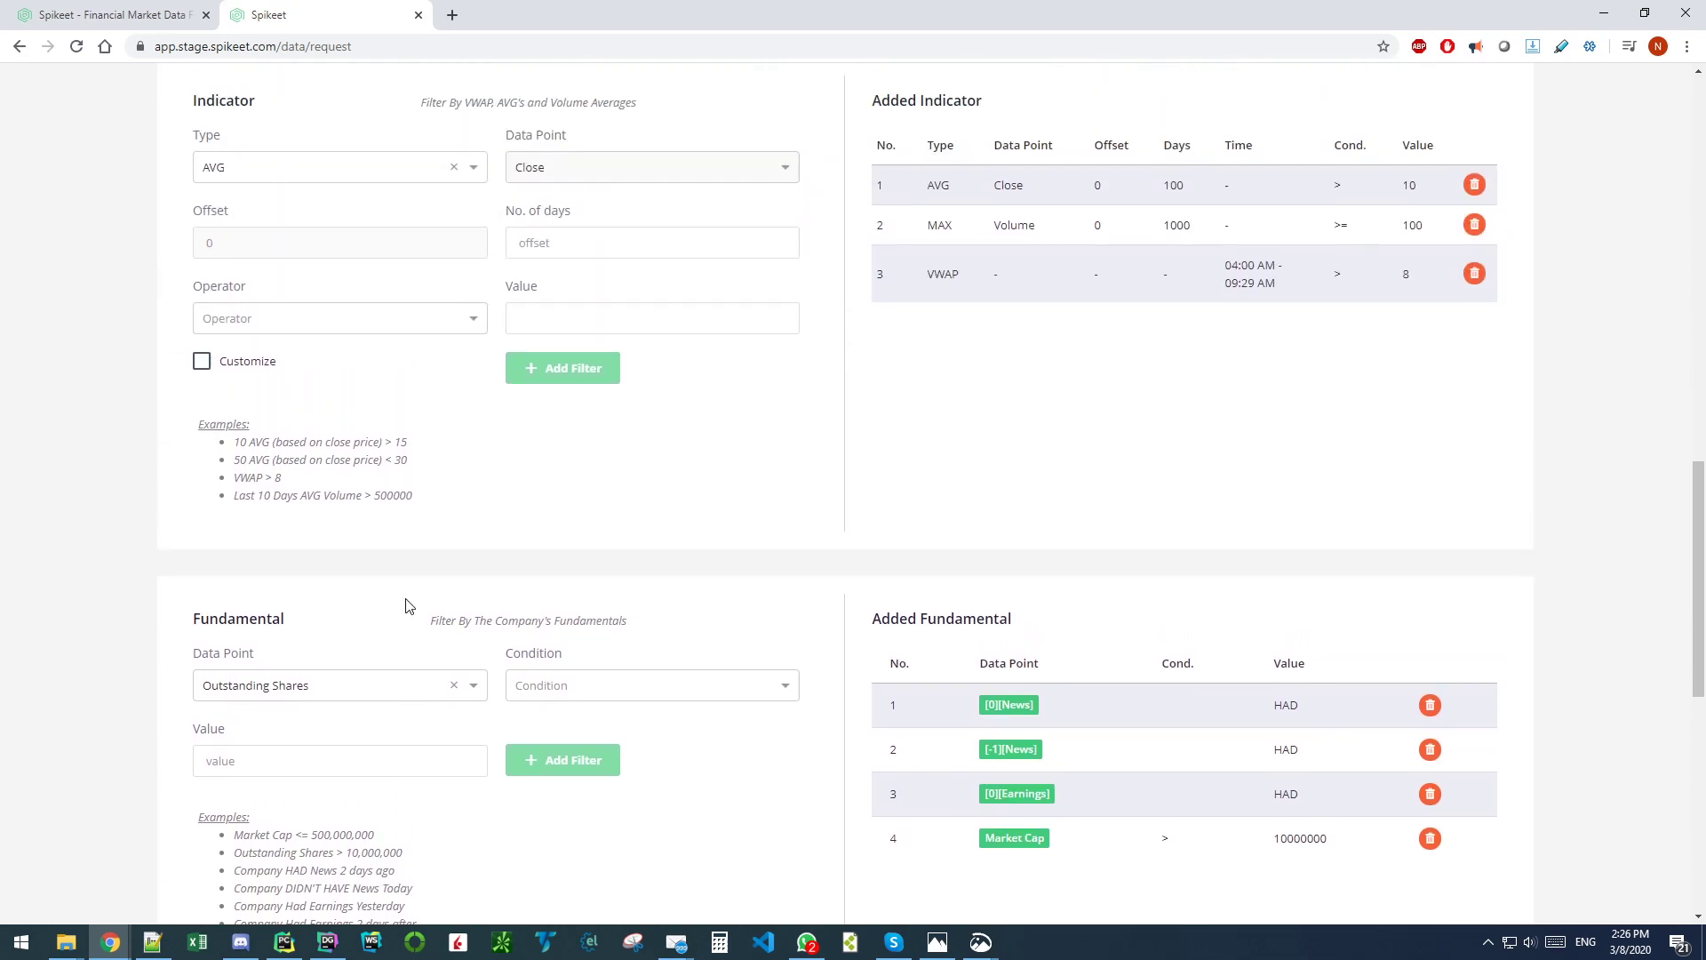
{"action": "scroll", "coordinate": [407, 596], "scroll_direction": "down", "scroll_amount": 4}
{"action": "scroll", "coordinate": [403, 584], "scroll_direction": "down", "scroll_amount": 2}
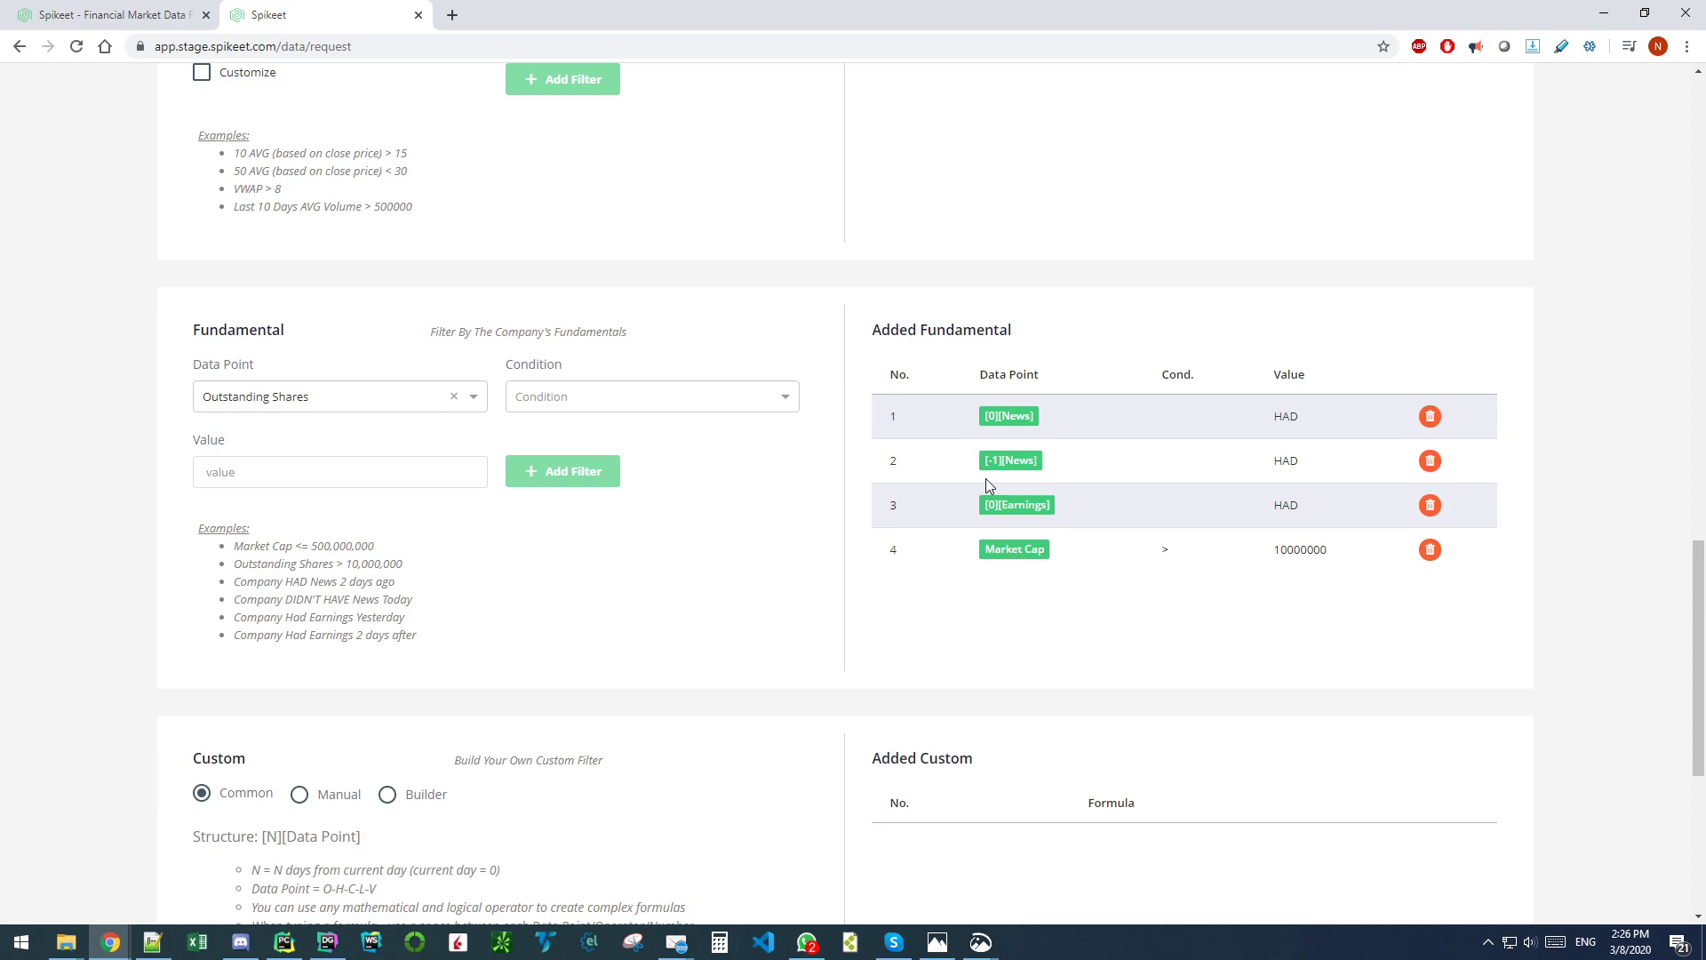
Step: Add a Common custom filter with the data point GAP%, the condition > and the value 20
{"action": "scroll", "coordinate": [952, 493], "scroll_direction": "down", "scroll_amount": 2}
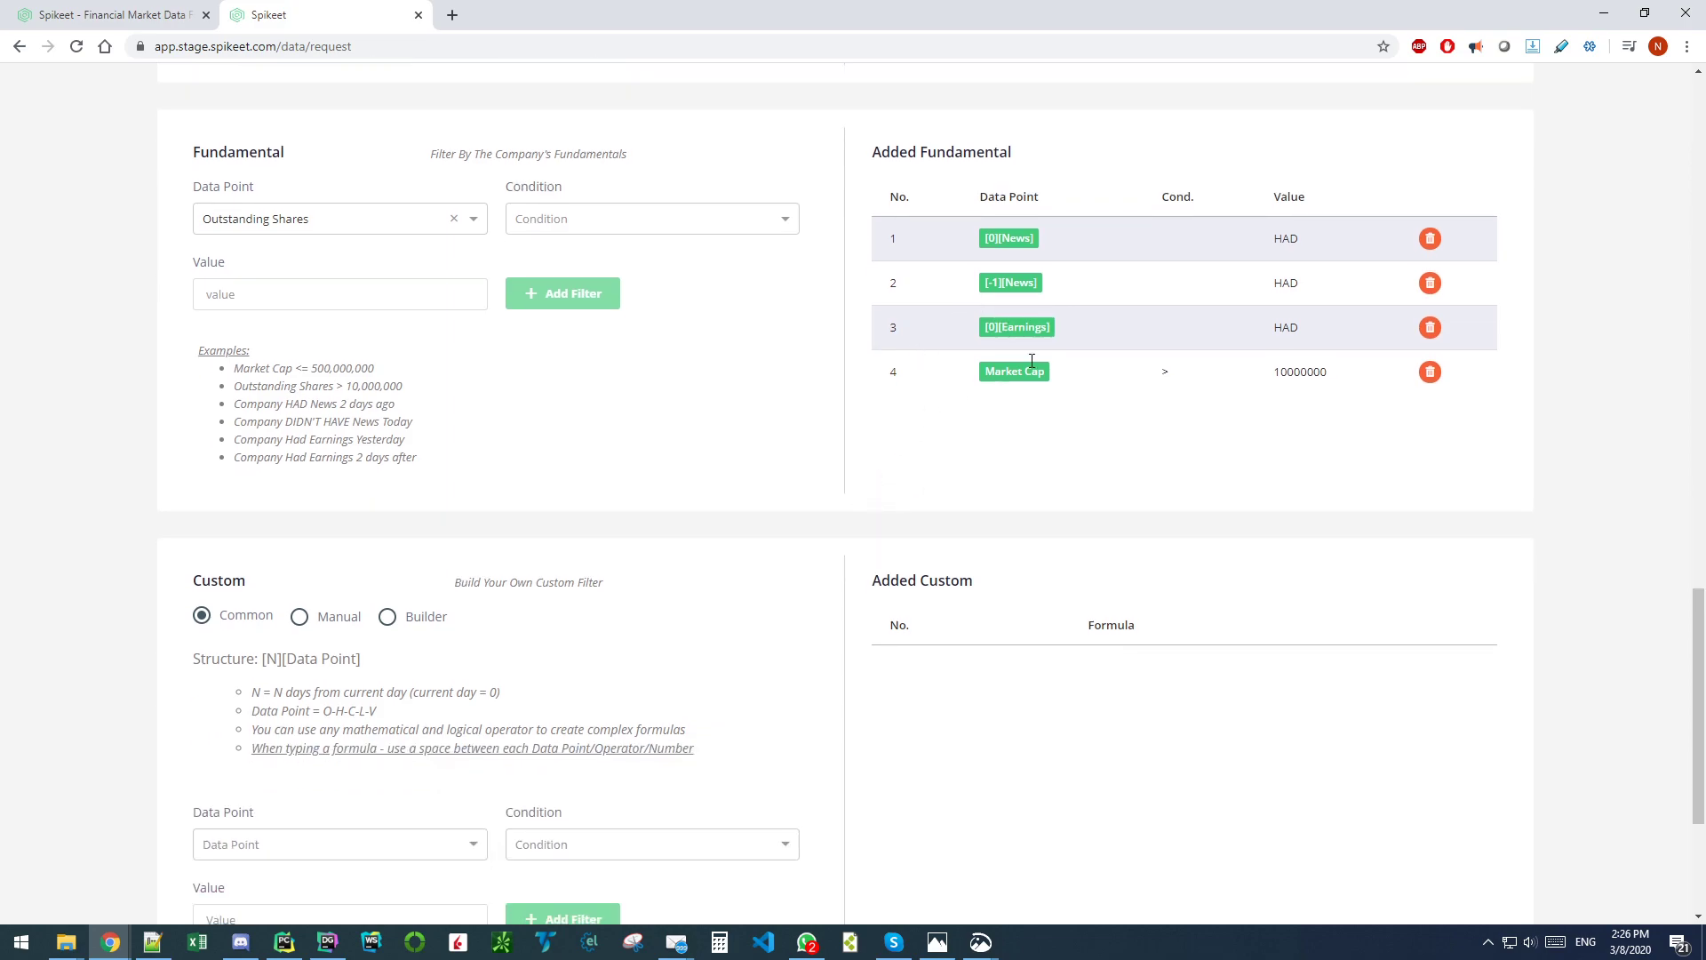
{"action": "scroll", "coordinate": [365, 480], "scroll_direction": "down", "scroll_amount": 3}
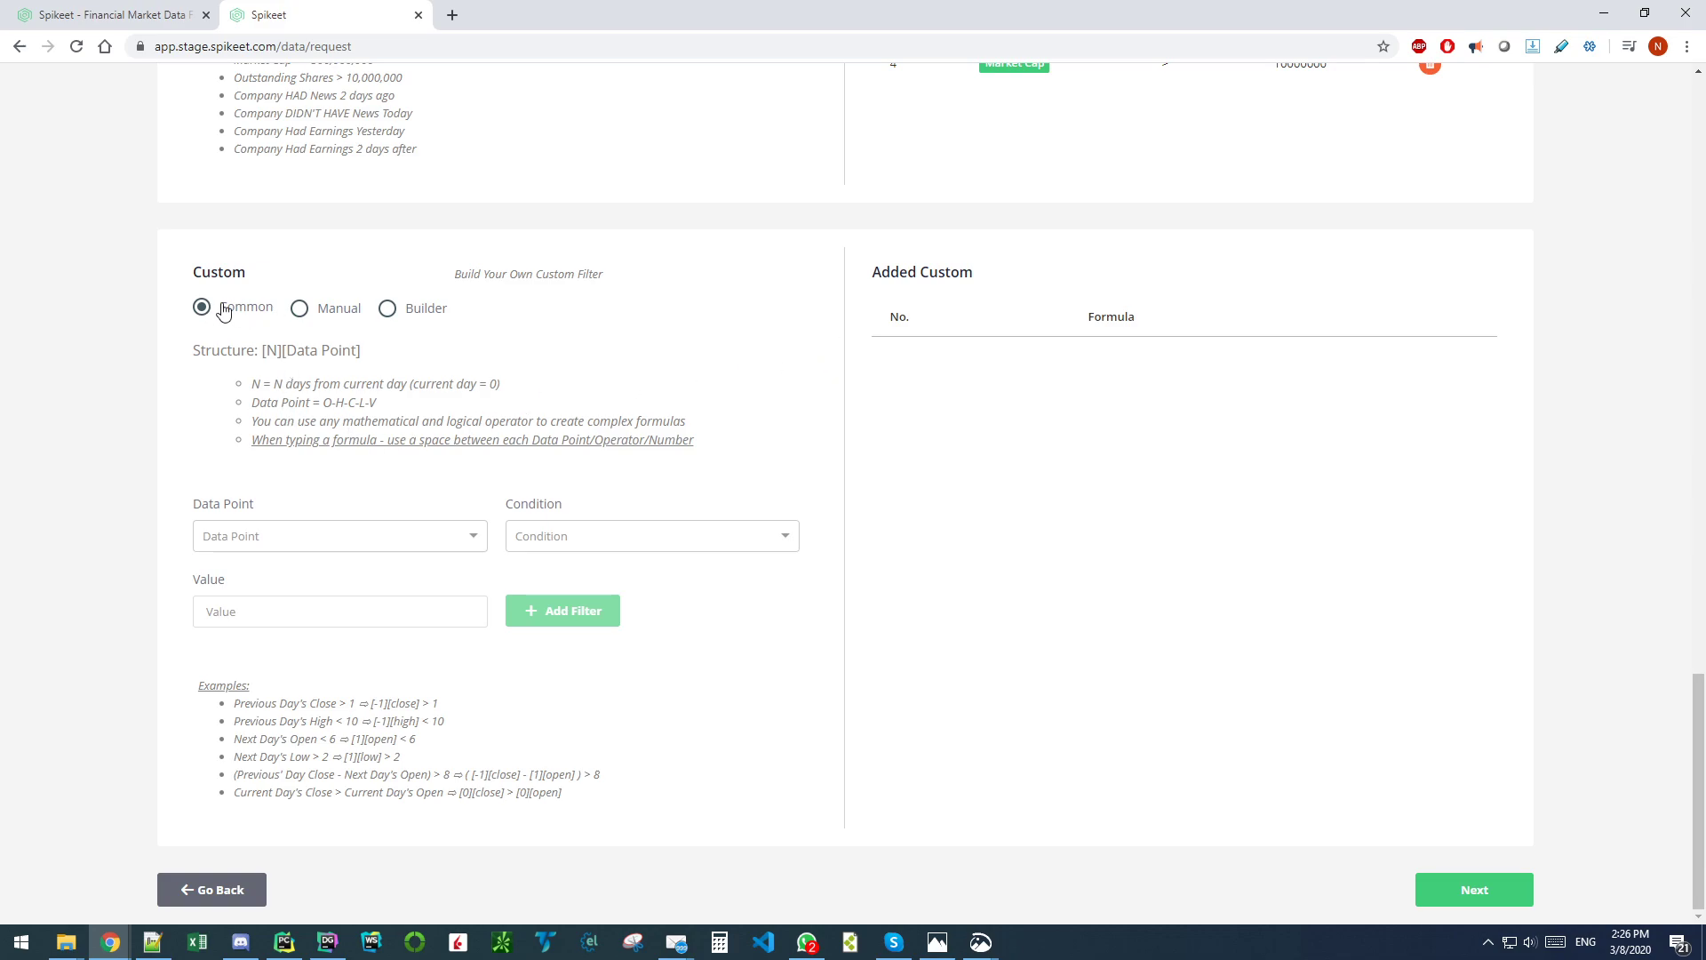
{"action": "left_click", "coordinate": [265, 544]}
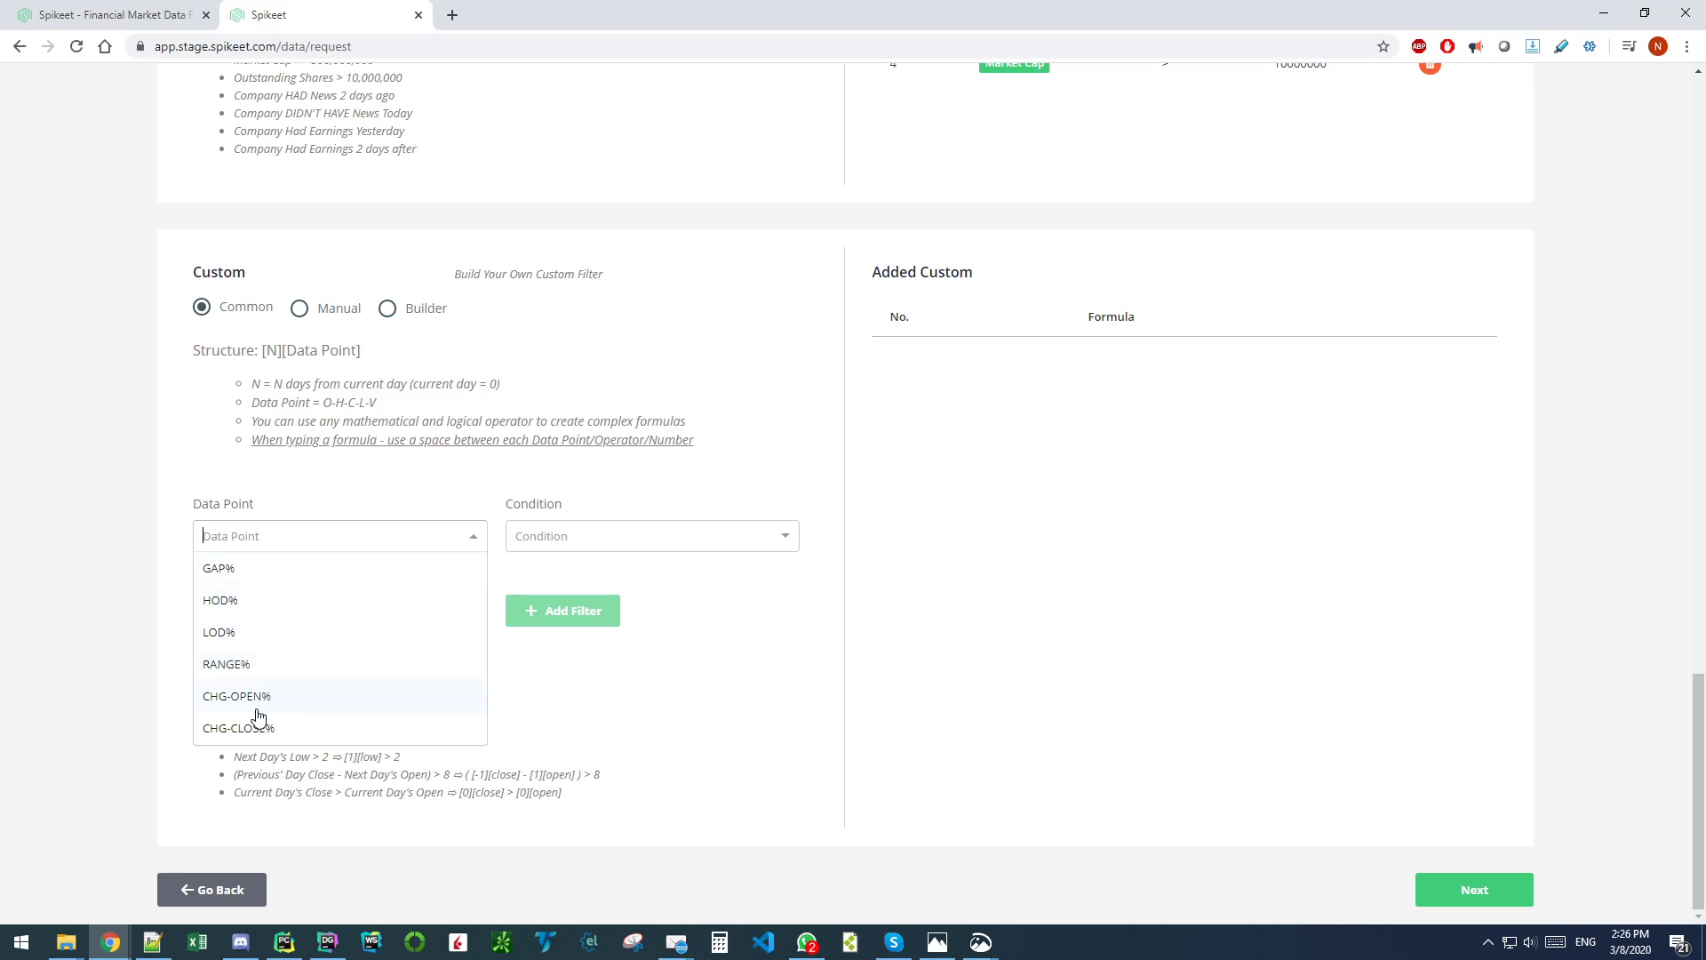
{"action": "left_click", "coordinate": [219, 569]}
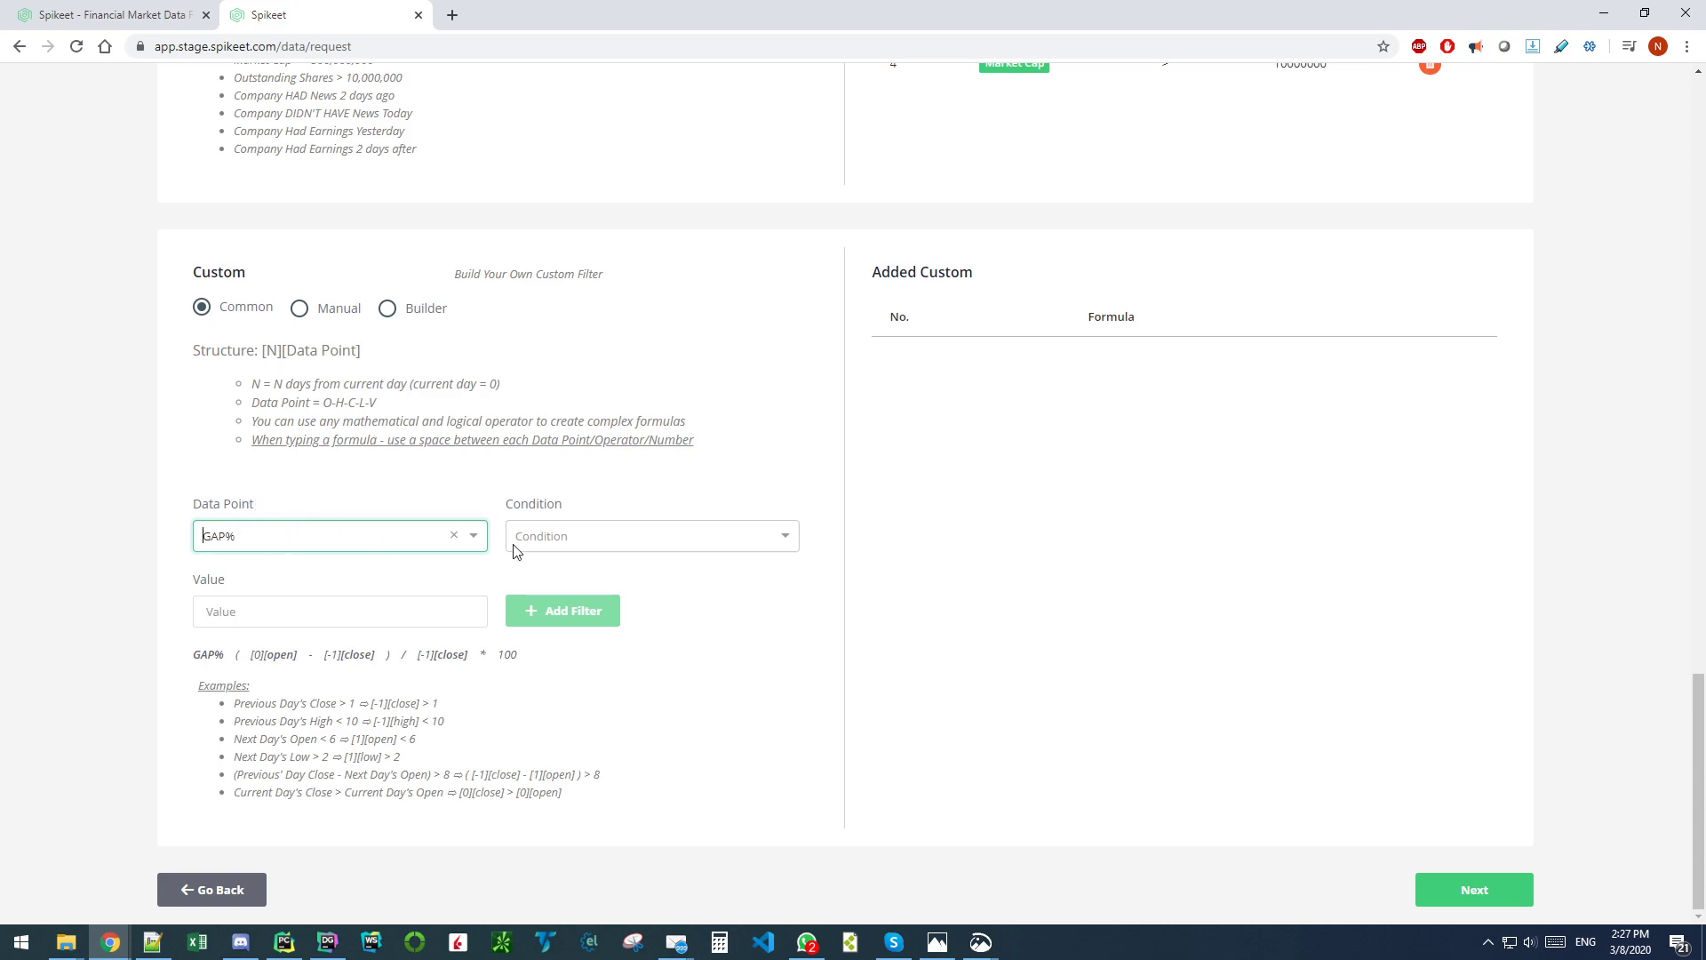
{"action": "left_click", "coordinate": [546, 537]}
{"action": "left_click", "coordinate": [537, 602]}
{"action": "left_click", "coordinate": [223, 605]}
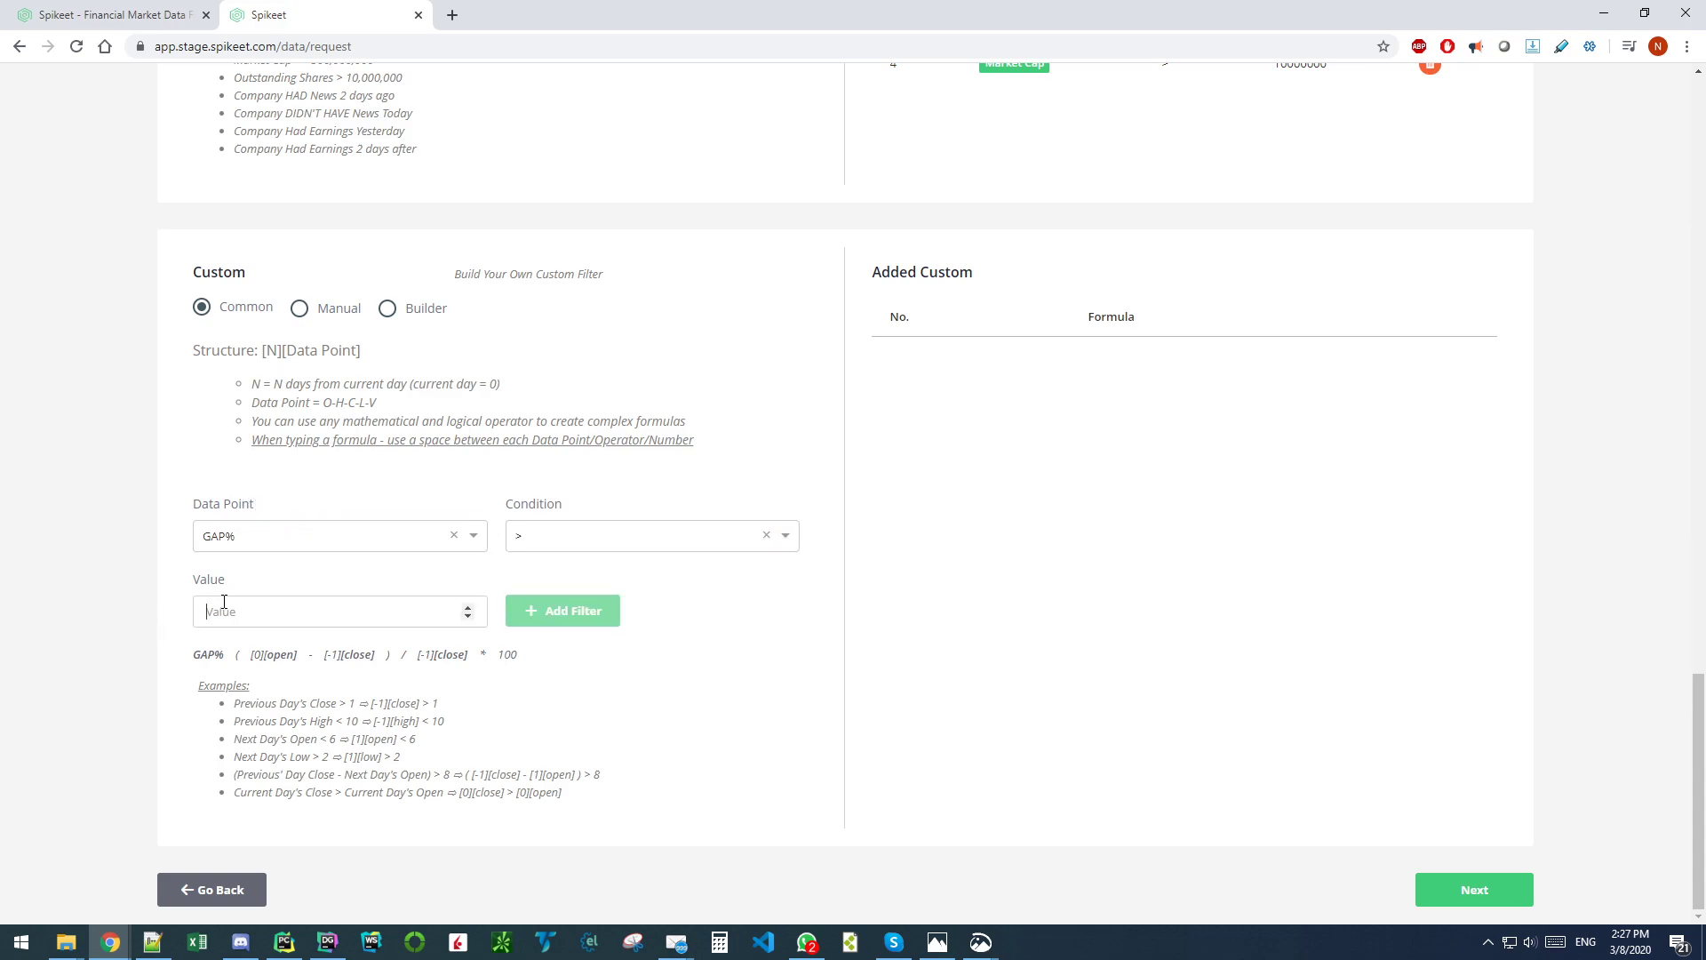
{"action": "type", "text": "20"}
{"action": "left_click", "coordinate": [557, 610]}
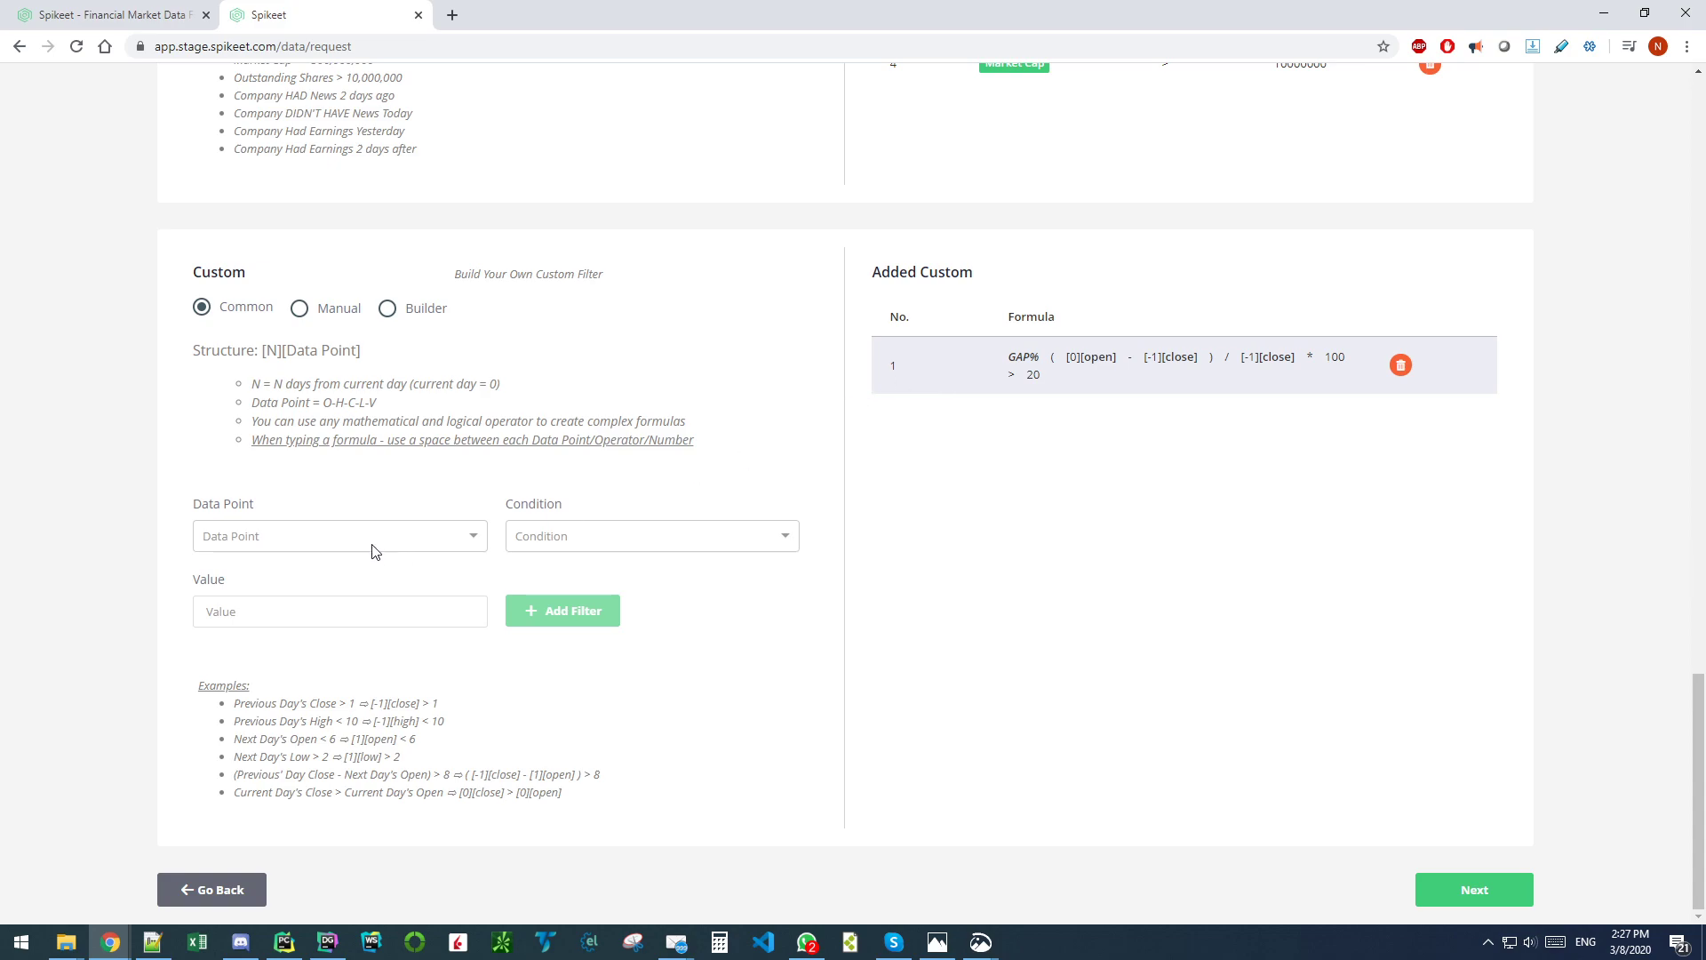
Step: Choose GAP% as the next Common custom data point and examine the formula shown for it
{"action": "left_click", "coordinate": [251, 541]}
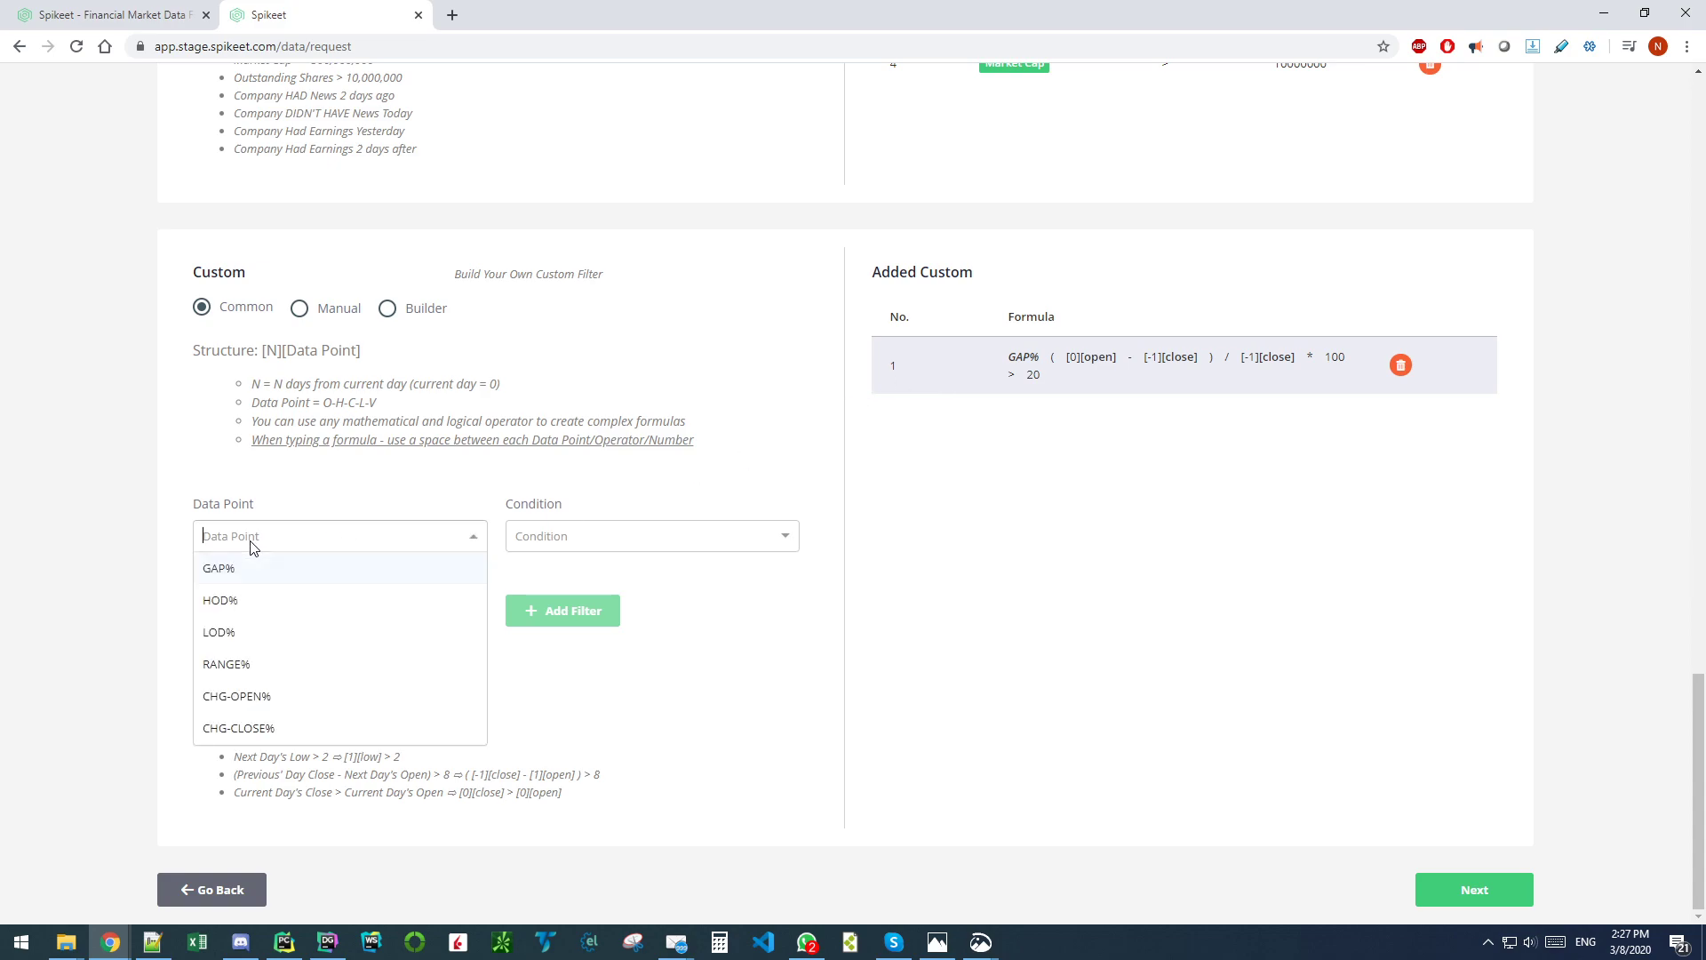
{"action": "left_click", "coordinate": [252, 727]}
{"action": "left_click", "coordinate": [271, 544]}
{"action": "left_click", "coordinate": [245, 567]}
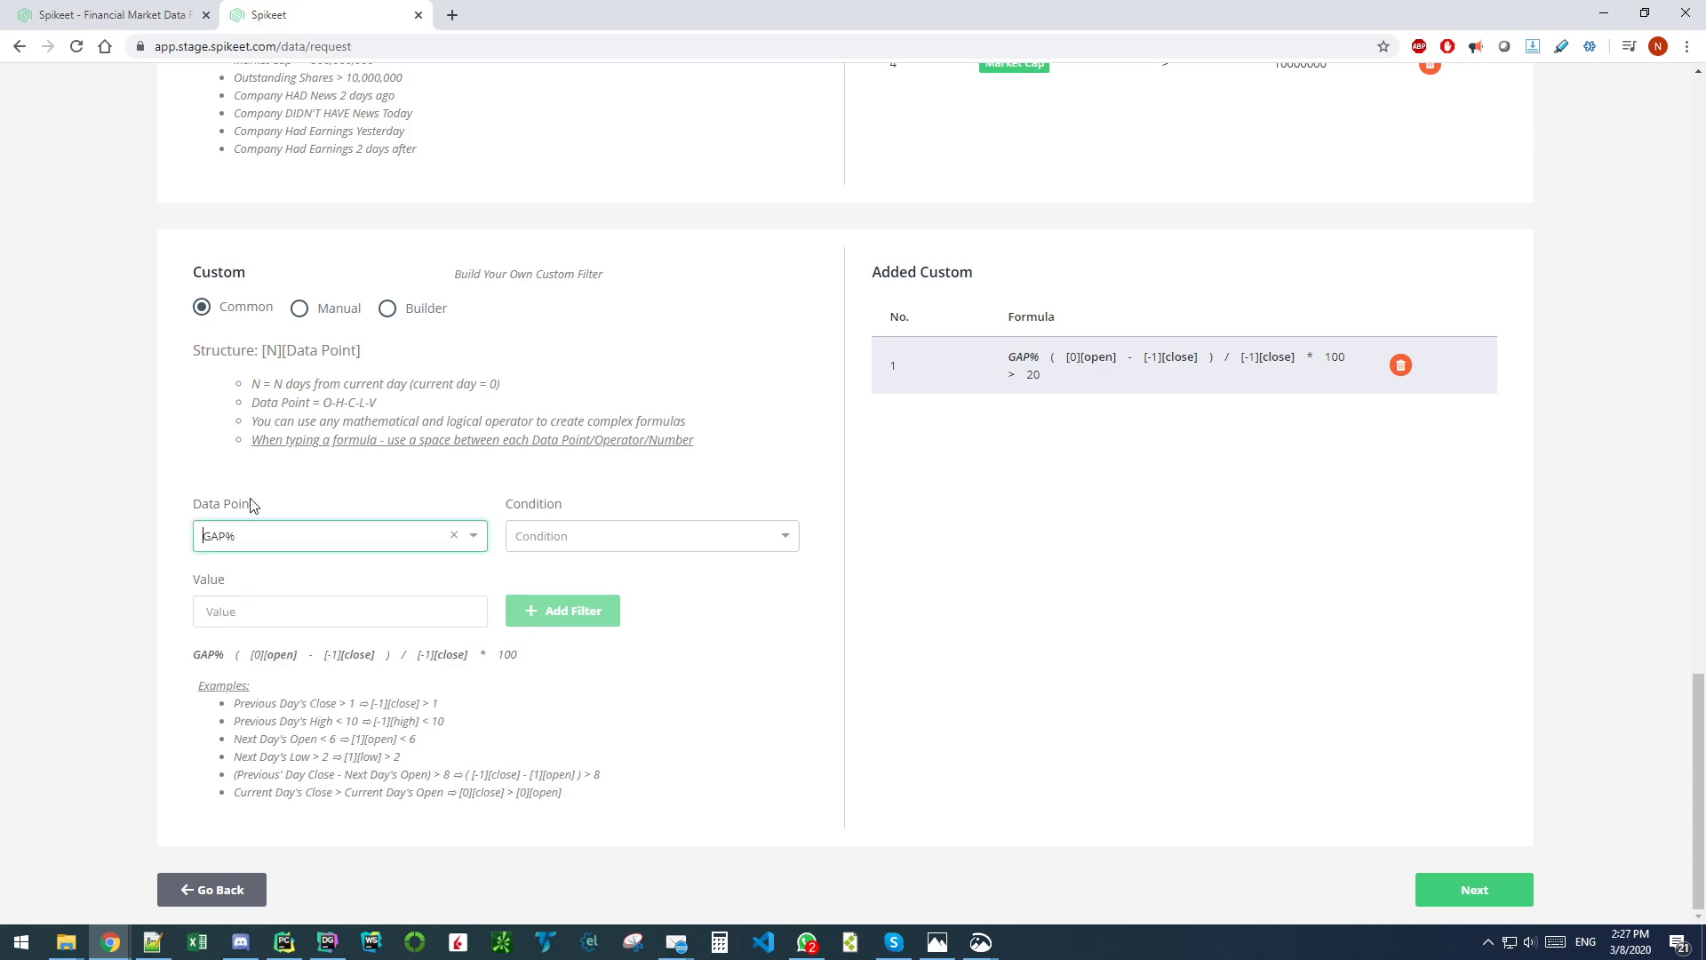
{"action": "left_click_drag", "start_coordinate": [533, 664], "coordinate": [180, 663]}
{"action": "left_click", "coordinate": [184, 665]}
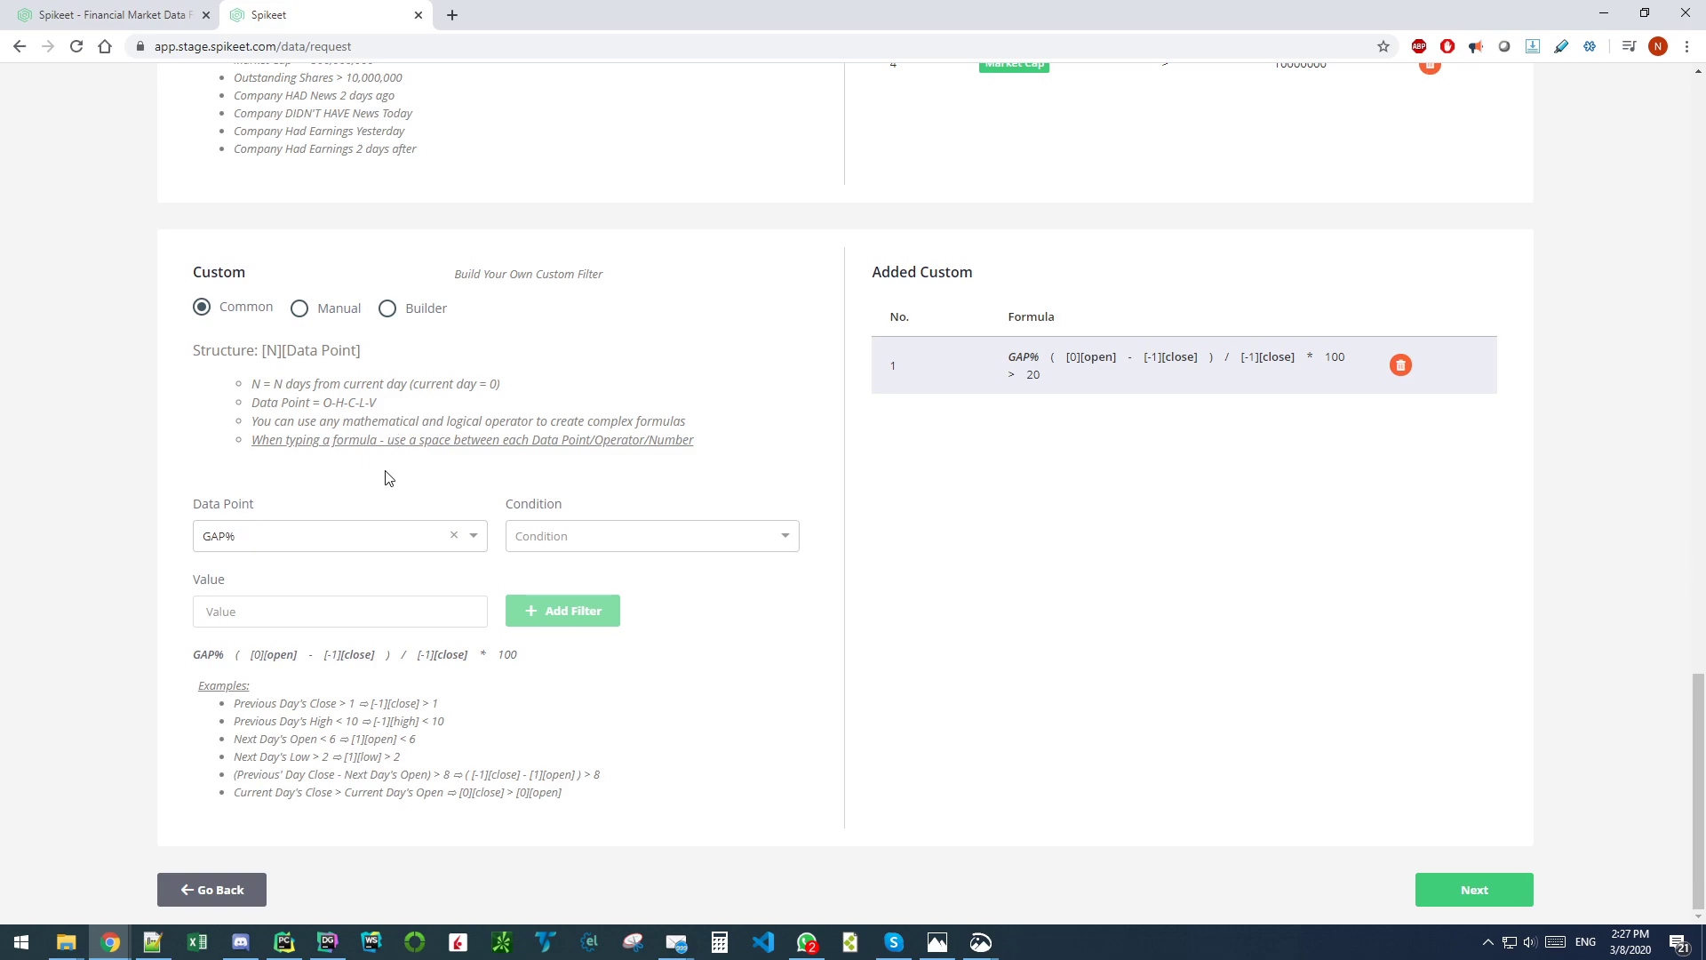
{"action": "left_click_drag", "start_coordinate": [522, 658], "coordinate": [195, 655]}
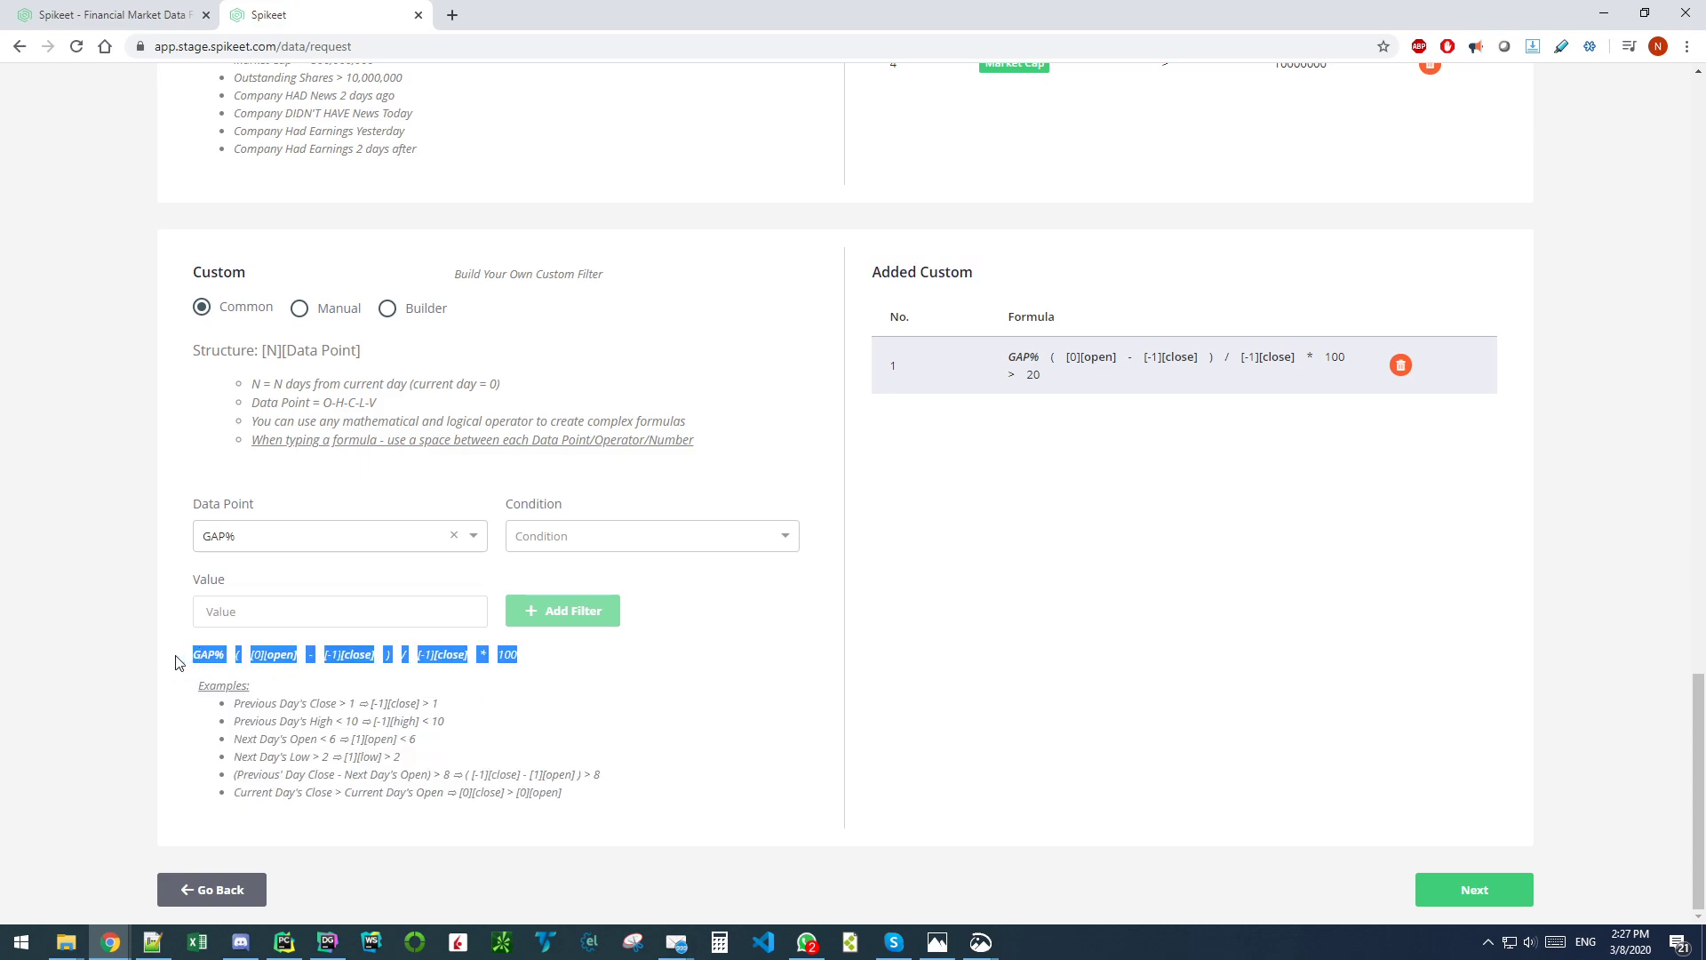
{"action": "left_click", "coordinate": [181, 662]}
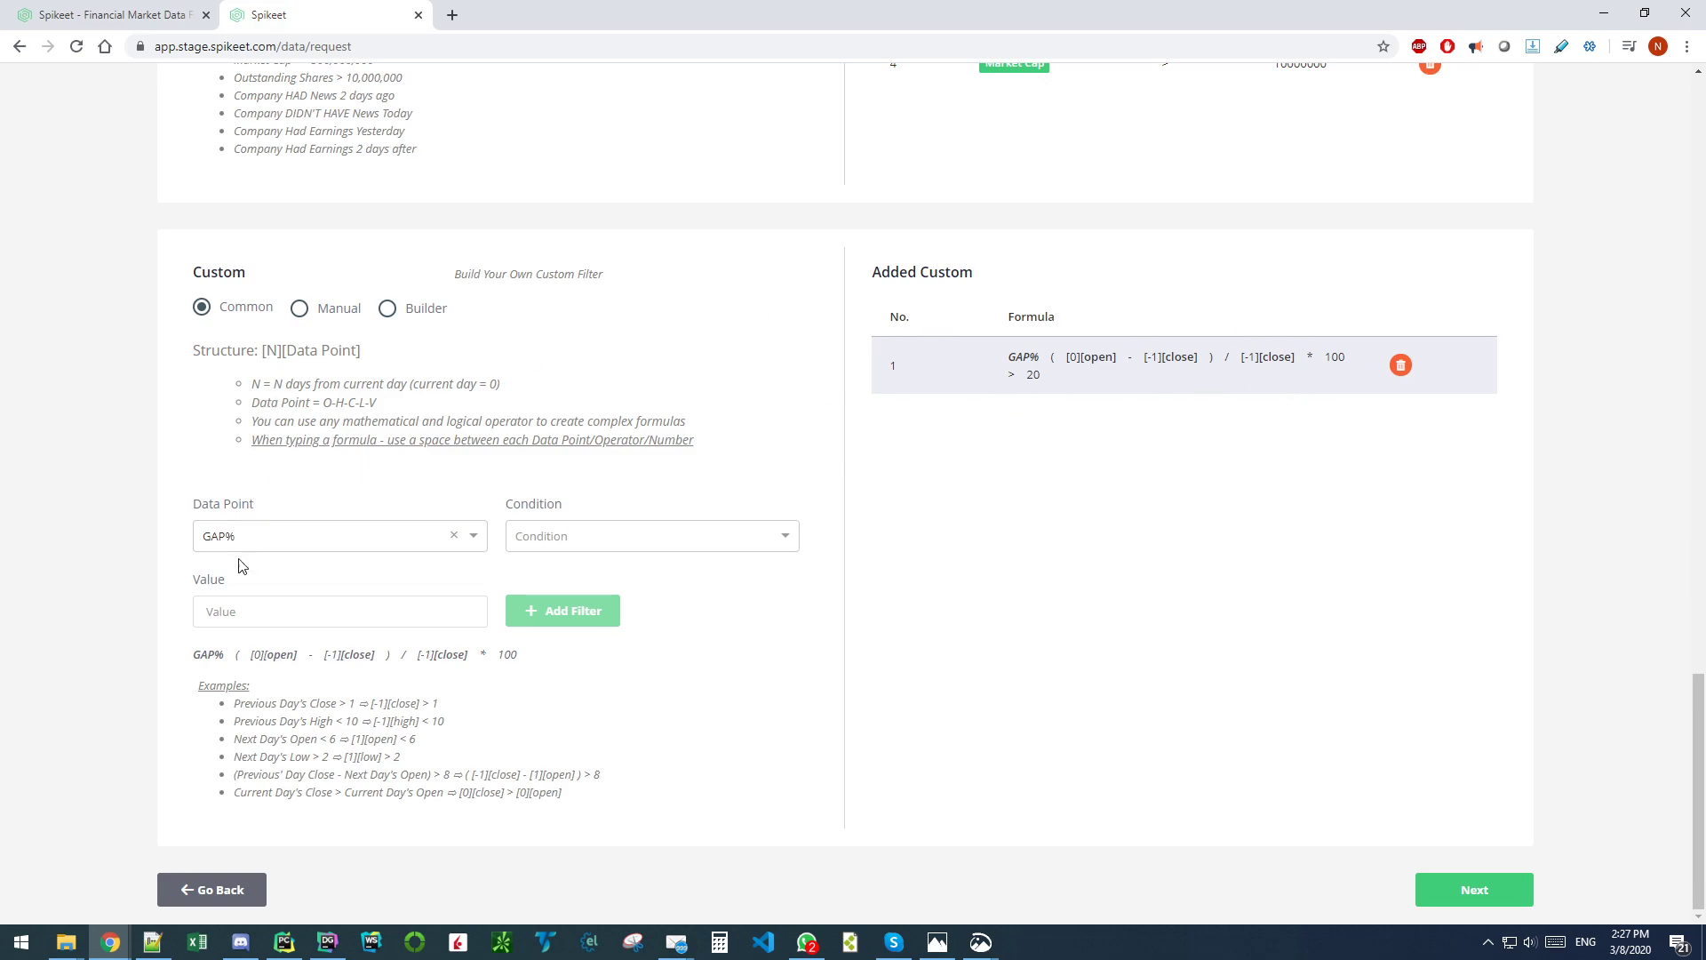
Step: Examine the custom formula structure [N][Data Point], the [0][open] term in the GAP% formula and the Data Point note
{"action": "left_click_drag", "start_coordinate": [197, 350], "coordinate": [356, 364]}
{"action": "left_click", "coordinate": [346, 371]}
{"action": "left_click_drag", "start_coordinate": [262, 350], "coordinate": [283, 352]}
{"action": "left_click", "coordinate": [365, 358]}
{"action": "left_click_drag", "start_coordinate": [253, 657], "coordinate": [299, 656]}
{"action": "left_click", "coordinate": [276, 655]}
{"action": "left_click_drag", "start_coordinate": [250, 404], "coordinate": [324, 404]}
{"action": "left_click", "coordinate": [381, 406]}
Step: View the custom filter's Builder mode and set the mode to Manual
{"action": "left_click", "coordinate": [299, 311]}
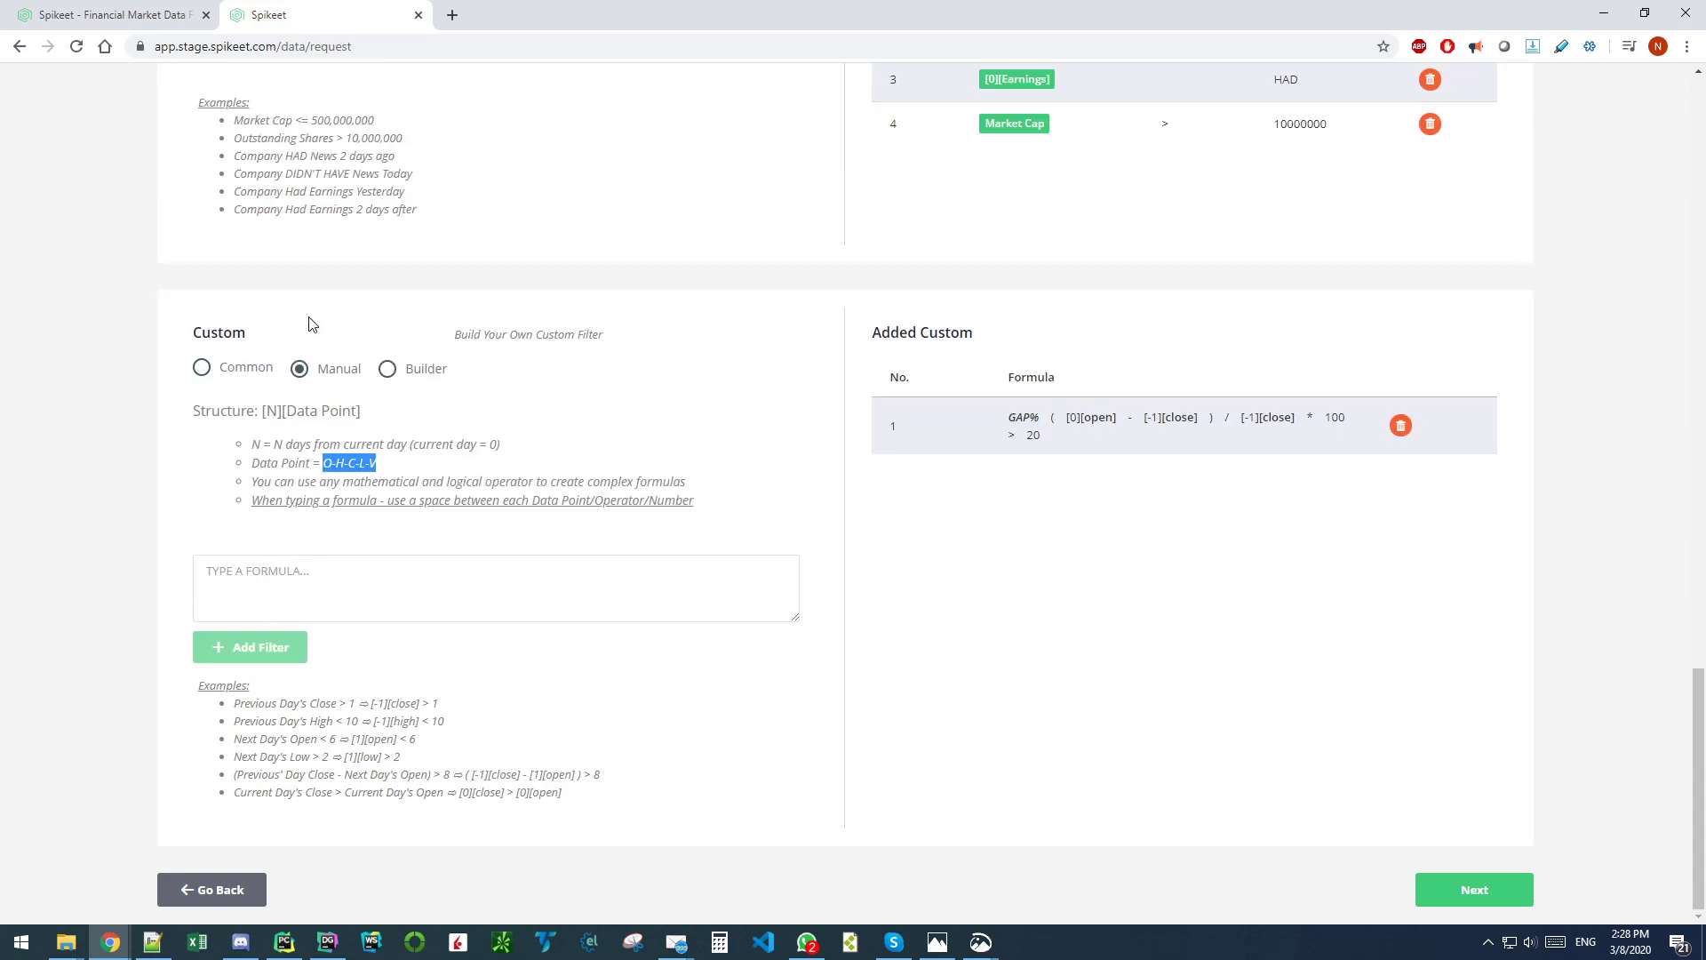
{"action": "left_click", "coordinate": [388, 370]}
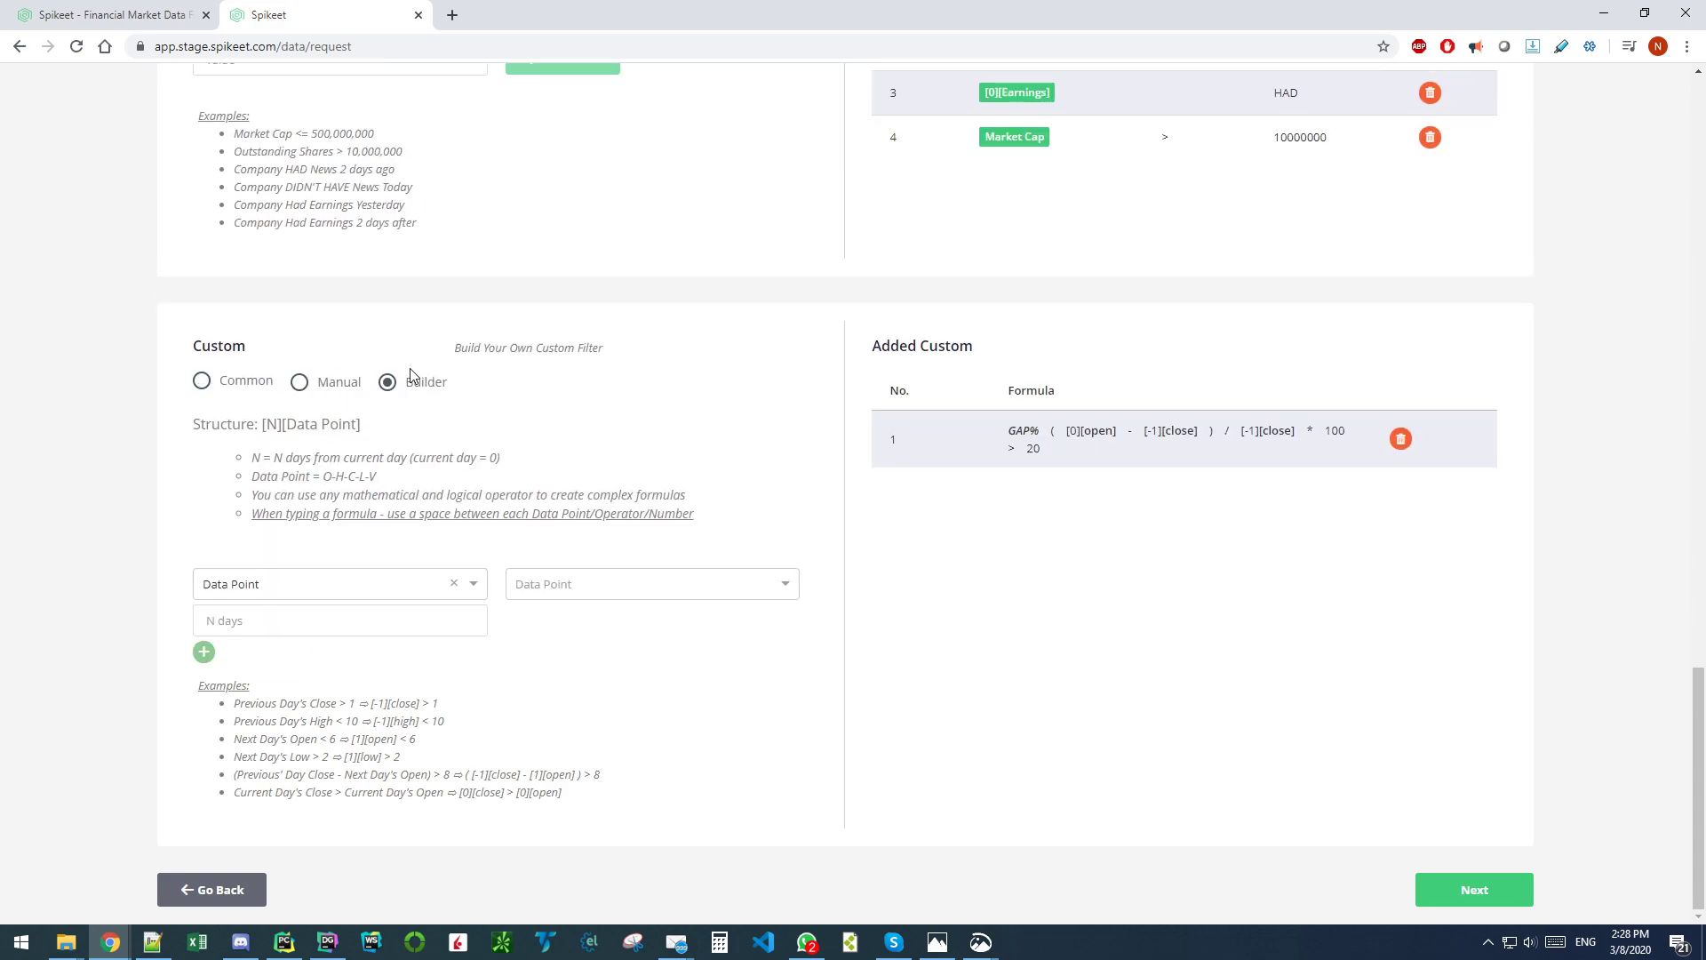
{"action": "left_click", "coordinate": [345, 395]}
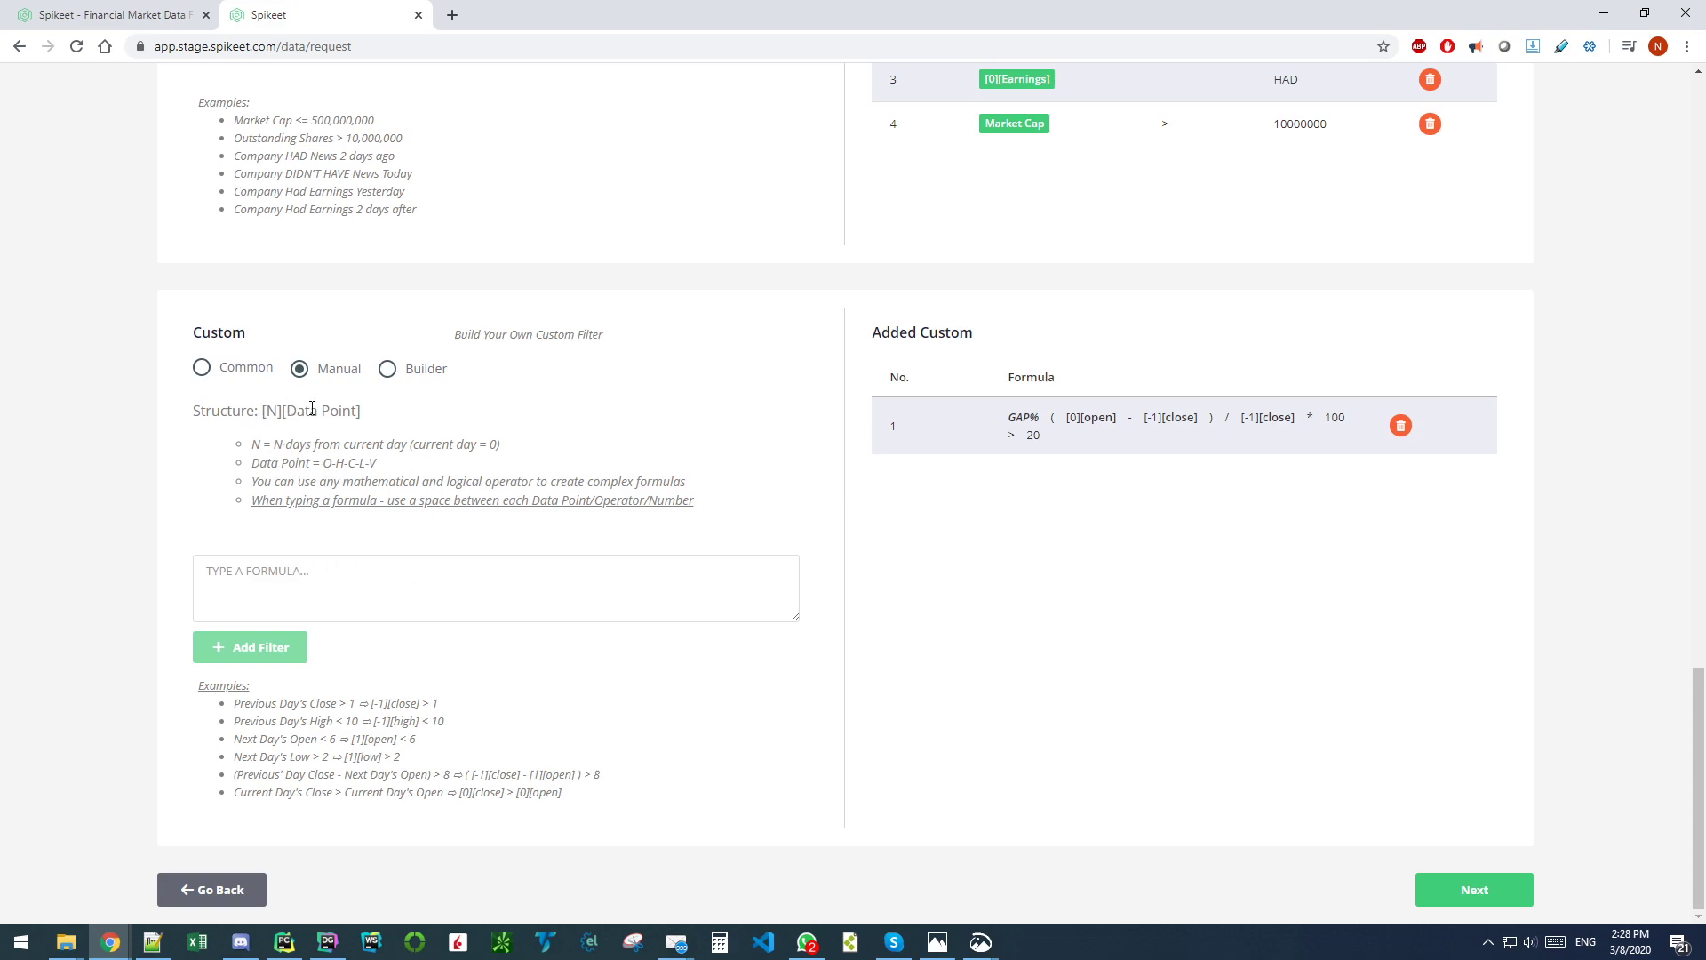
Step: Enter the manual custom formula [-1][close] > 1, with the data point in lower case
{"action": "left_click", "coordinate": [282, 590]}
{"action": "type", "text": "[-1][CLOSE]"}
{"action": "left_click_drag", "start_coordinate": [269, 571], "coordinate": [169, 578]}
{"action": "left_click", "coordinate": [259, 578]}
{"action": "left_click", "coordinate": [288, 574]}
{"action": "type", "text": "> 1"}
{"action": "double_click", "coordinate": [255, 573]}
{"action": "type", "text": "close"}
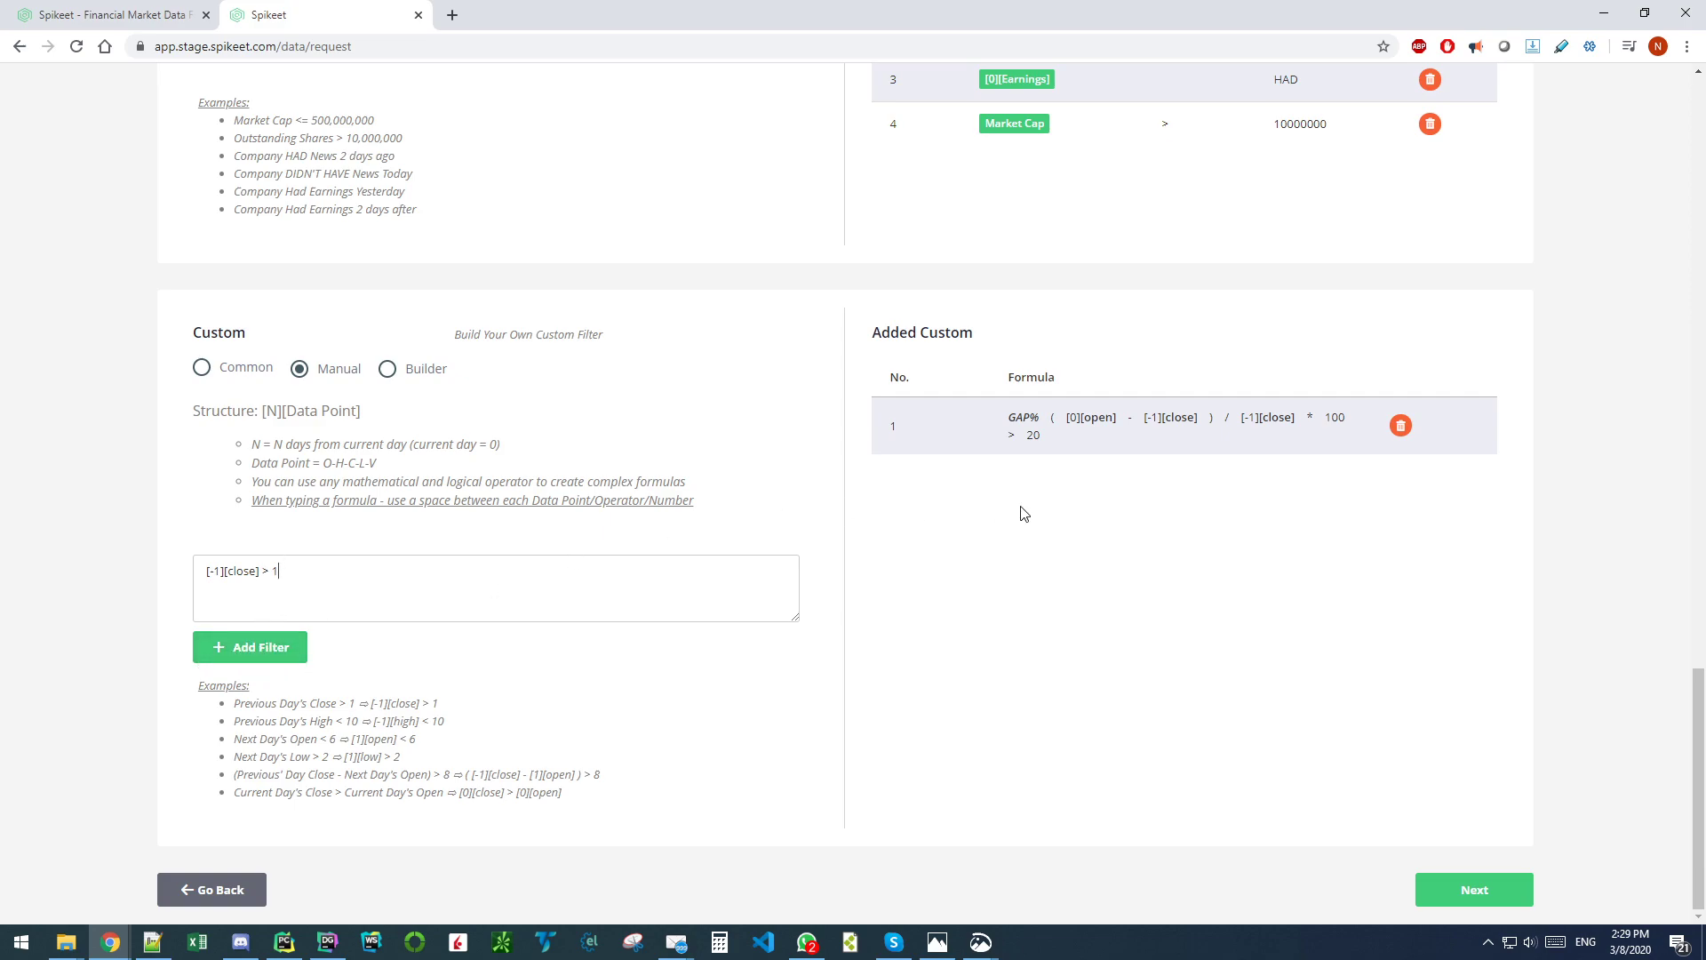
Step: Add the typed manual formula to the request as a custom filter
{"action": "left_click_drag", "start_coordinate": [205, 572], "coordinate": [266, 571]}
{"action": "left_click", "coordinate": [239, 573]}
{"action": "left_click", "coordinate": [255, 646]}
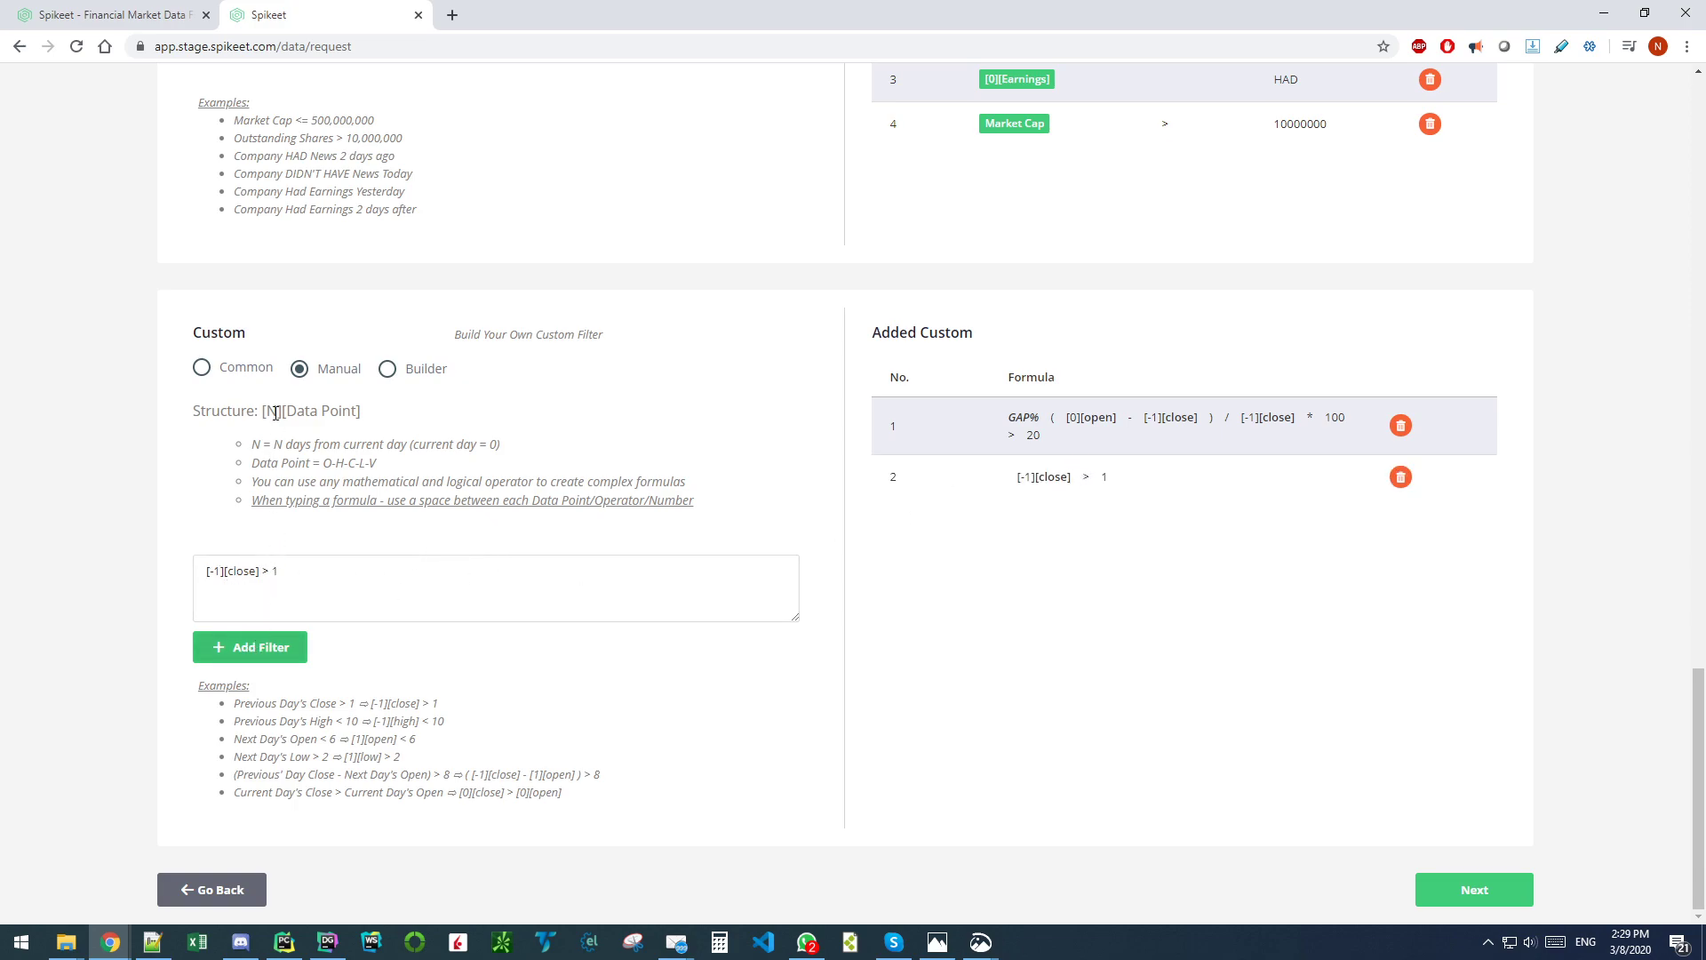
{"action": "left_click", "coordinate": [273, 570]}
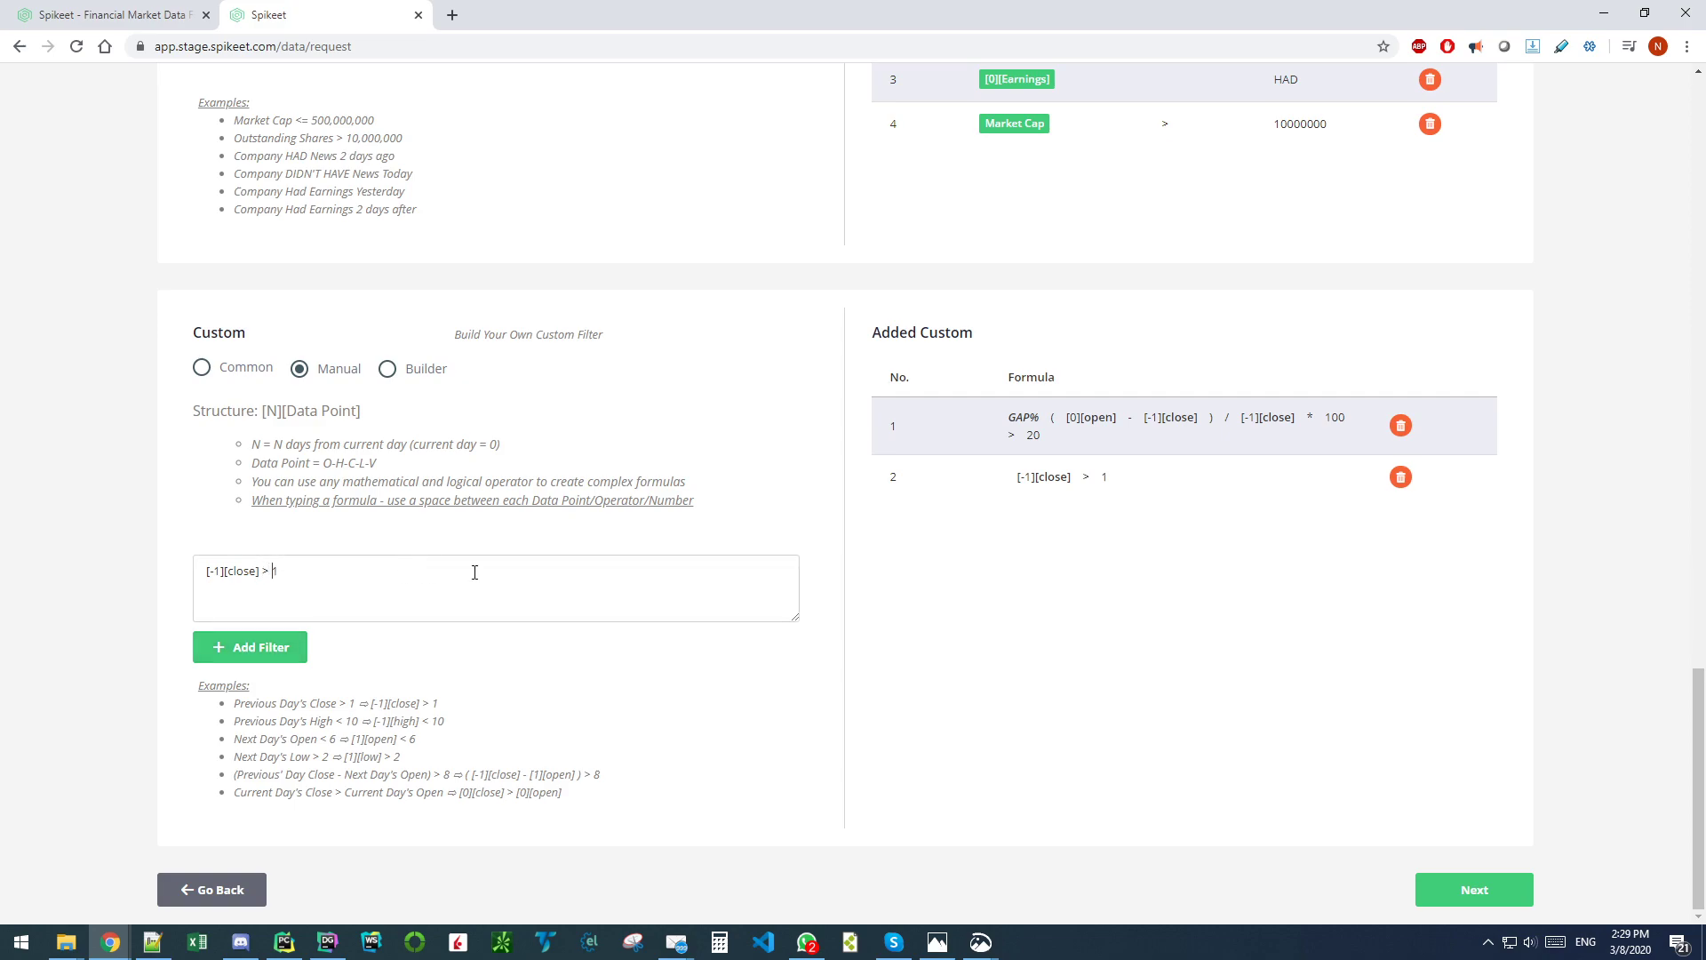
{"action": "key", "text": "Delete"}
Step: In Builder mode, start a custom formula with the data point Close and N days set to -1
{"action": "left_click", "coordinate": [412, 369]}
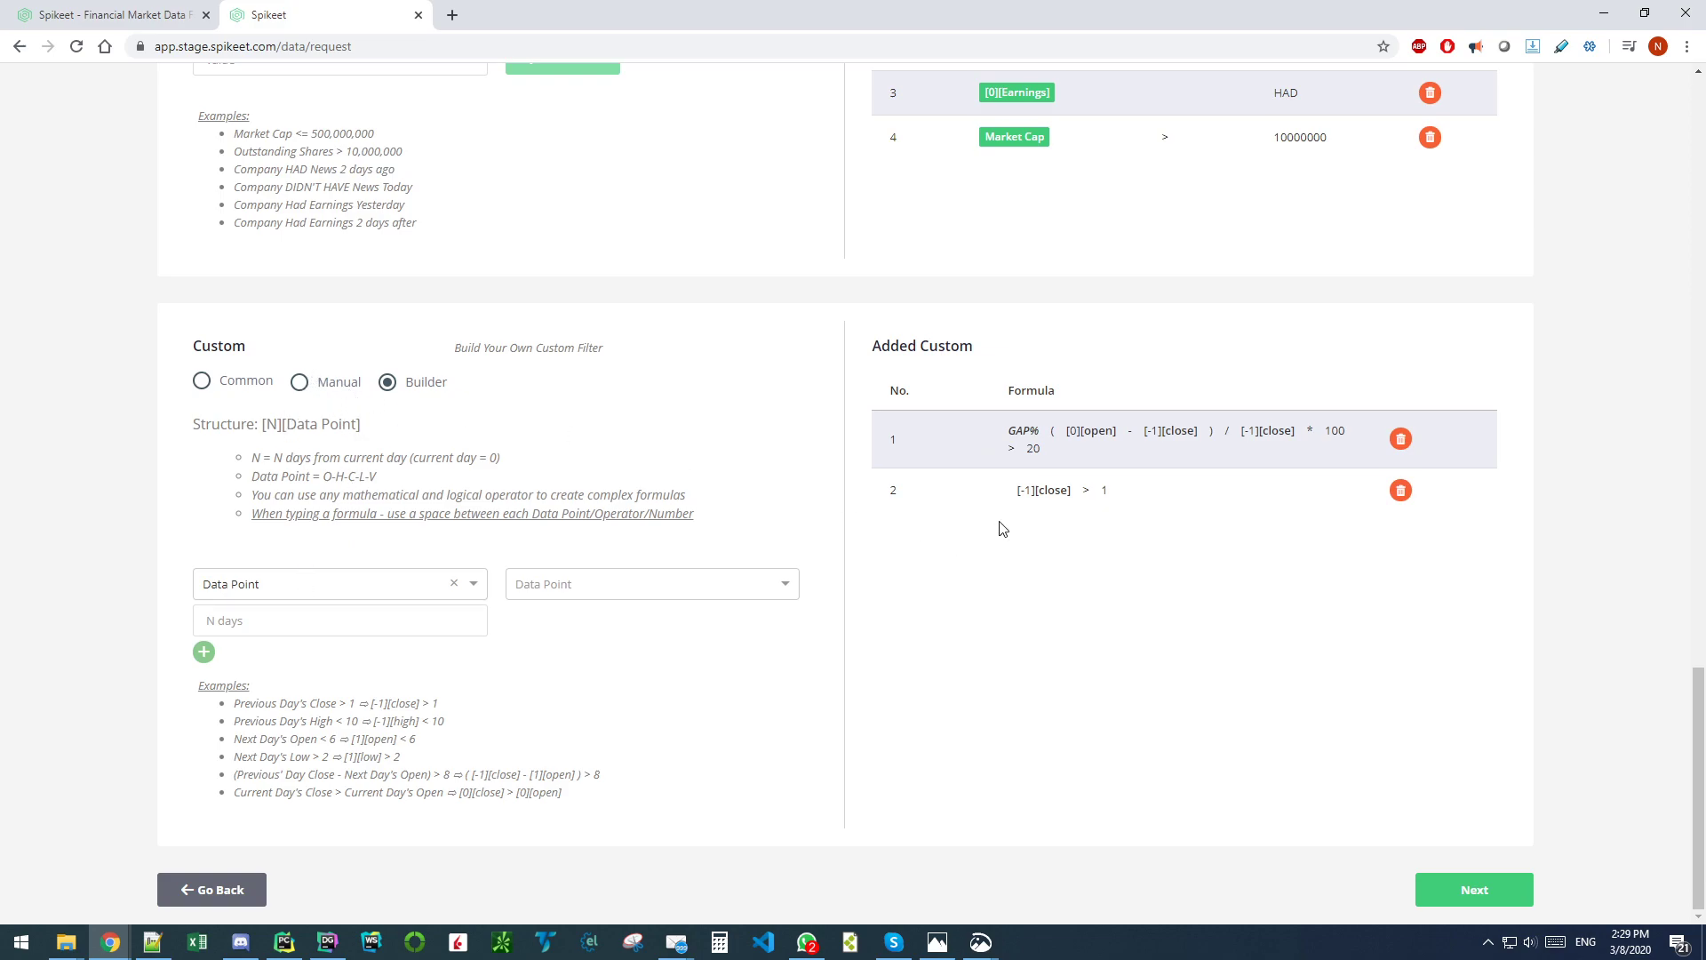
{"action": "left_click", "coordinate": [316, 592]}
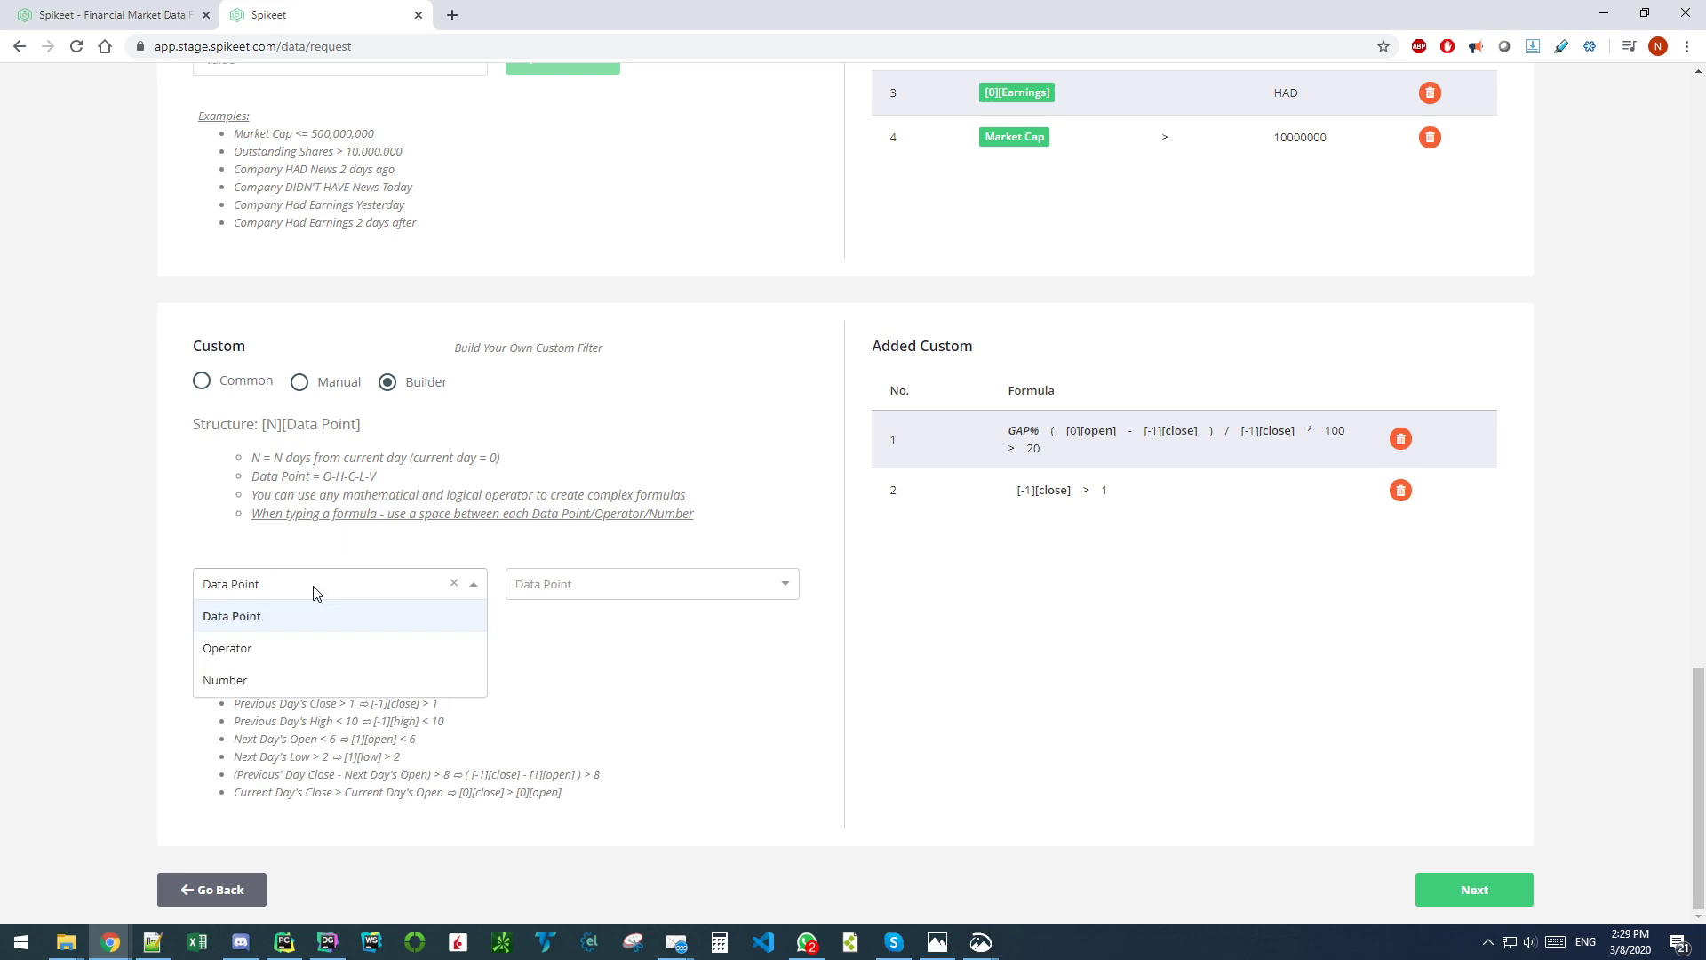
{"action": "left_click", "coordinate": [363, 622]}
{"action": "left_click", "coordinate": [621, 602]}
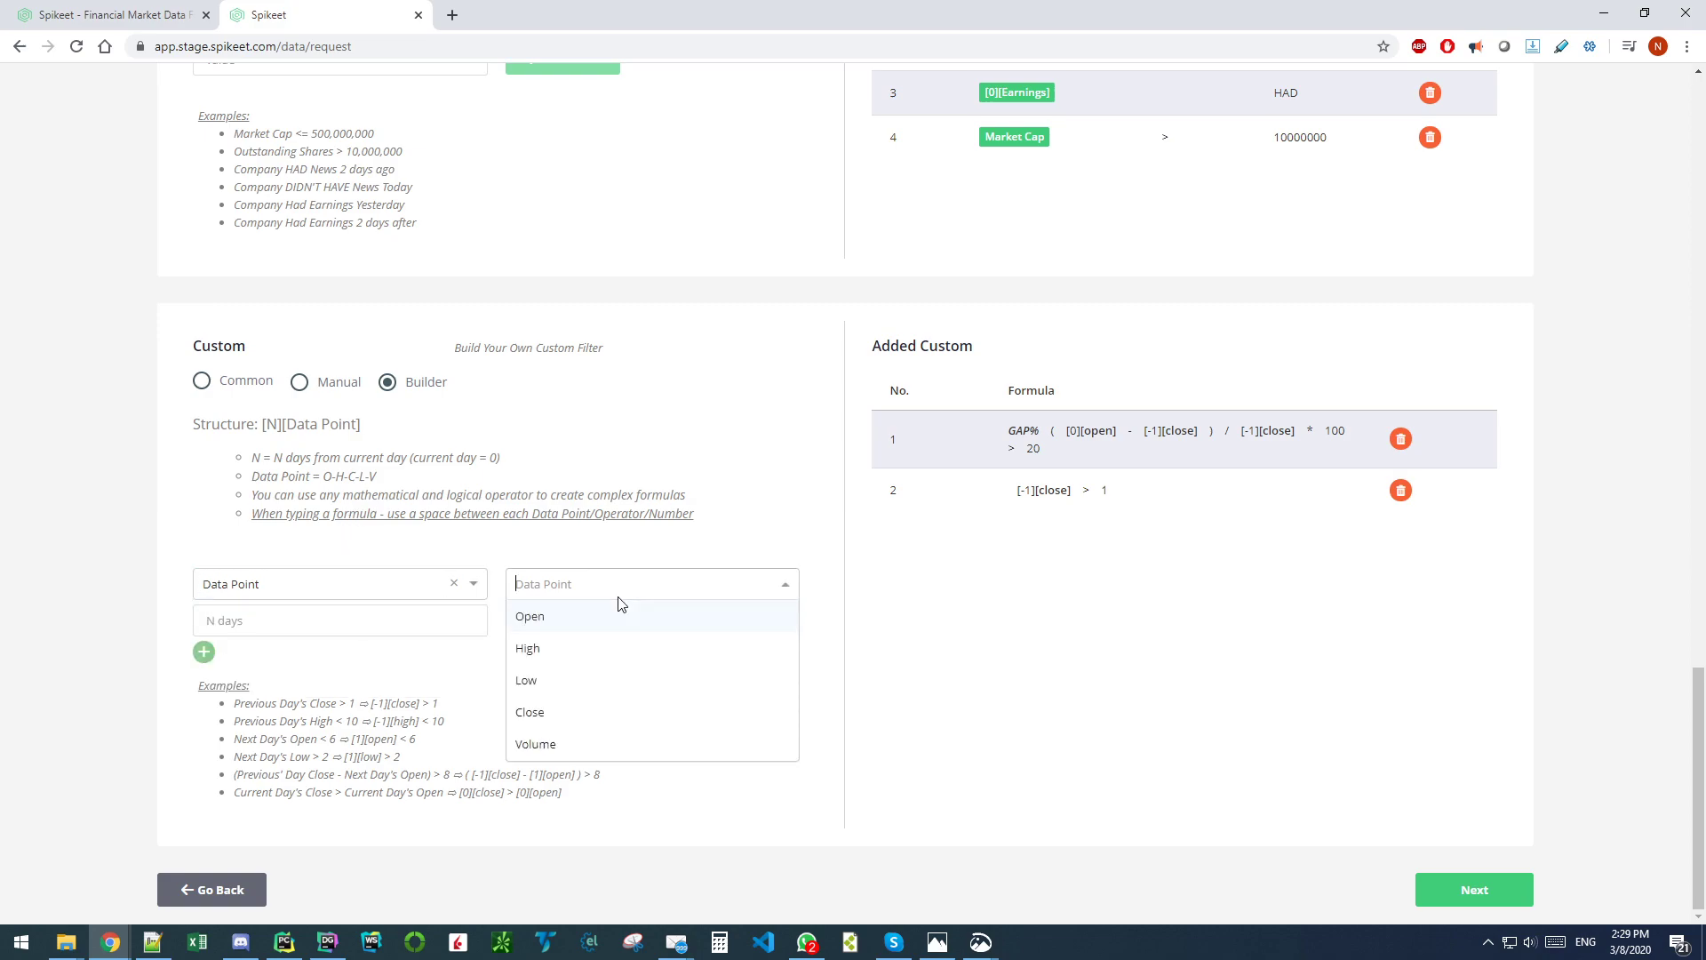
{"action": "left_click", "coordinate": [560, 714]}
{"action": "left_click", "coordinate": [229, 622]}
{"action": "type", "text": "-1"}
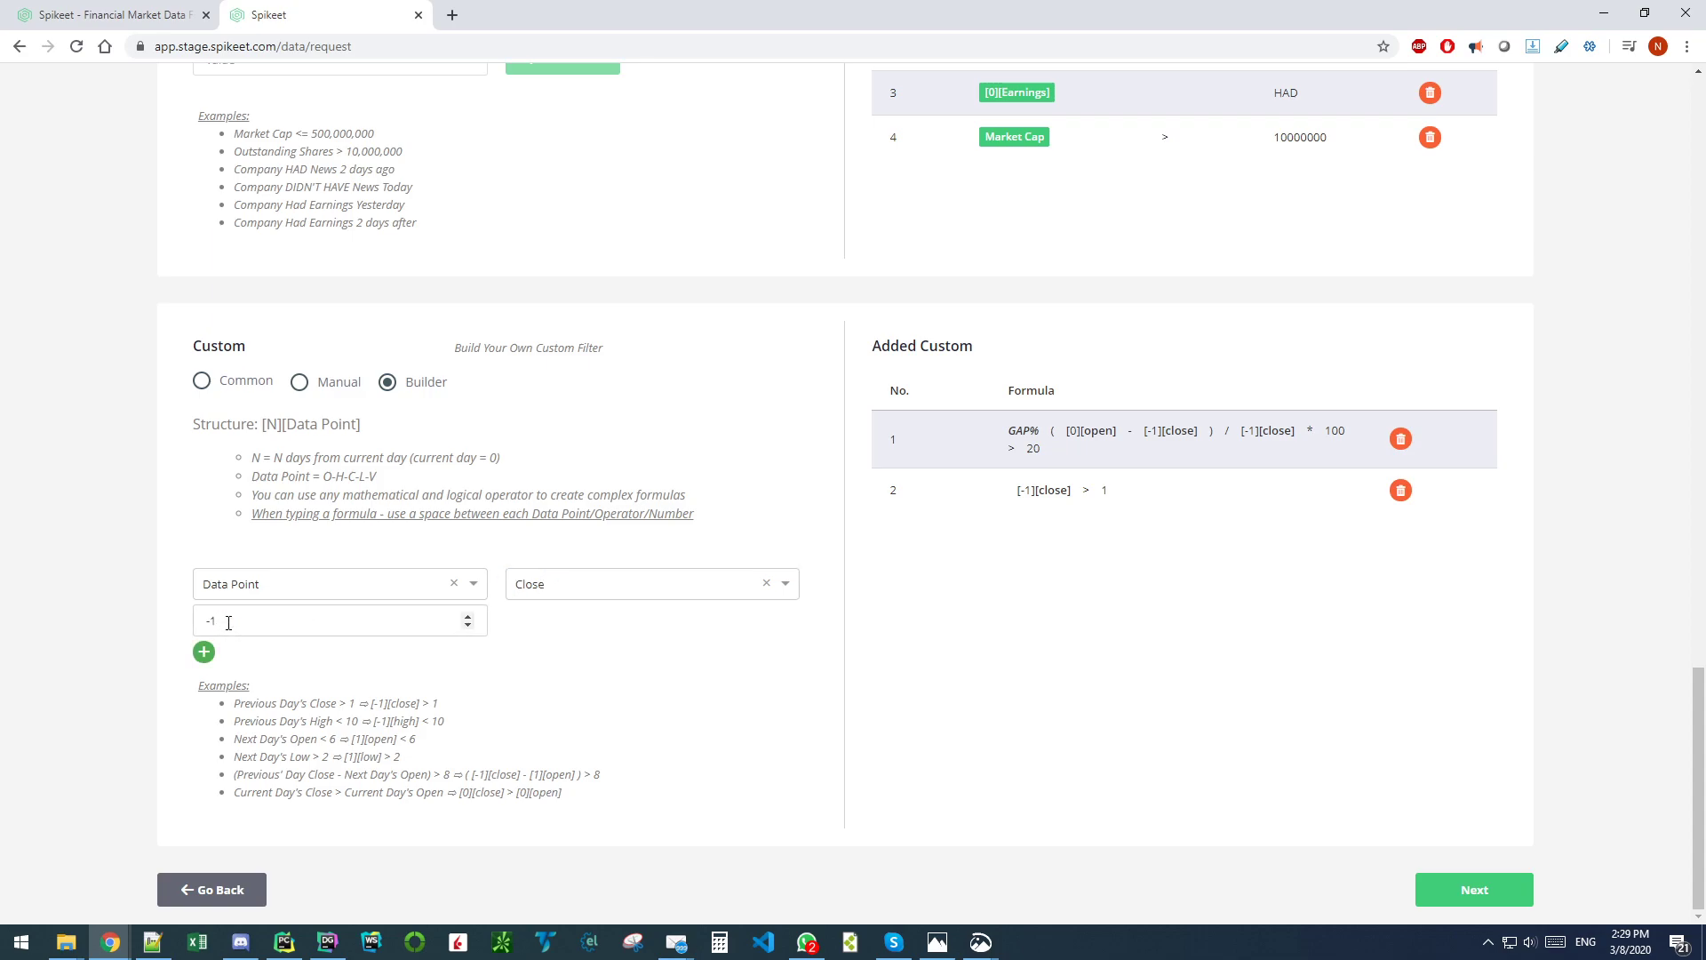
{"action": "left_click", "coordinate": [203, 652]}
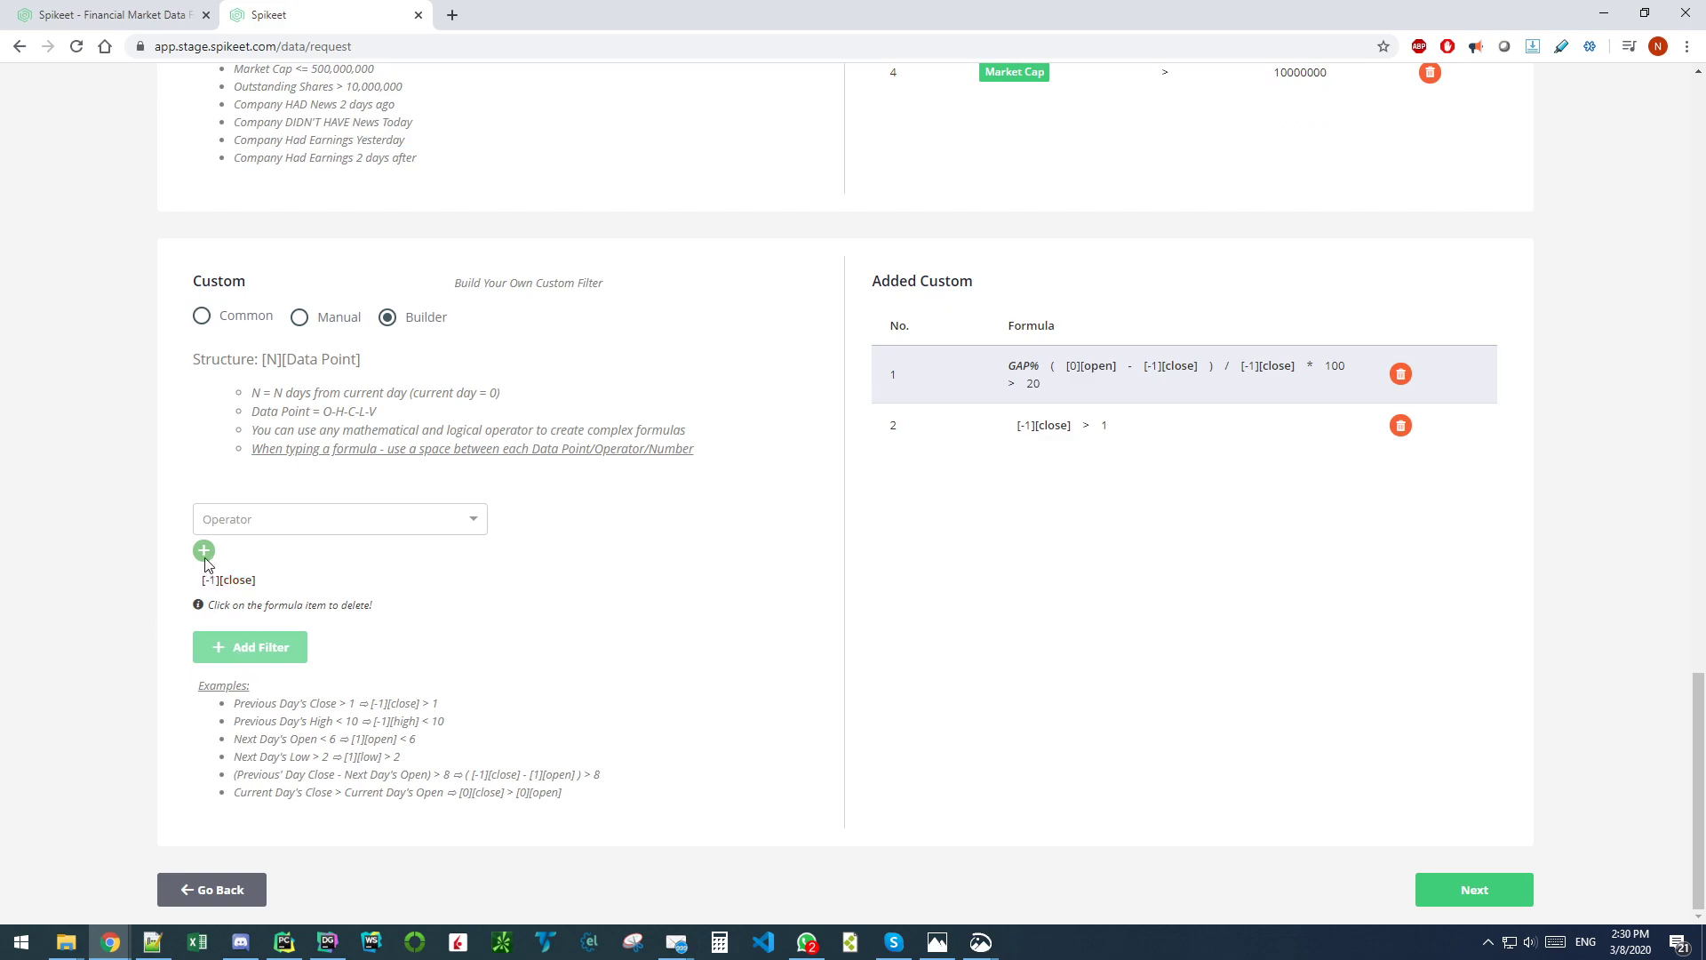
Step: Complete the Builder formula with the operator > and the number 1, add it as a custom filter, and delete that duplicate filter
{"action": "left_click", "coordinate": [238, 526]}
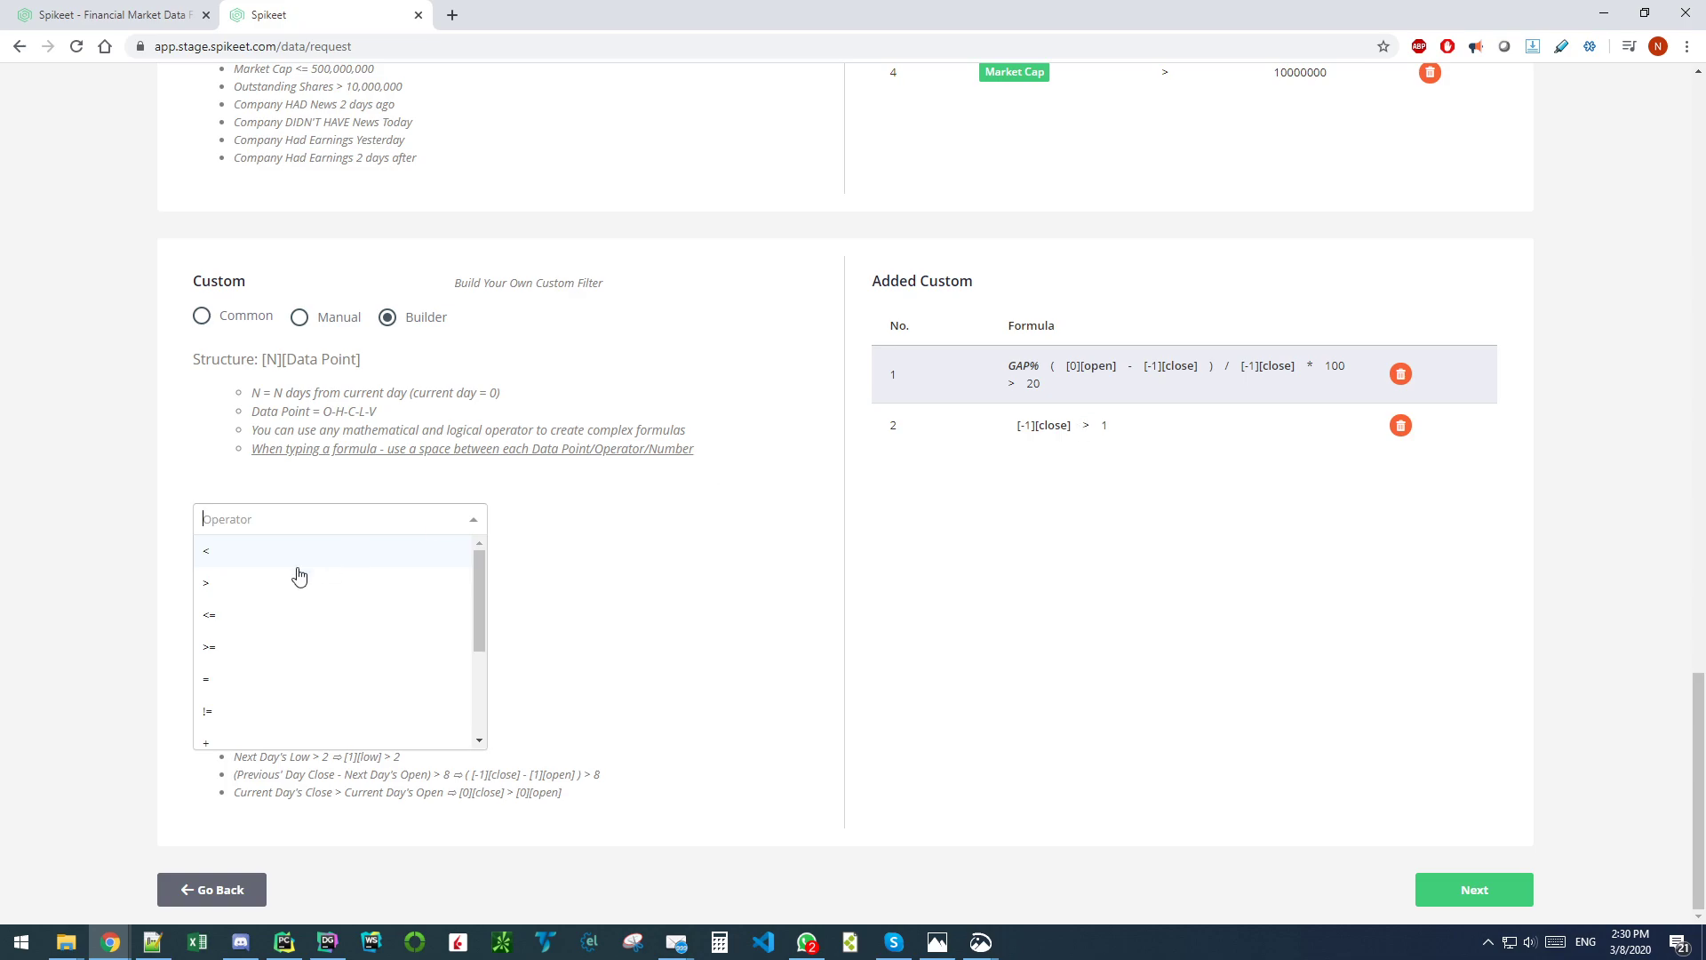
{"action": "left_click", "coordinate": [233, 584]}
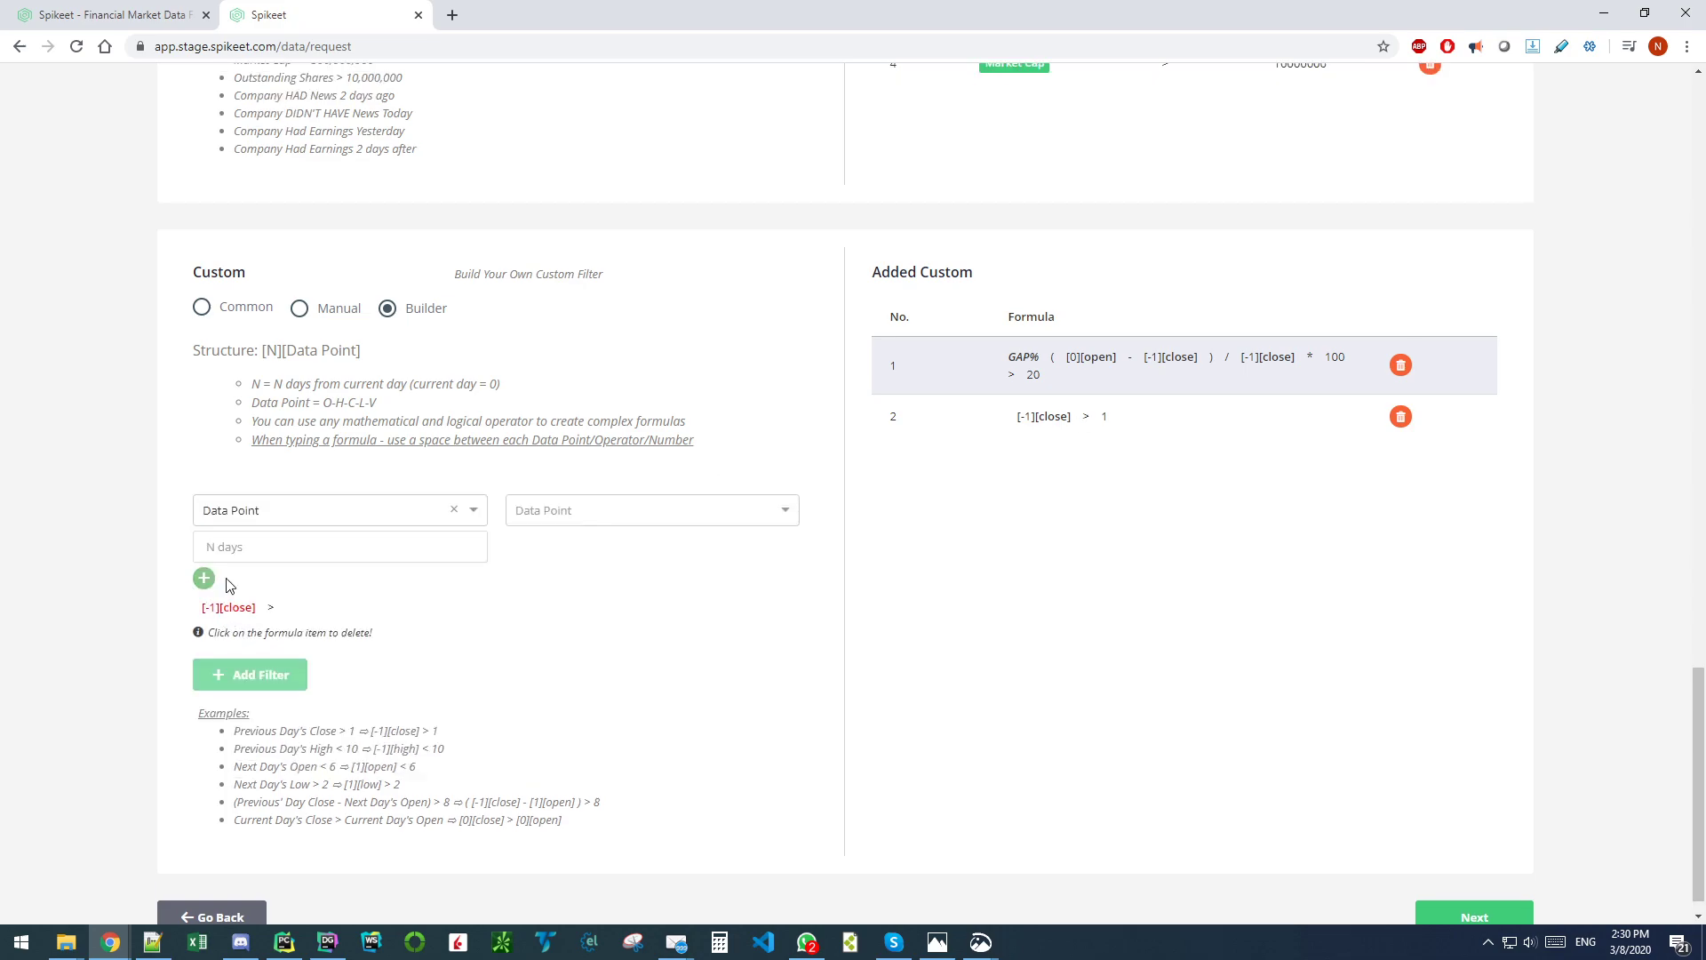
{"action": "left_click", "coordinate": [274, 509]}
{"action": "left_click", "coordinate": [246, 604]}
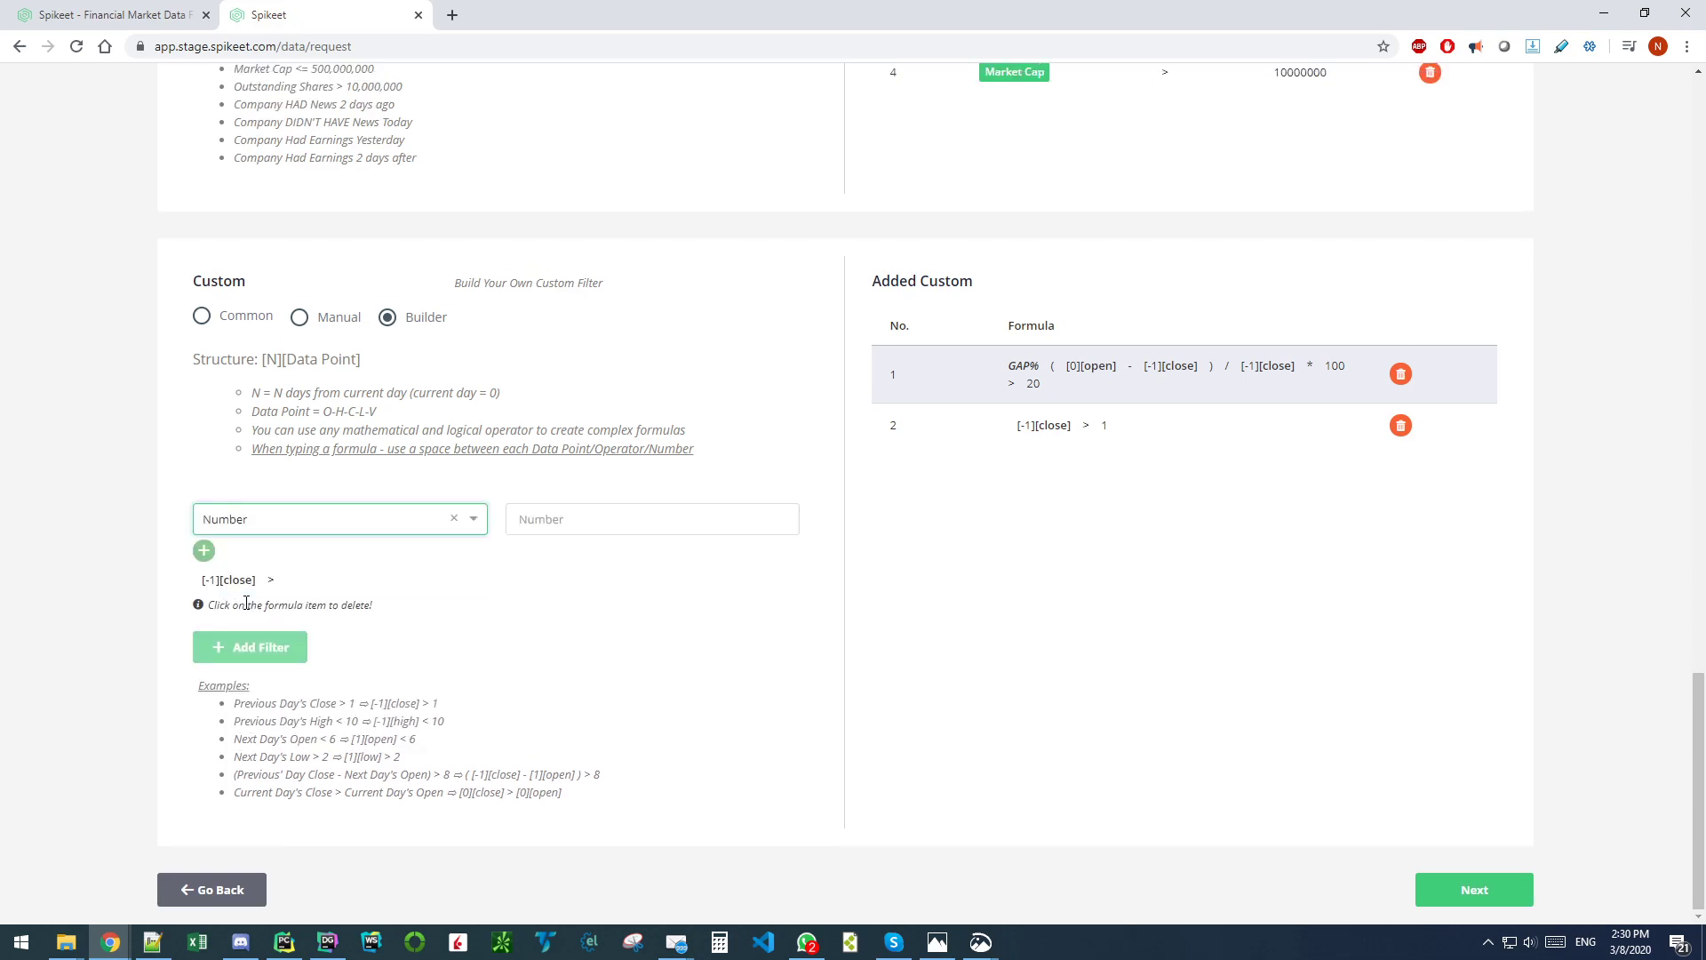
{"action": "left_click", "coordinate": [556, 524]}
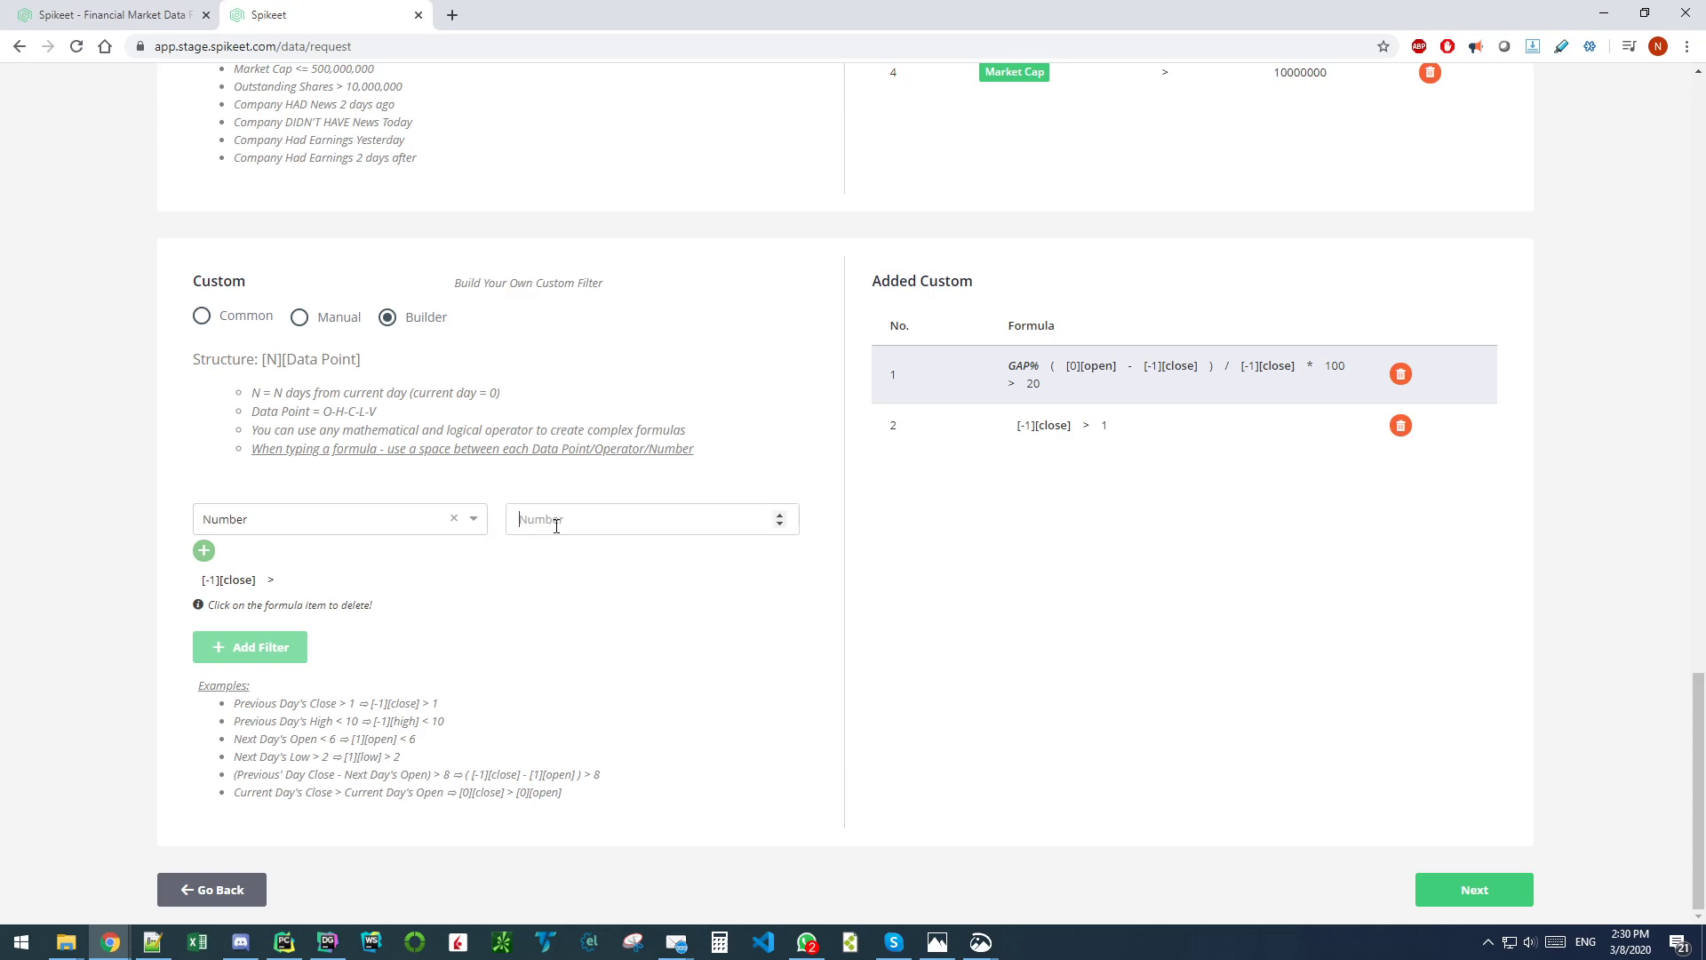
{"action": "type", "text": "1"}
{"action": "left_click", "coordinate": [204, 553]}
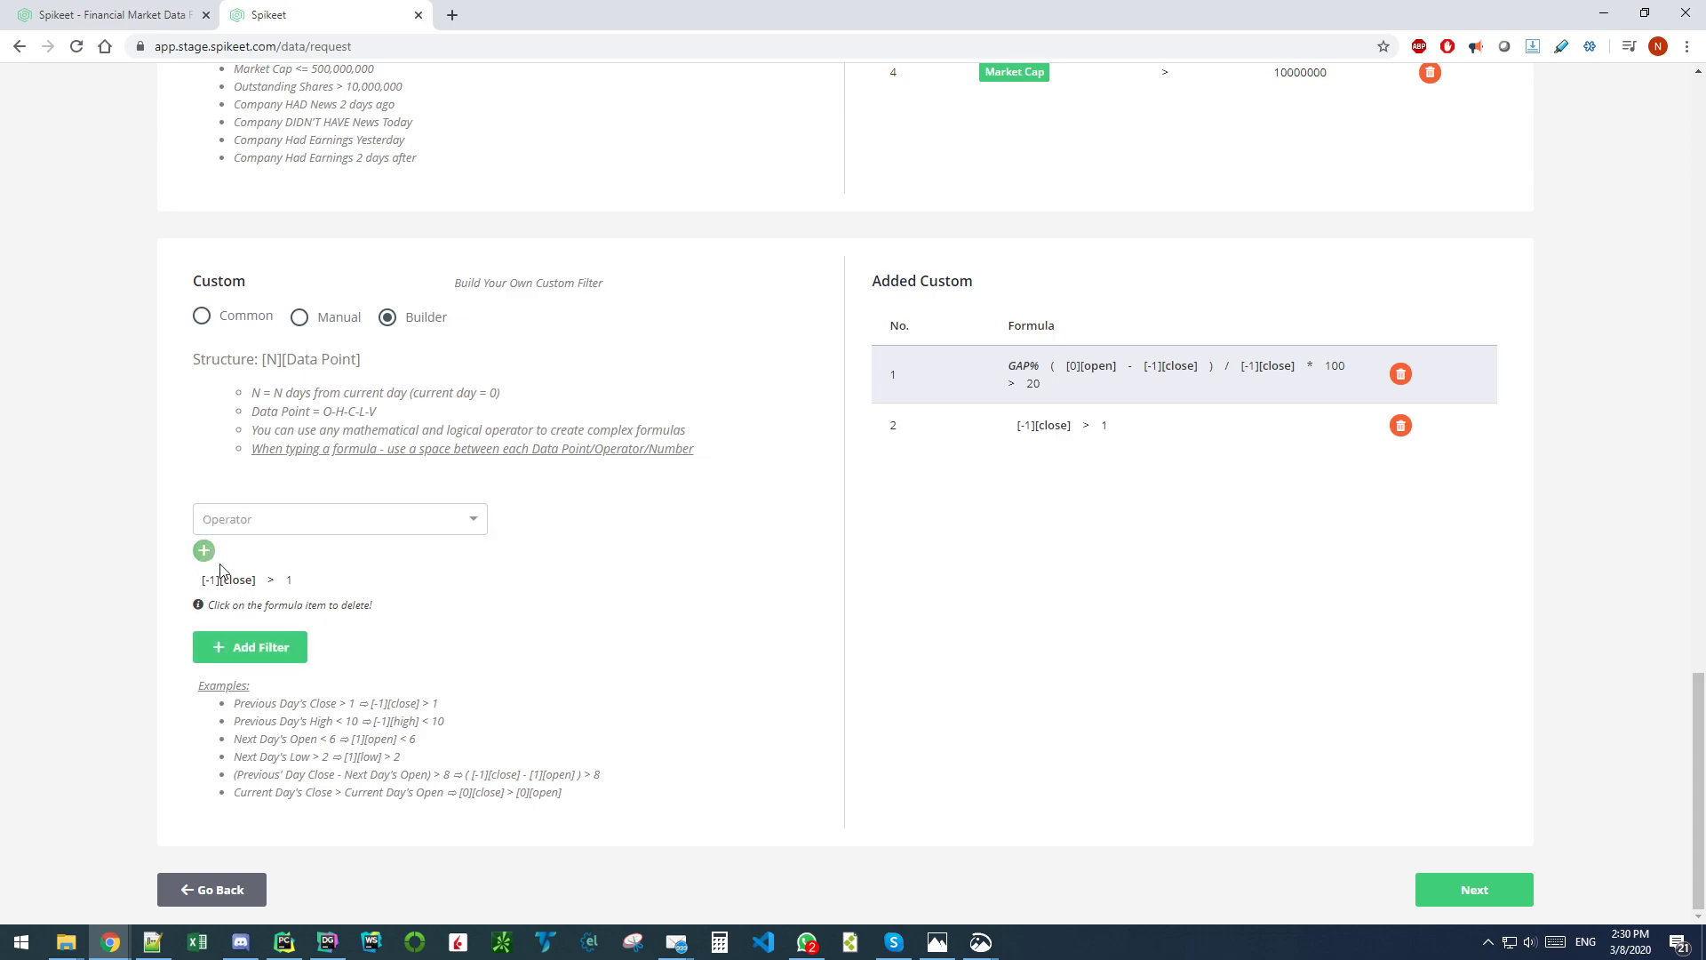
{"action": "left_click", "coordinate": [267, 649]}
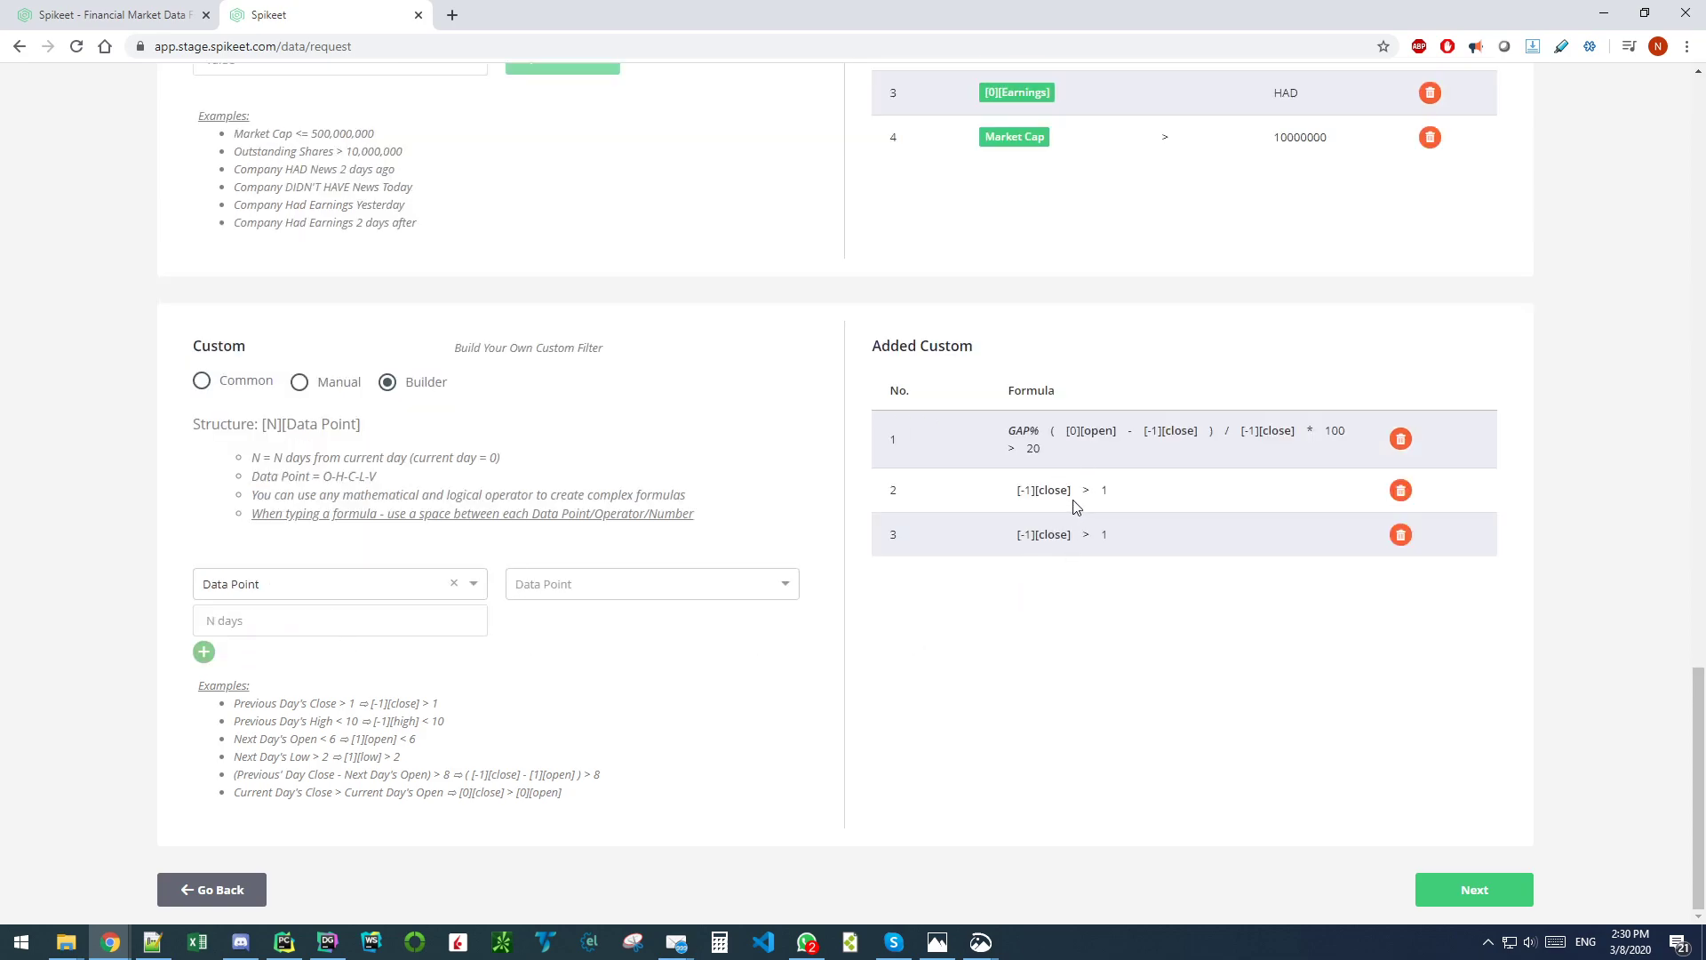
{"action": "left_click", "coordinate": [1401, 536]}
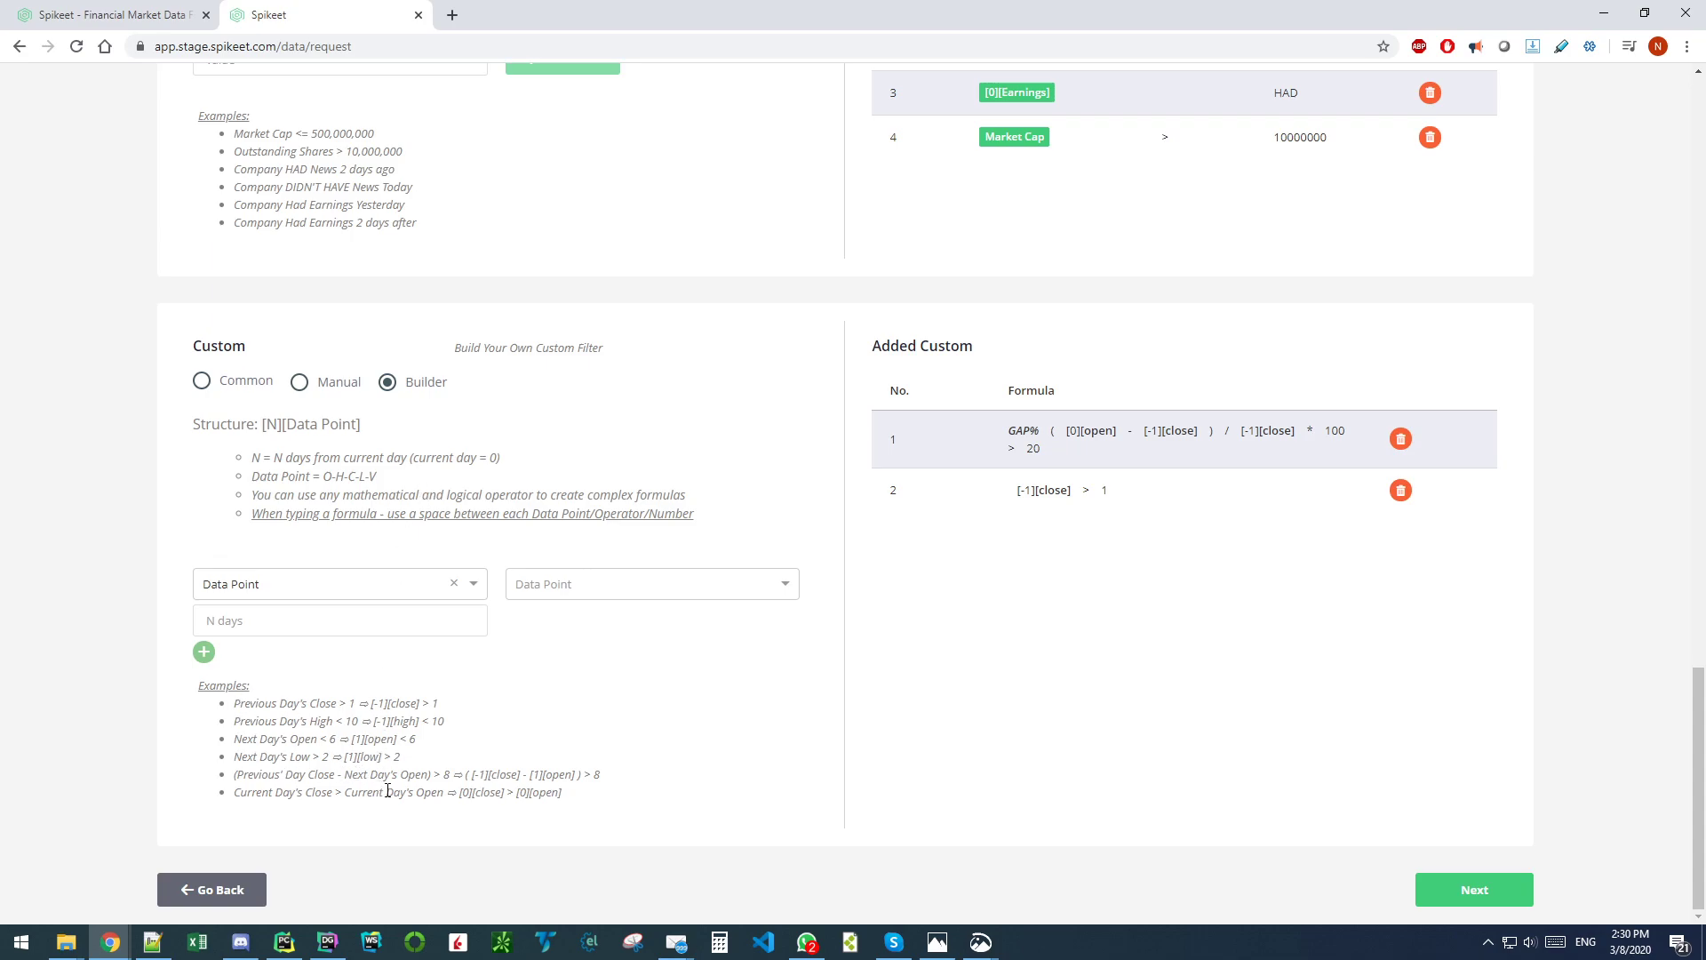
Step: Switch the custom filter back to Manual mode and change the formula to [-1][close] + [1][open] <= 10
{"action": "left_click", "coordinate": [331, 382]}
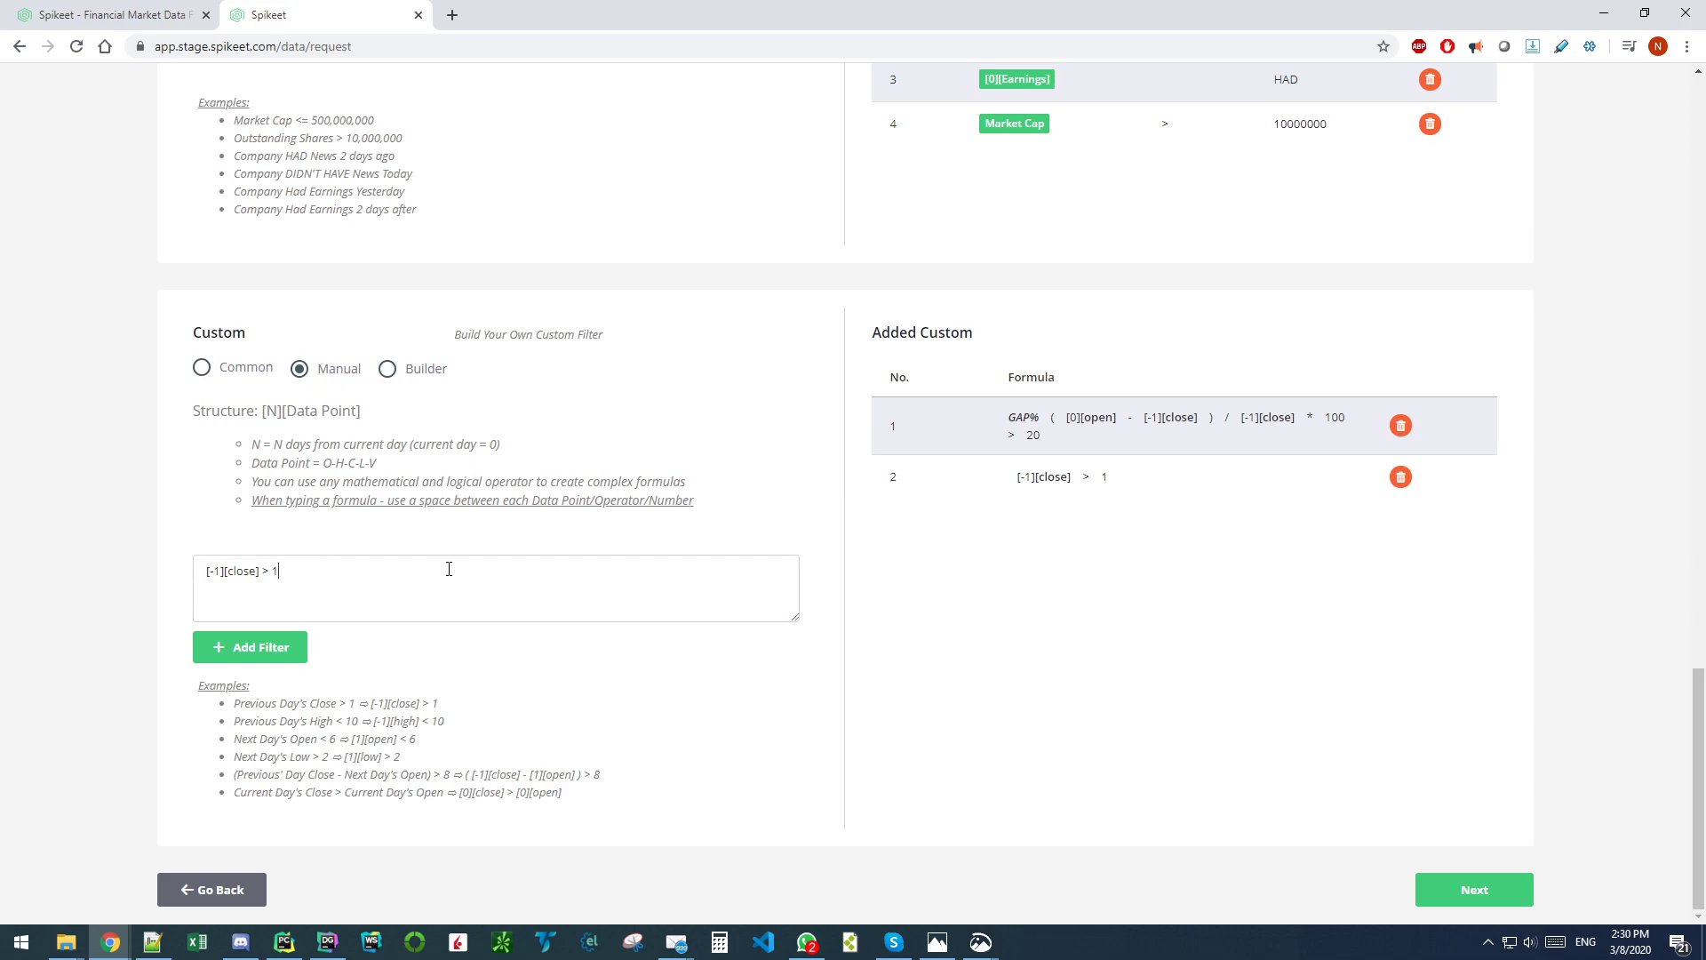
{"action": "key", "text": "BackSpace"}
{"action": "key", "text": "BackSpace"}
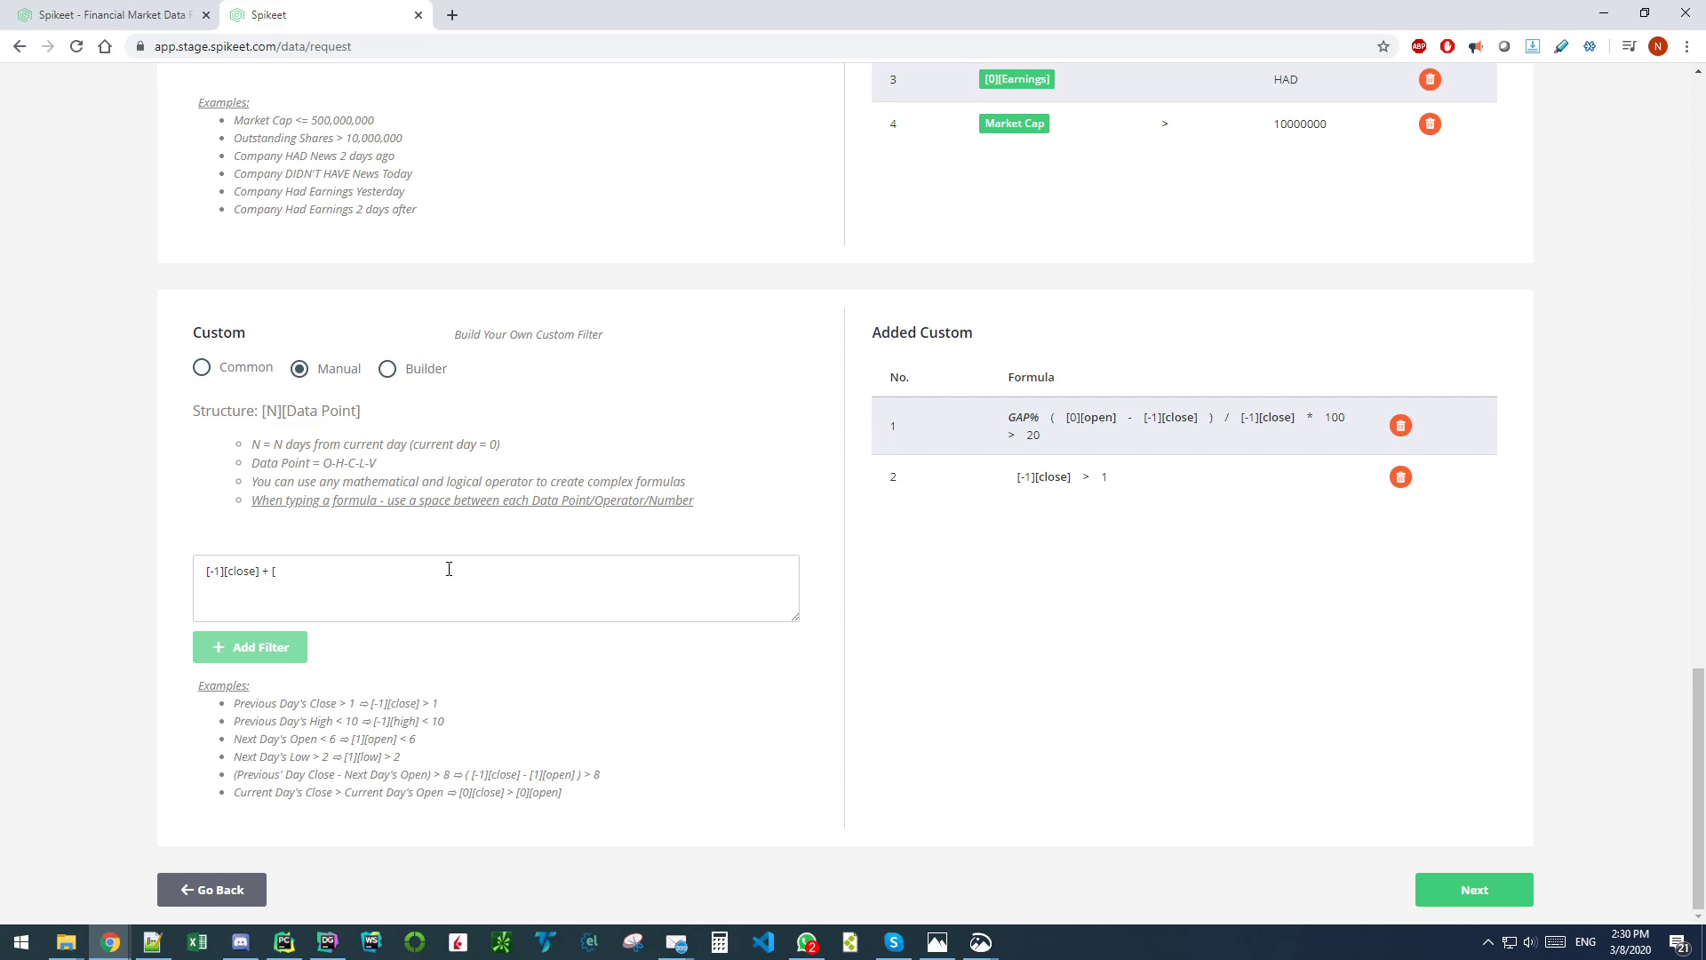
{"action": "type", "text": "pen] <= 10"}
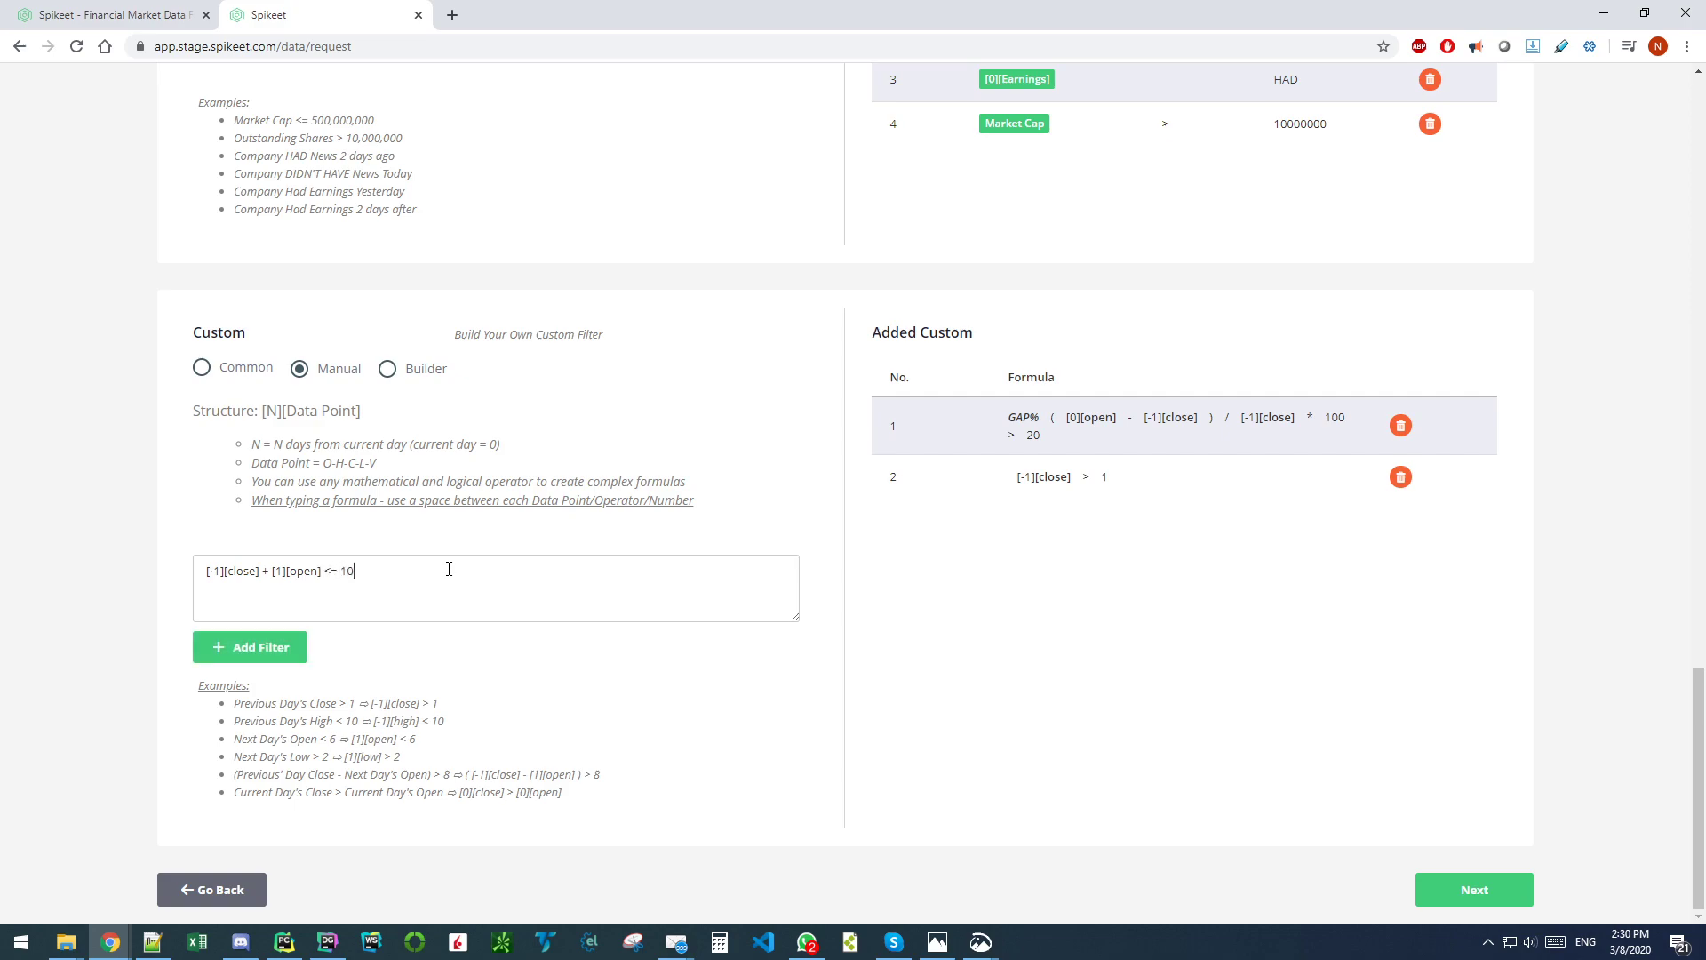
Step: Add the manual formula [-1][close] + [1][open] <= 10 to the request as a custom filter
{"action": "double_click", "coordinate": [266, 570]}
{"action": "left_click", "coordinate": [335, 571]}
{"action": "left_click", "coordinate": [275, 648]}
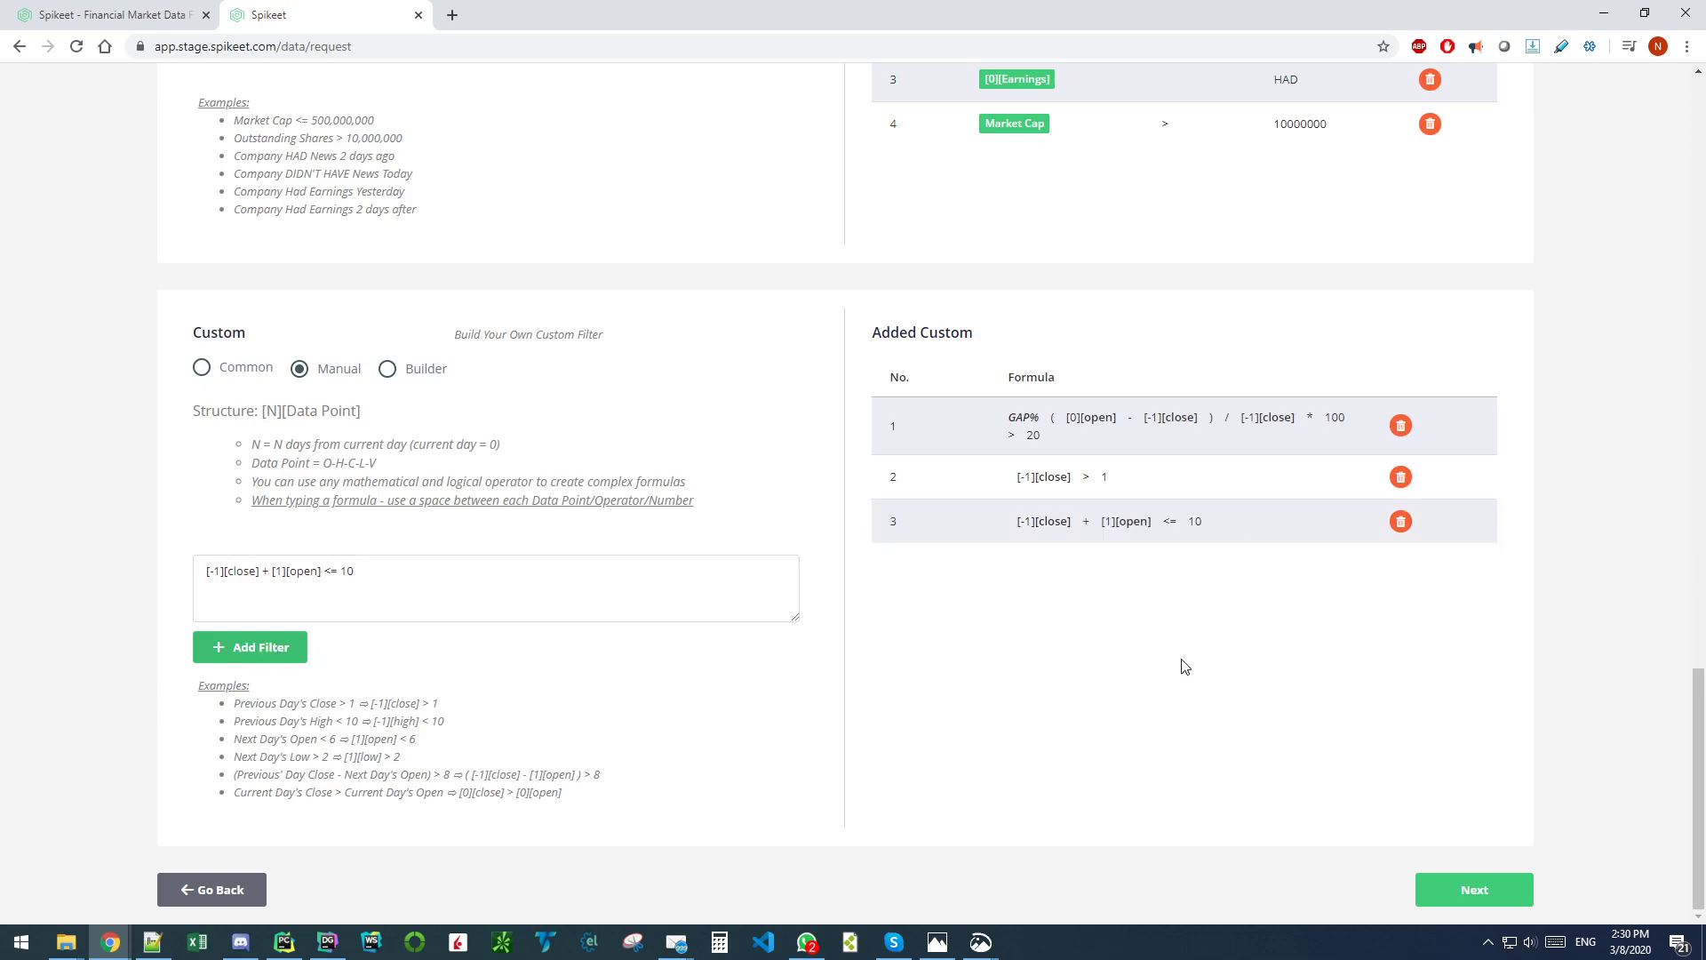
Step: Review the added filters across all sections and proceed to the Columns stage of the request
{"action": "scroll", "coordinate": [462, 723], "scroll_direction": "up", "scroll_amount": 20}
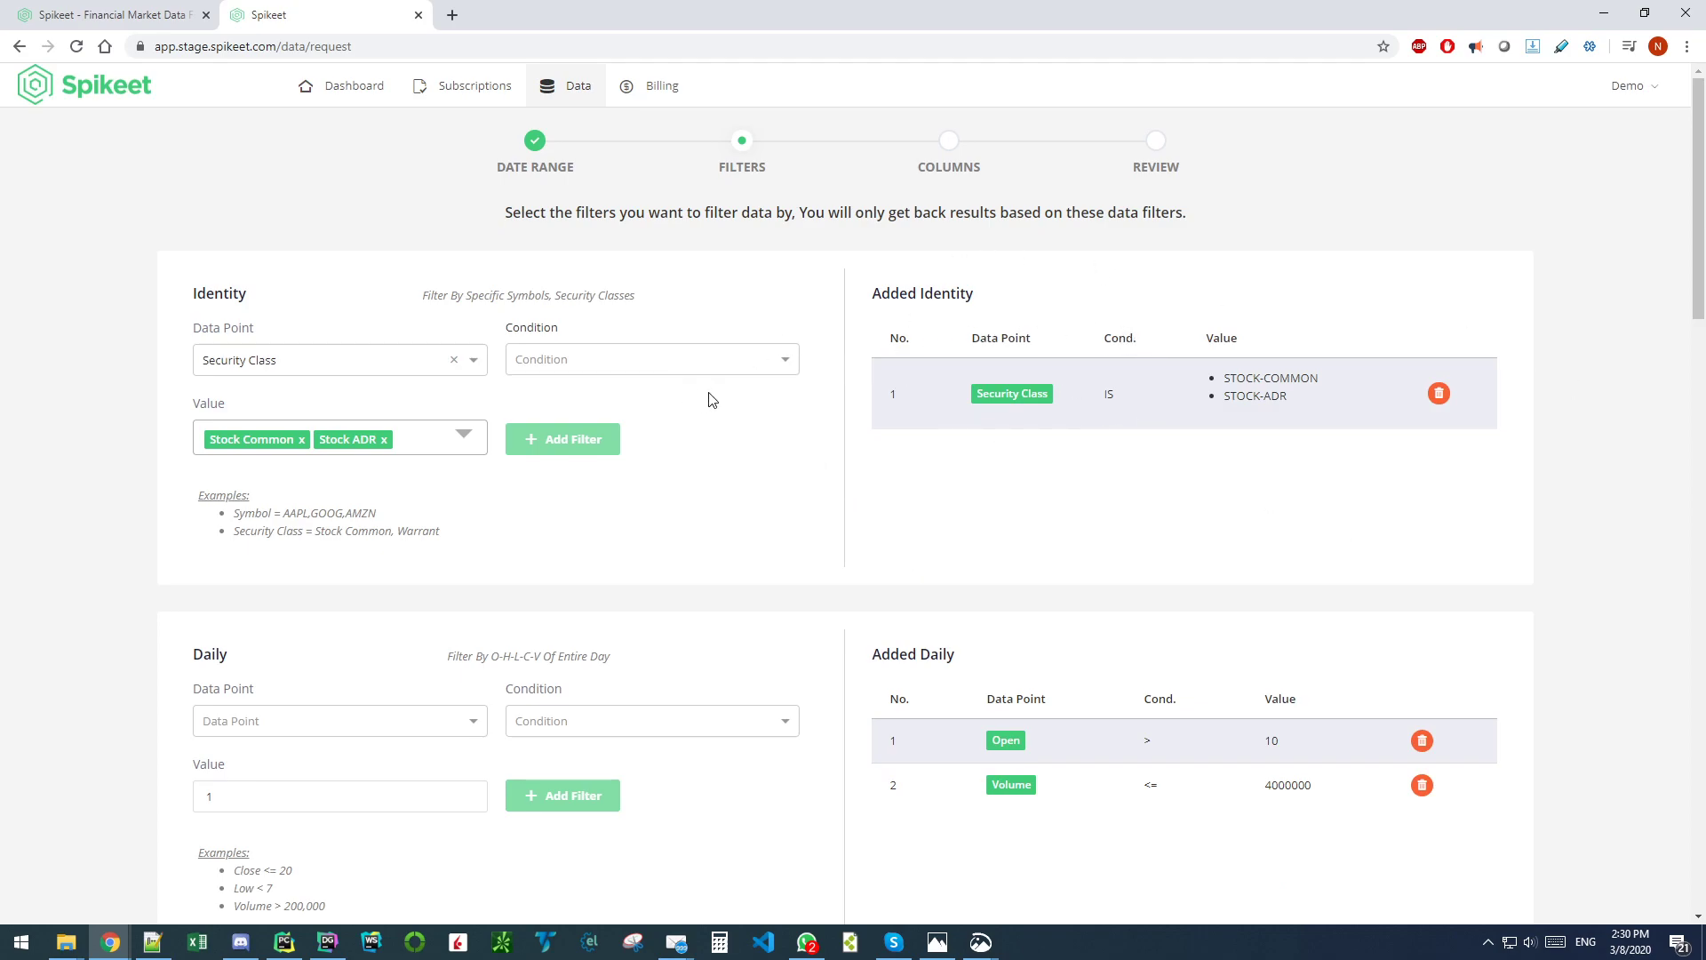
{"action": "scroll", "coordinate": [743, 418], "scroll_direction": "down", "scroll_amount": 15}
{"action": "scroll", "coordinate": [749, 446], "scroll_direction": "down", "scroll_amount": 8}
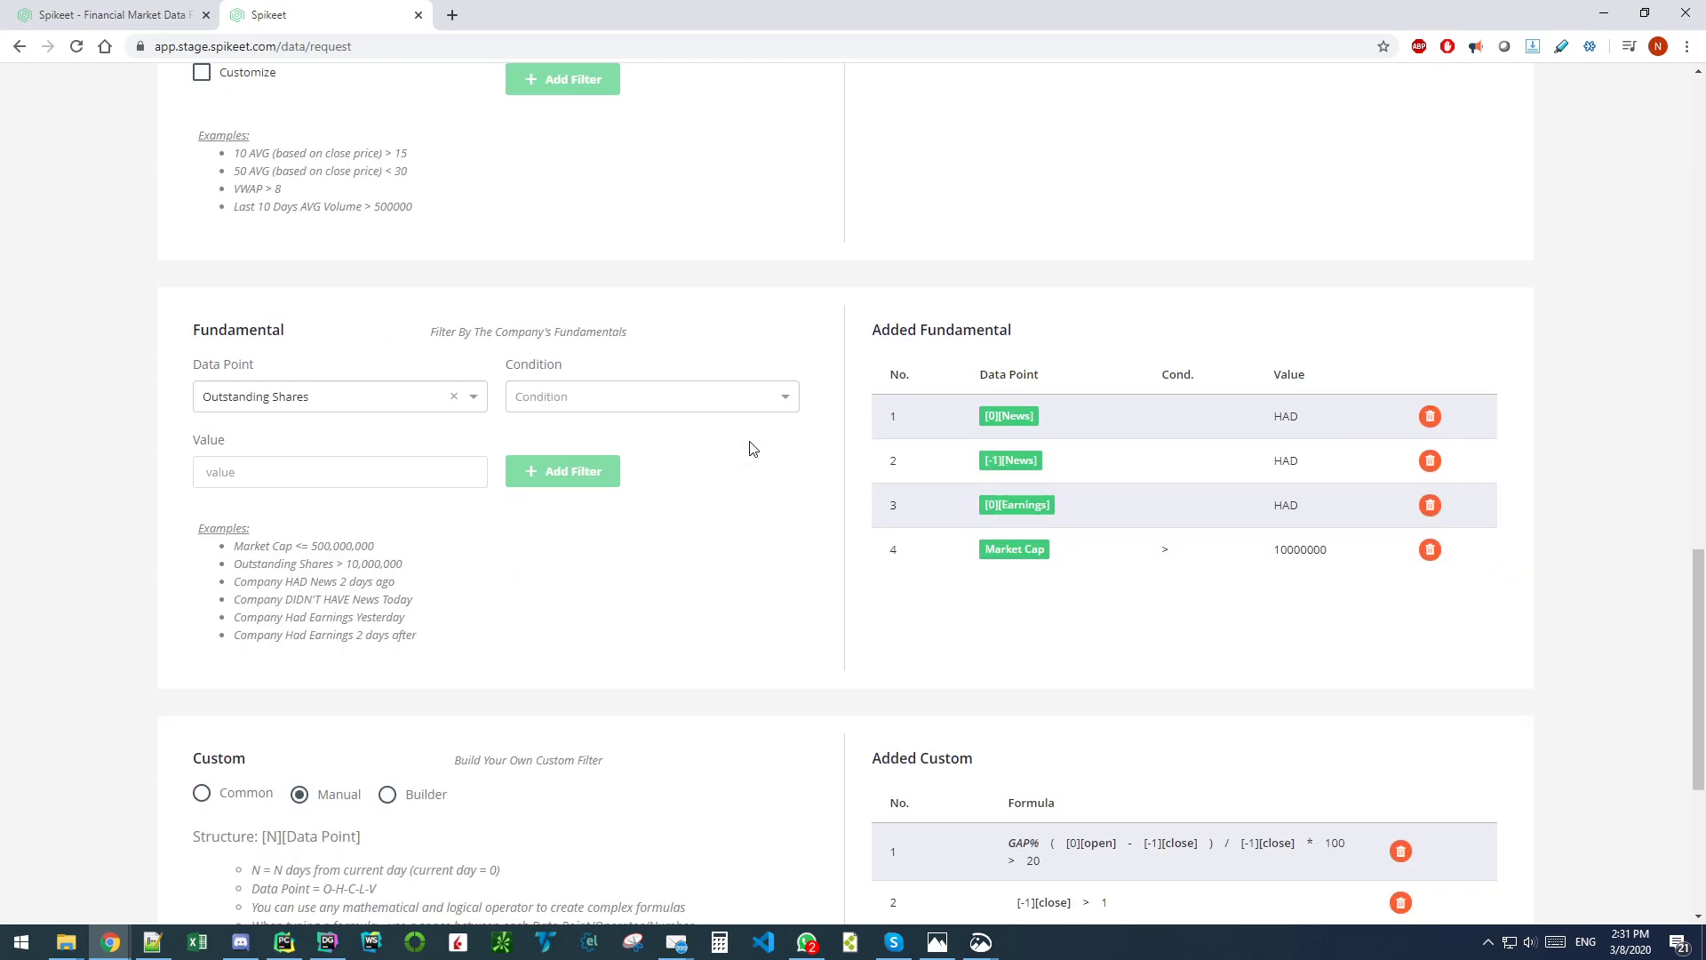
{"action": "scroll", "coordinate": [1178, 562], "scroll_direction": "up", "scroll_amount": 10}
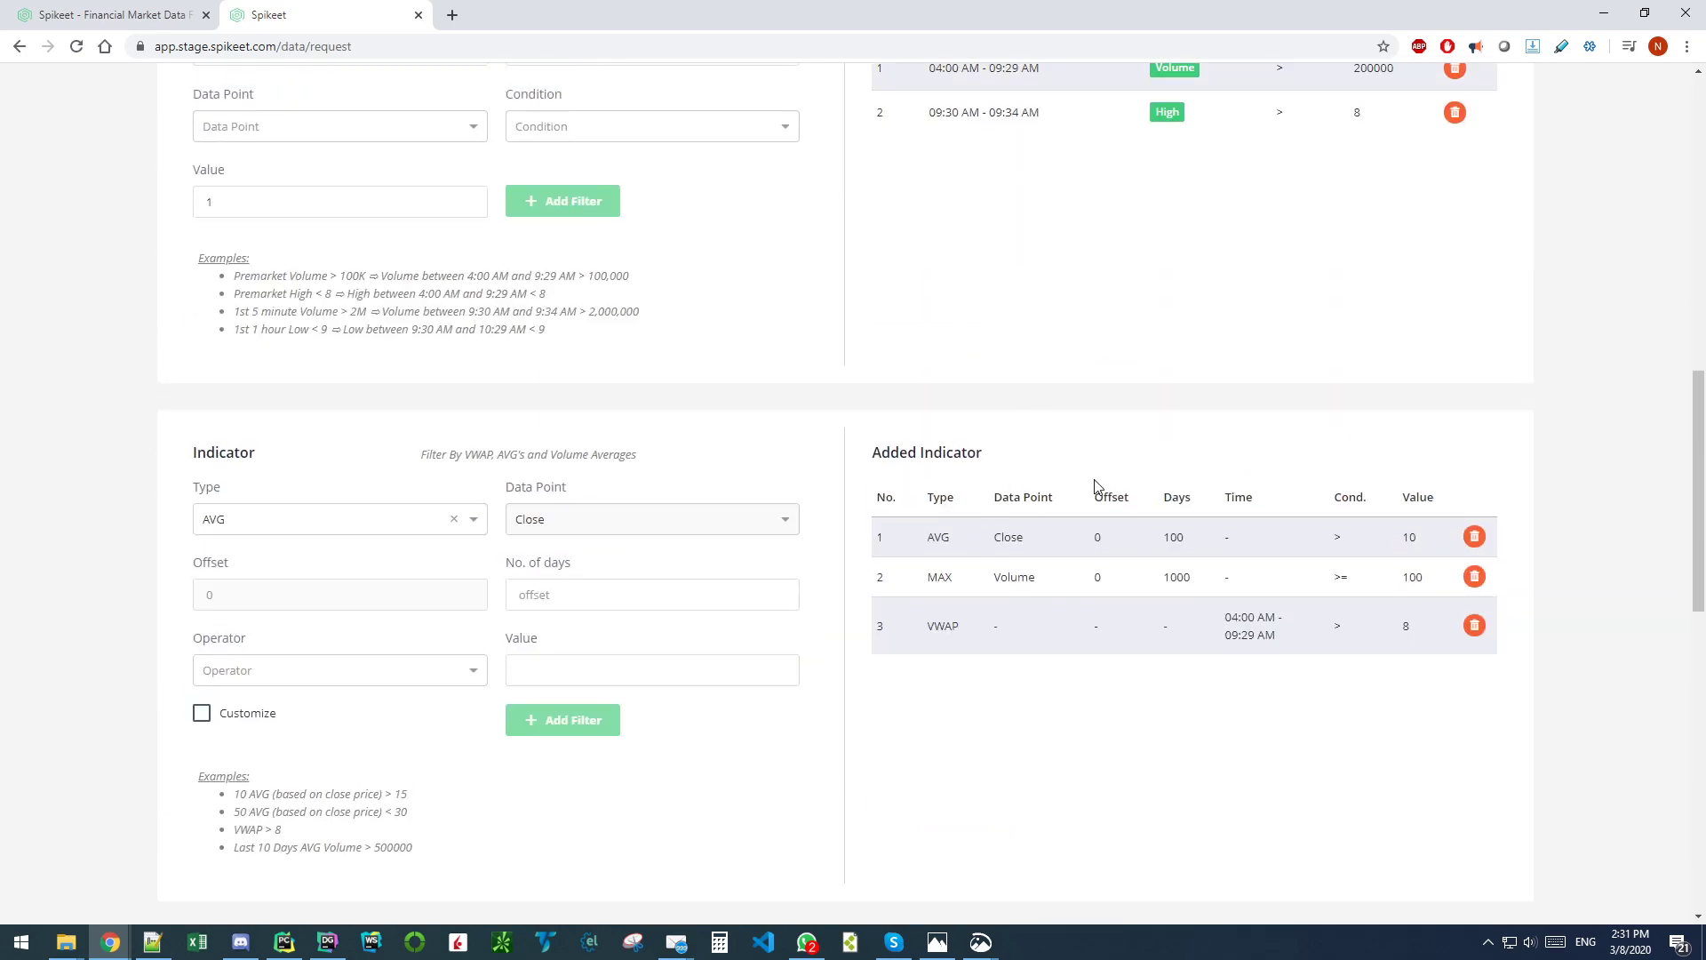
{"action": "scroll", "coordinate": [1095, 485], "scroll_direction": "up", "scroll_amount": 10}
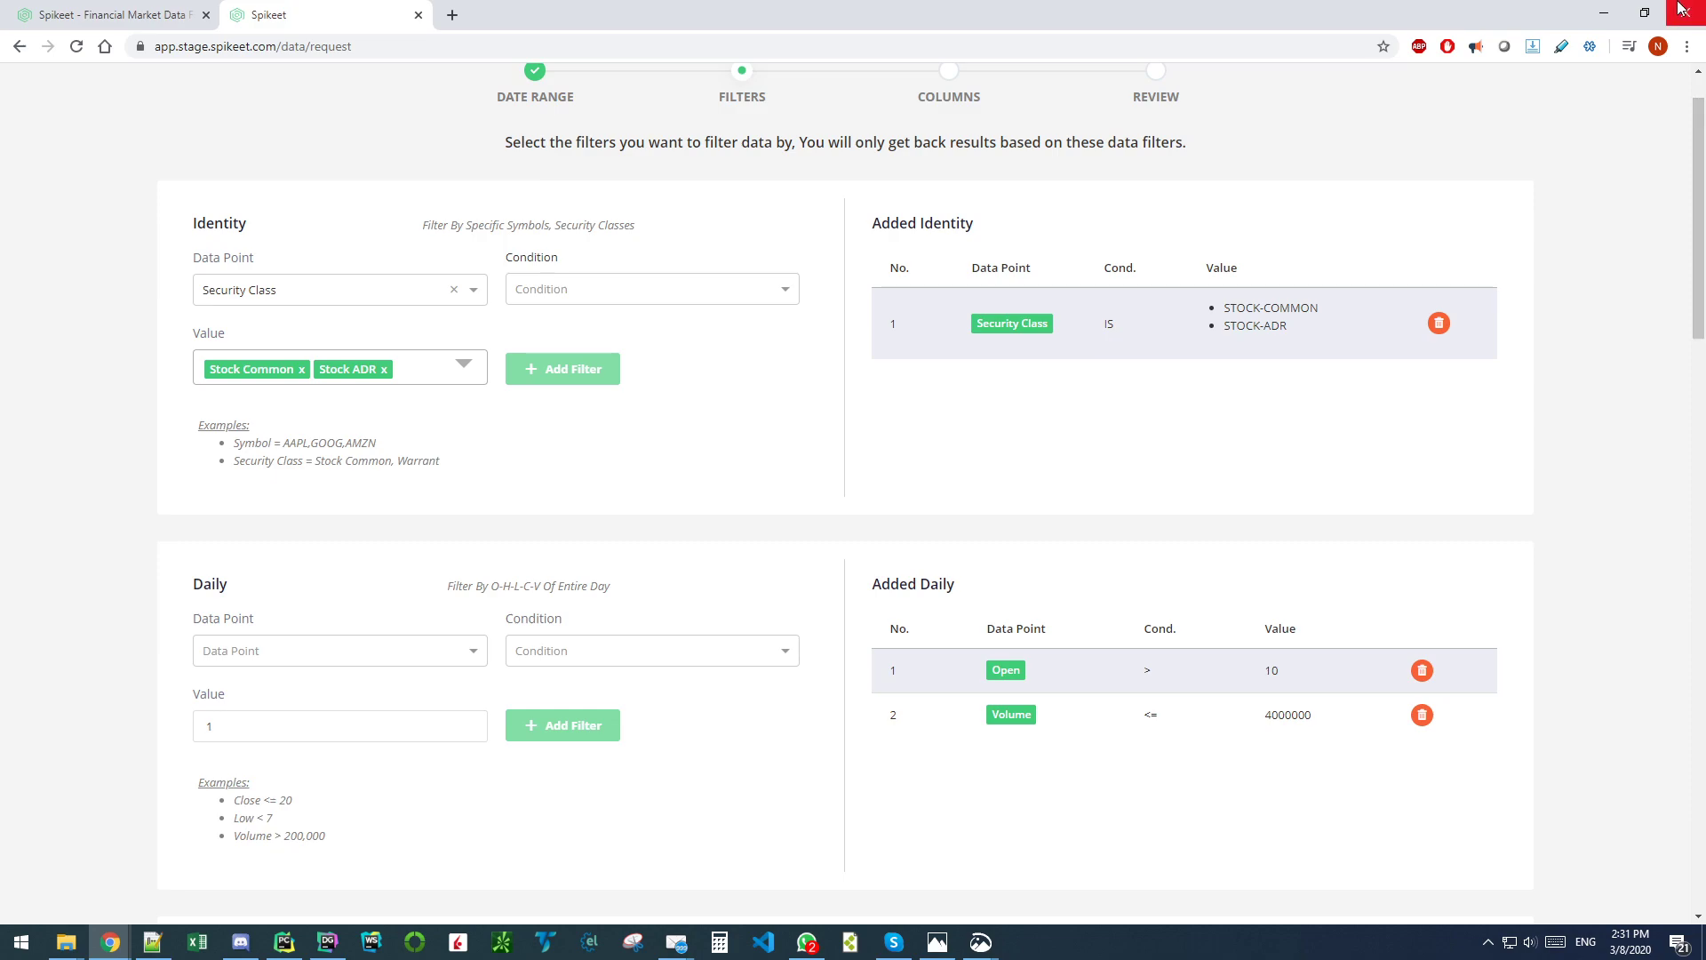
{"action": "left_click_drag", "start_coordinate": [1698, 142], "coordinate": [1591, 675]}
{"action": "scroll", "coordinate": [1594, 681], "scroll_direction": "down", "scroll_amount": 5}
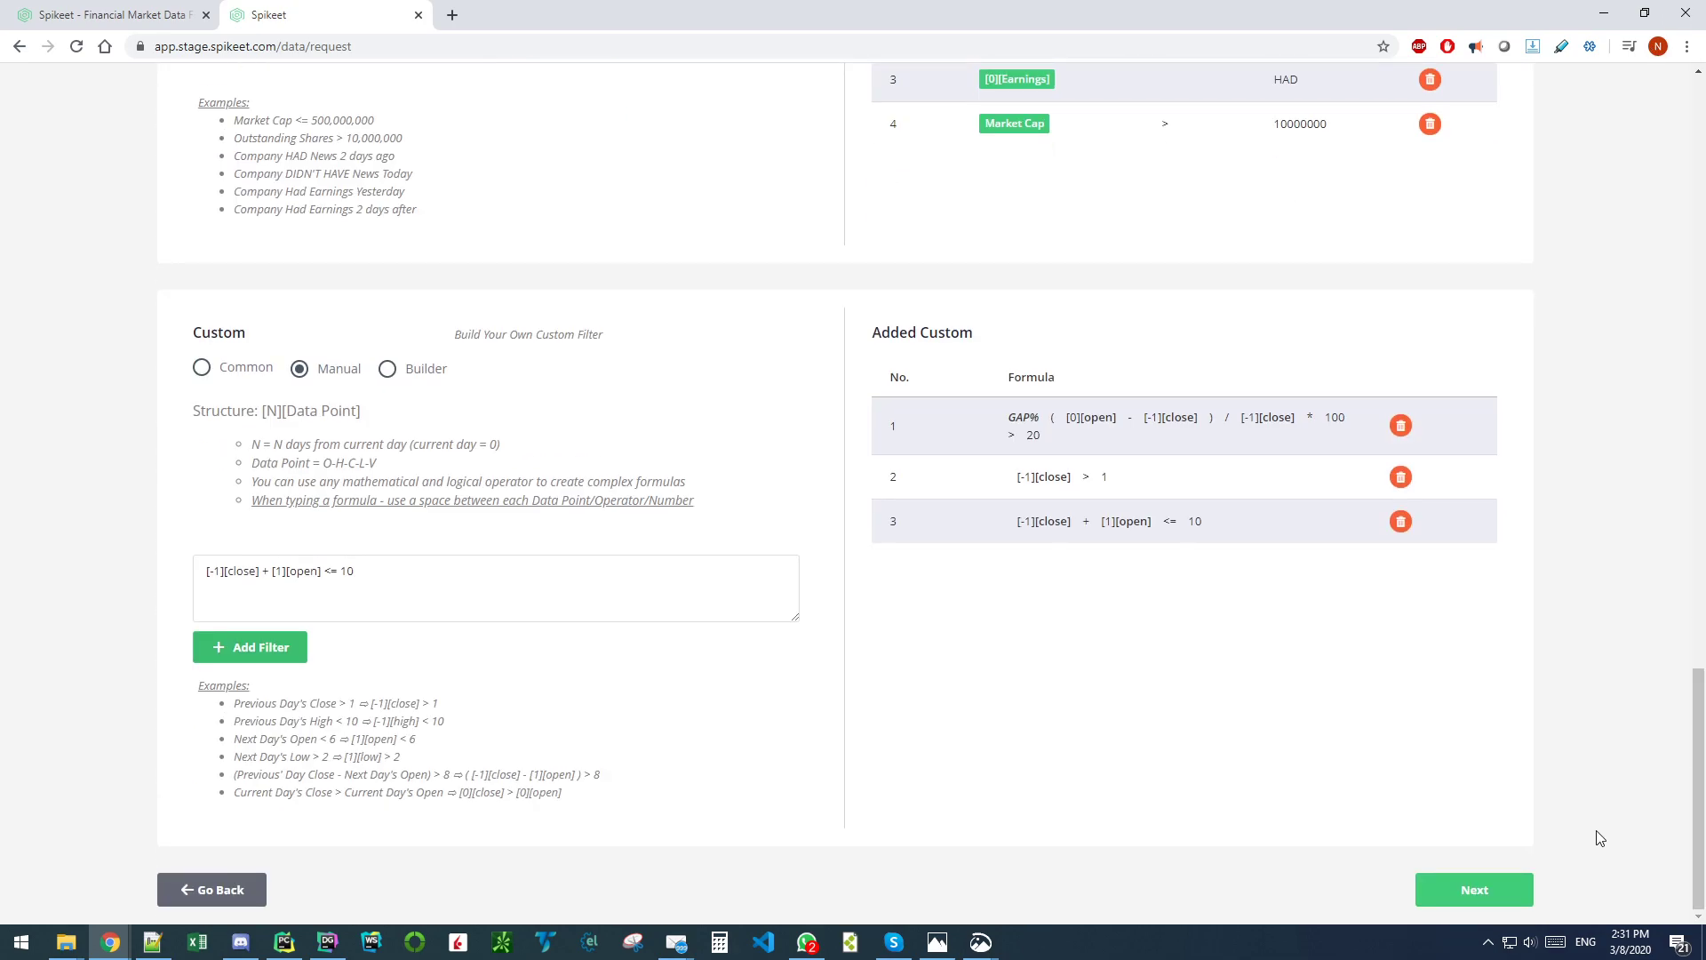
{"action": "left_click", "coordinate": [1476, 884]}
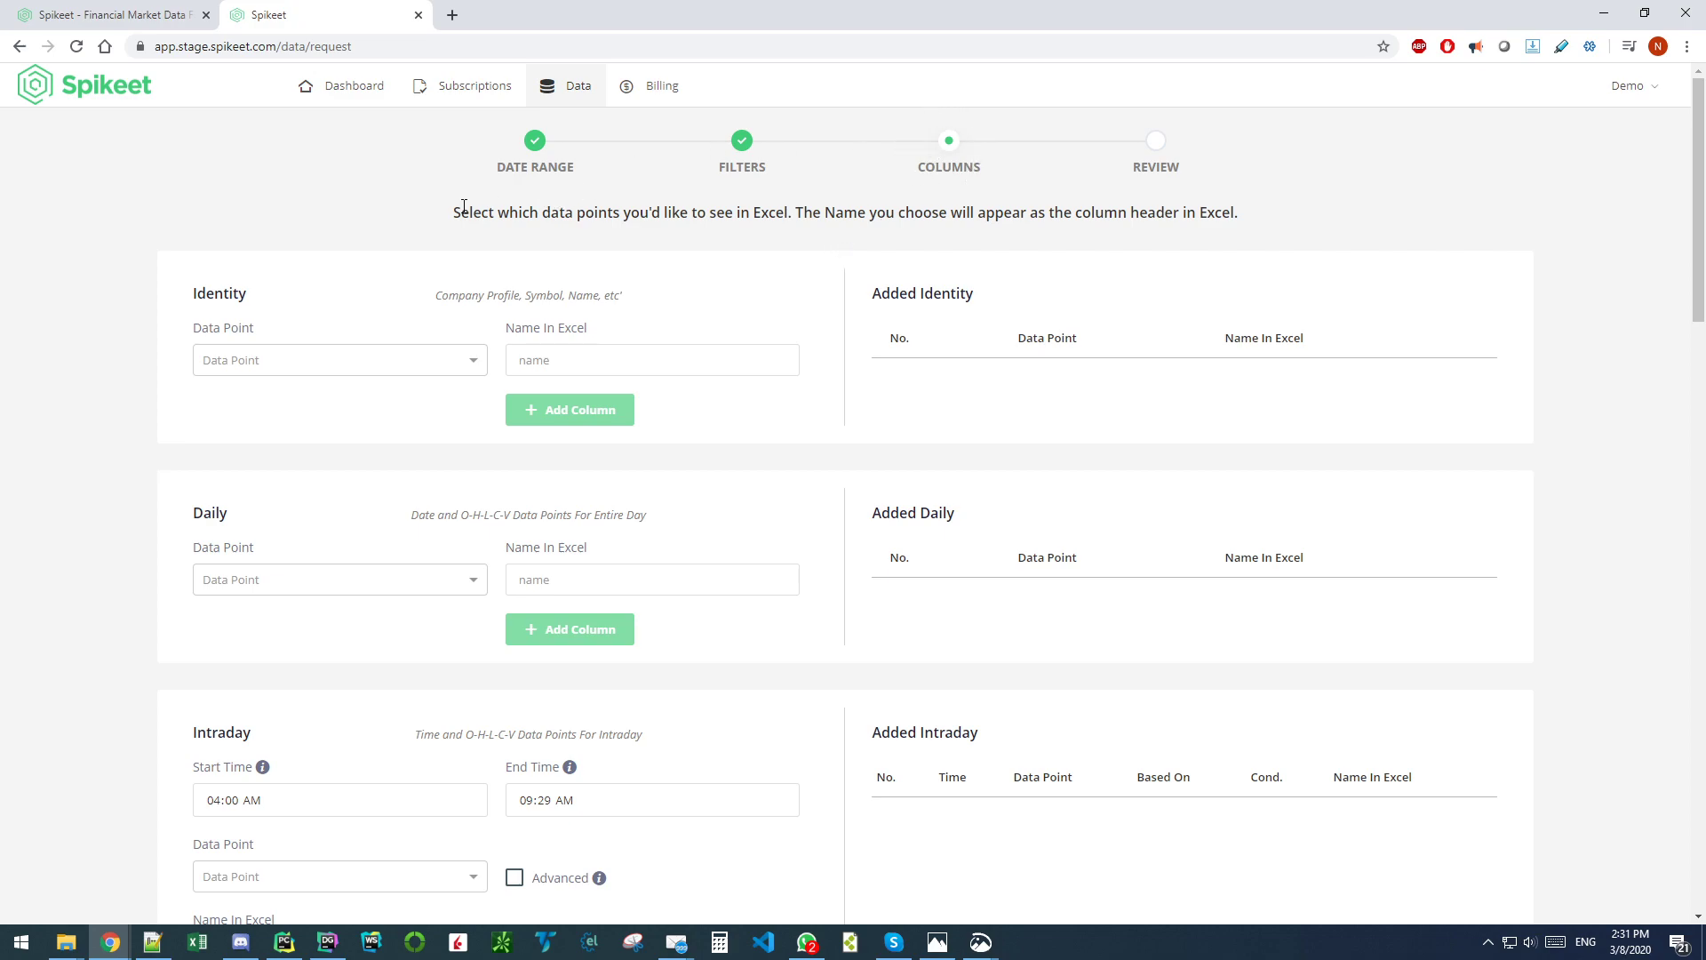
Step: Examine the Columns page's instructions, its Name In Excel field and the available column sections
{"action": "left_click_drag", "start_coordinate": [449, 214], "coordinate": [793, 214]}
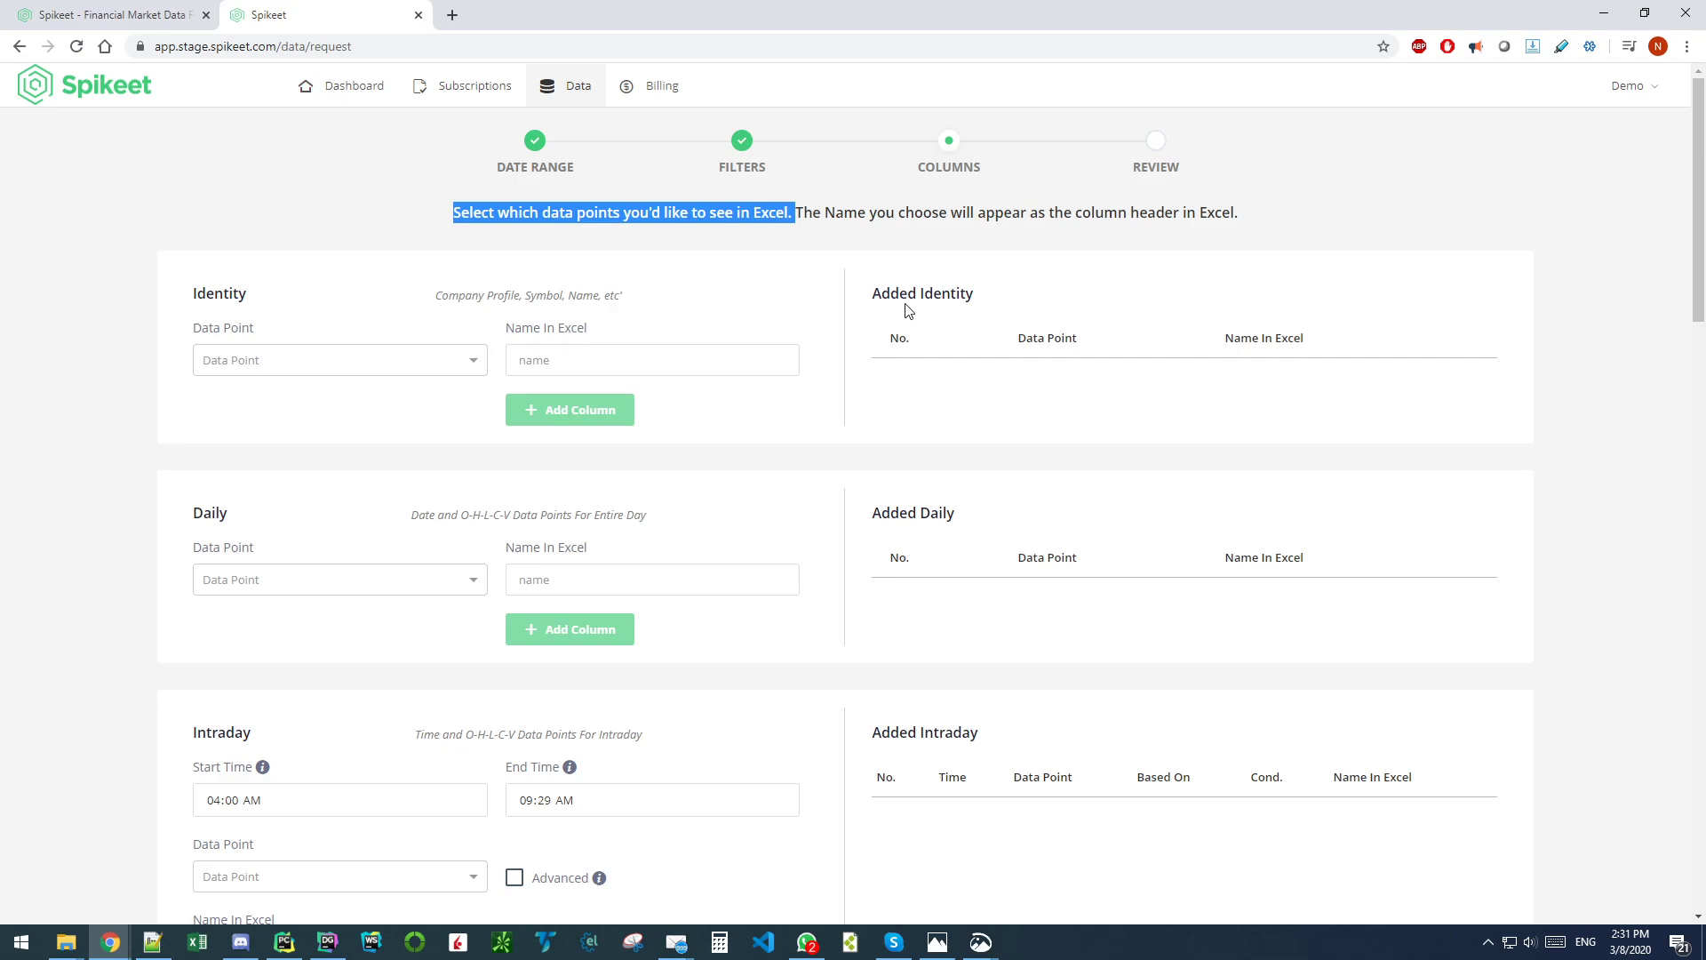
{"action": "scroll", "coordinate": [908, 310], "scroll_direction": "down", "scroll_amount": 2}
{"action": "scroll", "coordinate": [920, 311], "scroll_direction": "up", "scroll_amount": 1}
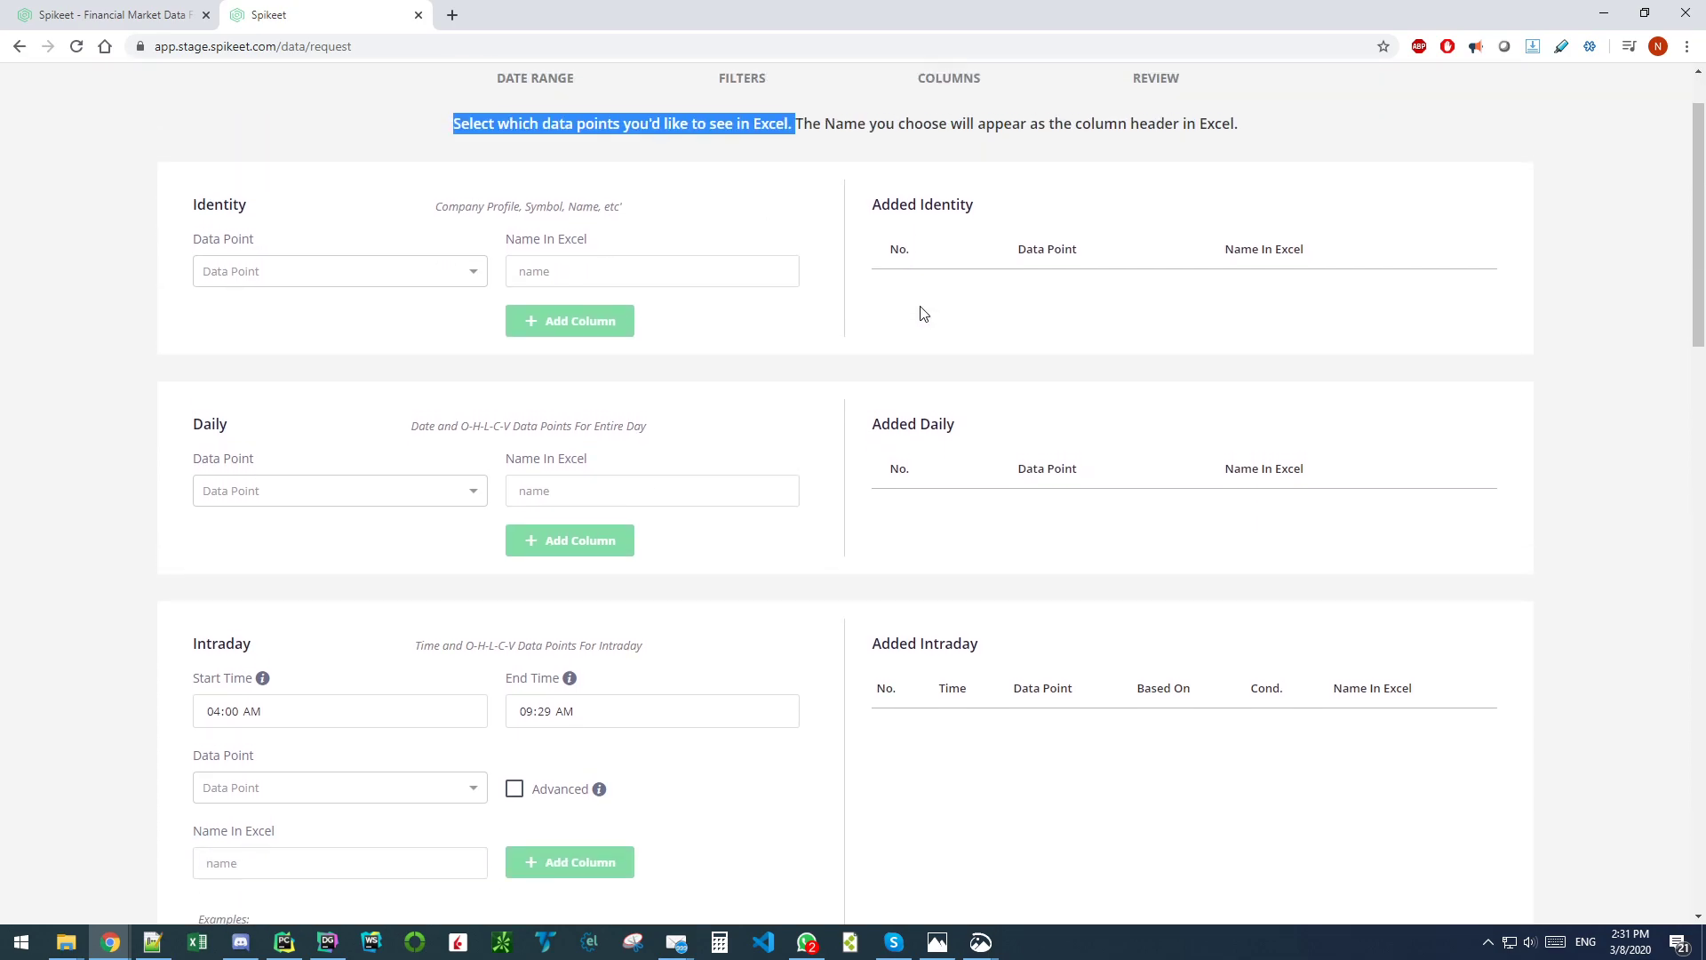
{"action": "scroll", "coordinate": [922, 313], "scroll_direction": "up", "scroll_amount": 1}
{"action": "left_click", "coordinate": [648, 307]}
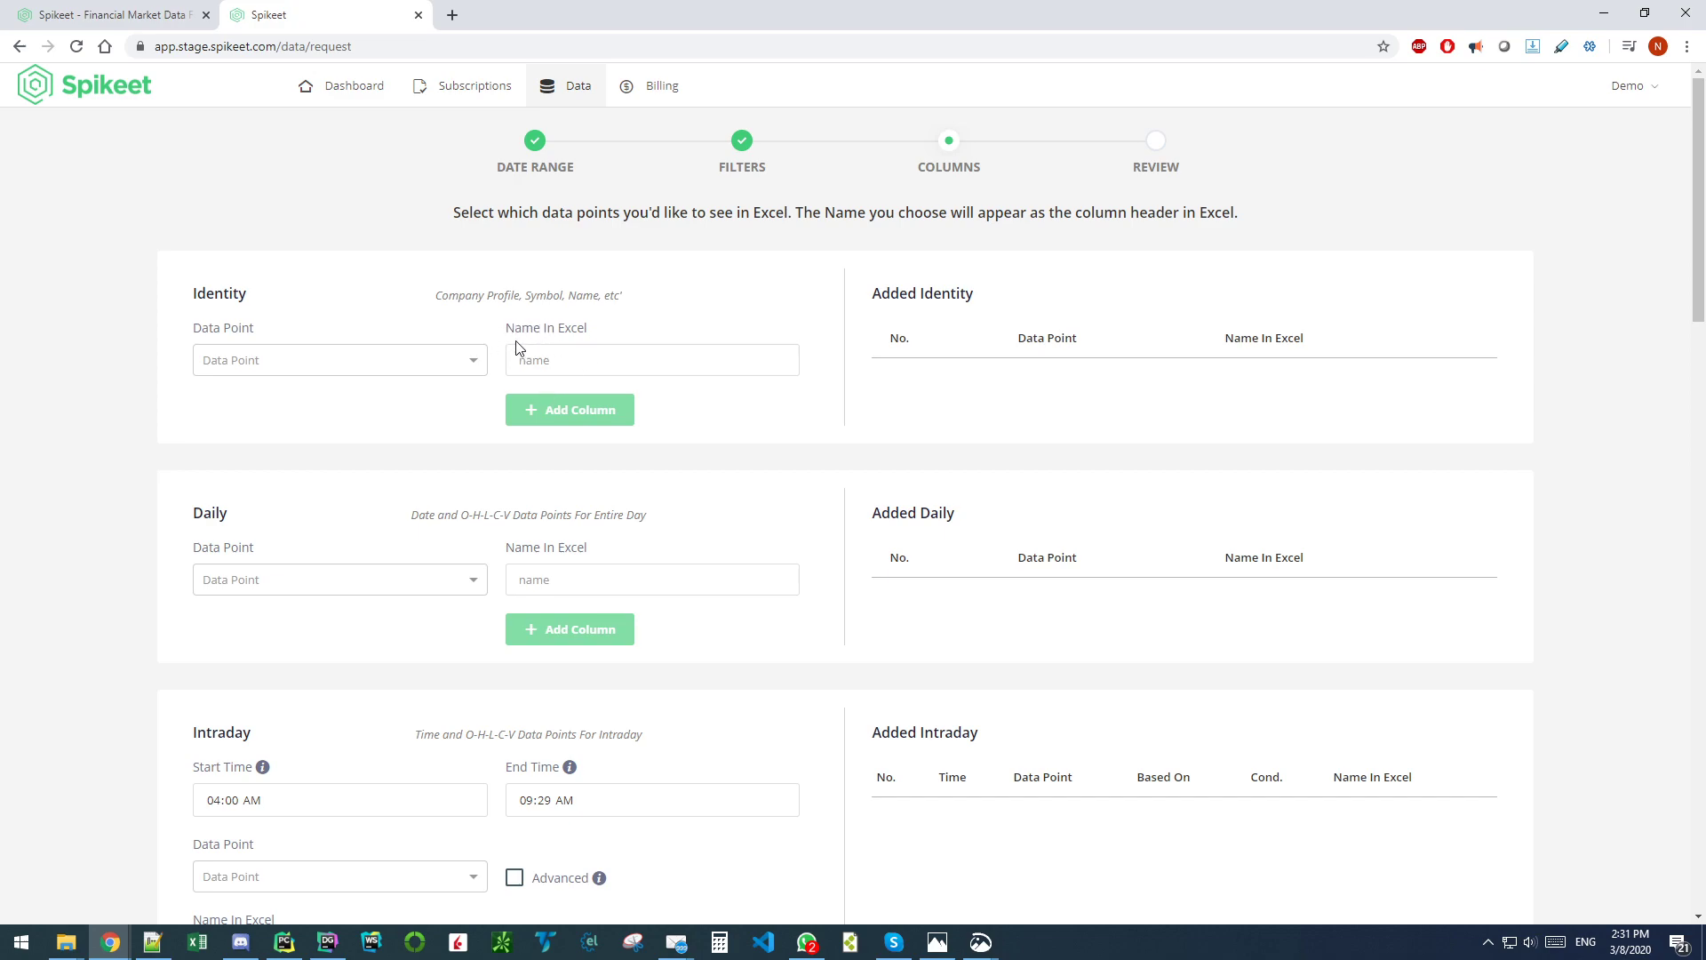
{"action": "left_click_drag", "start_coordinate": [508, 328], "coordinate": [611, 334]}
{"action": "left_click", "coordinate": [592, 354]}
{"action": "left_click", "coordinate": [442, 412]}
{"action": "scroll", "coordinate": [409, 415], "scroll_direction": "down", "scroll_amount": 4}
{"action": "scroll", "coordinate": [411, 405], "scroll_direction": "up", "scroll_amount": 4}
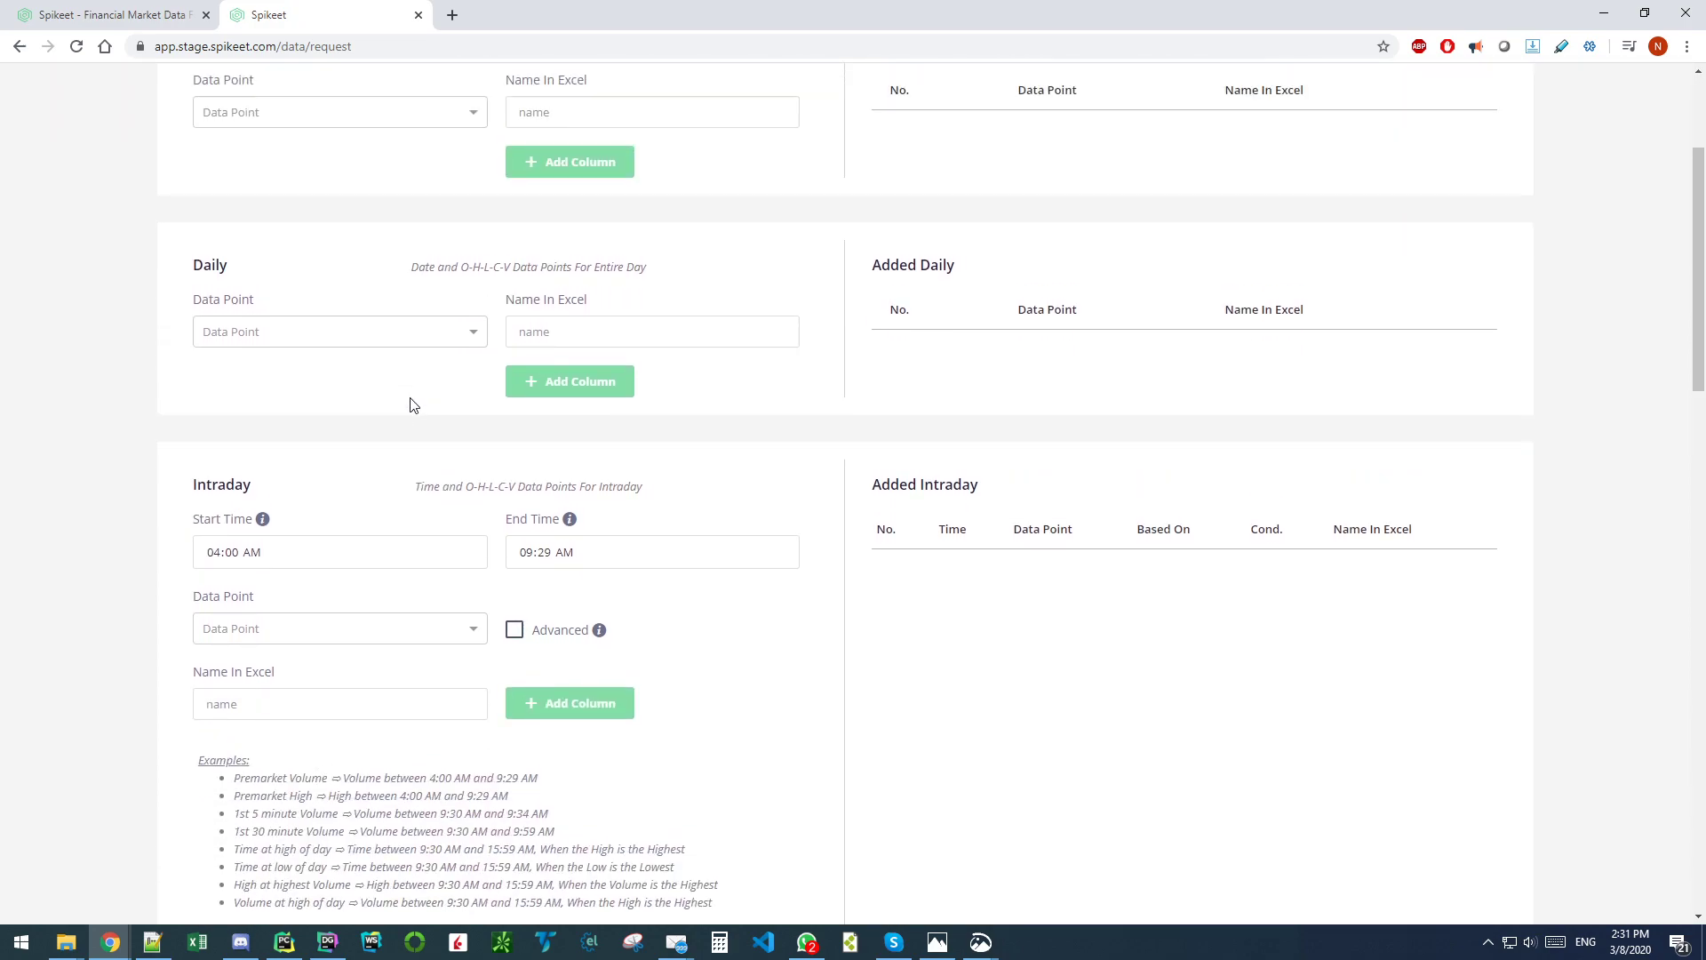
Step: Add the Identity columns Symbol, Name and Security Class, keeping their default Excel names
{"action": "left_click", "coordinate": [230, 367]}
{"action": "left_click", "coordinate": [225, 397]}
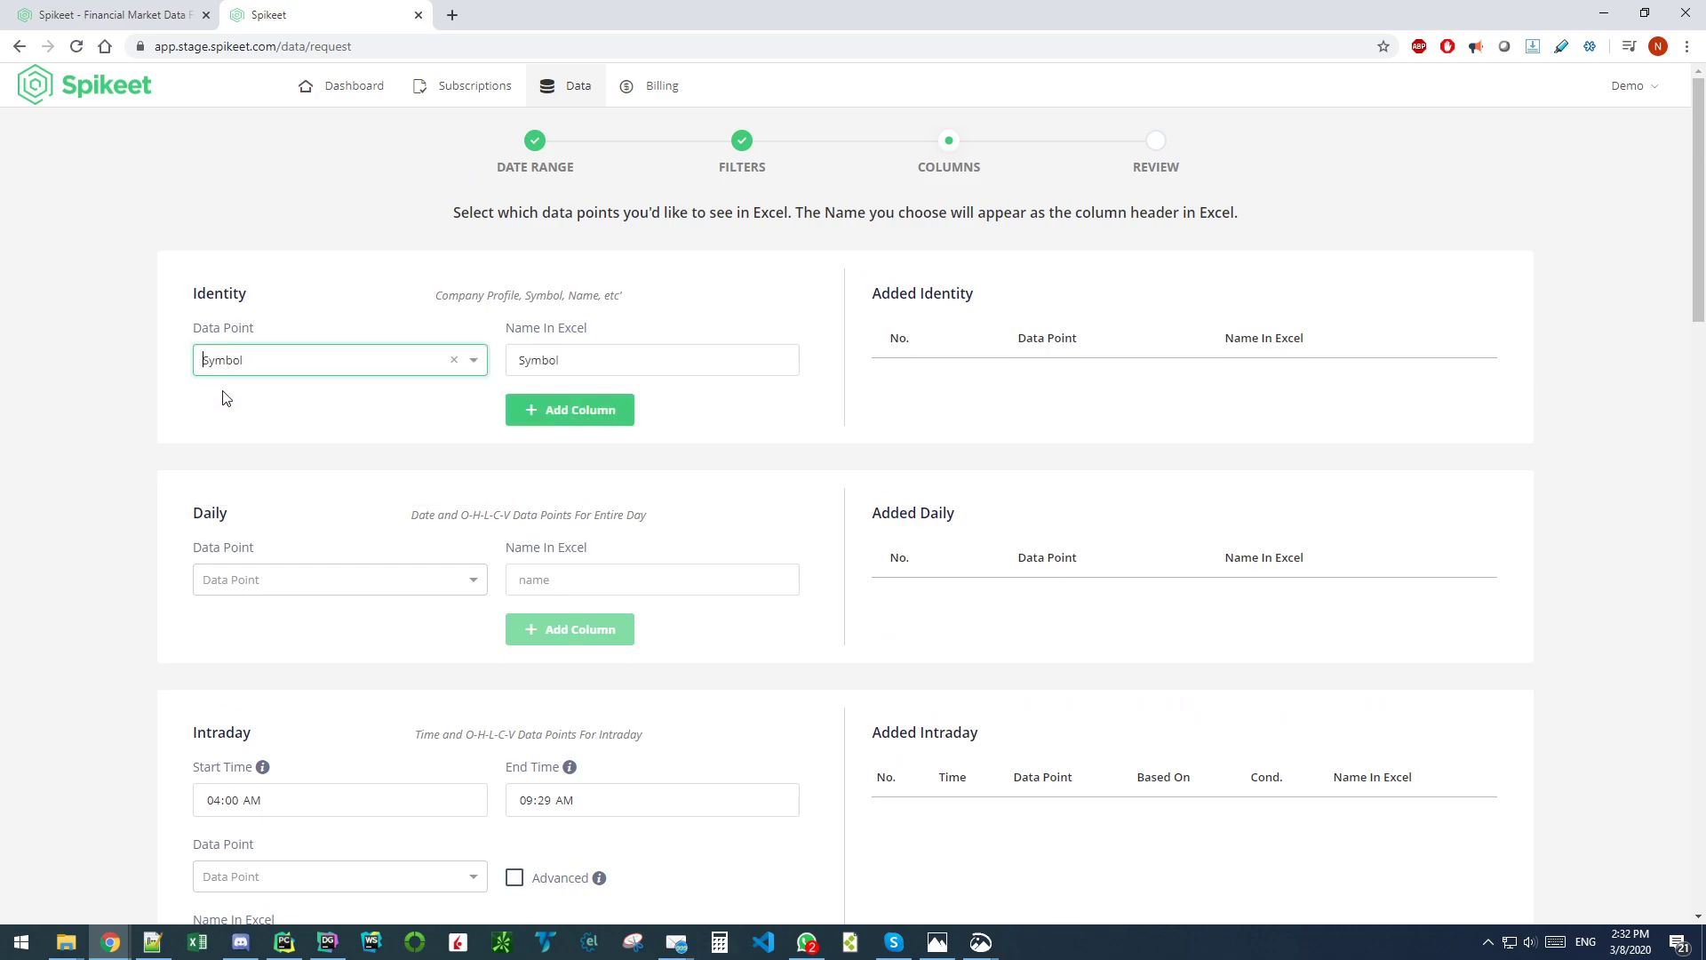
{"action": "left_click", "coordinate": [556, 414]}
{"action": "left_click", "coordinate": [255, 360]}
{"action": "left_click", "coordinate": [227, 456]}
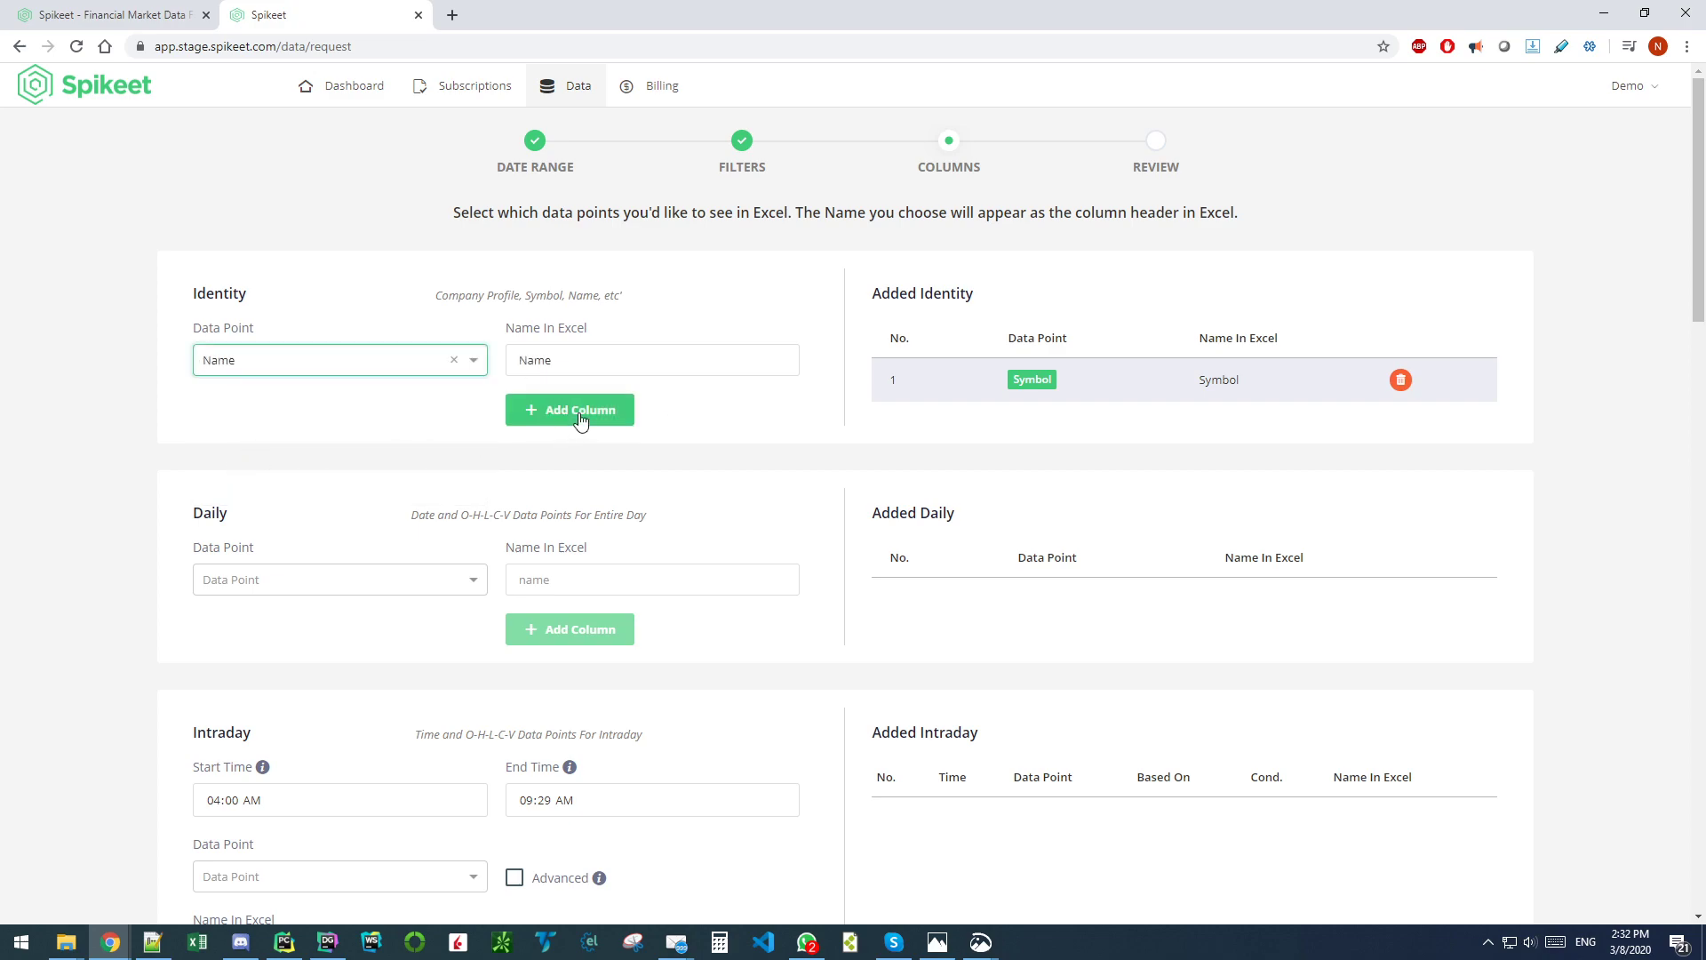
{"action": "left_click", "coordinate": [577, 416]}
{"action": "left_click", "coordinate": [358, 360]}
{"action": "left_click", "coordinate": [262, 425]}
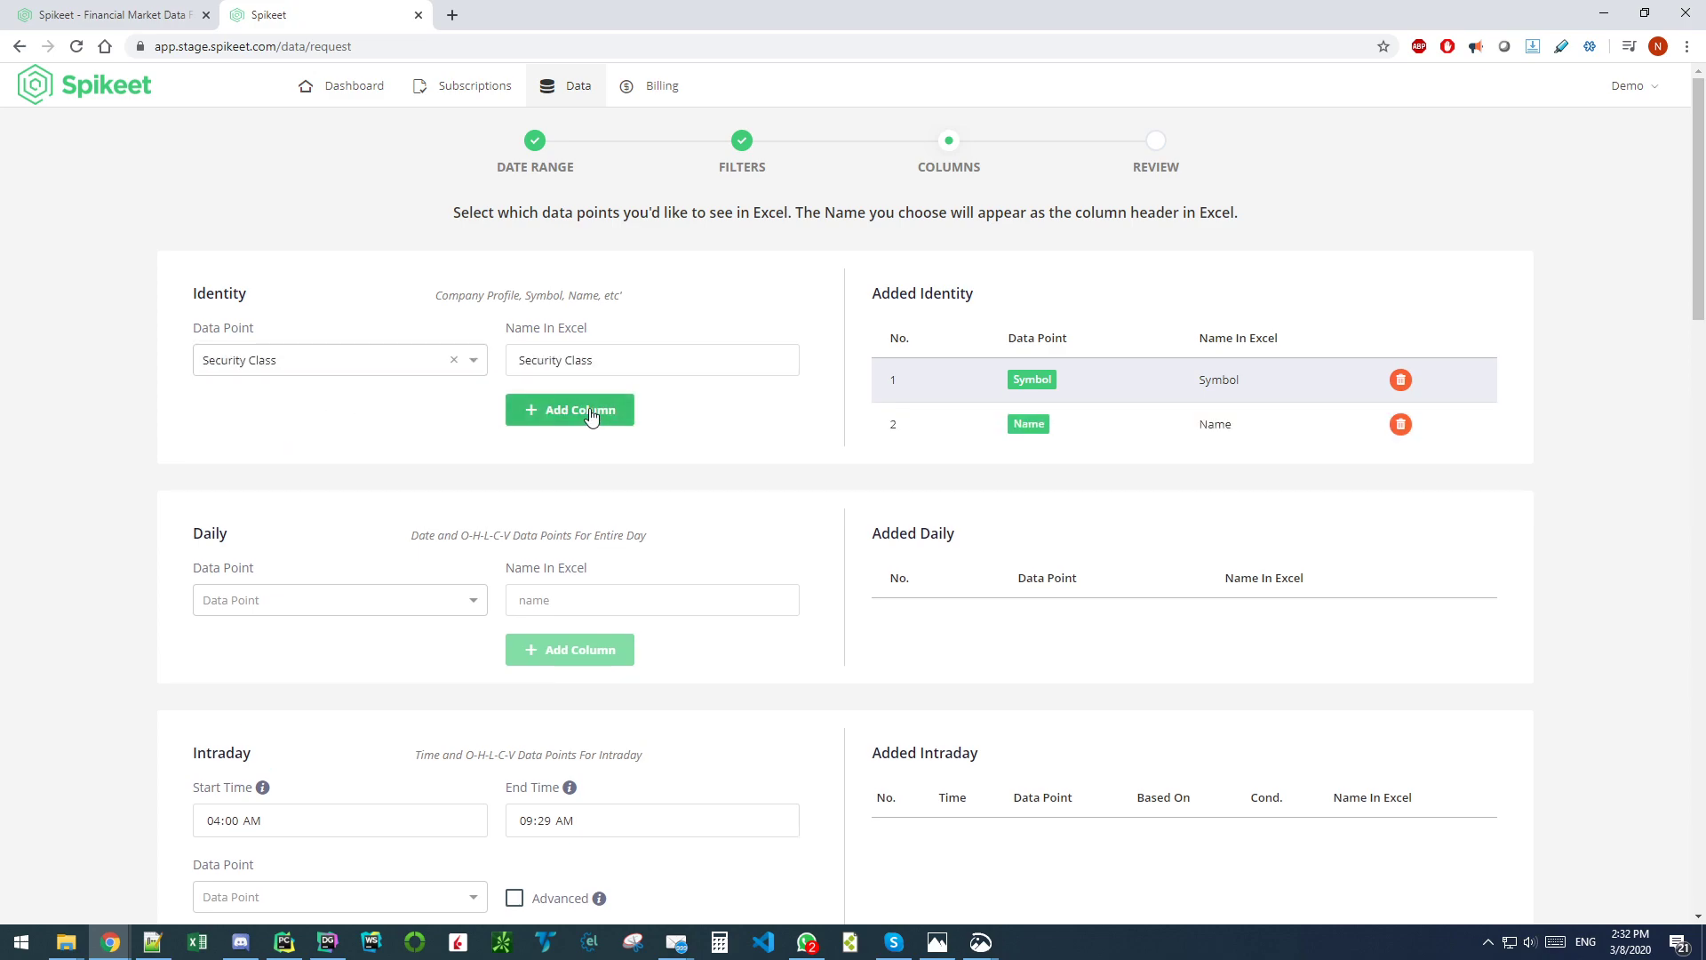
{"action": "left_click", "coordinate": [588, 411]}
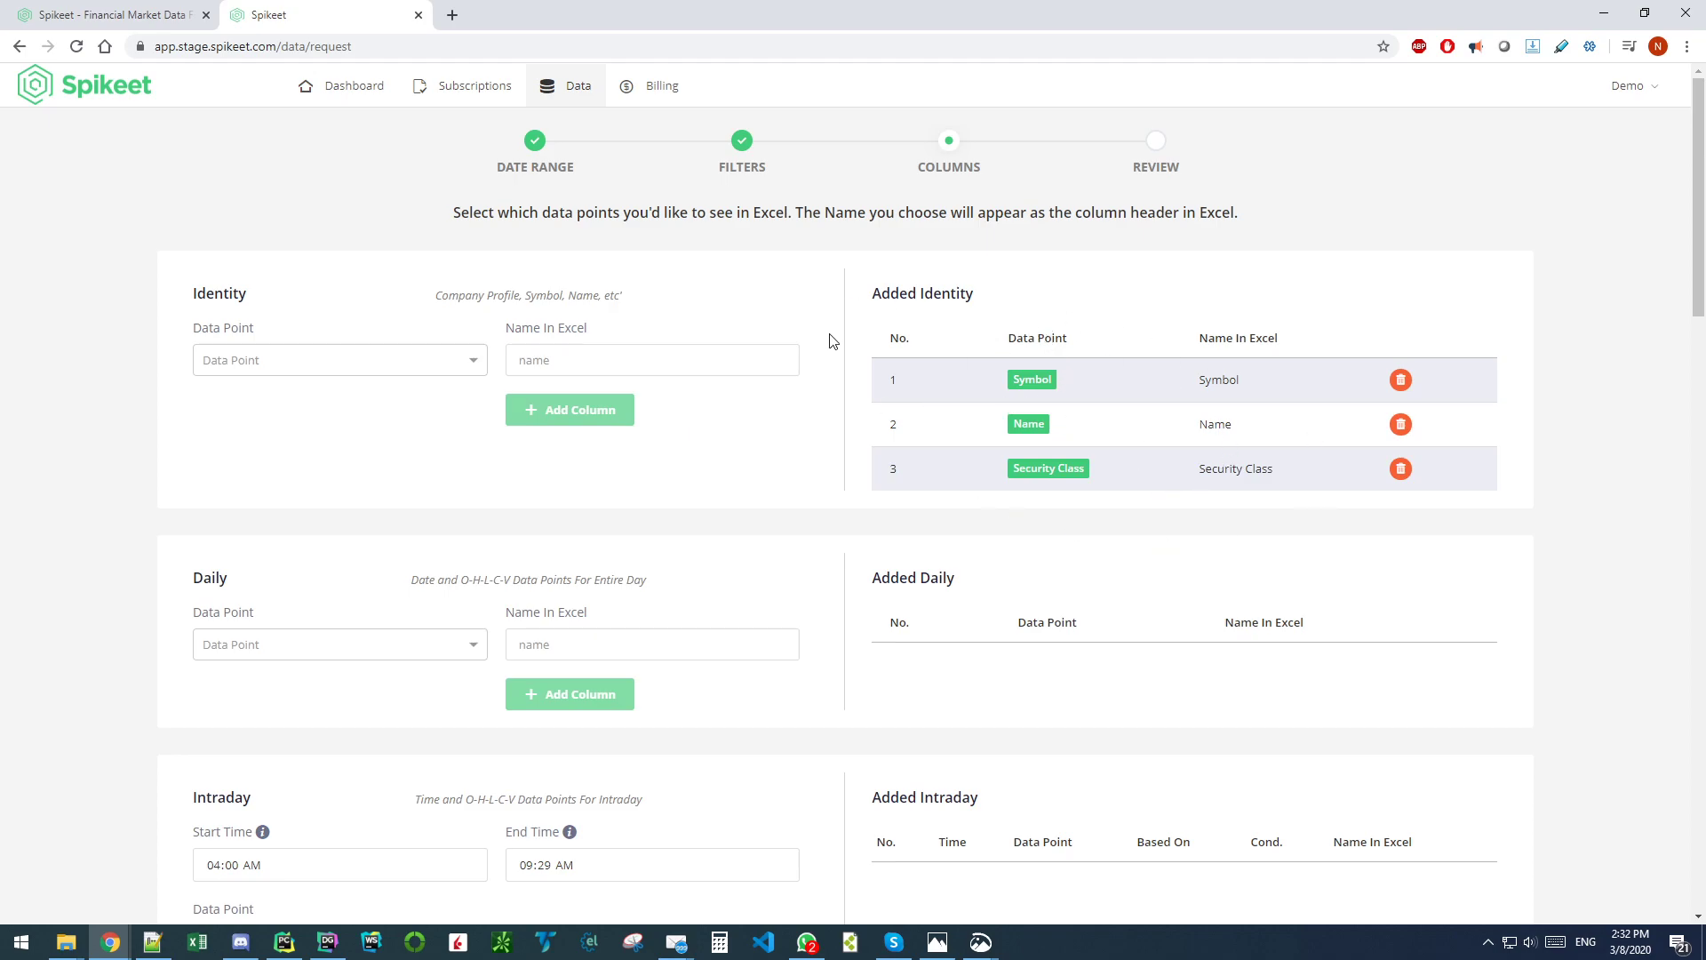
Step: Add the Daily columns Date, Open and High with their default Excel names
{"action": "scroll", "coordinate": [747, 440], "scroll_direction": "down", "scroll_amount": 1}
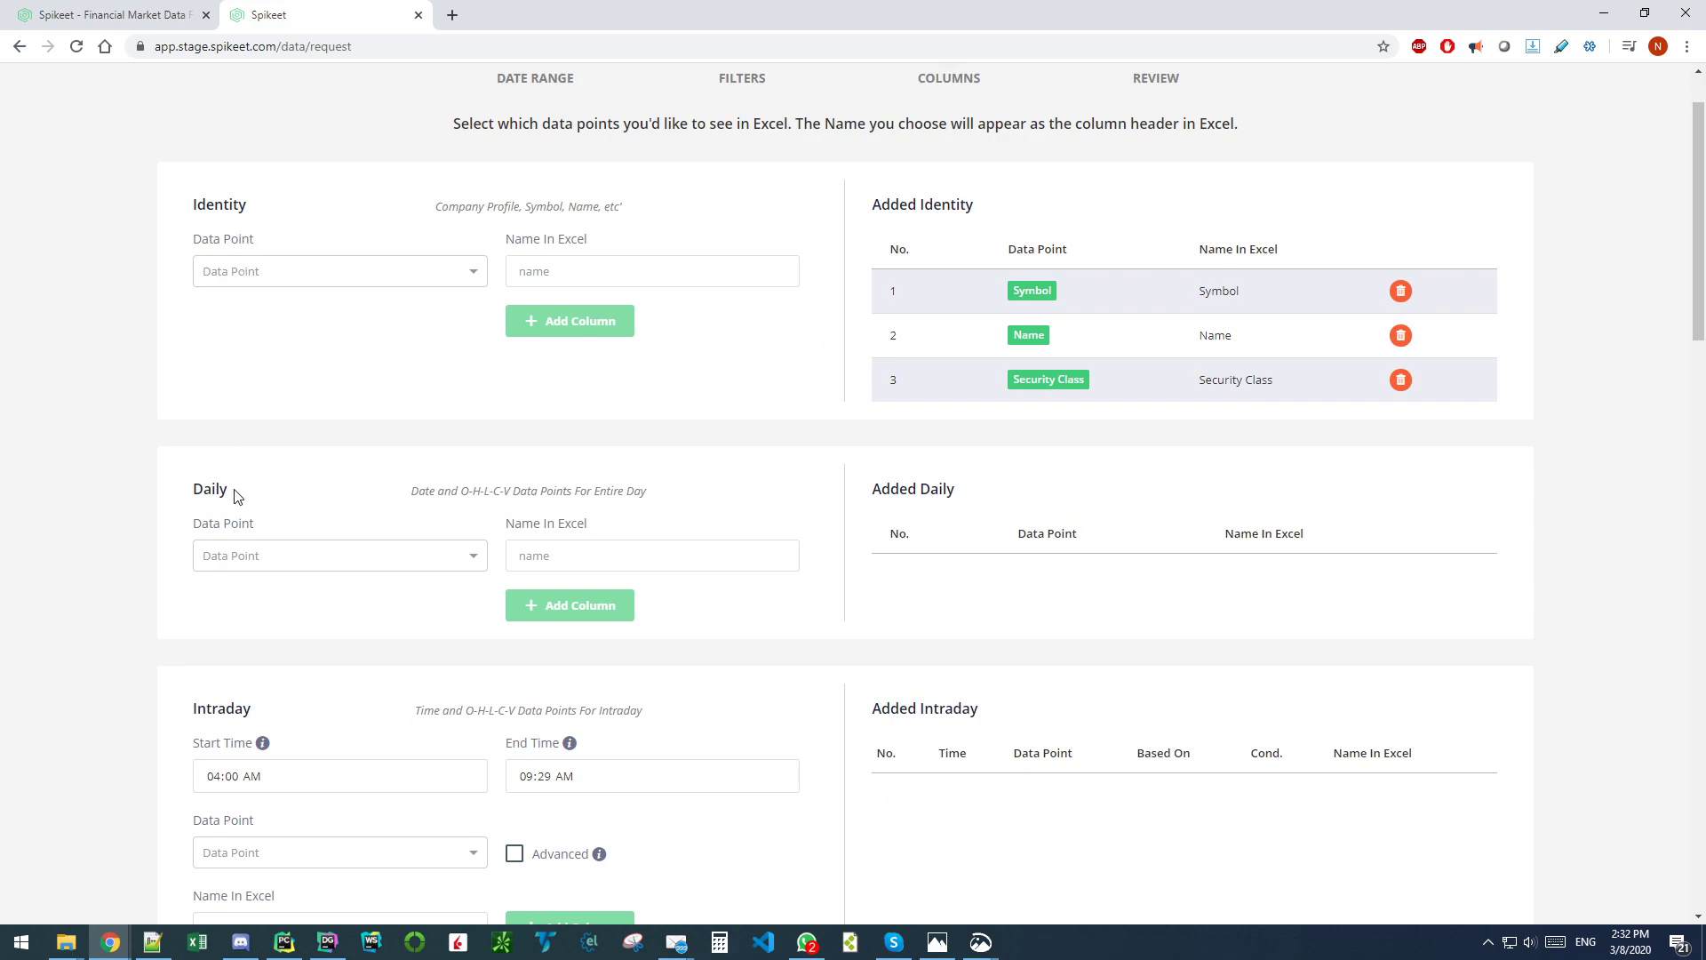
{"action": "left_click", "coordinate": [218, 558]}
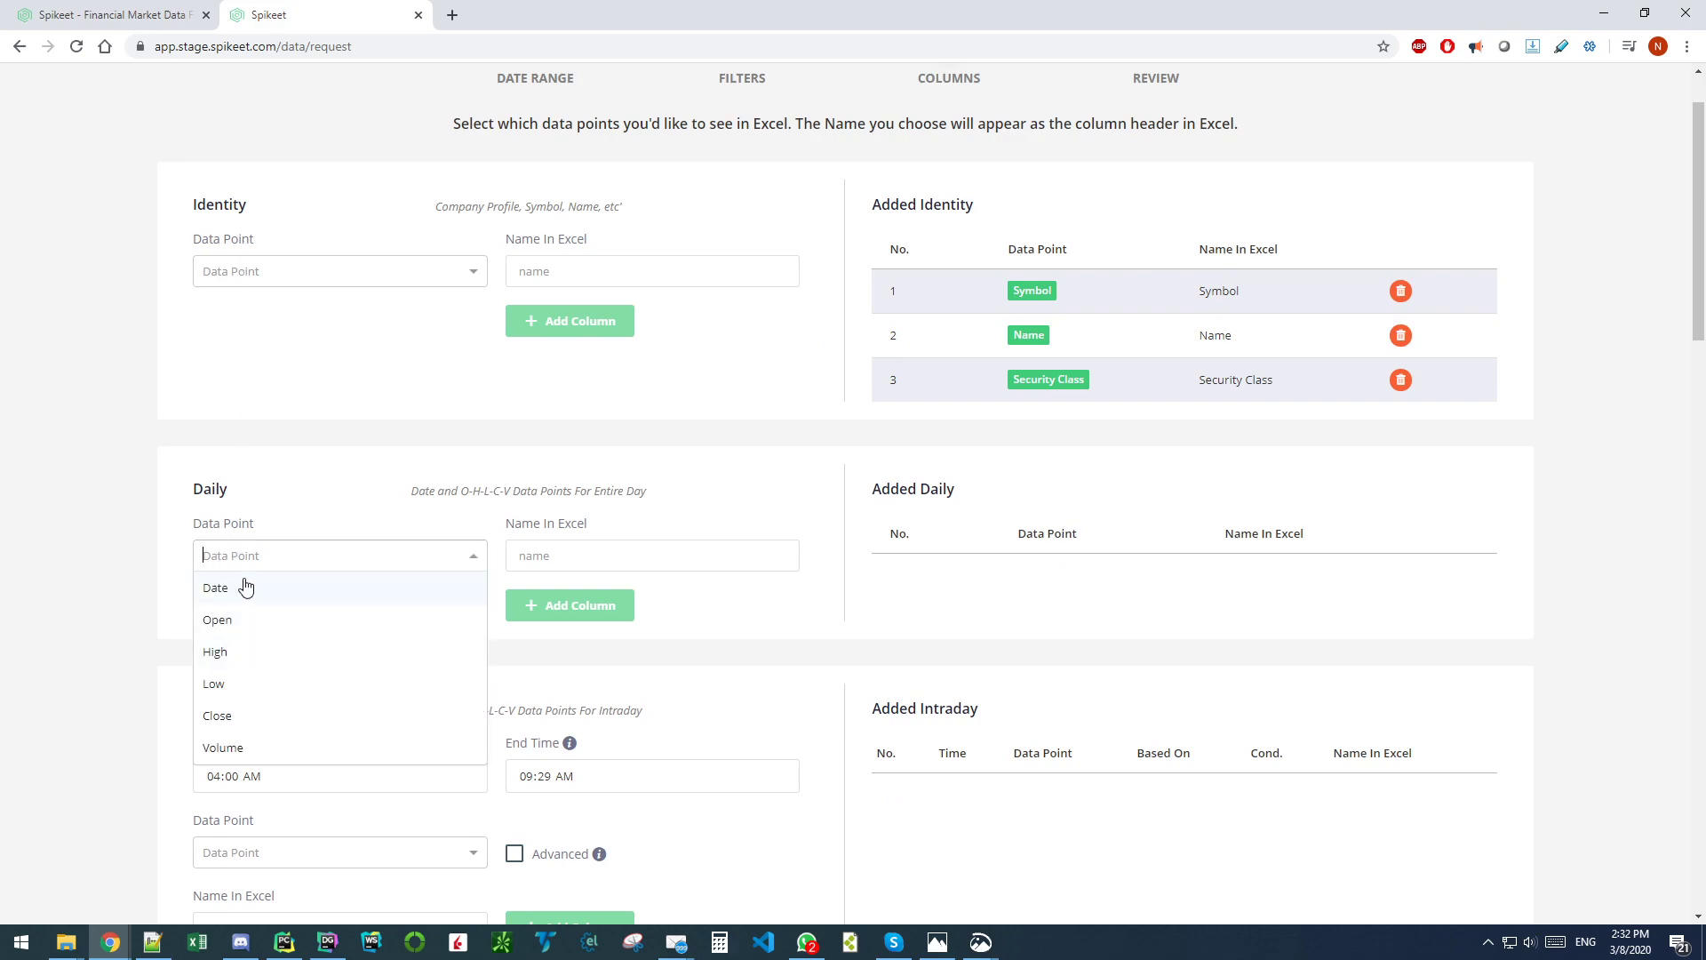
{"action": "left_click", "coordinate": [216, 588]}
{"action": "left_click", "coordinate": [600, 606]}
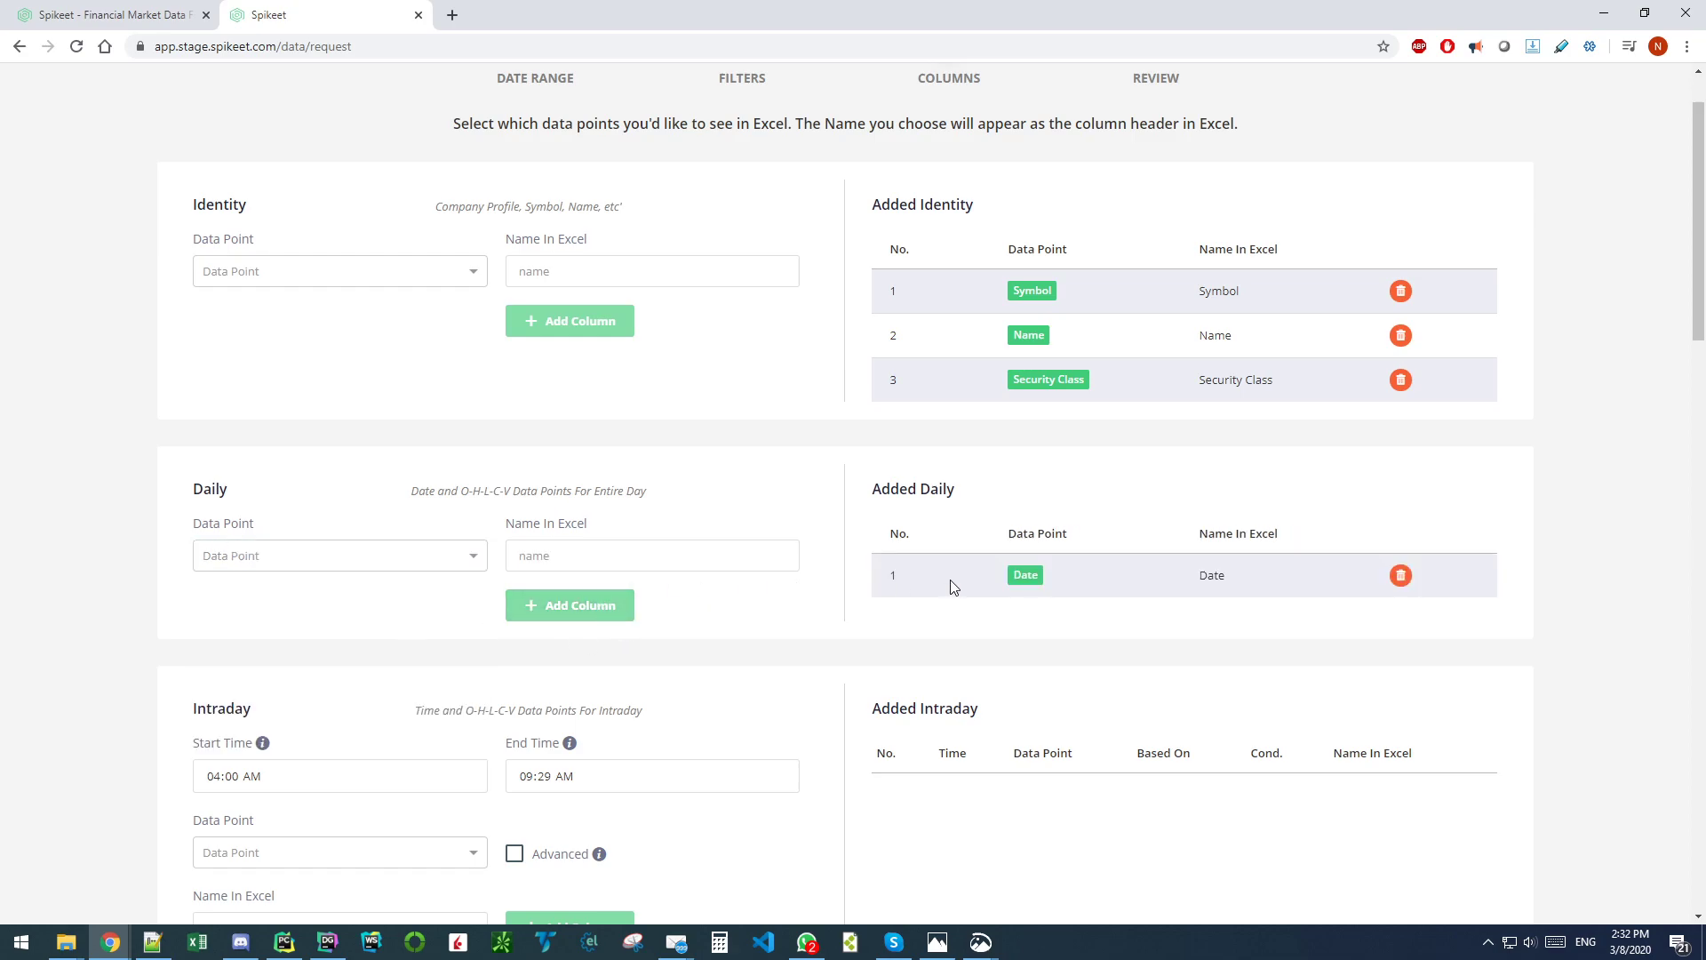
{"action": "left_click", "coordinate": [327, 556]}
{"action": "left_click", "coordinate": [278, 617]}
{"action": "left_click", "coordinate": [549, 614]}
{"action": "left_click", "coordinate": [347, 555]}
{"action": "left_click", "coordinate": [274, 653]}
{"action": "left_click", "coordinate": [573, 612]}
Step: Add the Daily columns Low and Close with their default Excel names
{"action": "left_click", "coordinate": [307, 569]}
{"action": "left_click", "coordinate": [240, 685]}
{"action": "left_click", "coordinate": [533, 613]}
{"action": "scroll", "coordinate": [400, 533], "scroll_direction": "down", "scroll_amount": 1}
{"action": "left_click", "coordinate": [343, 481]}
{"action": "left_click", "coordinate": [266, 621]}
{"action": "left_click", "coordinate": [597, 526]}
Step: Compare the Identity and Daily column sections with the Intraday section and its examples
{"action": "double_click", "coordinate": [193, 400]}
{"action": "scroll", "coordinate": [689, 662], "scroll_direction": "down", "scroll_amount": 2}
{"action": "scroll", "coordinate": [683, 657], "scroll_direction": "down", "scroll_amount": 2}
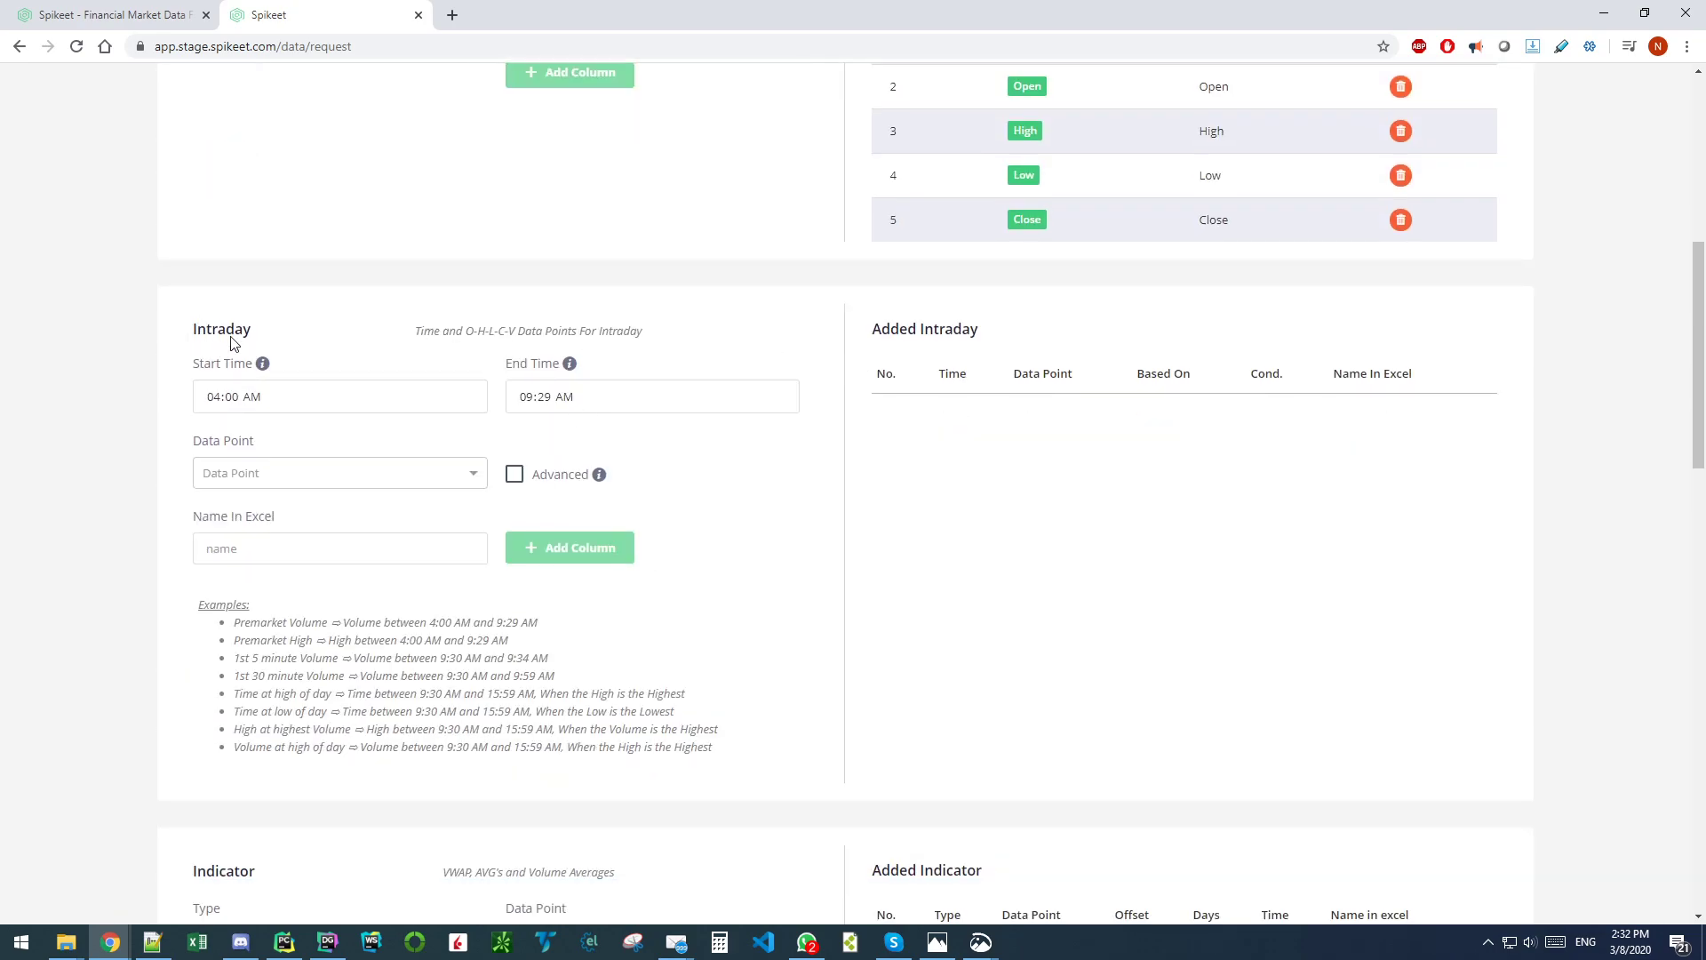
{"action": "scroll", "coordinate": [233, 342], "scroll_direction": "up", "scroll_amount": 5}
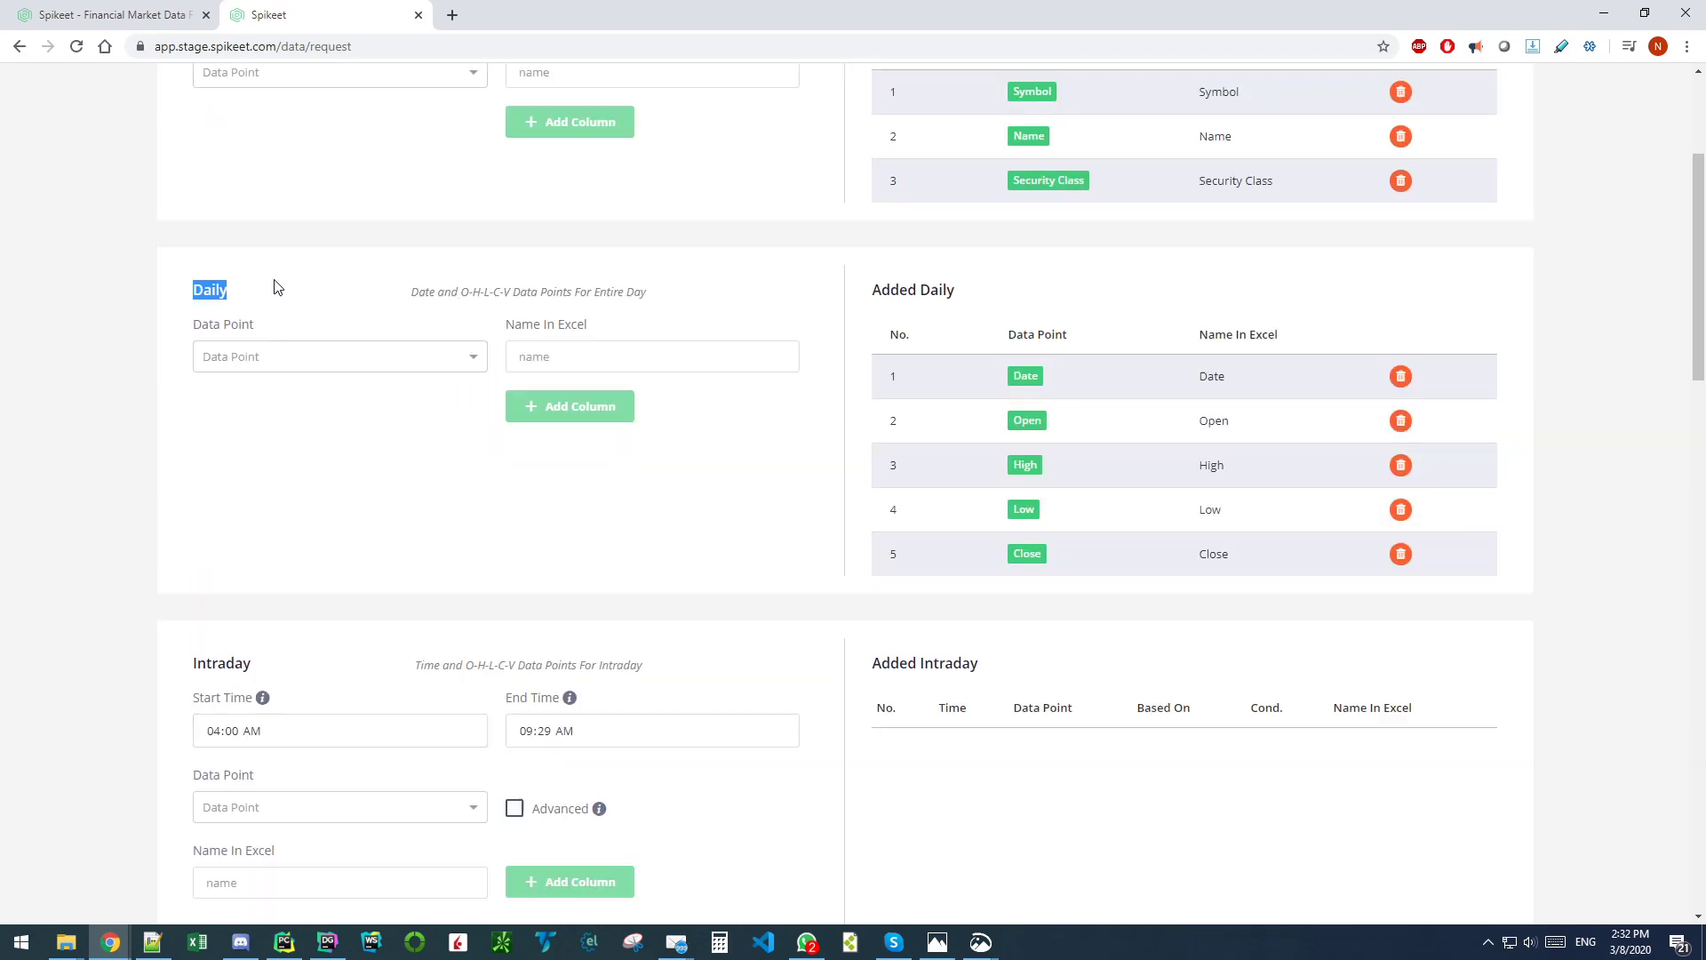
{"action": "scroll", "coordinate": [257, 288], "scroll_direction": "down", "scroll_amount": 1}
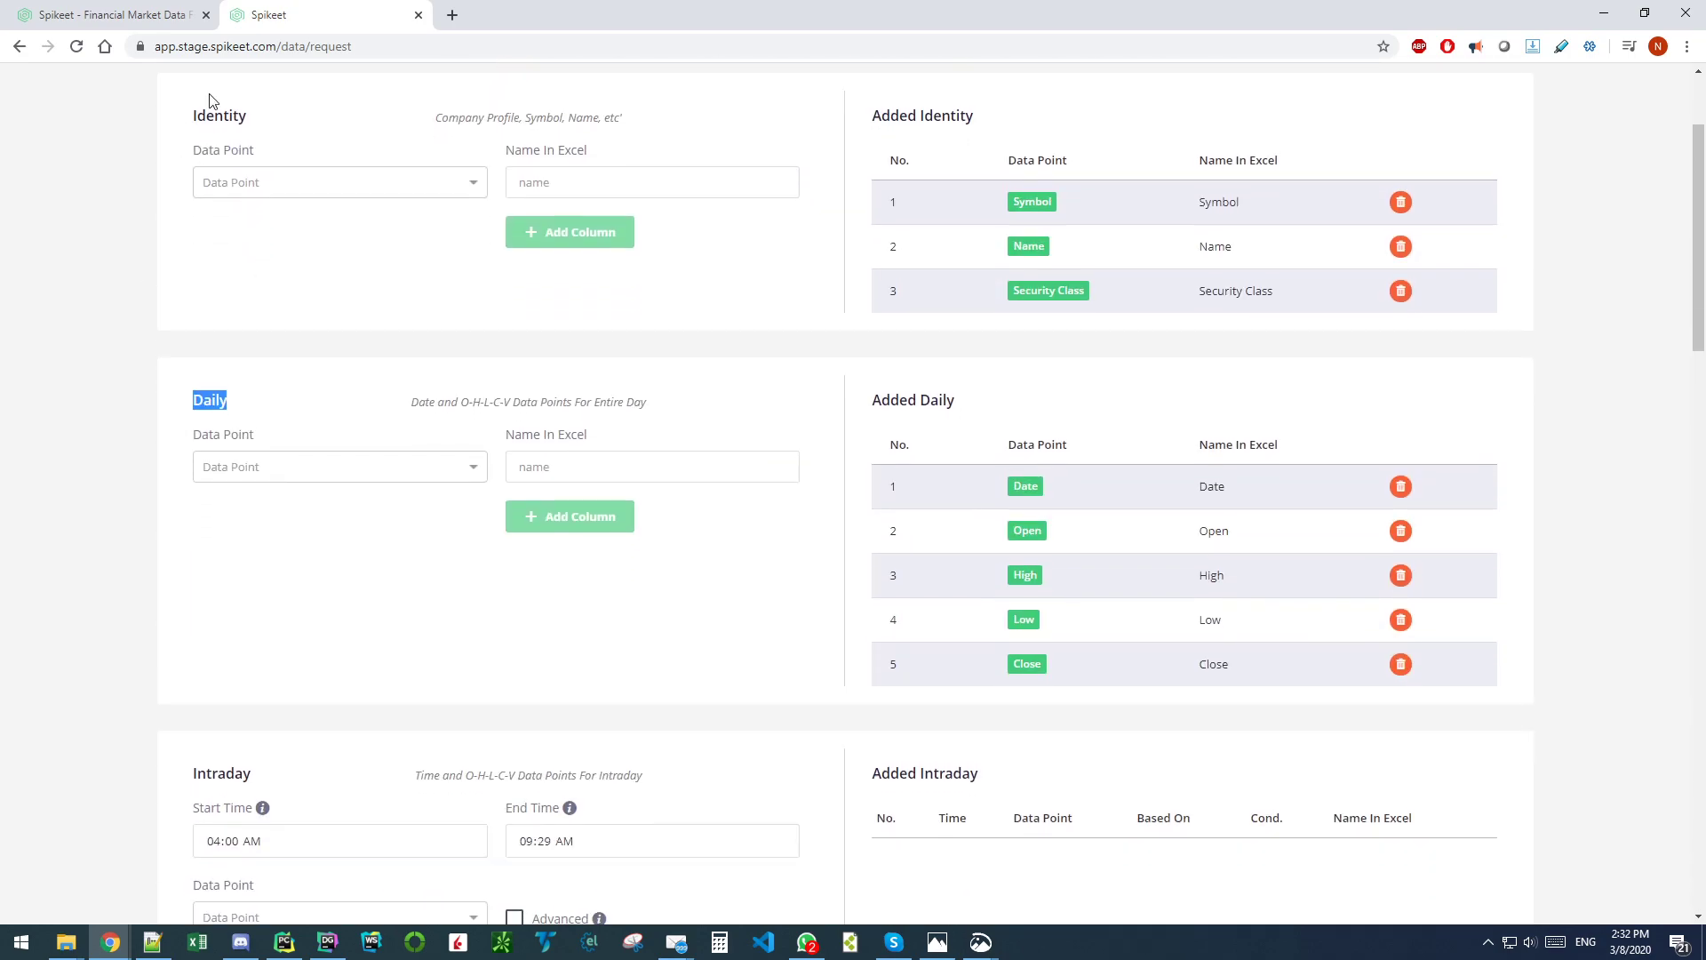
{"action": "scroll", "coordinate": [222, 459], "scroll_direction": "down", "scroll_amount": 2}
{"action": "scroll", "coordinate": [206, 539], "scroll_direction": "down", "scroll_amount": 5}
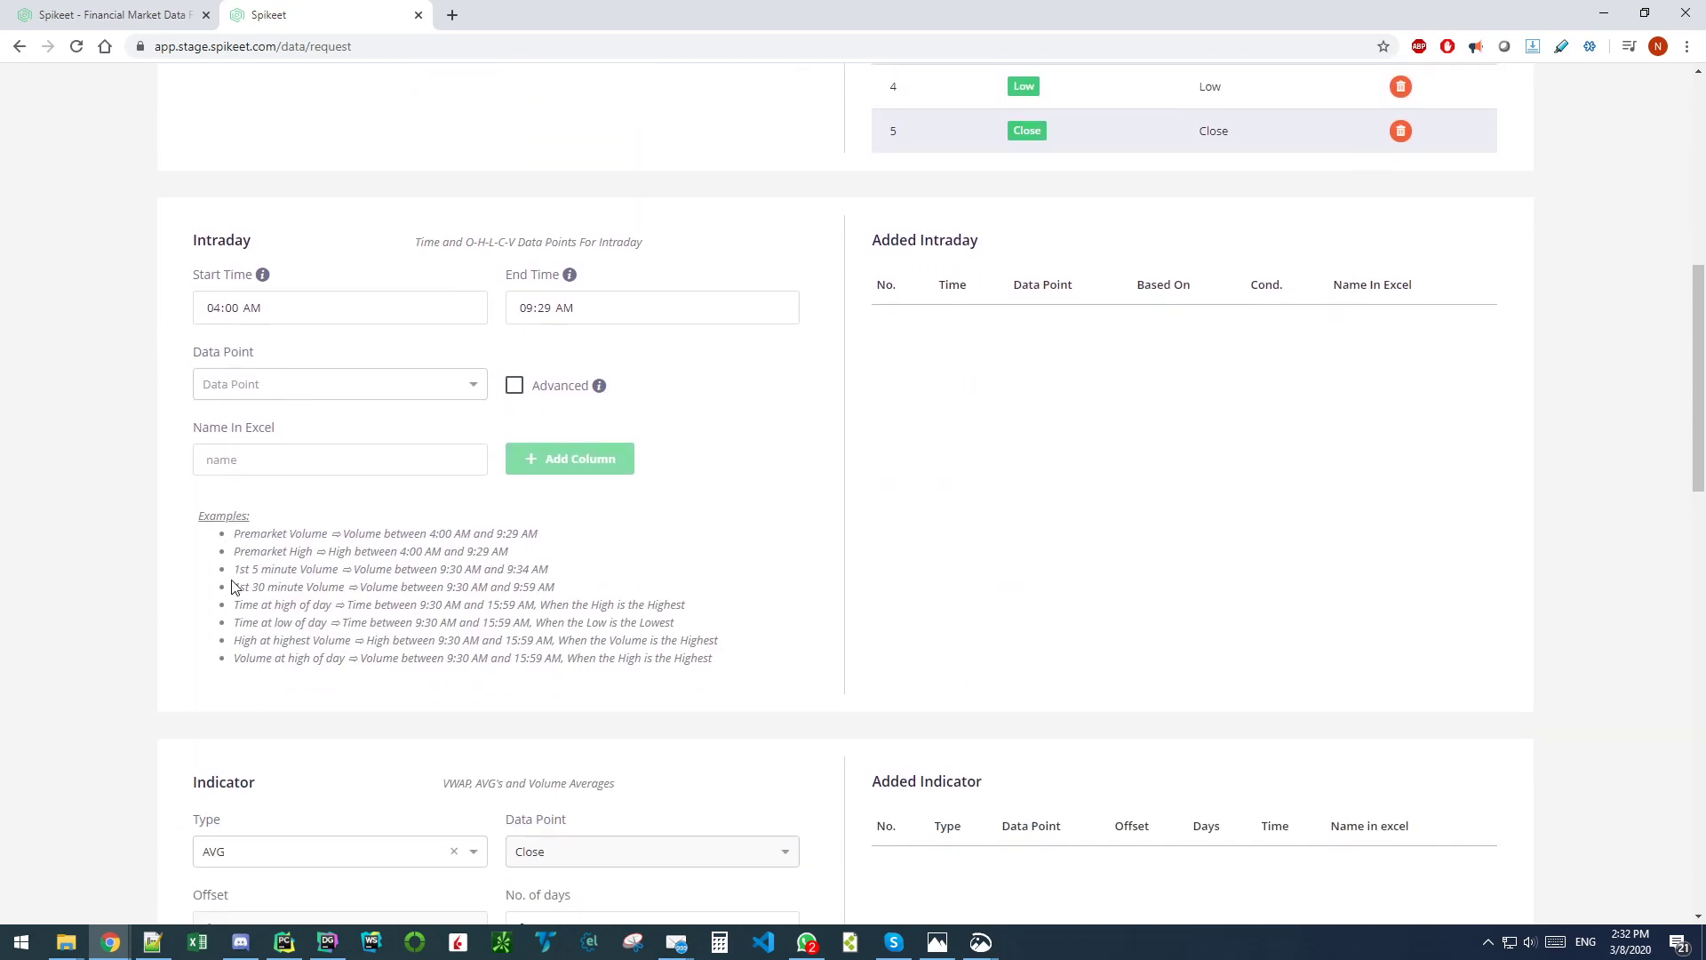
{"action": "scroll", "coordinate": [236, 582], "scroll_direction": "up", "scroll_amount": 3}
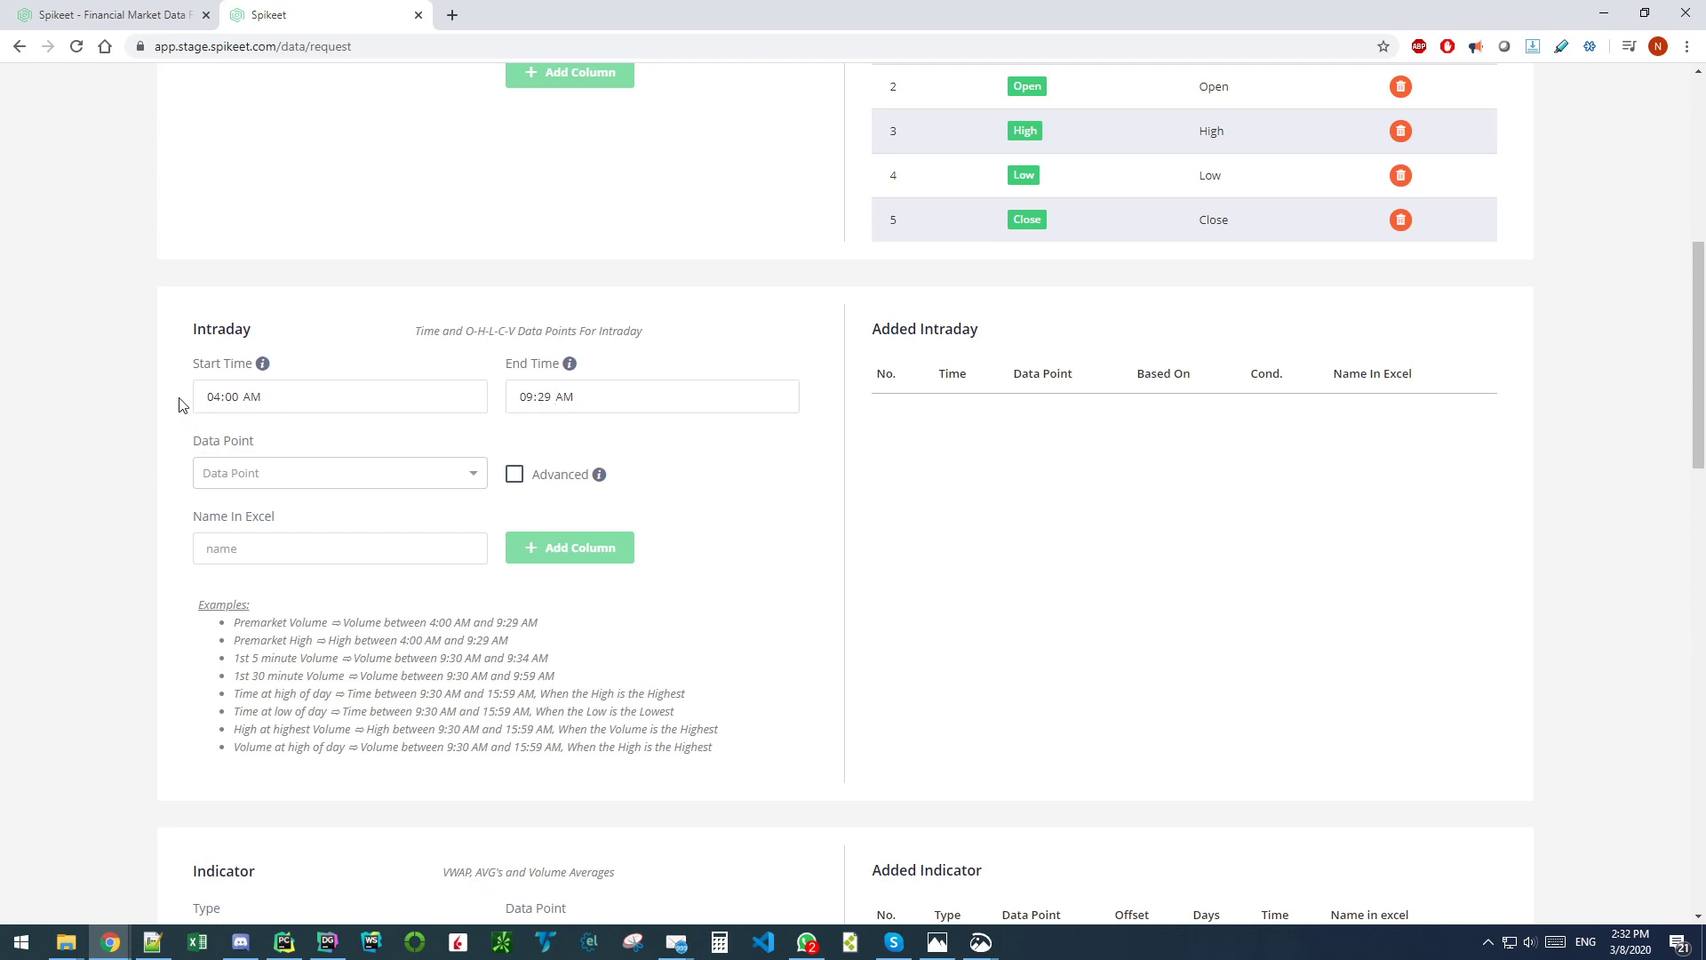
Step: Add an Intraday column for the High between 04:00 AM and 09:29 AM, named PM High in Excel
{"action": "left_click", "coordinate": [214, 397]}
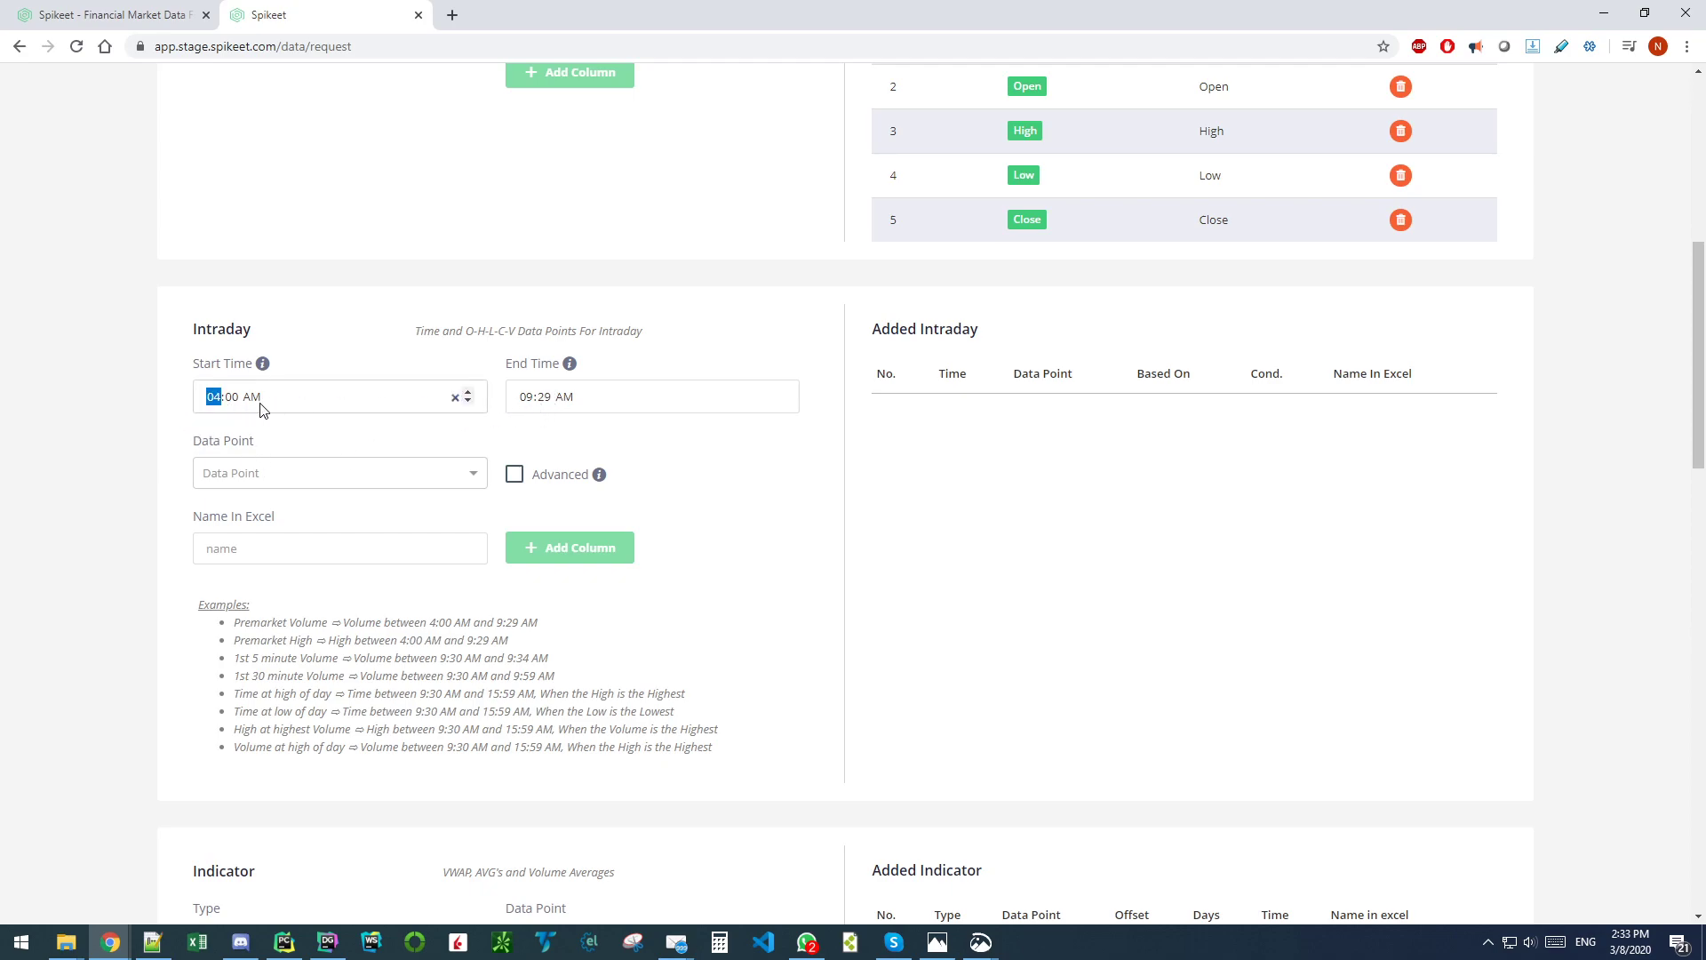
{"action": "left_click", "coordinate": [261, 476]}
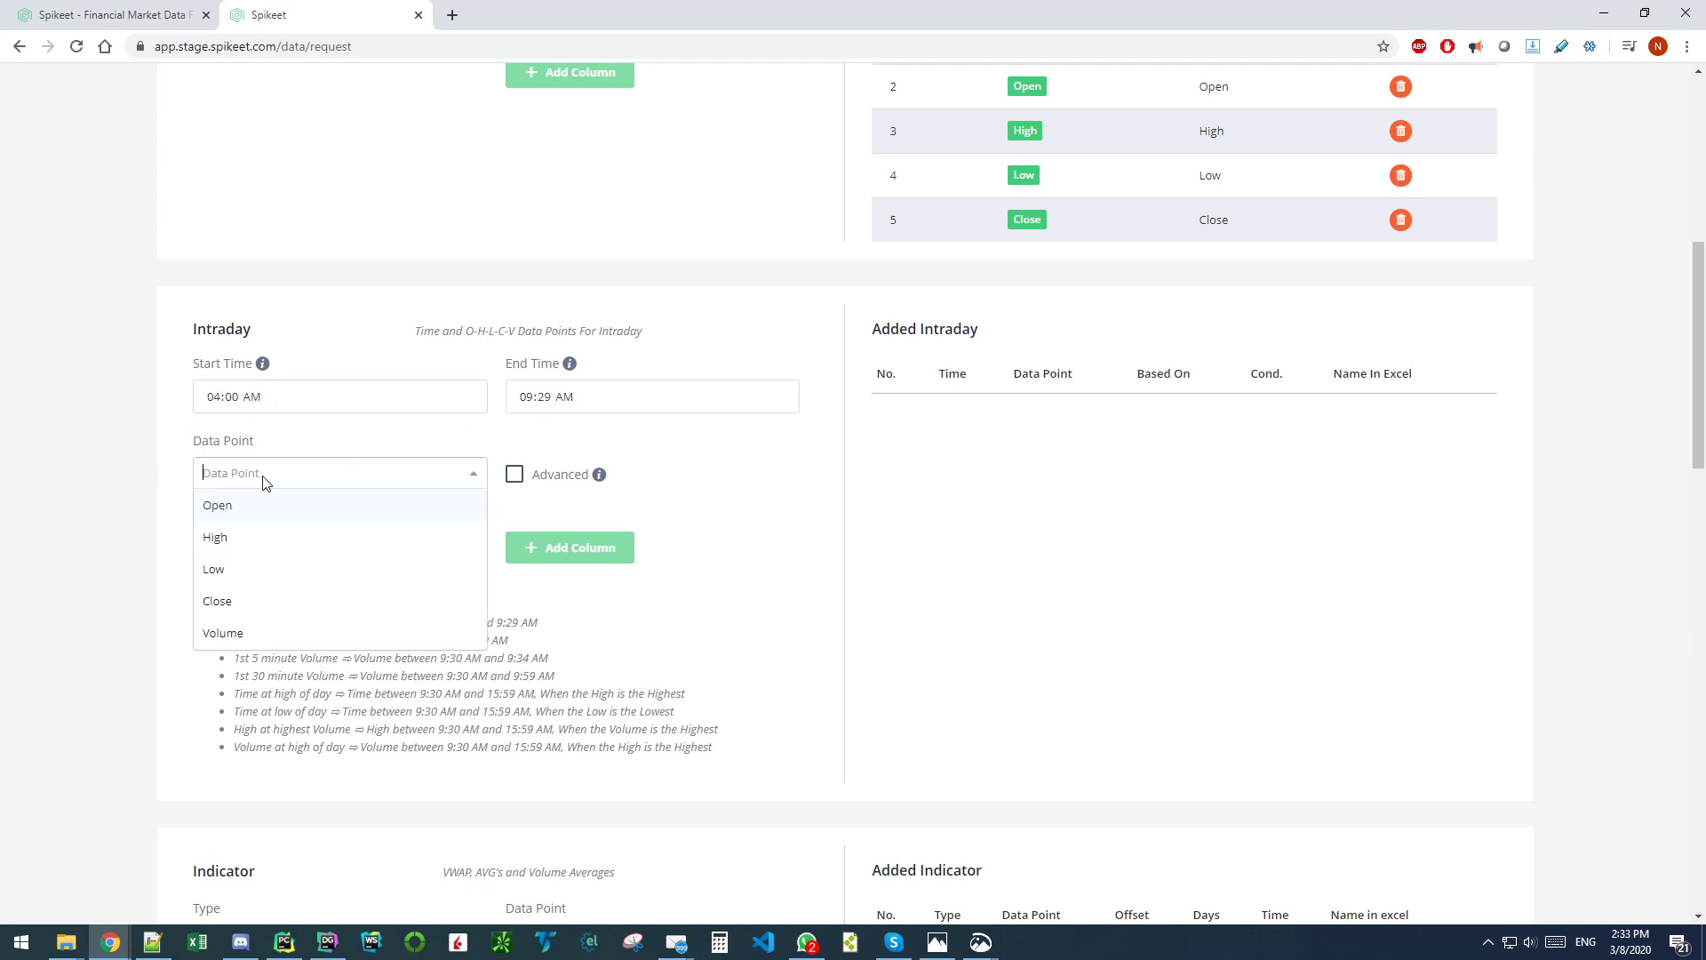
{"action": "left_click", "coordinate": [246, 549]}
{"action": "left_click", "coordinate": [207, 548]}
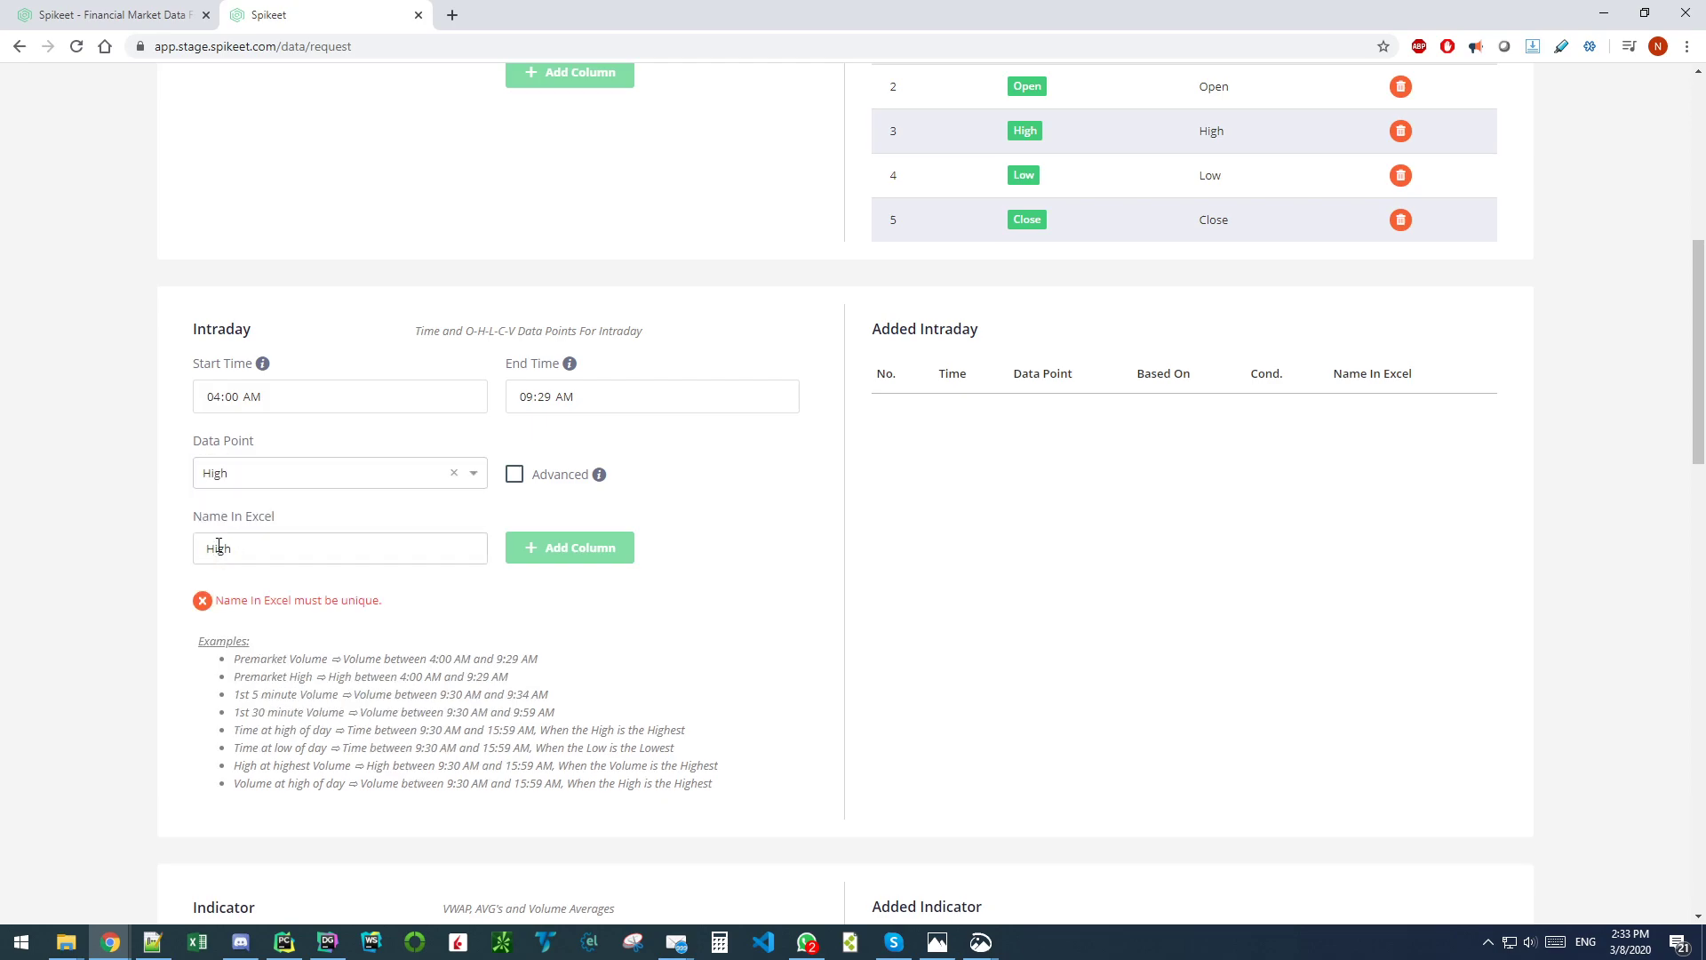
{"action": "type", "text": "pre"}
{"action": "key", "text": "BackSpace"}
{"action": "key", "text": "BackSpace"}
{"action": "key", "text": "BackSpace"}
{"action": "type", "text": "PM"}
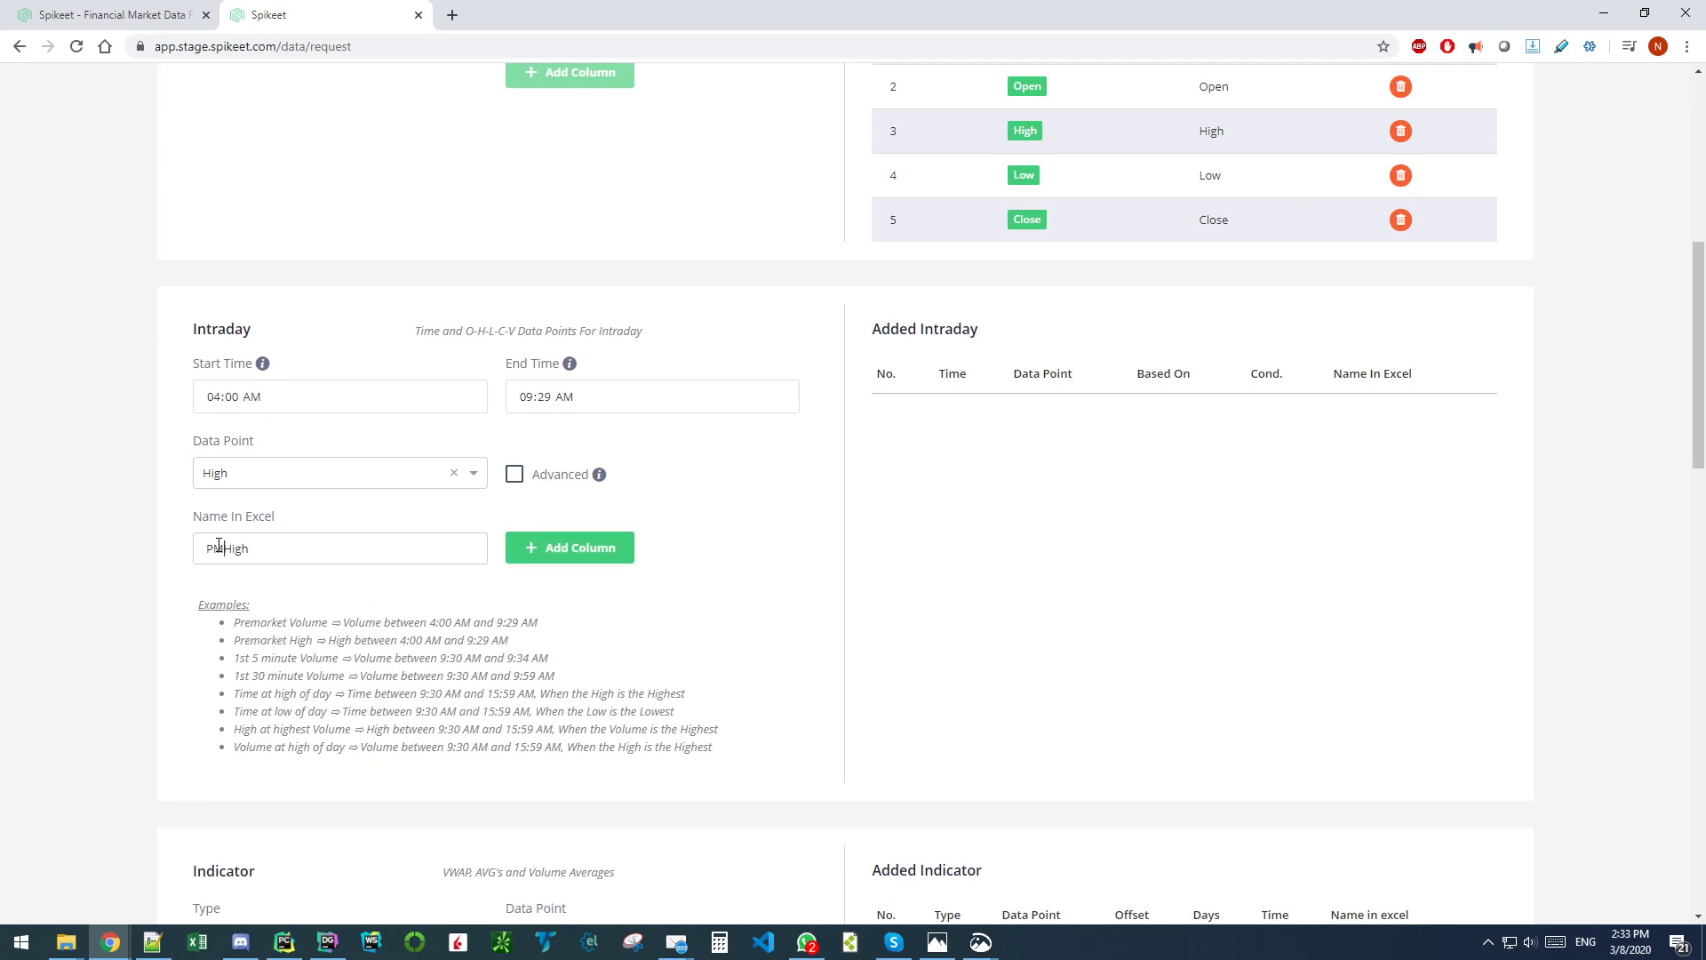
{"action": "left_click", "coordinate": [631, 547]}
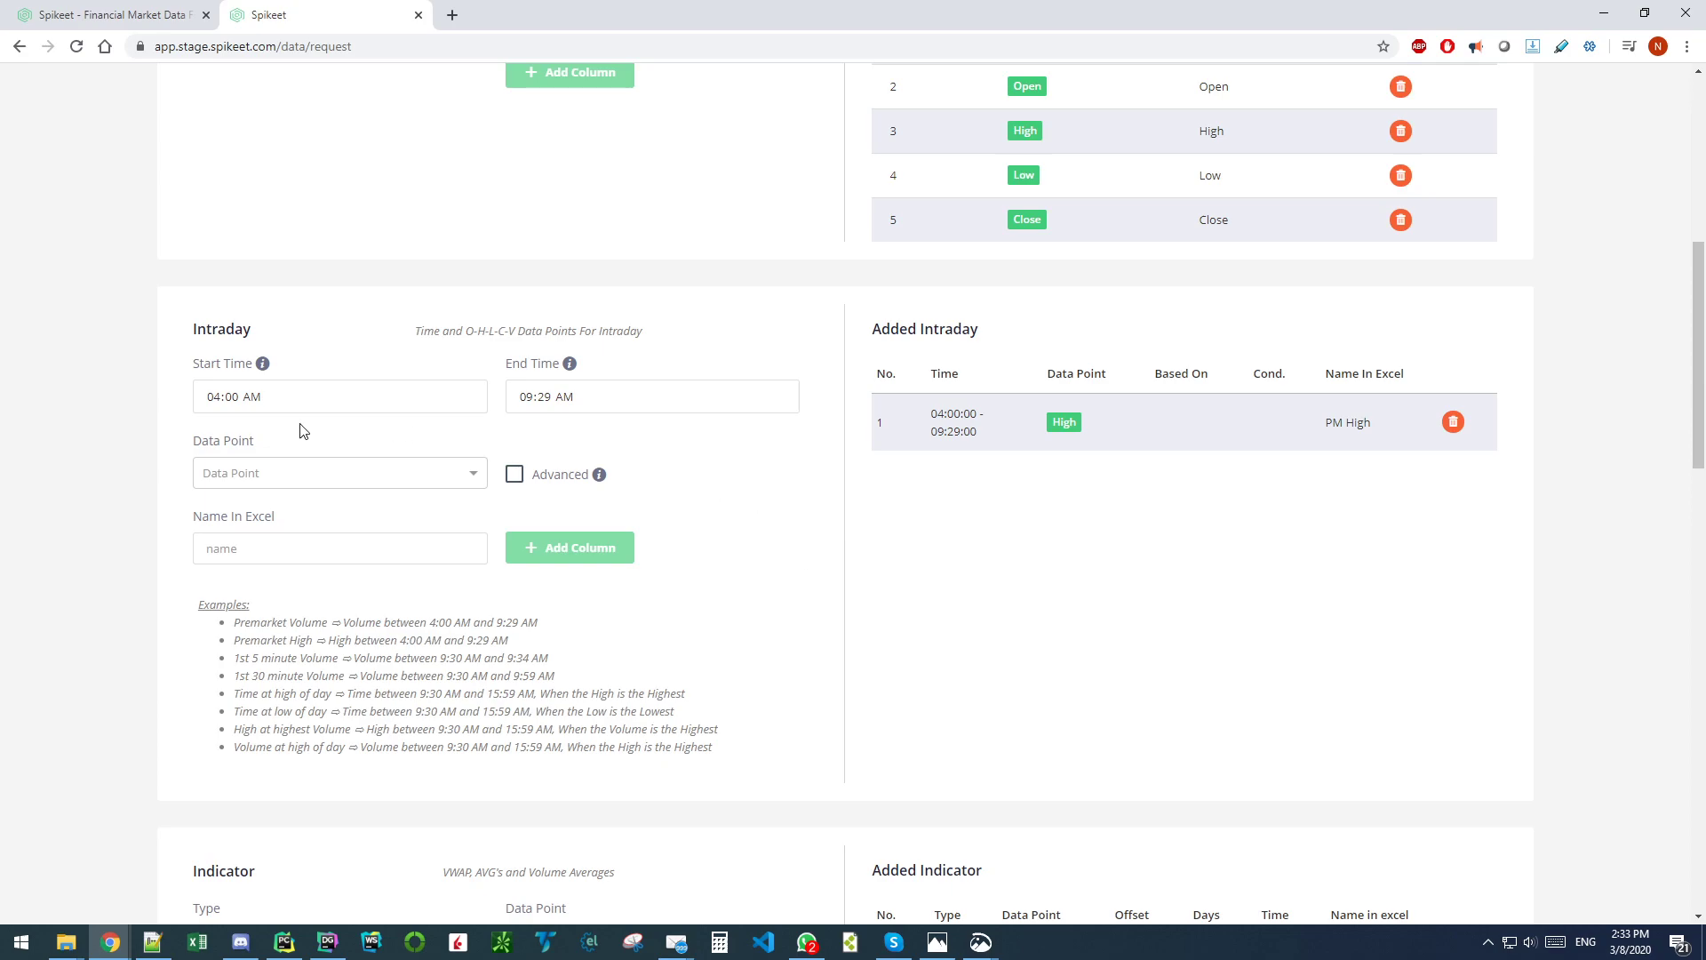
Step: Add an Intraday column for the Volume between 04:00 AM and 09:29 AM, named pm Volume in Excel
{"action": "left_click", "coordinate": [233, 474]}
{"action": "left_click", "coordinate": [218, 636]}
{"action": "left_click", "coordinate": [208, 552]}
{"action": "type", "text": "pm Volume"}
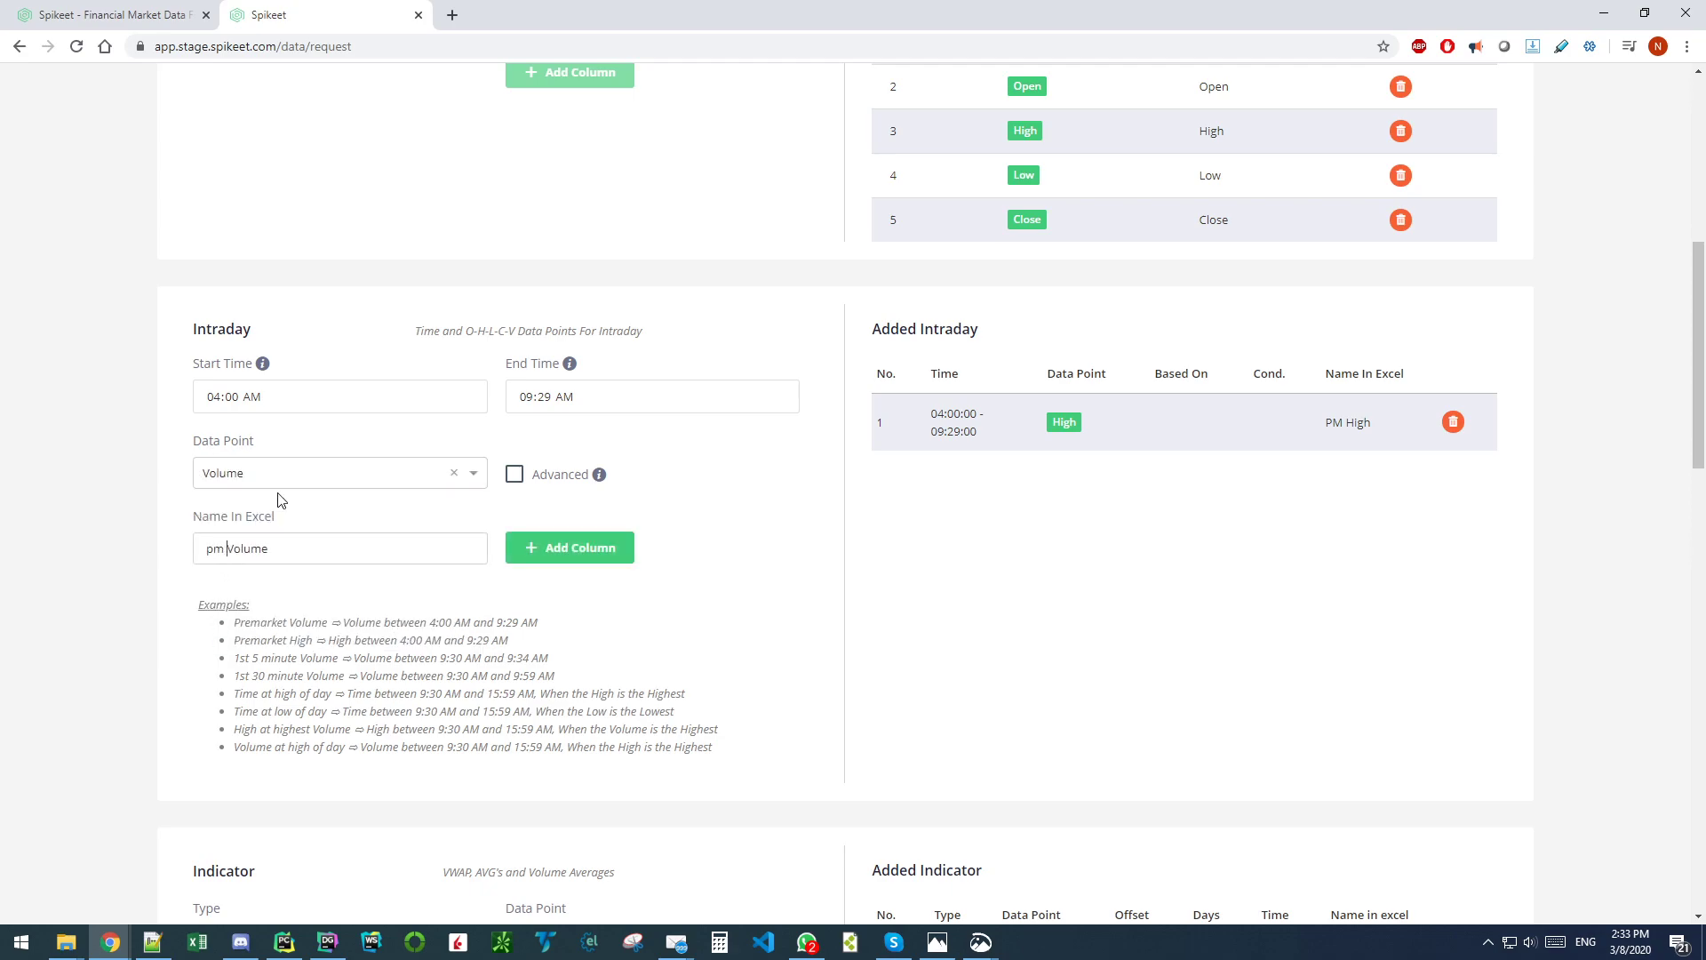
{"action": "left_click", "coordinate": [552, 551]}
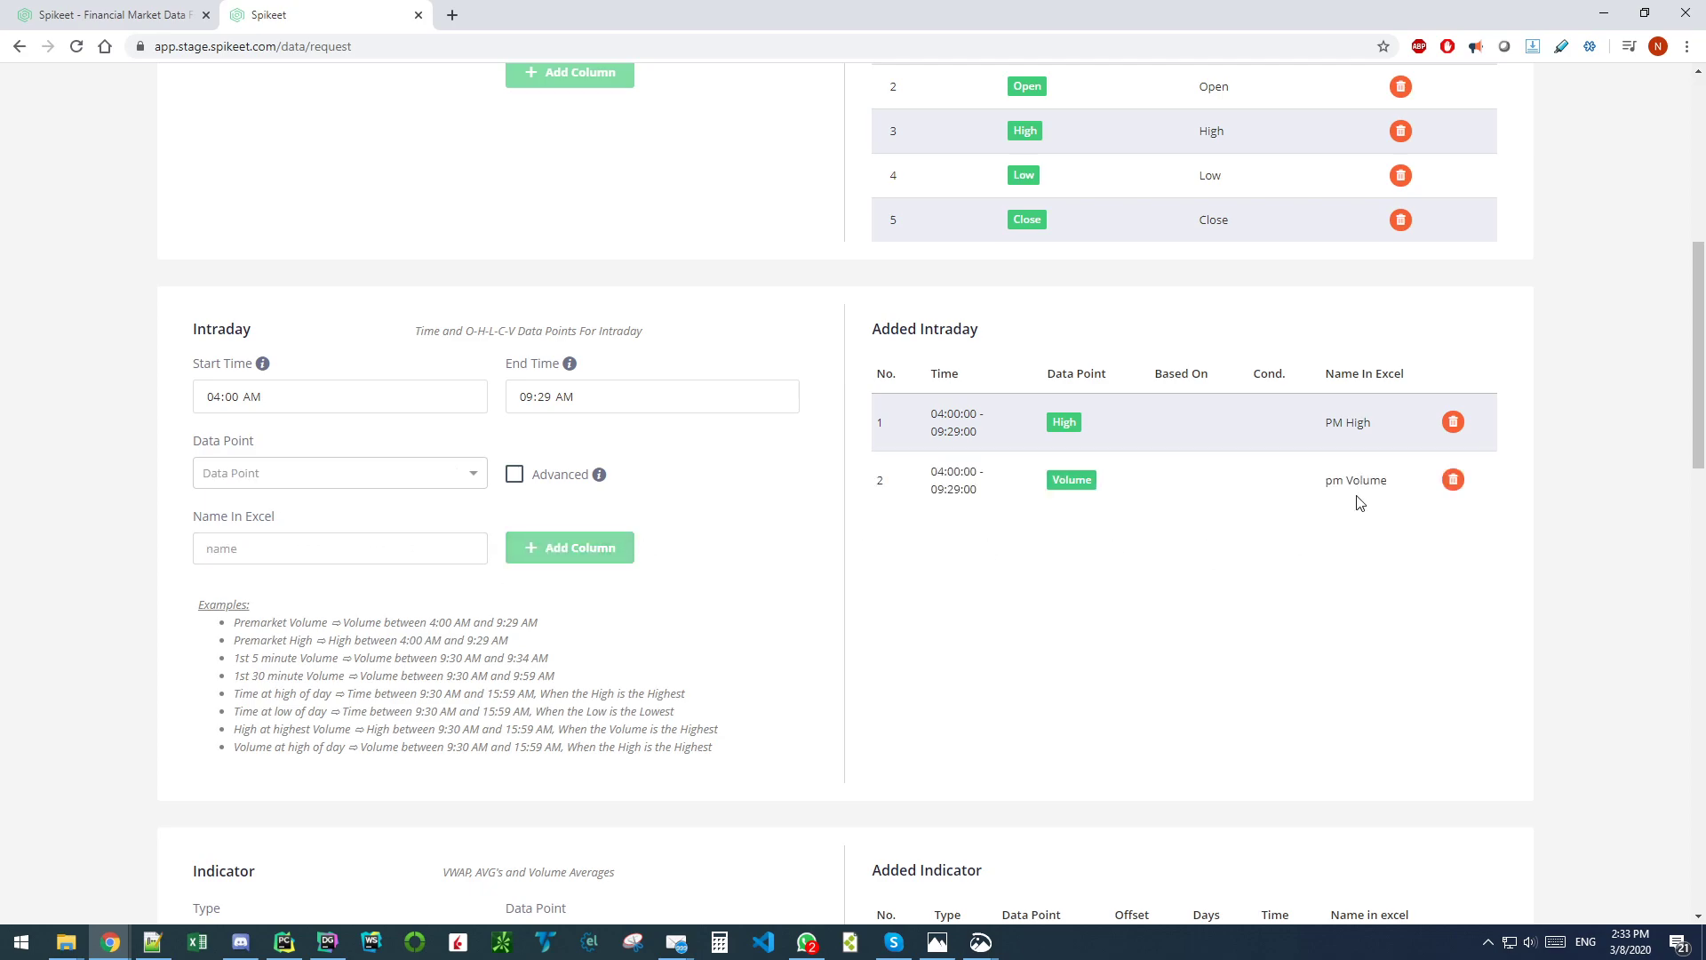
{"action": "scroll", "coordinate": [1271, 457], "scroll_direction": "up", "scroll_amount": 1}
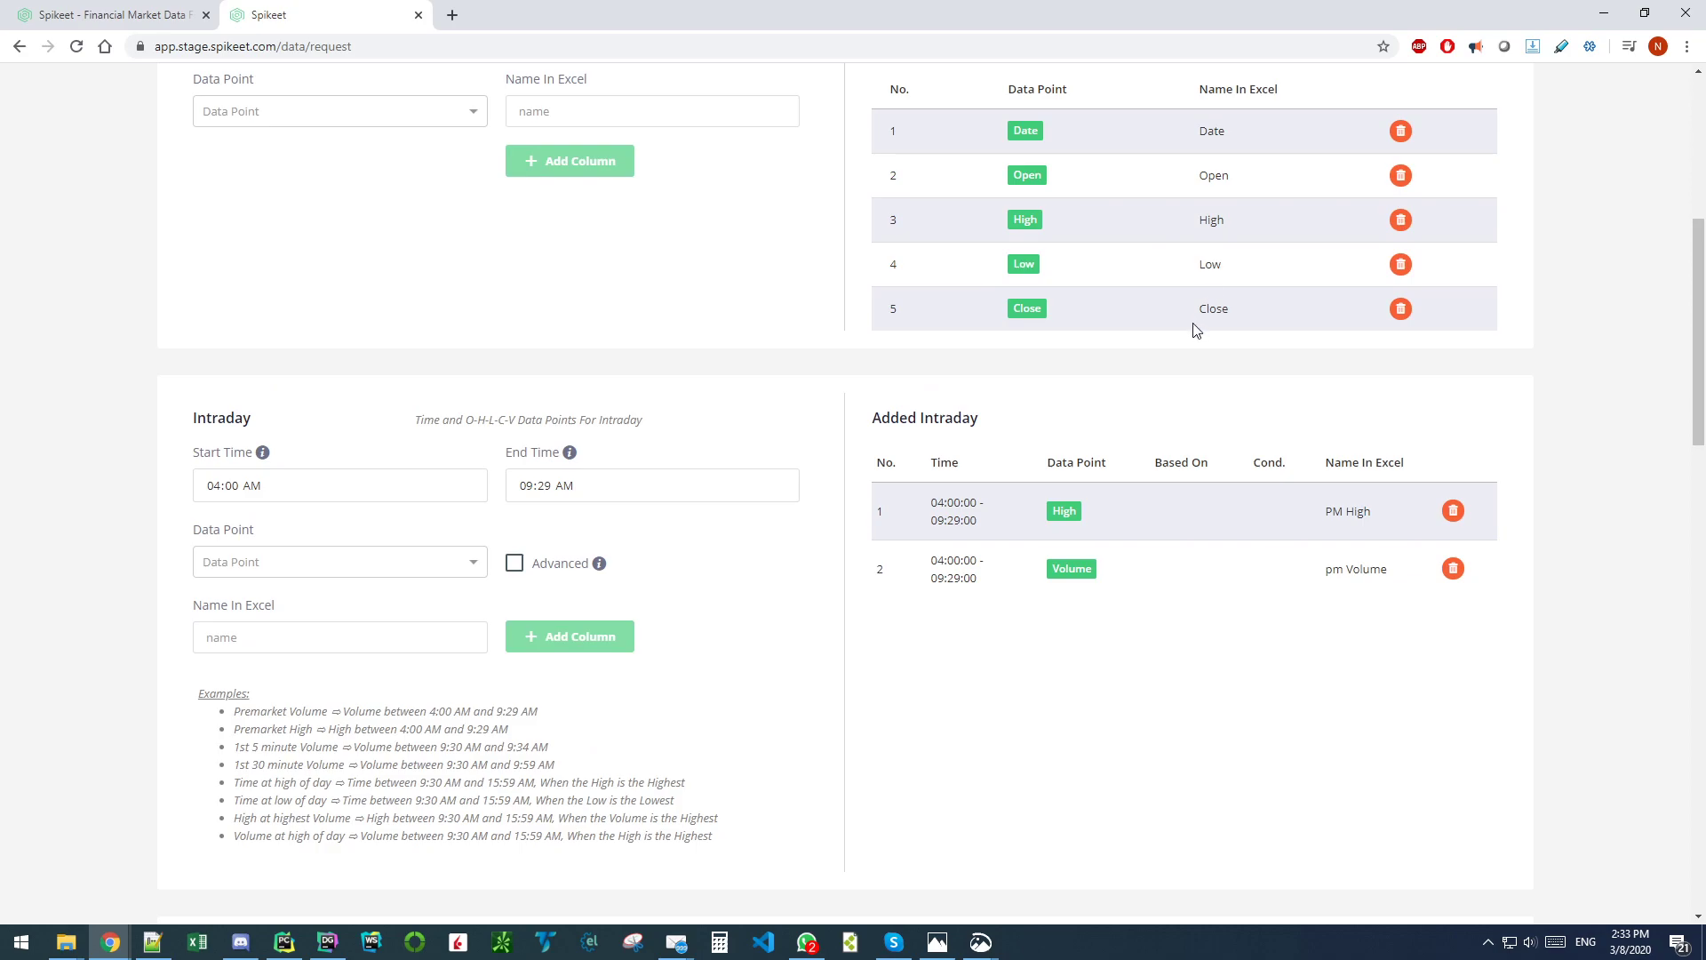
Step: Add an intraday column for the Low data point between 04:00 AM and 09:29 AM, named Low2
{"action": "left_click", "coordinate": [268, 562]}
{"action": "left_click", "coordinate": [214, 658]}
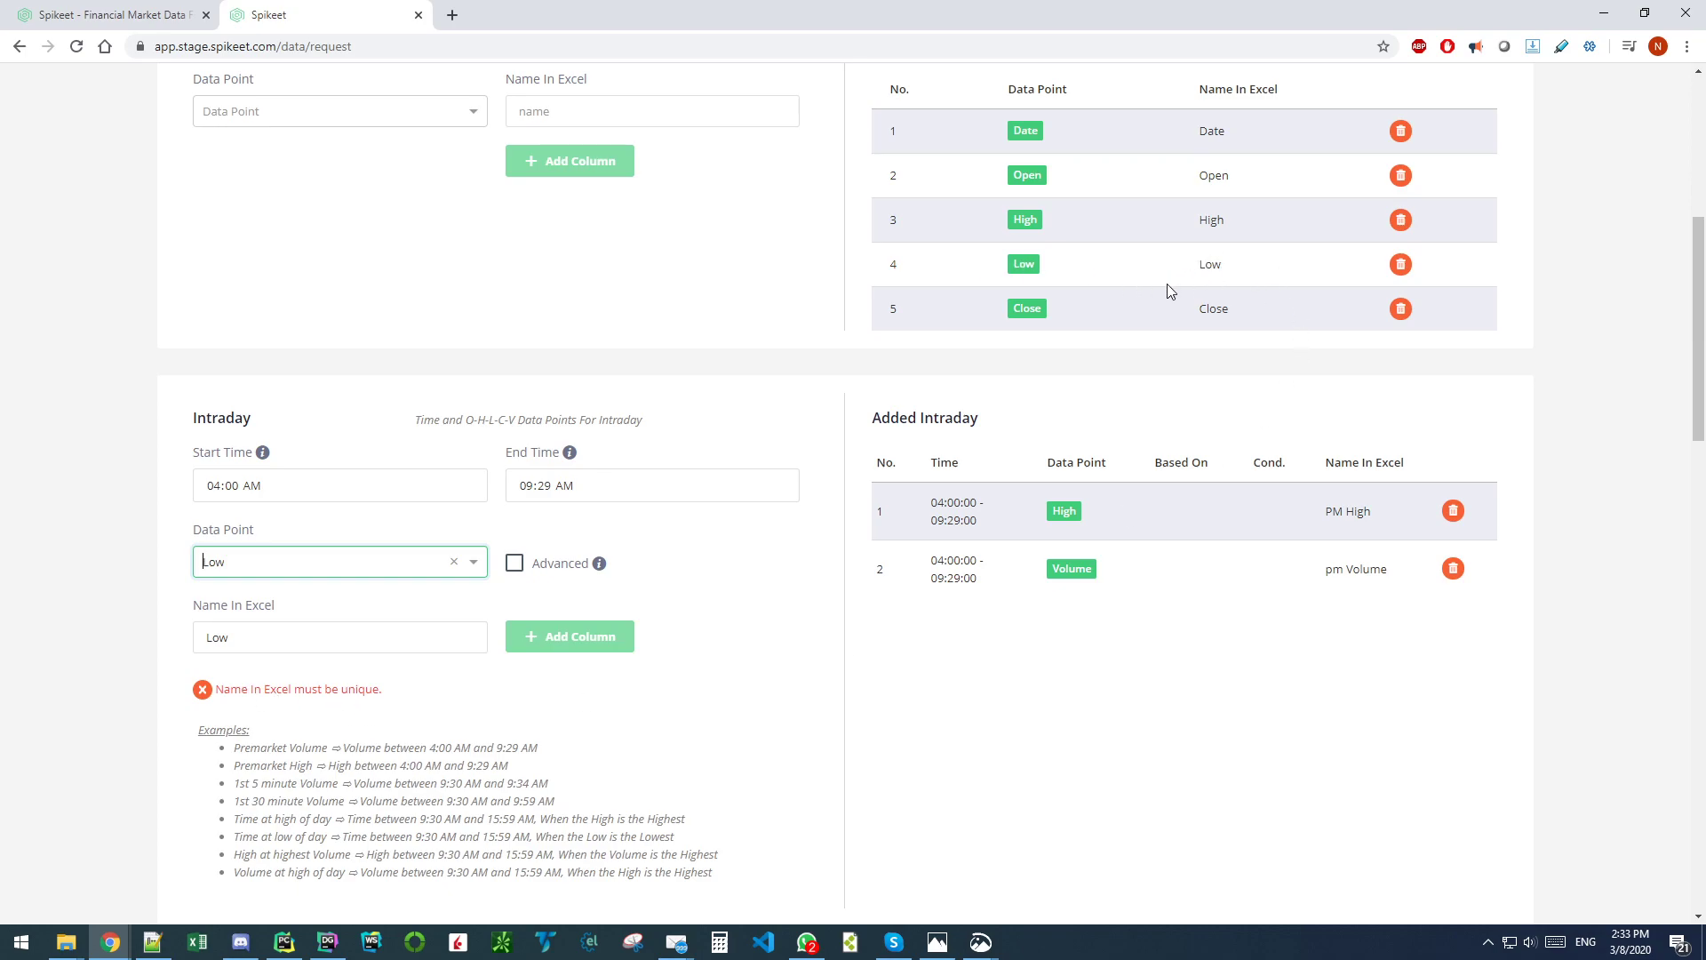
{"action": "left_click_drag", "start_coordinate": [252, 636], "coordinate": [168, 641]}
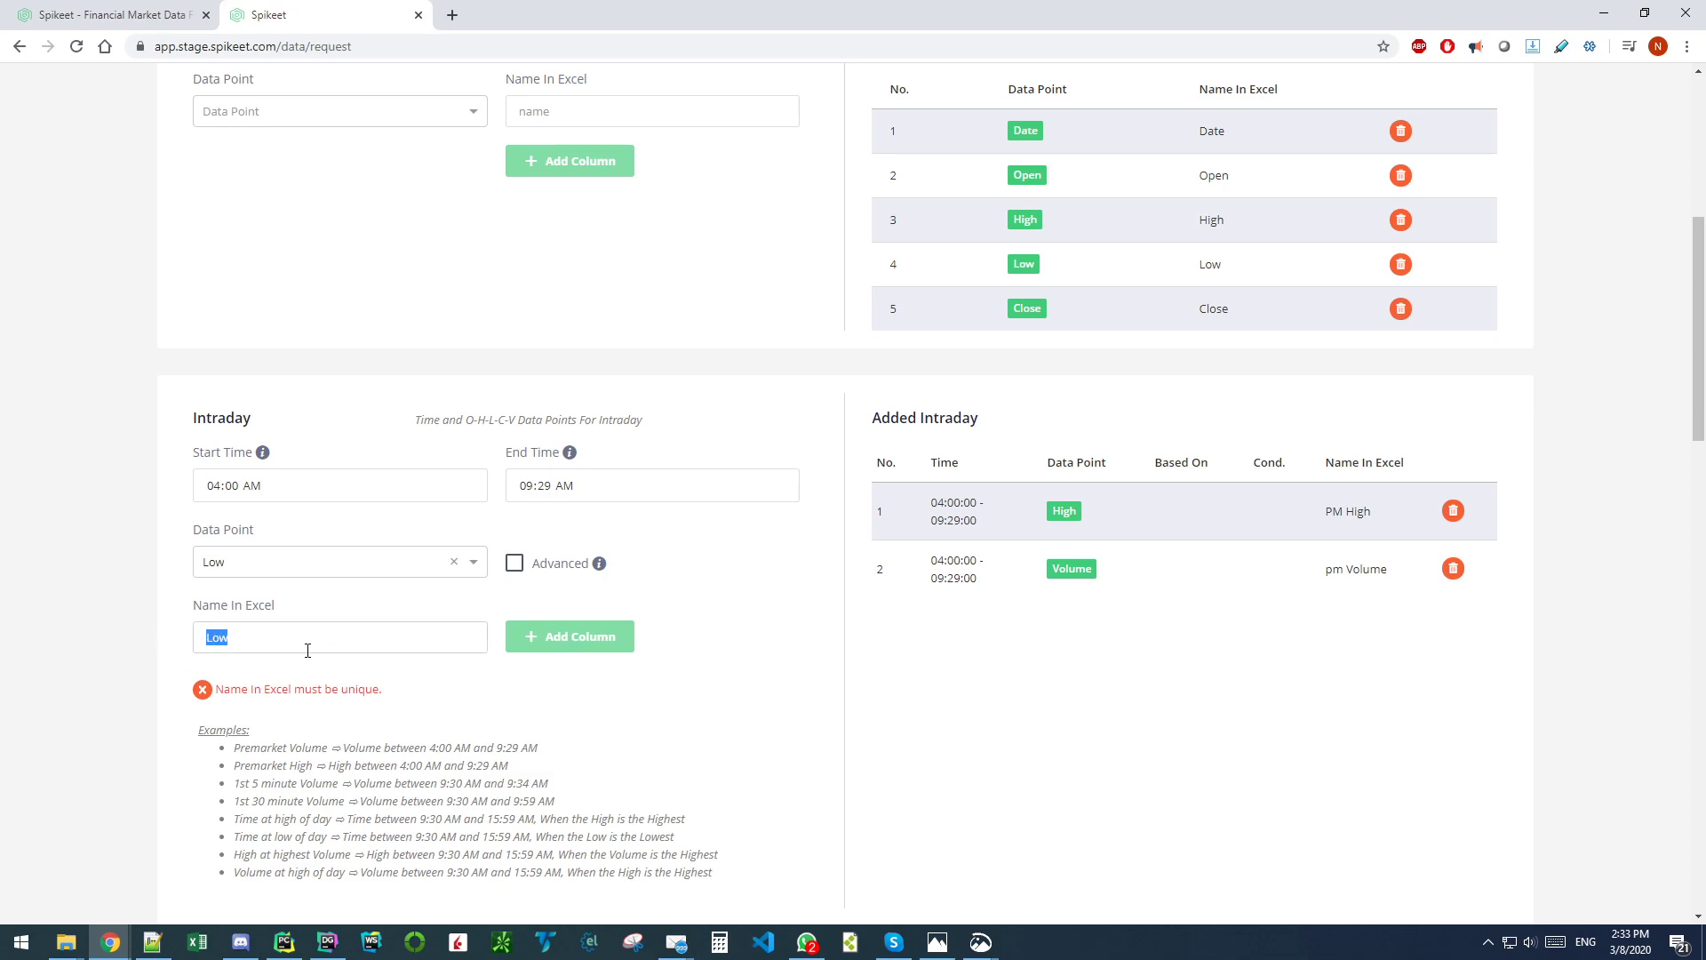
{"action": "left_click", "coordinate": [253, 639]}
{"action": "type", "text": "2"}
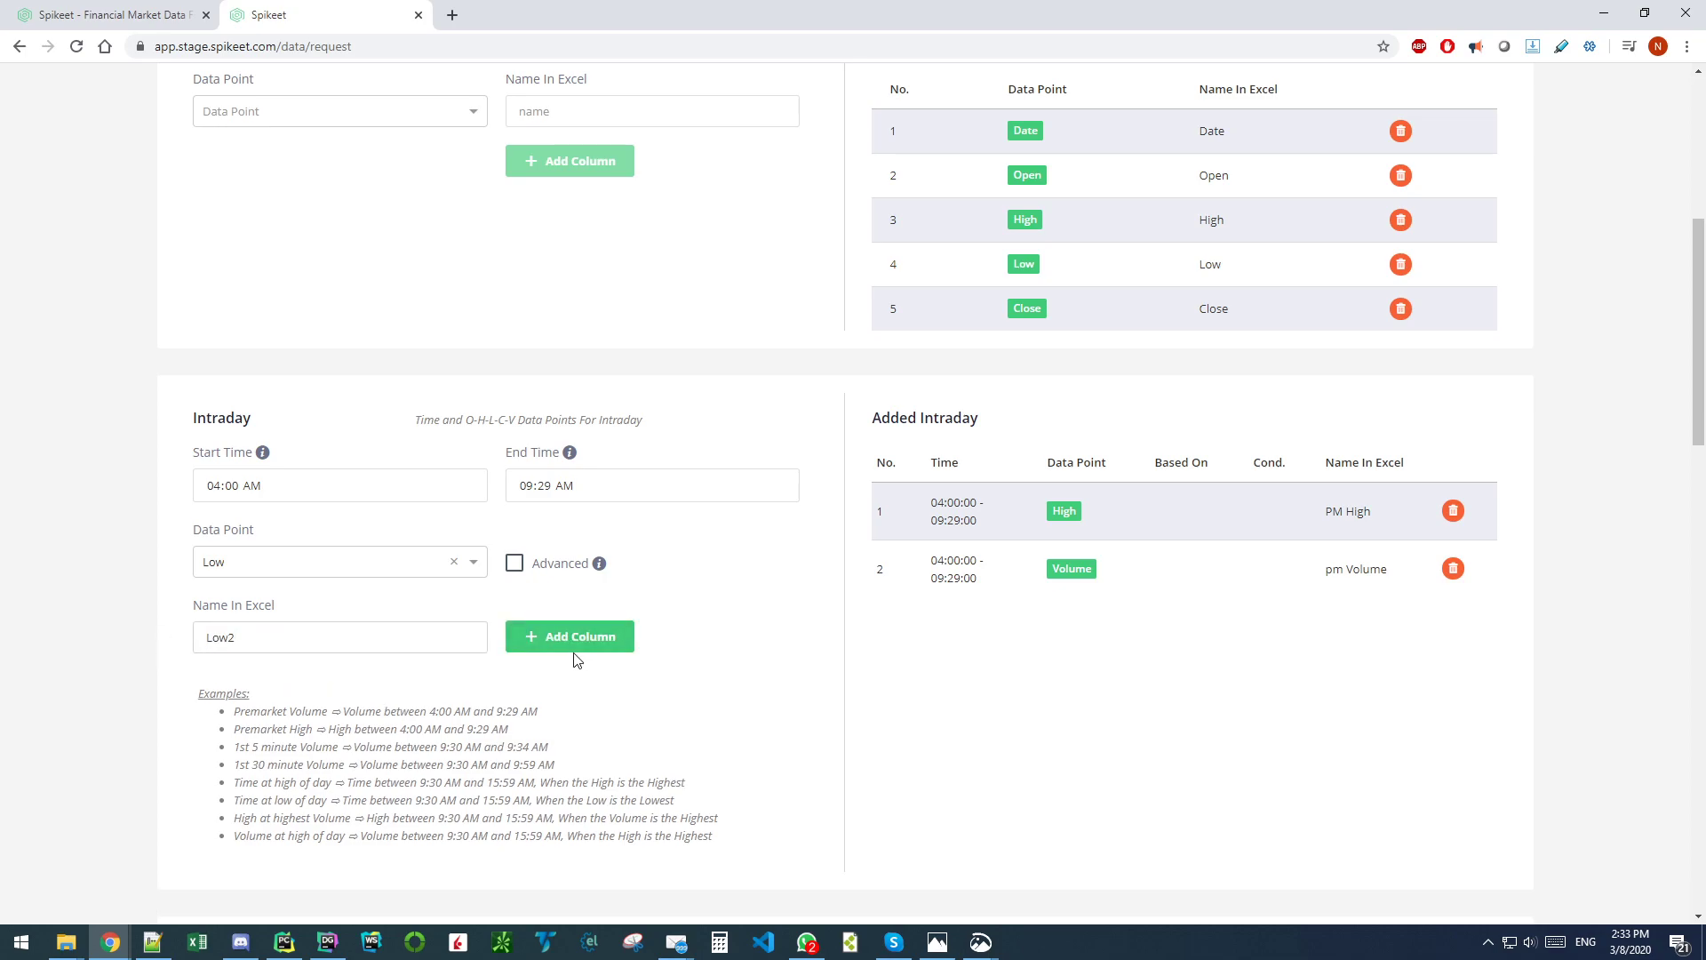
{"action": "left_click", "coordinate": [595, 640]}
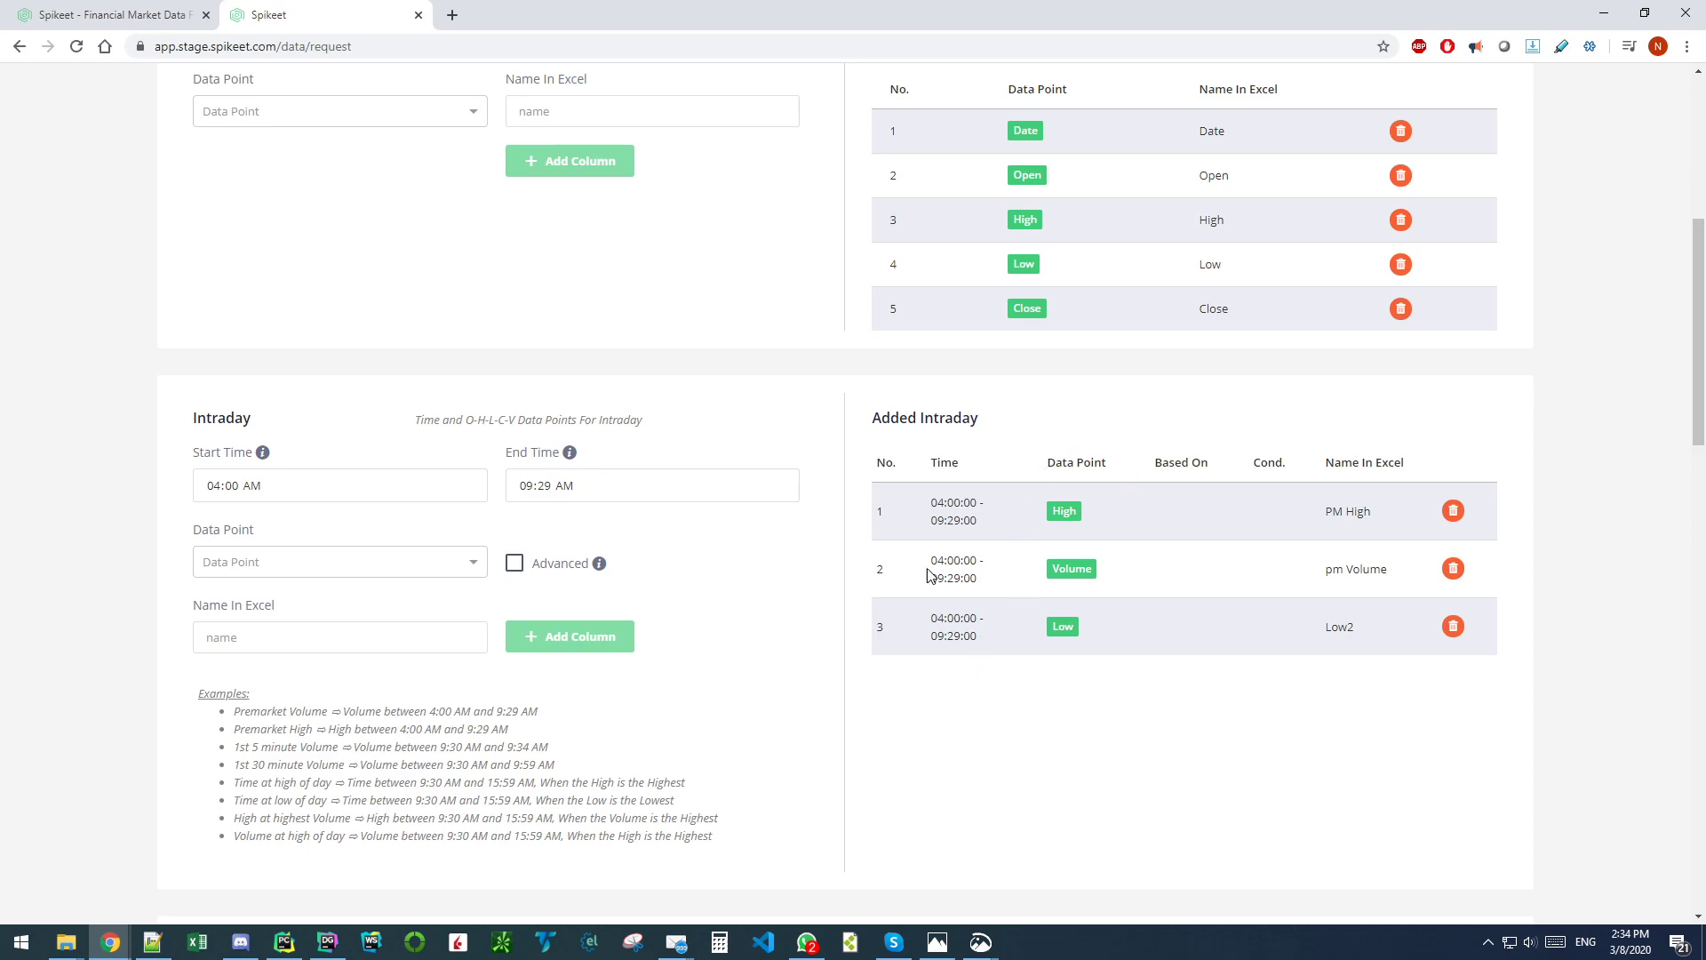
Step: Set the intraday start time to 09:30 AM and the end time to 10:29 AM
{"action": "left_click", "coordinate": [217, 487]}
{"action": "type", "text": "0930"}
{"action": "left_click", "coordinate": [527, 488]}
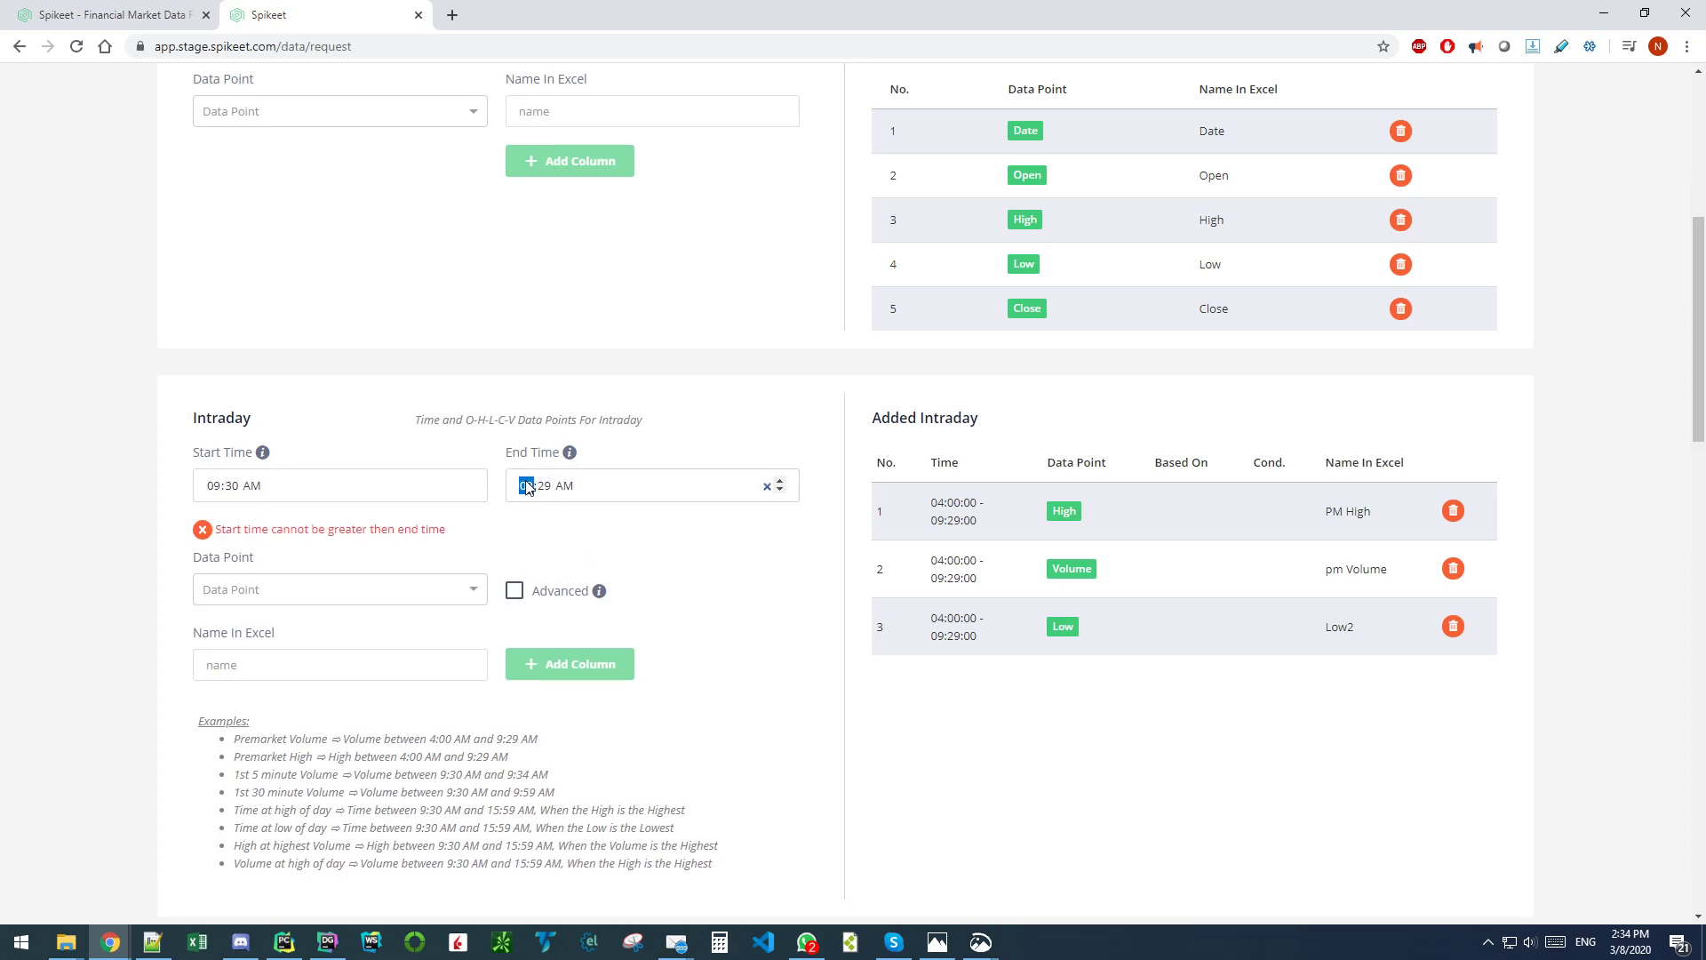
{"action": "type", "text": "1029"}
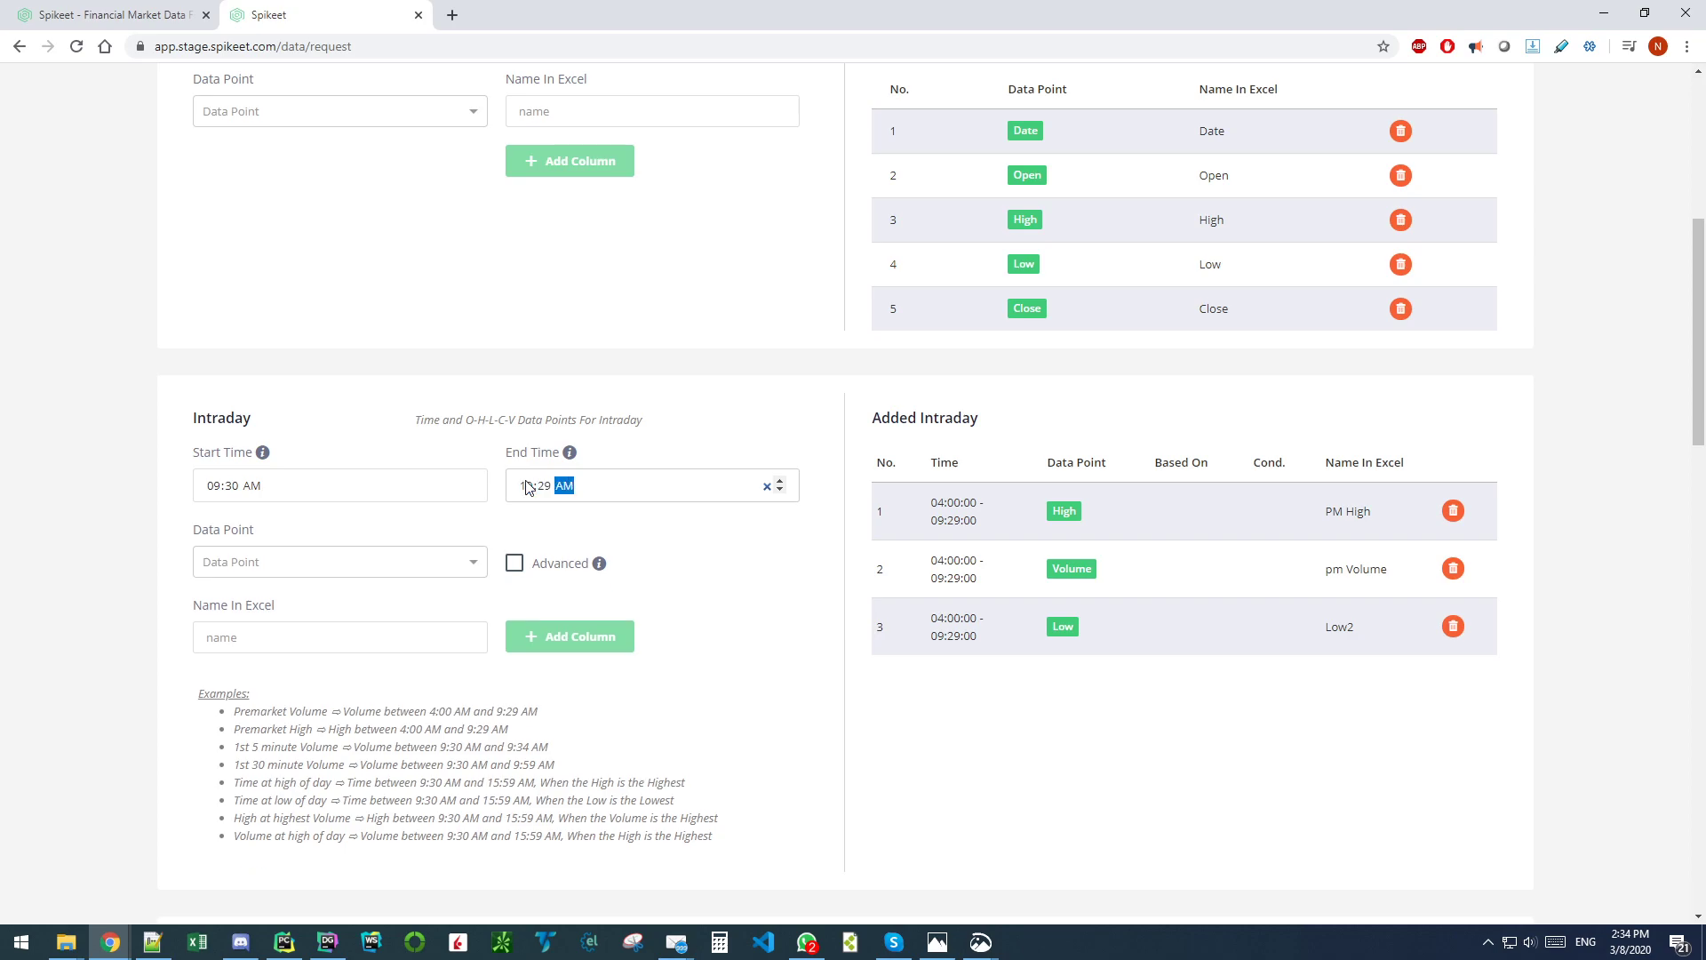
Step: Choose Volume as the intraday data point, name it "Volume 1 hour" and add the column
{"action": "left_click", "coordinate": [297, 563]}
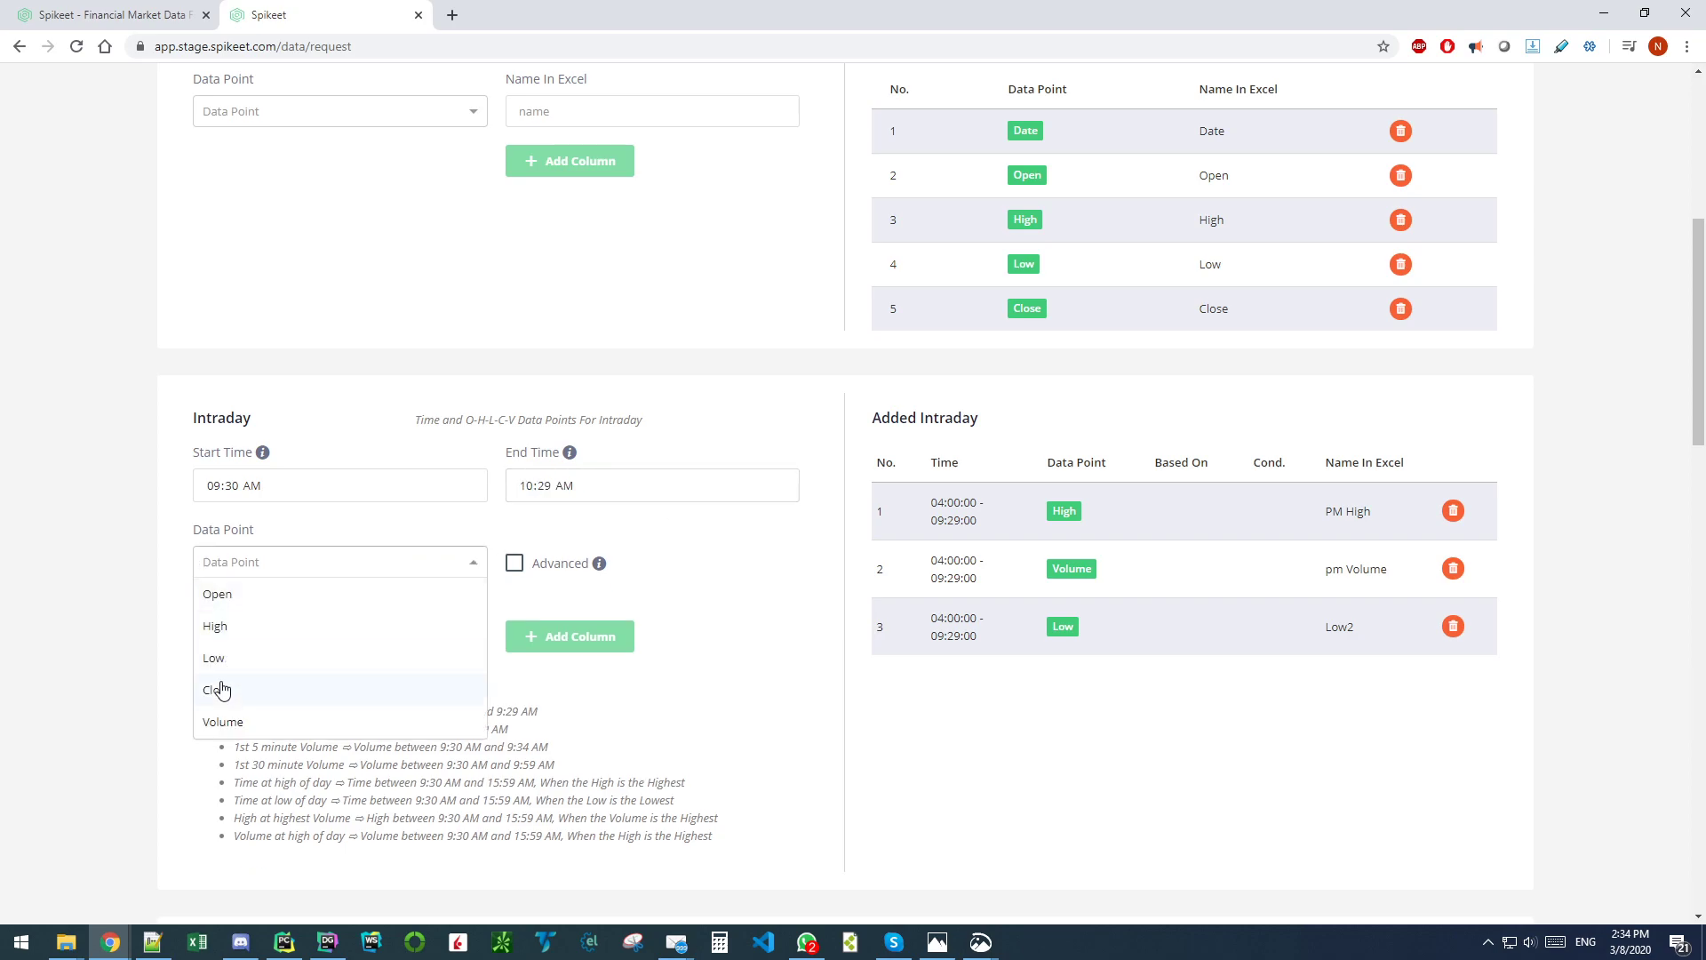
{"action": "left_click", "coordinate": [224, 604]}
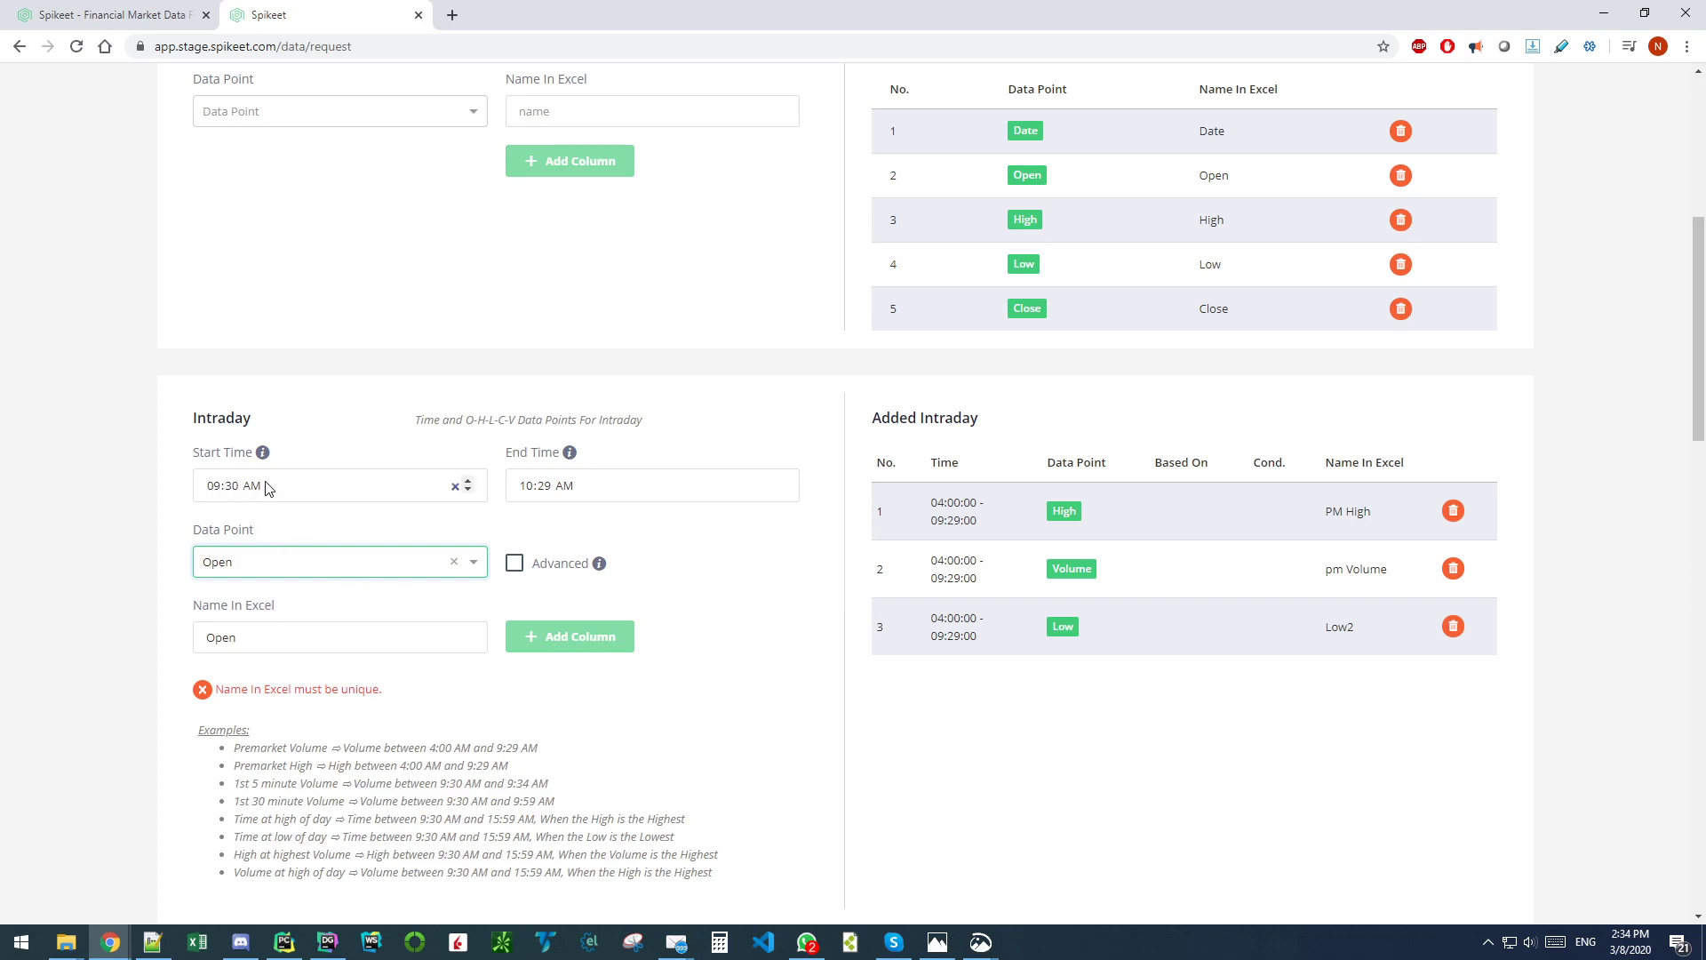
{"action": "left_click", "coordinate": [213, 567]}
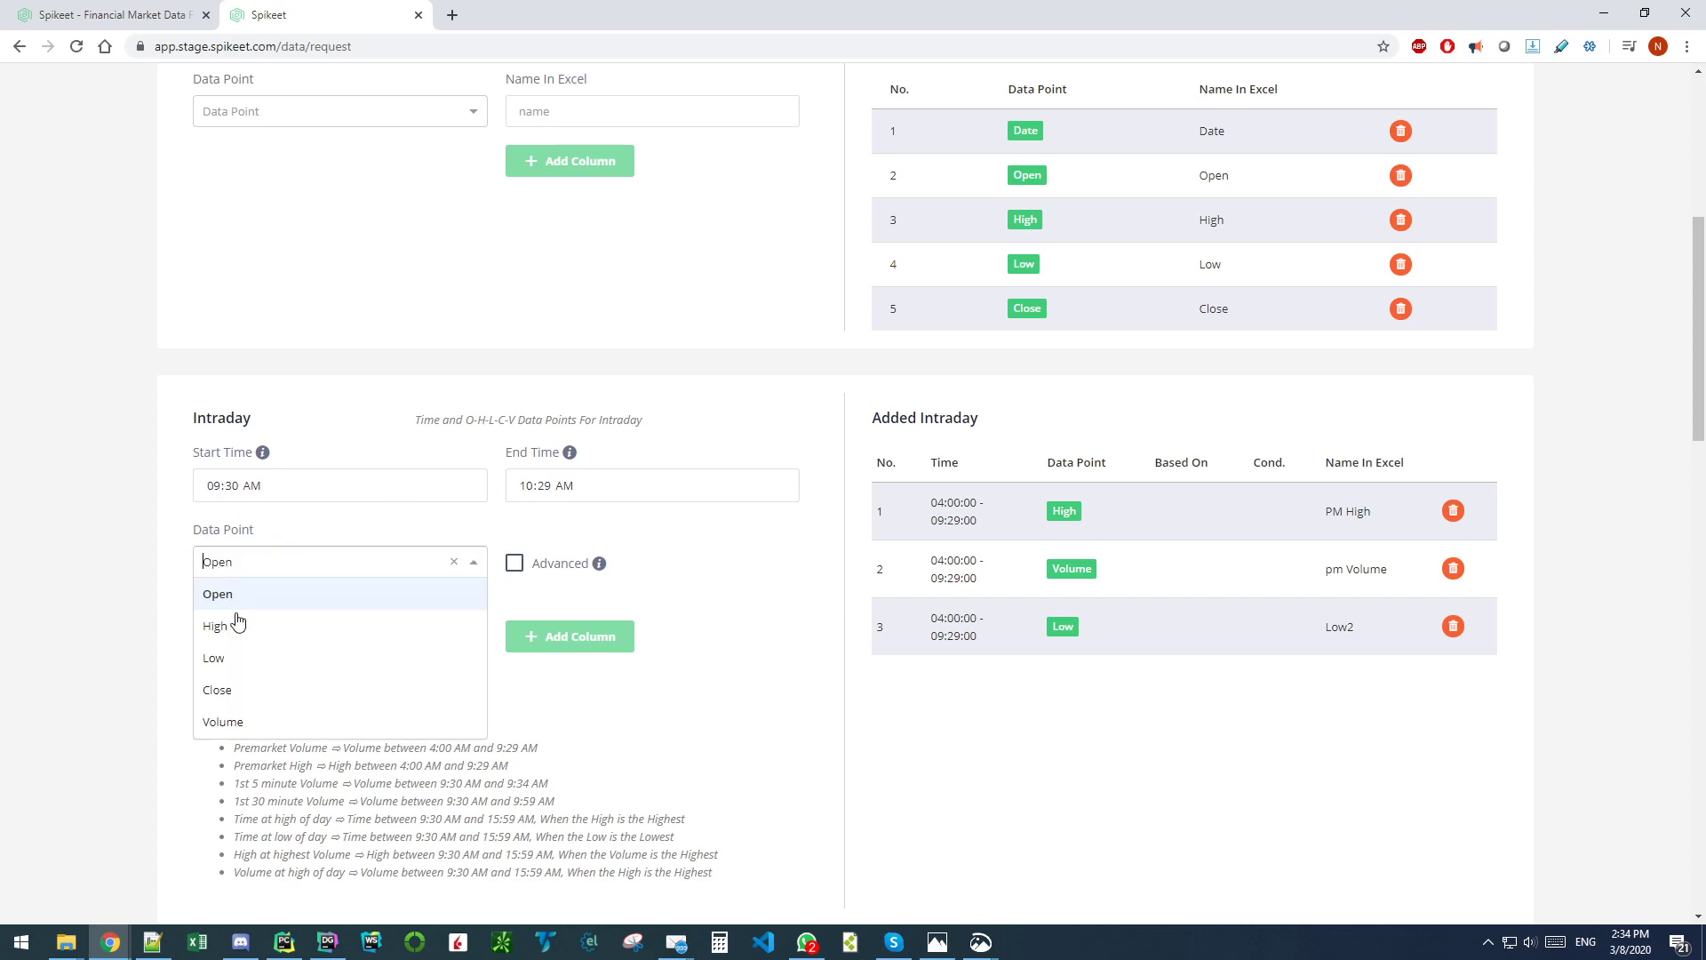
{"action": "left_click", "coordinate": [224, 722]}
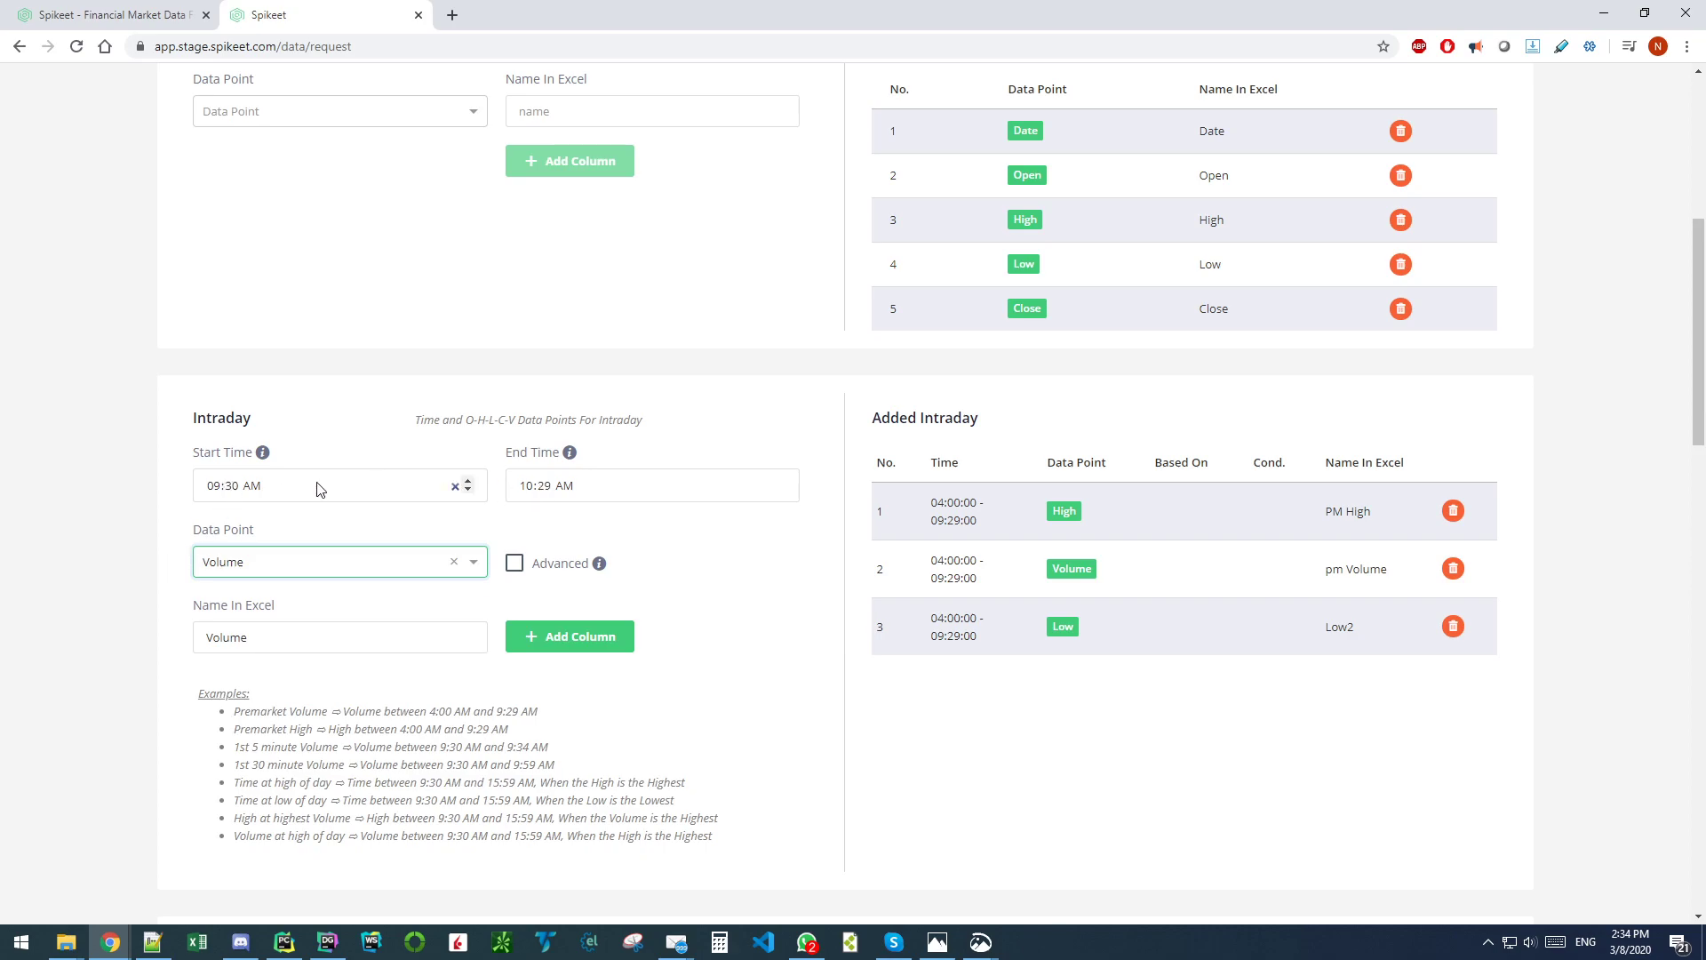
{"action": "left_click", "coordinate": [272, 637]}
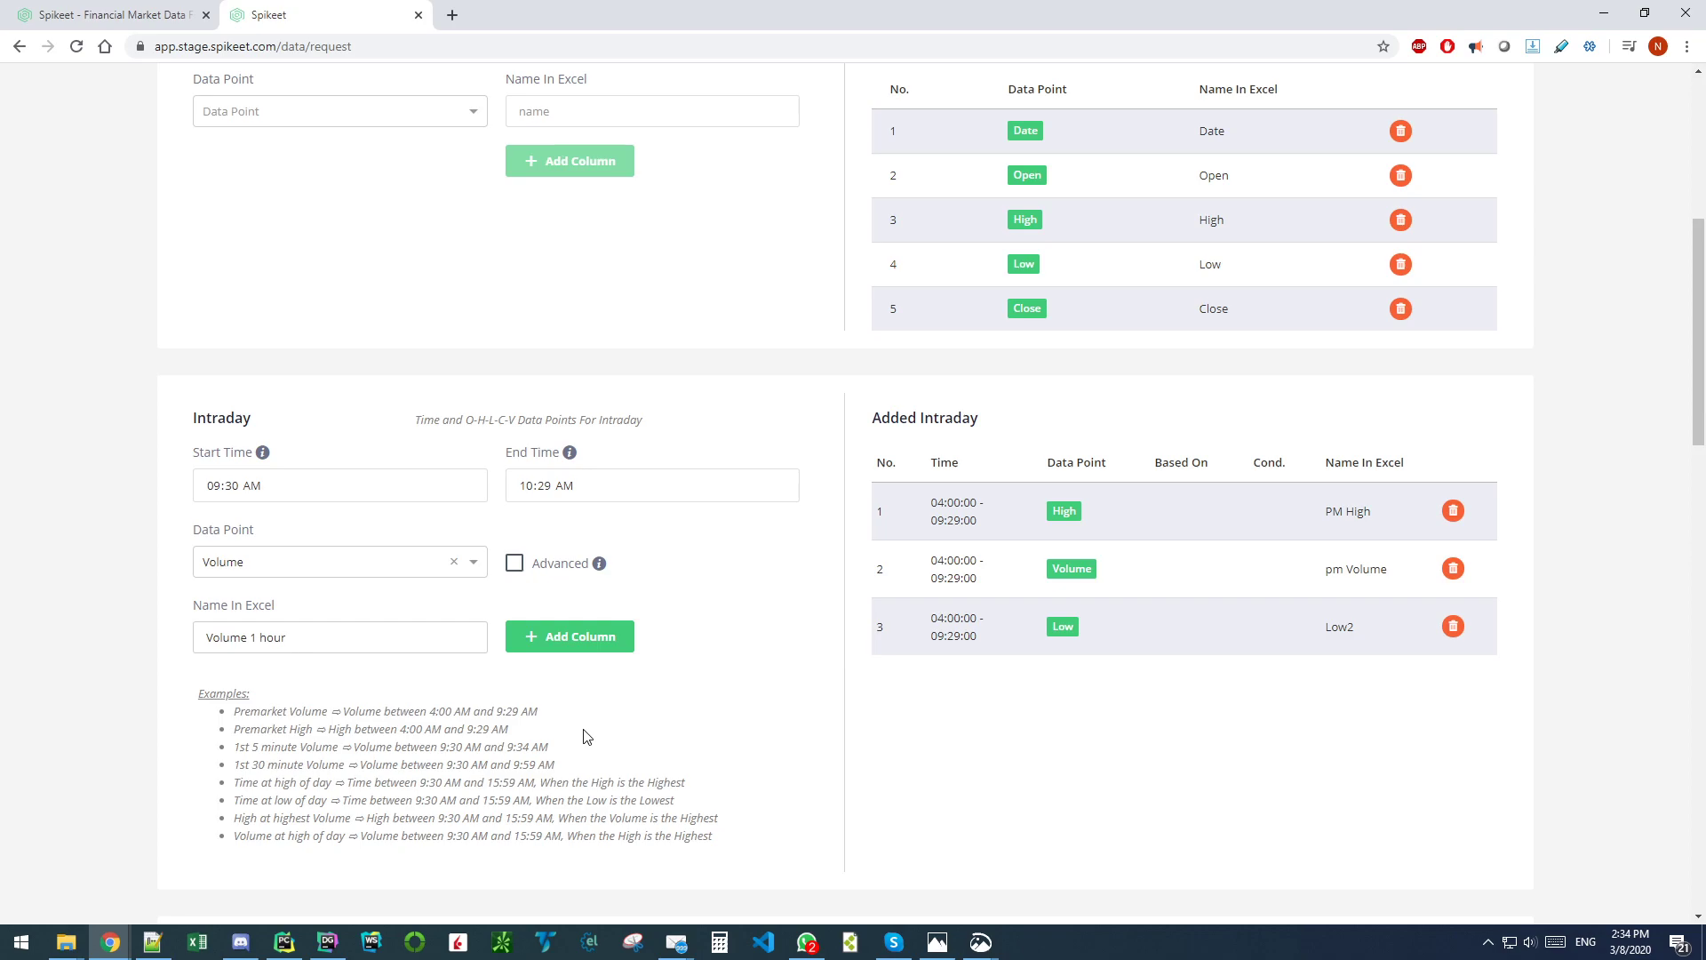
{"action": "left_click", "coordinate": [611, 637]}
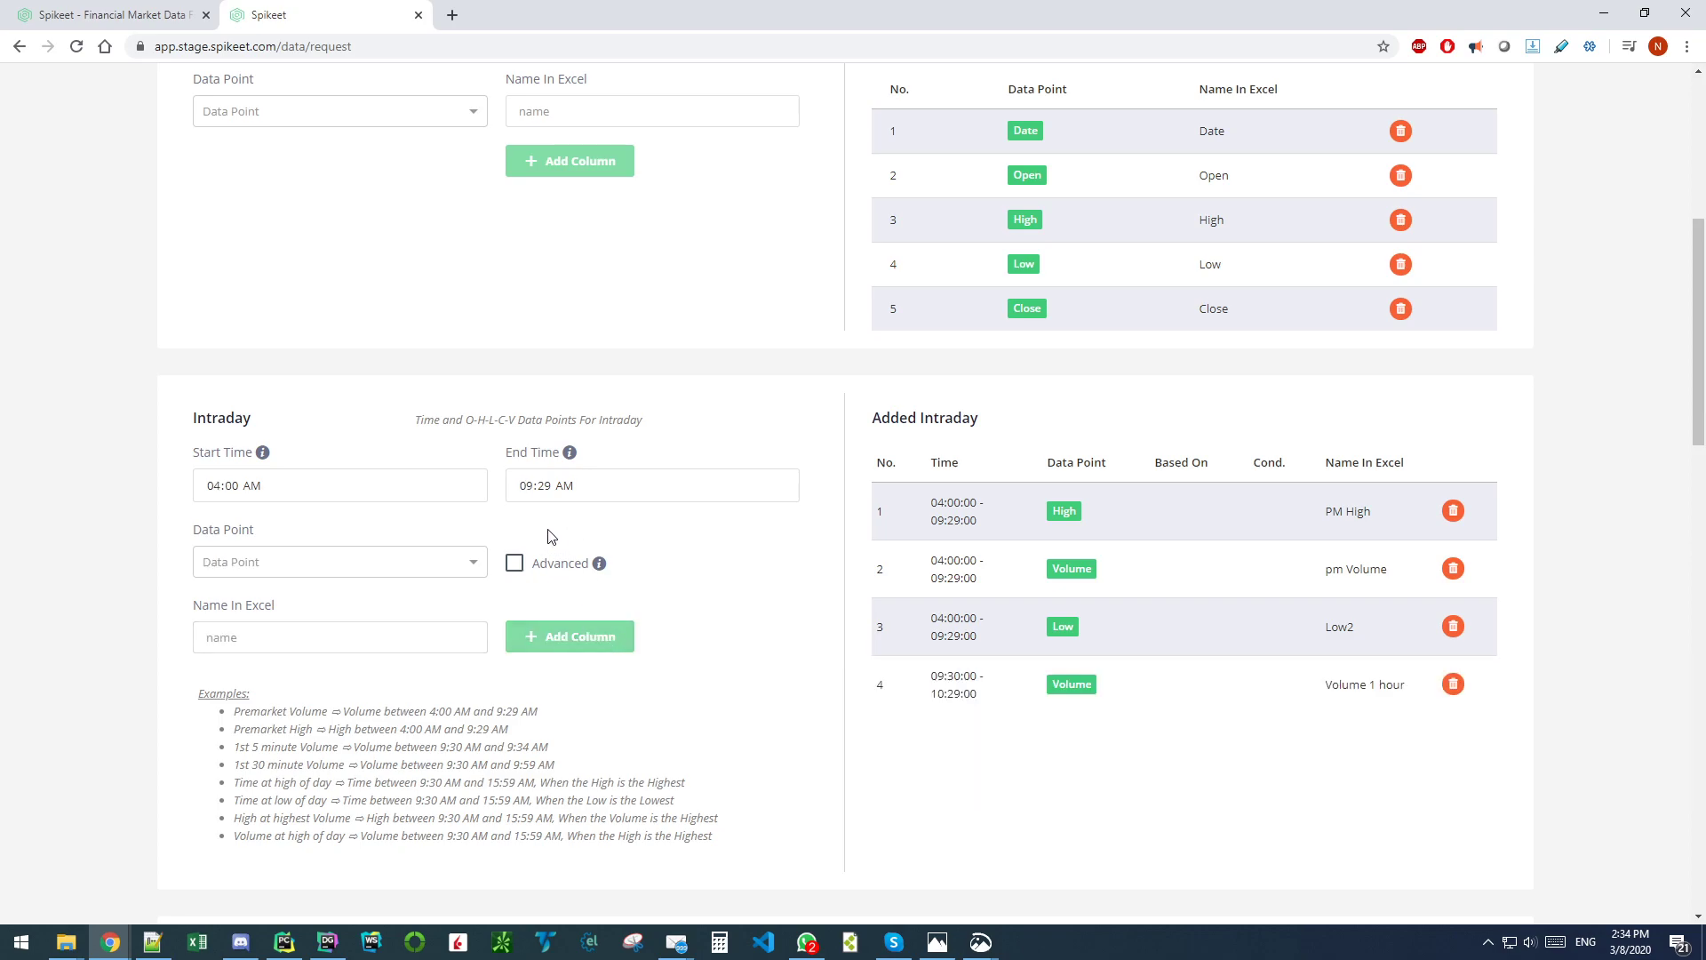
Step: Enable the advanced options for the next intraday column and choose Time as its data point
{"action": "left_click_drag", "start_coordinate": [529, 825], "coordinate": [290, 719]}
{"action": "left_click", "coordinate": [277, 727]}
{"action": "left_click", "coordinate": [532, 566]}
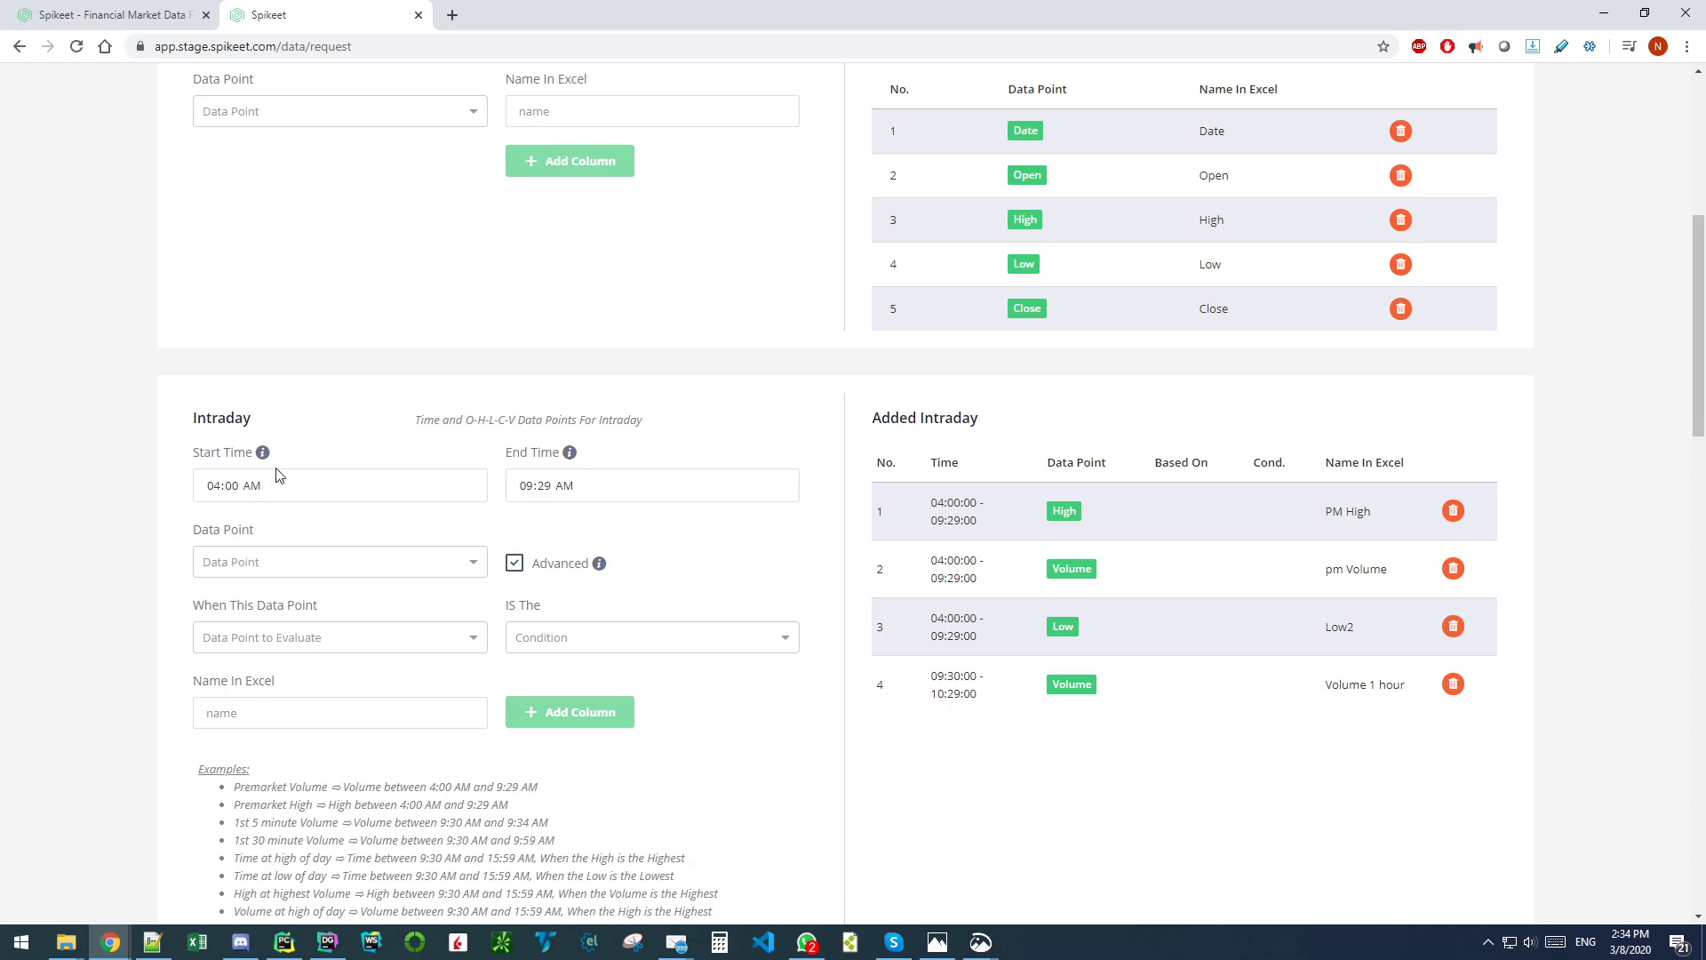
{"action": "left_click", "coordinate": [246, 562]}
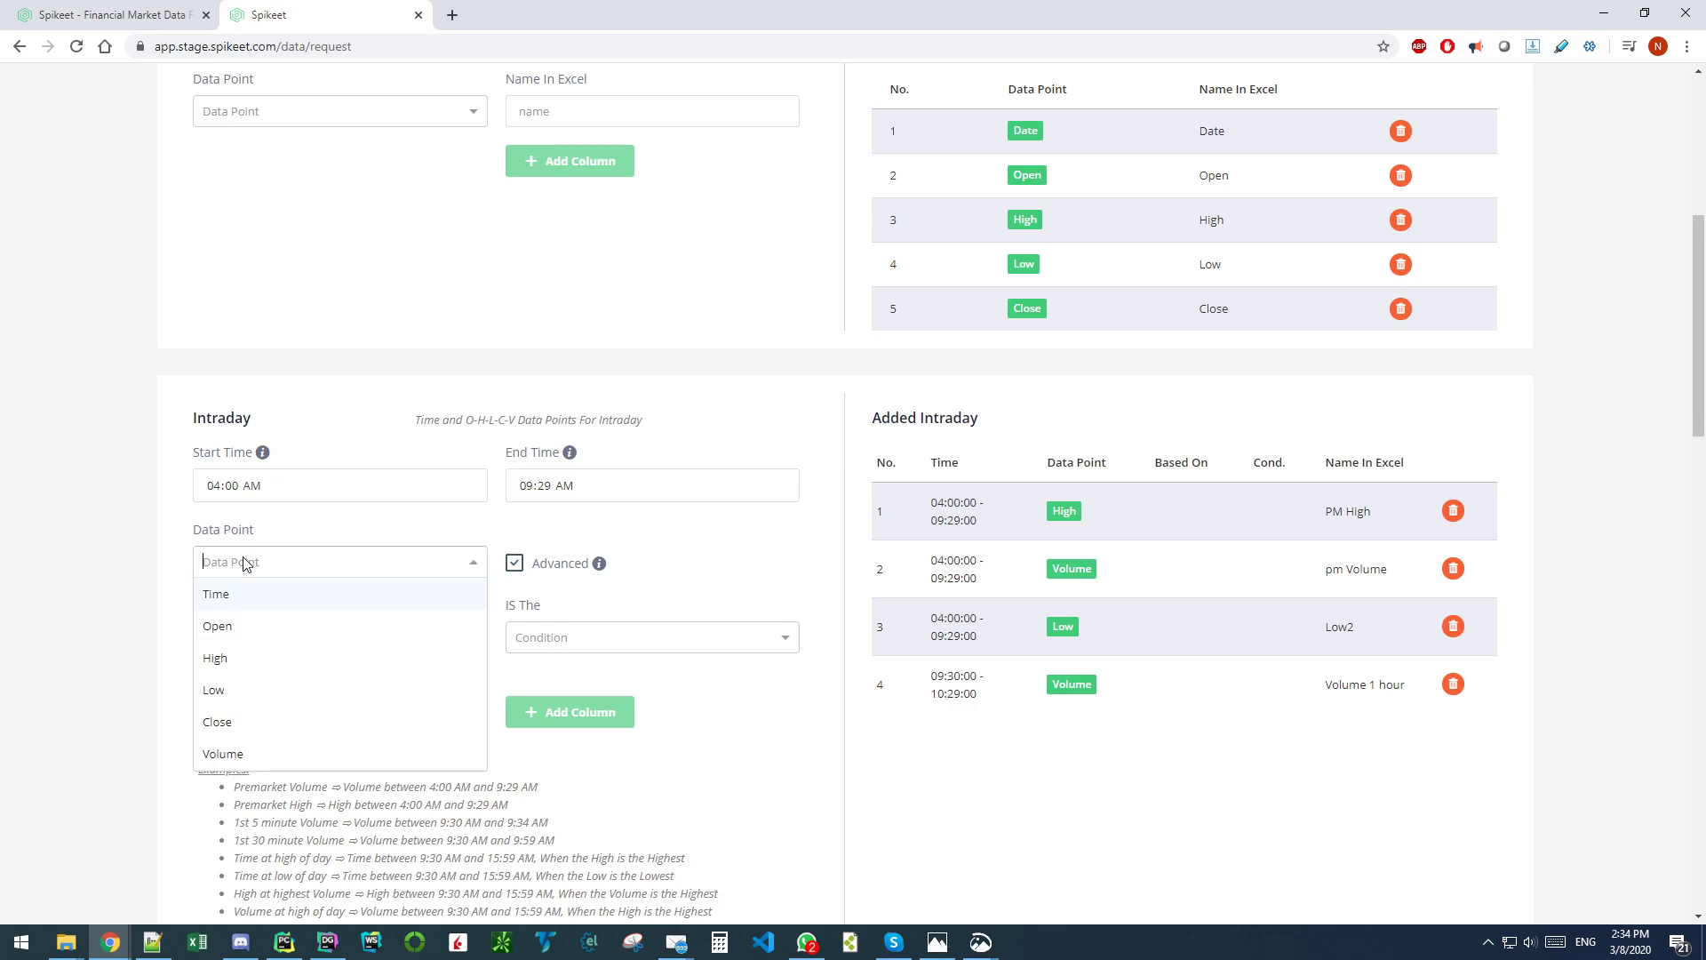
{"action": "left_click", "coordinate": [219, 594]}
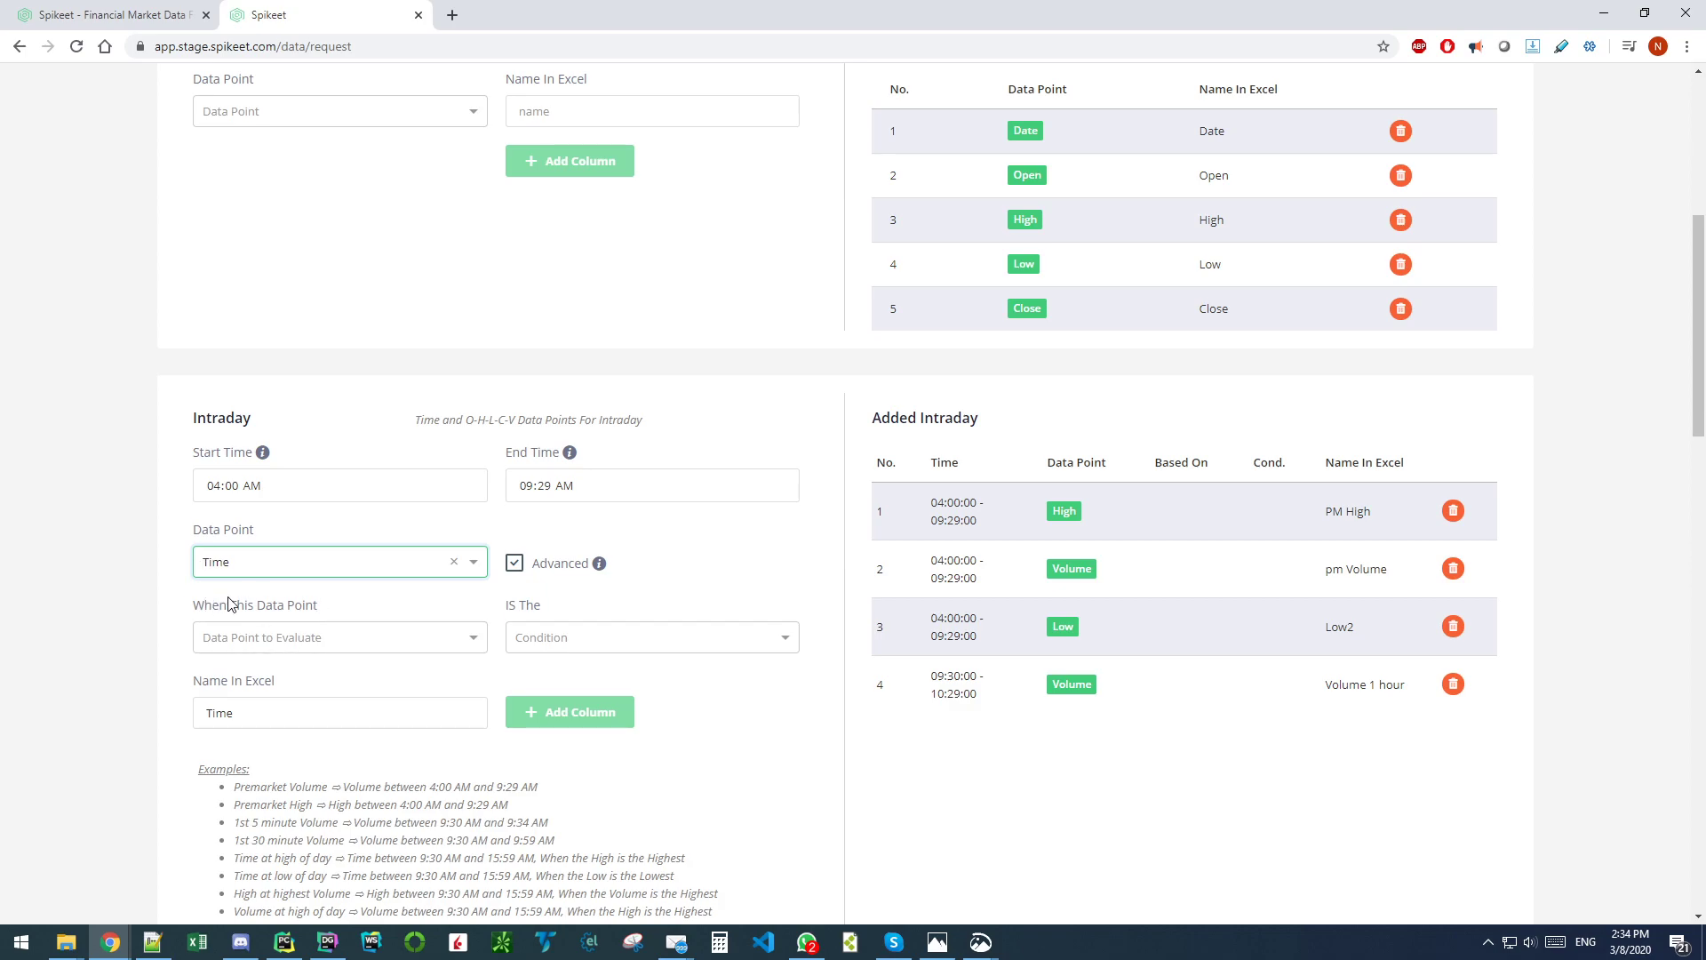
Step: Set the condition to High is the HIGHEST, name the column "Time of high of day" and add it
{"action": "left_click", "coordinate": [213, 639]}
{"action": "left_click", "coordinate": [218, 697]}
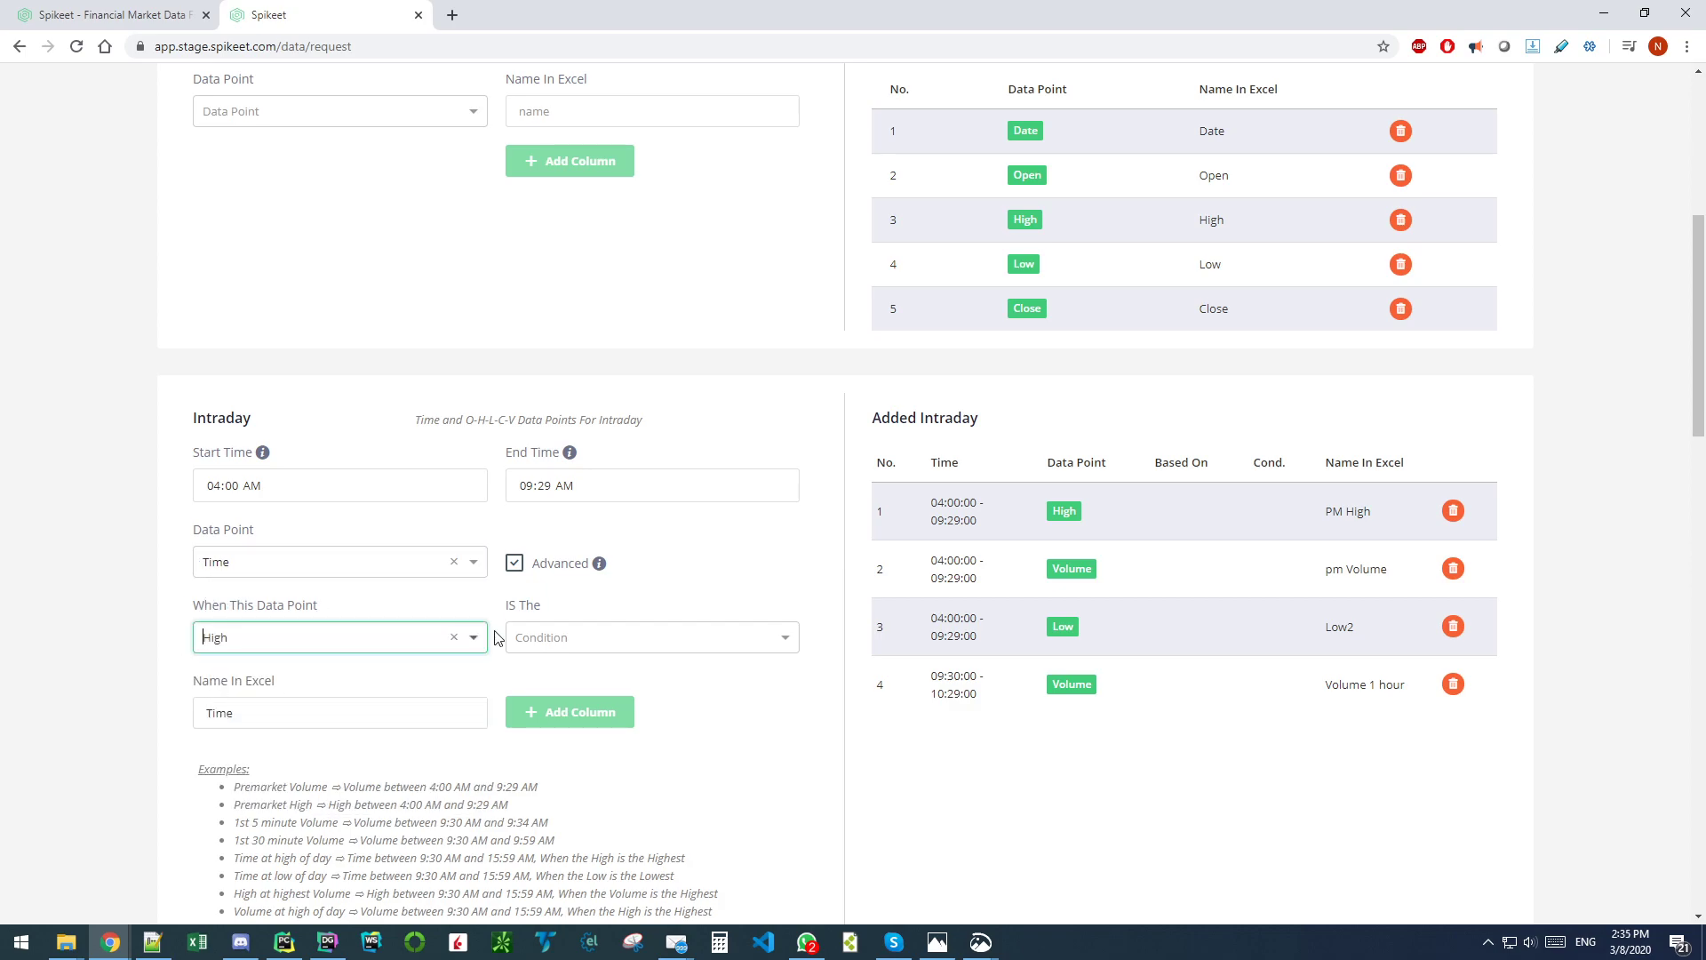
{"action": "left_click", "coordinate": [544, 638]}
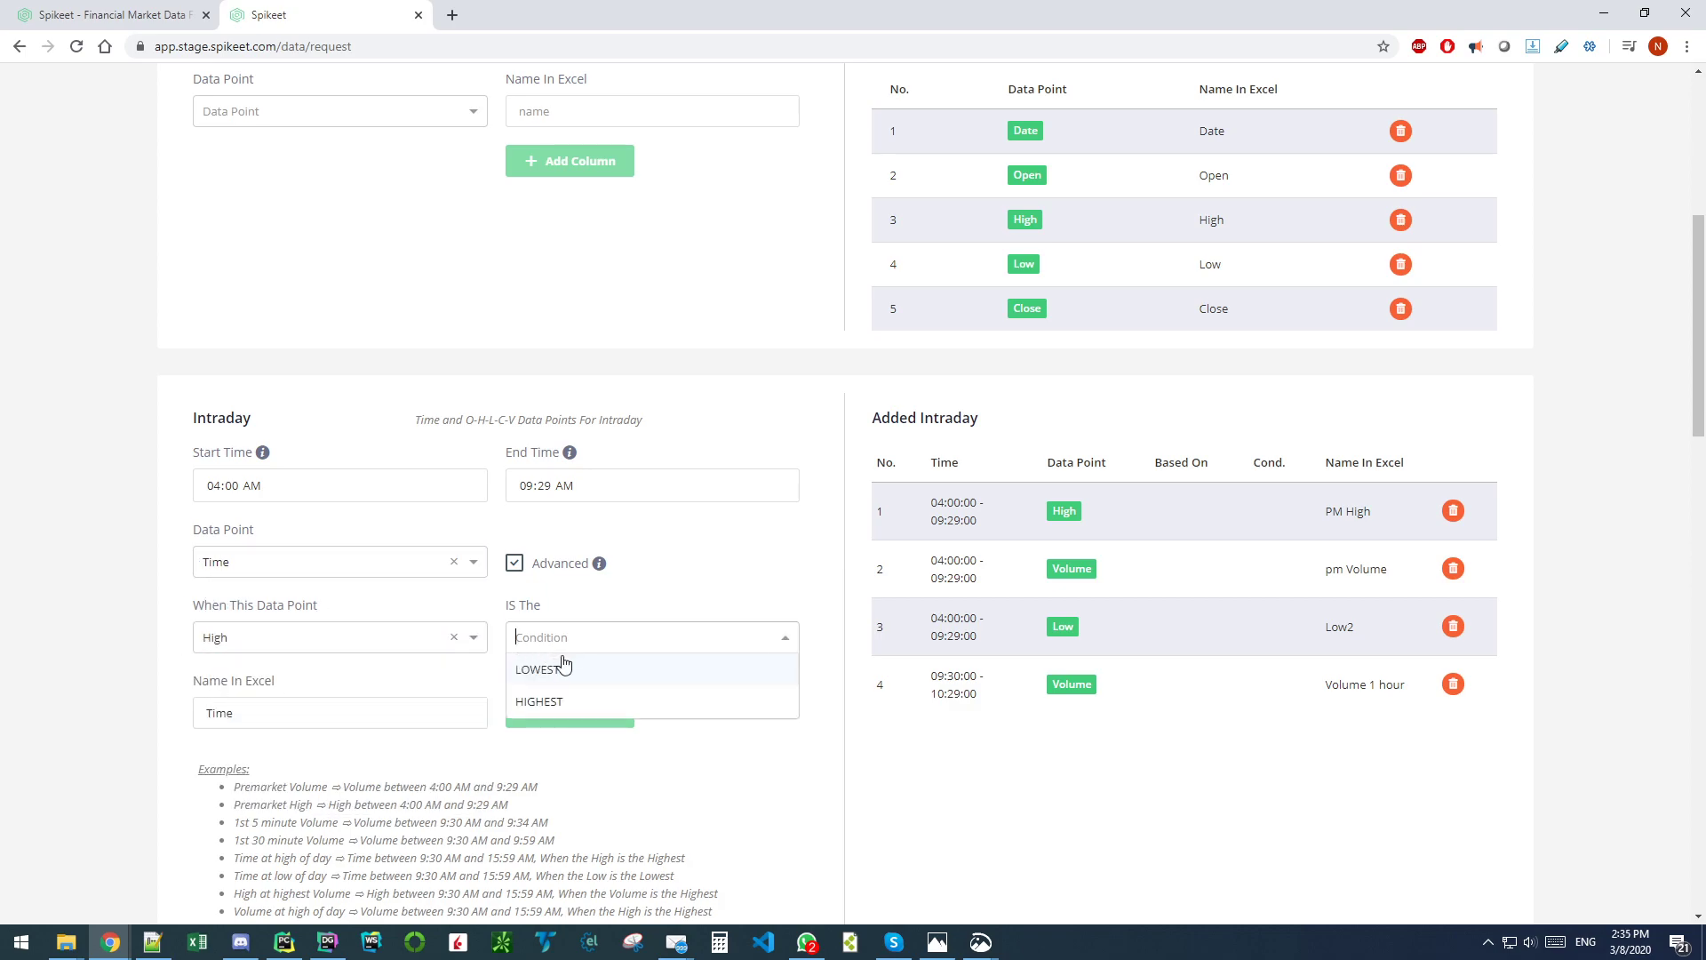
{"action": "left_click", "coordinate": [544, 702]}
{"action": "left_click", "coordinate": [263, 713]}
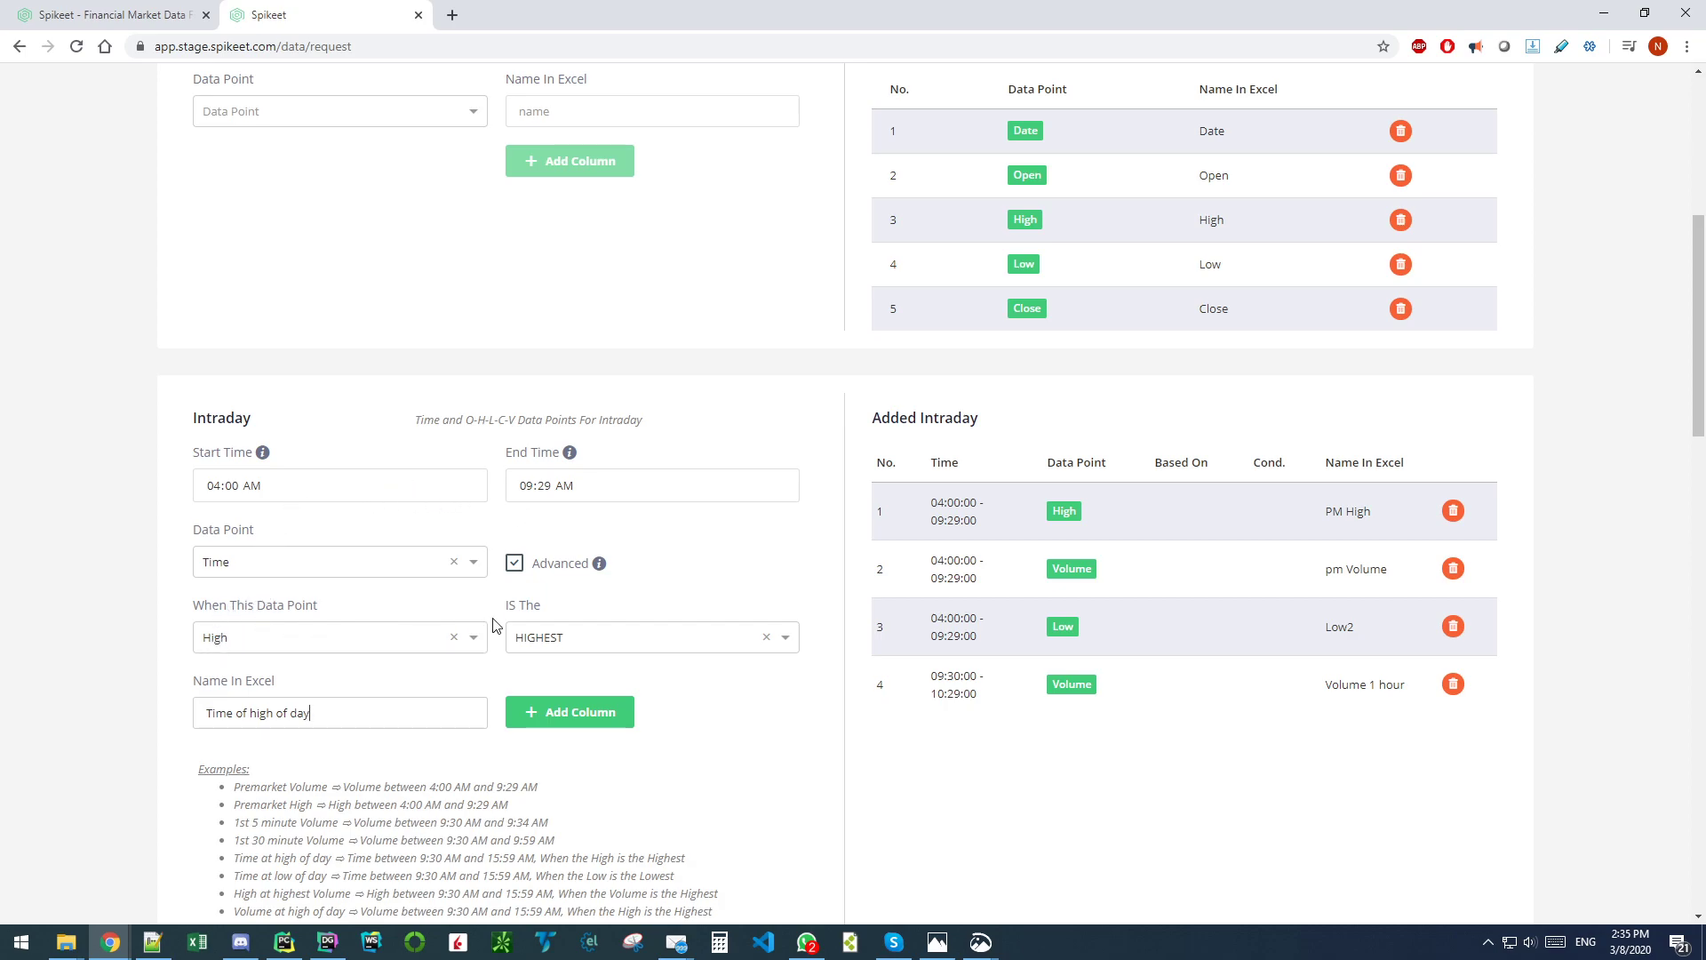
{"action": "left_click", "coordinate": [598, 728]}
Step: Set the intraday start time to 09:30 AM and the end time to 03:59 PM
{"action": "left_click", "coordinate": [251, 485]}
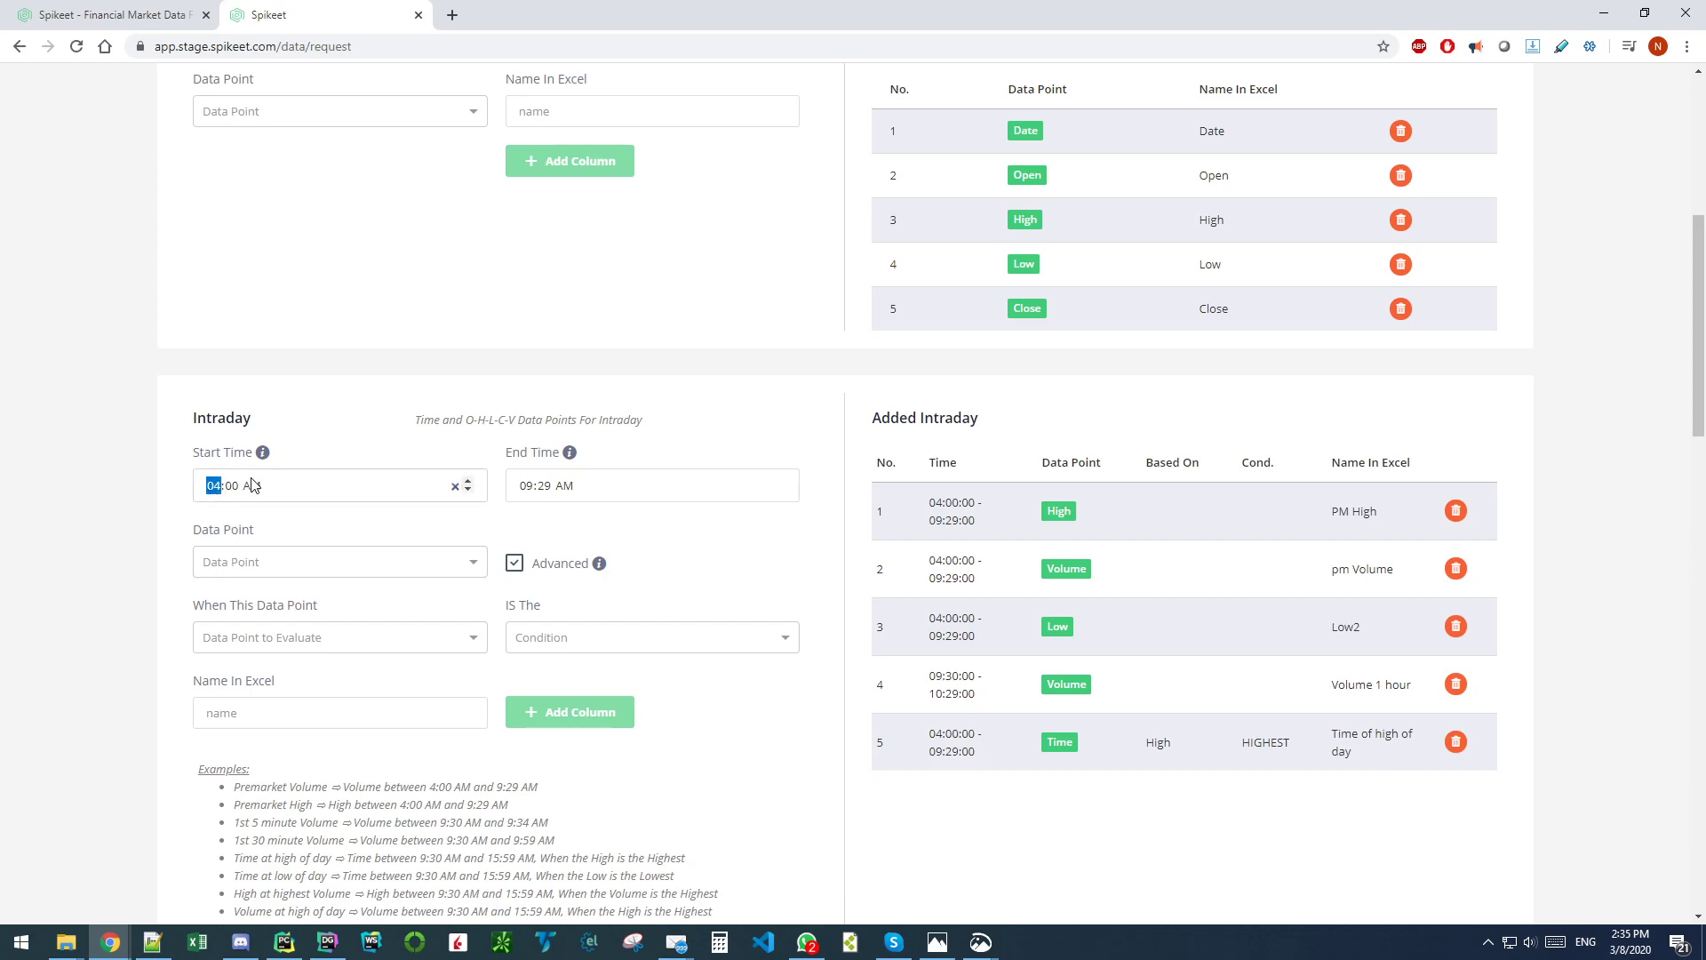
{"action": "type", "text": "0930"}
{"action": "left_click", "coordinate": [525, 487]}
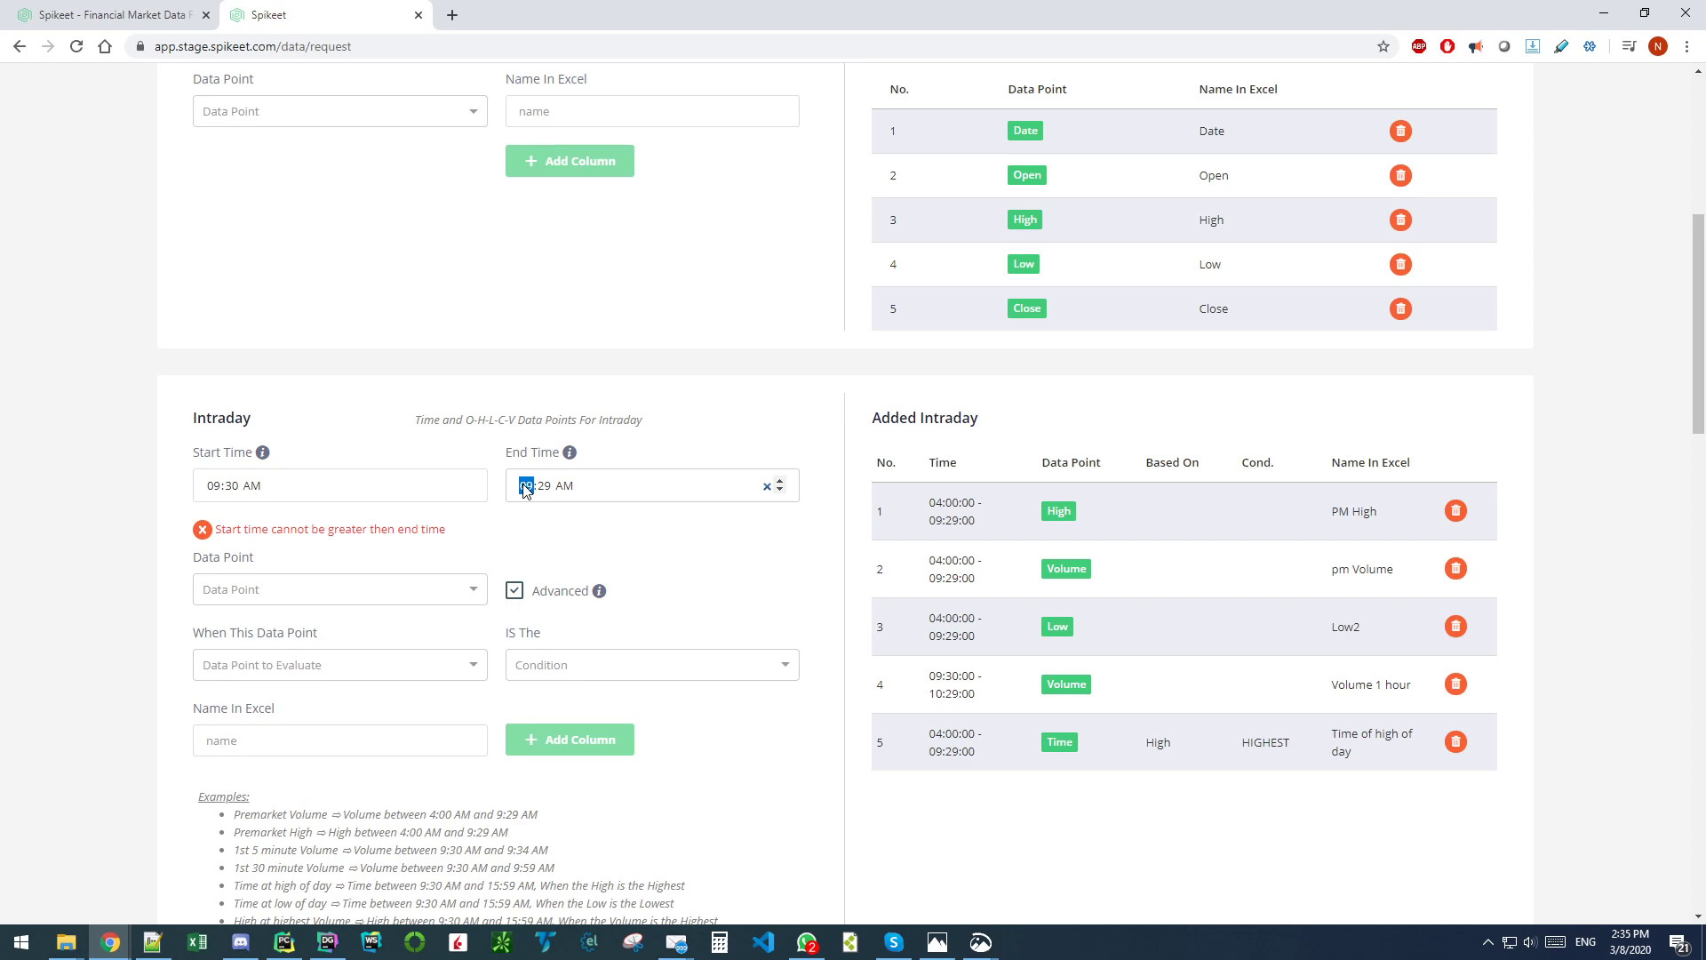
{"action": "type", "text": "359p"}
Step: Define the advanced intraday column as the Time when High is the HIGHEST
{"action": "left_click", "coordinate": [212, 573]}
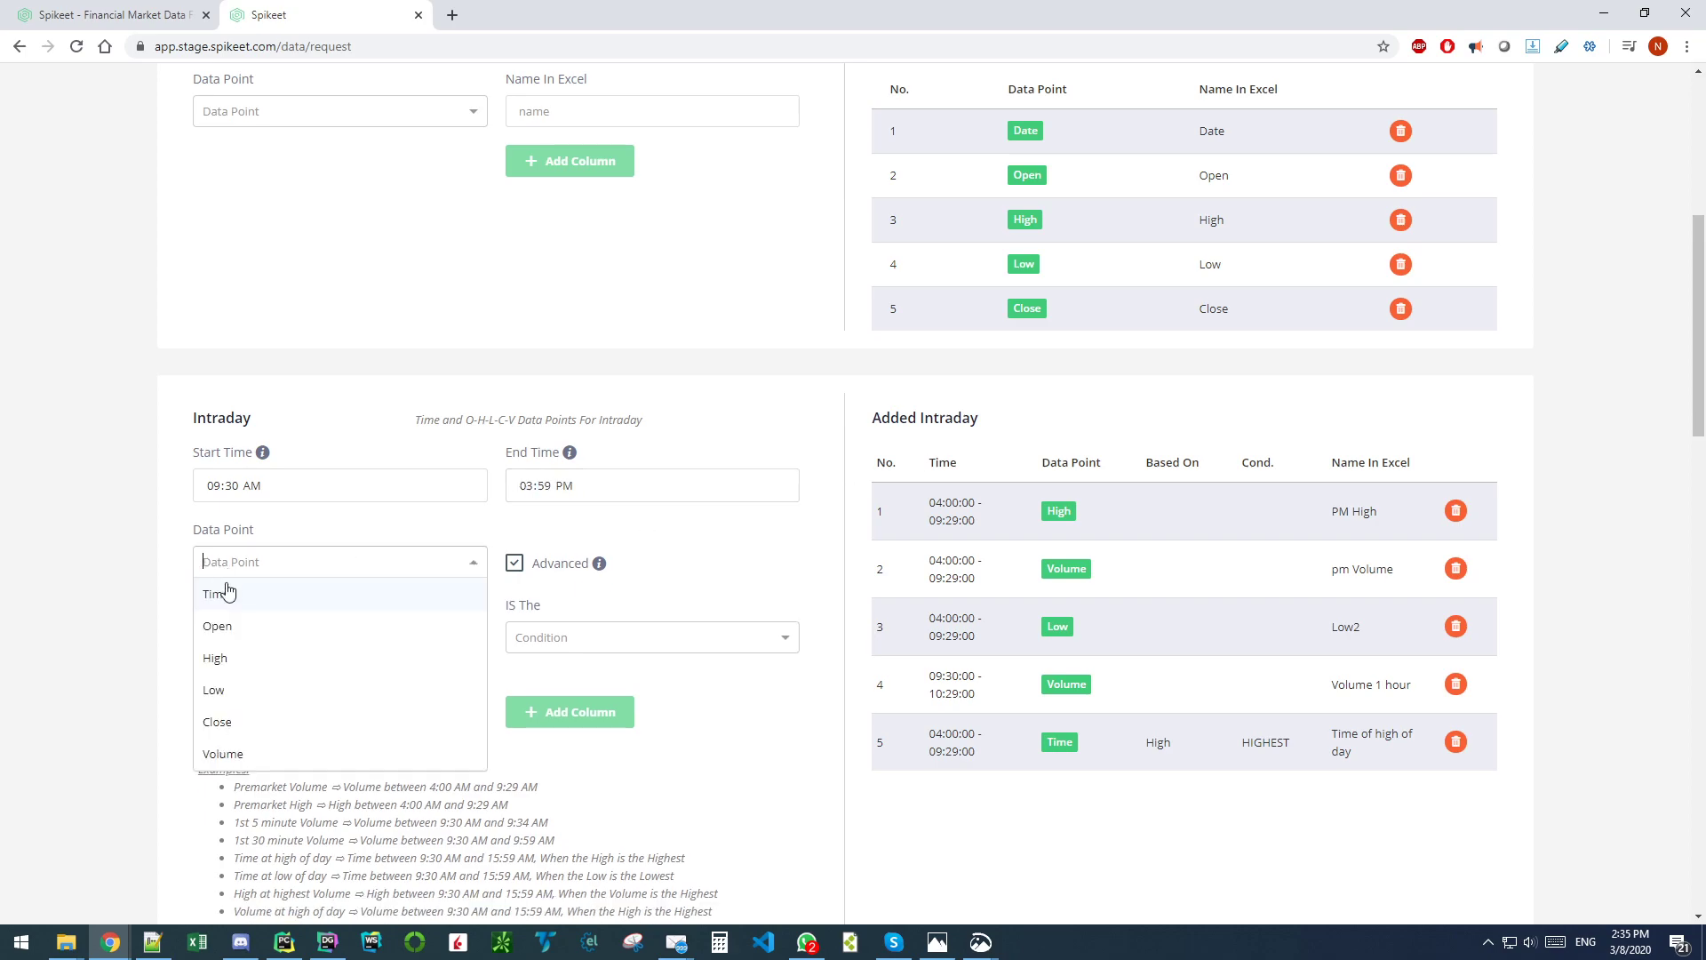
{"action": "left_click", "coordinate": [232, 600]}
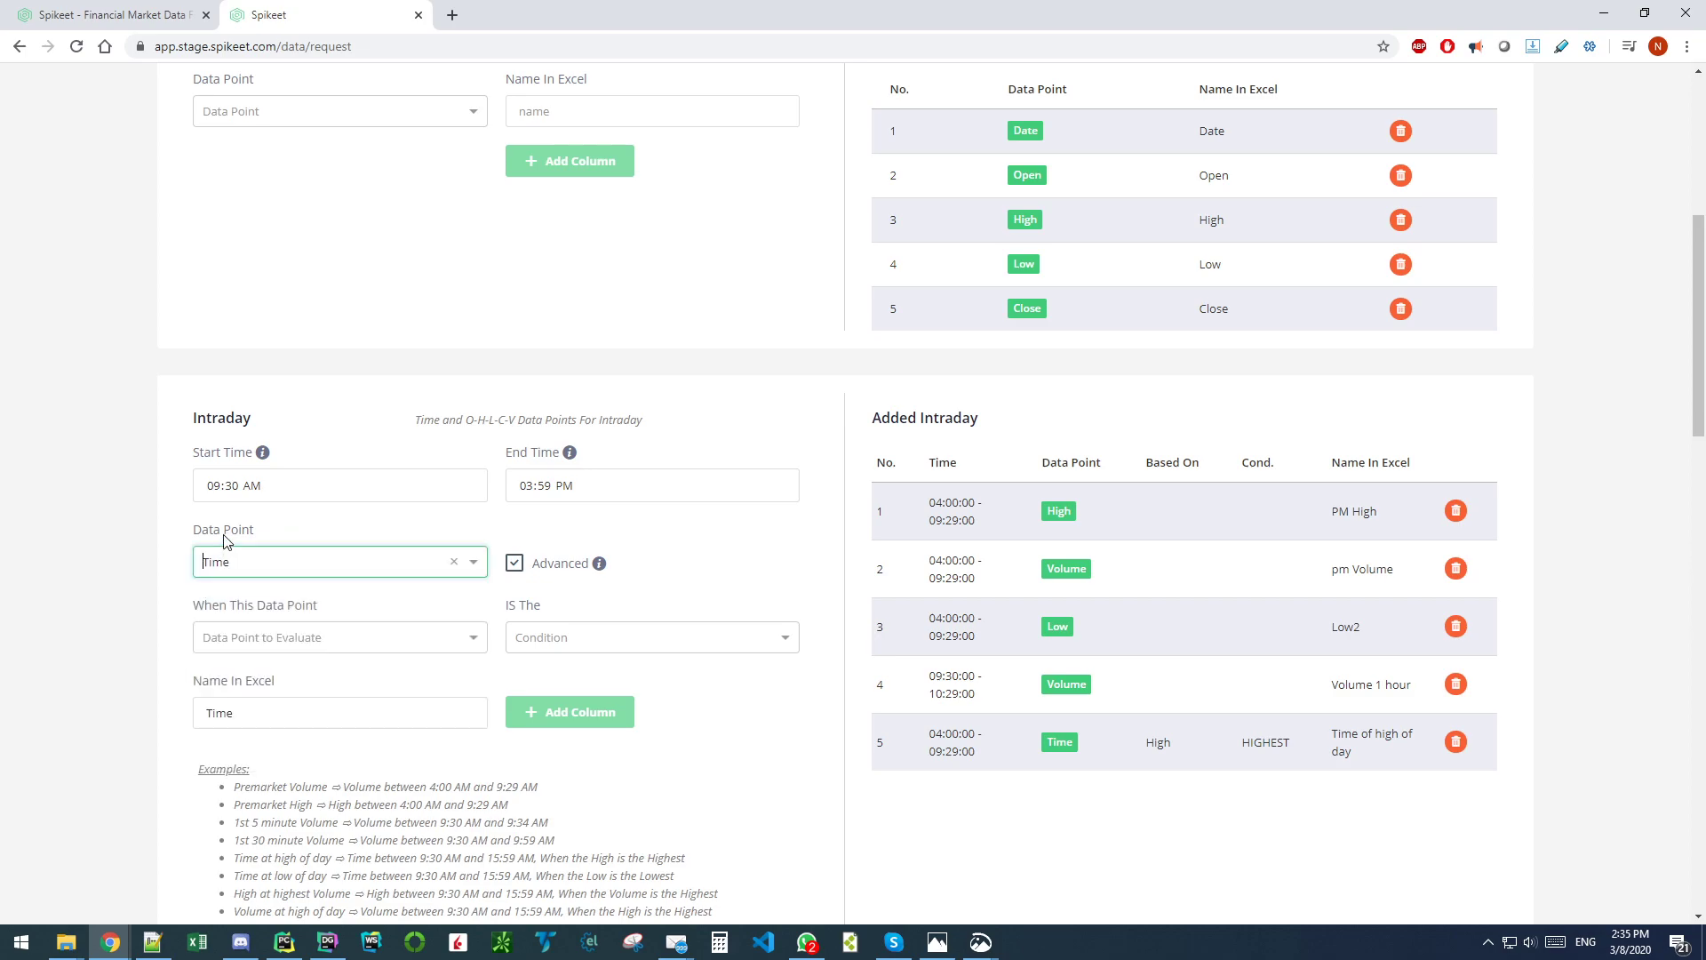
{"action": "left_click", "coordinate": [275, 631]}
{"action": "left_click", "coordinate": [245, 705]}
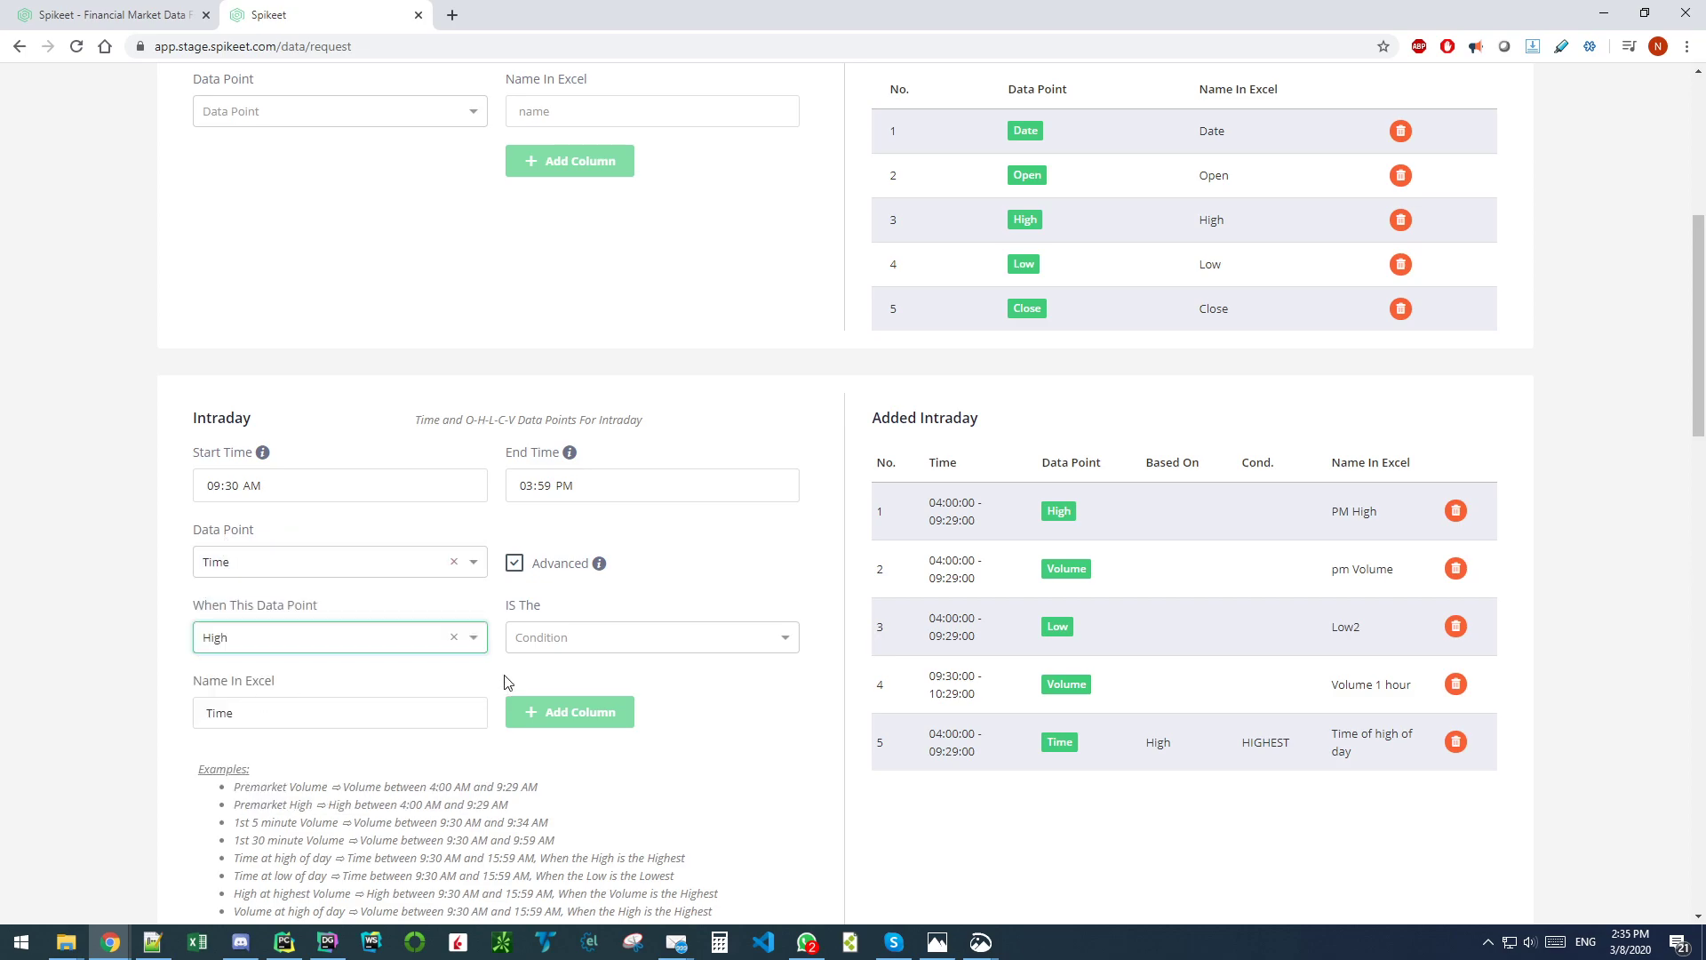
{"action": "left_click", "coordinate": [556, 641]}
{"action": "left_click", "coordinate": [543, 707]}
Step: Name the column "Time of high of day - normal hrs" and add it to the intraday list
{"action": "left_click", "coordinate": [294, 701]}
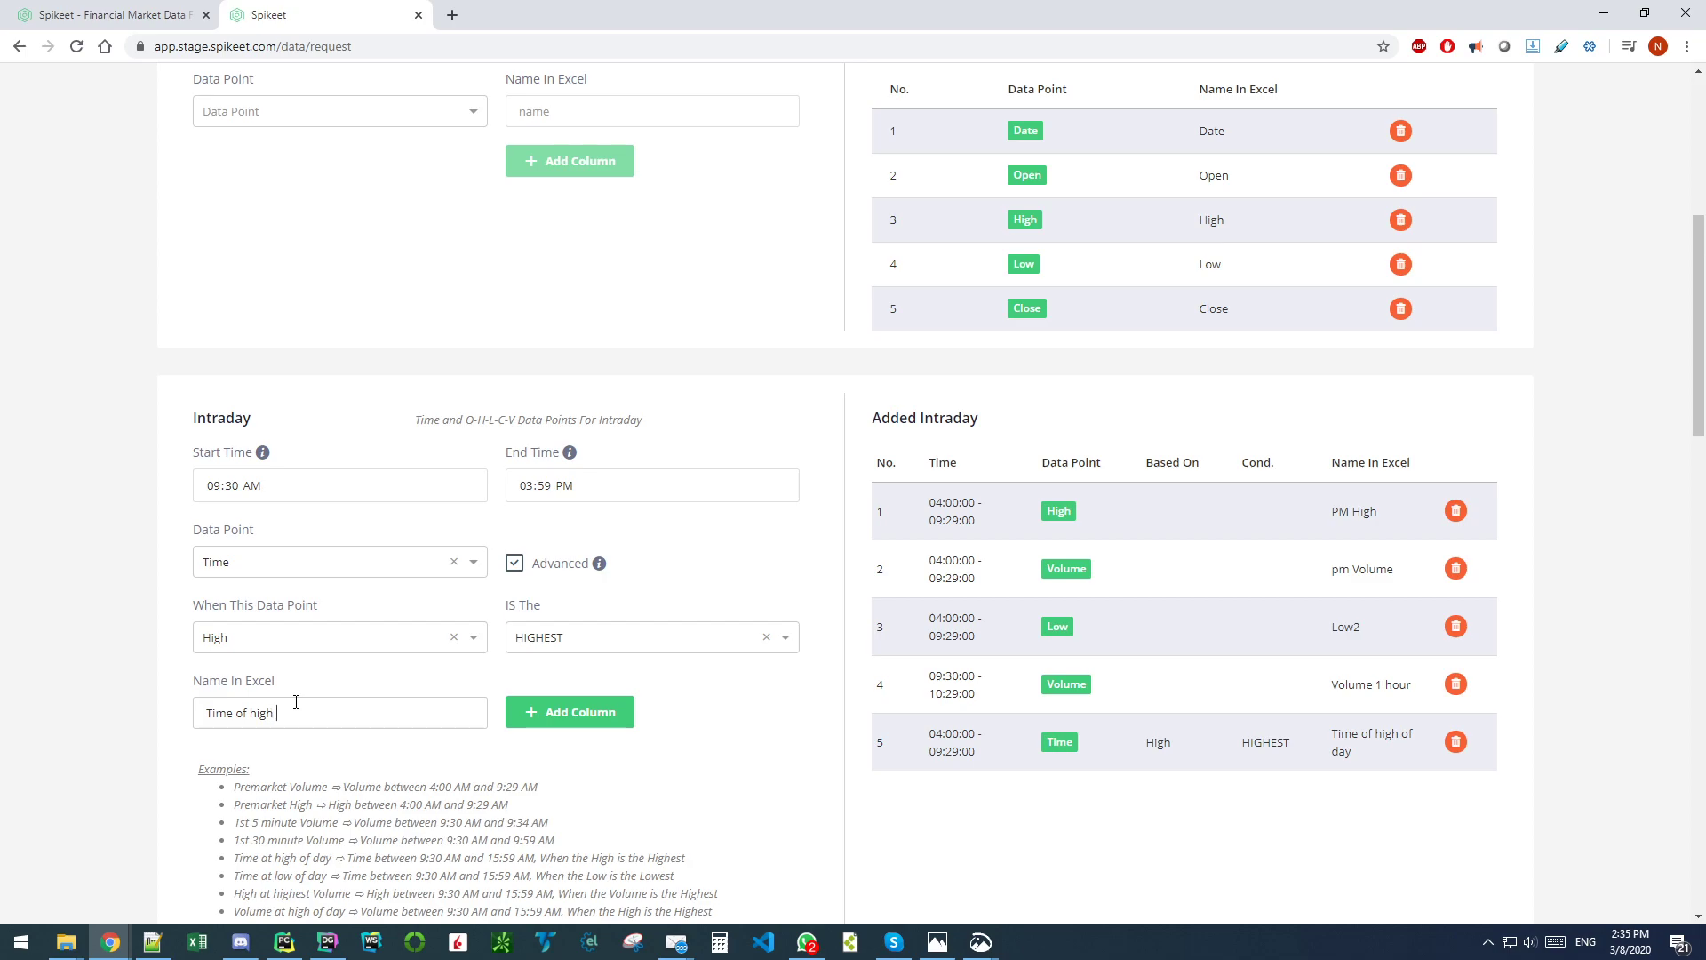
{"action": "type", "text": "day"}
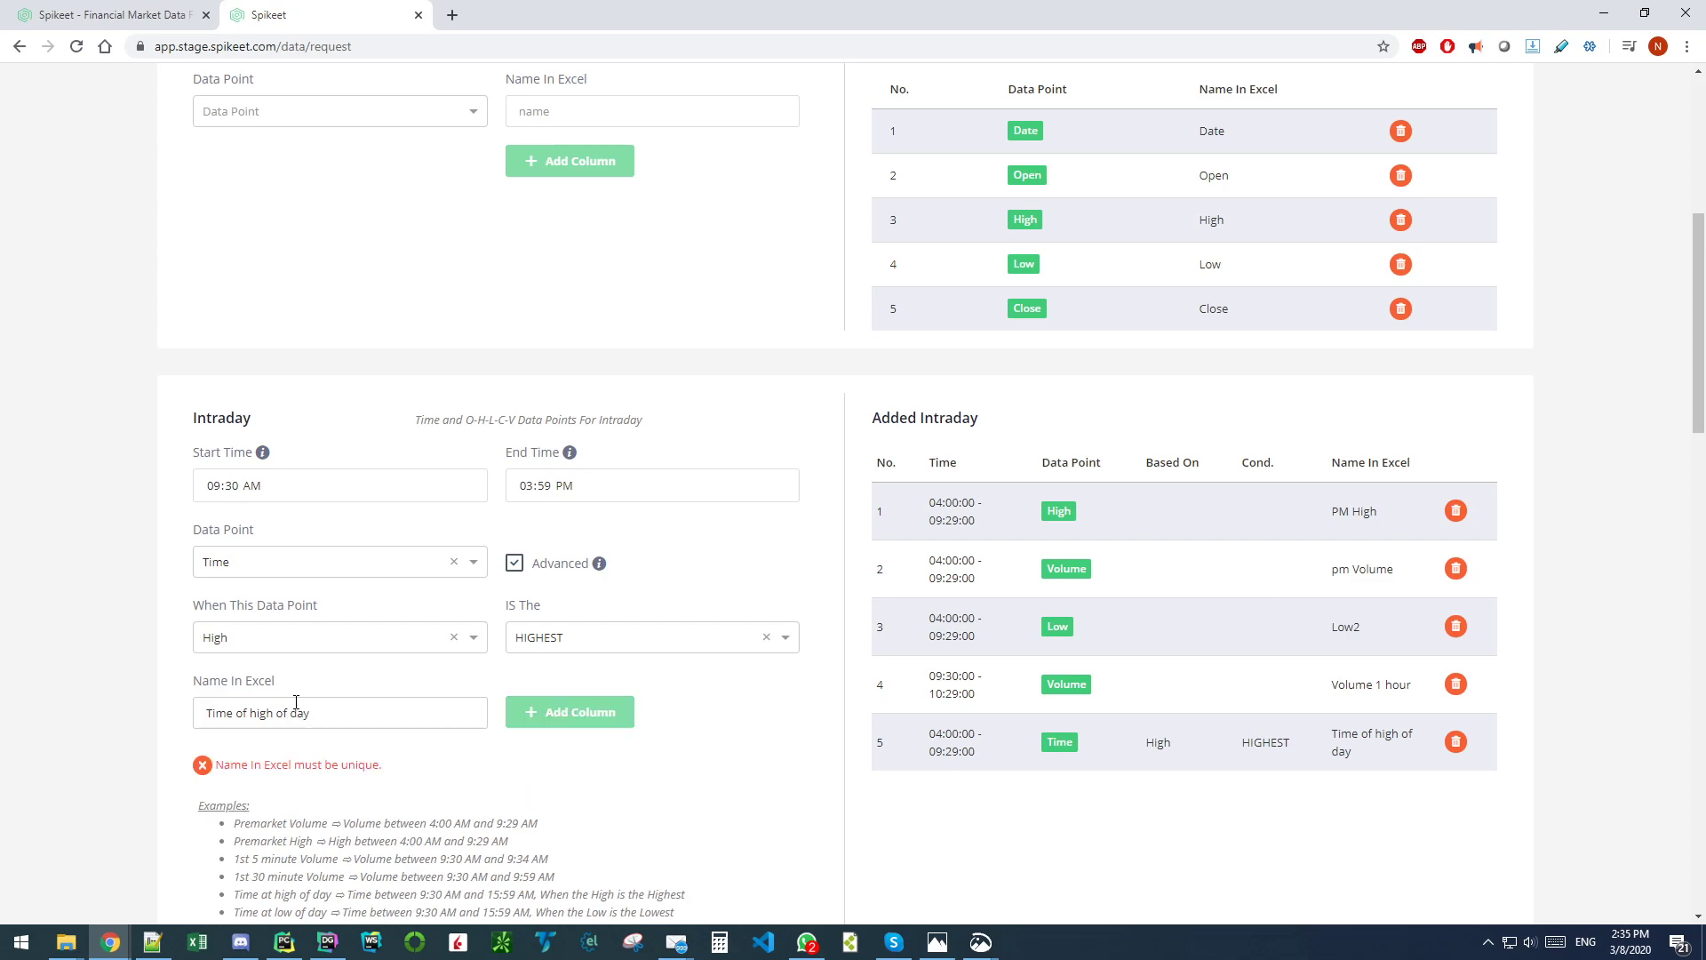
{"action": "type", "text": " - normal hrs"}
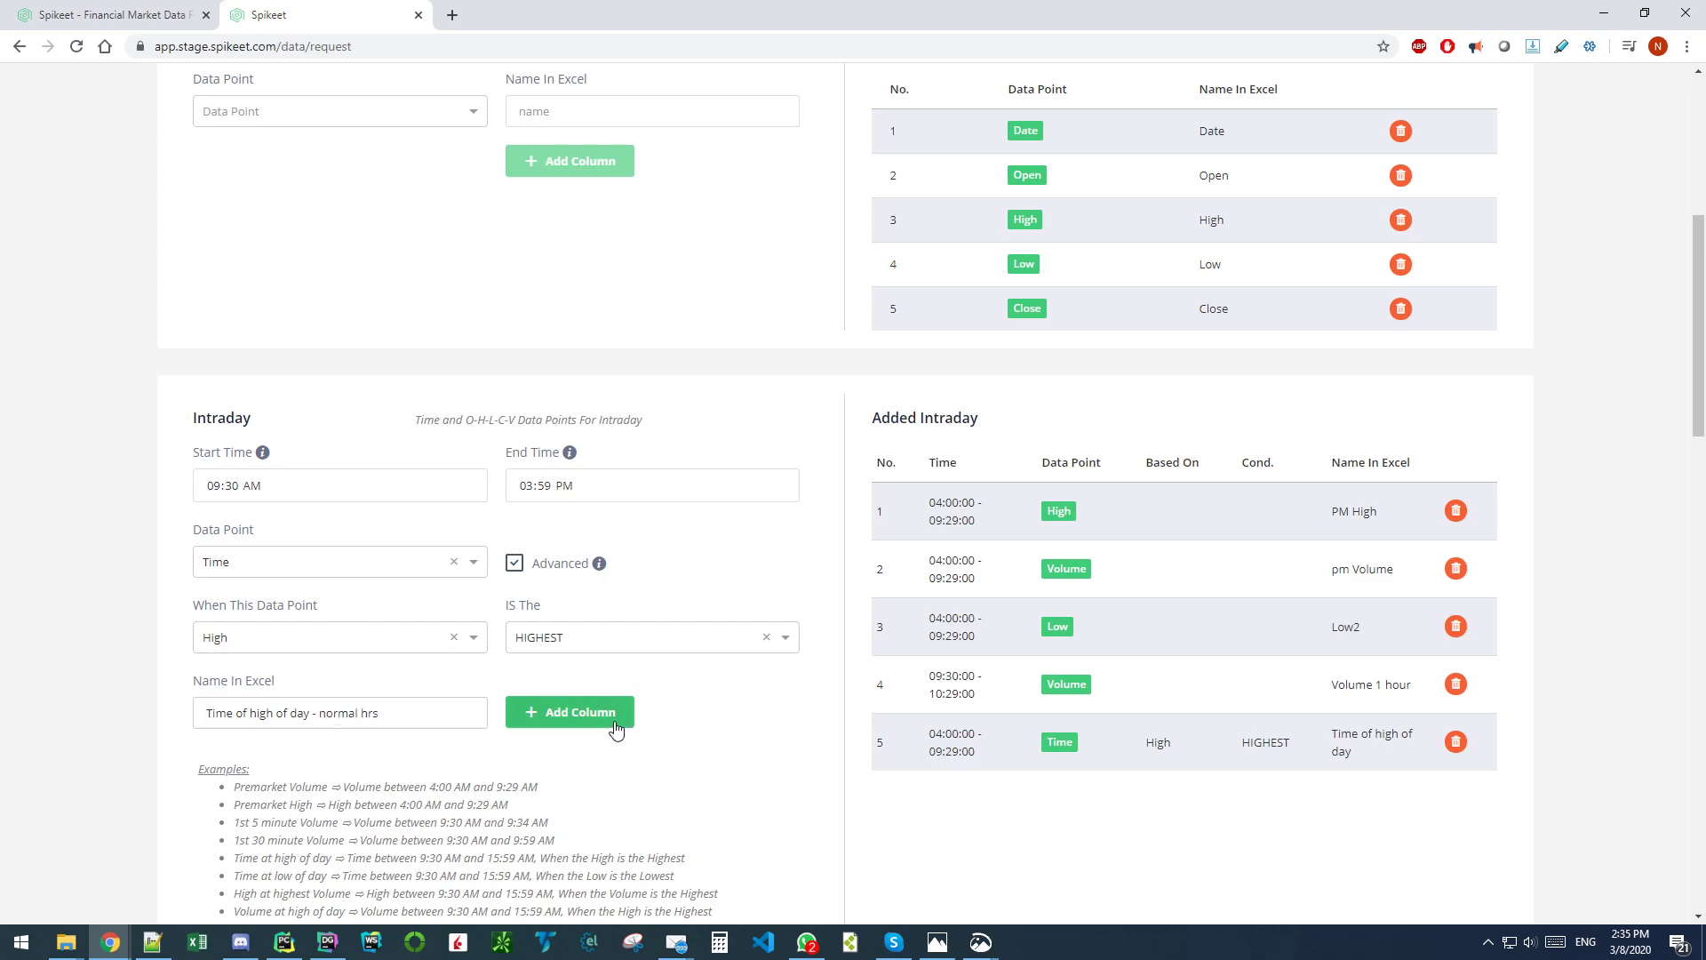
{"action": "left_click", "coordinate": [616, 727]}
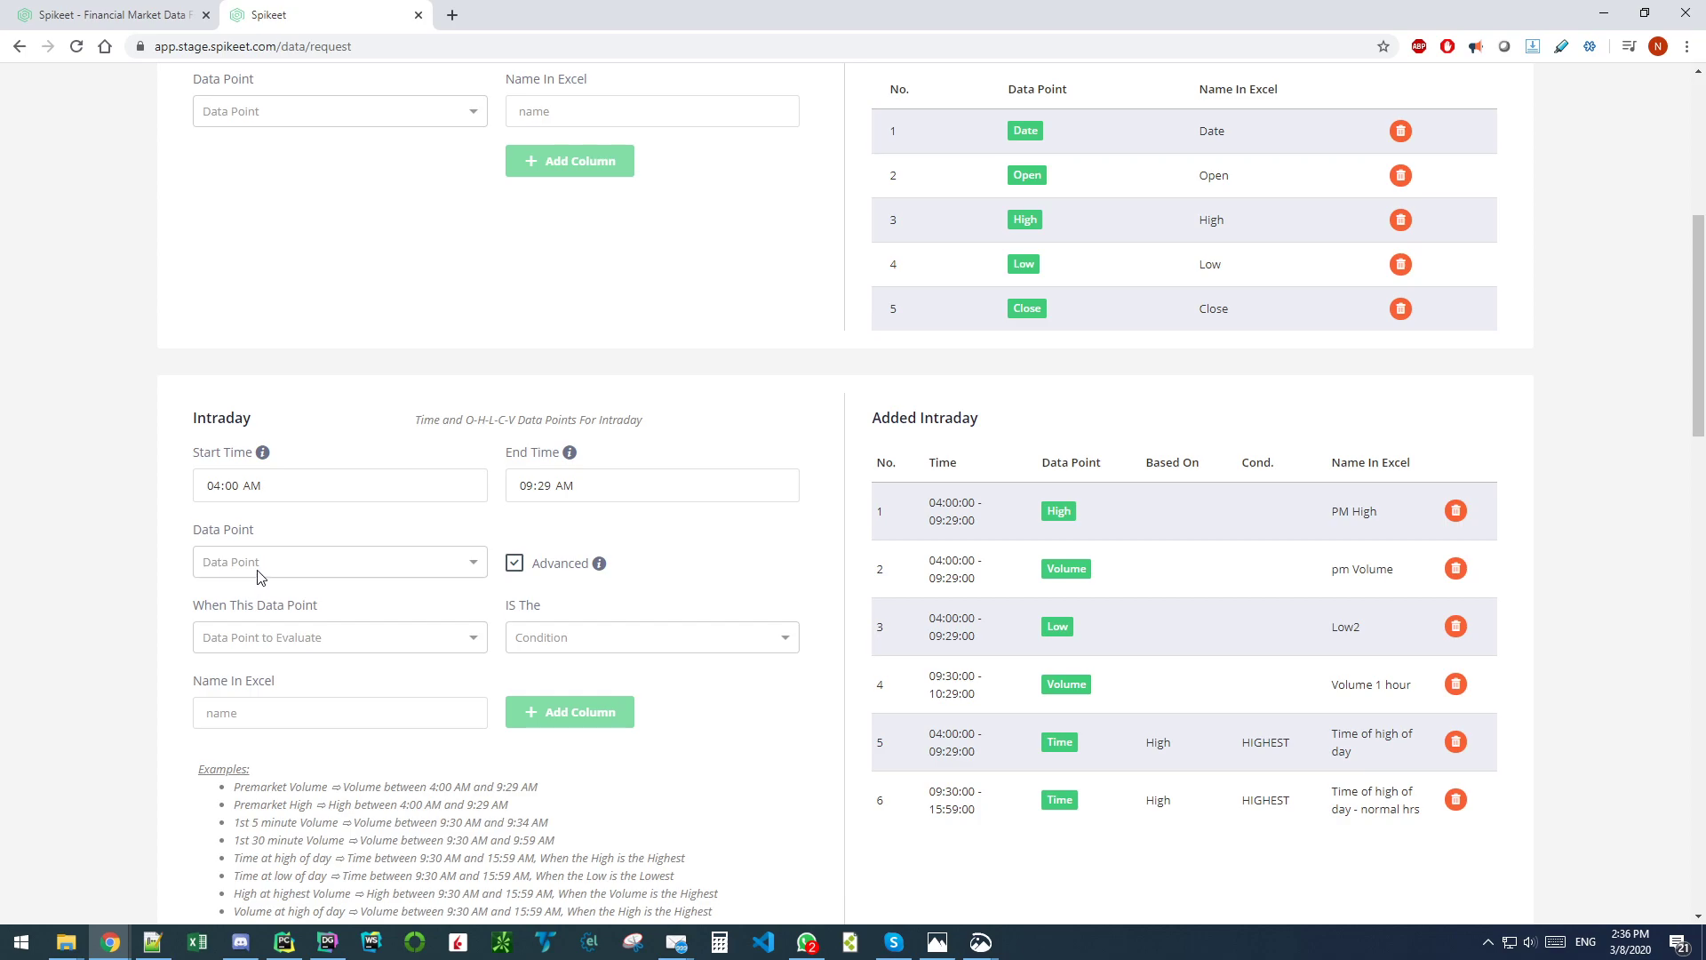
Step: Set the start time of a new intraday column to 09:30 AM and its end time to 03:59
{"action": "left_click", "coordinate": [220, 490]}
{"action": "type", "text": "0930"}
{"action": "left_click", "coordinate": [530, 491]}
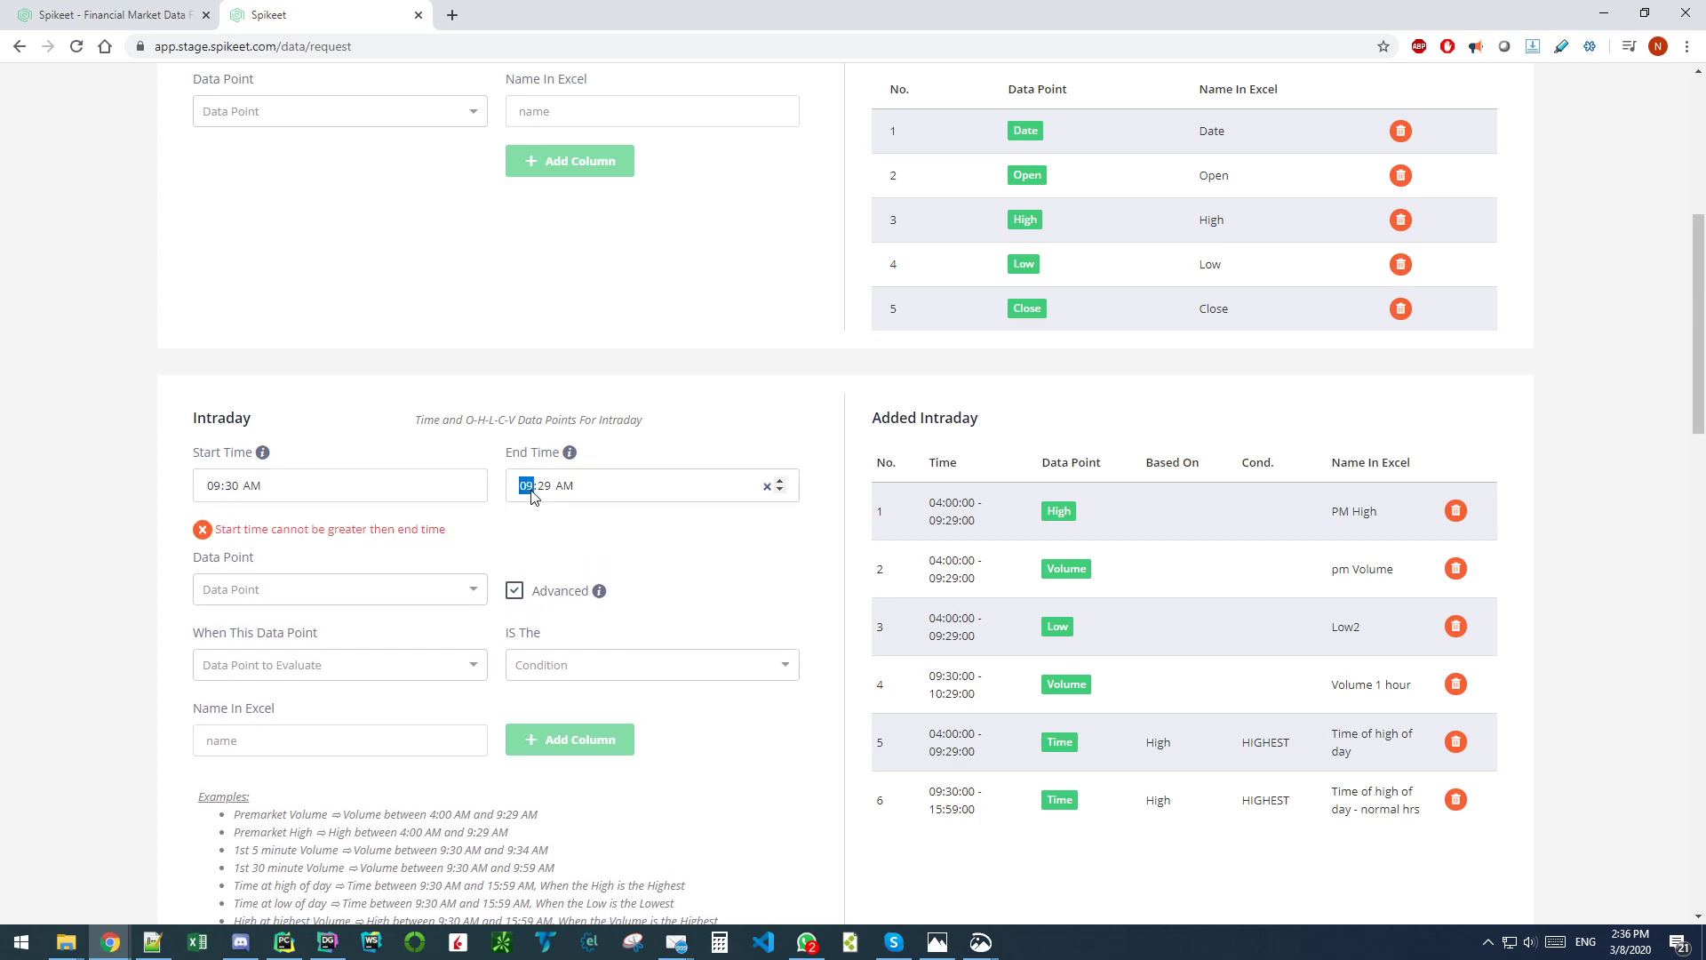
{"action": "type", "text": "0359"}
Step: Define the advanced intraday column as the High when Volume is the LOWEST
{"action": "left_click", "coordinate": [263, 596]}
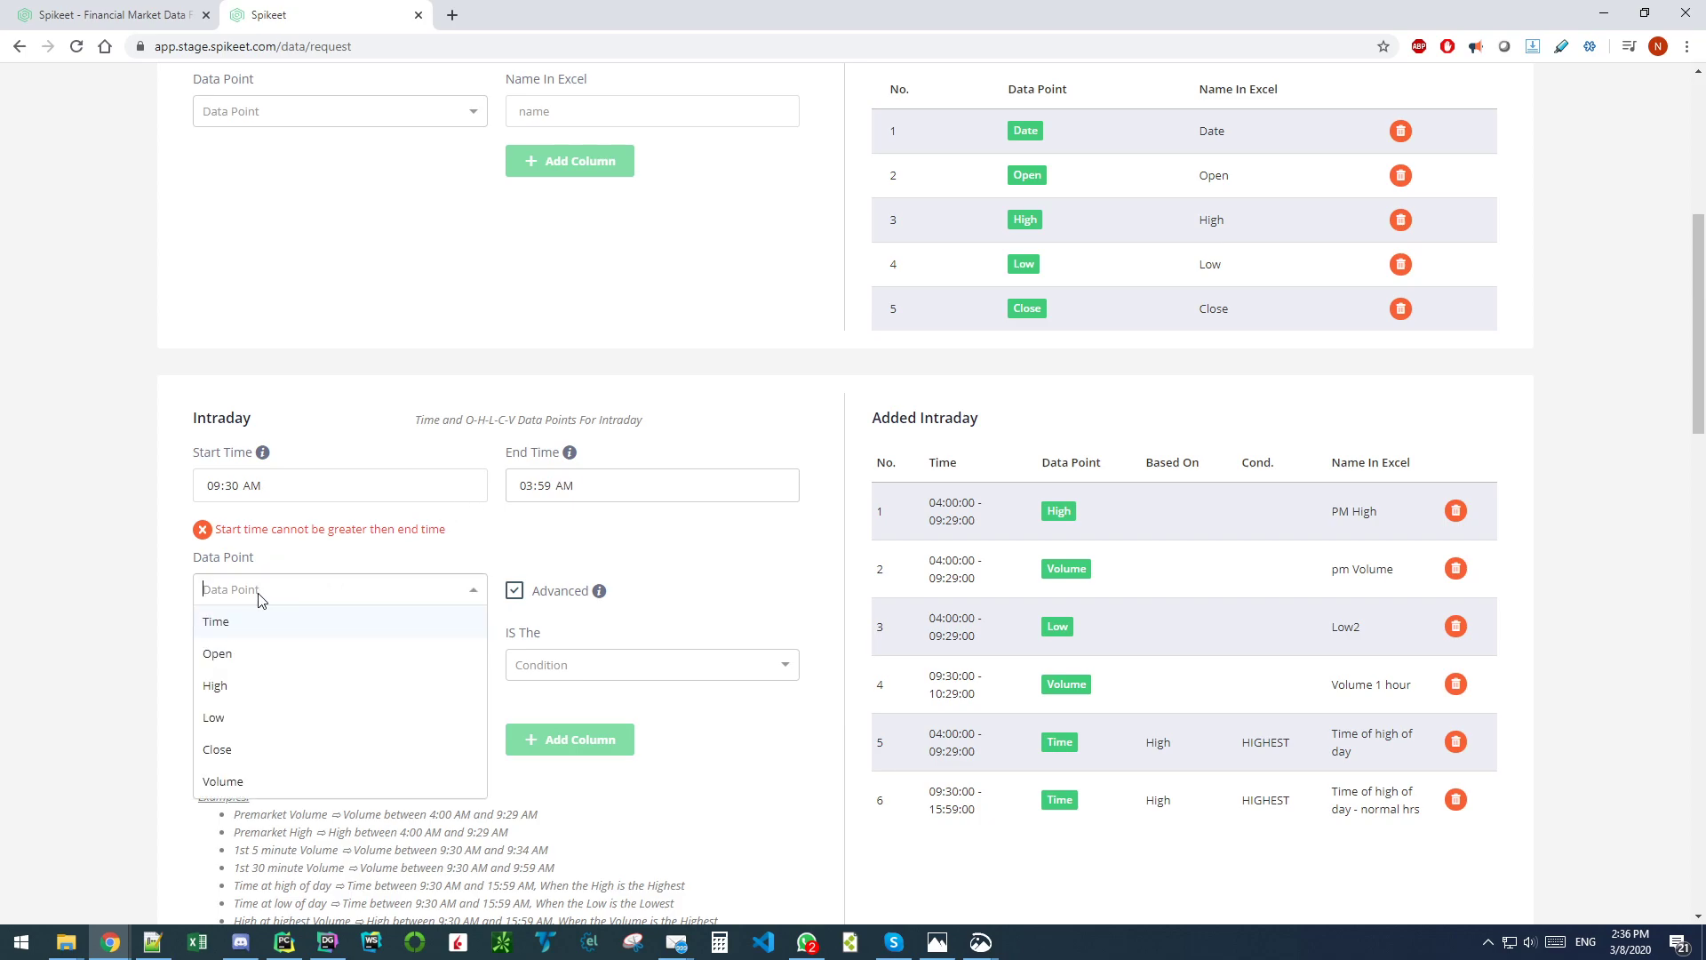
{"action": "left_click", "coordinate": [235, 694]}
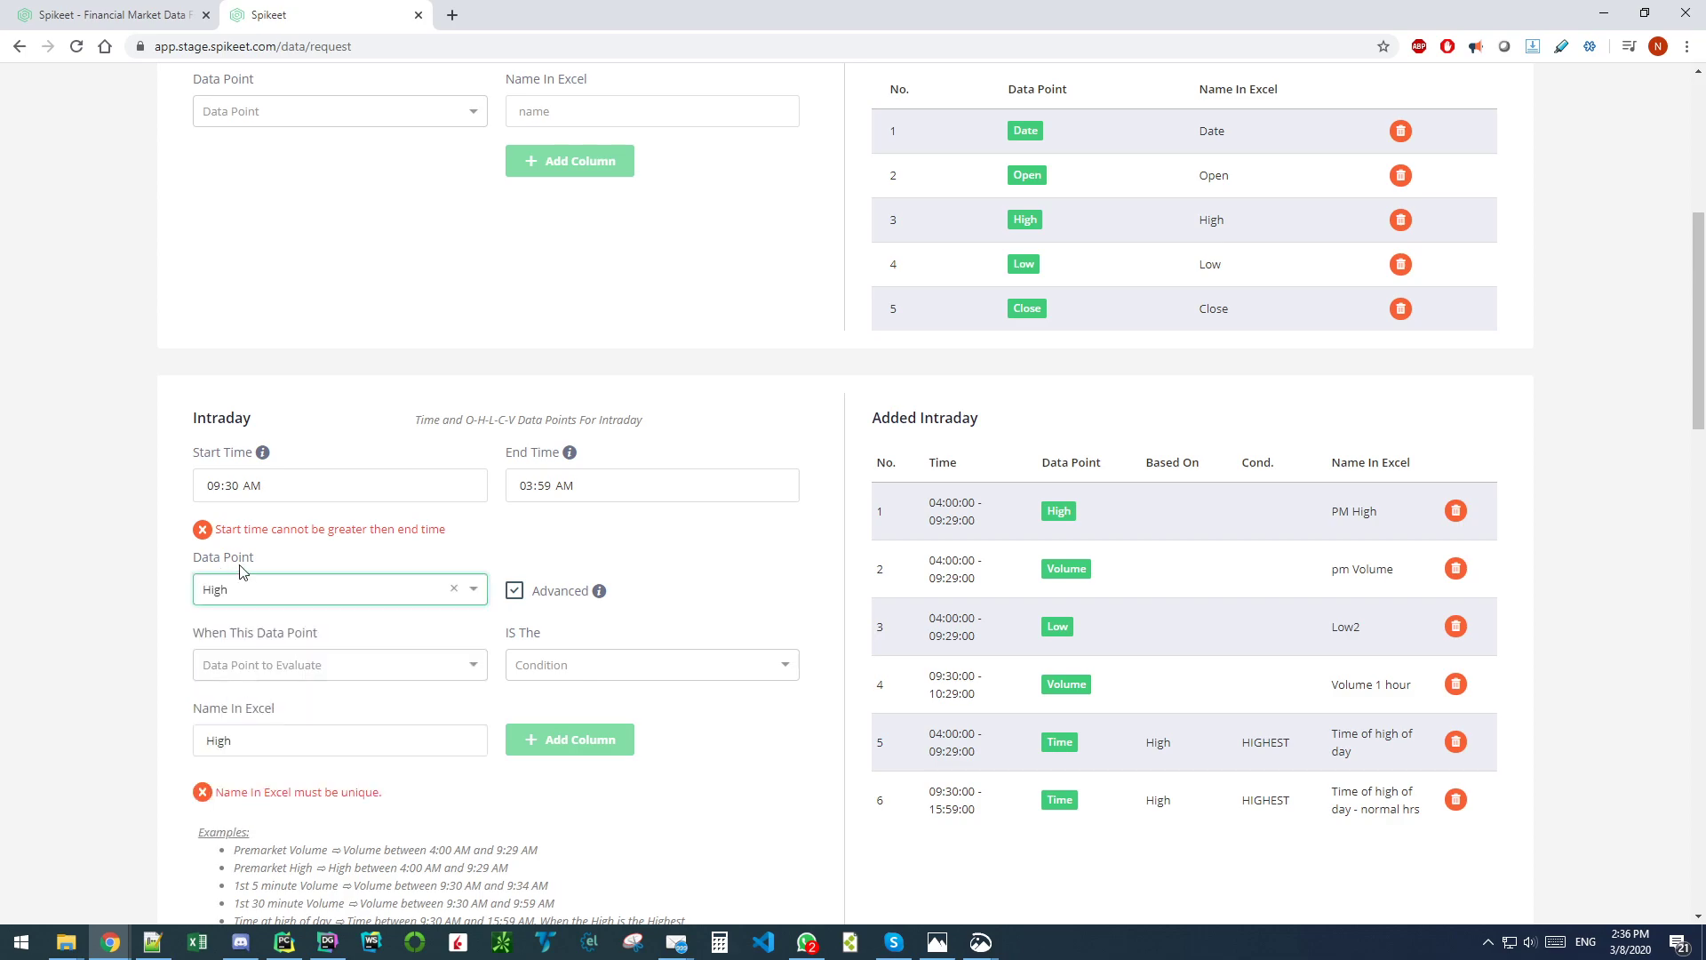
{"action": "left_click", "coordinate": [233, 672]}
{"action": "left_click", "coordinate": [236, 831]}
{"action": "left_click", "coordinate": [591, 664]}
{"action": "left_click", "coordinate": [572, 729]}
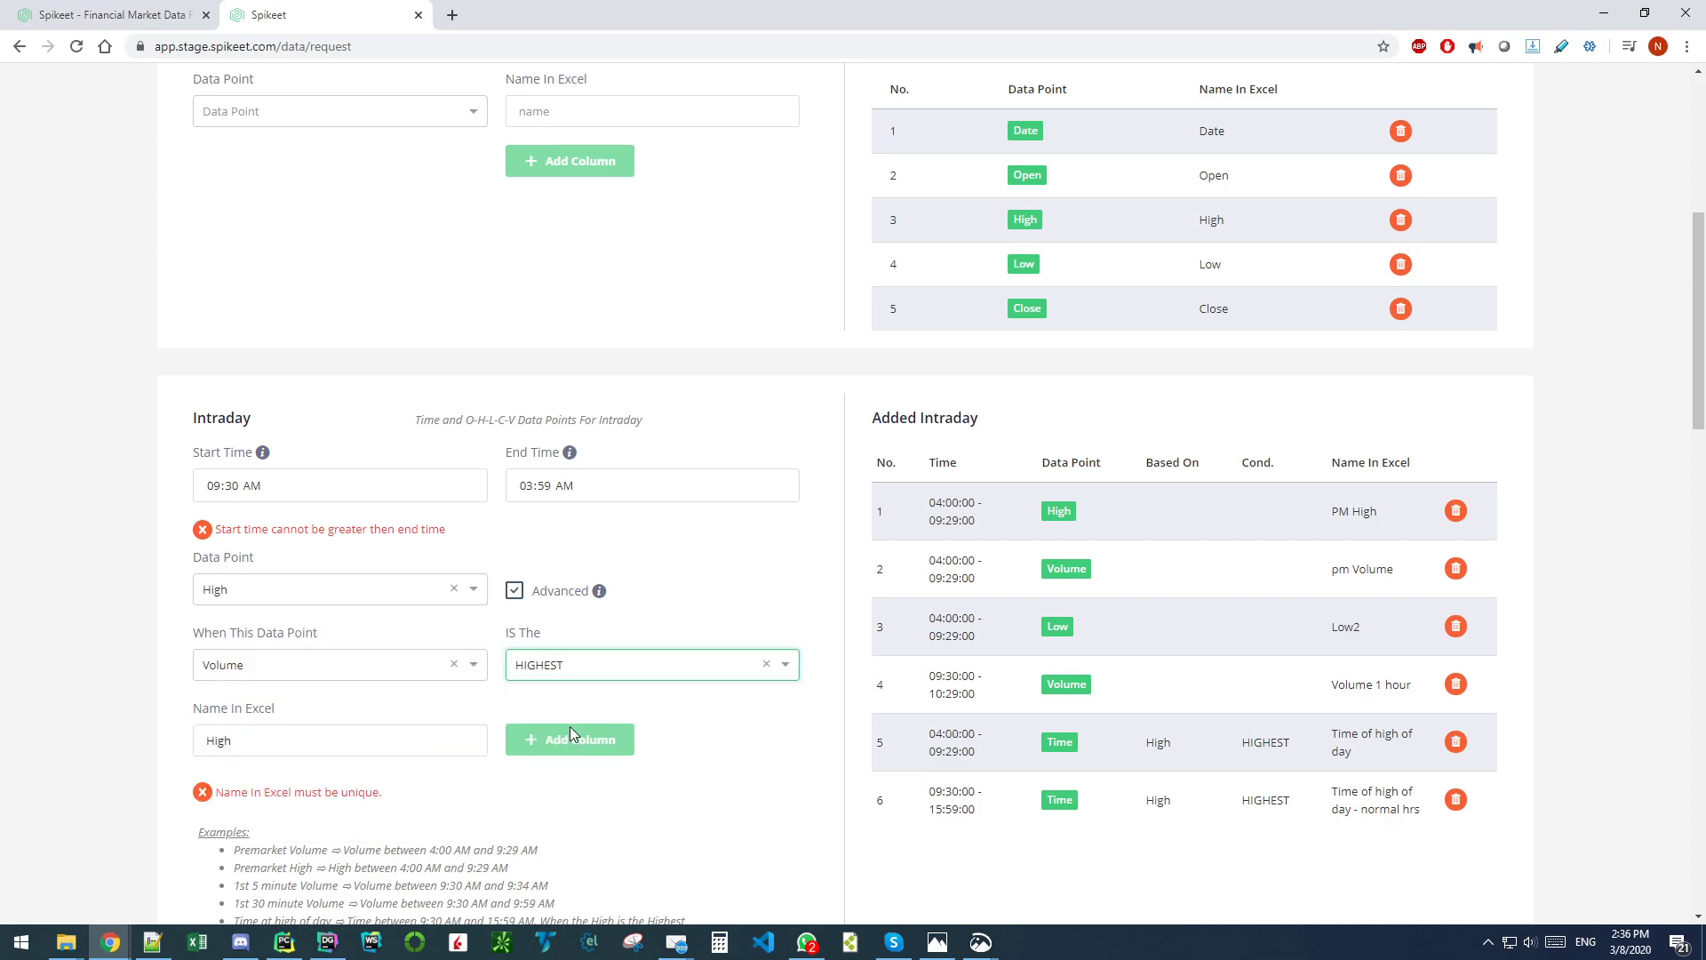
{"action": "left_click", "coordinate": [587, 671]}
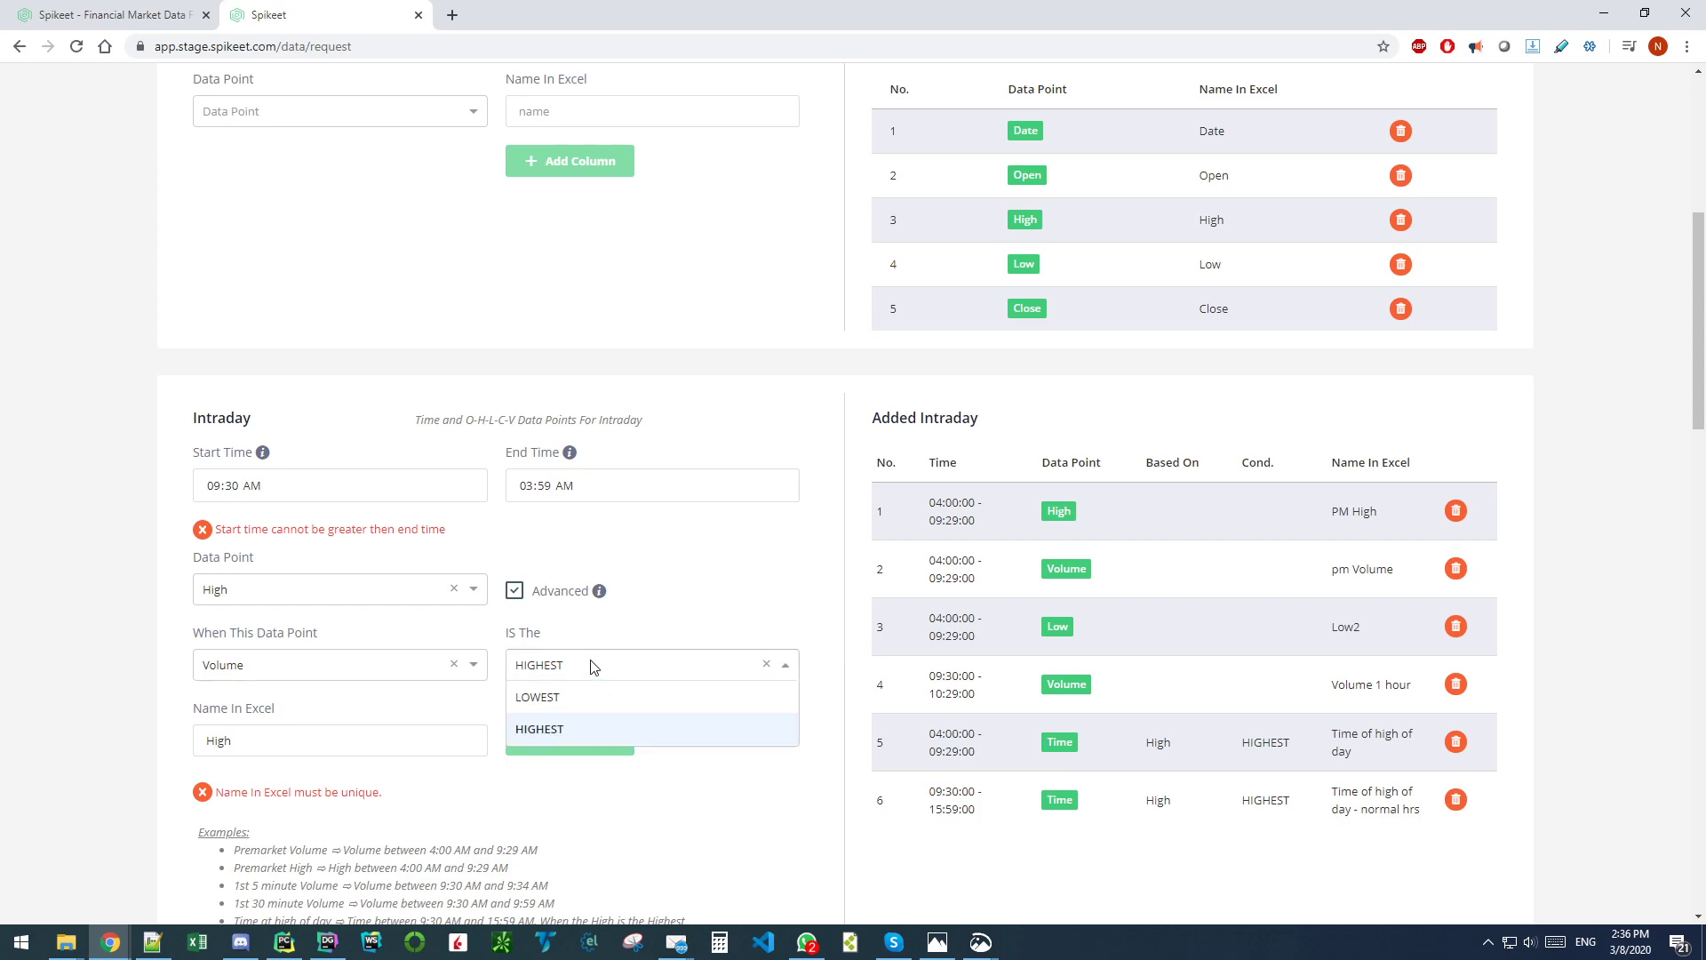
{"action": "left_click", "coordinate": [564, 694]}
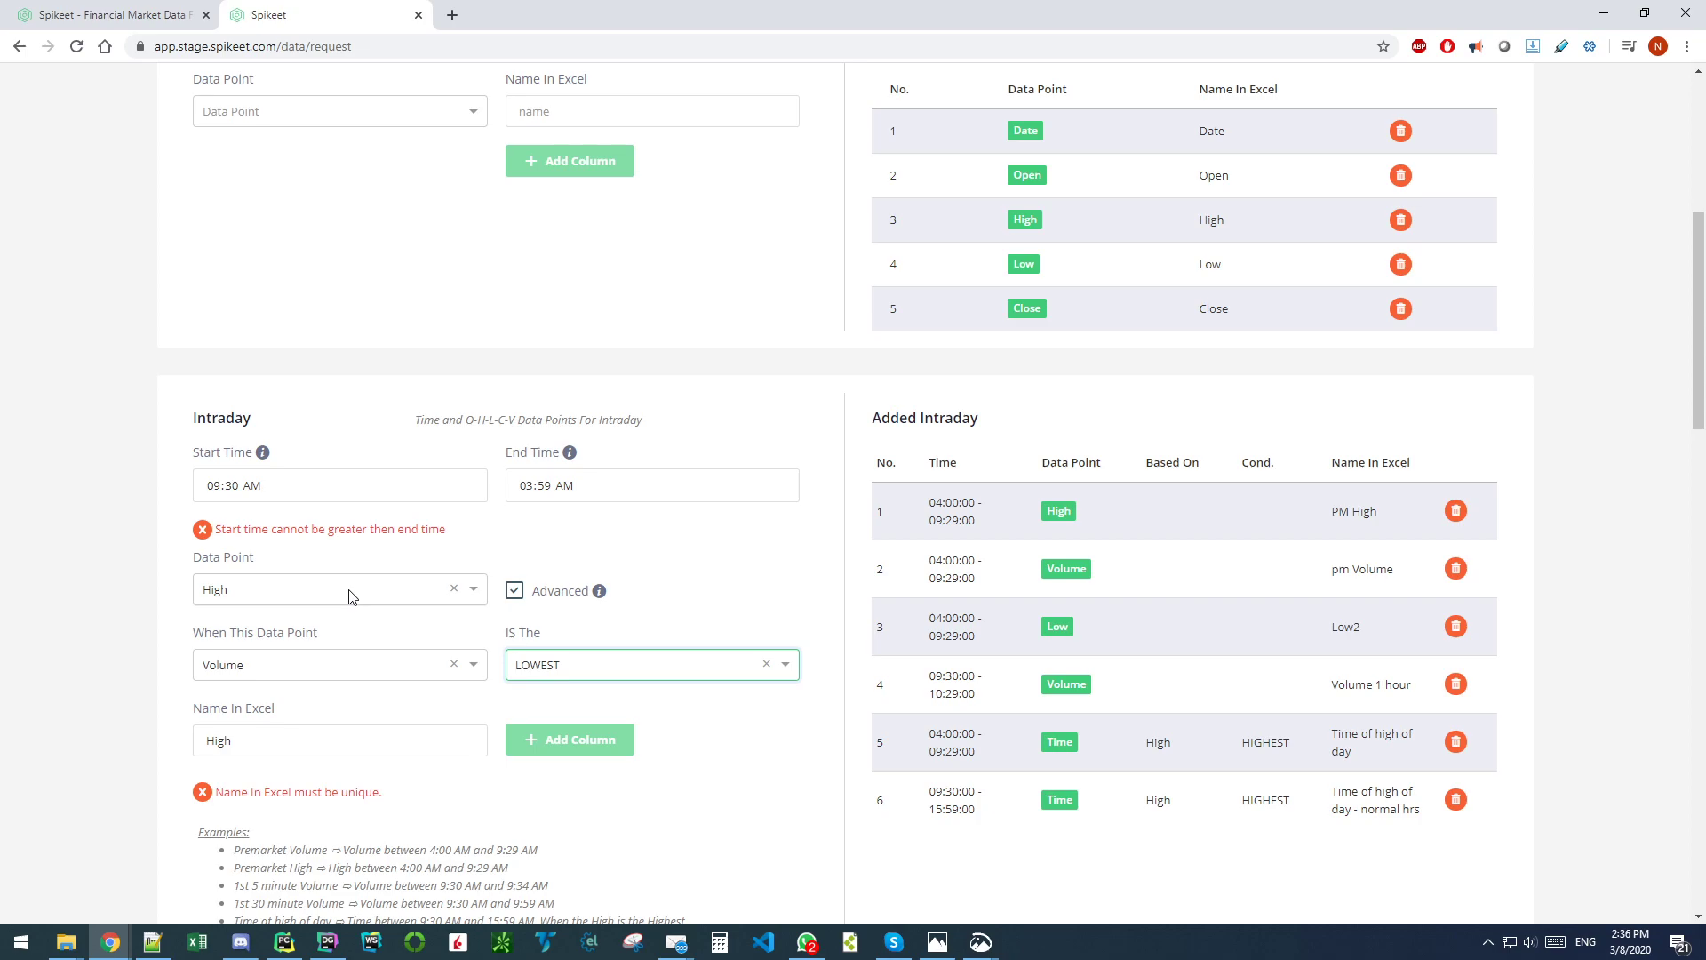
Step: Switch the intraday end time to PM so the range ends at 03:59 PM
{"action": "left_click", "coordinate": [675, 487]}
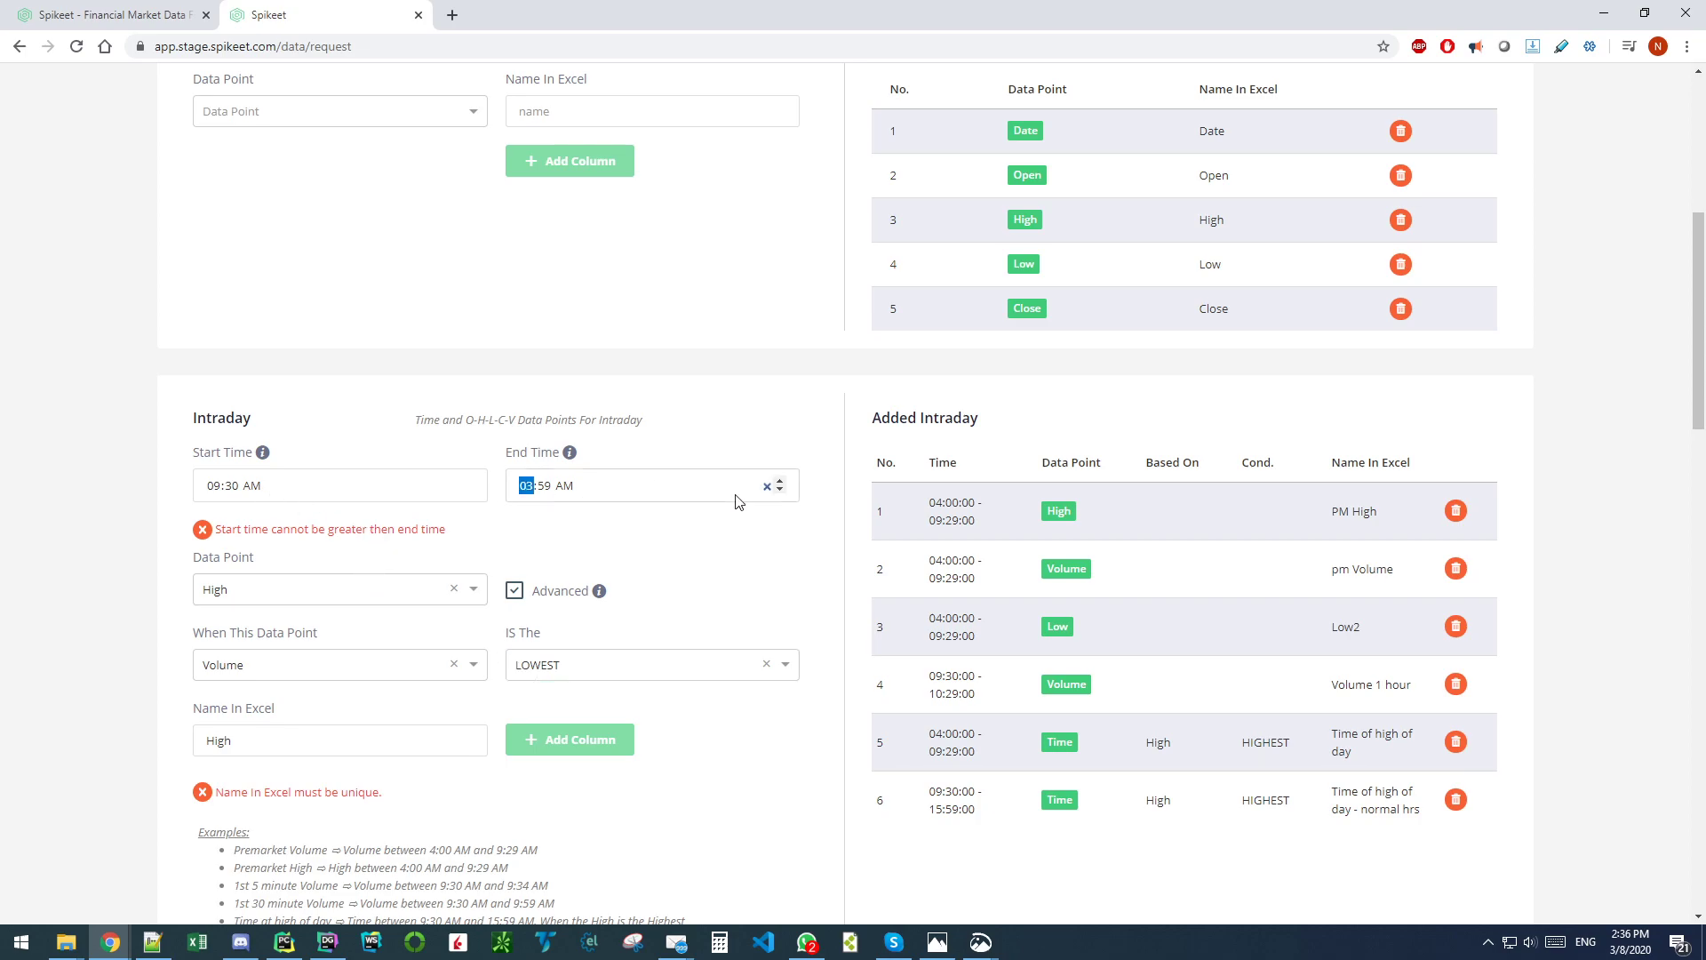
{"action": "left_click", "coordinate": [564, 486]}
{"action": "left_click", "coordinate": [779, 481]}
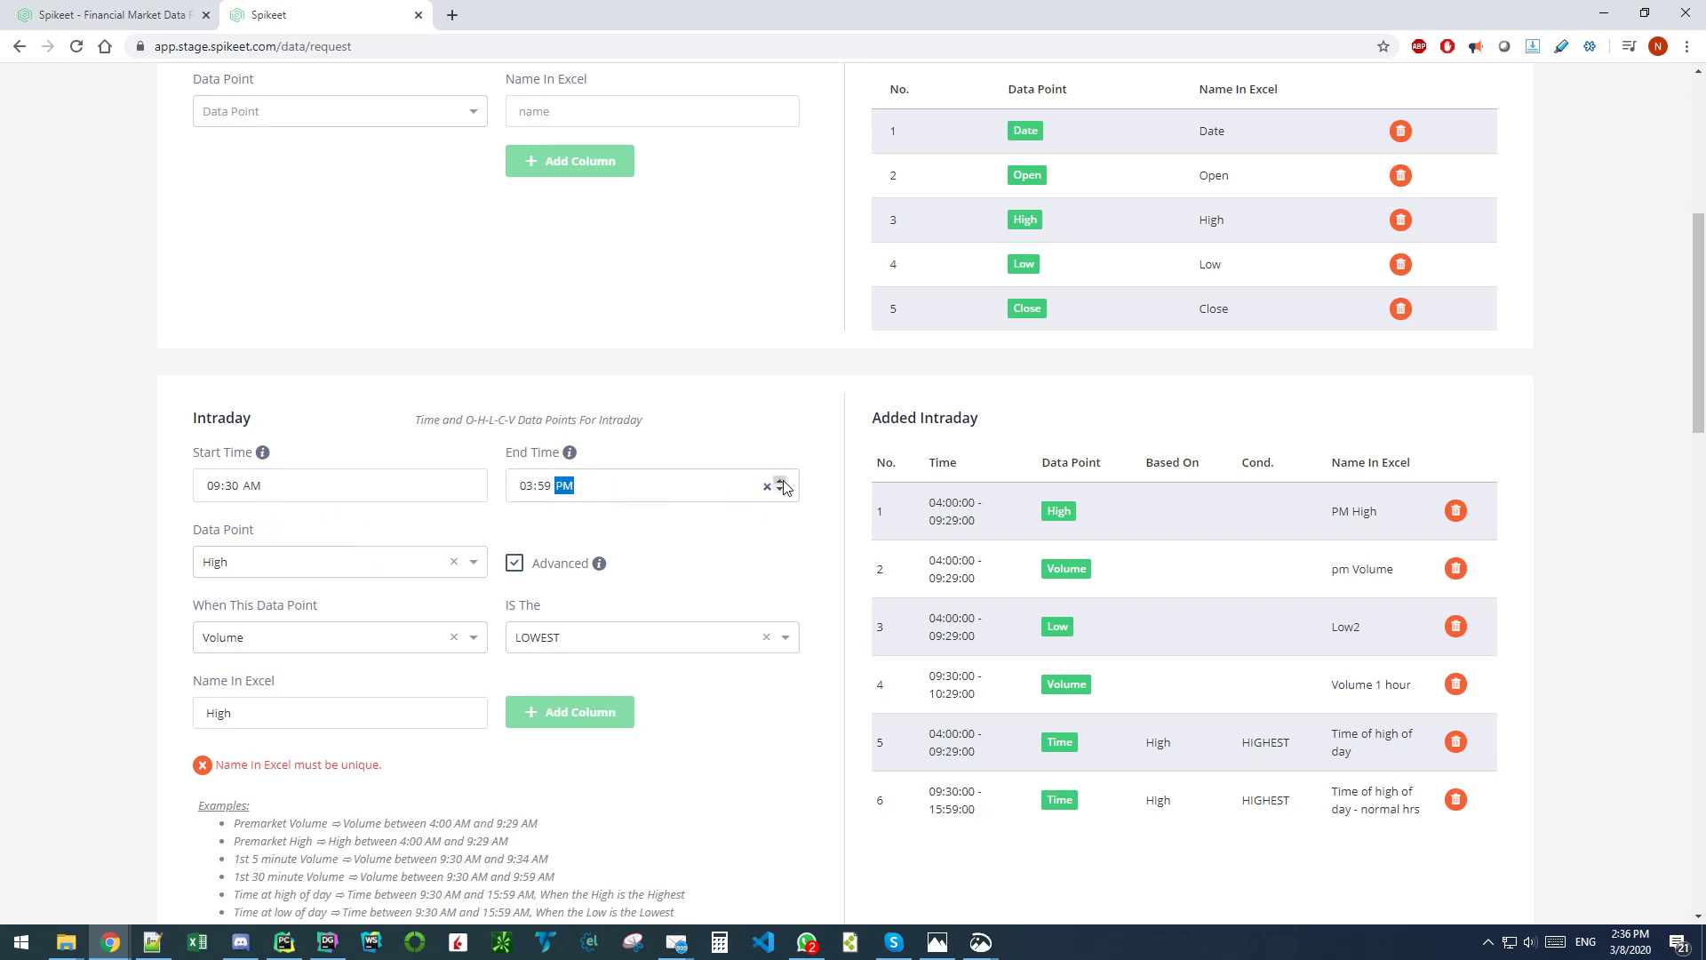
{"action": "left_click", "coordinate": [295, 709]}
{"action": "left_click", "coordinate": [286, 565]}
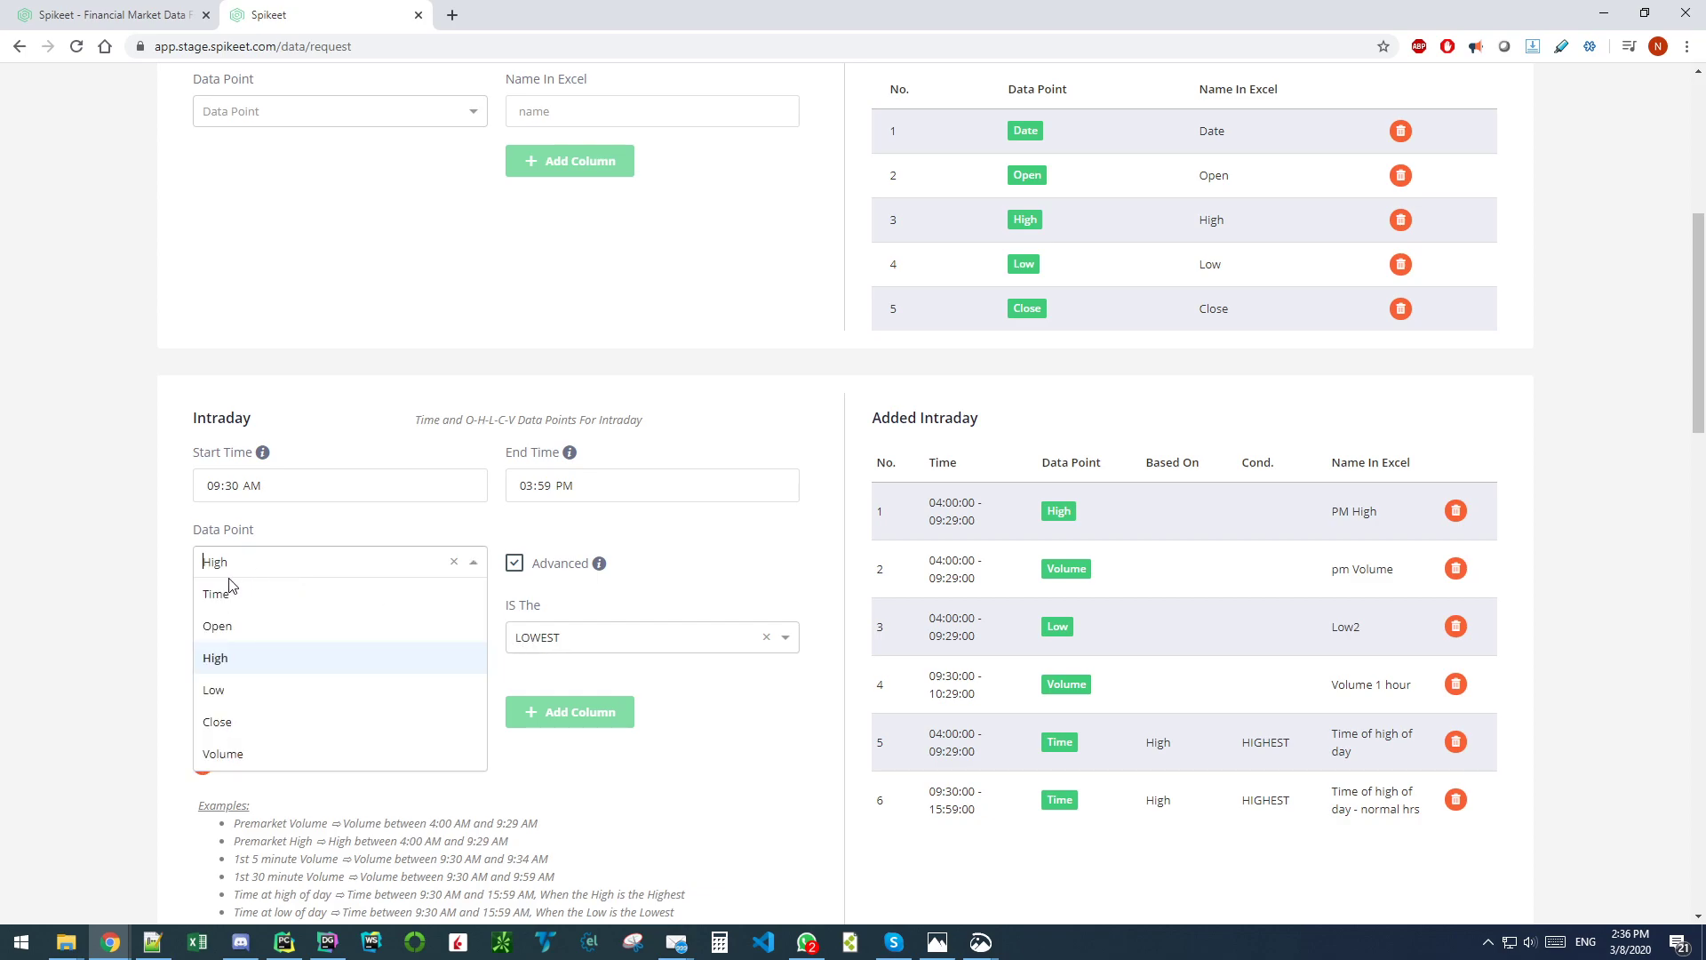
{"action": "left_click", "coordinate": [95, 650]}
{"action": "left_click", "coordinate": [271, 644]}
{"action": "left_click", "coordinate": [5, 675]}
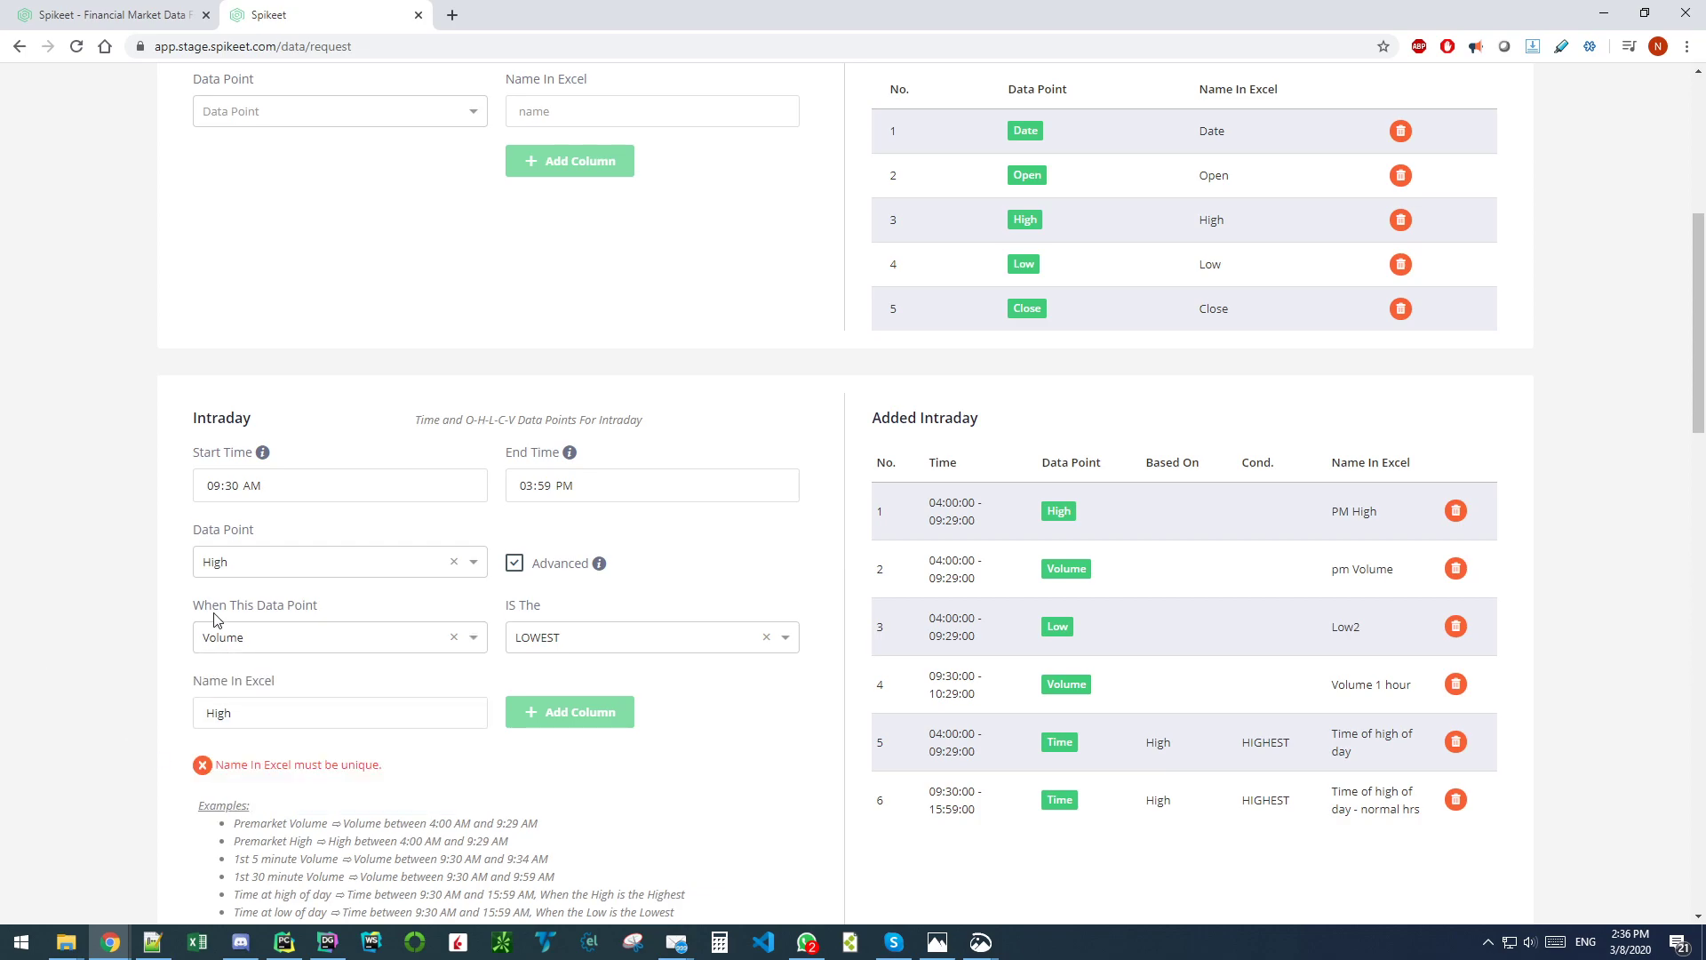
{"action": "left_click", "coordinate": [536, 636]}
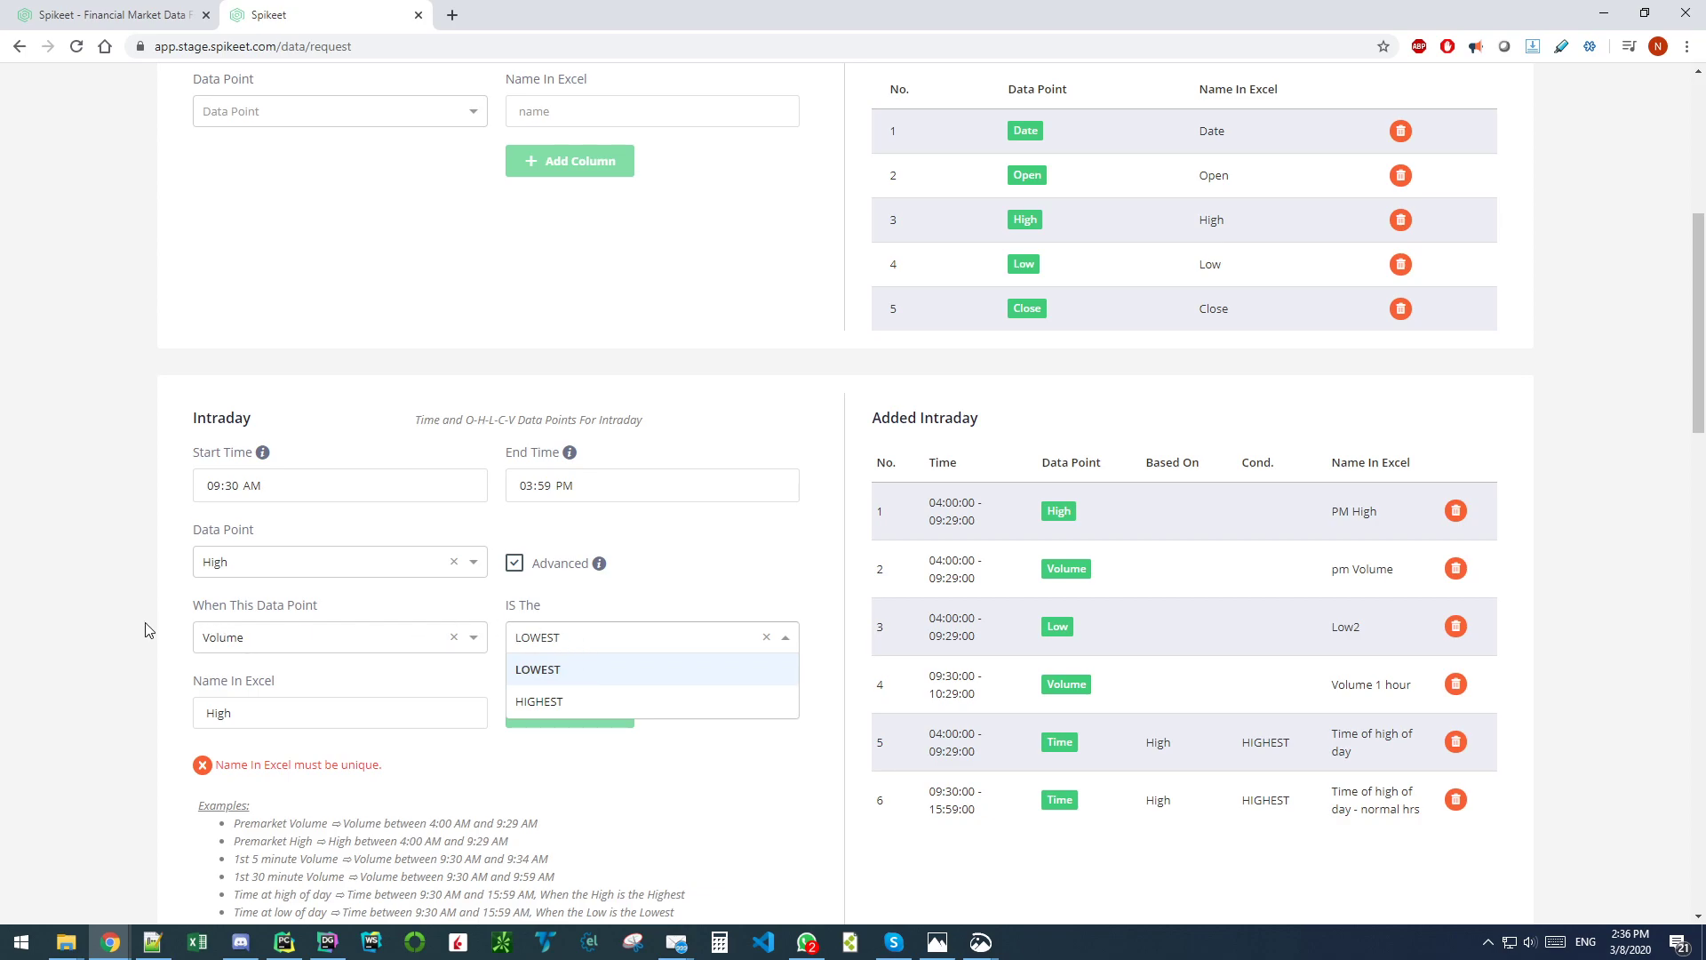
{"action": "left_click", "coordinate": [48, 635]}
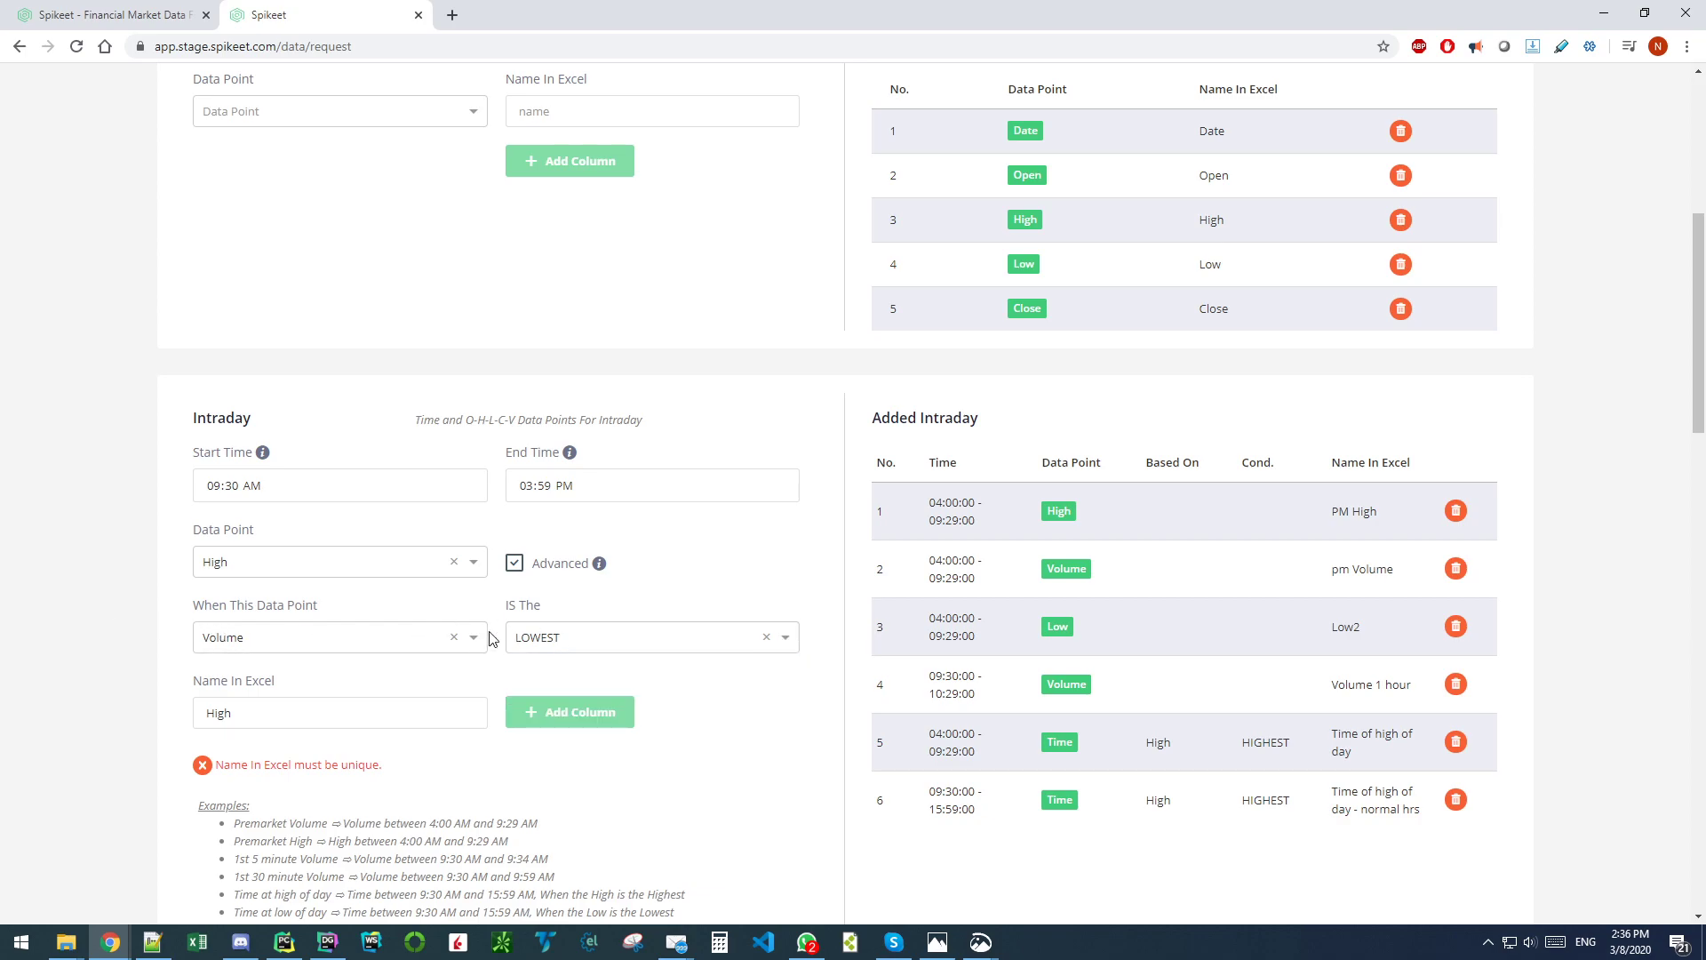
Step: Add an AVG indicator column on Close over 200 days, named "200 MA" in Excel
{"action": "scroll", "coordinate": [485, 661], "scroll_direction": "down", "scroll_amount": 3}
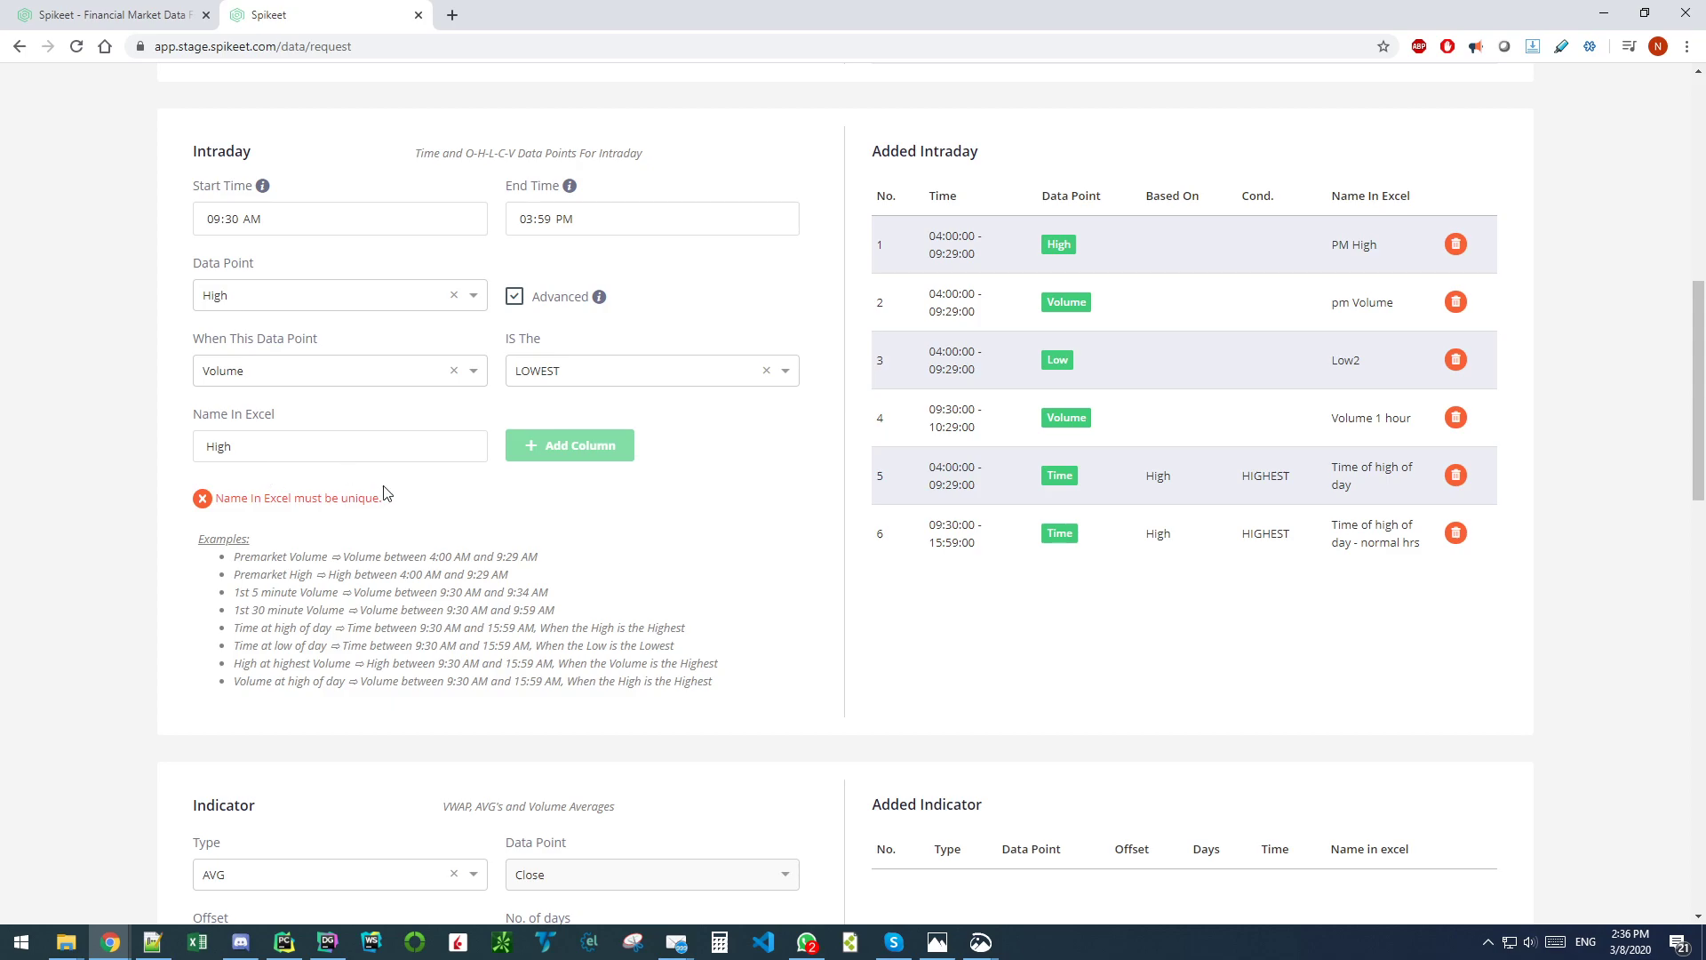
{"action": "scroll", "coordinate": [382, 491], "scroll_direction": "up", "scroll_amount": 1}
{"action": "scroll", "coordinate": [373, 449], "scroll_direction": "down", "scroll_amount": 6}
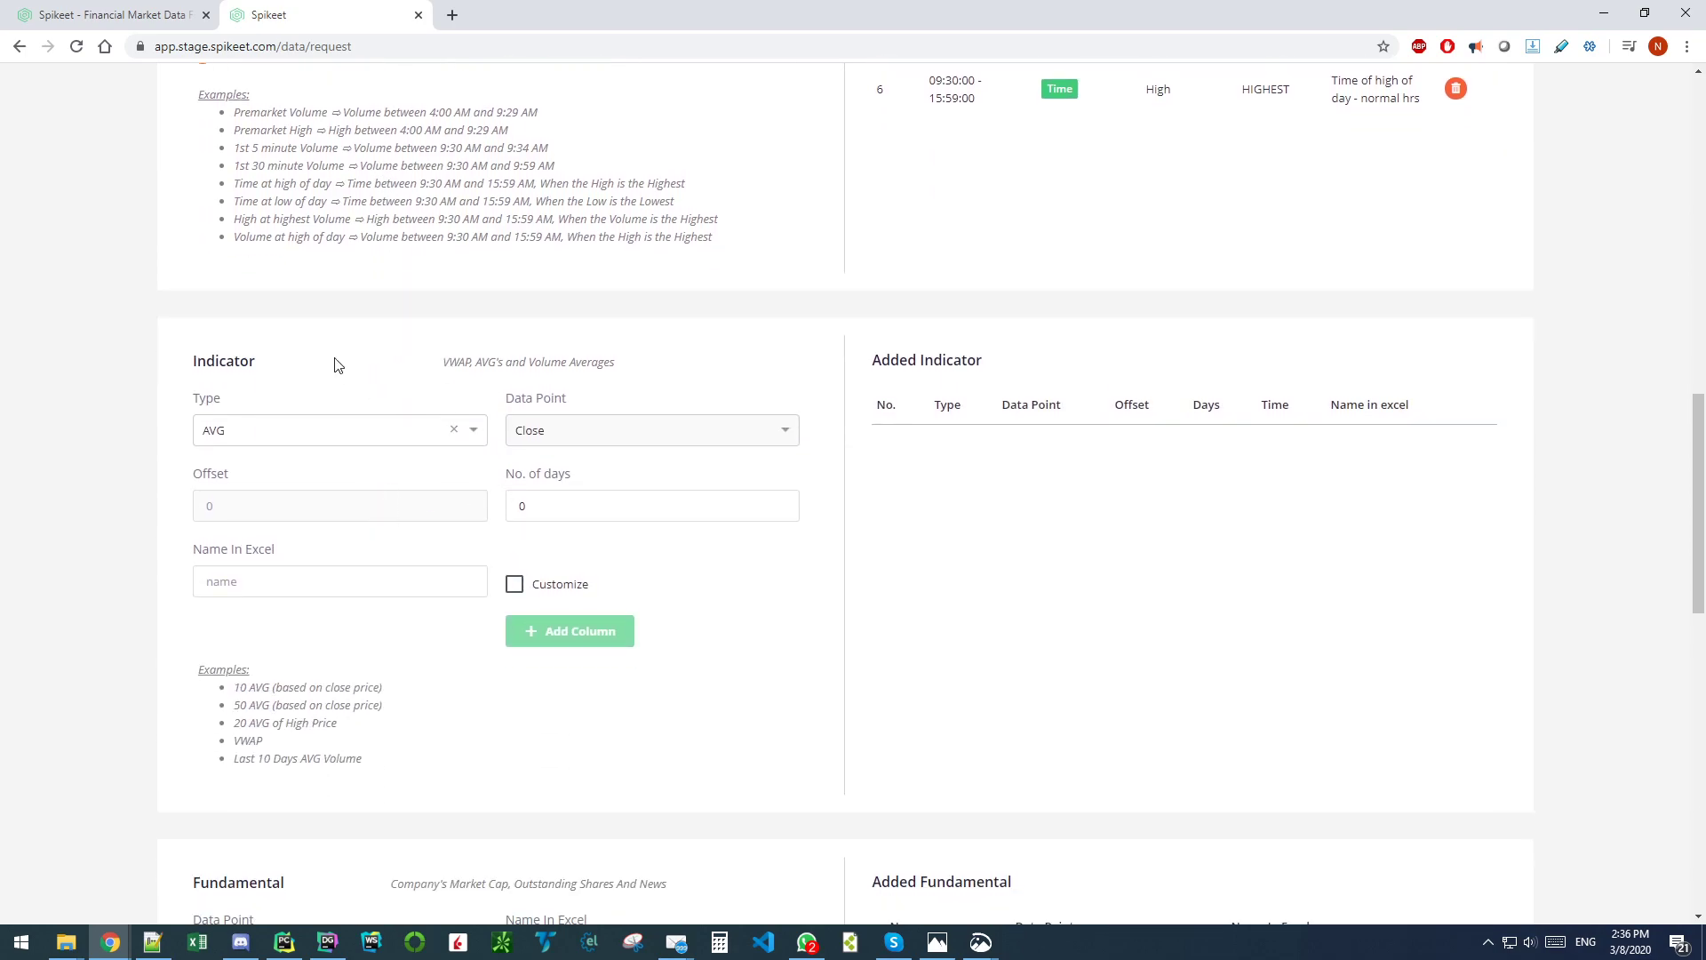
{"action": "scroll", "coordinate": [214, 514], "scroll_direction": "down", "scroll_amount": 3}
{"action": "scroll", "coordinate": [207, 513], "scroll_direction": "up", "scroll_amount": 2}
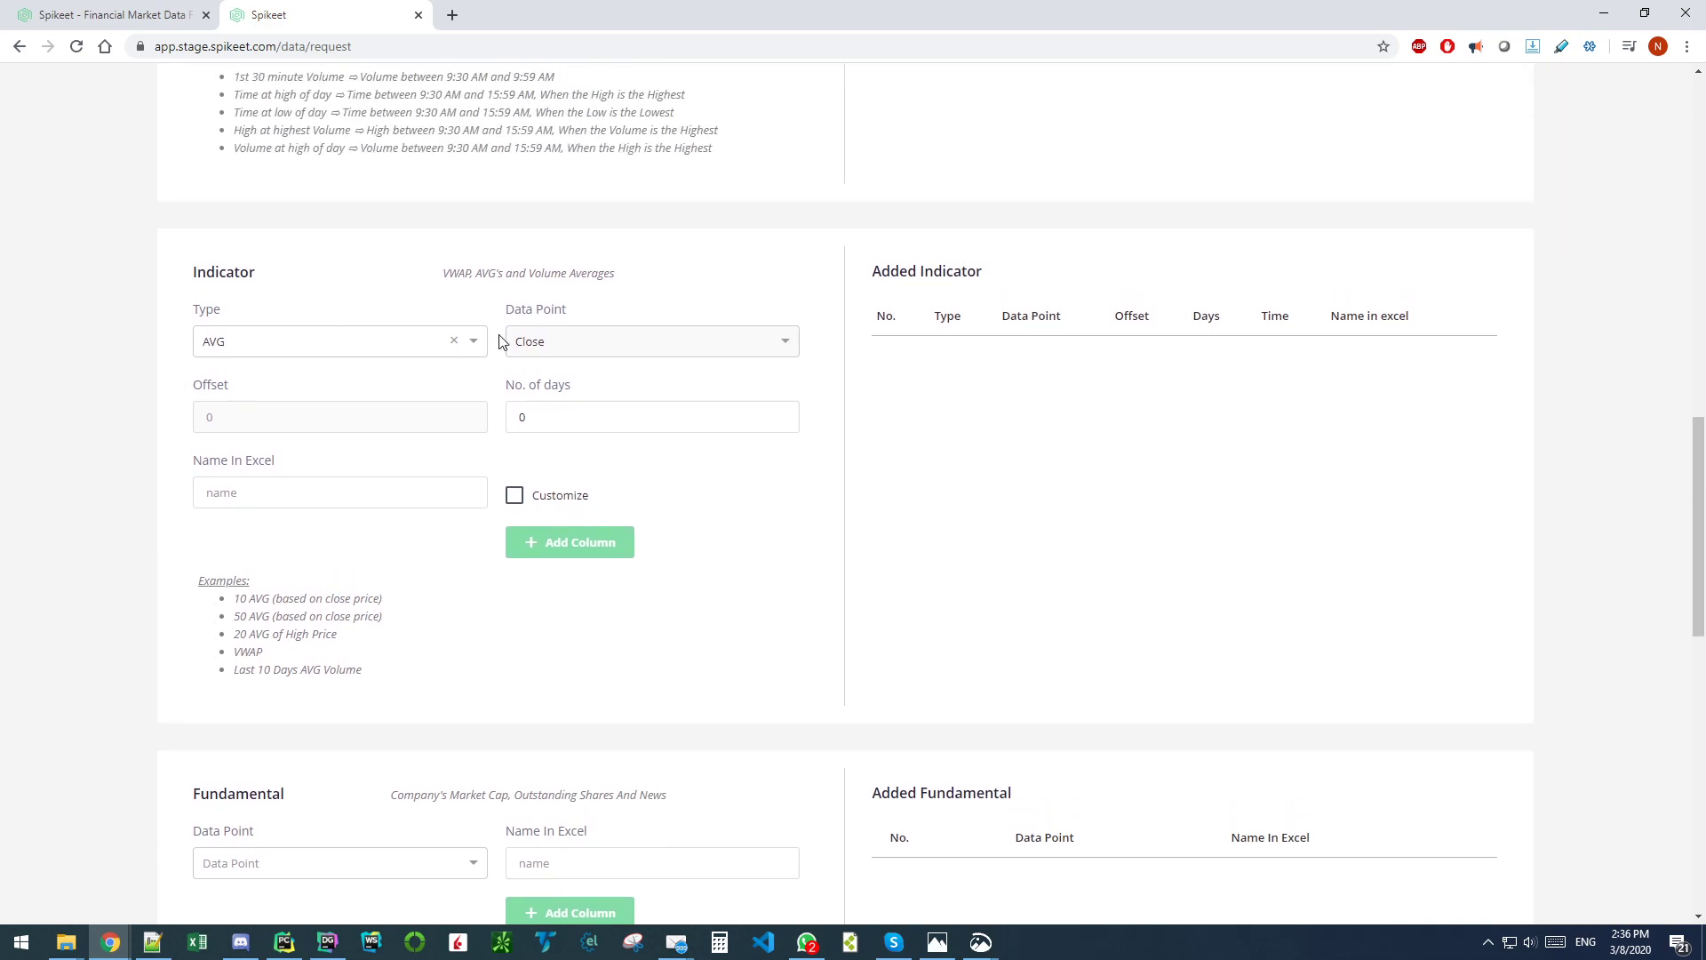
{"action": "left_click_drag", "start_coordinate": [558, 408], "coordinate": [462, 430]}
{"action": "left_click", "coordinate": [387, 488]}
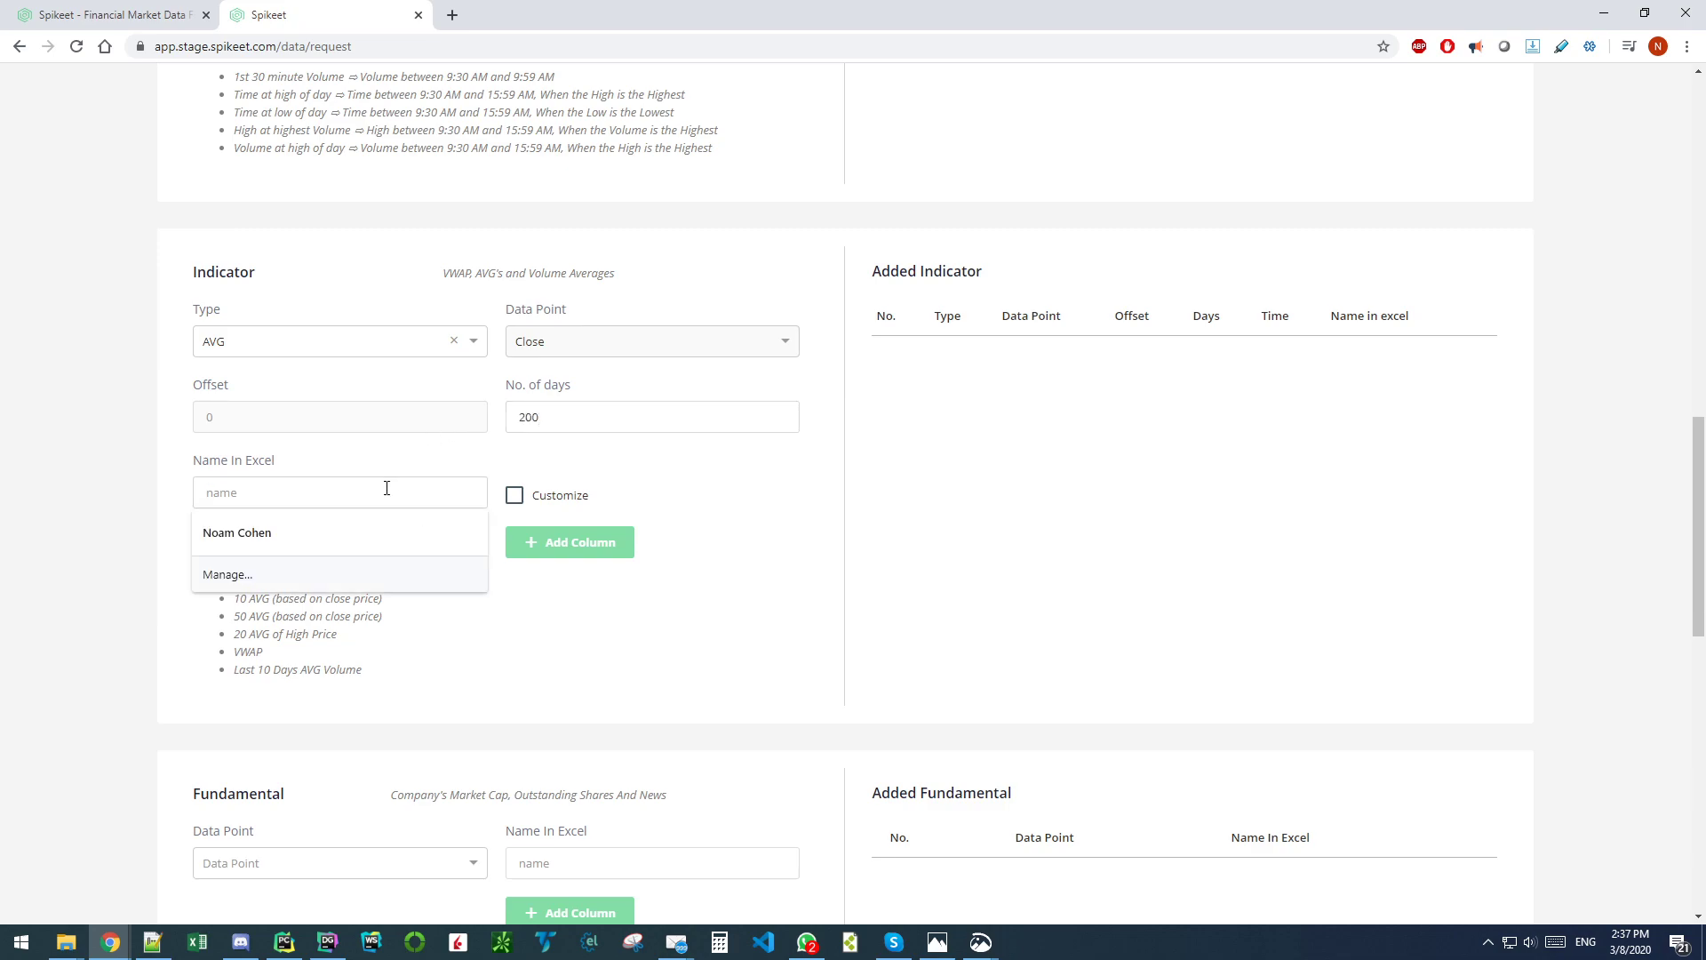
{"action": "type", "text": "200 MA"}
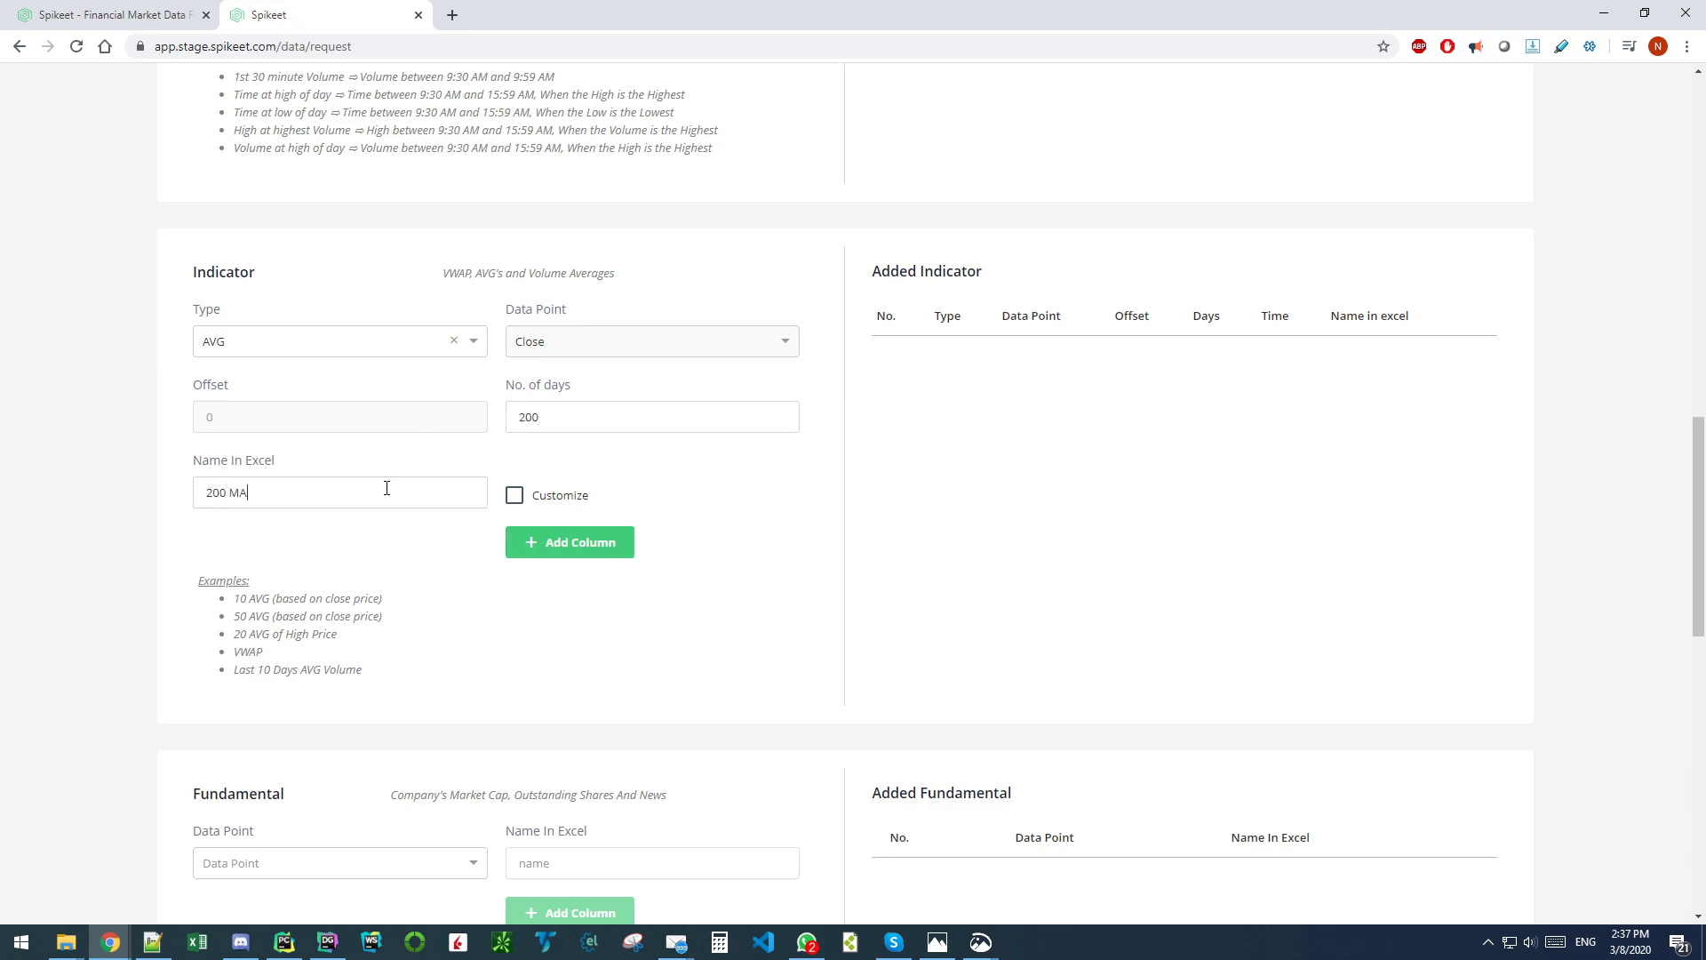
{"action": "left_click", "coordinate": [580, 544]}
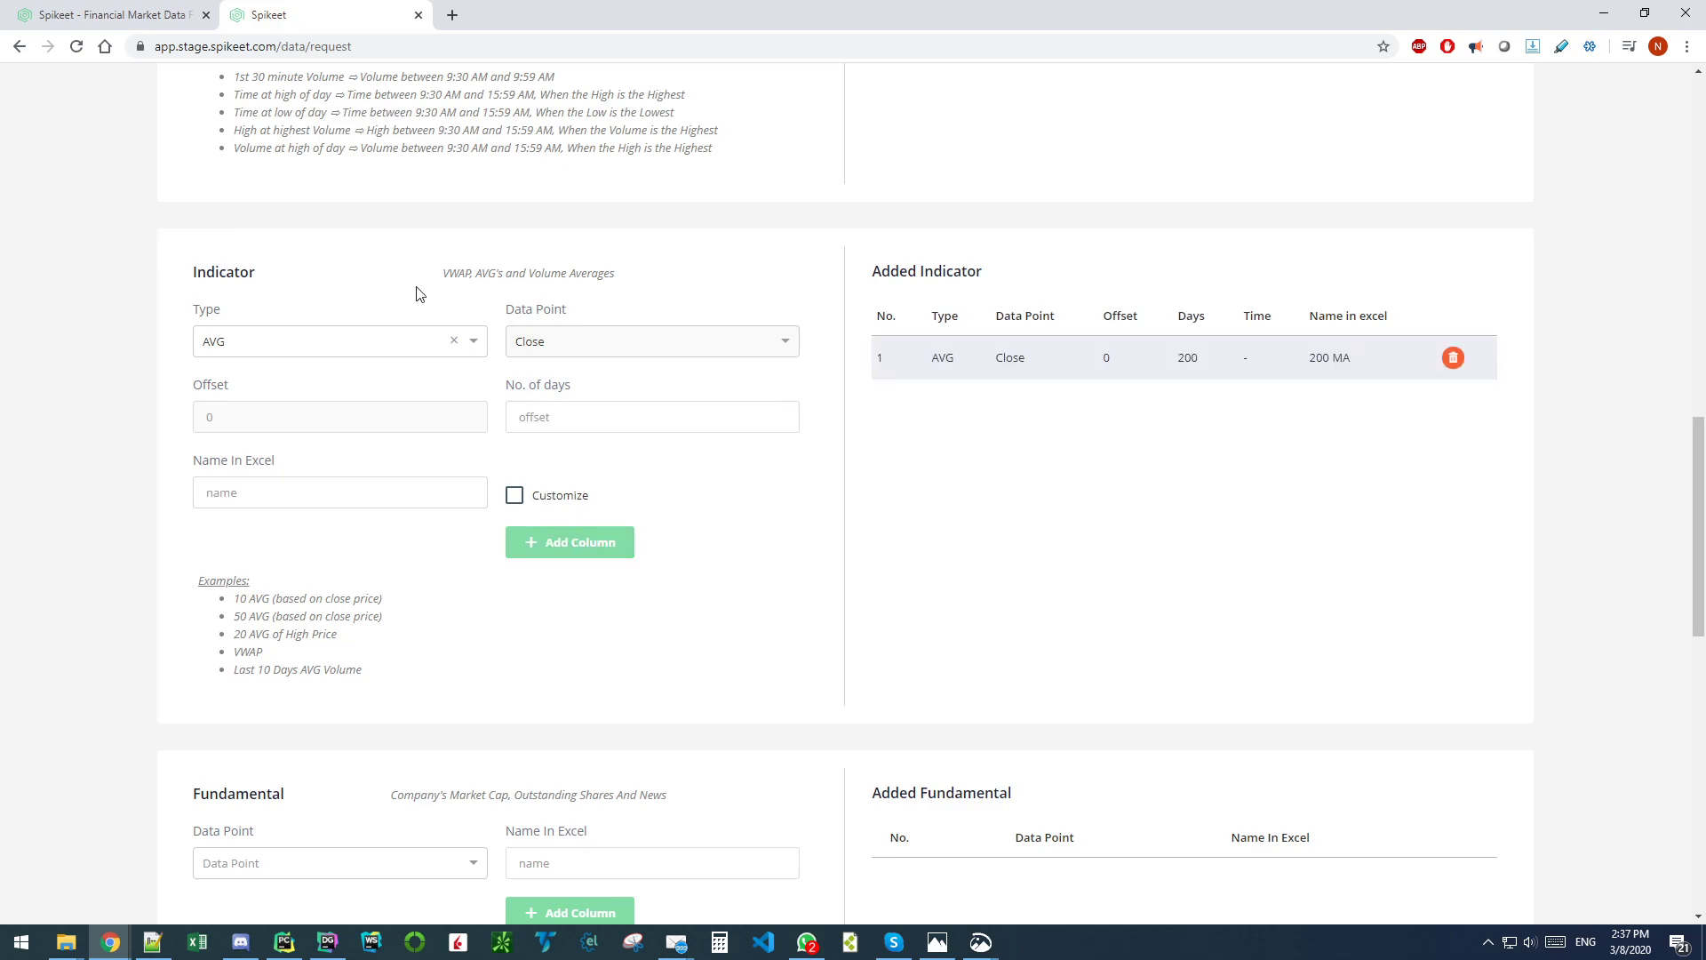
Step: Add a VWAP indicator column with the Excel name "VWAP"
{"action": "left_click", "coordinate": [344, 341]}
{"action": "left_click", "coordinate": [230, 495]}
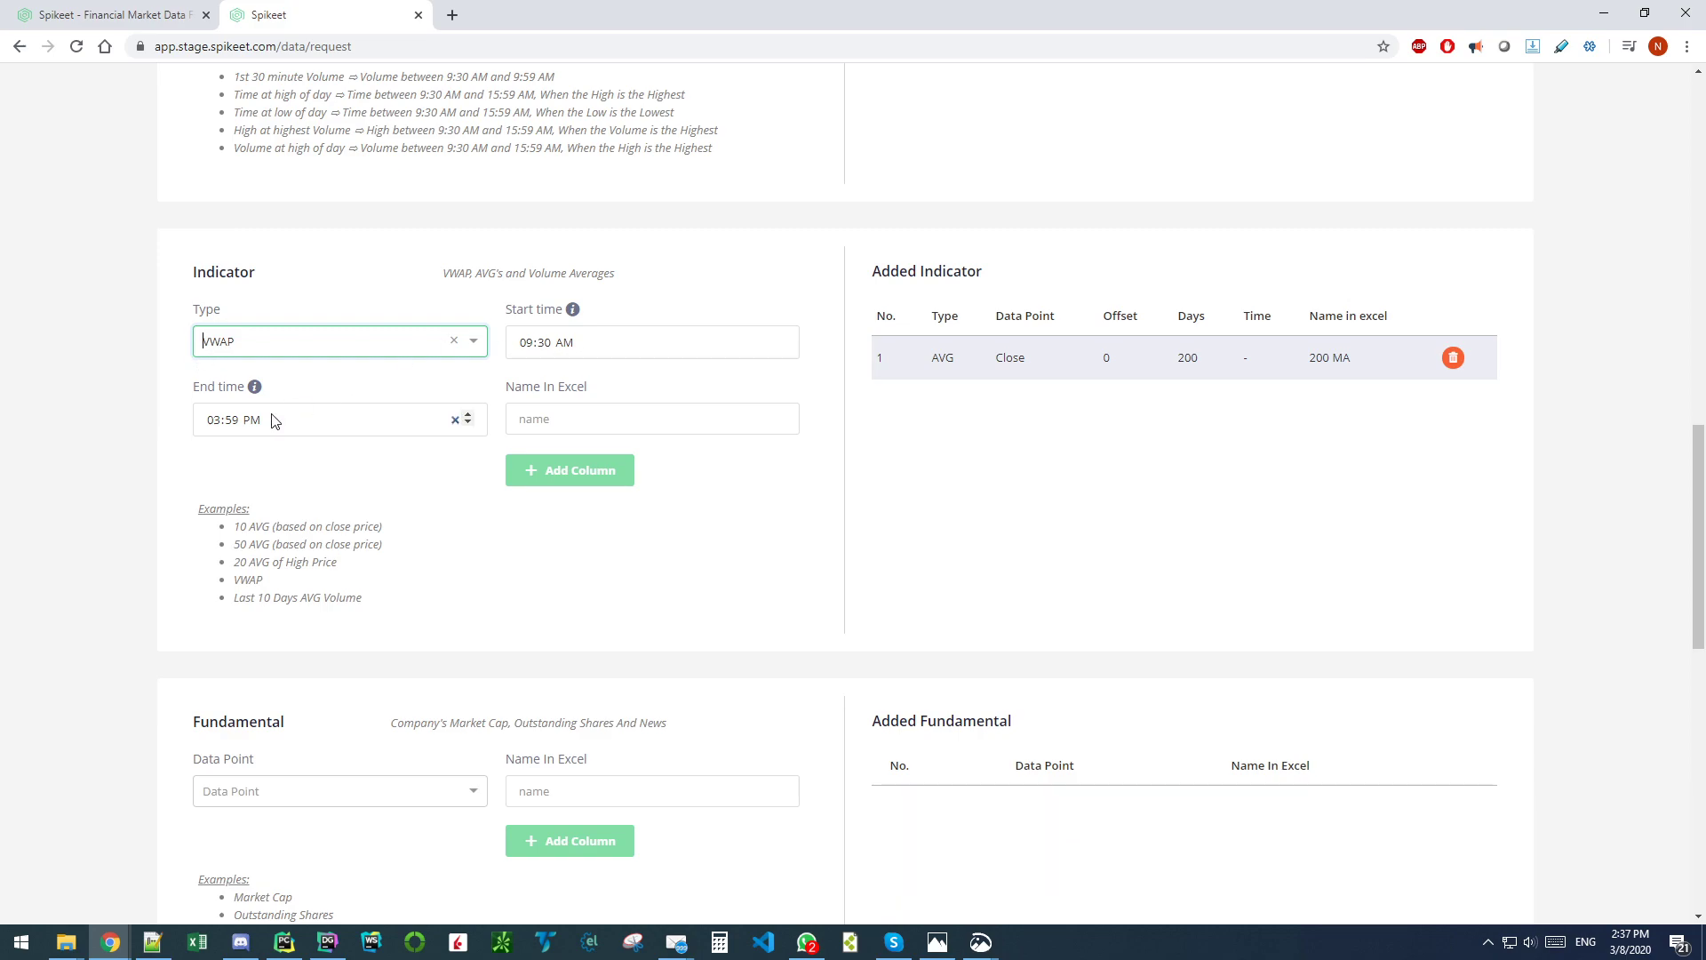
{"action": "left_click", "coordinate": [547, 407]}
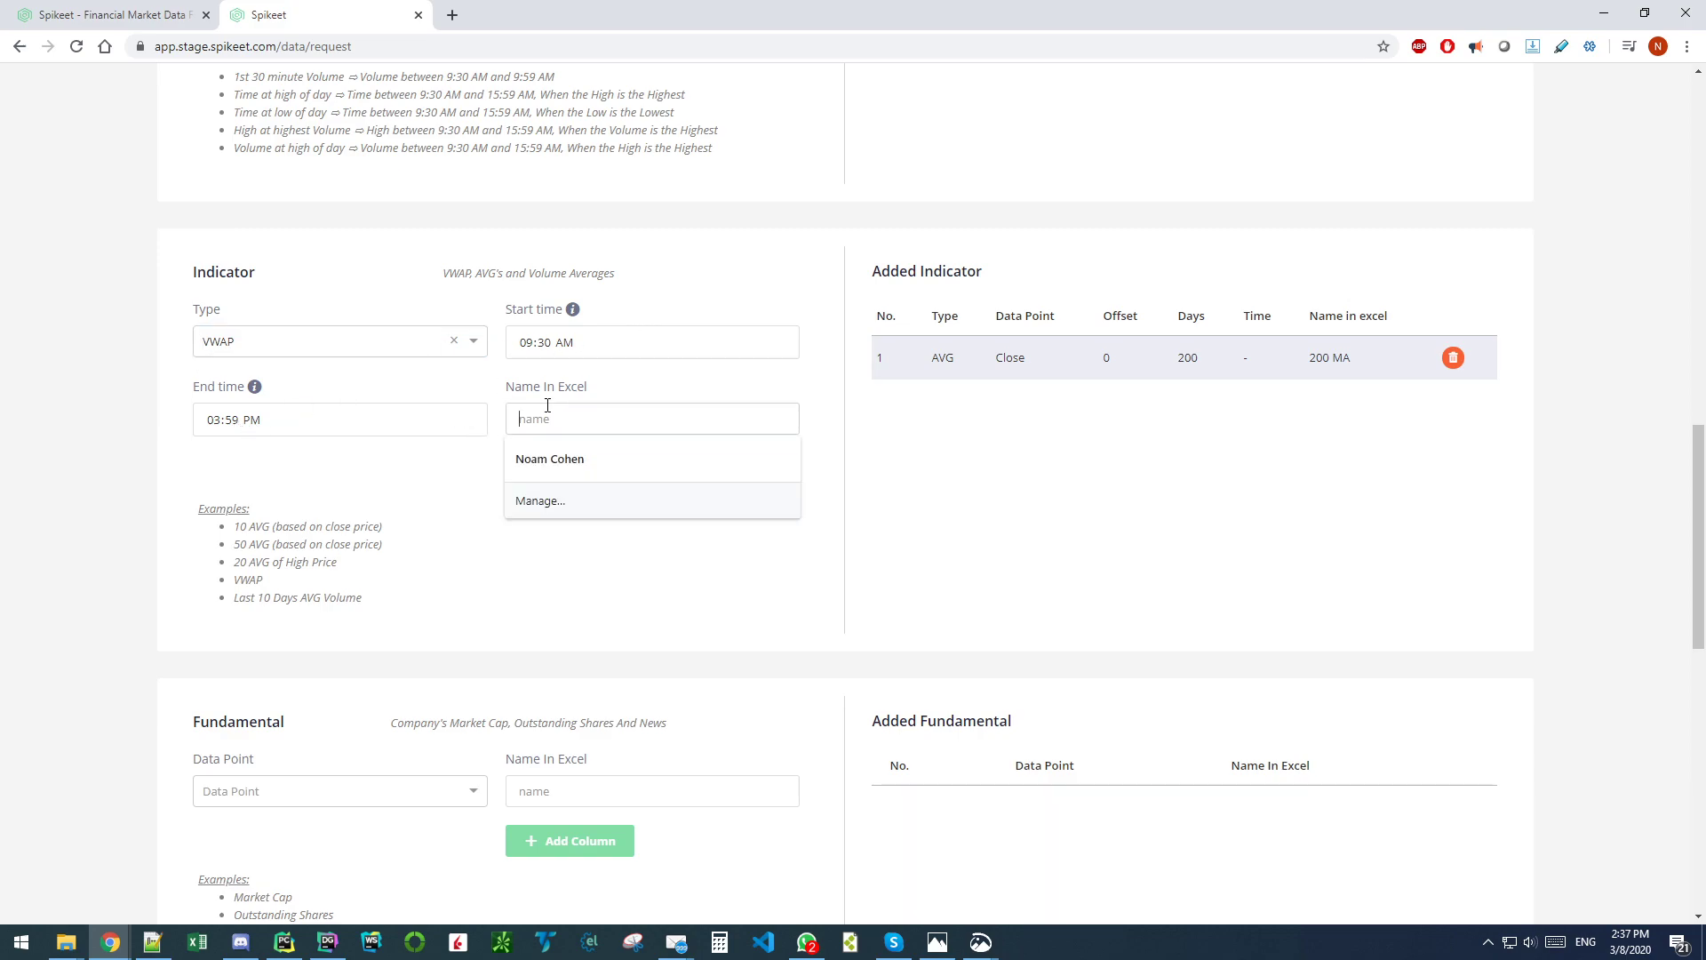
{"action": "type", "text": "VWAP"}
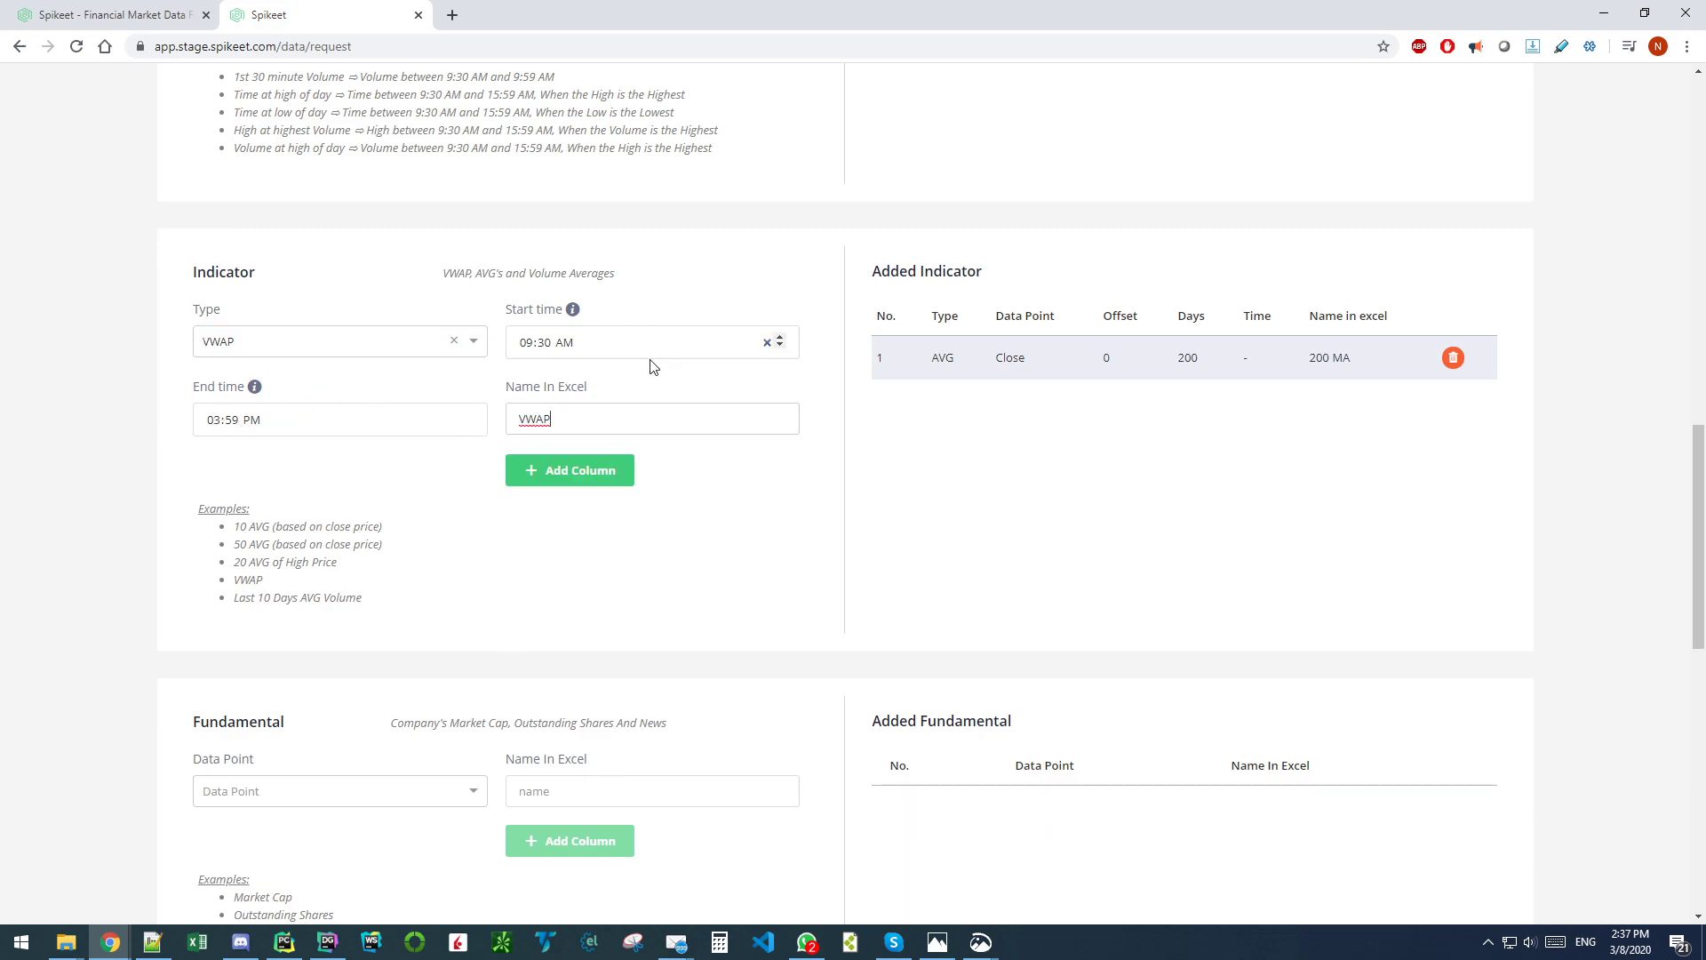
{"action": "left_click", "coordinate": [584, 460]}
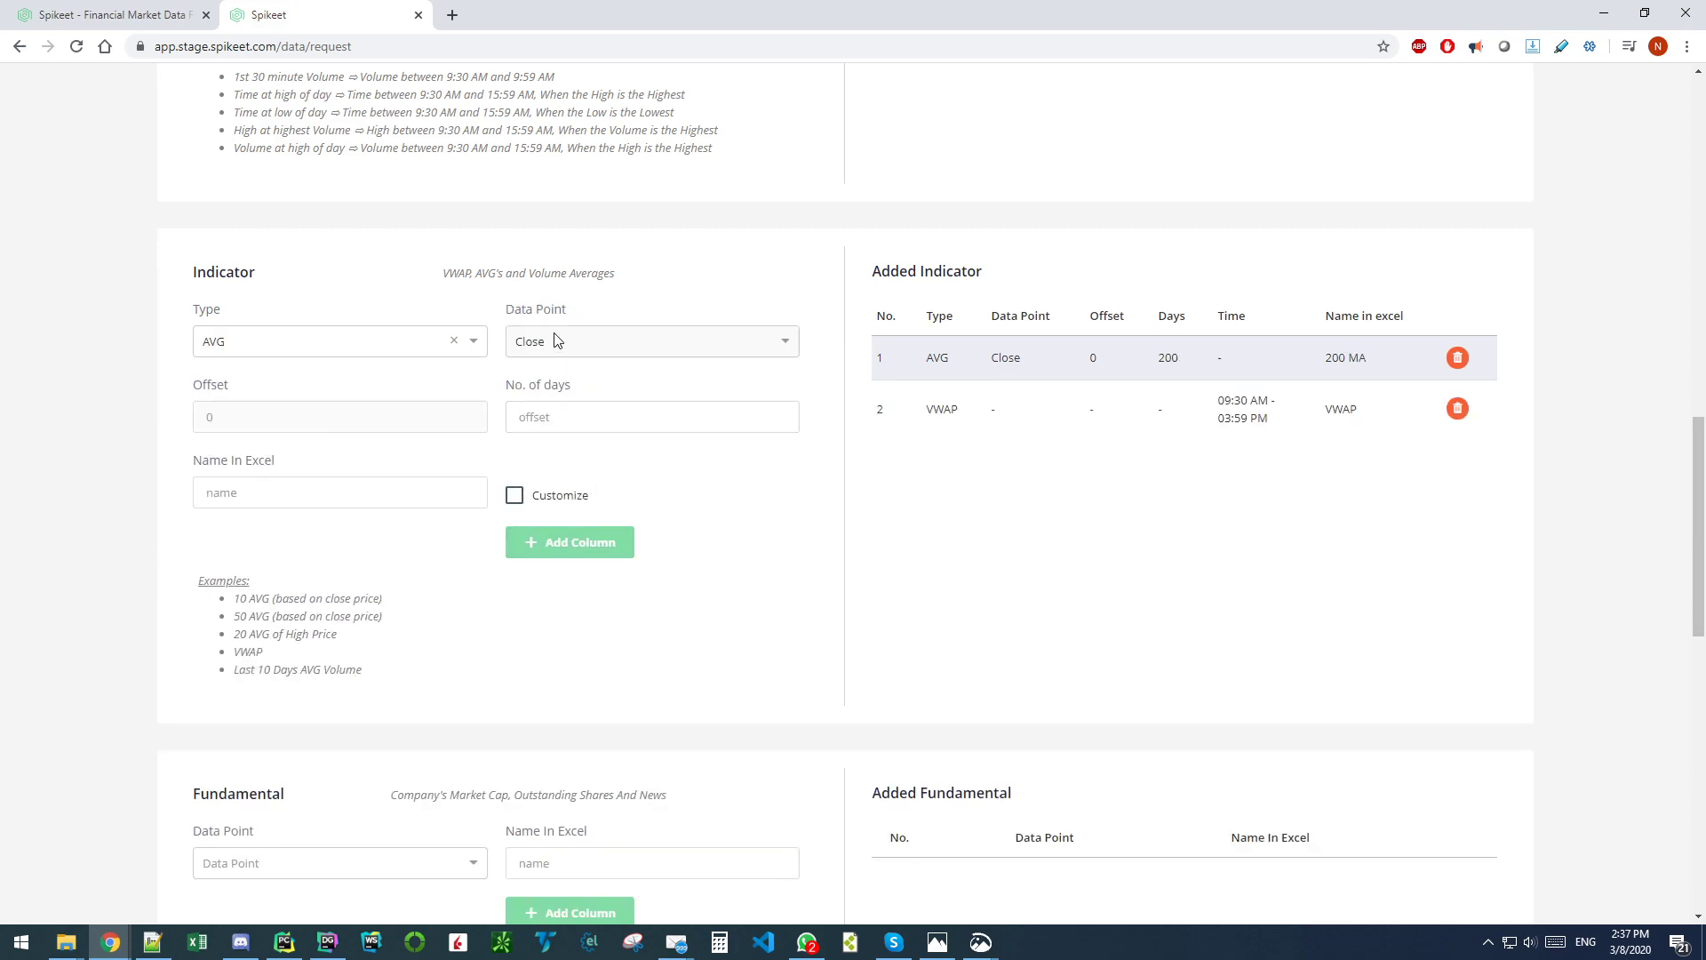
Step: Set the type of a new indicator column to MIN and look through the other indicator types
{"action": "left_click", "coordinate": [216, 346]}
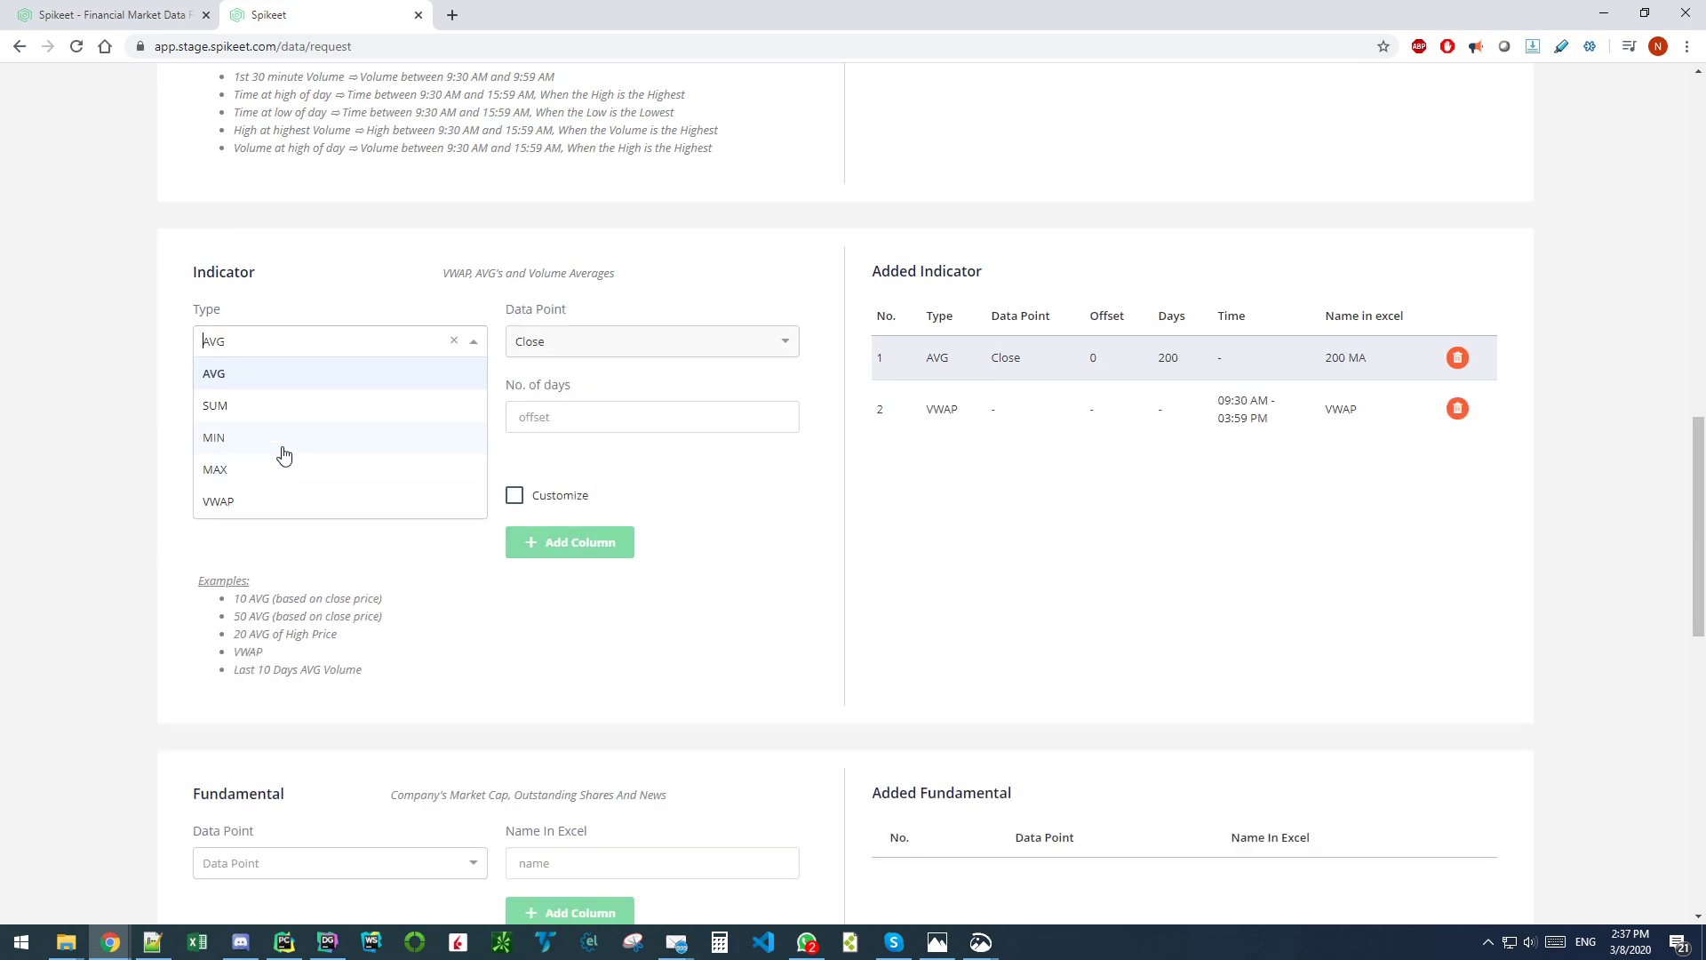
{"action": "left_click", "coordinate": [222, 445]}
{"action": "left_click", "coordinate": [578, 428]}
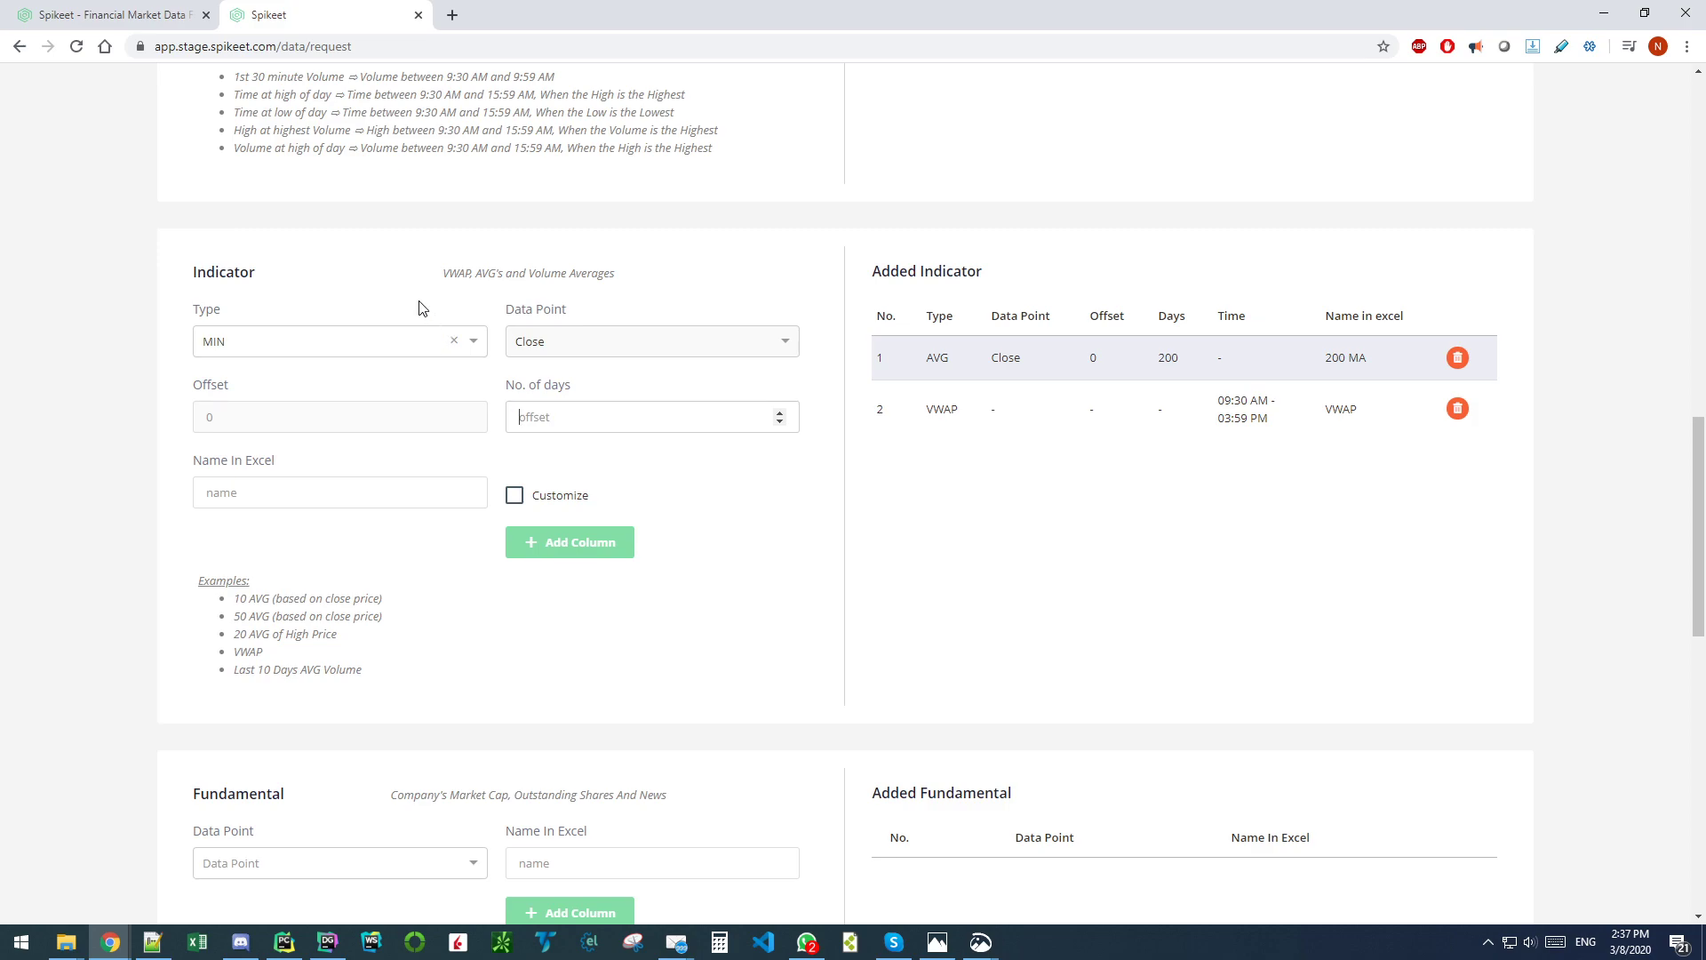
{"action": "left_click", "coordinate": [238, 353]}
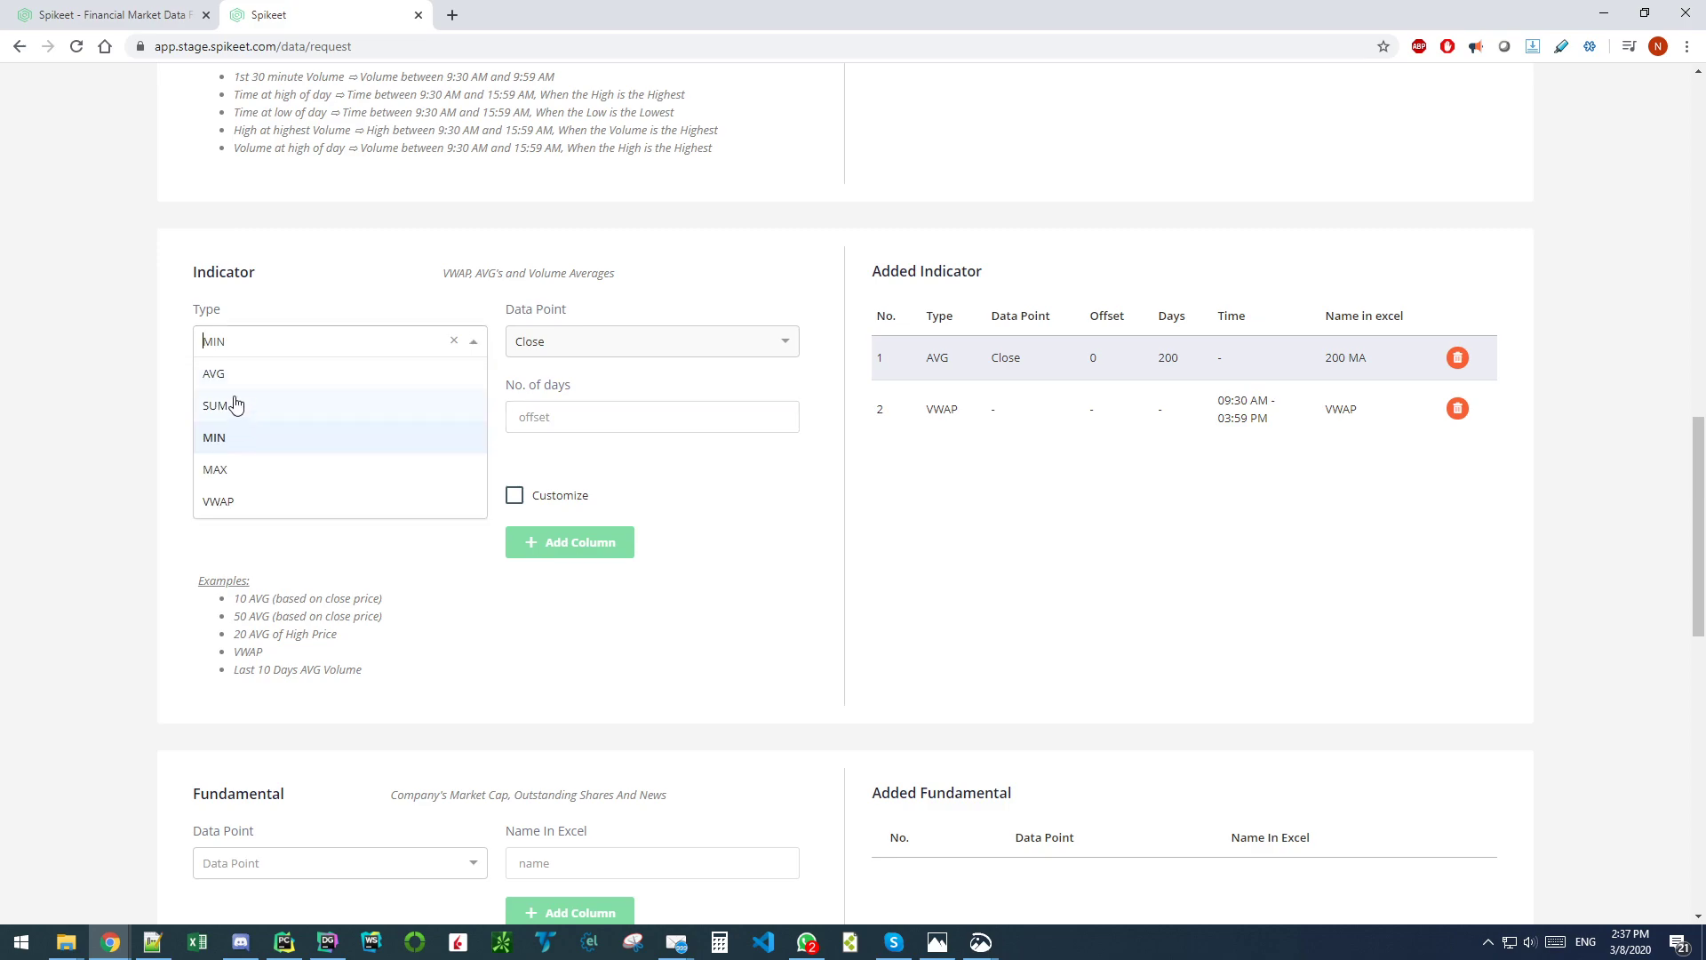
{"action": "left_click", "coordinate": [124, 455]}
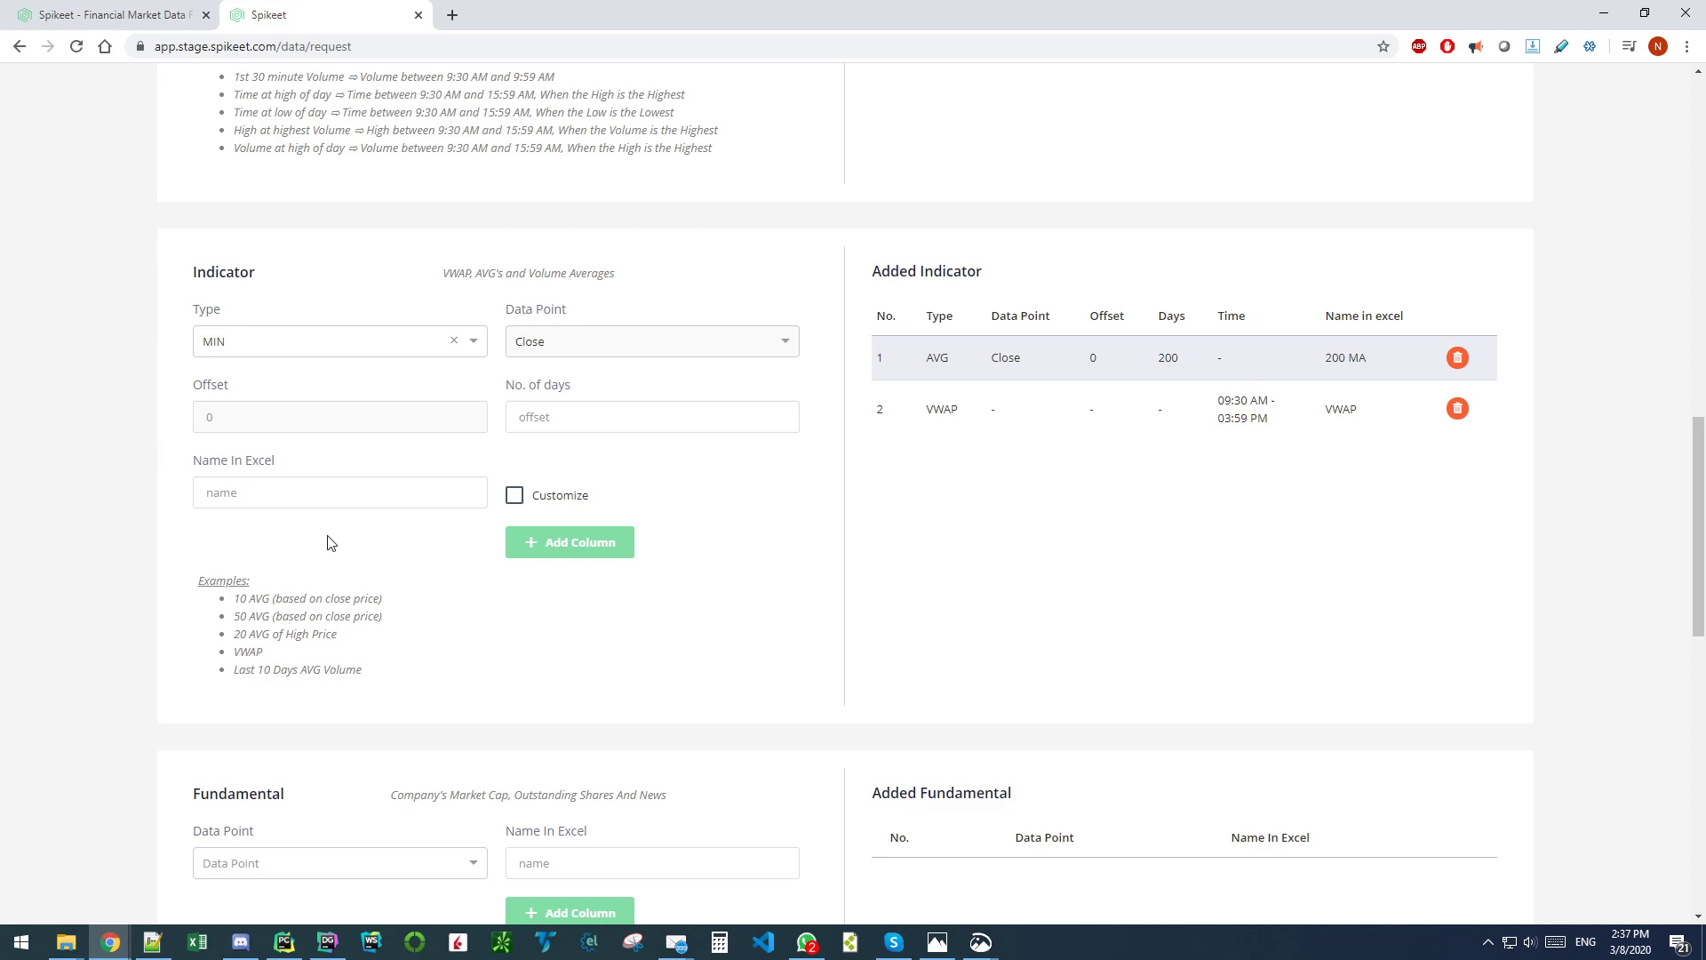
Step: Add a News column for day 0 to the fundamental list under the Excel name "News"
{"action": "scroll", "coordinate": [328, 540], "scroll_direction": "down", "scroll_amount": 5}
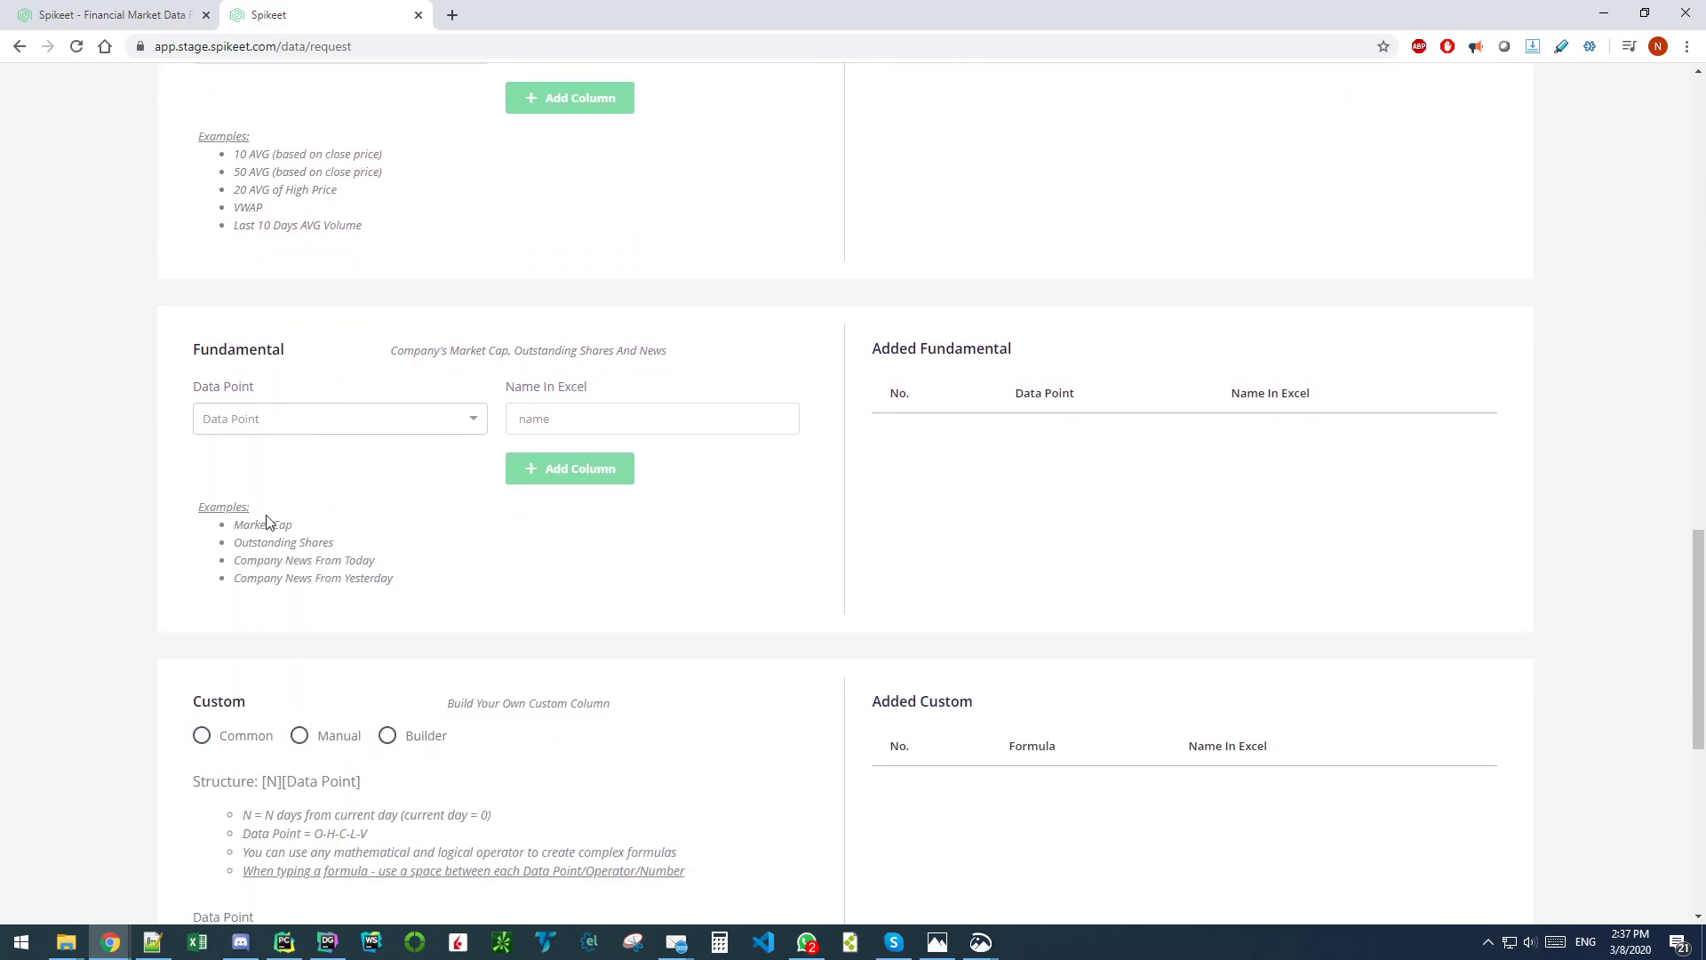
{"action": "scroll", "coordinate": [412, 488], "scroll_direction": "down", "scroll_amount": 1}
{"action": "left_click", "coordinate": [252, 340]}
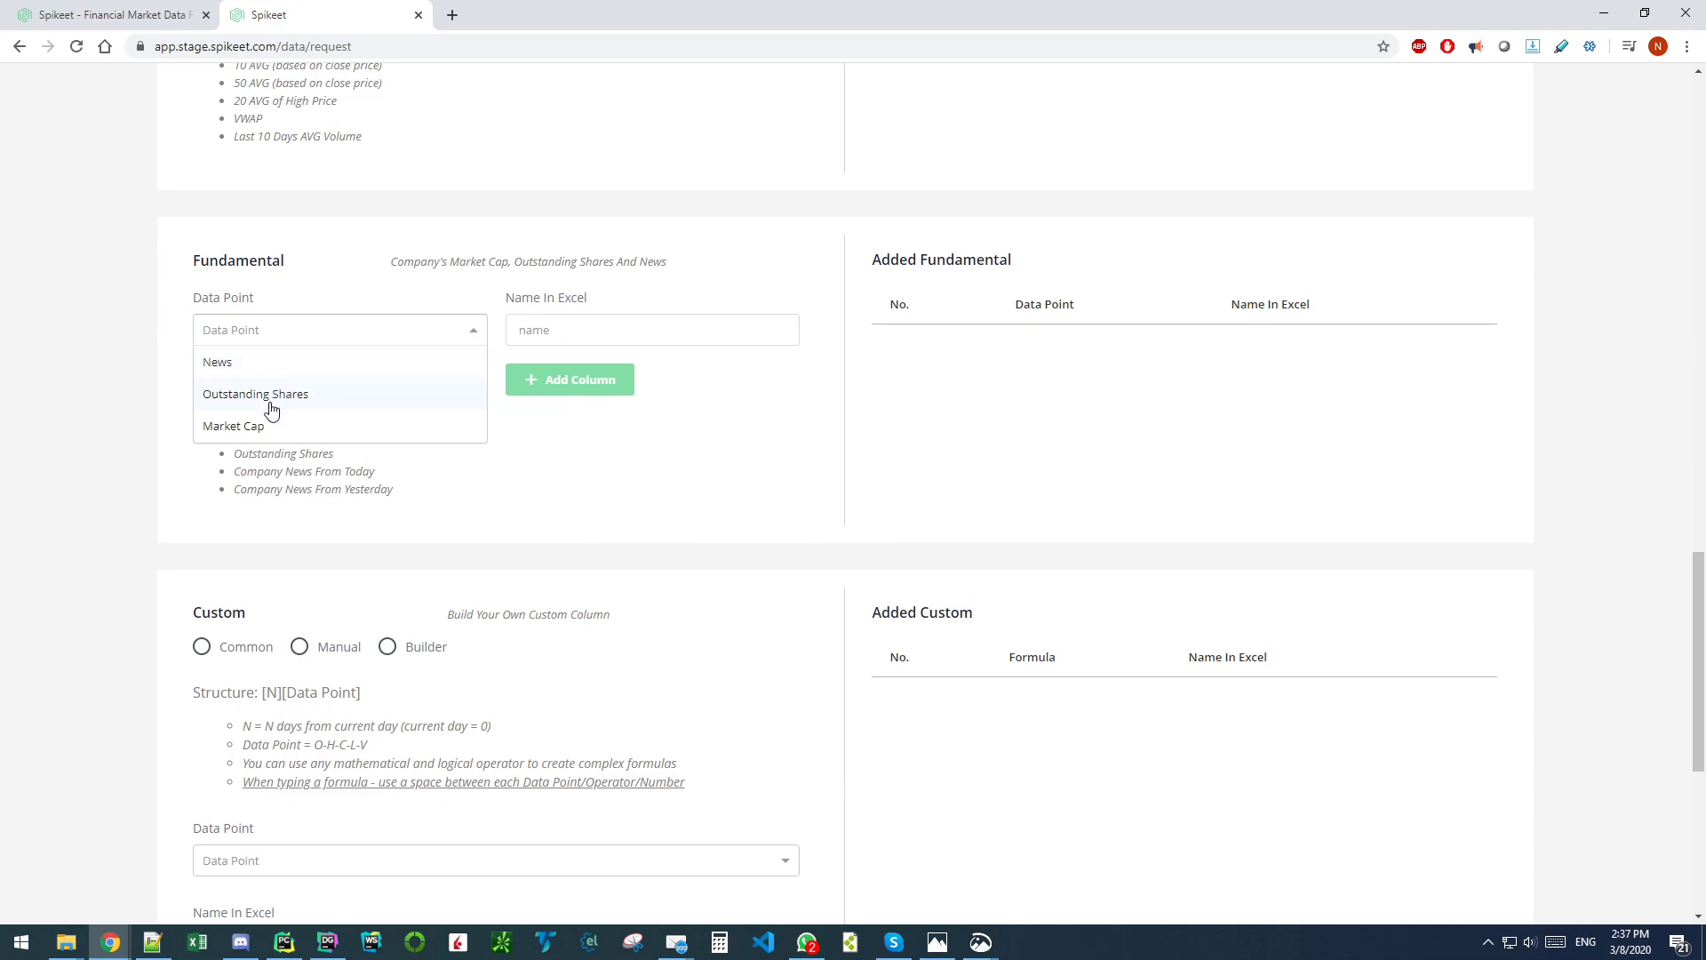
{"action": "left_click", "coordinate": [240, 363]}
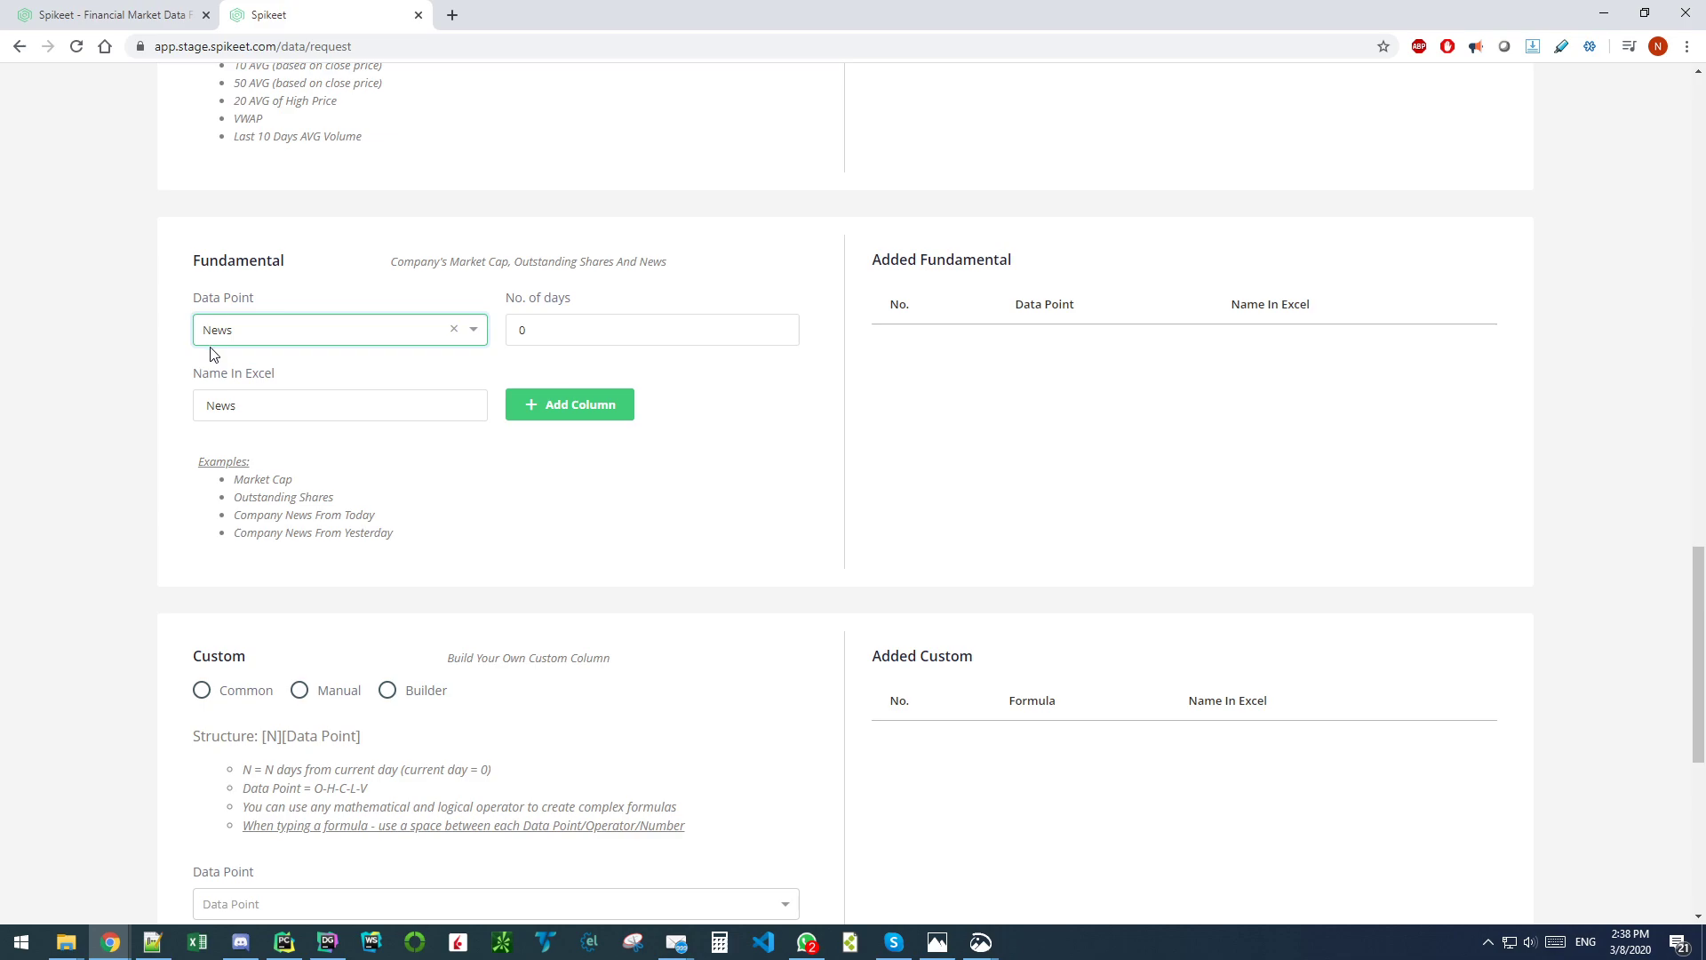
{"action": "double_click", "coordinate": [563, 328]}
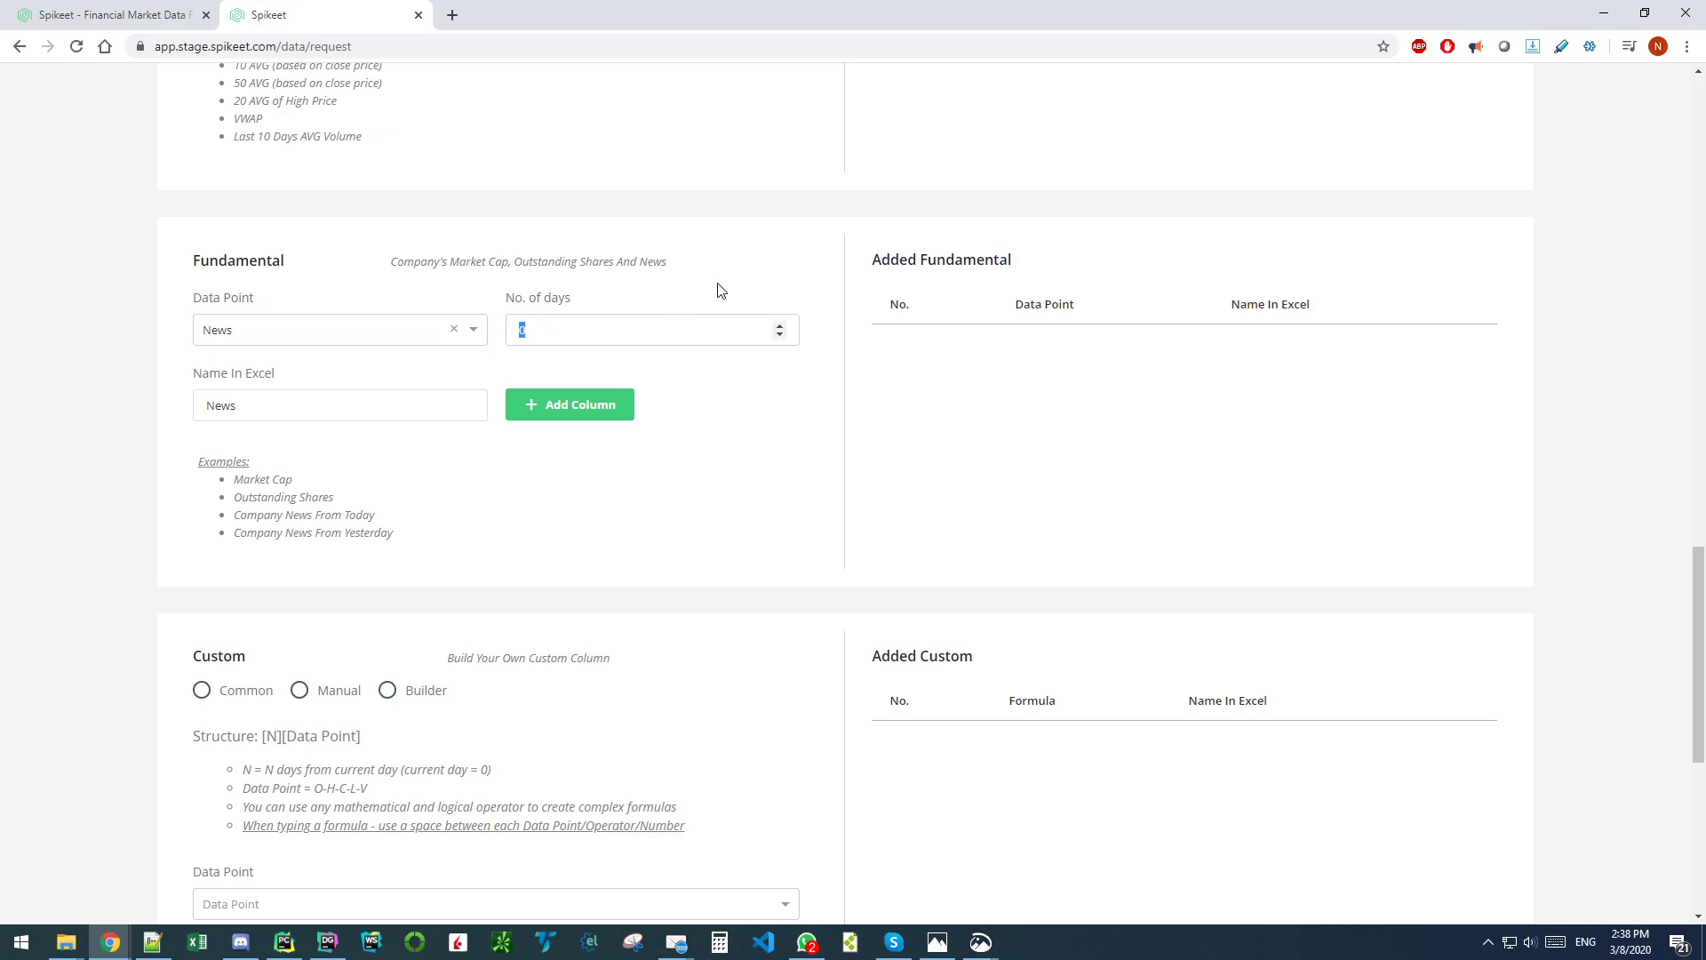
{"action": "left_click", "coordinate": [544, 405]}
Step: Add a second fundamental News column with -1 as the number of days and the Excel name "News YDAY"
{"action": "left_click", "coordinate": [253, 322]}
{"action": "left_click", "coordinate": [233, 364]}
{"action": "key", "text": "Tab"}
{"action": "type", "text": "-1"}
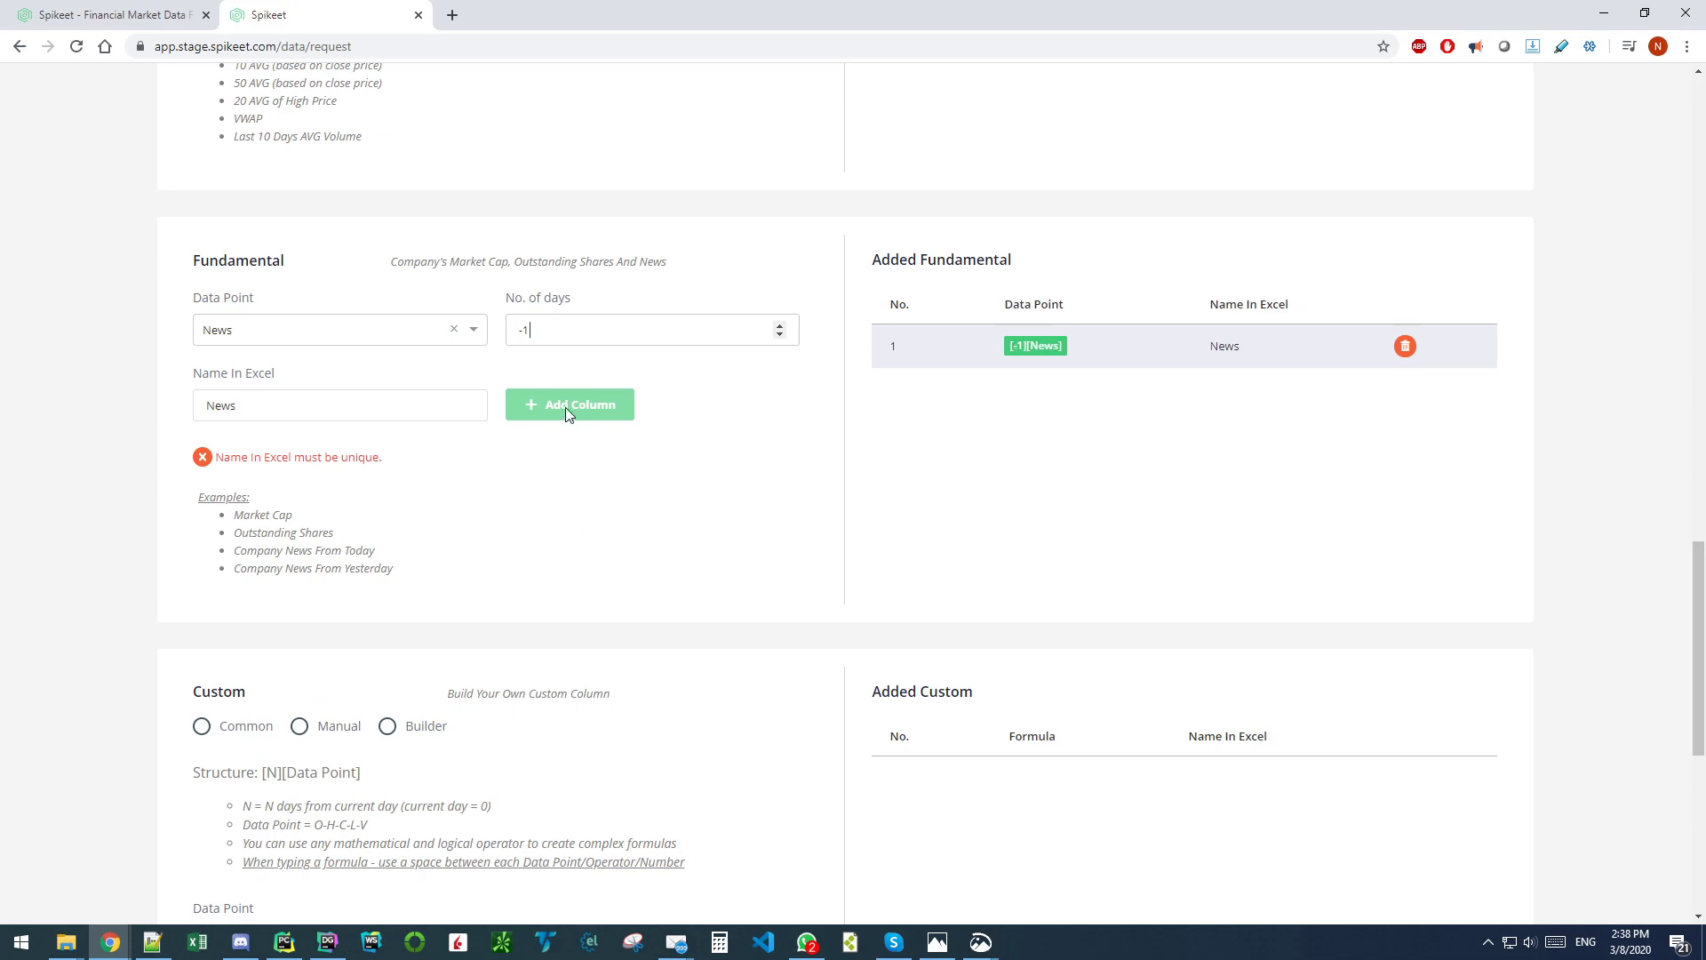
{"action": "left_click", "coordinate": [350, 402]}
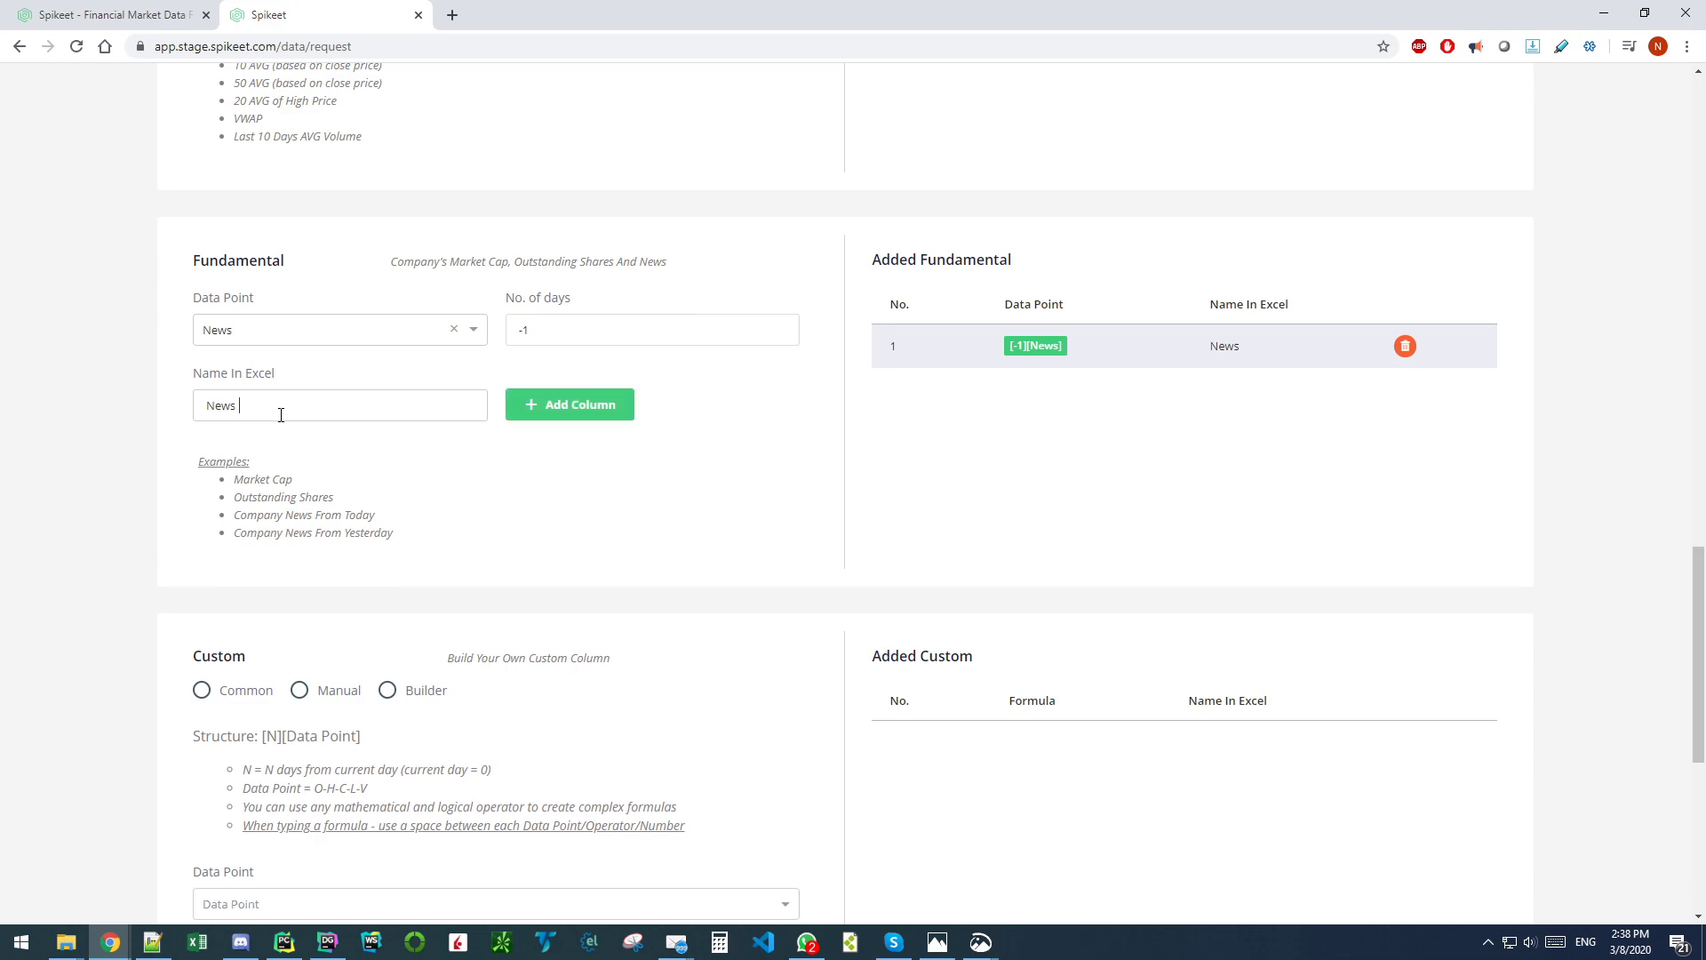
{"action": "left_click", "coordinate": [534, 411]}
Step: Add a fundamental News column with 3 as the number of days, named "News 3 DAYS FUTURE"
{"action": "left_click", "coordinate": [355, 338]}
{"action": "left_click", "coordinate": [353, 359]}
{"action": "left_click_drag", "start_coordinate": [536, 329], "coordinate": [497, 328]}
{"action": "type", "text": "3 DAYS FUTURE"}
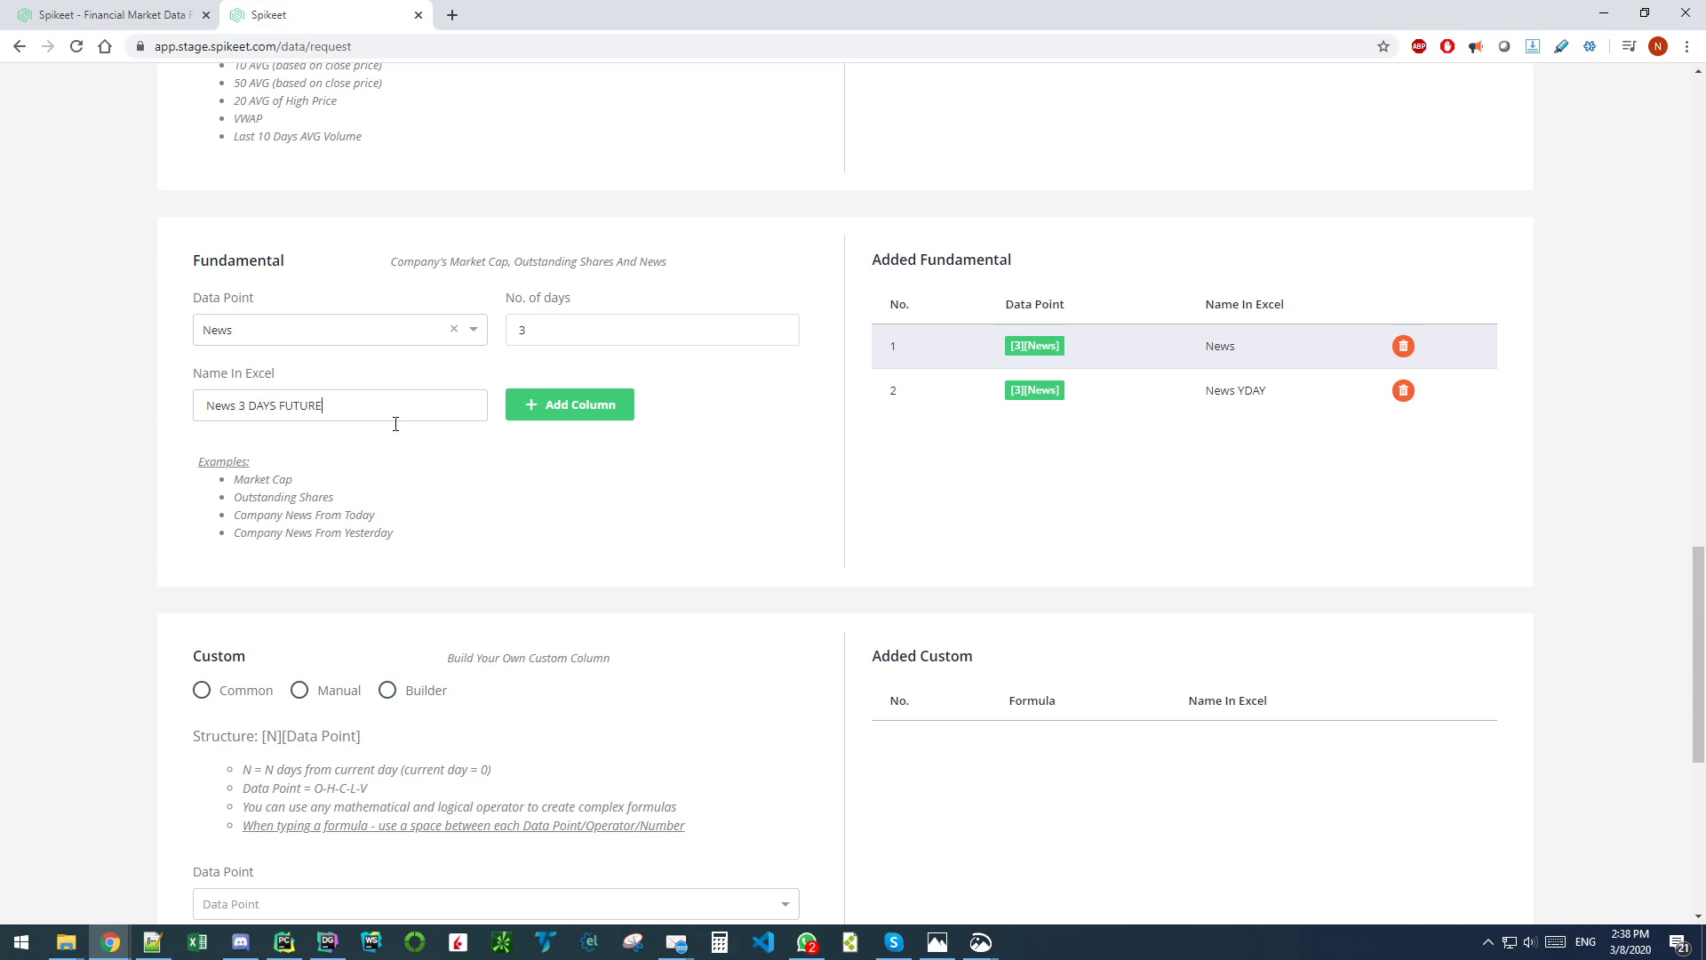
{"action": "left_click", "coordinate": [542, 413]}
Step: Add Market Cap and Outstanding Shares columns to the fundamental list with their default Excel names
{"action": "scroll", "coordinate": [631, 480], "scroll_direction": "down", "scroll_amount": 2}
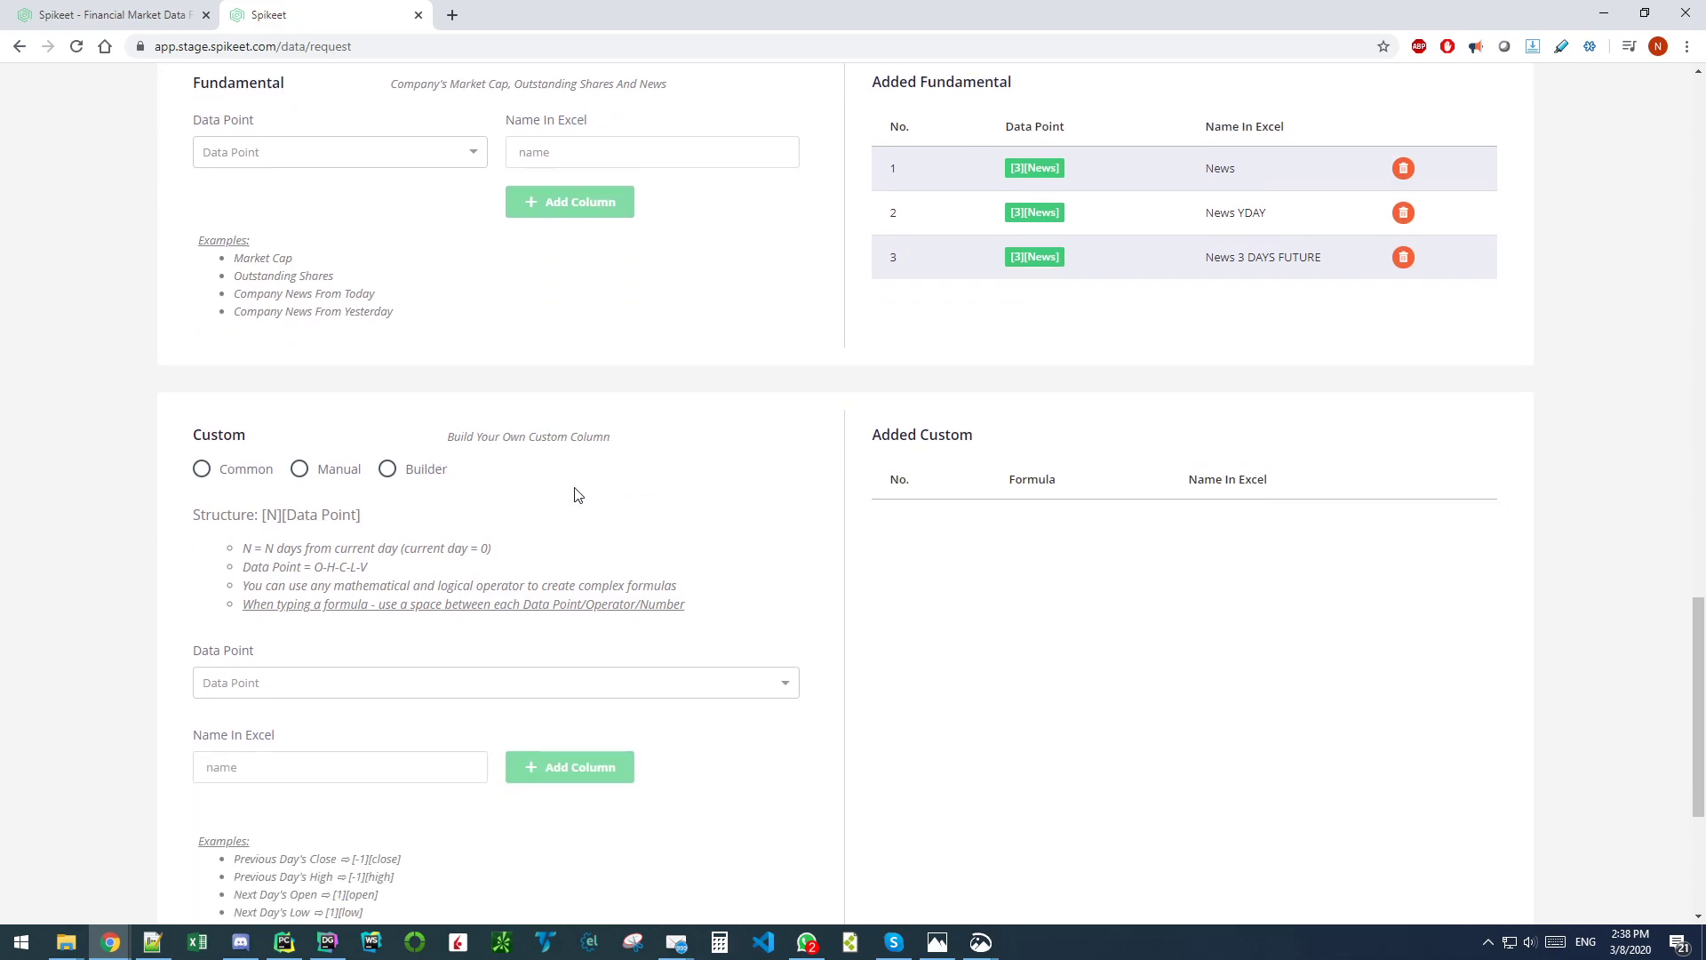
{"action": "scroll", "coordinate": [590, 480], "scroll_direction": "up", "scroll_amount": 2}
{"action": "left_click", "coordinate": [266, 330]}
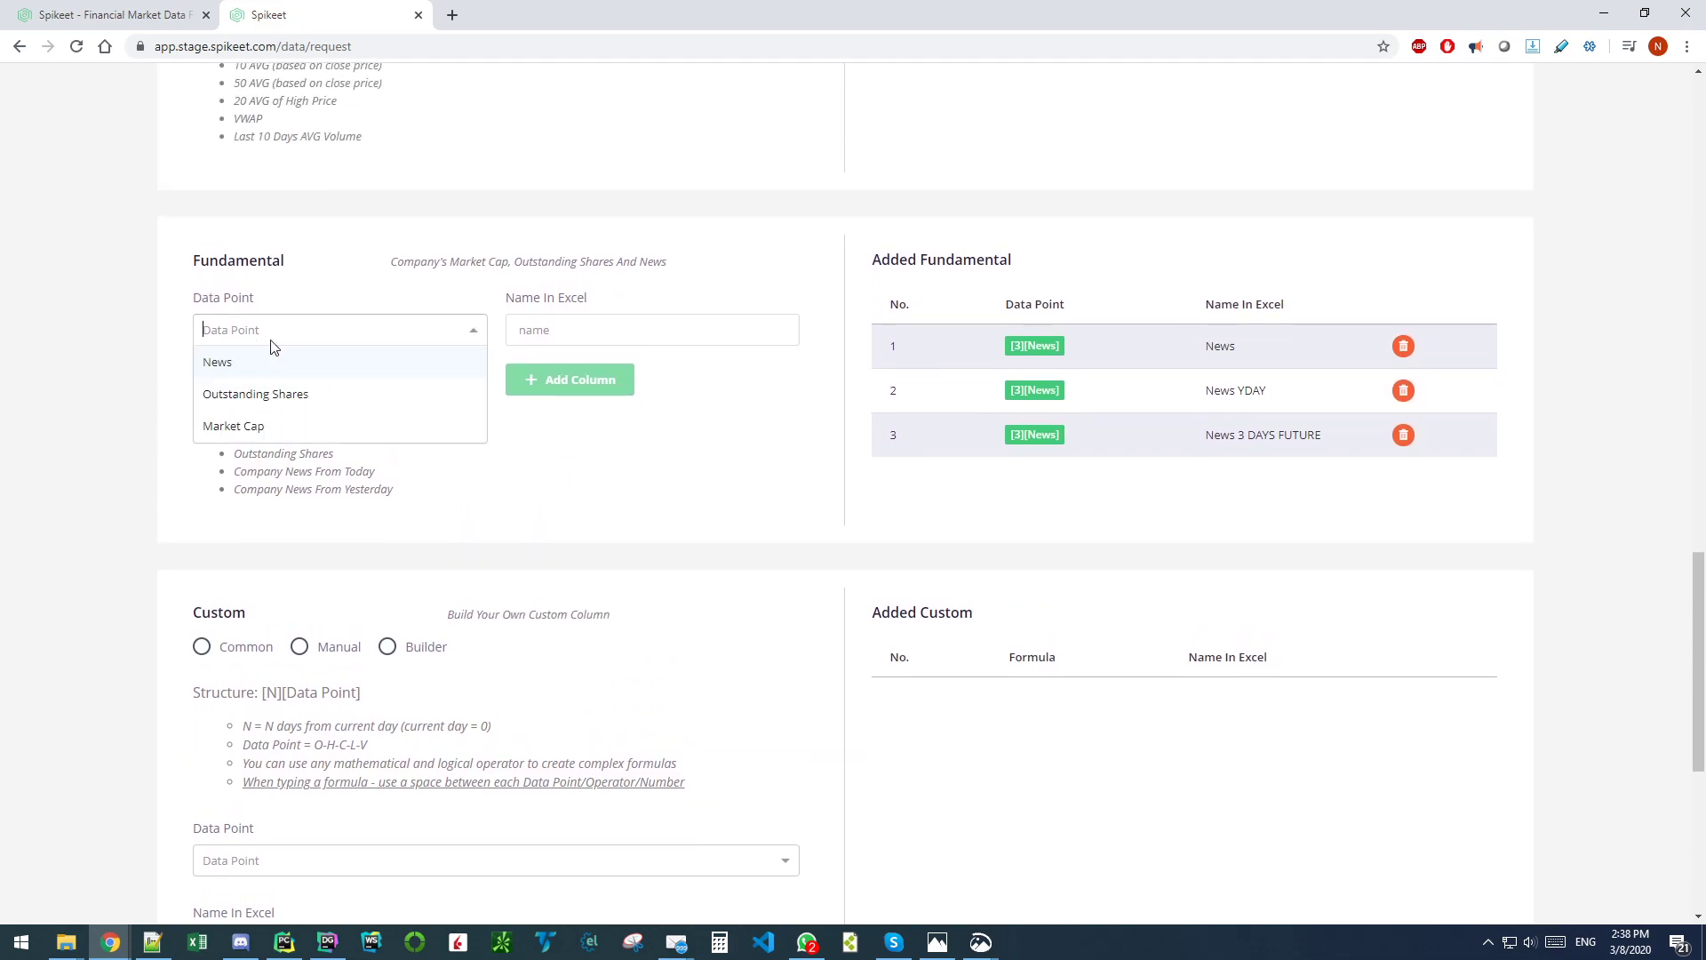
{"action": "left_click", "coordinate": [253, 423]}
{"action": "left_click", "coordinate": [604, 379]}
{"action": "left_click", "coordinate": [316, 338]}
{"action": "left_click", "coordinate": [294, 397]}
{"action": "left_click", "coordinate": [535, 382]}
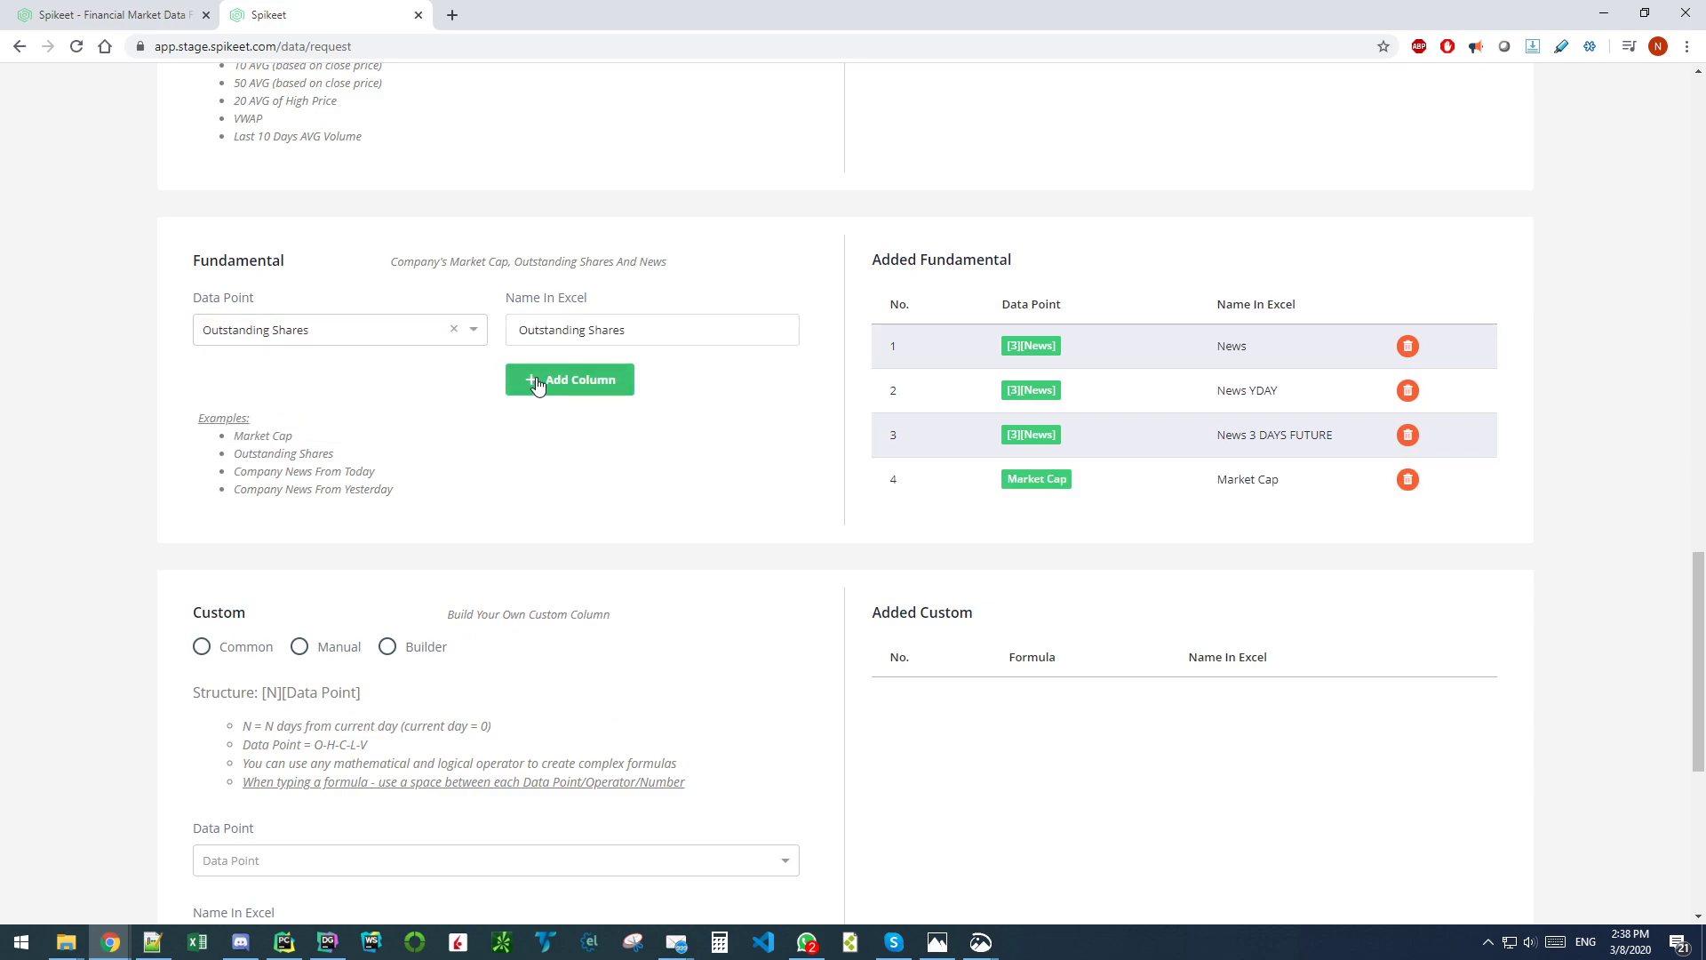
Step: Look over the Custom column section with its formula rules and examples, and the rest of the columns page
{"action": "scroll", "coordinate": [651, 545], "scroll_direction": "down", "scroll_amount": 6}
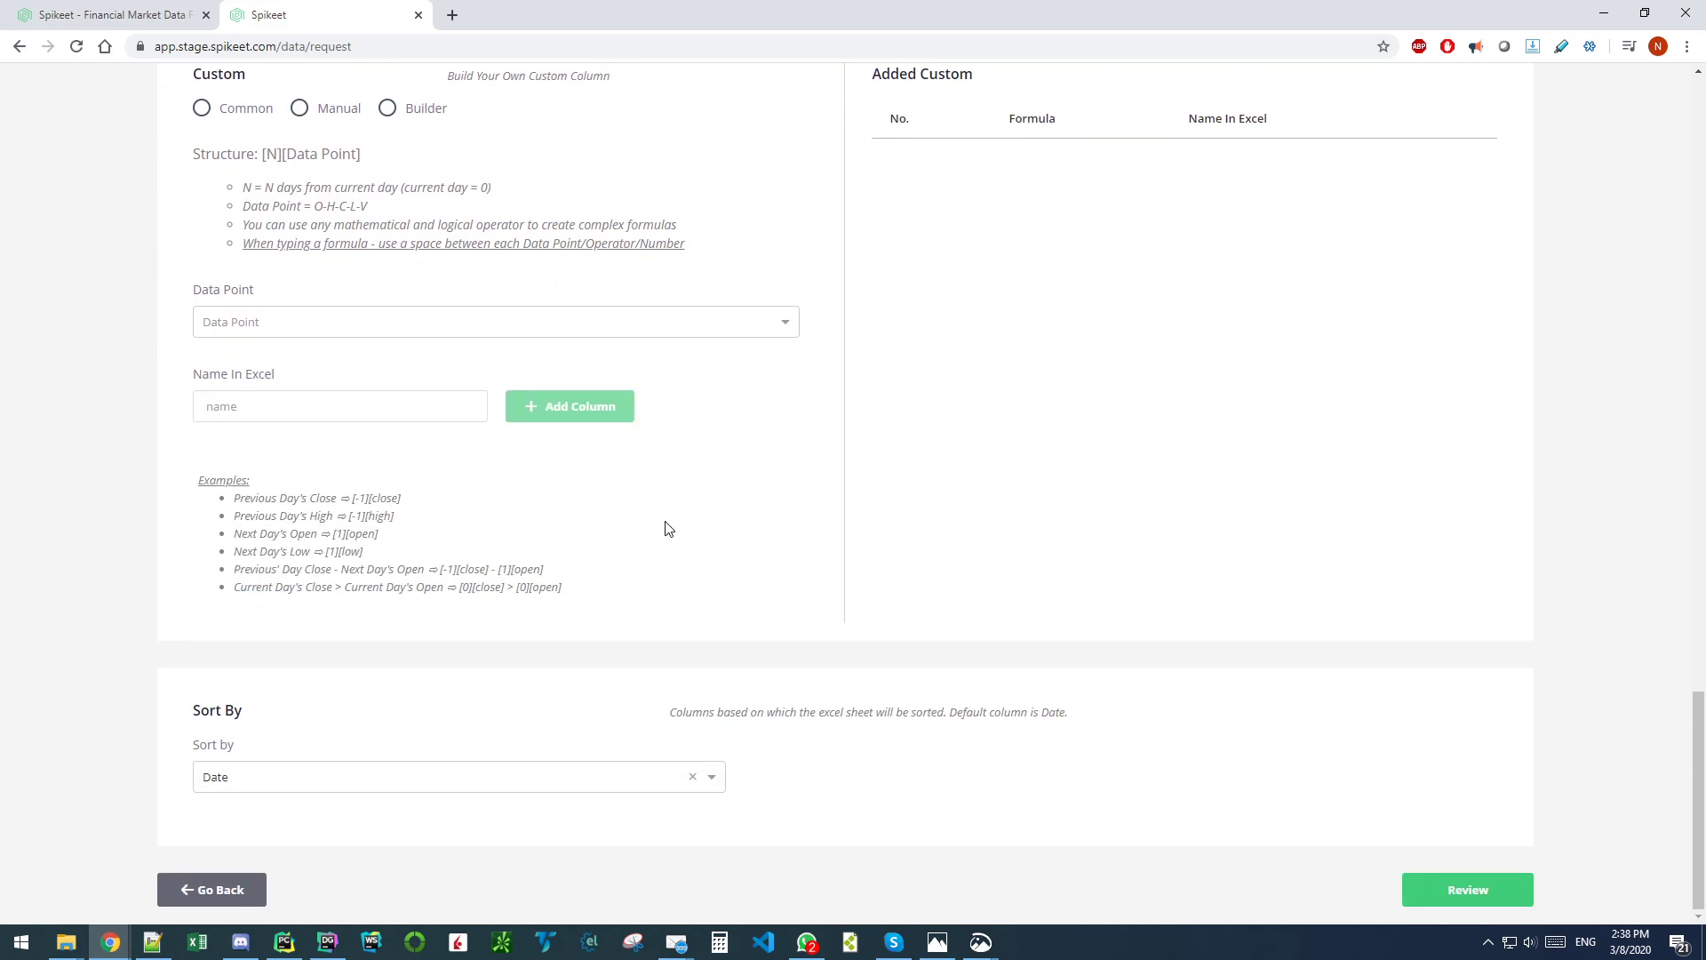
{"action": "scroll", "coordinate": [672, 528], "scroll_direction": "up", "scroll_amount": 3}
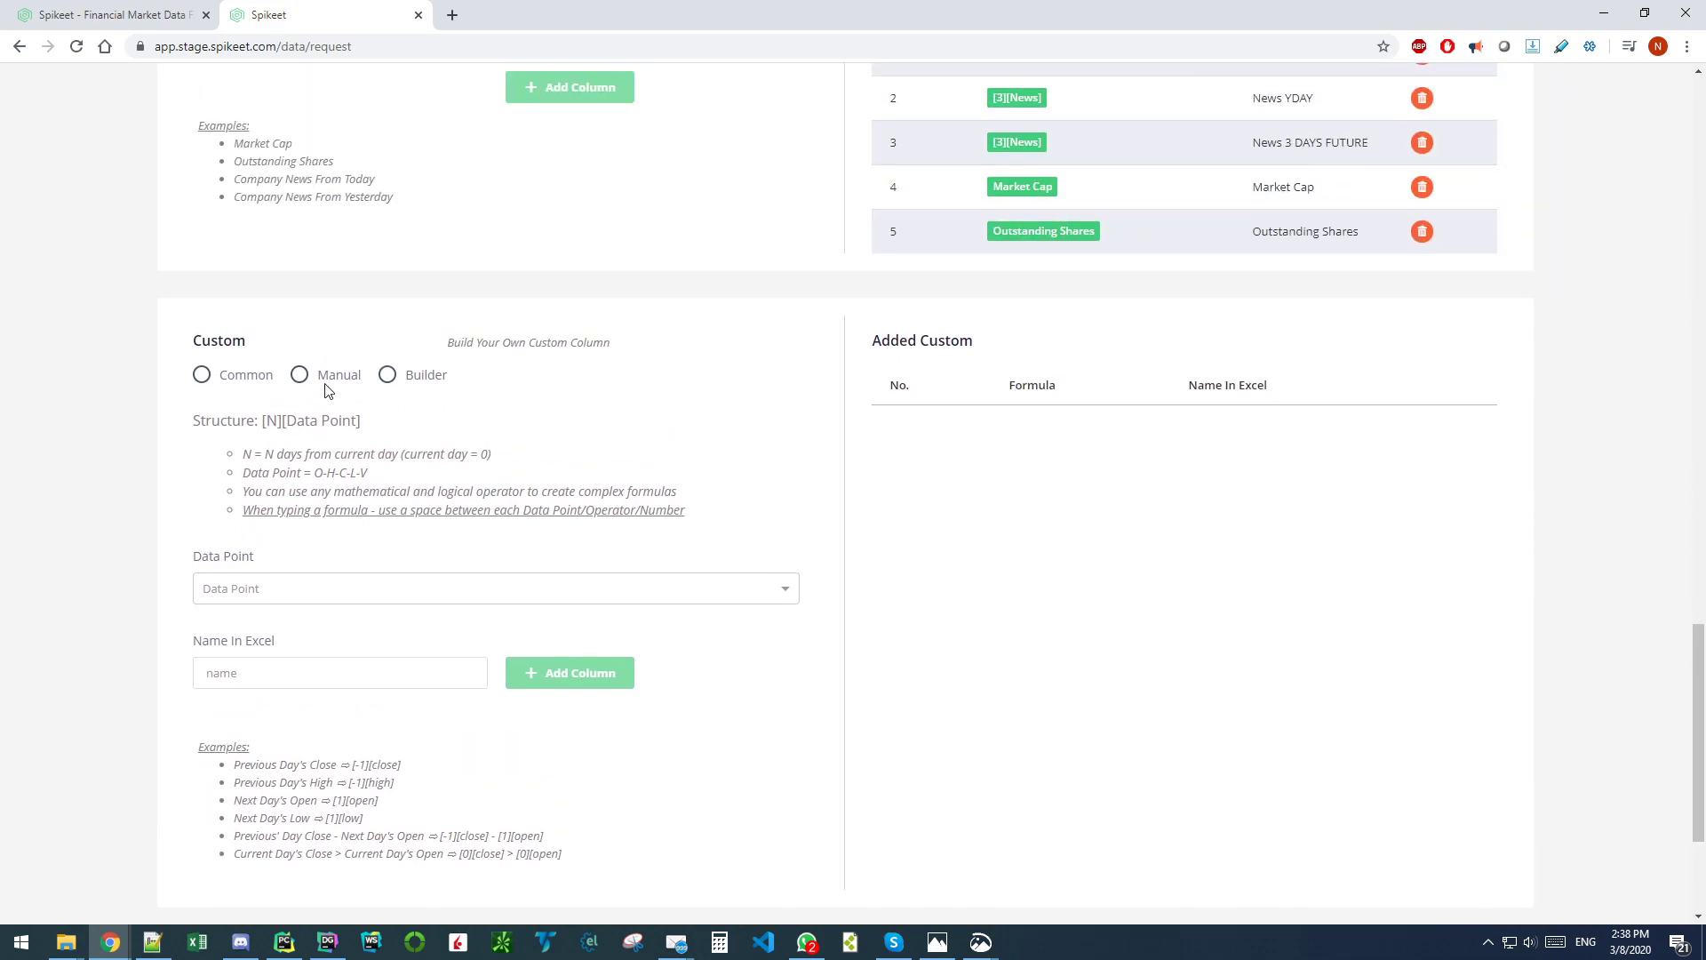
{"action": "scroll", "coordinate": [394, 496], "scroll_direction": "down", "scroll_amount": 1}
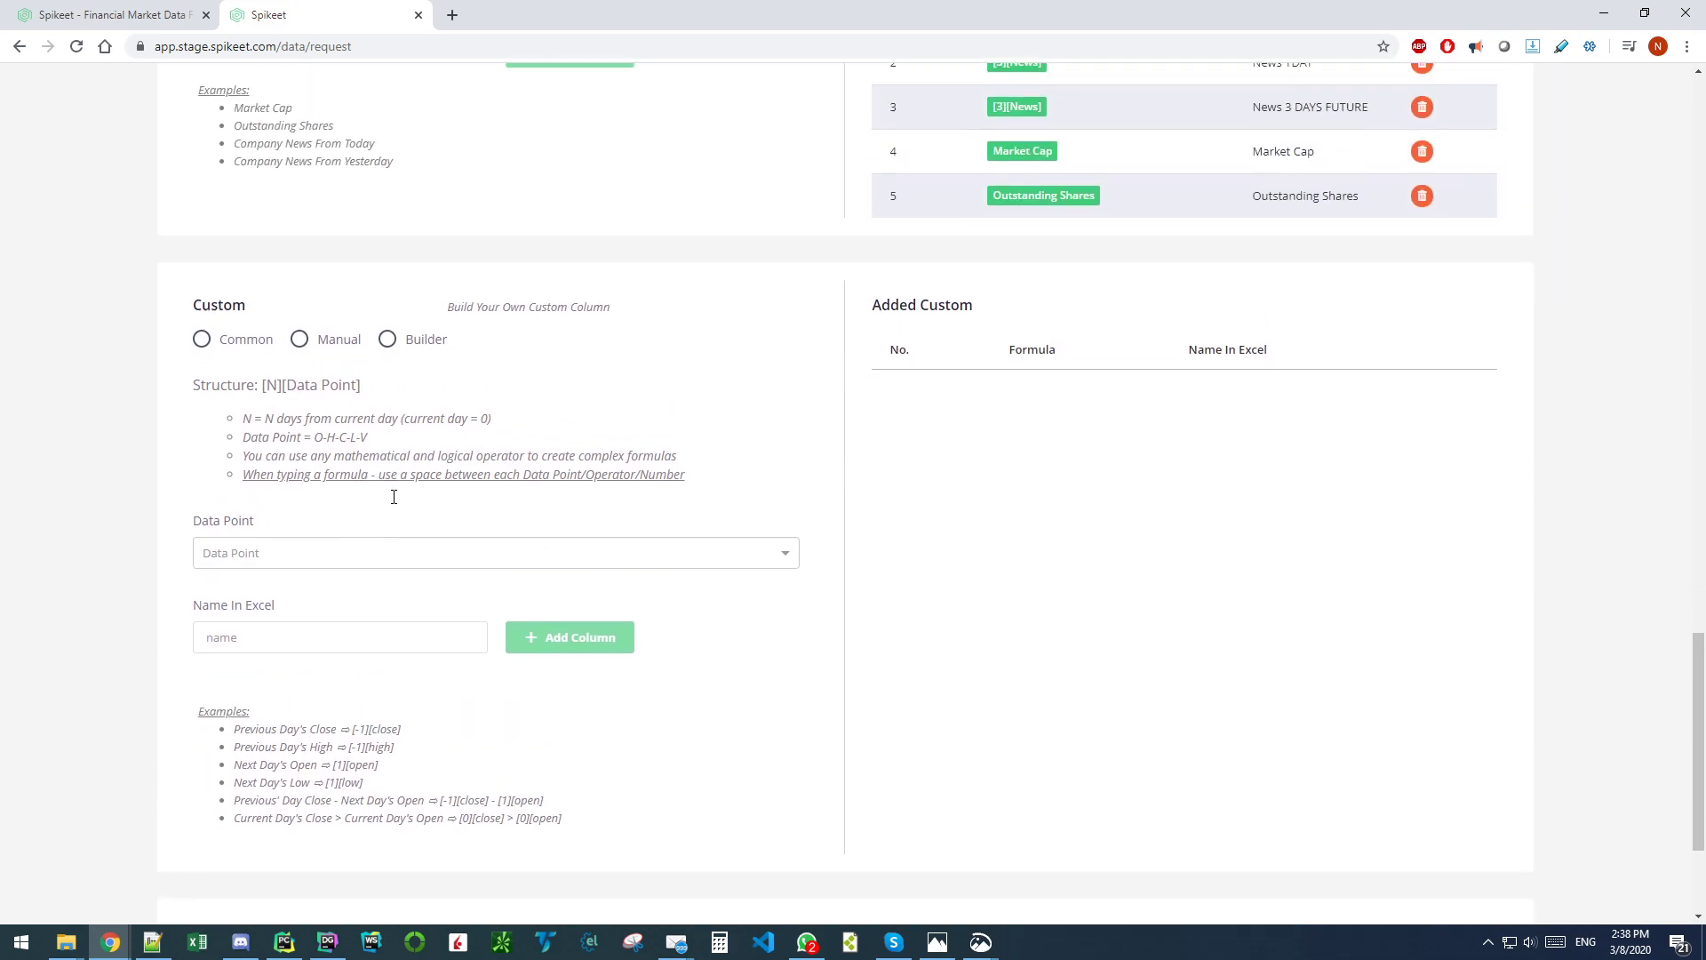
{"action": "scroll", "coordinate": [393, 496], "scroll_direction": "down", "scroll_amount": 3}
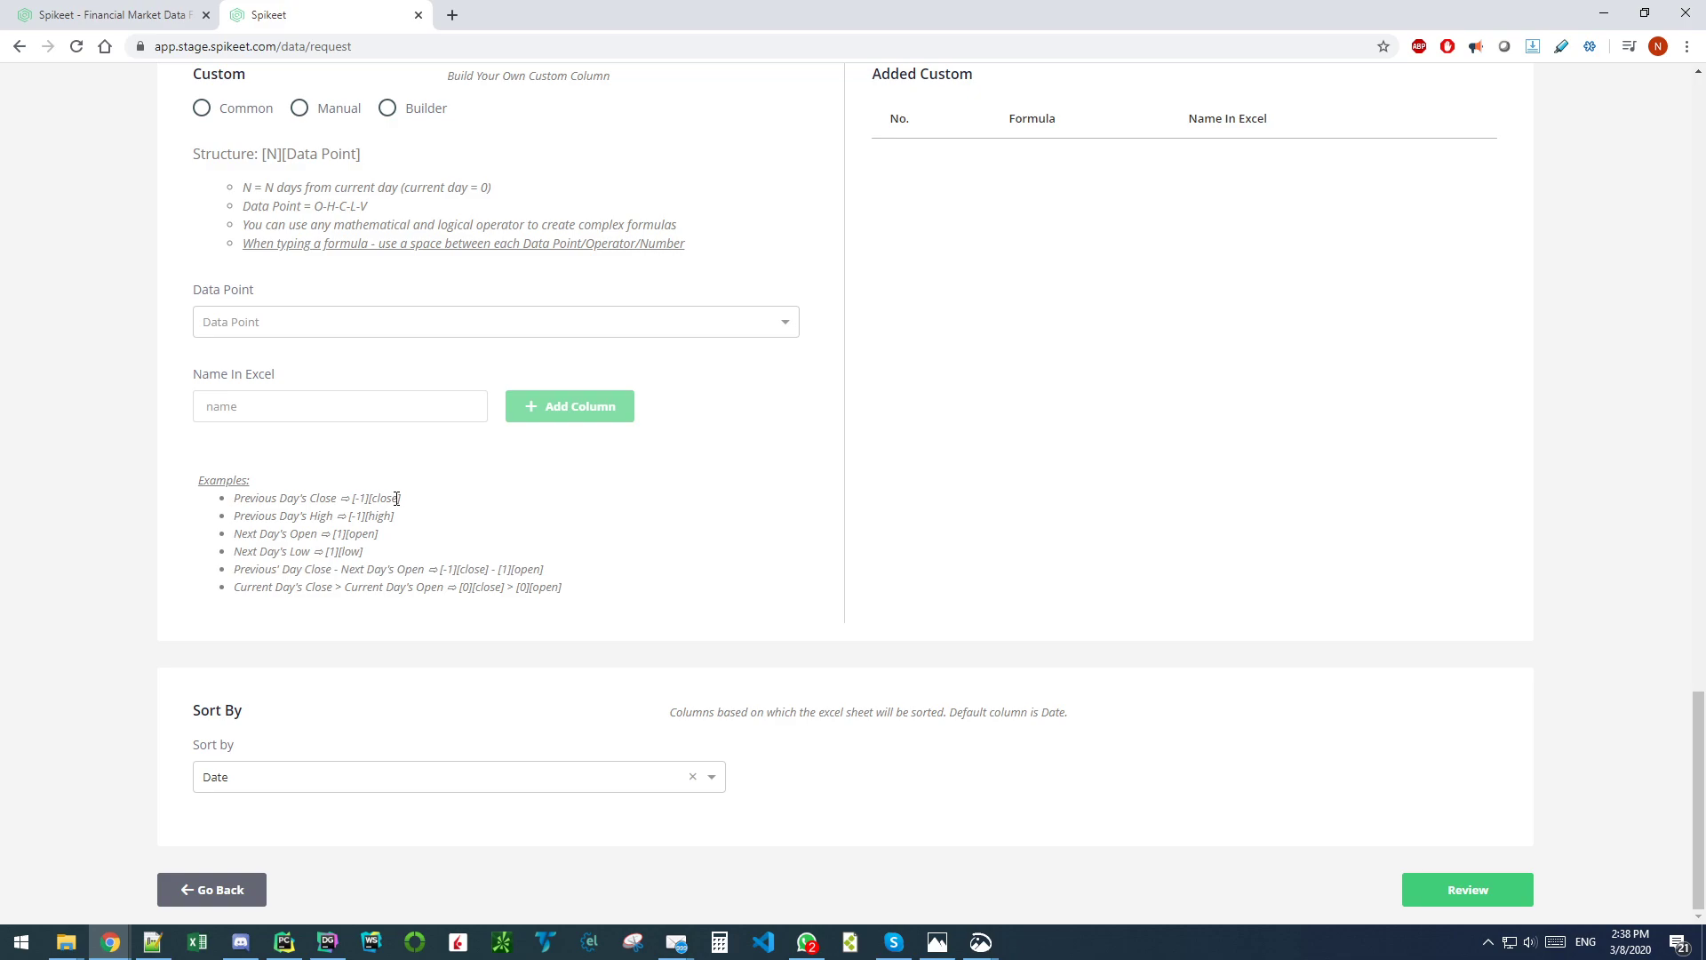
{"action": "scroll", "coordinate": [396, 499], "scroll_direction": "up", "scroll_amount": 1}
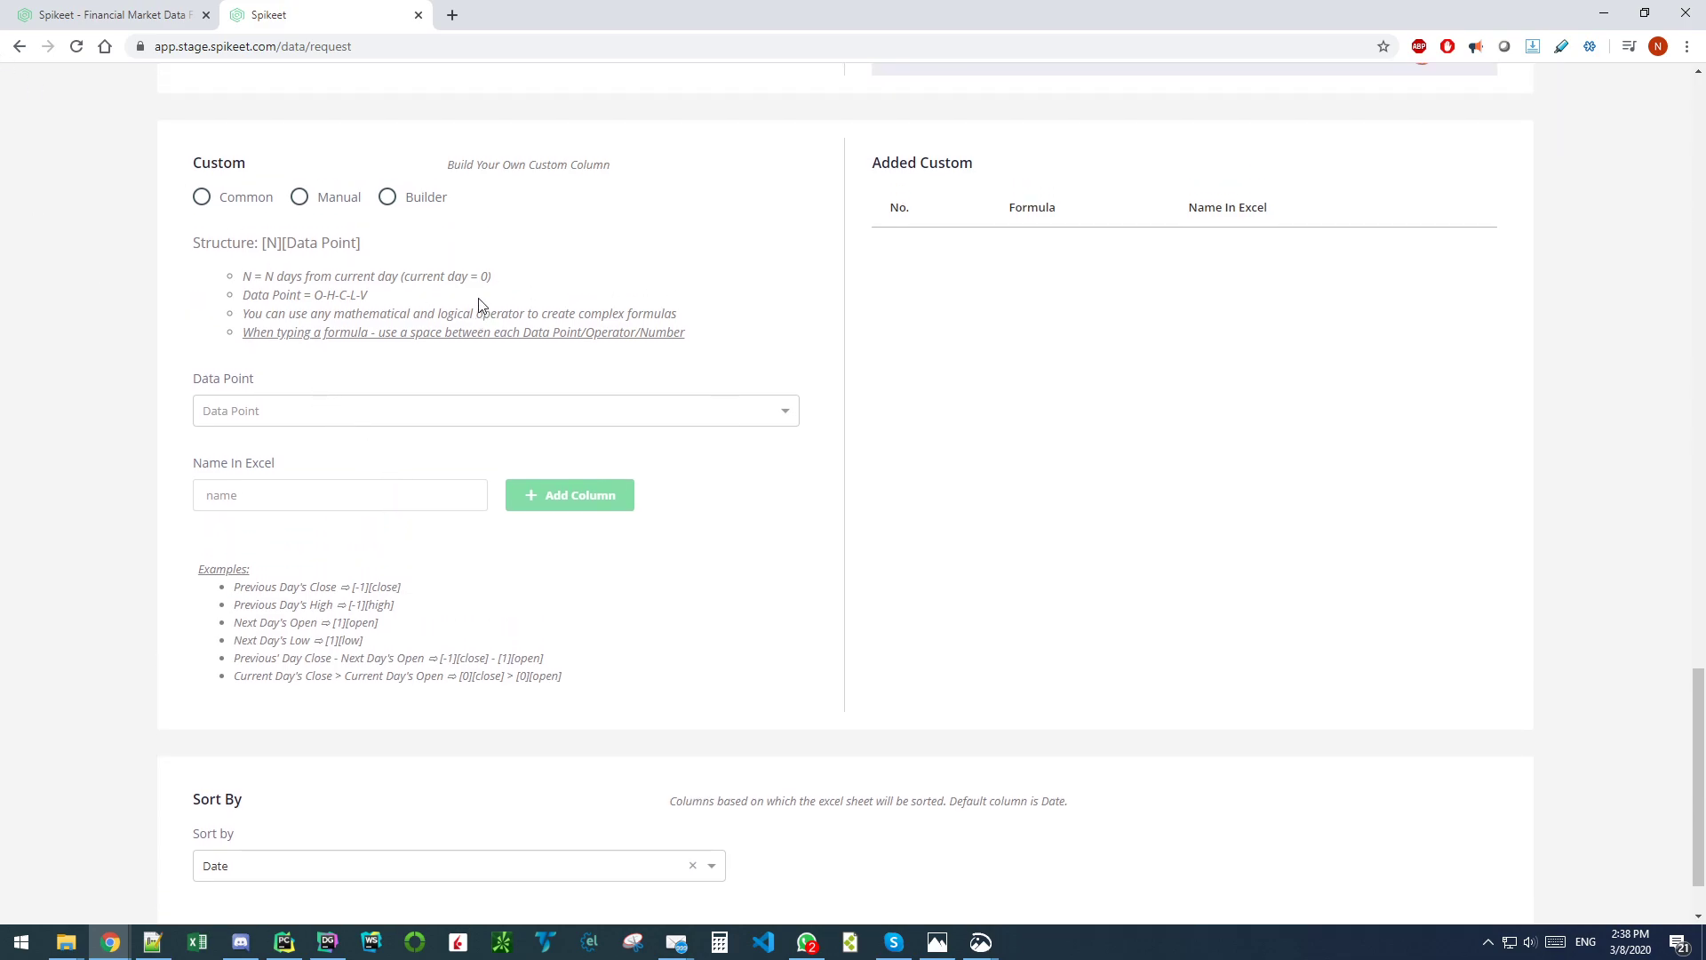
{"action": "left_click_drag", "start_coordinate": [1688, 674], "coordinate": [1688, 85]}
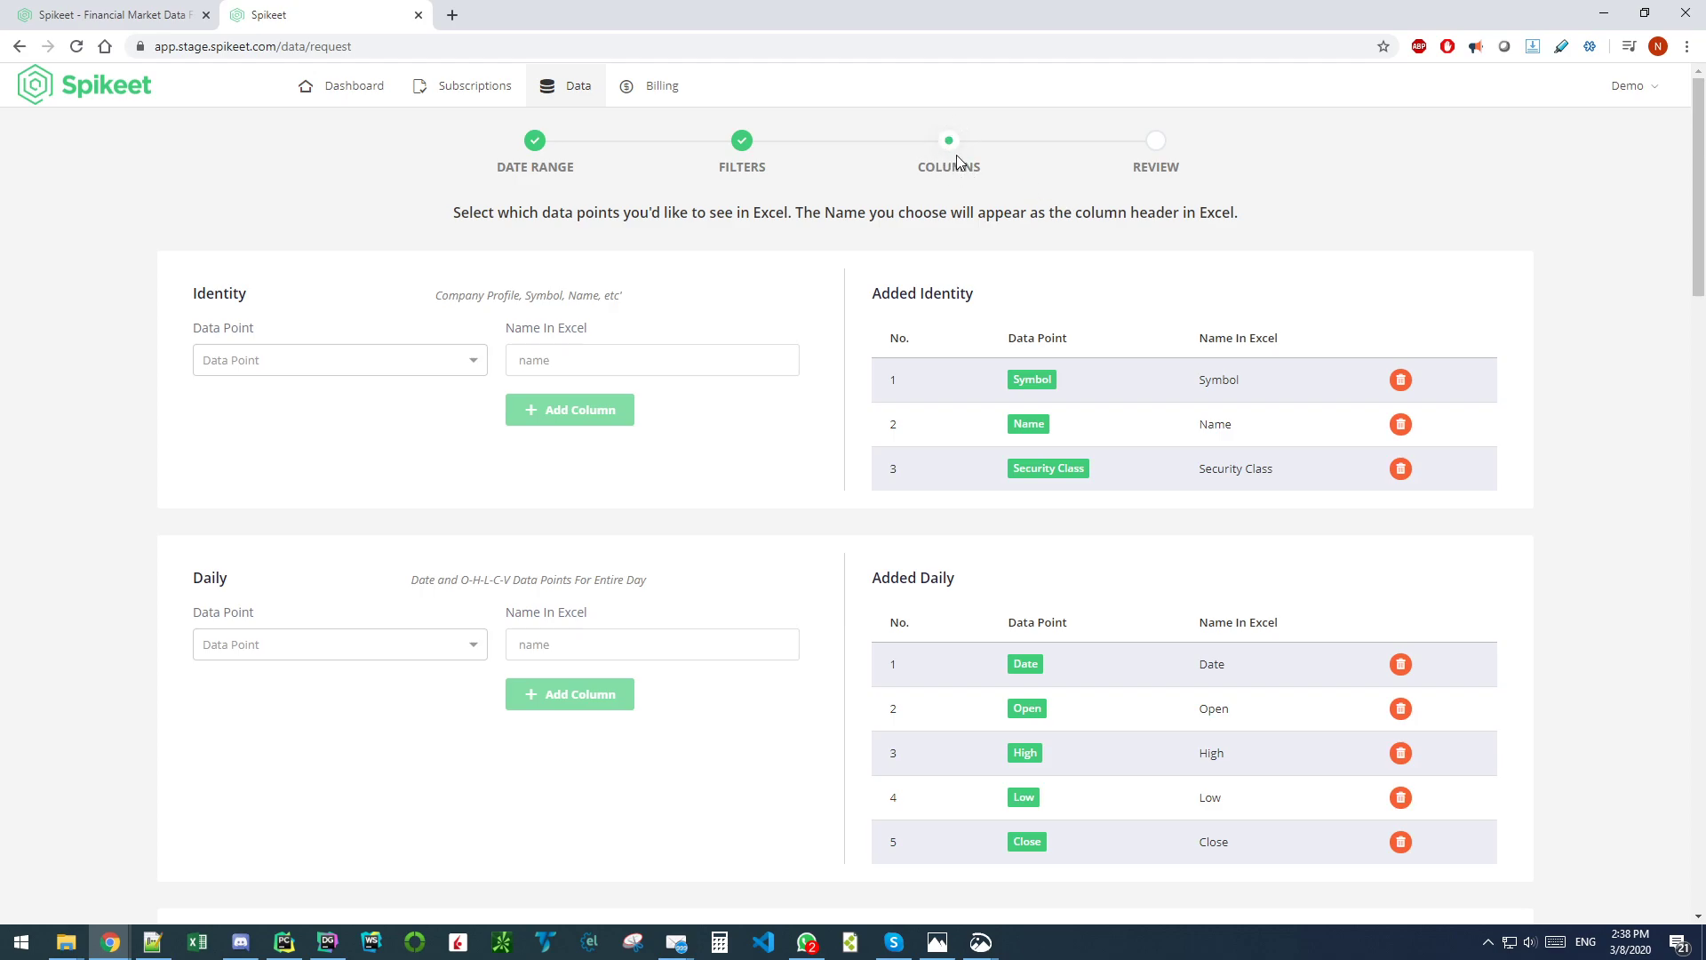
{"action": "left_click_drag", "start_coordinate": [1698, 188], "coordinate": [1691, 844]}
{"action": "scroll", "coordinate": [249, 320], "scroll_direction": "up", "scroll_amount": 2}
Step: Add the common GAP% formula as a custom column with its default Excel name
{"action": "left_click", "coordinate": [222, 287]}
{"action": "left_click", "coordinate": [270, 509]}
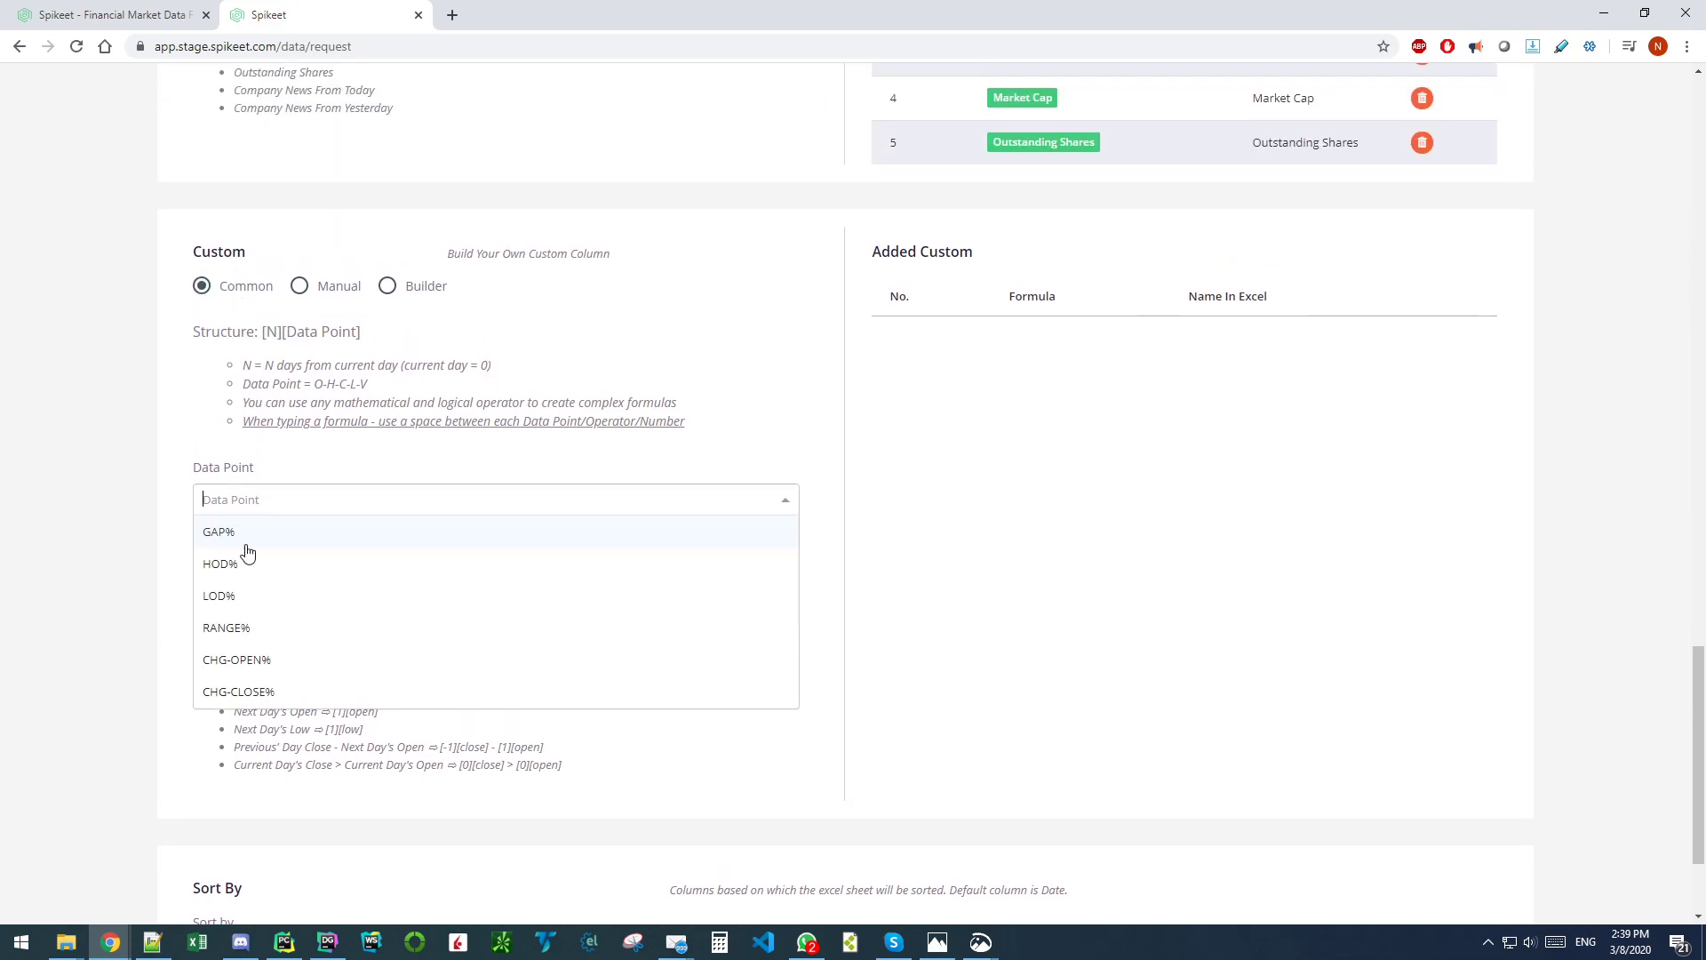
{"action": "left_click", "coordinate": [245, 533]}
{"action": "left_click", "coordinate": [553, 592]}
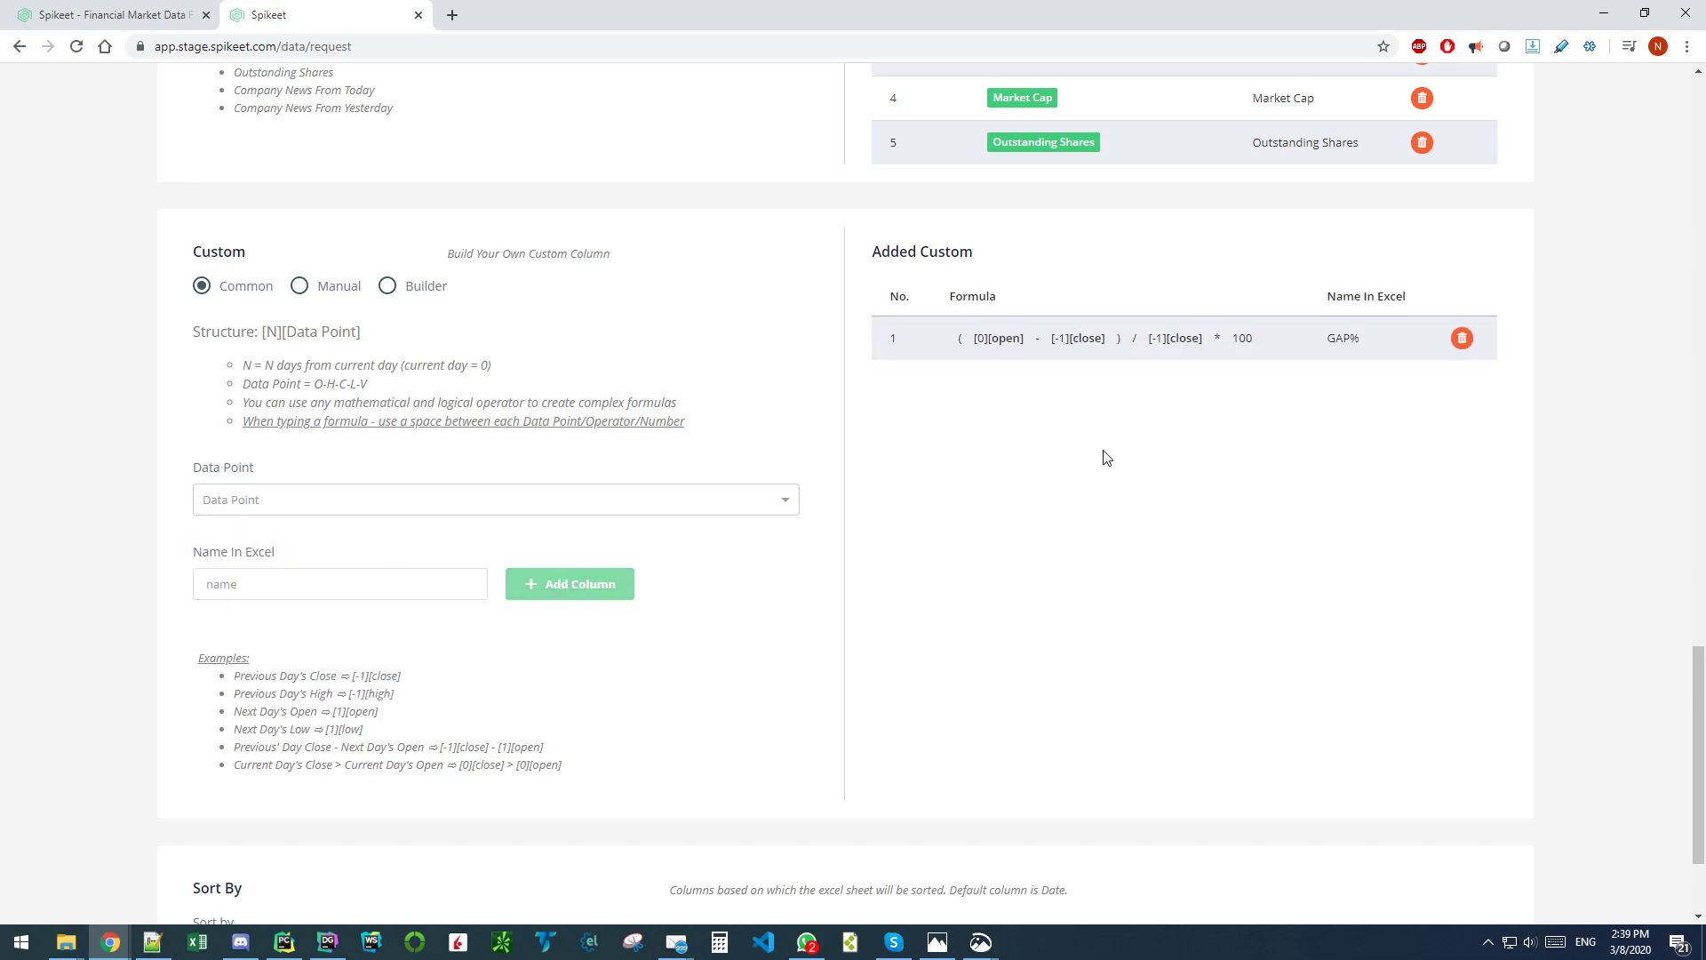
{"action": "left_click", "coordinate": [275, 502]}
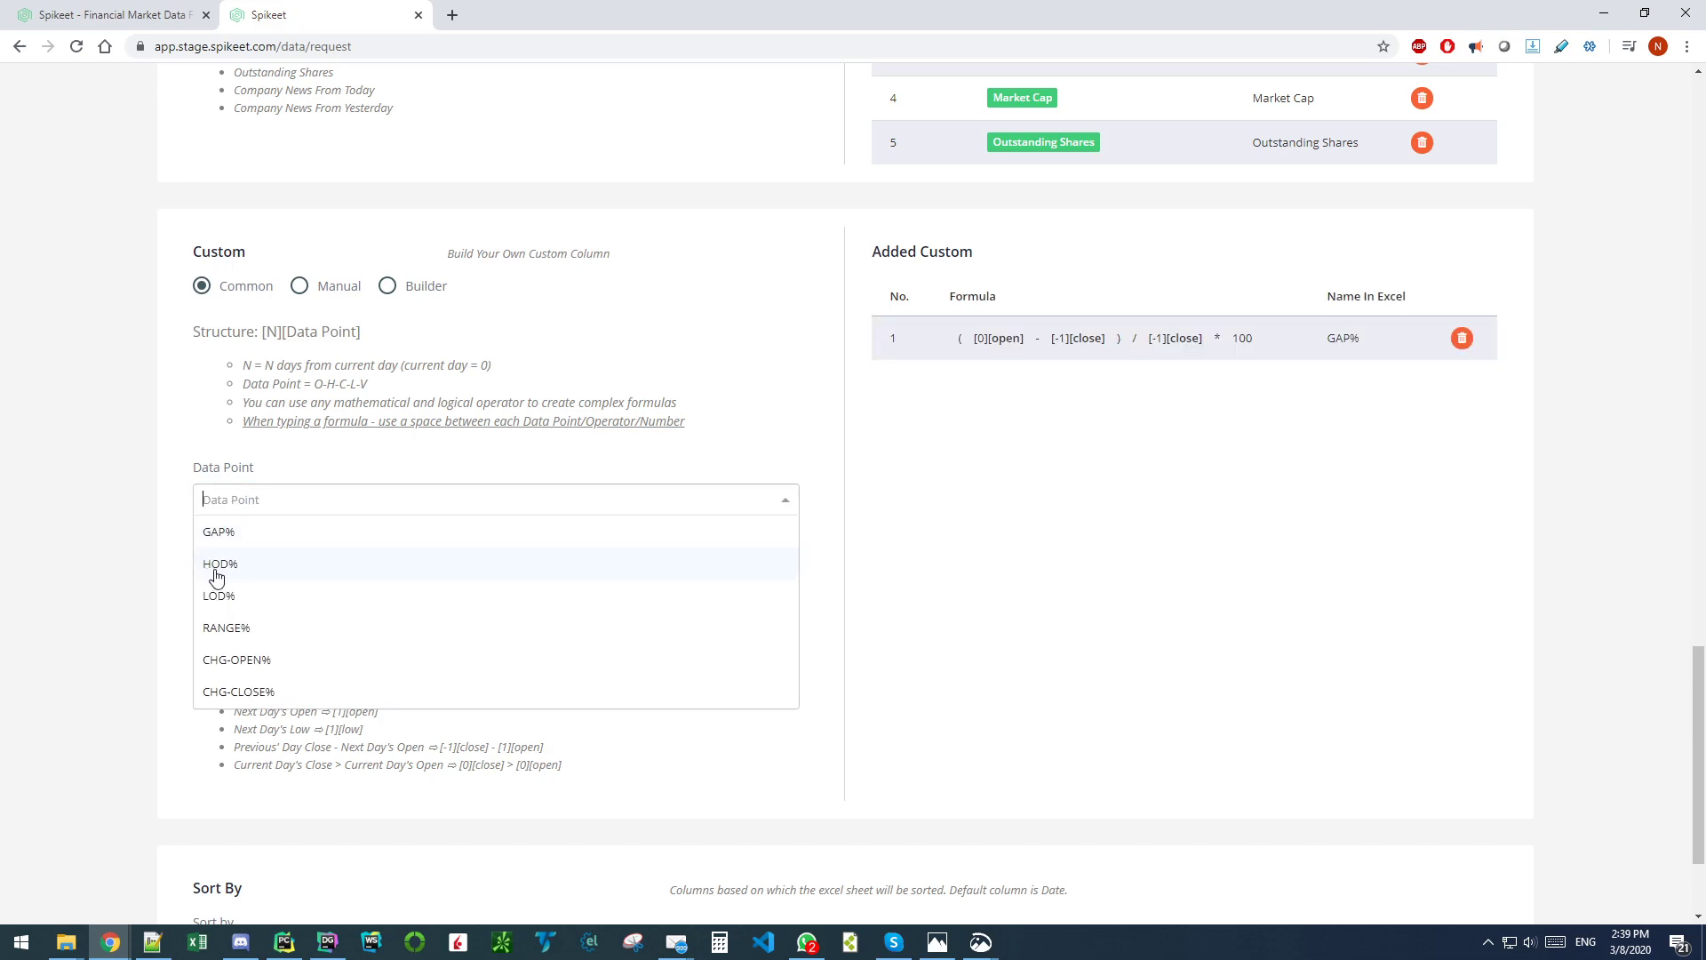
{"action": "left_click", "coordinate": [69, 666]}
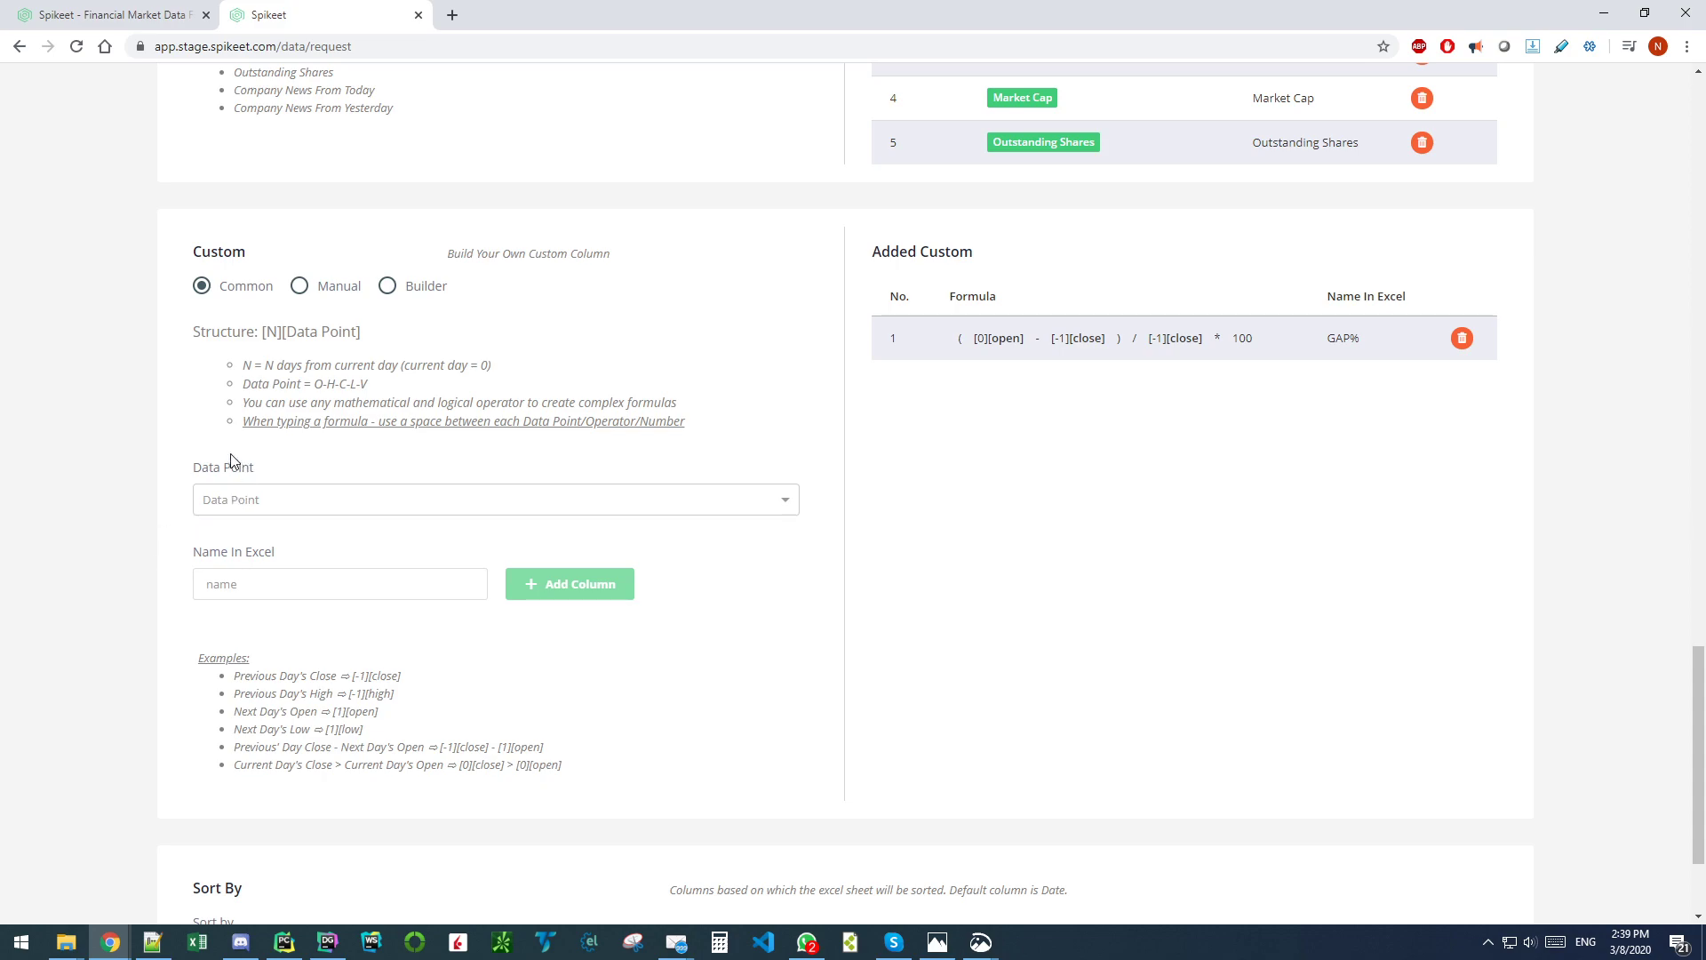
Step: Add a manual custom column with the formula [-1][close], named "prev day close" in Excel
{"action": "left_click", "coordinate": [351, 297]}
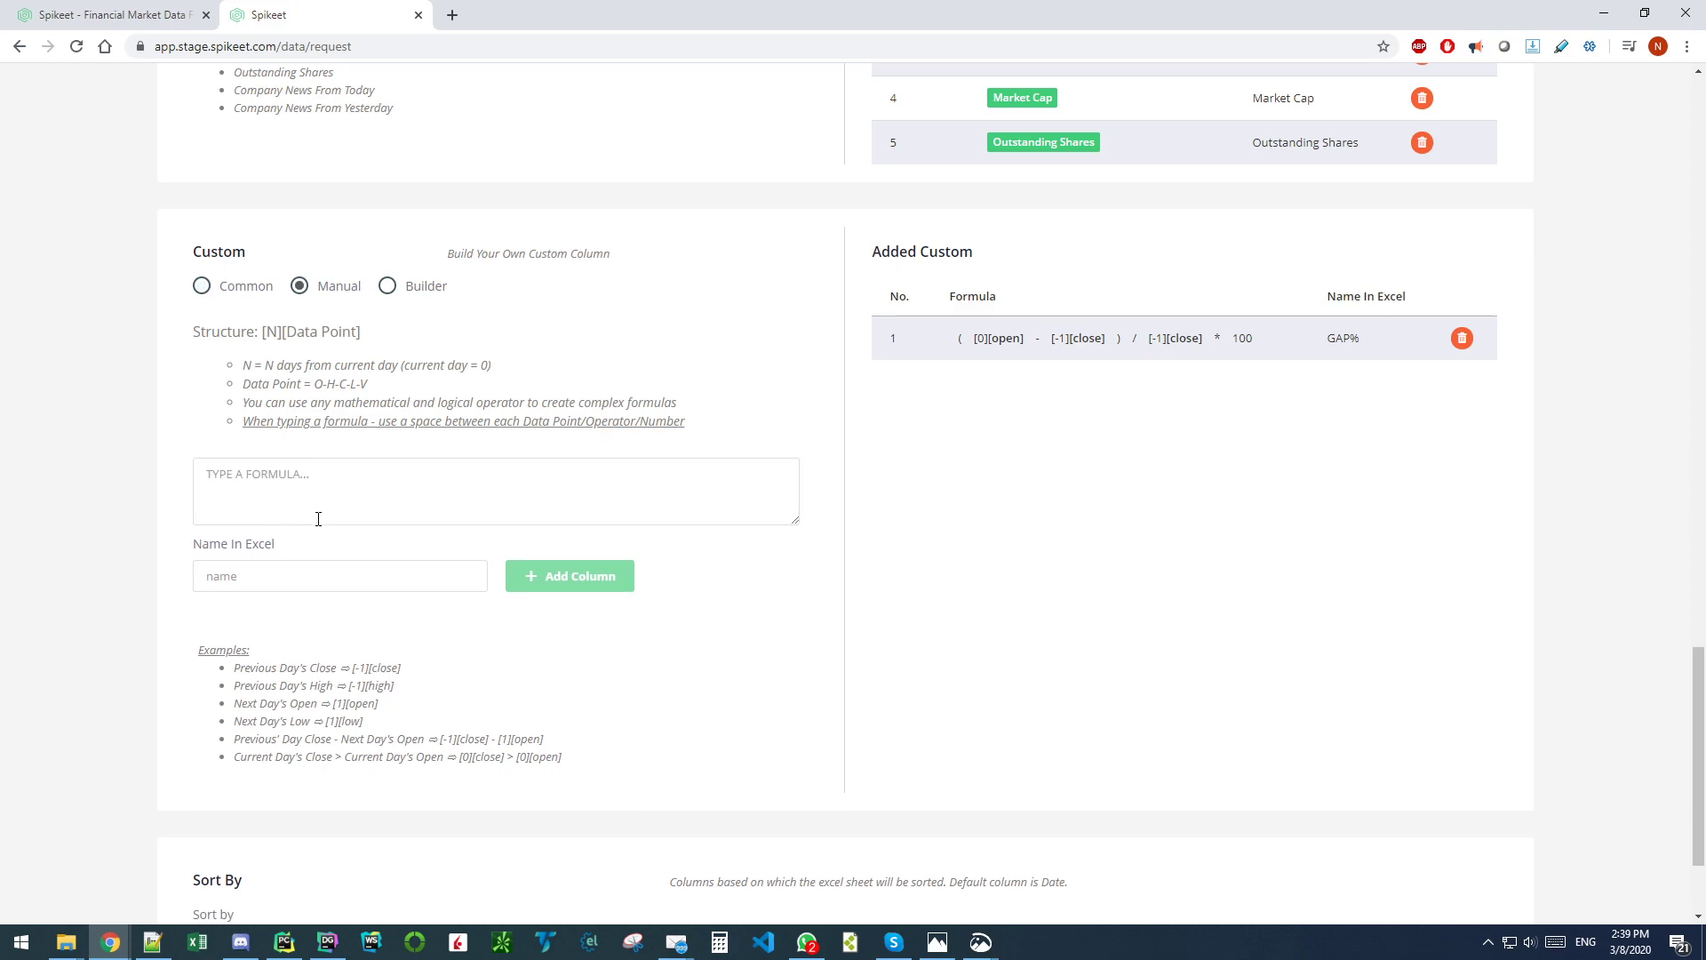
{"action": "left_click_drag", "start_coordinate": [248, 667], "coordinate": [402, 667]}
{"action": "key", "text": "ctrl+c"}
{"action": "left_click", "coordinate": [258, 499]}
{"action": "key", "text": "ctrl+v"}
{"action": "left_click", "coordinate": [449, 577]}
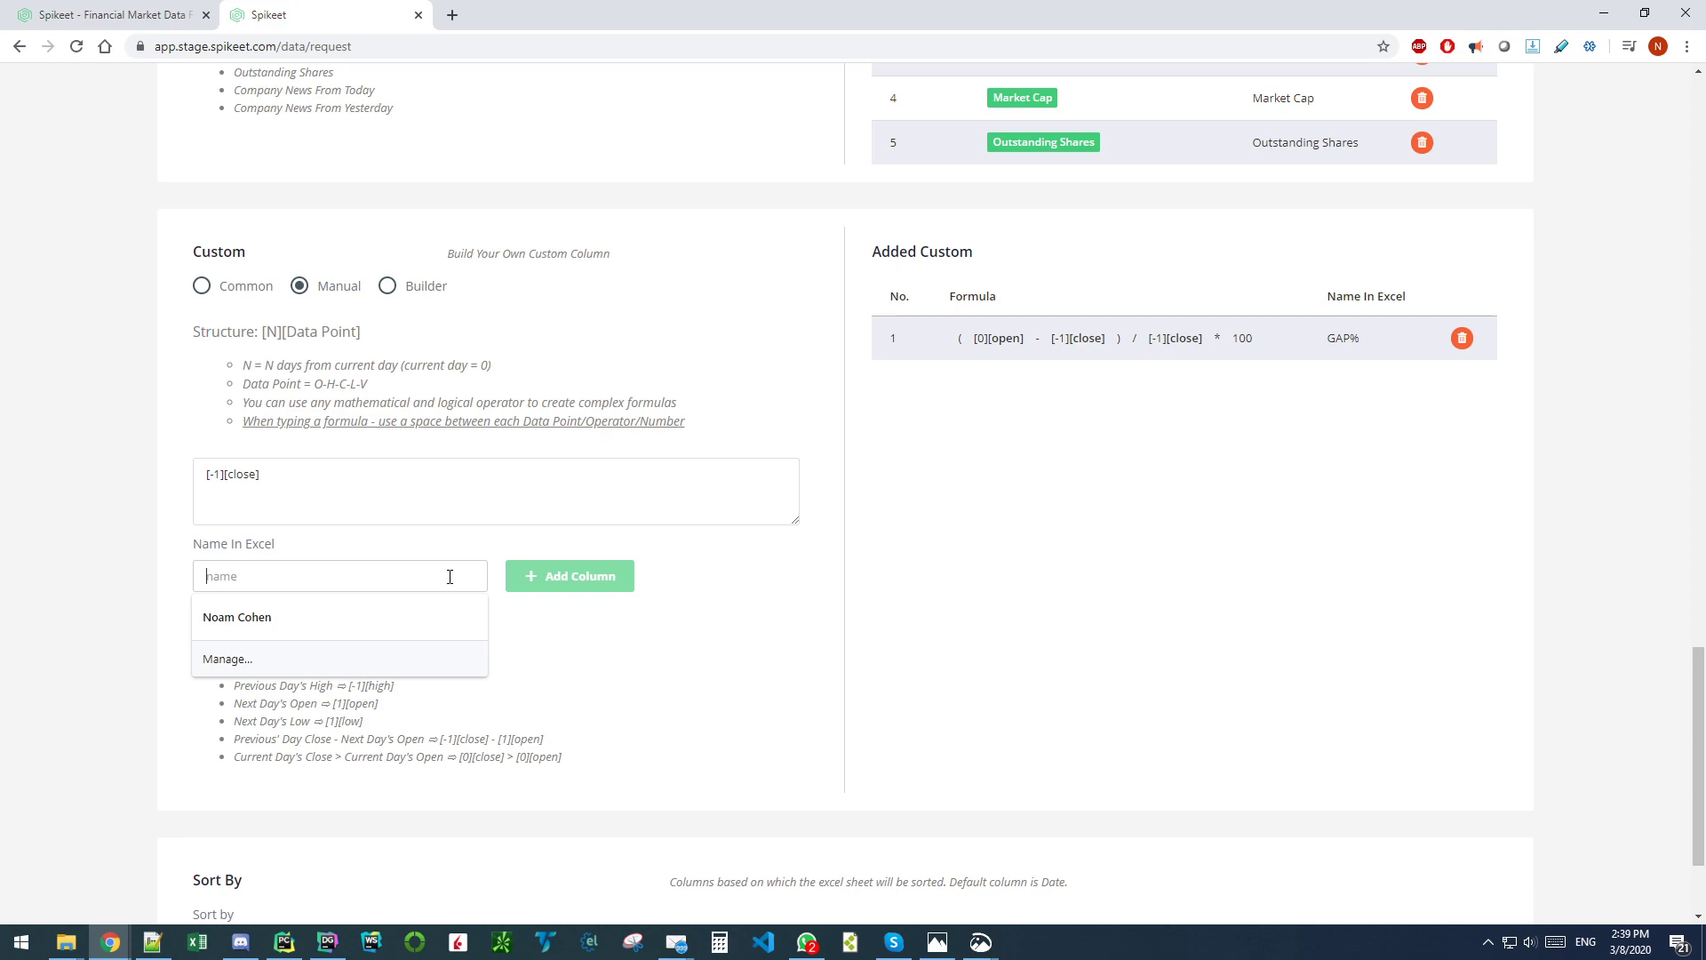
{"action": "type", "text": "prev day close"}
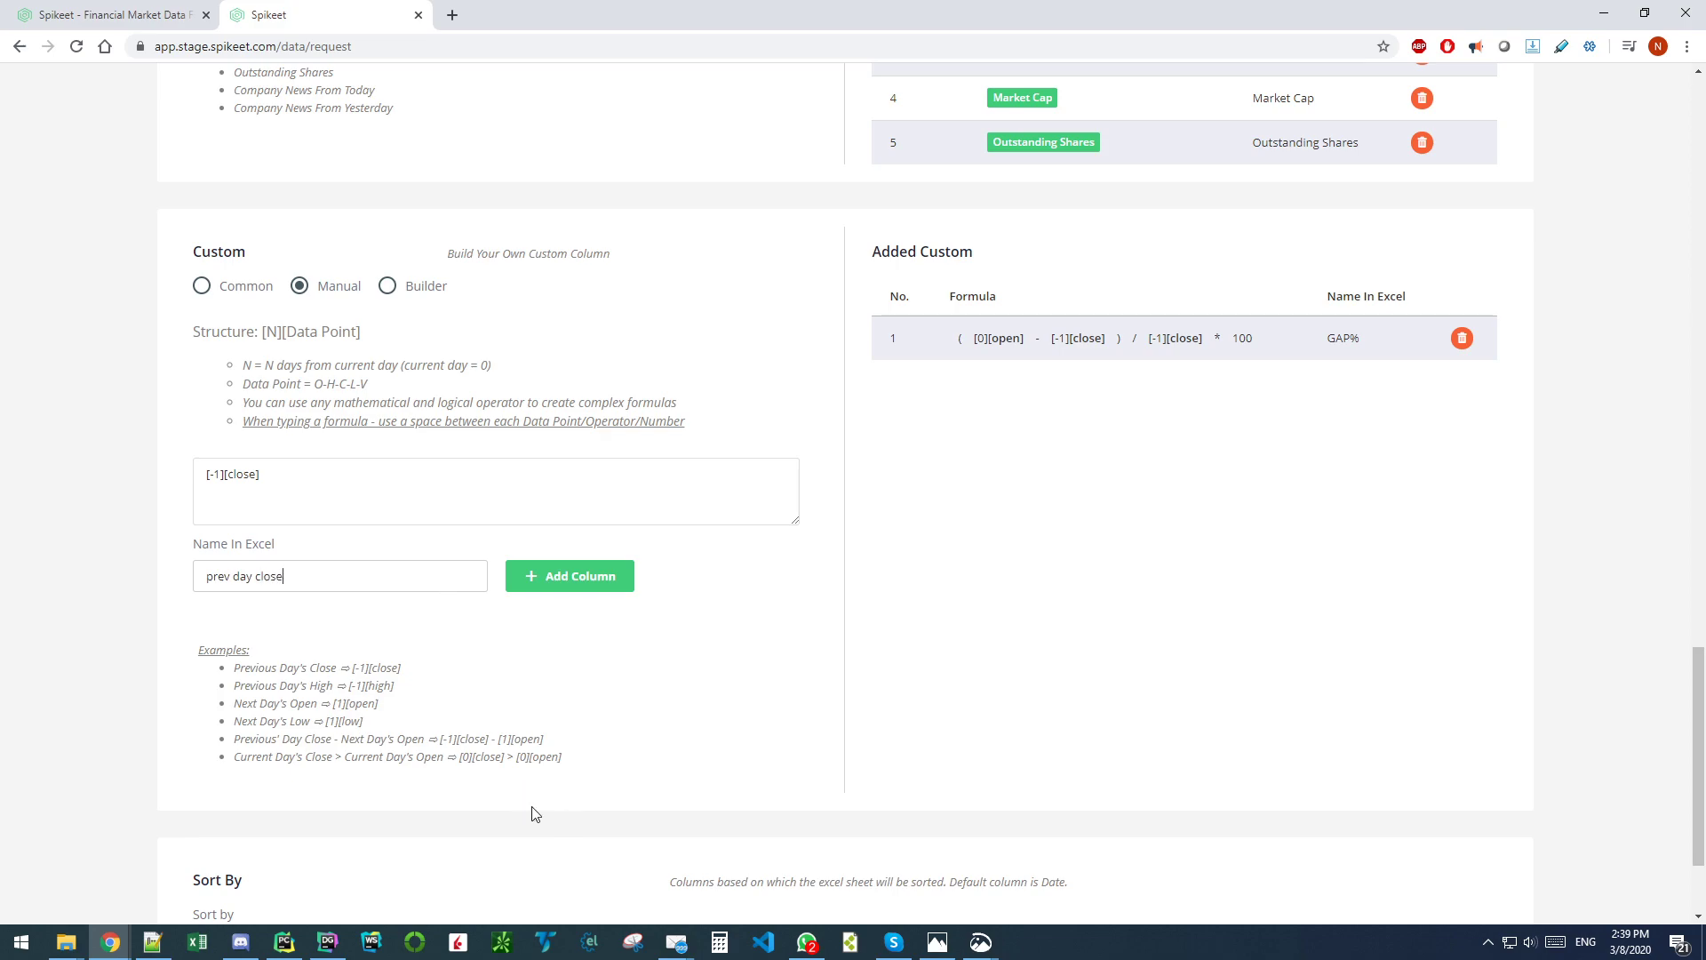
{"action": "left_click", "coordinate": [544, 583]}
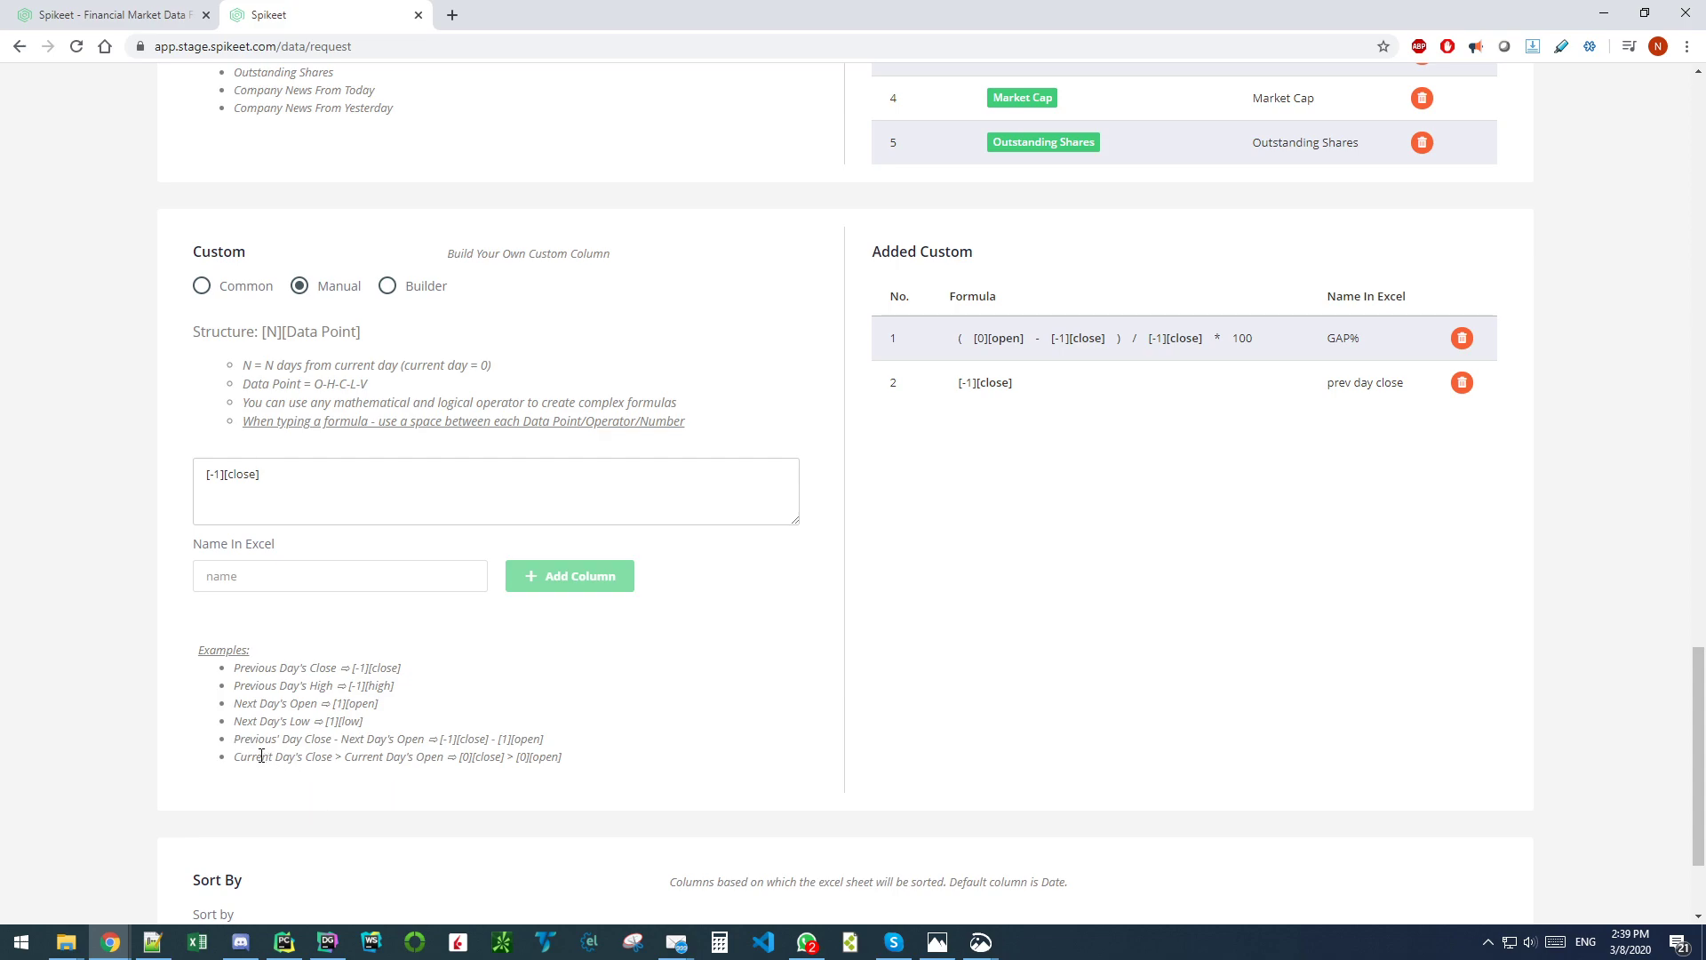
Step: Replace the manual formula text with the example [0][close] > [0][open]
{"action": "left_click_drag", "start_coordinate": [236, 757], "coordinate": [363, 760]}
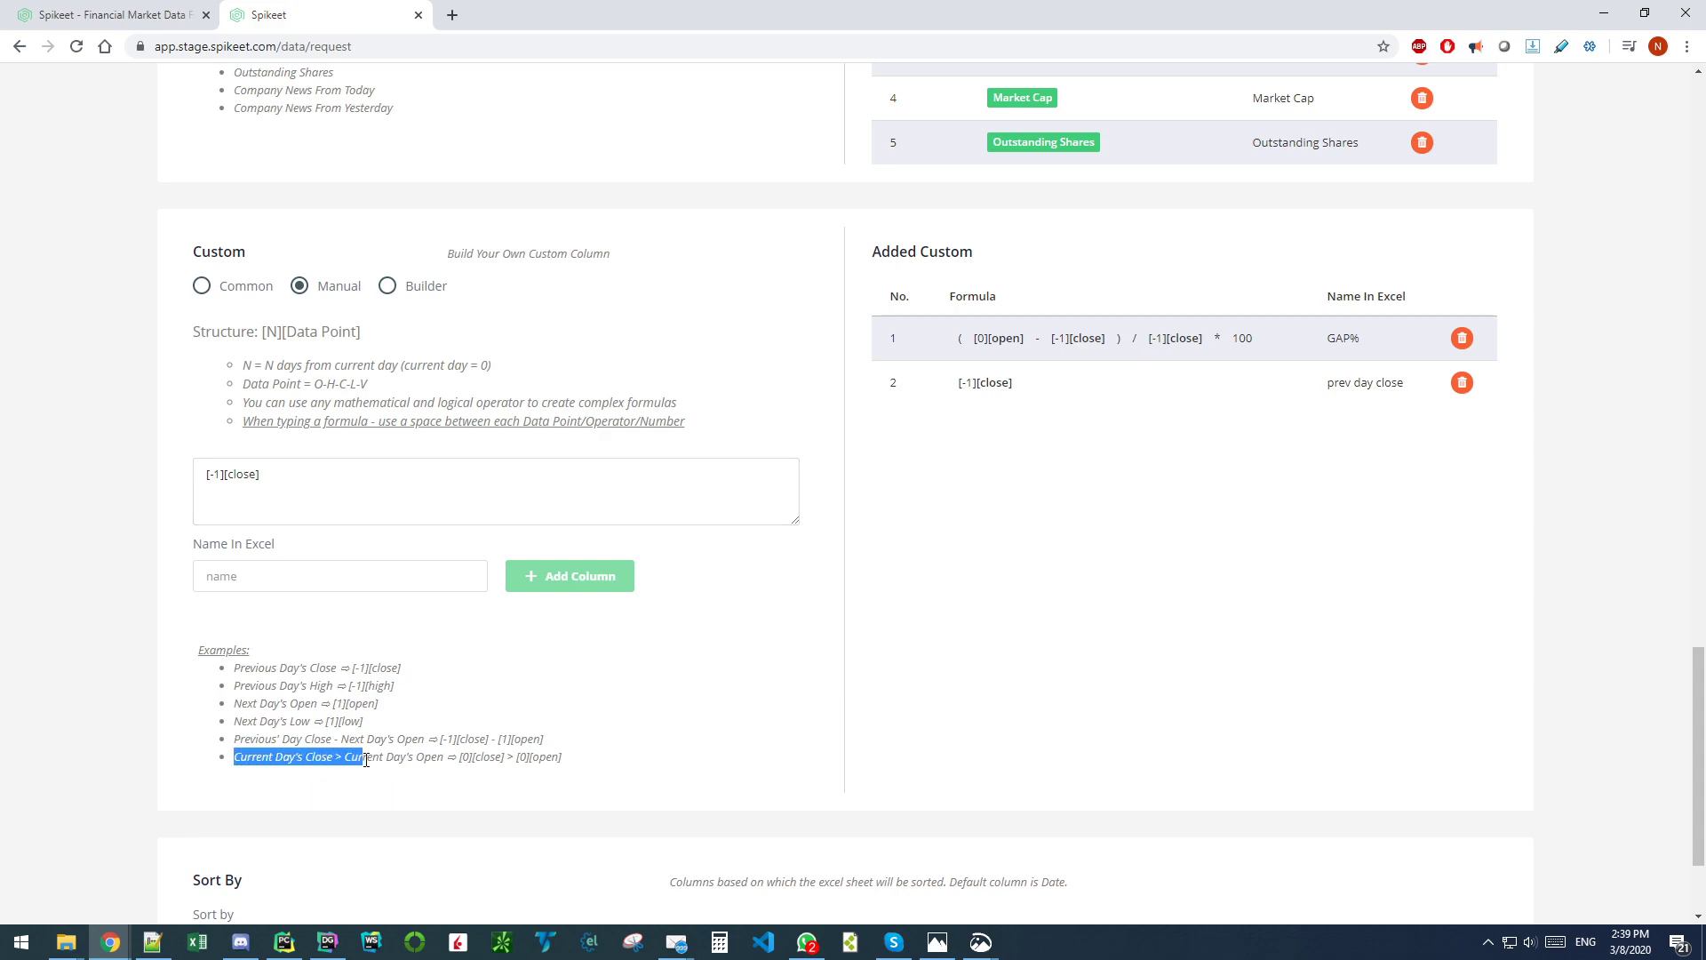
{"action": "left_click_drag", "start_coordinate": [507, 759], "coordinate": [587, 766]}
{"action": "left_click", "coordinate": [284, 486]}
{"action": "key", "text": "ctrl+a"}
{"action": "key", "text": "ctrl+v"}
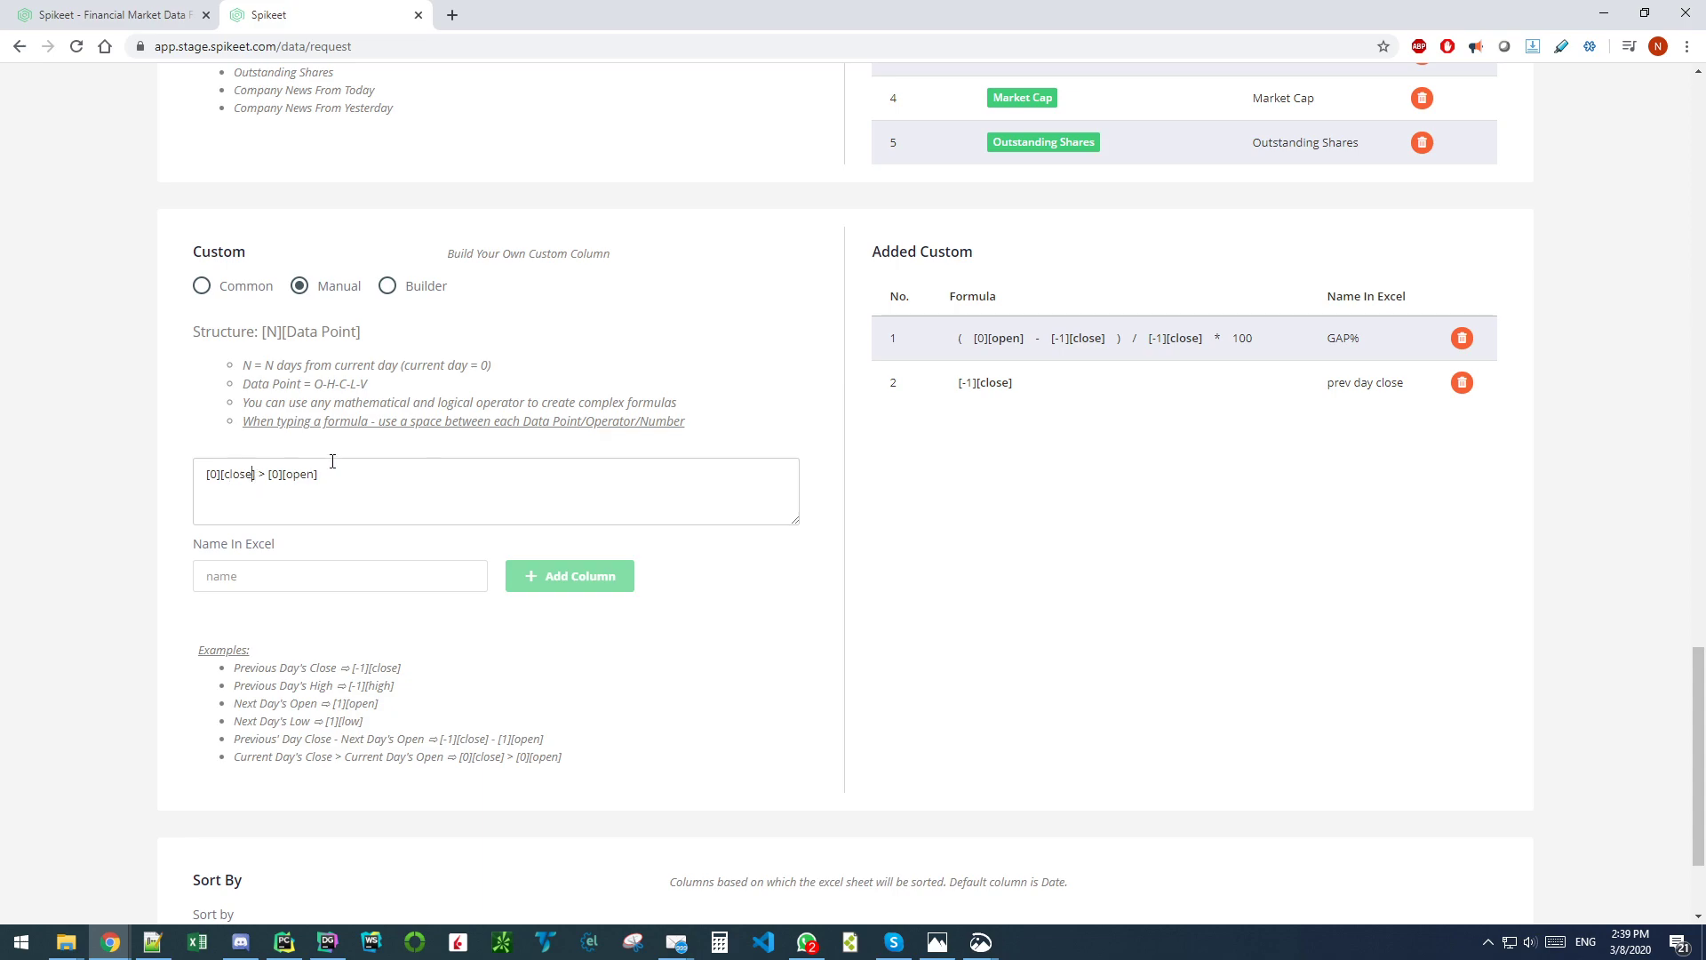
Step: Change the day offset of the open term in the manual formula to -100, giving [0][close] > [-100][open]
{"action": "left_click", "coordinate": [318, 486]}
{"action": "double_click", "coordinate": [274, 473]}
{"action": "type", "text": "-100"}
{"action": "left_click_drag", "start_coordinate": [271, 474], "coordinate": [297, 474]}
{"action": "left_click", "coordinate": [283, 492]}
{"action": "left_click_drag", "start_coordinate": [350, 474], "coordinate": [190, 487]}
{"action": "left_click", "coordinate": [246, 474]}
{"action": "double_click", "coordinate": [272, 330]}
Step: Look through the available Sort By columns and the column lists on the columns page
{"action": "scroll", "coordinate": [845, 617], "scroll_direction": "down", "scroll_amount": 3}
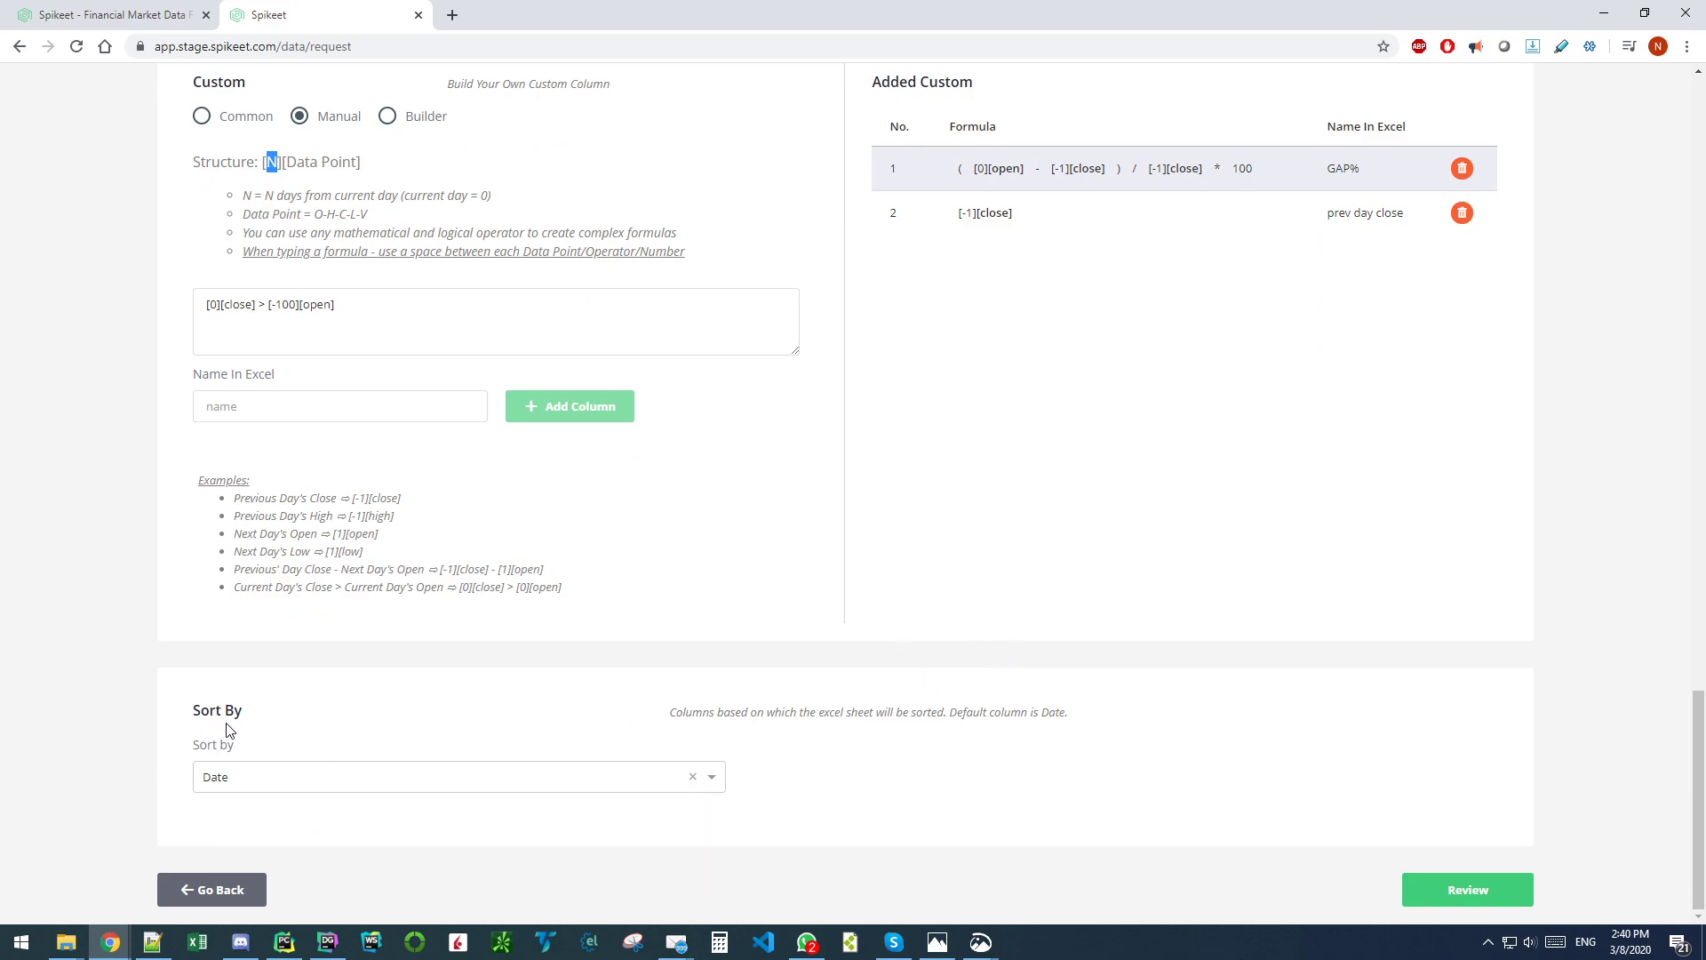
{"action": "left_click", "coordinate": [260, 782]}
{"action": "scroll", "coordinate": [302, 684], "scroll_direction": "down", "scroll_amount": 10}
{"action": "scroll", "coordinate": [285, 702], "scroll_direction": "up", "scroll_amount": 10}
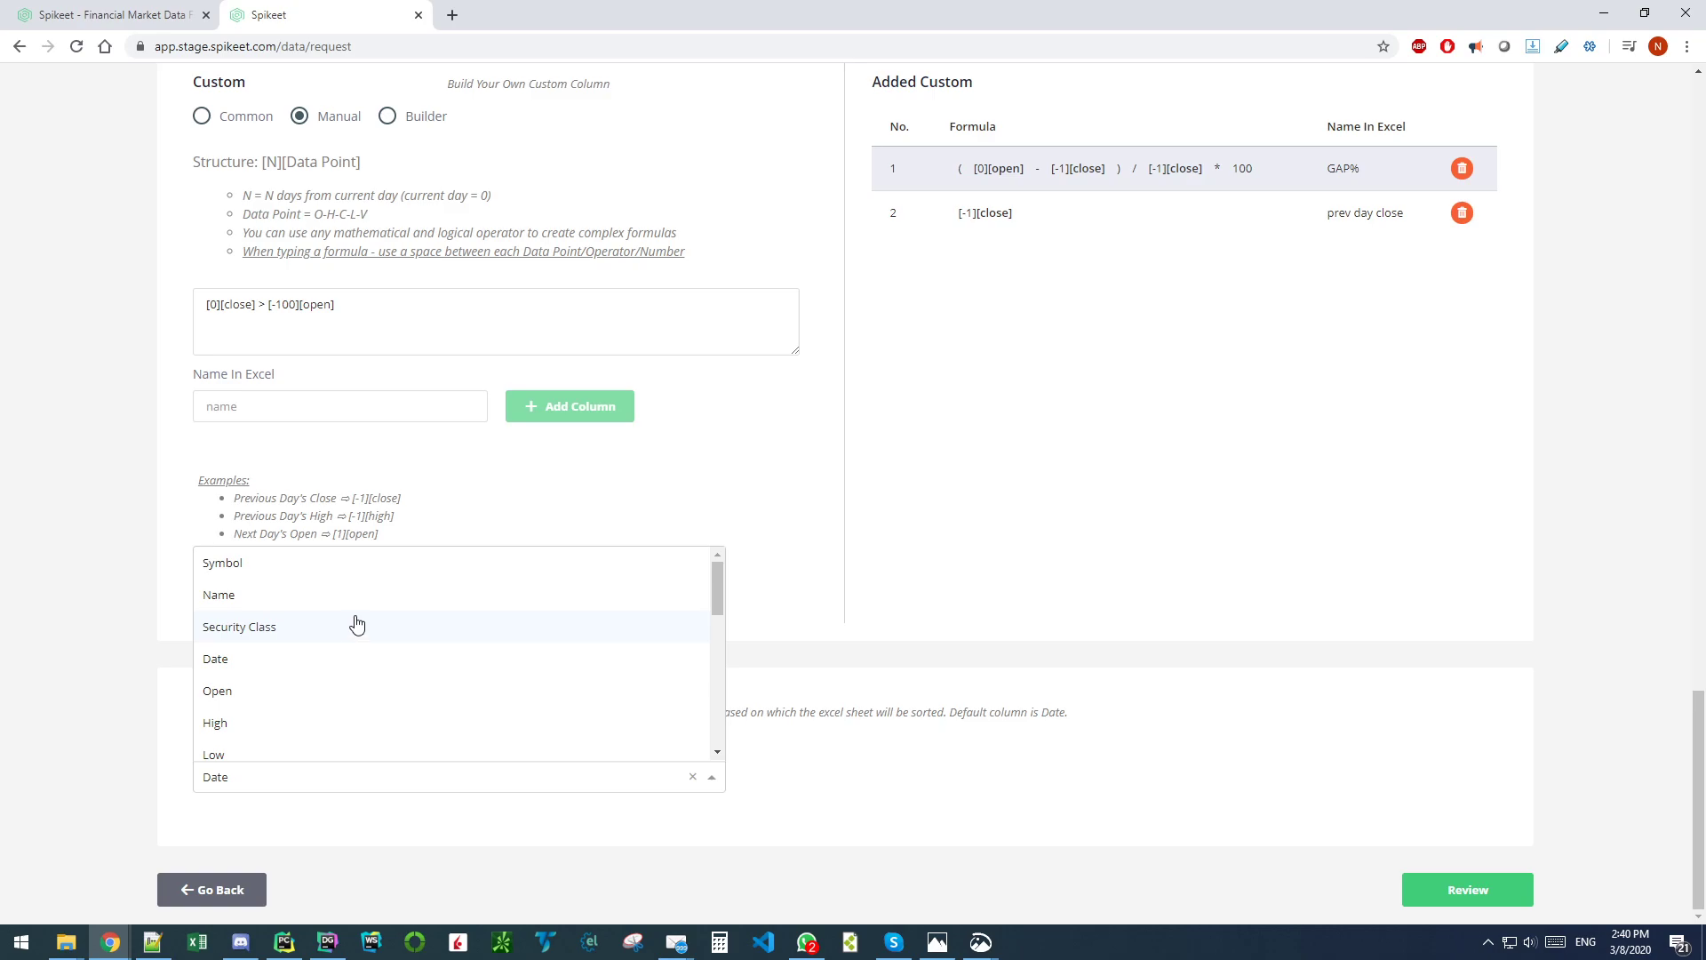
{"action": "left_click", "coordinate": [98, 535]}
{"action": "scroll", "coordinate": [387, 577], "scroll_direction": "up", "scroll_amount": 20}
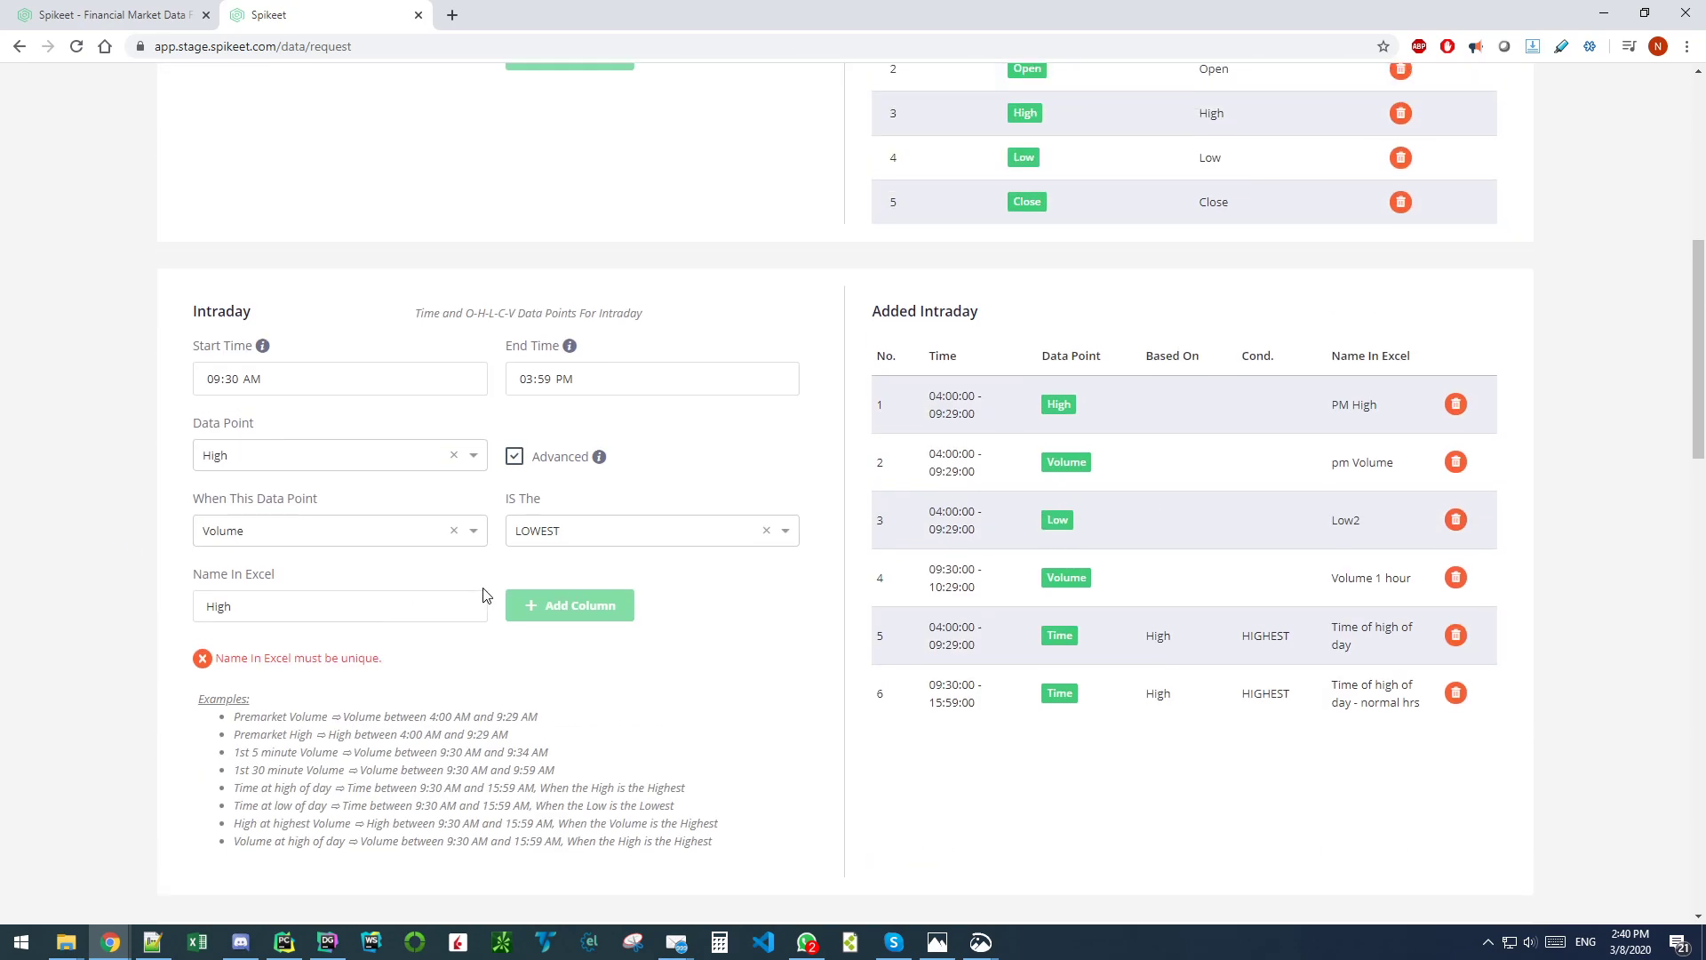
{"action": "scroll", "coordinate": [1058, 327], "scroll_direction": "up", "scroll_amount": 8}
{"action": "scroll", "coordinate": [1115, 537], "scroll_direction": "down", "scroll_amount": 20}
{"action": "scroll", "coordinate": [1171, 609], "scroll_direction": "down", "scroll_amount": 9}
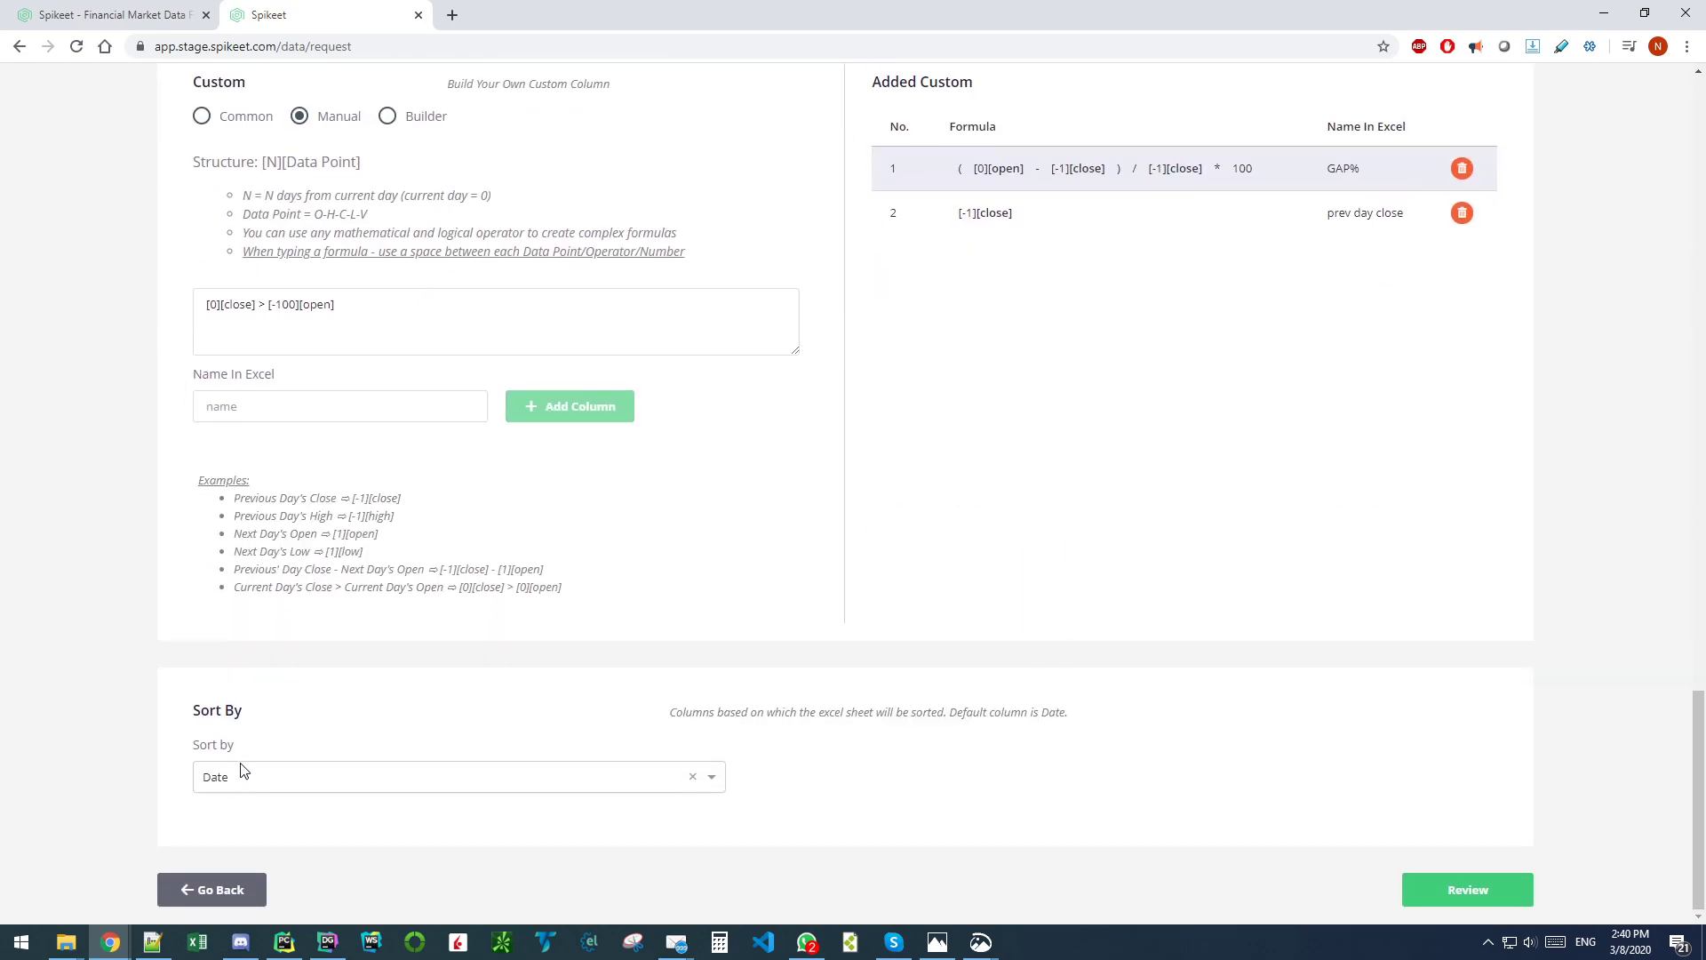
Step: Proceed to the request review and look over its date range, filters and columns
{"action": "left_click", "coordinate": [1491, 890]}
{"action": "scroll", "coordinate": [619, 428], "scroll_direction": "down", "scroll_amount": 3}
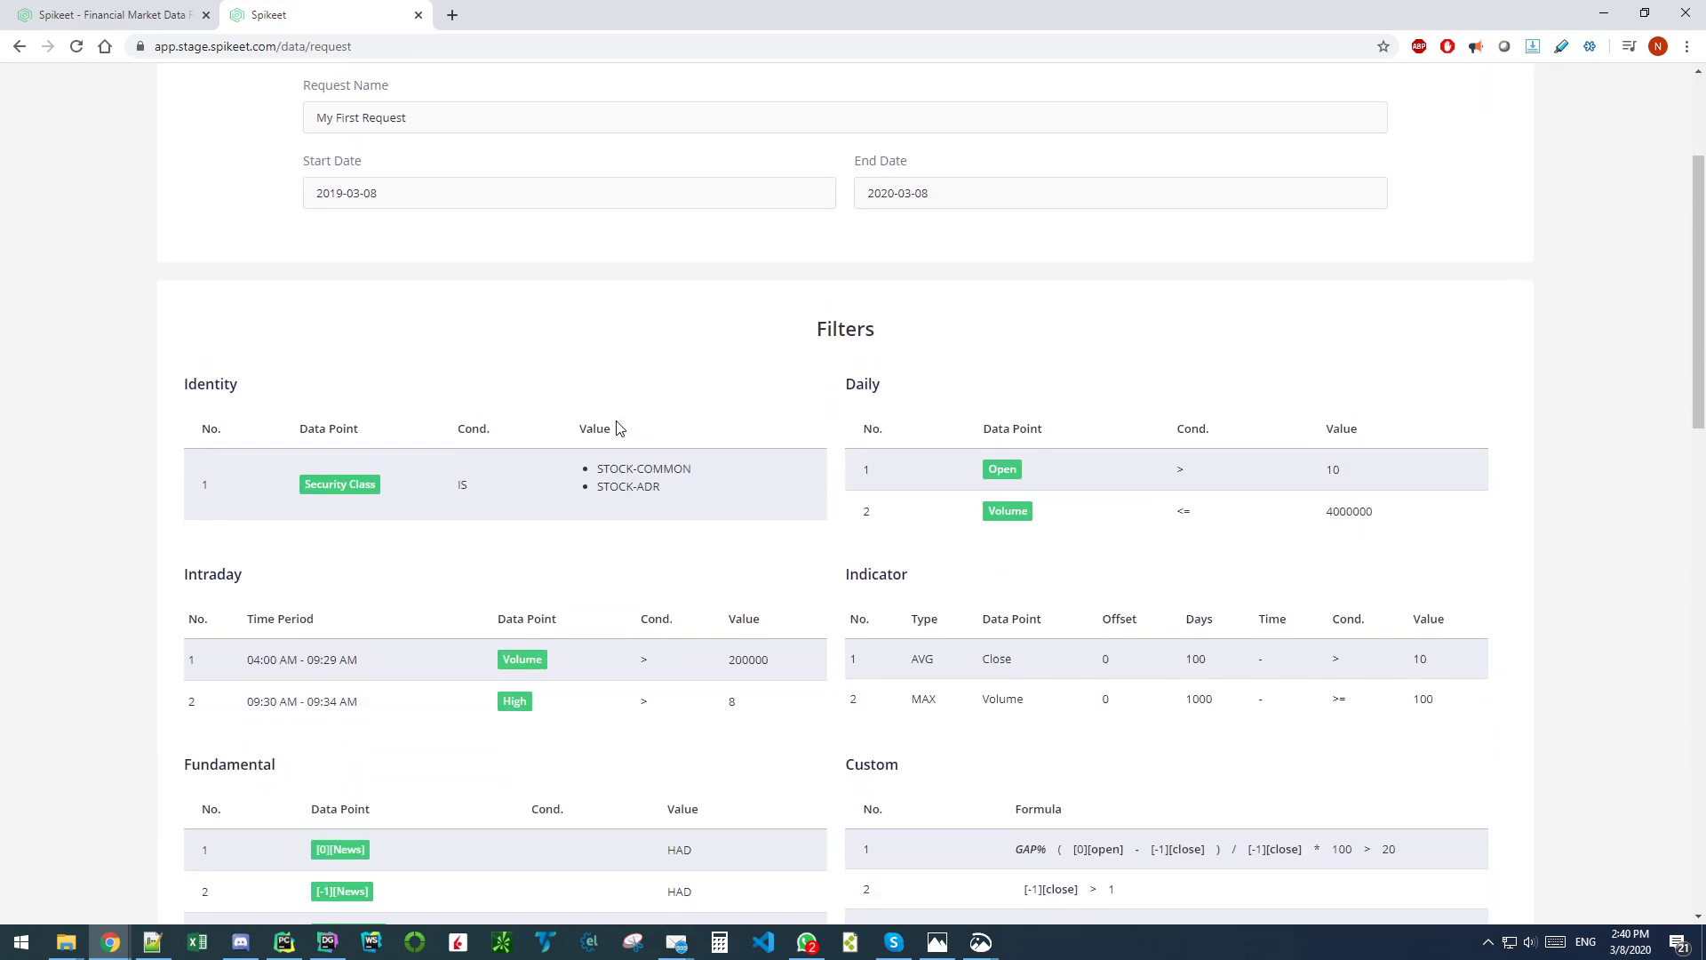
{"action": "scroll", "coordinate": [620, 427], "scroll_direction": "up", "scroll_amount": 3}
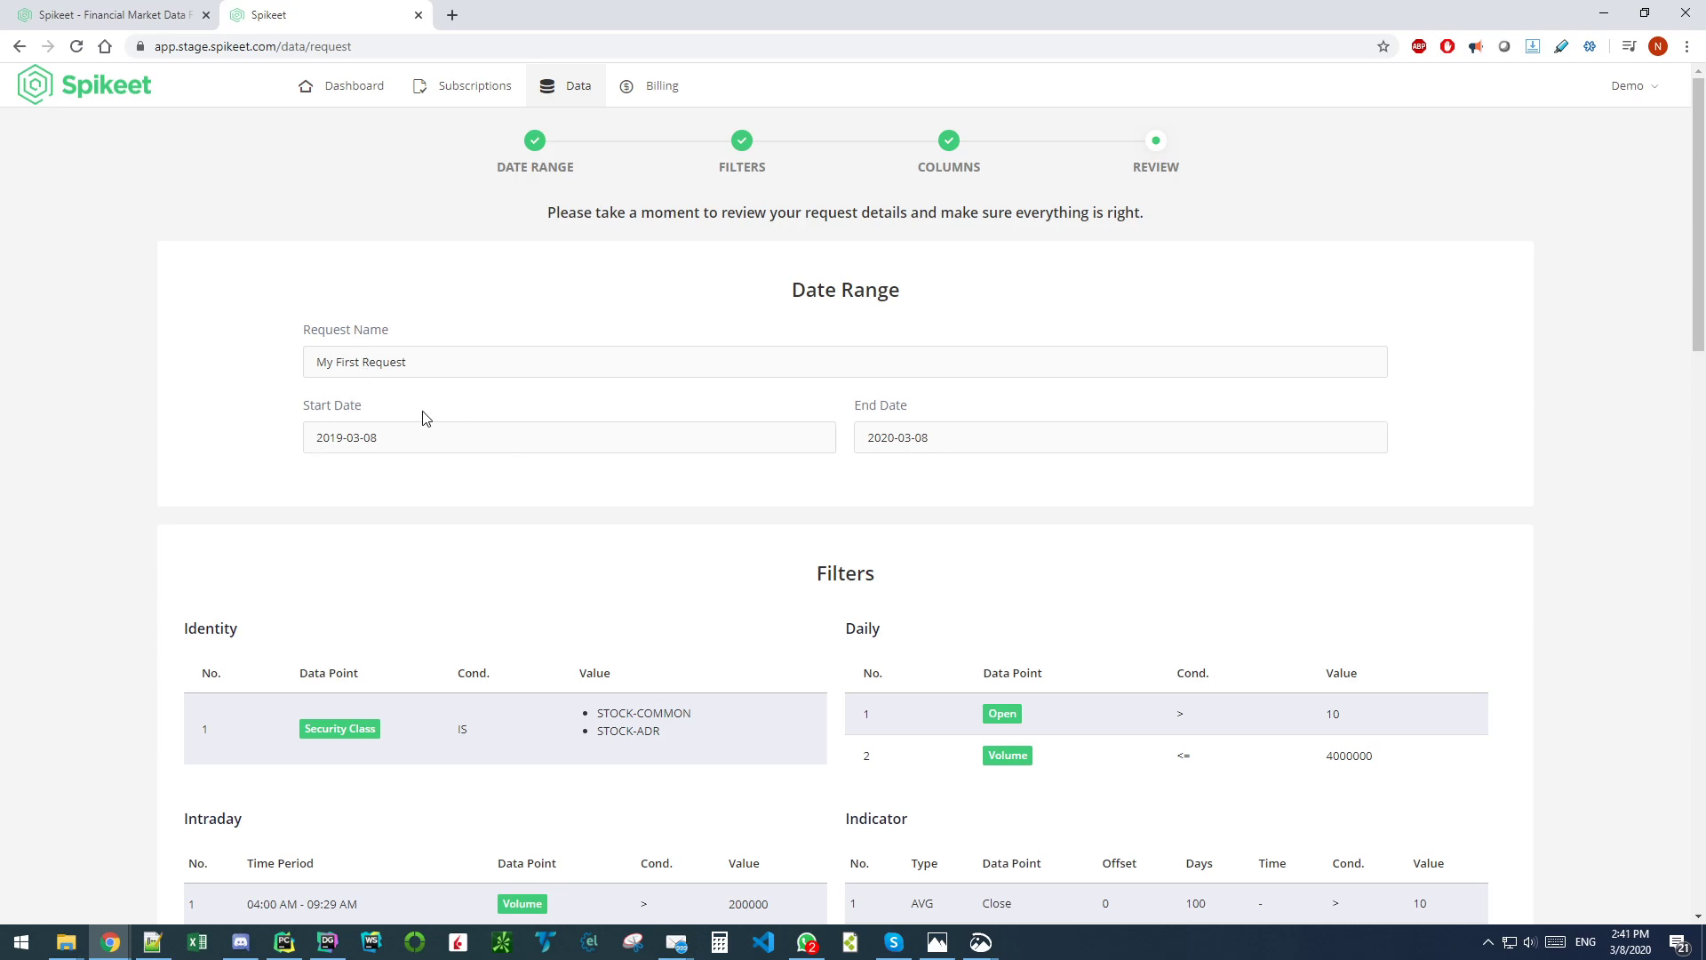
{"action": "scroll", "coordinate": [445, 450], "scroll_direction": "down", "scroll_amount": 4}
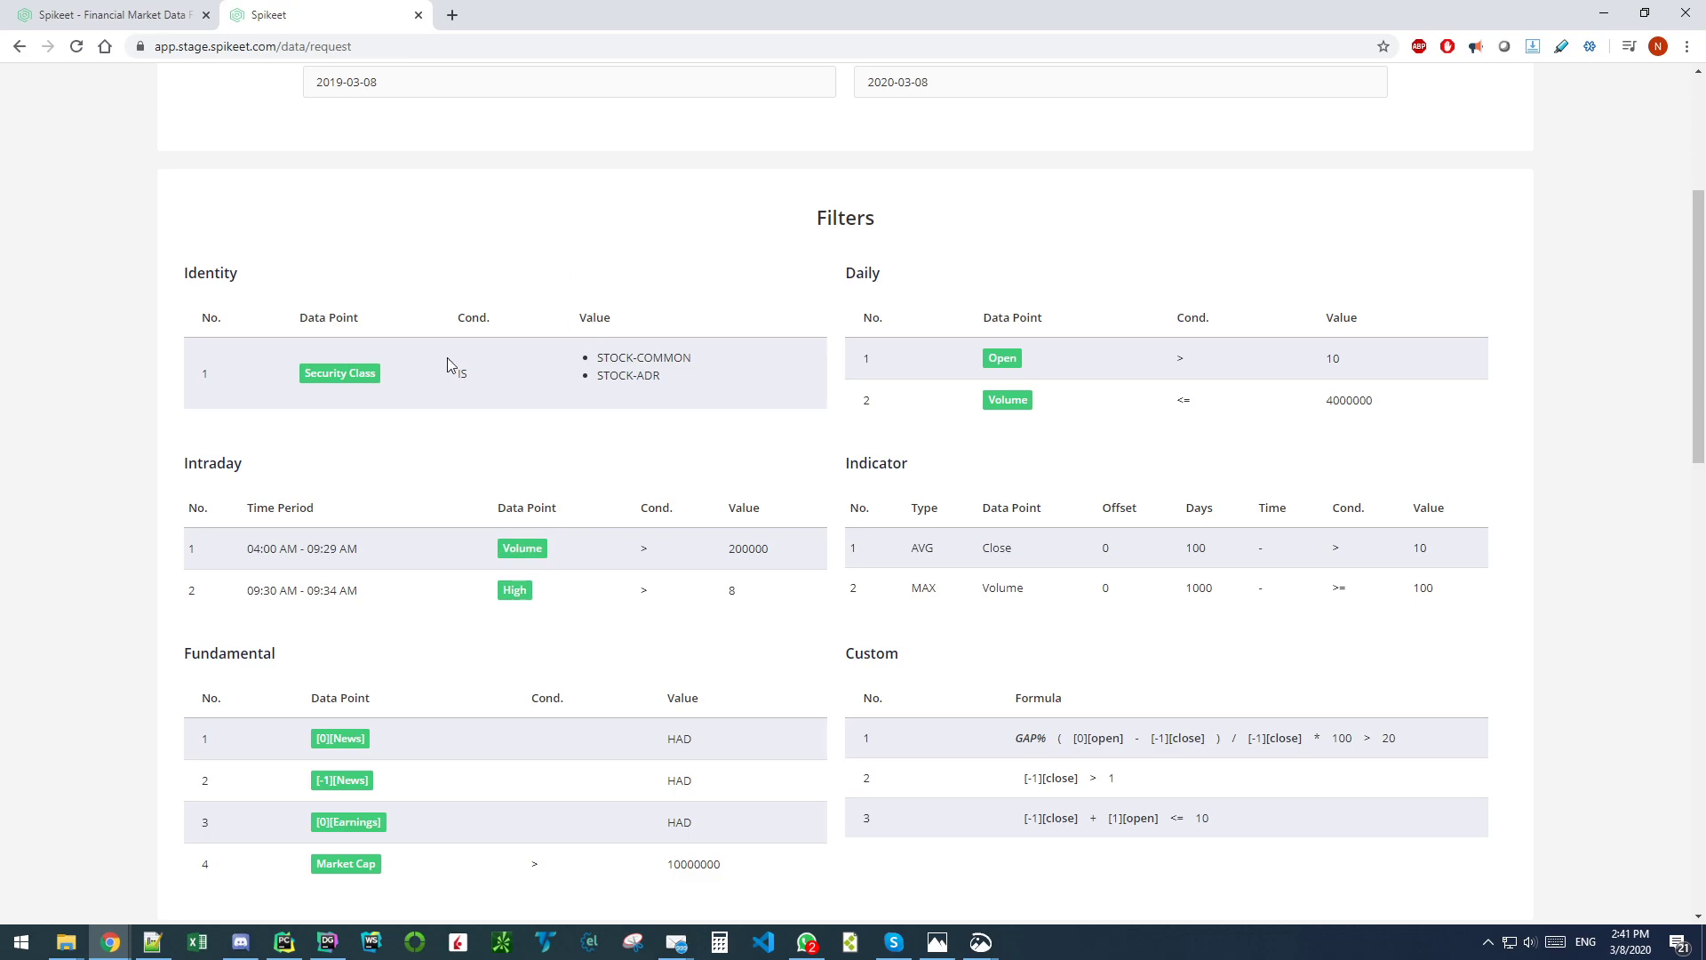
{"action": "scroll", "coordinate": [449, 400], "scroll_direction": "down", "scroll_amount": 2}
{"action": "scroll", "coordinate": [449, 522], "scroll_direction": "down", "scroll_amount": 6}
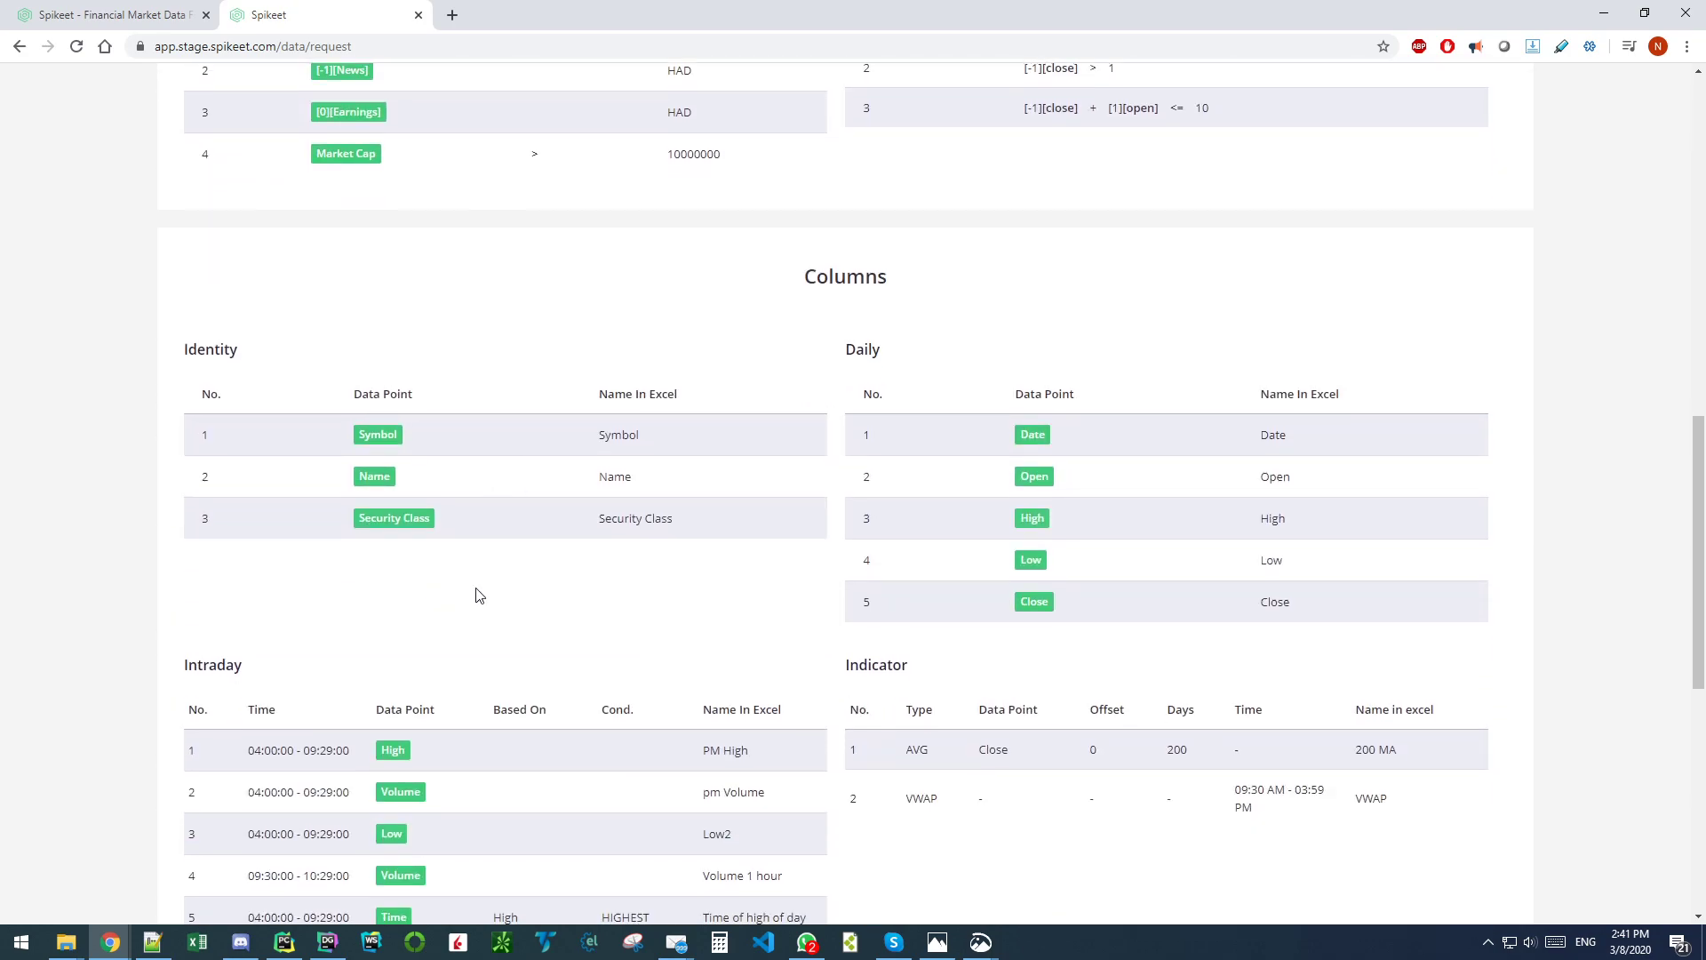
{"action": "scroll", "coordinate": [477, 595], "scroll_direction": "up", "scroll_amount": 6}
{"action": "scroll", "coordinate": [472, 577], "scroll_direction": "up", "scroll_amount": 2}
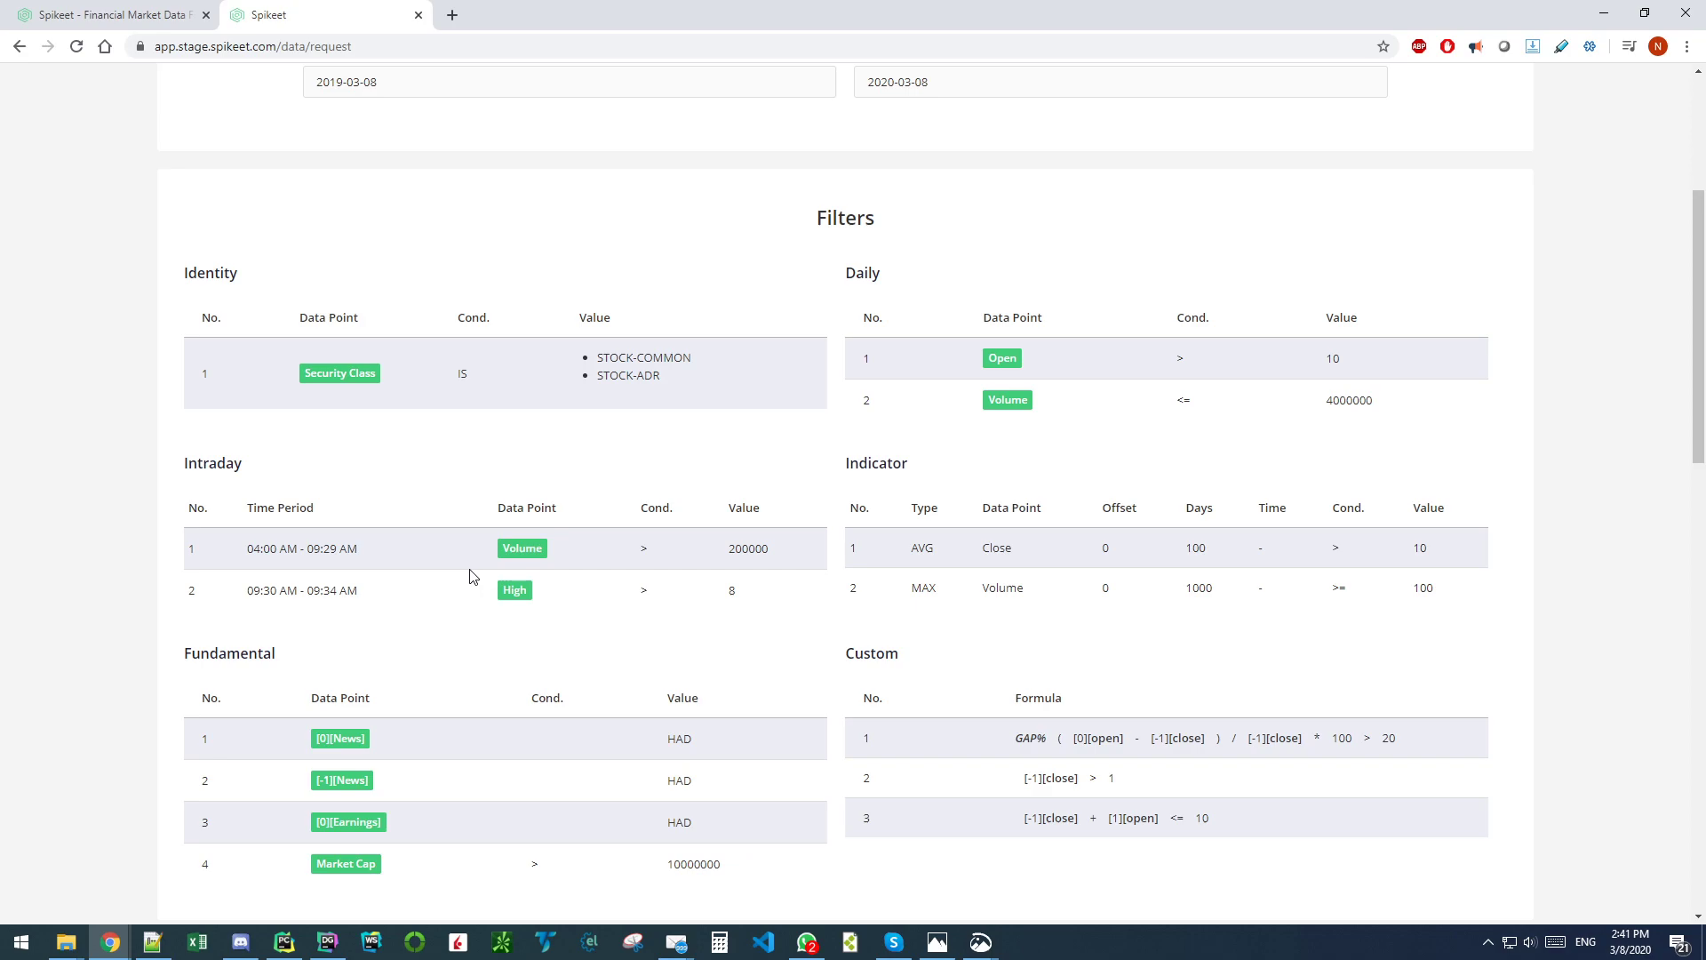
{"action": "scroll", "coordinate": [470, 576], "scroll_direction": "down", "scroll_amount": 2}
{"action": "scroll", "coordinate": [469, 575], "scroll_direction": "down", "scroll_amount": 13}
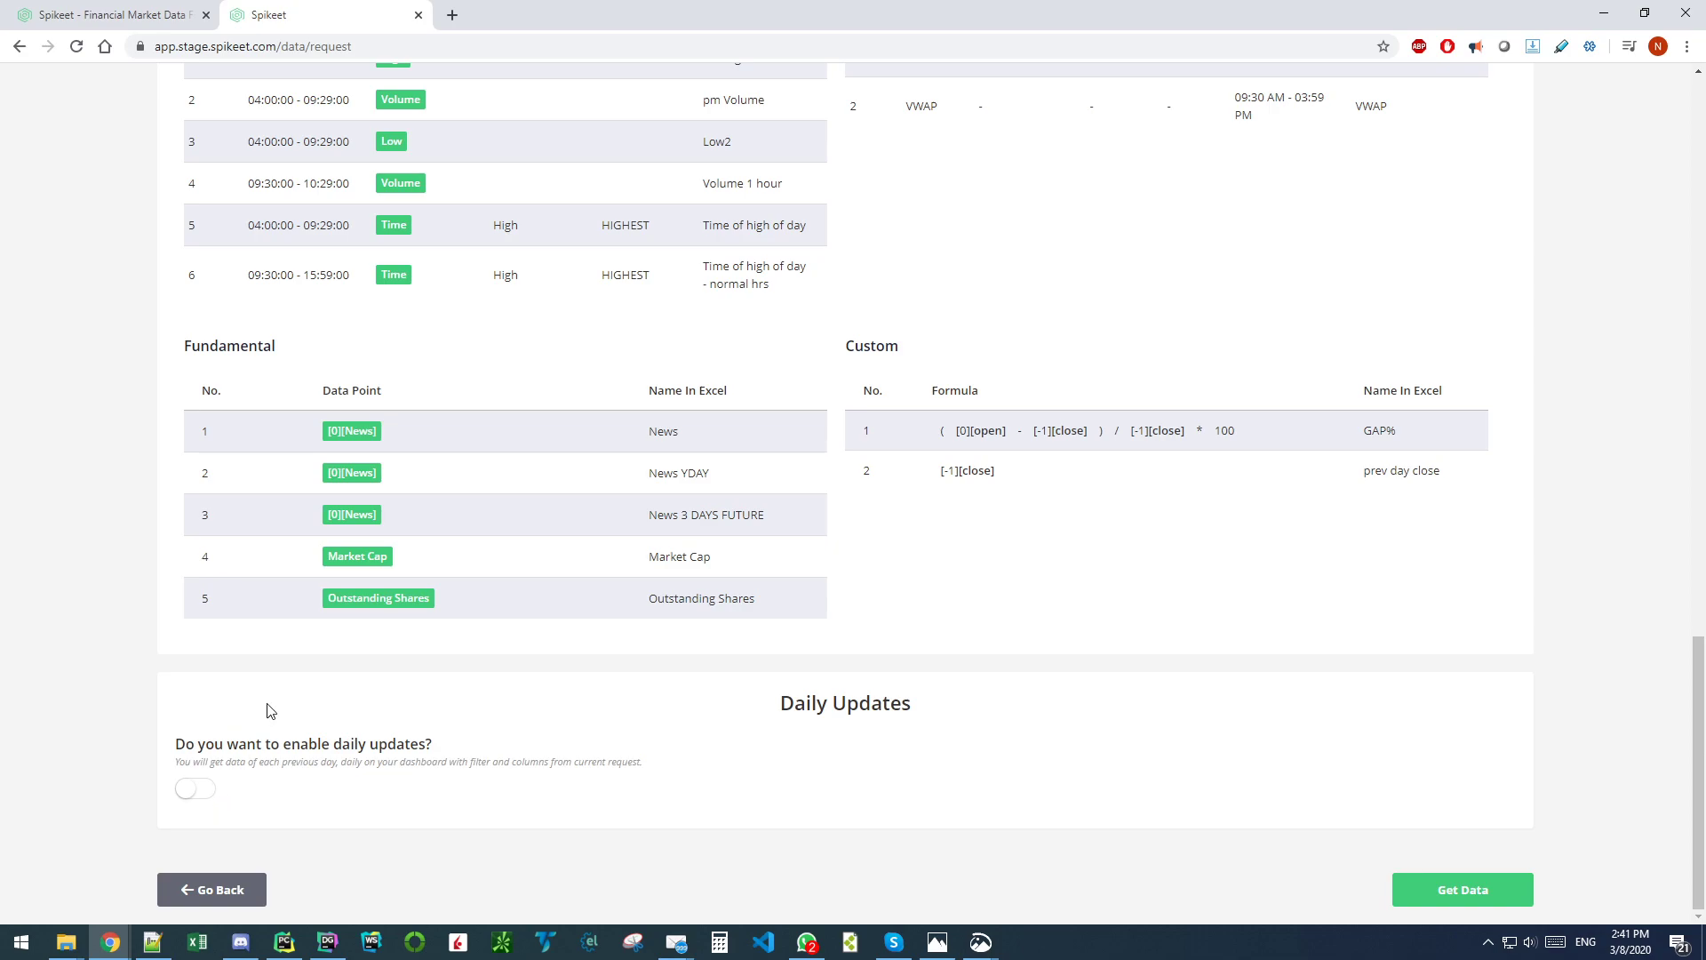
Step: Enable daily updates for the request
{"action": "left_click", "coordinate": [199, 798]}
{"action": "left_click_drag", "start_coordinate": [778, 713], "coordinate": [912, 710]}
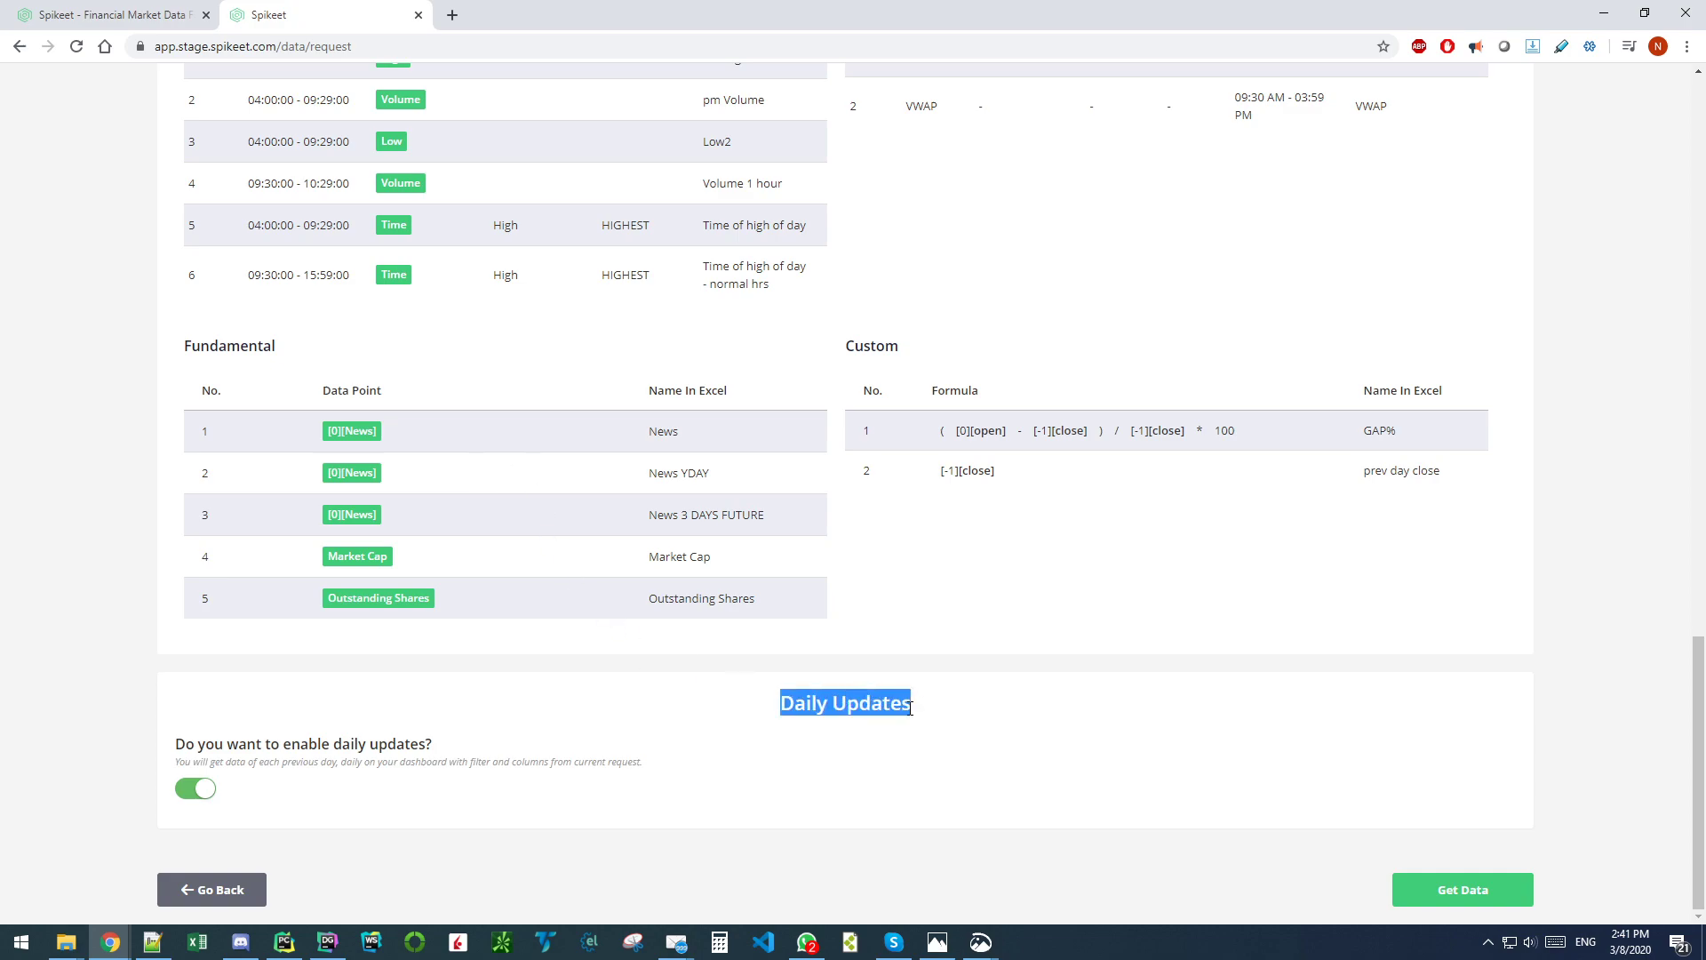
{"action": "left_click", "coordinate": [792, 731]}
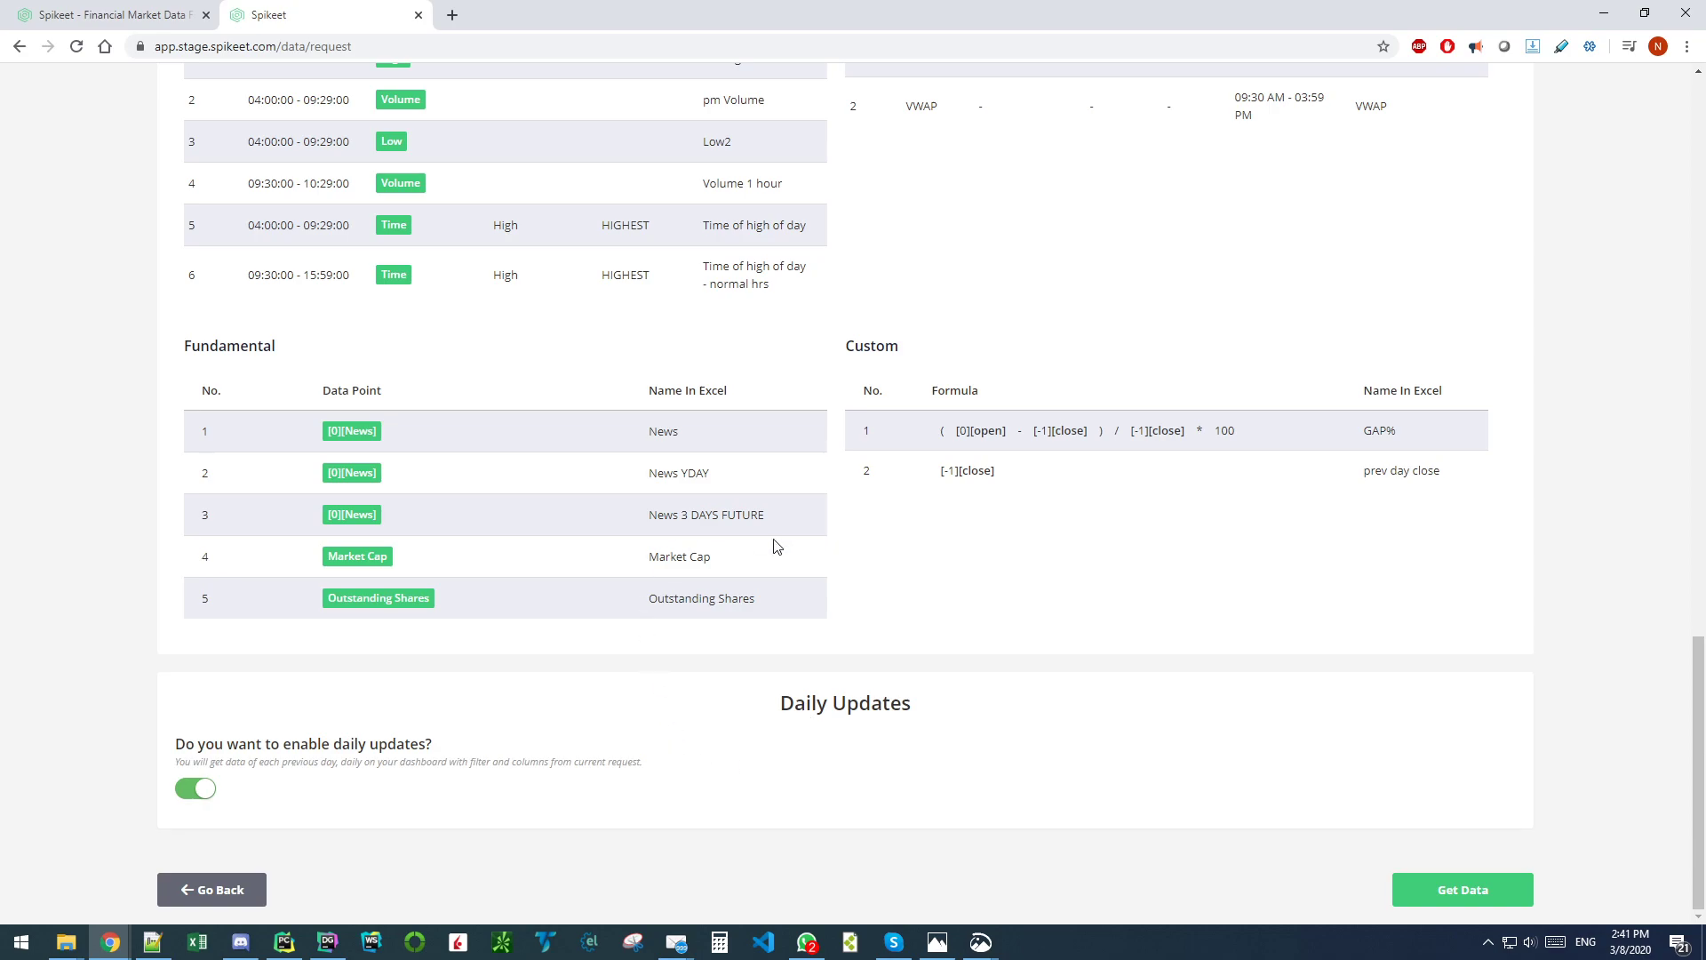
Step: Check the filters and columns in the request review once more
{"action": "scroll", "coordinate": [782, 529], "scroll_direction": "up", "scroll_amount": 7}
{"action": "scroll", "coordinate": [782, 462], "scroll_direction": "up", "scroll_amount": 9}
{"action": "scroll", "coordinate": [768, 428], "scroll_direction": "down", "scroll_amount": 10}
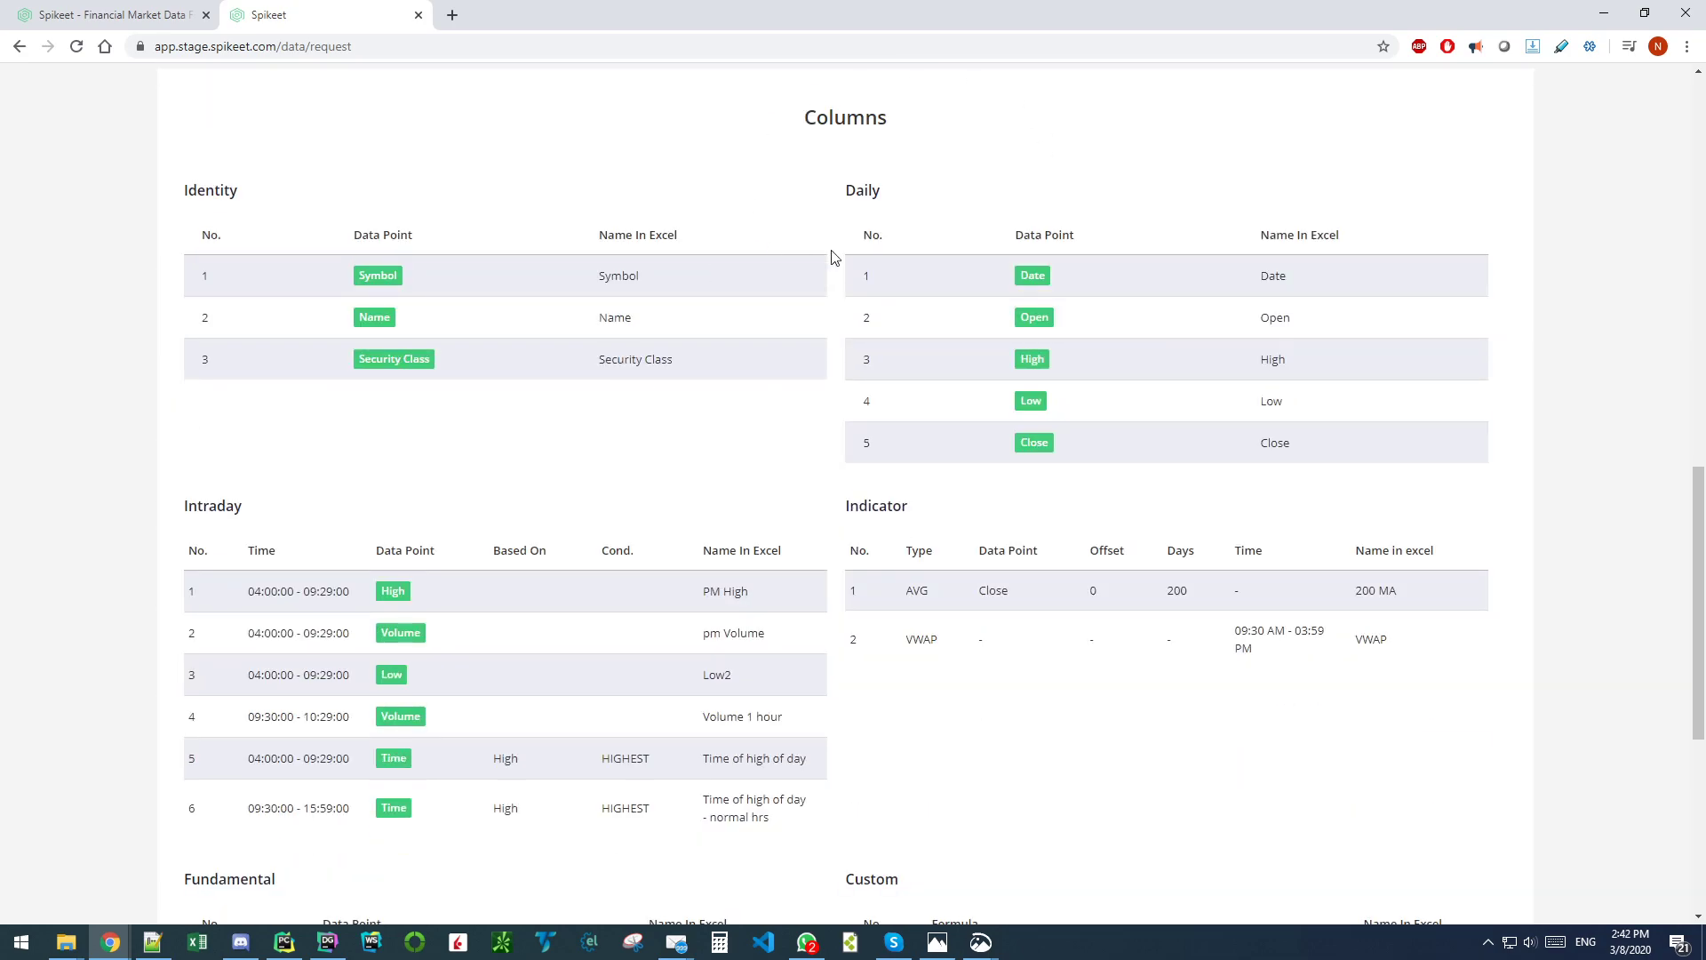
{"action": "scroll", "coordinate": [666, 653], "scroll_direction": "down", "scroll_amount": 6}
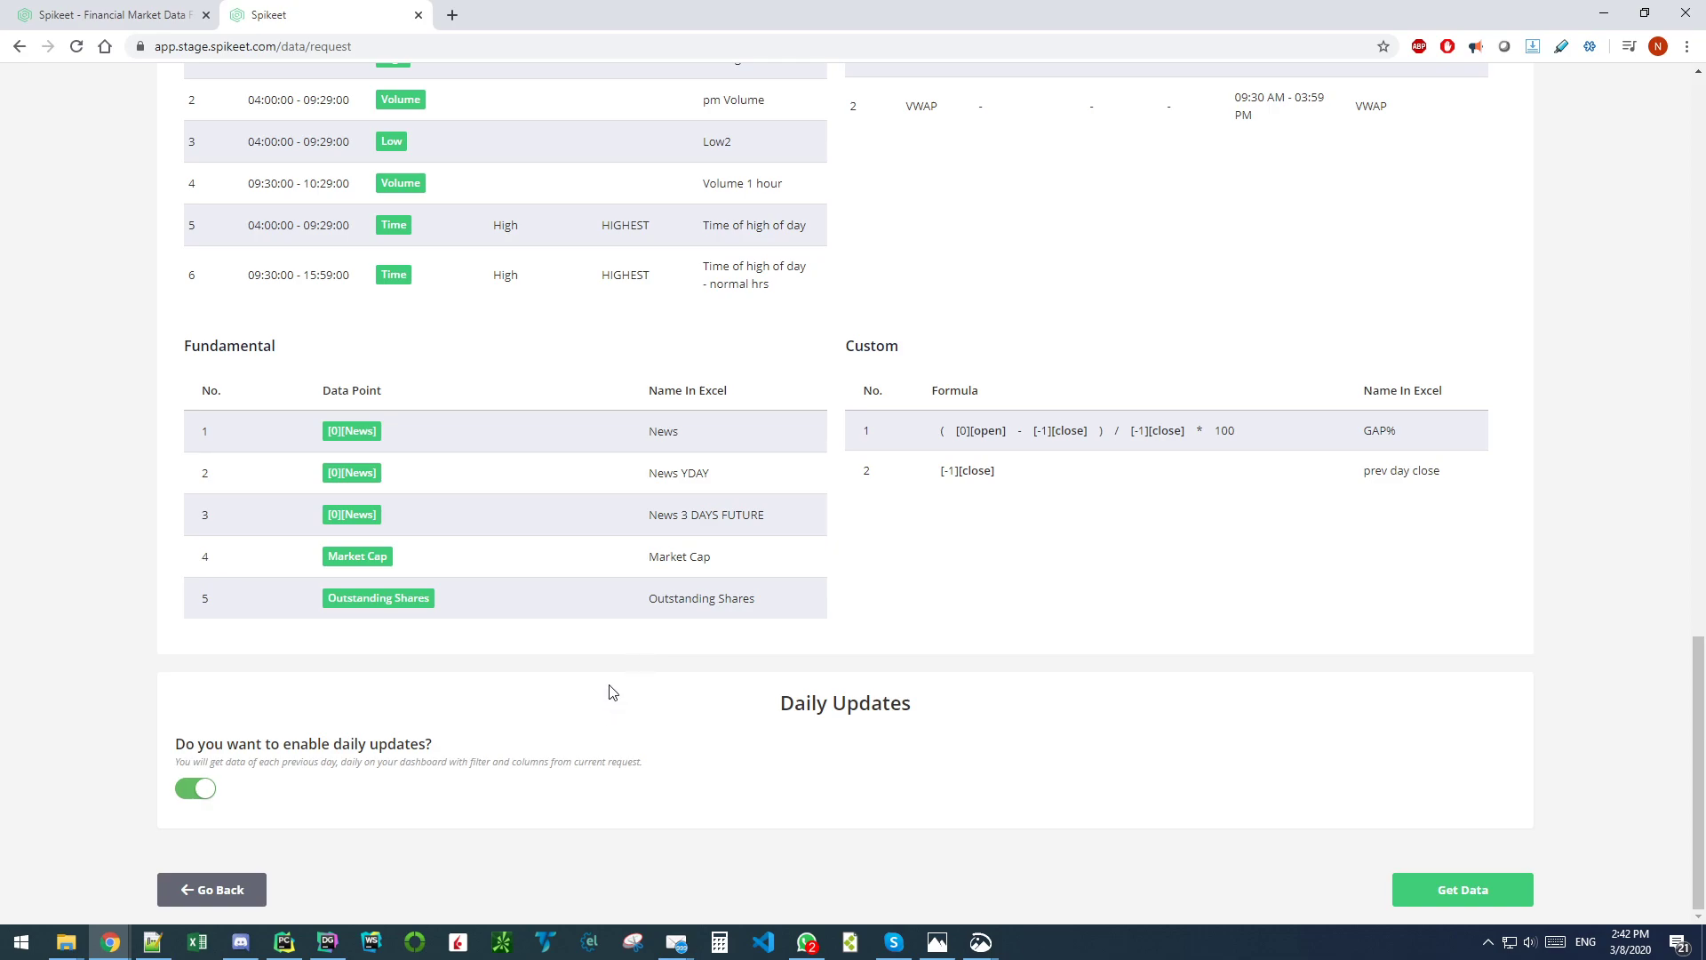
{"action": "scroll", "coordinate": [685, 693], "scroll_direction": "up", "scroll_amount": 2}
{"action": "scroll", "coordinate": [594, 658], "scroll_direction": "up", "scroll_amount": 14}
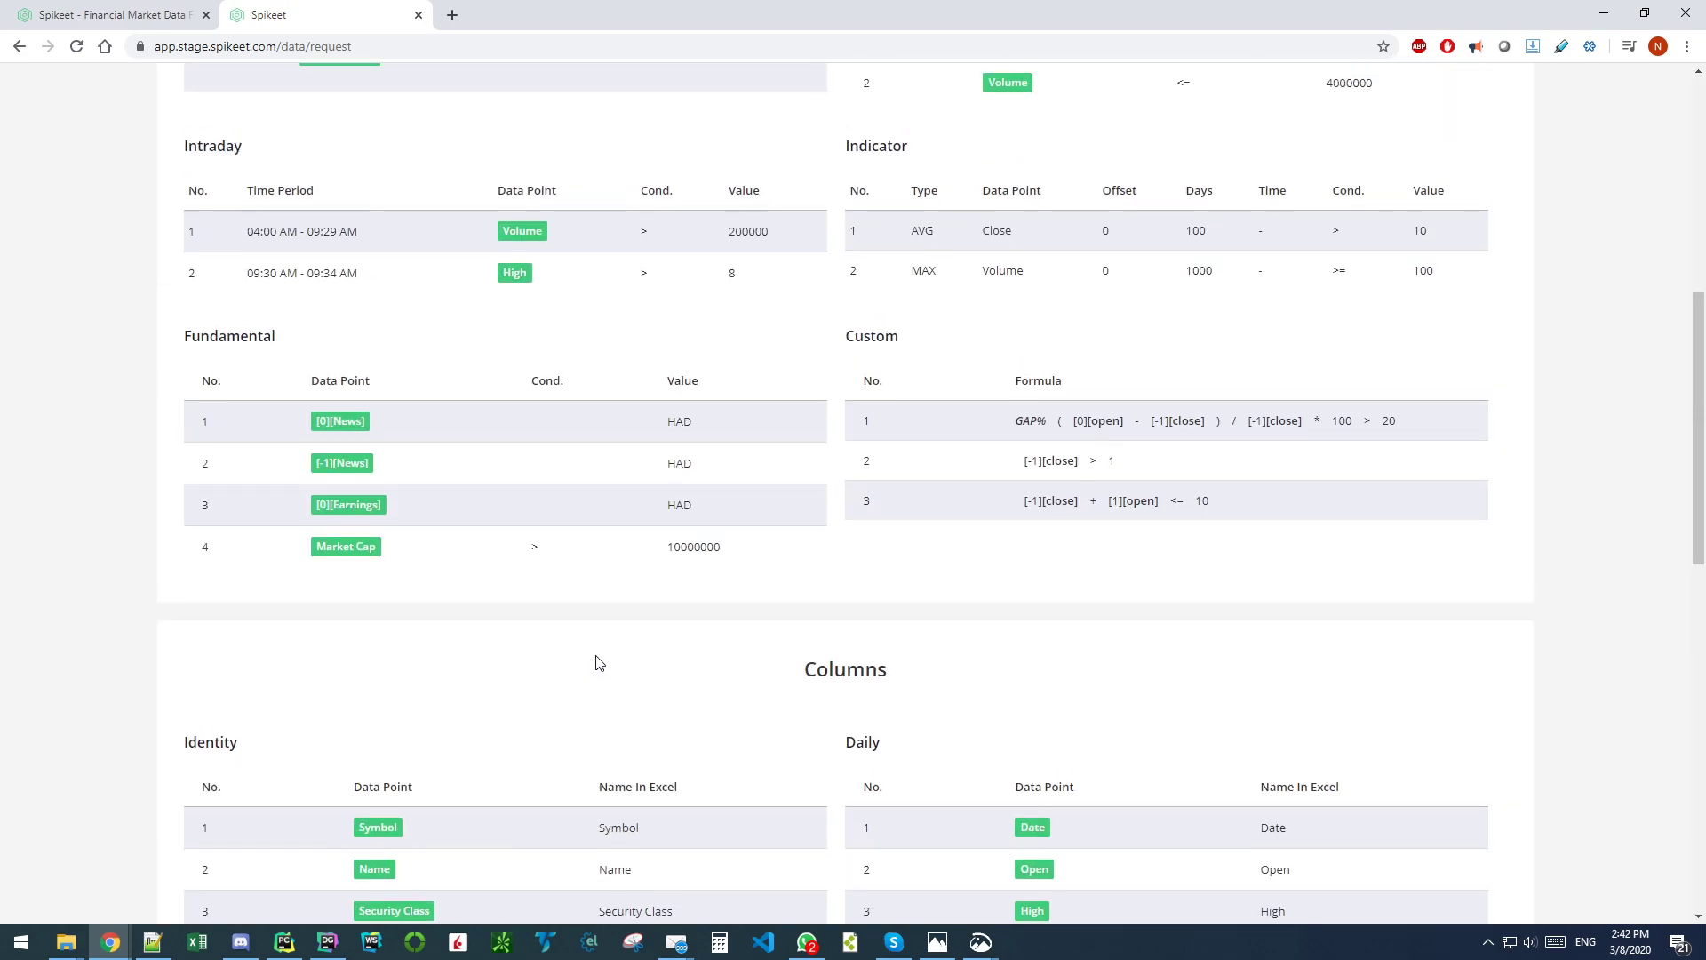
{"action": "scroll", "coordinate": [594, 663], "scroll_direction": "down", "scroll_amount": 12}
{"action": "scroll", "coordinate": [631, 649], "scroll_direction": "up", "scroll_amount": 12}
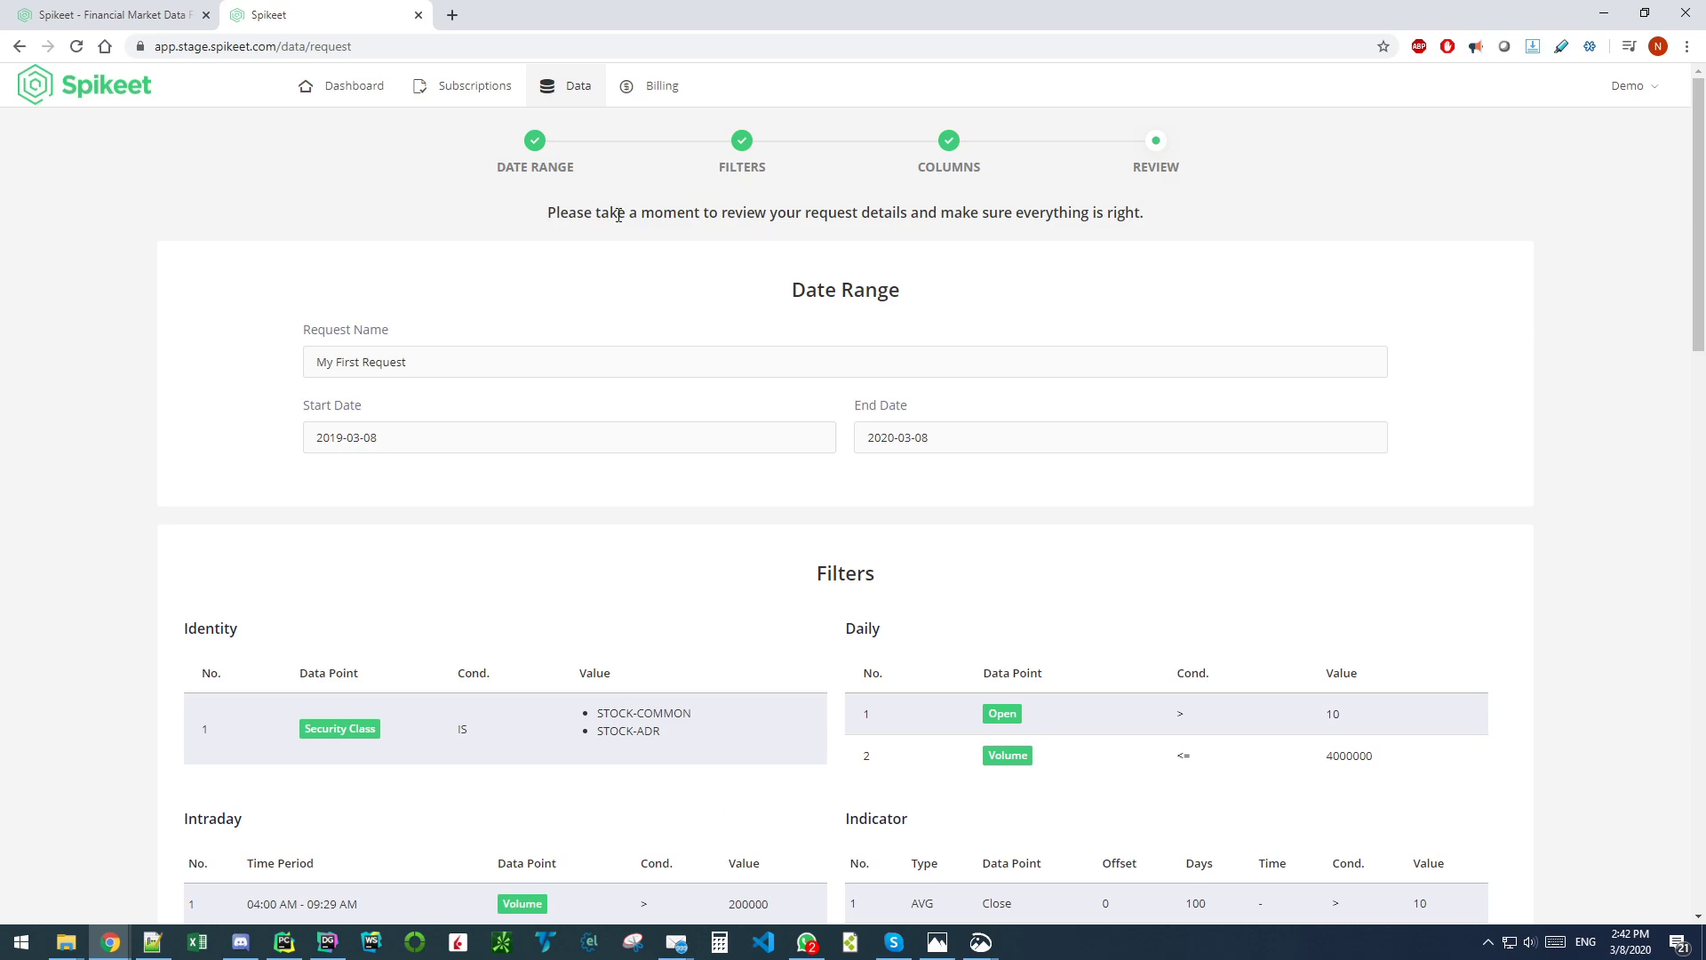
Step: Return to the Filters stage and delete all three custom filters
{"action": "left_click", "coordinate": [742, 161]}
{"action": "scroll", "coordinate": [1147, 437], "scroll_direction": "down", "scroll_amount": 20}
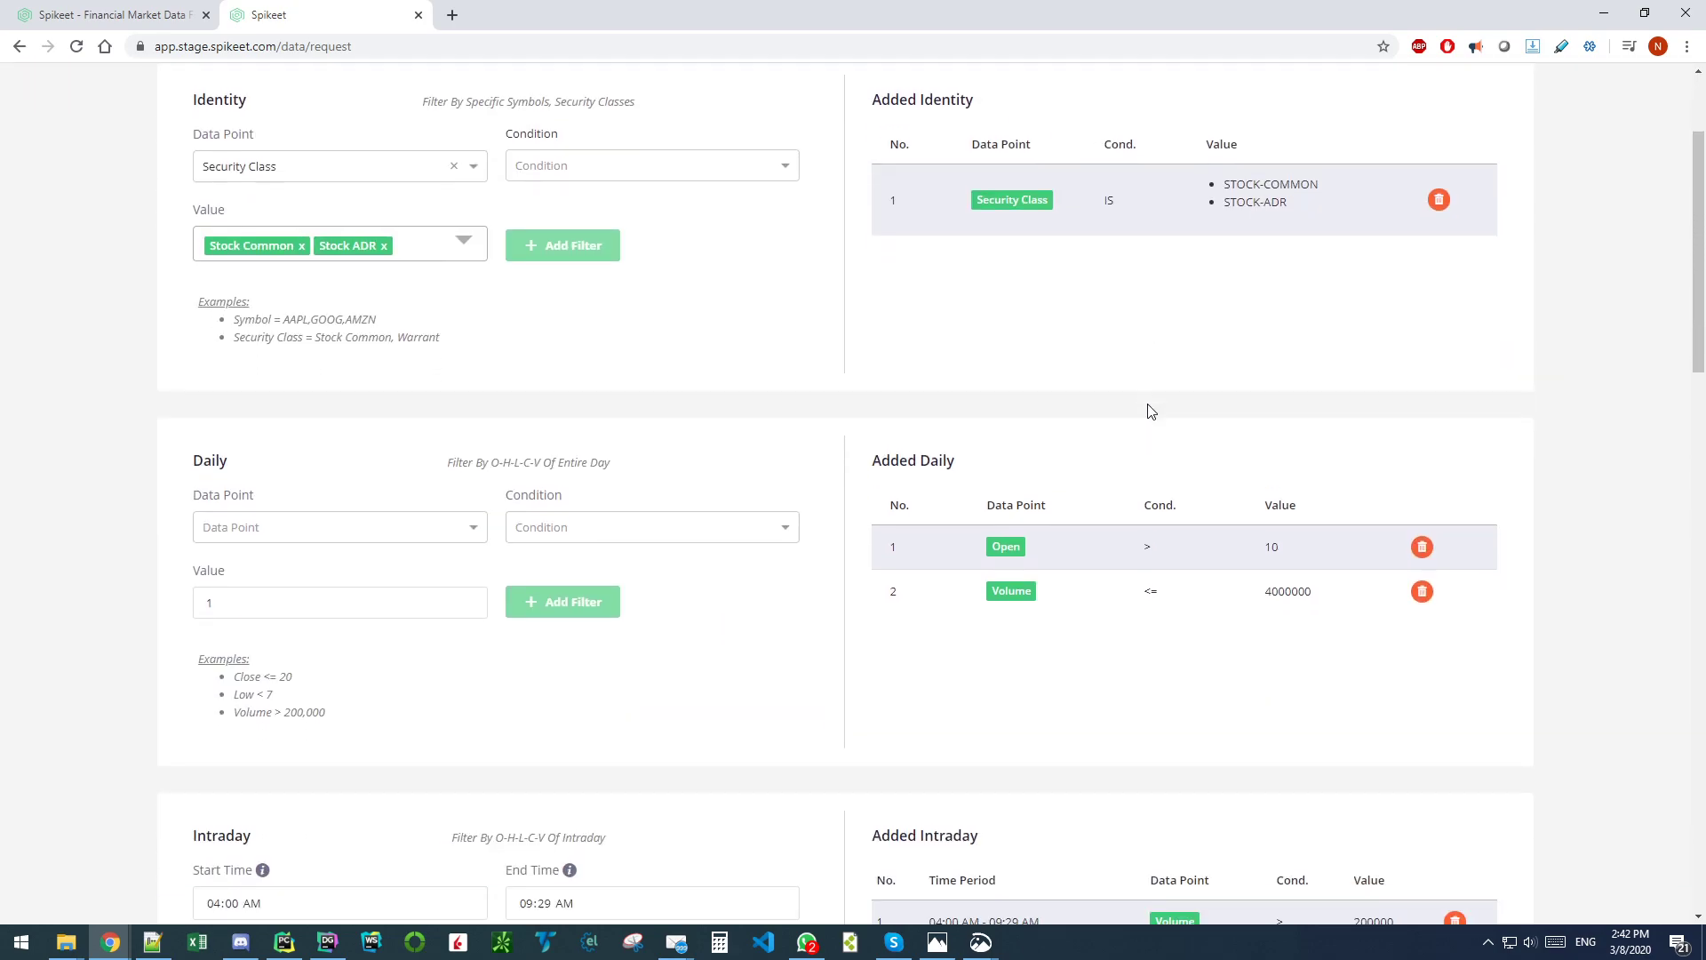
{"action": "scroll", "coordinate": [1125, 484], "scroll_direction": "down", "scroll_amount": 2}
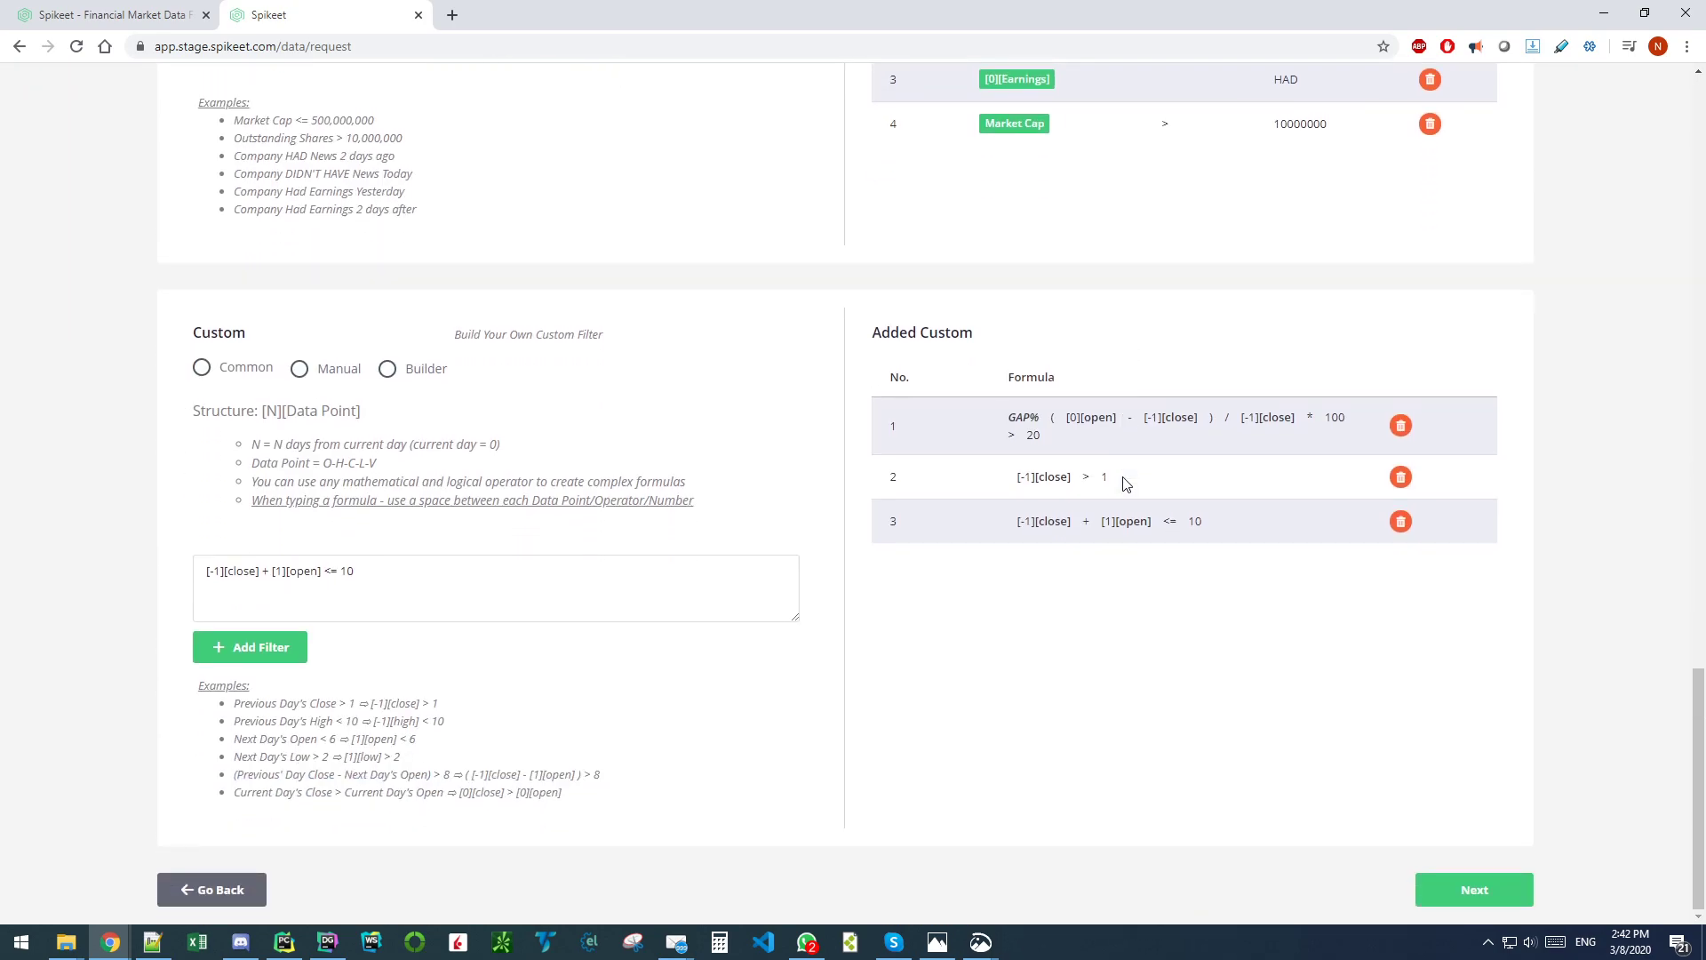
{"action": "left_click", "coordinate": [1401, 521]}
{"action": "left_click", "coordinate": [1401, 477]}
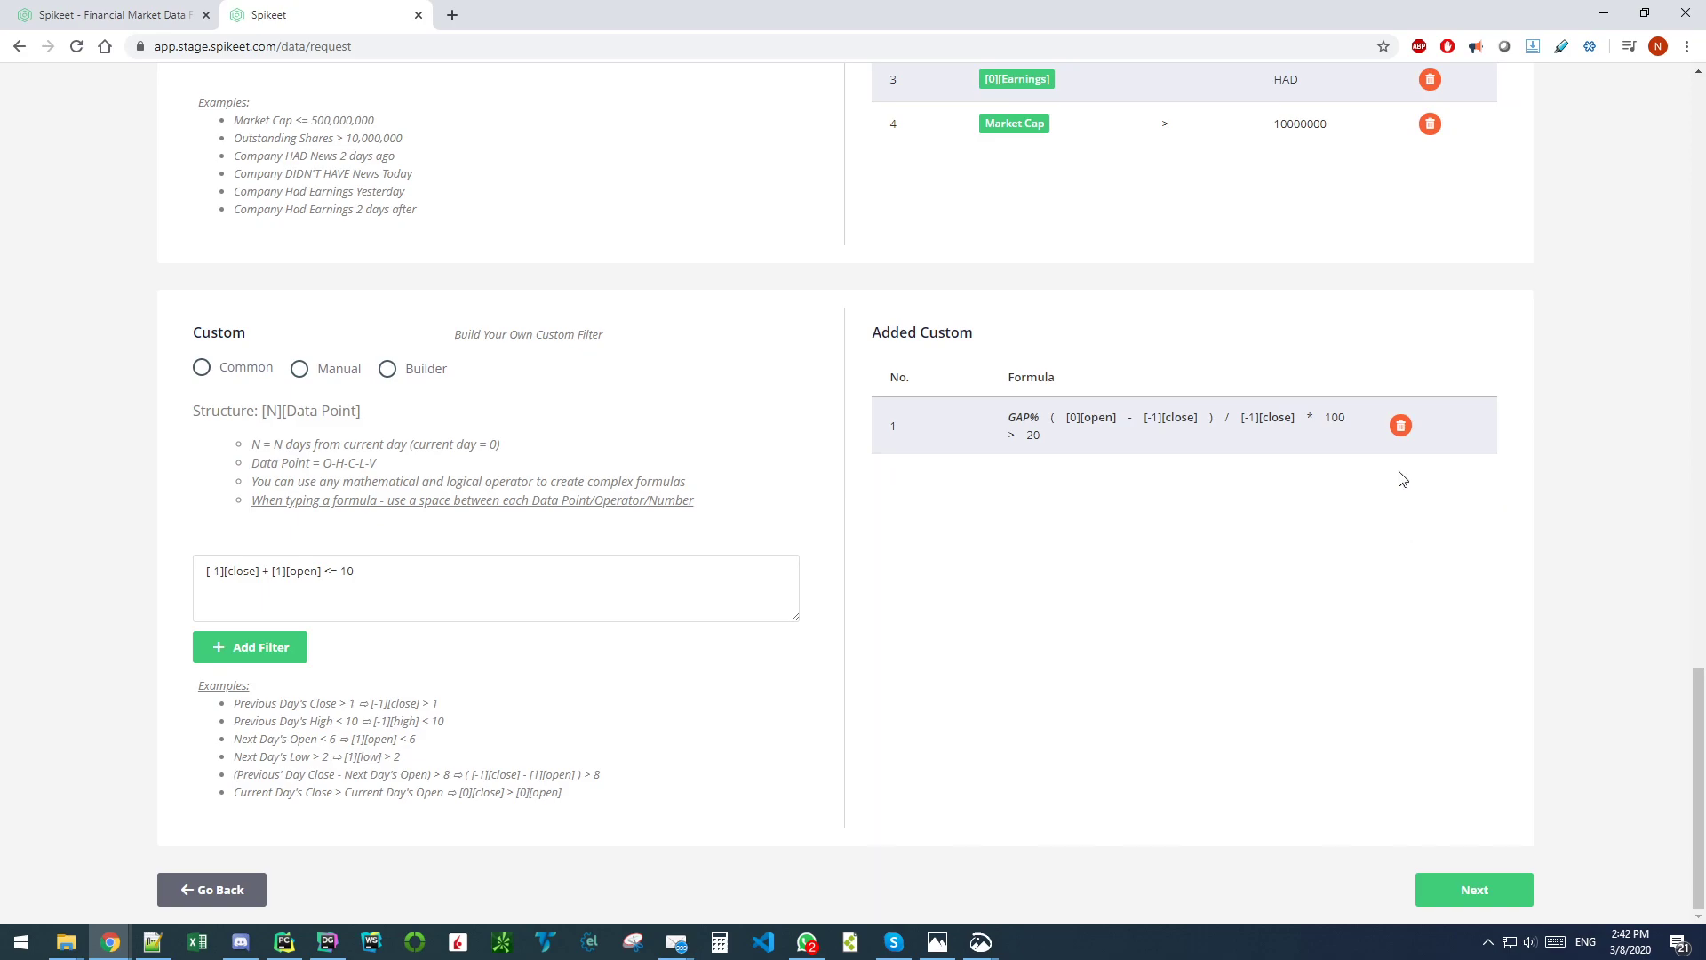
{"action": "left_click", "coordinate": [1400, 425]}
Step: Delete all four fundamental filters: Market Cap, Earnings and both News filters
{"action": "scroll", "coordinate": [1402, 436], "scroll_direction": "up", "scroll_amount": 4}
{"action": "left_click", "coordinate": [1430, 388]}
{"action": "left_click", "coordinate": [1429, 343]}
{"action": "left_click", "coordinate": [1430, 300]}
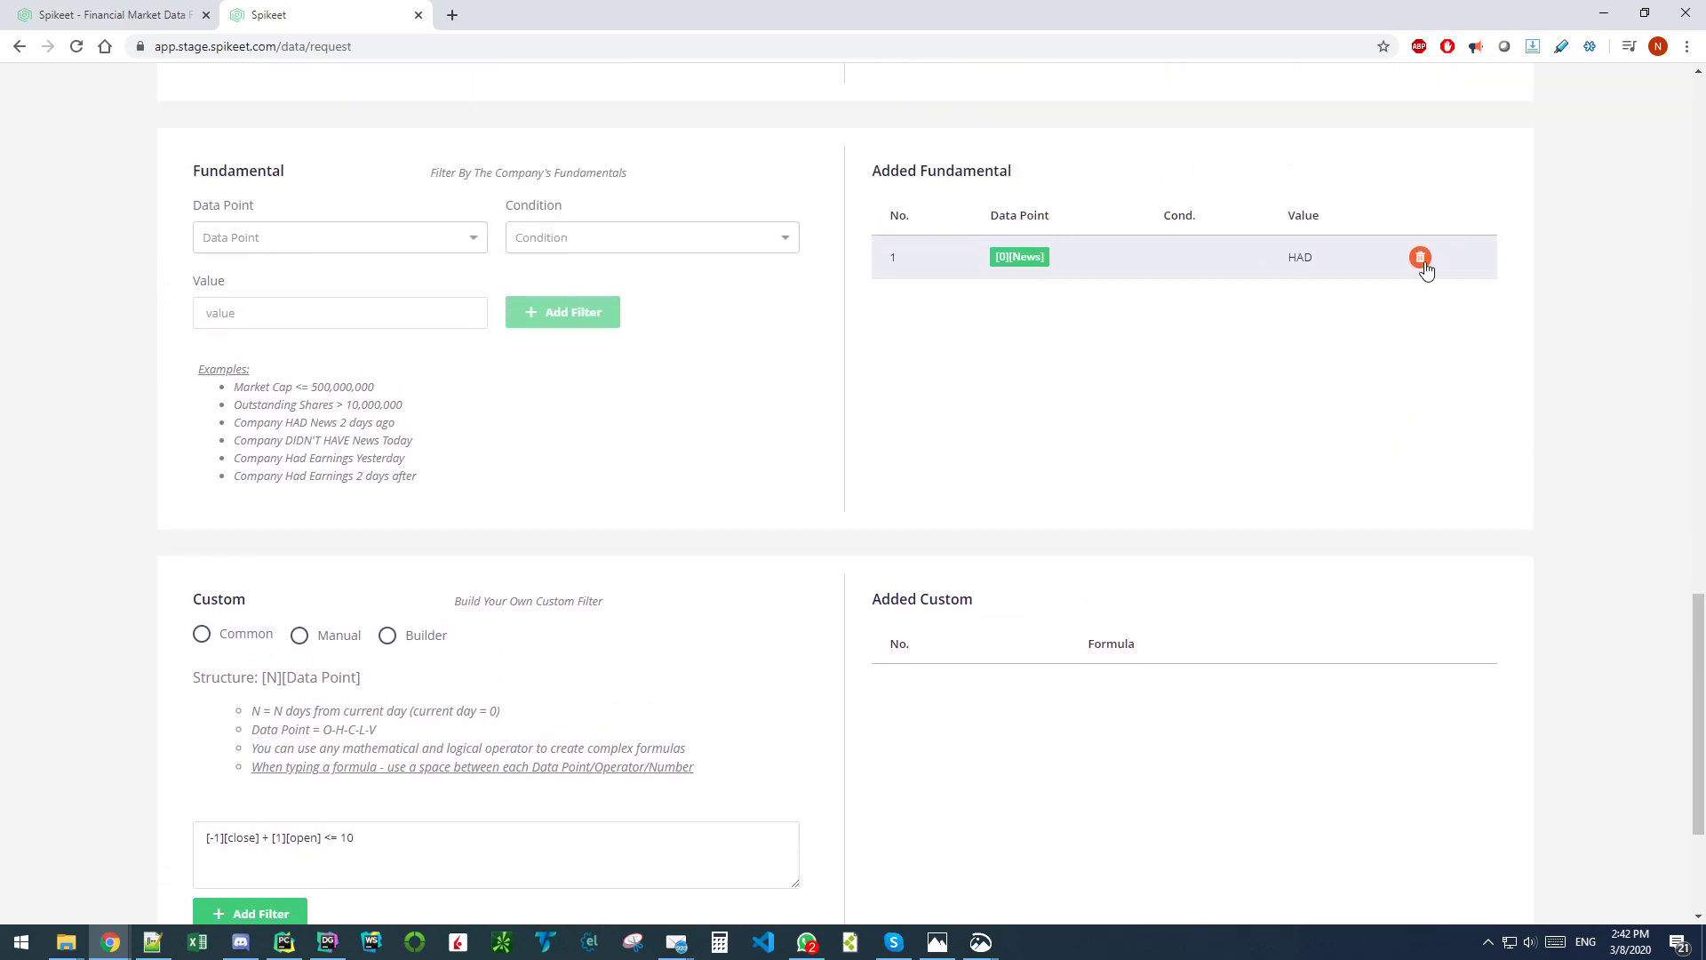
{"action": "left_click", "coordinate": [1420, 257]}
Step: Delete all three indicator filters: AVG, MAX and VWAP
{"action": "scroll", "coordinate": [1346, 458], "scroll_direction": "up", "scroll_amount": 9}
{"action": "left_click", "coordinate": [1475, 540]}
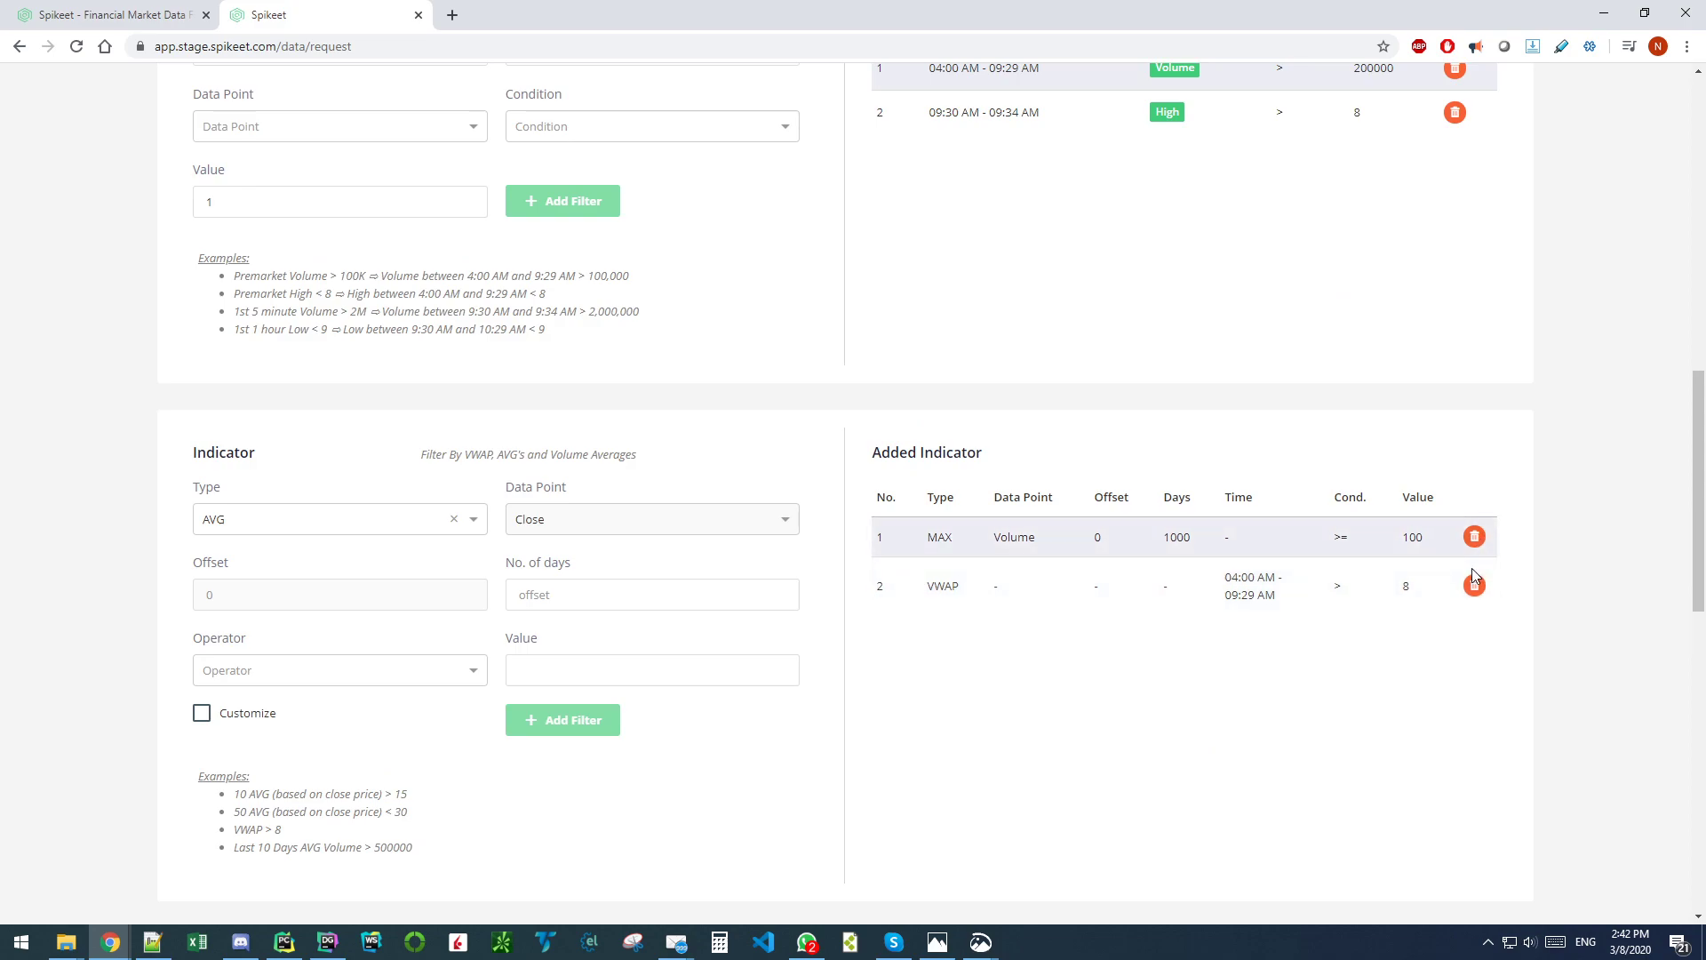
{"action": "left_click", "coordinate": [1474, 536]}
{"action": "left_click", "coordinate": [1474, 538]}
Step: Delete the High and Volume intraday filters
{"action": "scroll", "coordinate": [1440, 556], "scroll_direction": "up", "scroll_amount": 5}
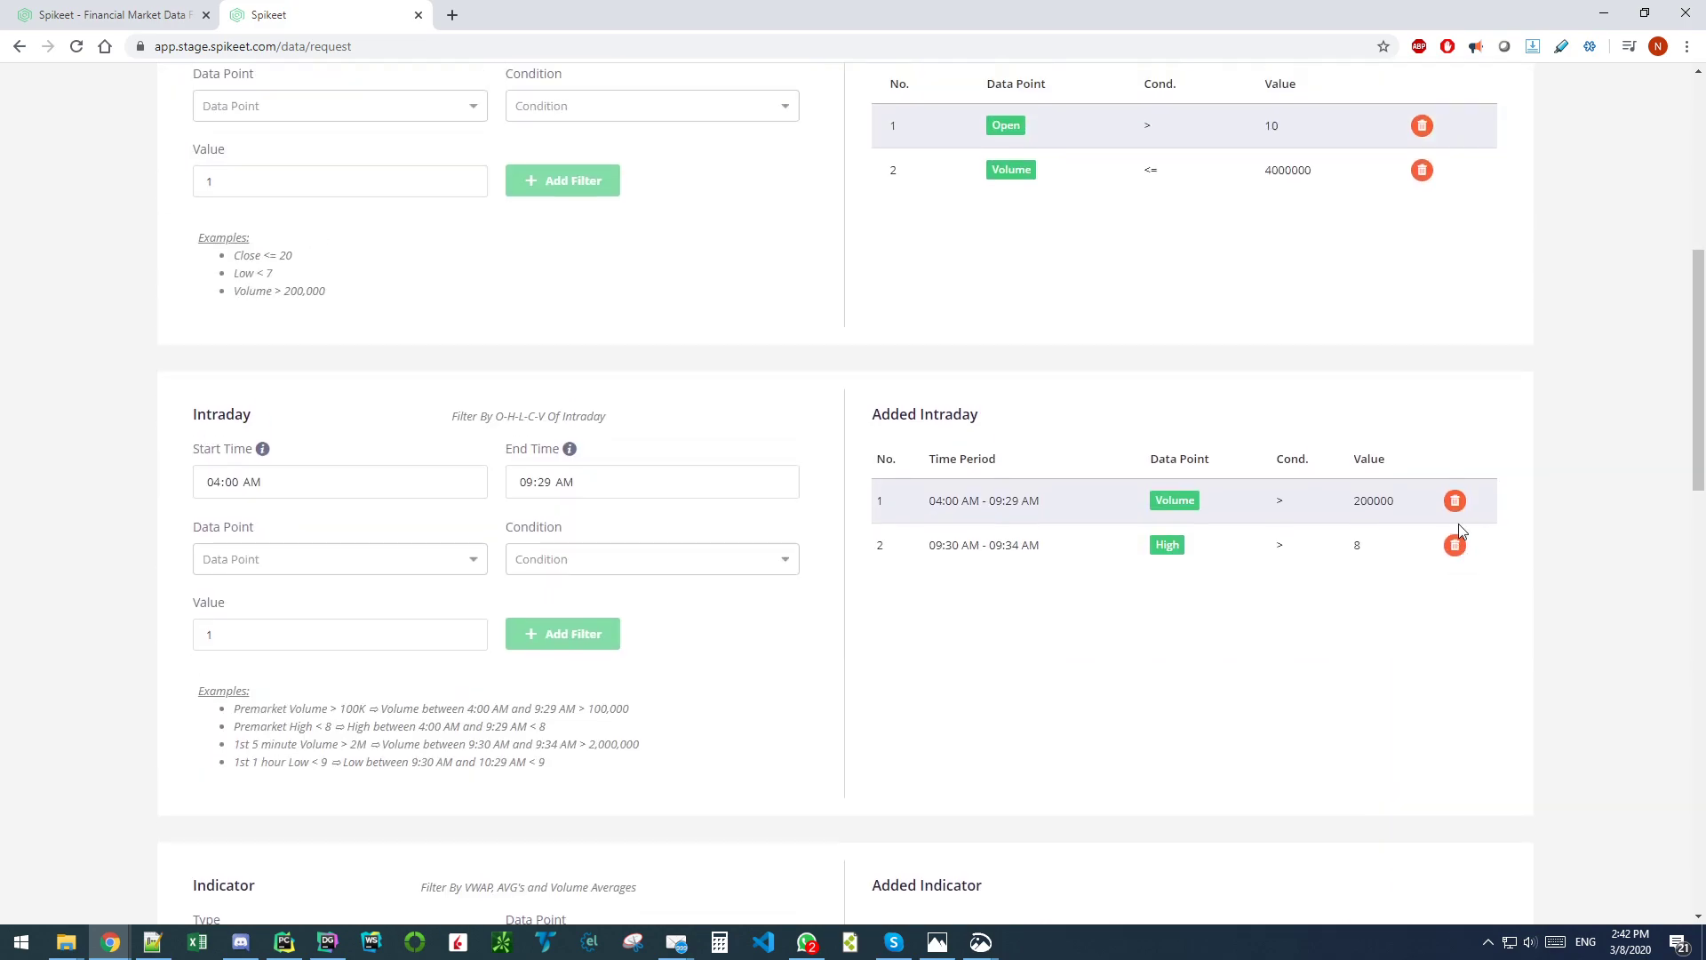
{"action": "left_click", "coordinate": [1454, 557]}
{"action": "left_click", "coordinate": [1452, 513]}
Step: Delete the Open and Volume daily filters and the Security Class identity filter
{"action": "scroll", "coordinate": [1431, 485], "scroll_direction": "up", "scroll_amount": 3}
{"action": "left_click", "coordinate": [1422, 405]}
{"action": "left_click", "coordinate": [1422, 405]}
{"action": "scroll", "coordinate": [1412, 449], "scroll_direction": "up", "scroll_amount": 4}
{"action": "left_click", "coordinate": [1435, 396]}
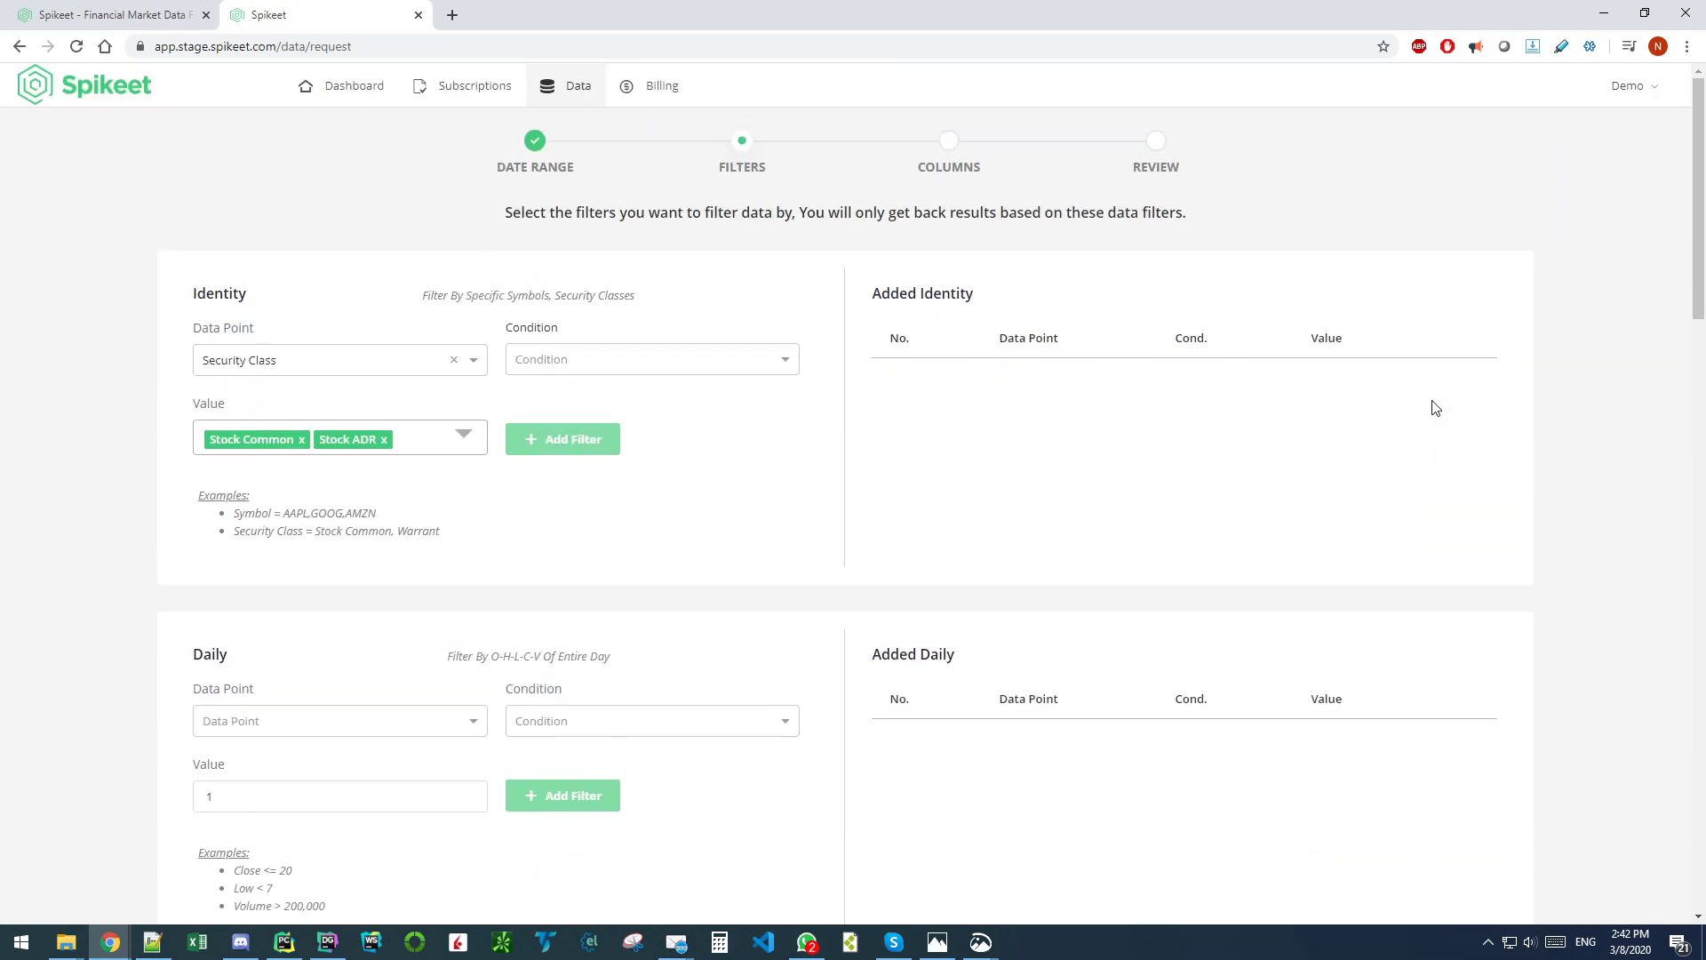
Step: Add an identity filter where Security Class IS Stock Common or Stock ADR
{"action": "left_click", "coordinate": [552, 374]}
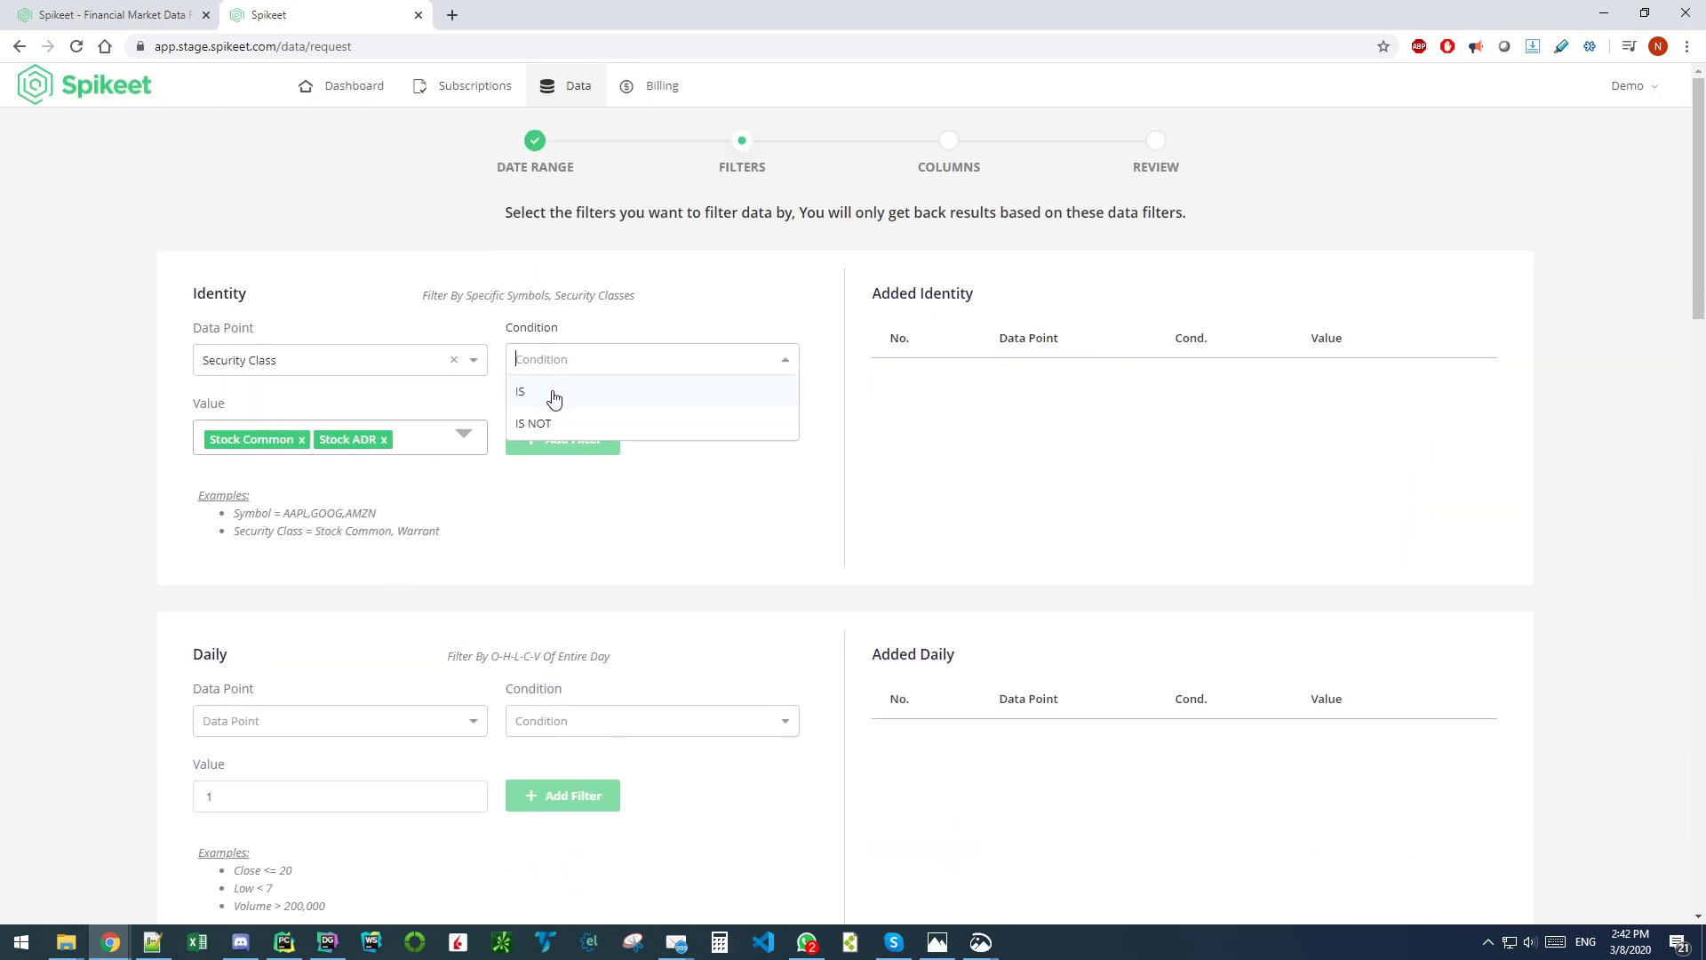
{"action": "left_click", "coordinate": [551, 396]}
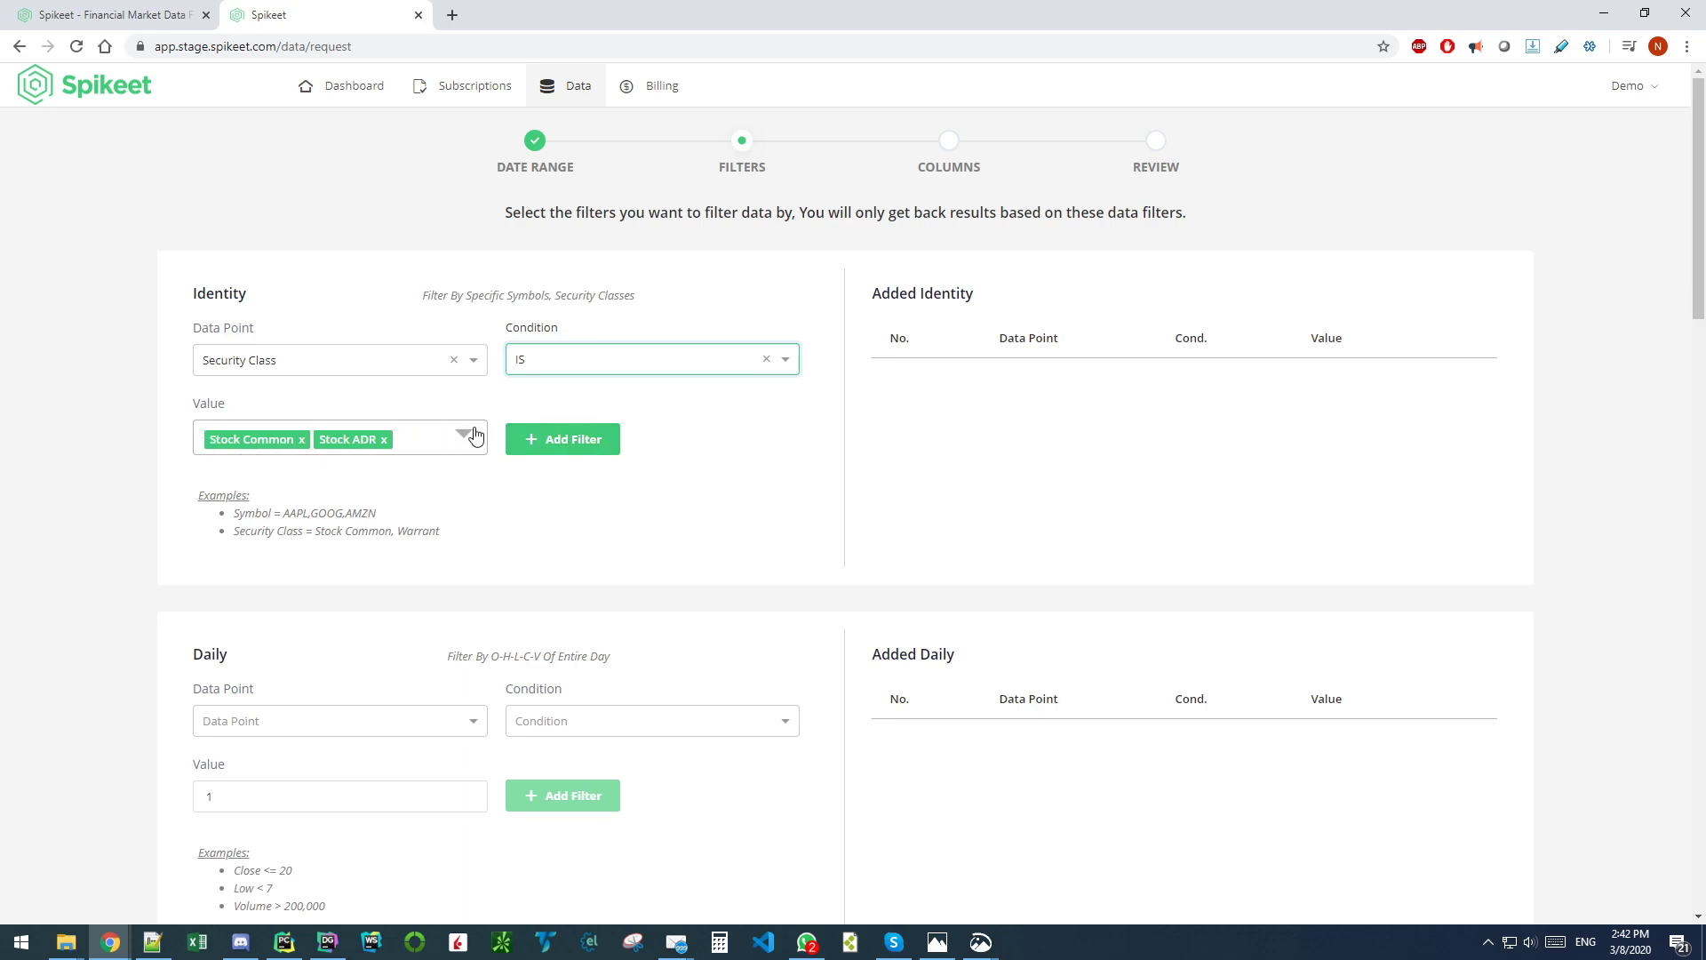
{"action": "left_click", "coordinate": [537, 439]}
Step: Add a daily filter requiring Open > 1
{"action": "scroll", "coordinate": [625, 553], "scroll_direction": "down", "scroll_amount": 20}
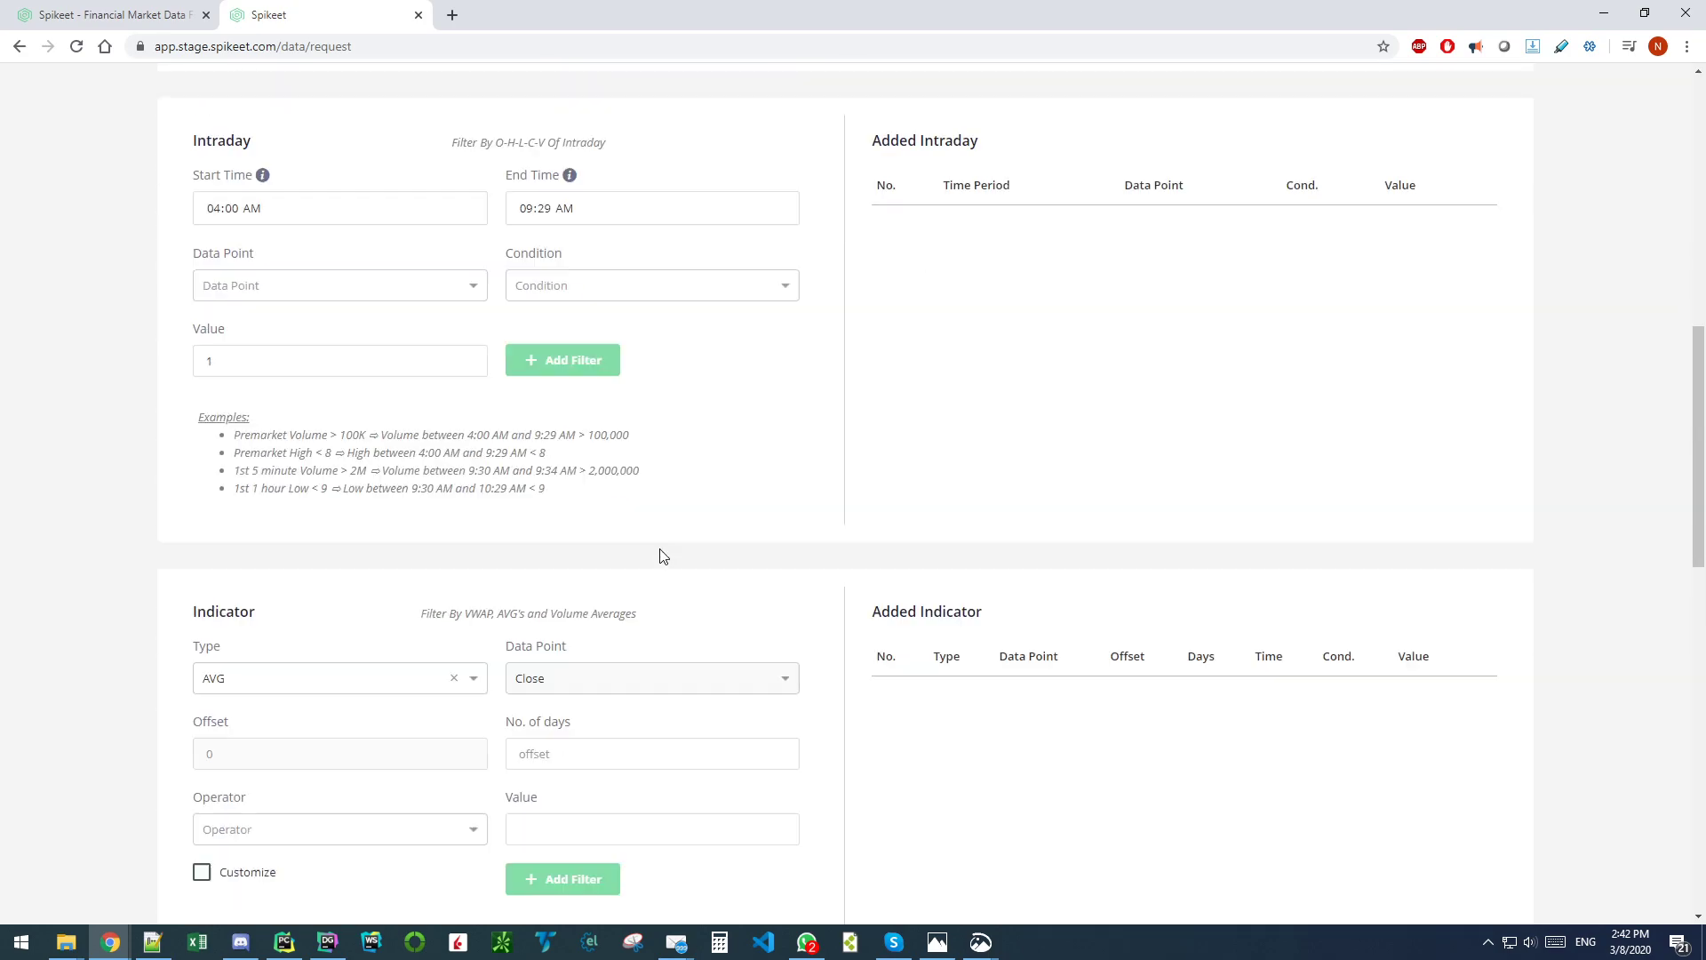
{"action": "scroll", "coordinate": [685, 610], "scroll_direction": "up", "scroll_amount": 2}
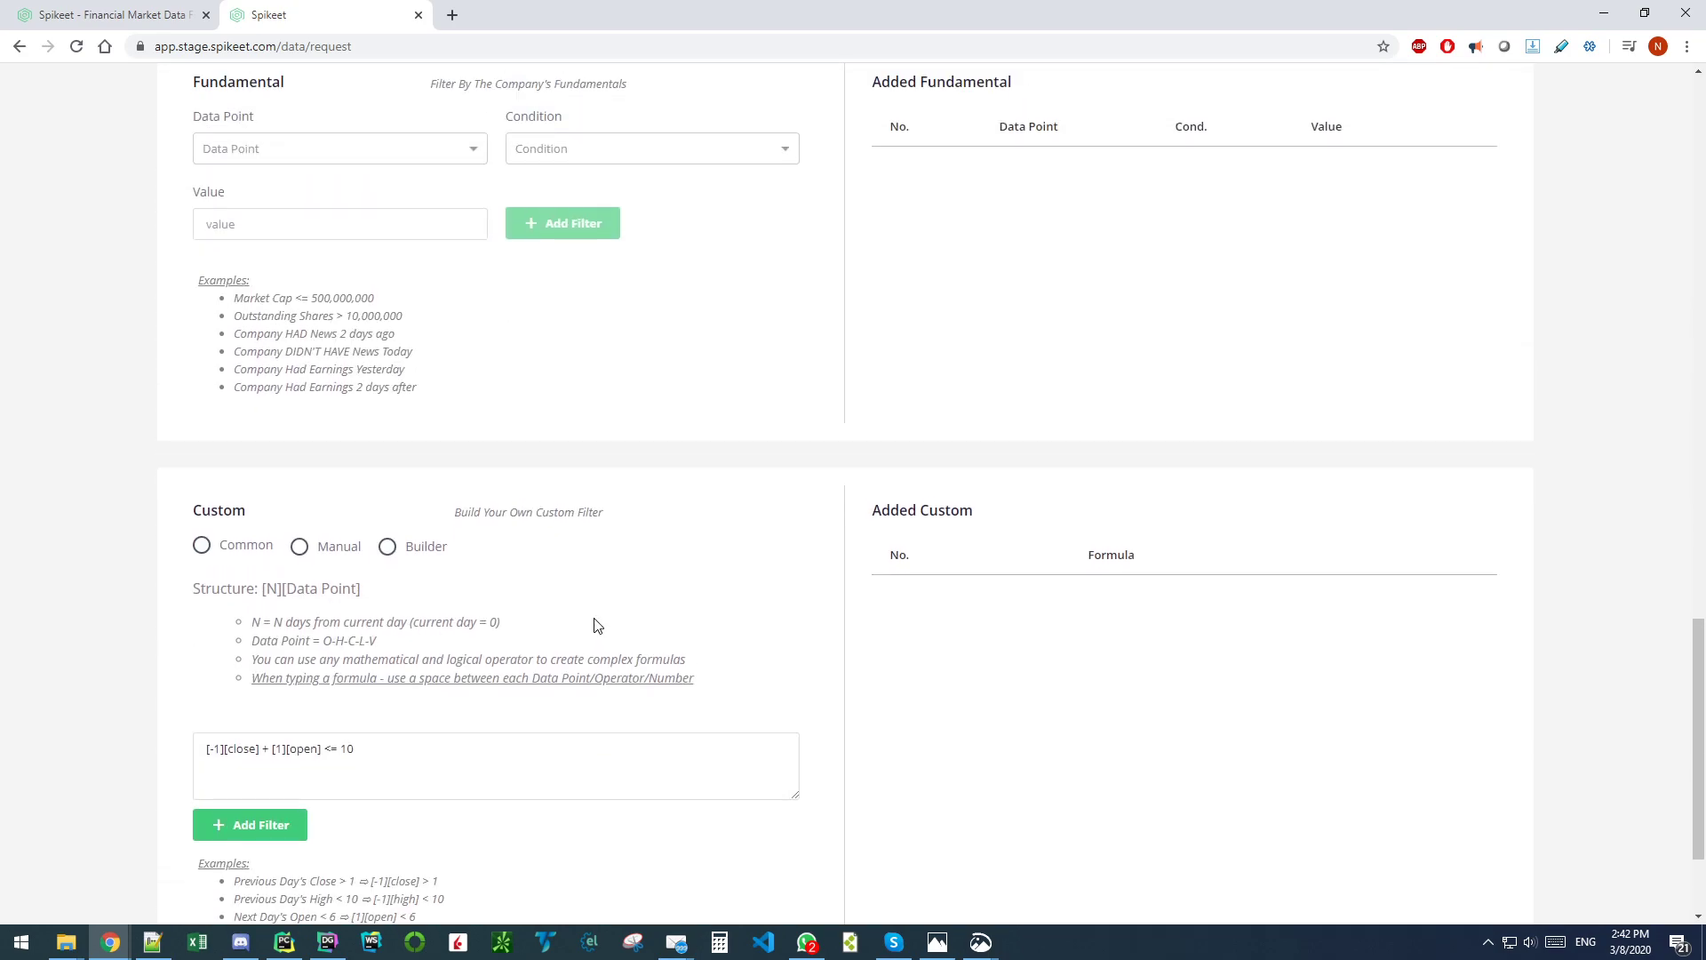
{"action": "scroll", "coordinate": [594, 621], "scroll_direction": "up", "scroll_amount": 11}
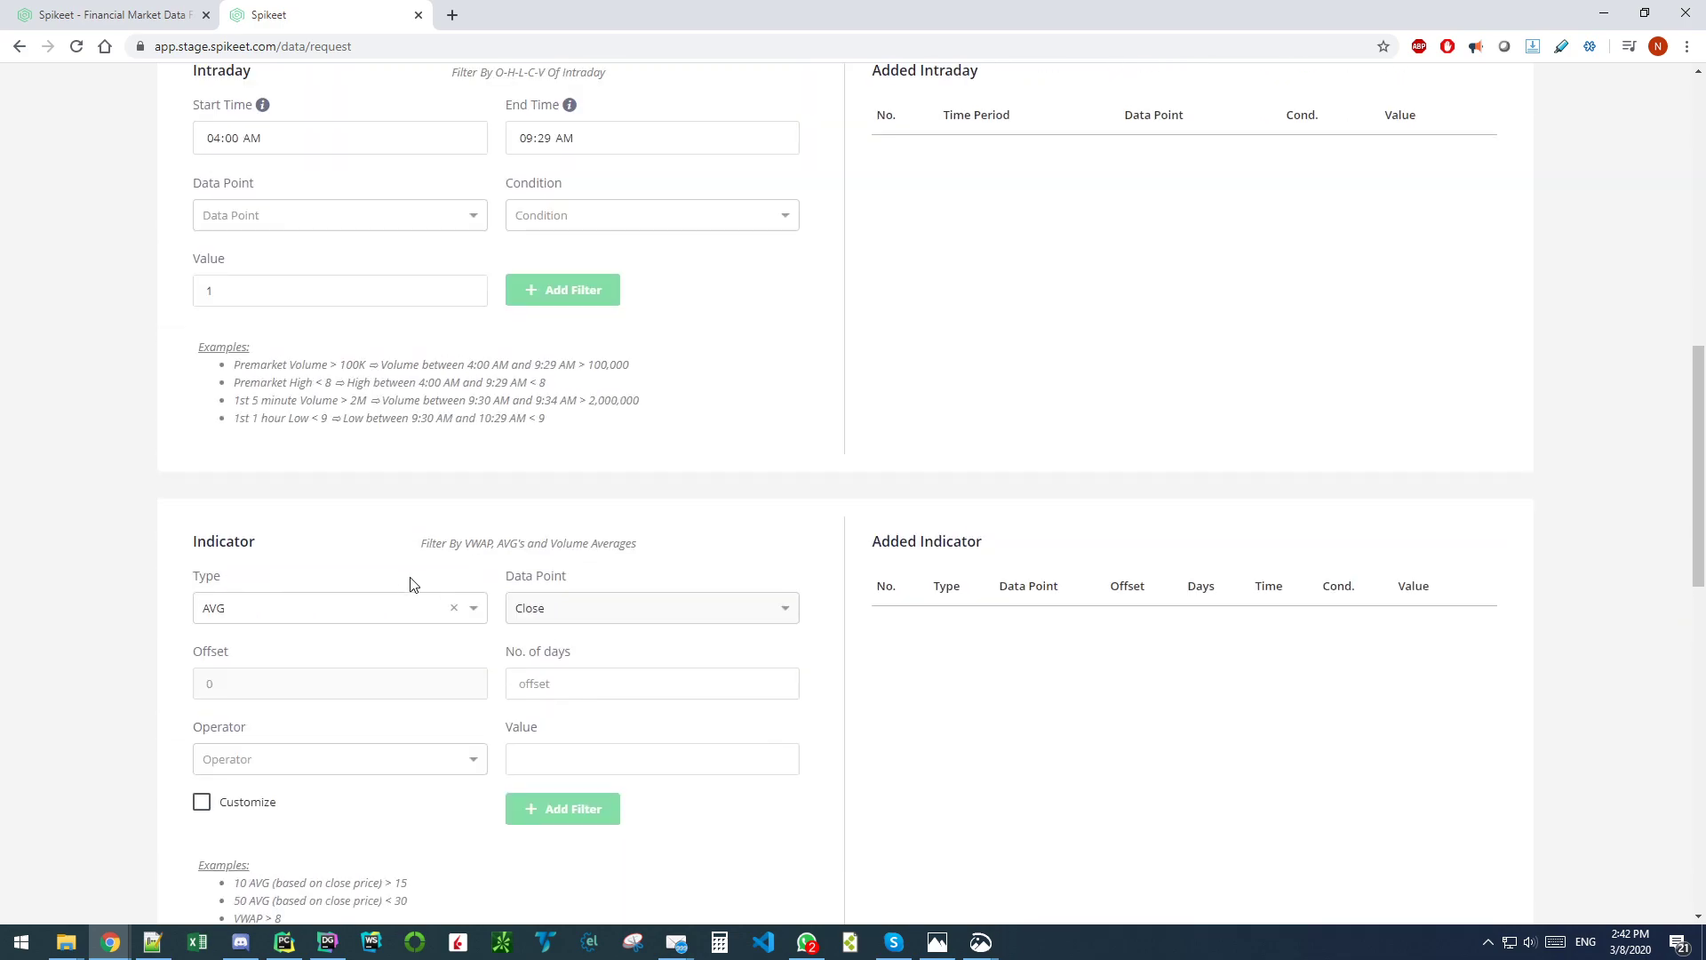
{"action": "scroll", "coordinate": [339, 536], "scroll_direction": "up", "scroll_amount": 5}
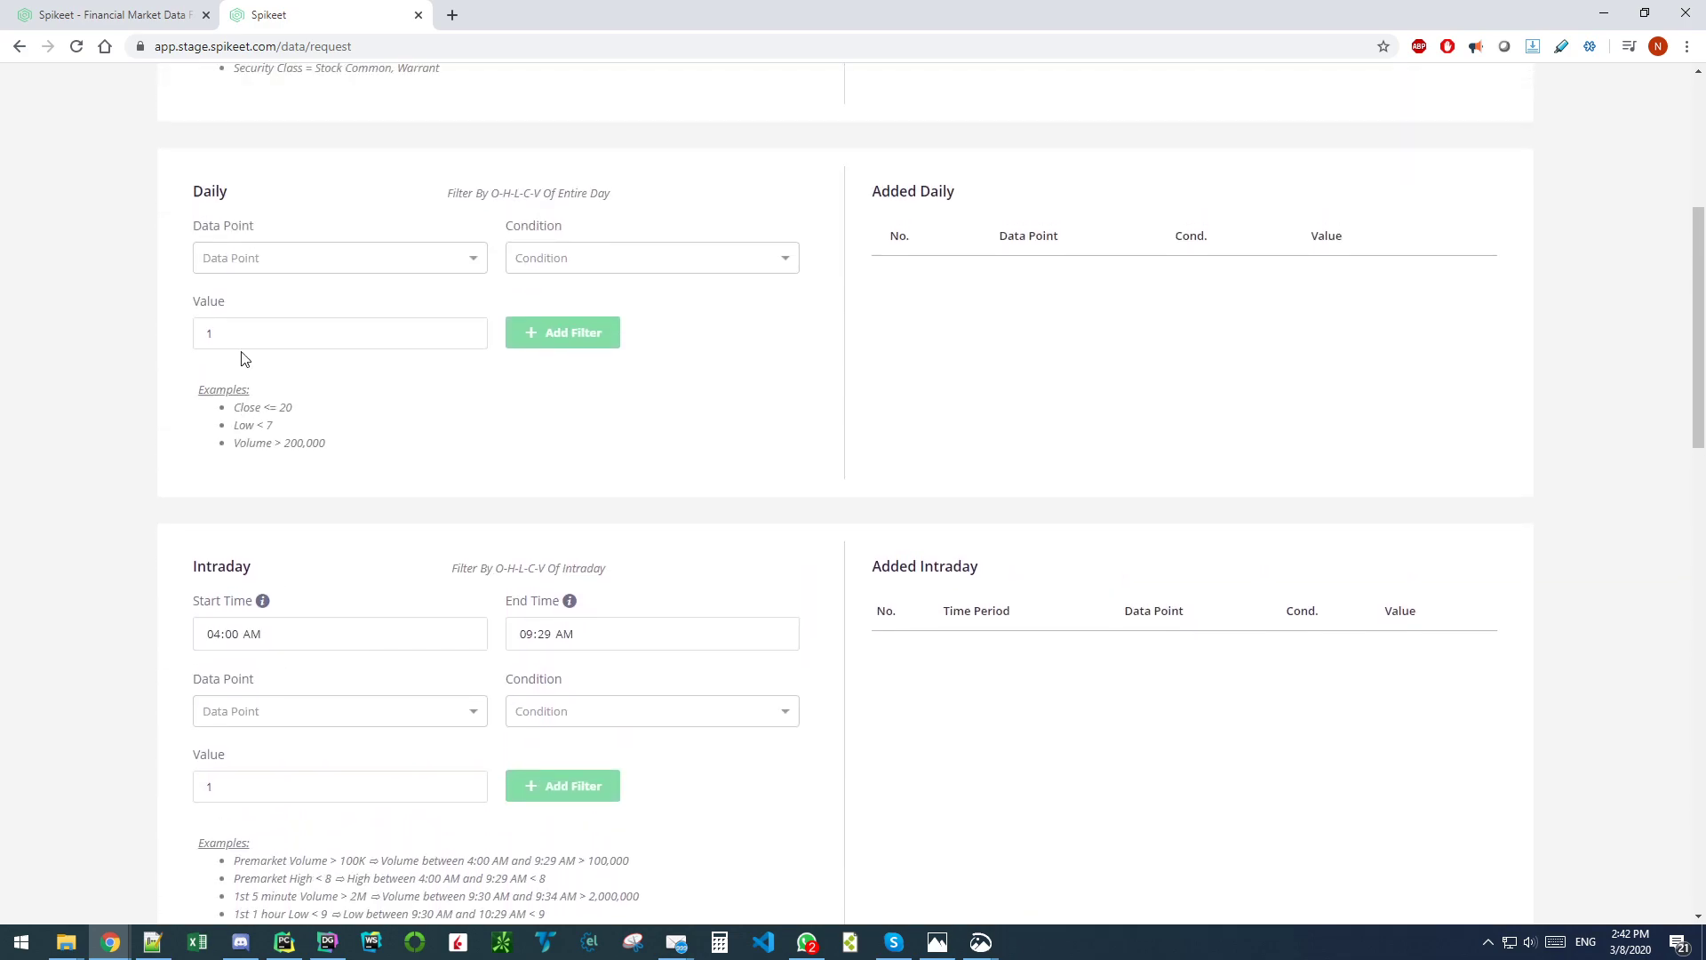
{"action": "scroll", "coordinate": [242, 356], "scroll_direction": "up", "scroll_amount": 3}
{"action": "left_click", "coordinate": [237, 471]}
{"action": "left_click", "coordinate": [236, 499]}
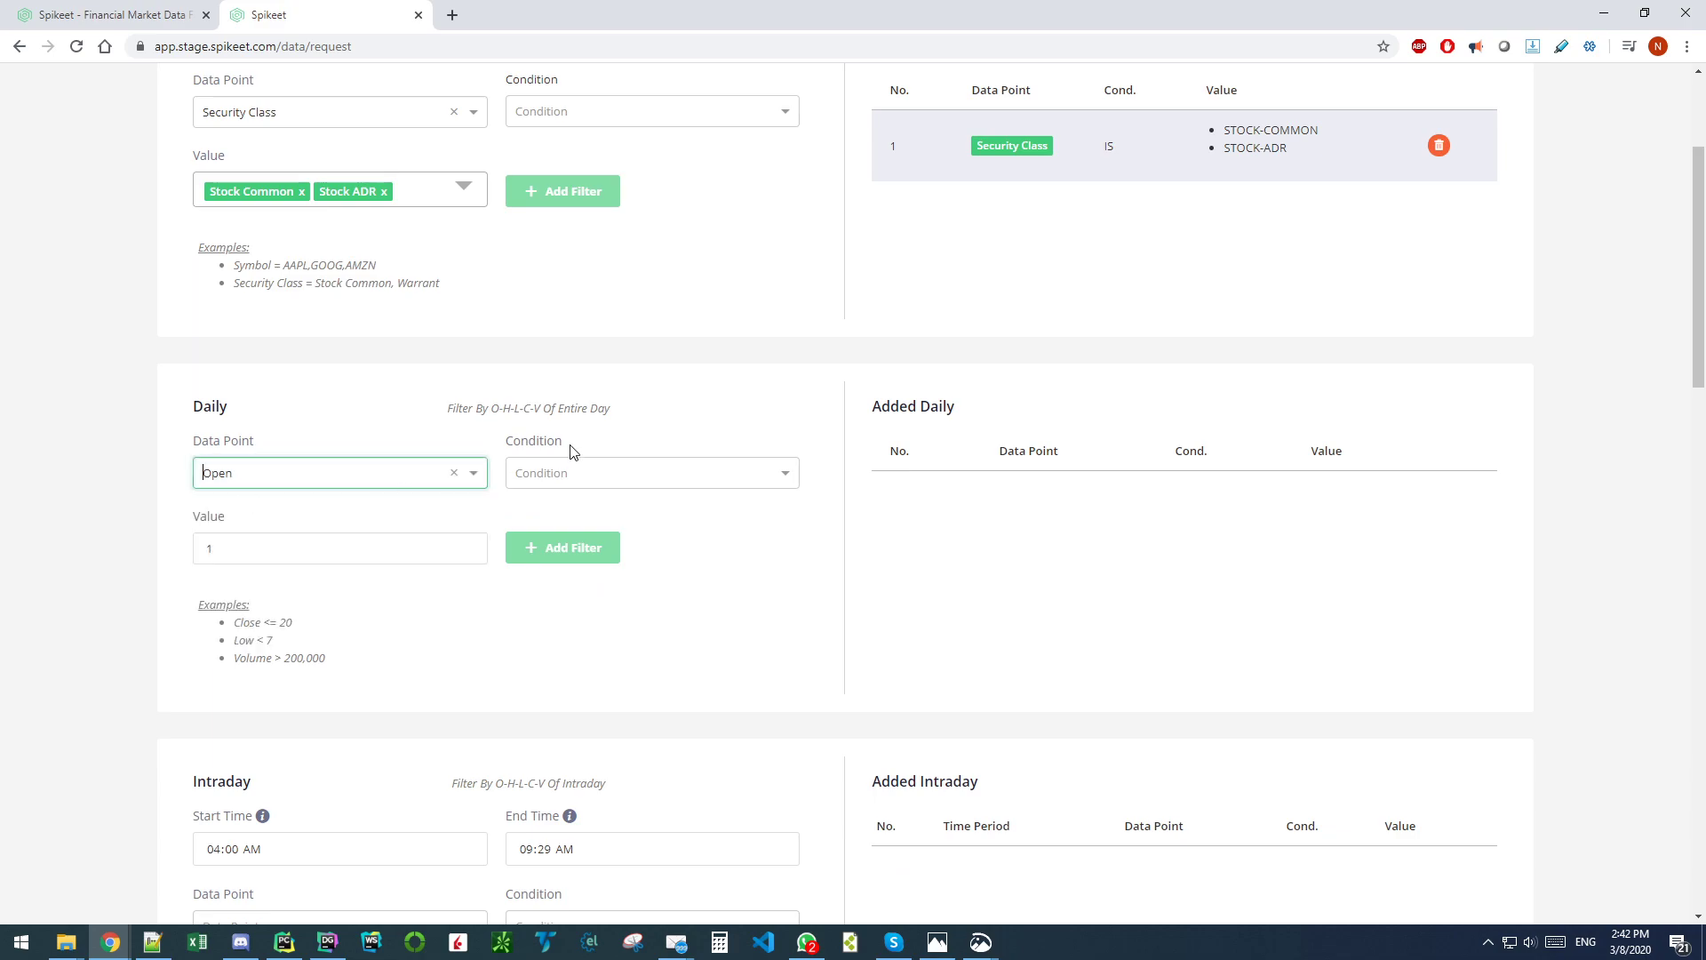
{"action": "left_click", "coordinate": [572, 472]}
{"action": "left_click", "coordinate": [542, 537]}
{"action": "left_click", "coordinate": [341, 549]}
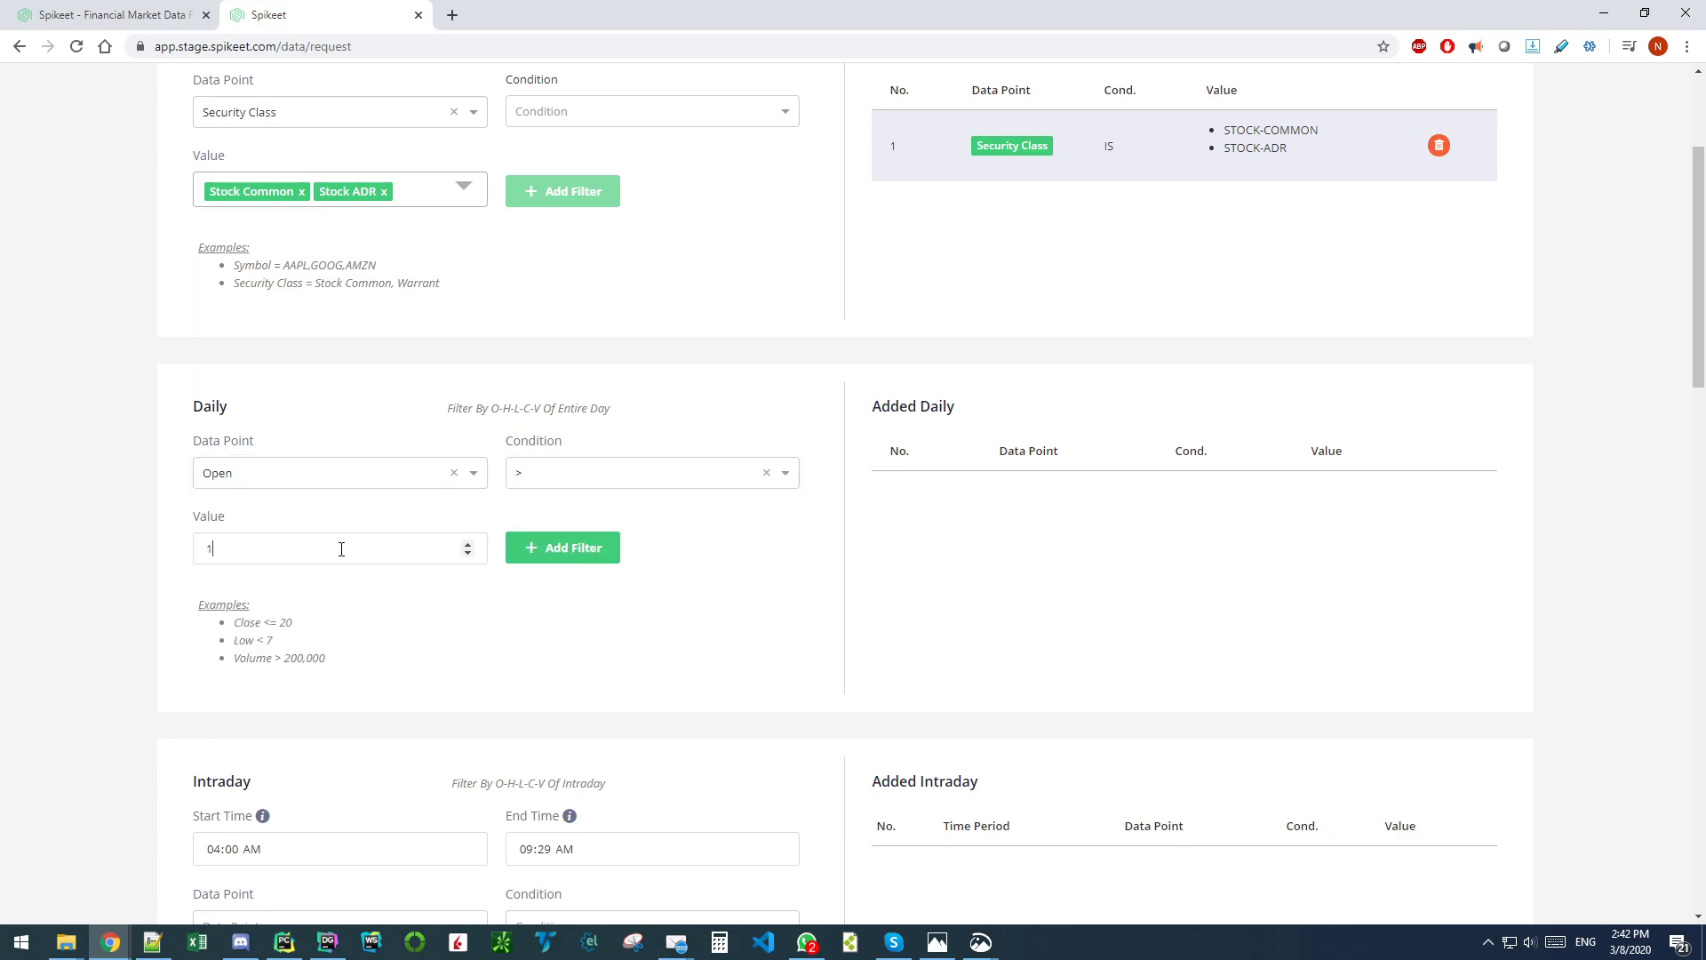
{"action": "left_click", "coordinate": [605, 545]}
Step: Add a daily filter requiring Volume > 1000000
{"action": "left_click", "coordinate": [311, 481]}
{"action": "left_click", "coordinate": [238, 631]}
{"action": "left_click", "coordinate": [544, 478]}
{"action": "left_click", "coordinate": [533, 542]}
{"action": "left_click_drag", "start_coordinate": [293, 540], "coordinate": [104, 555]}
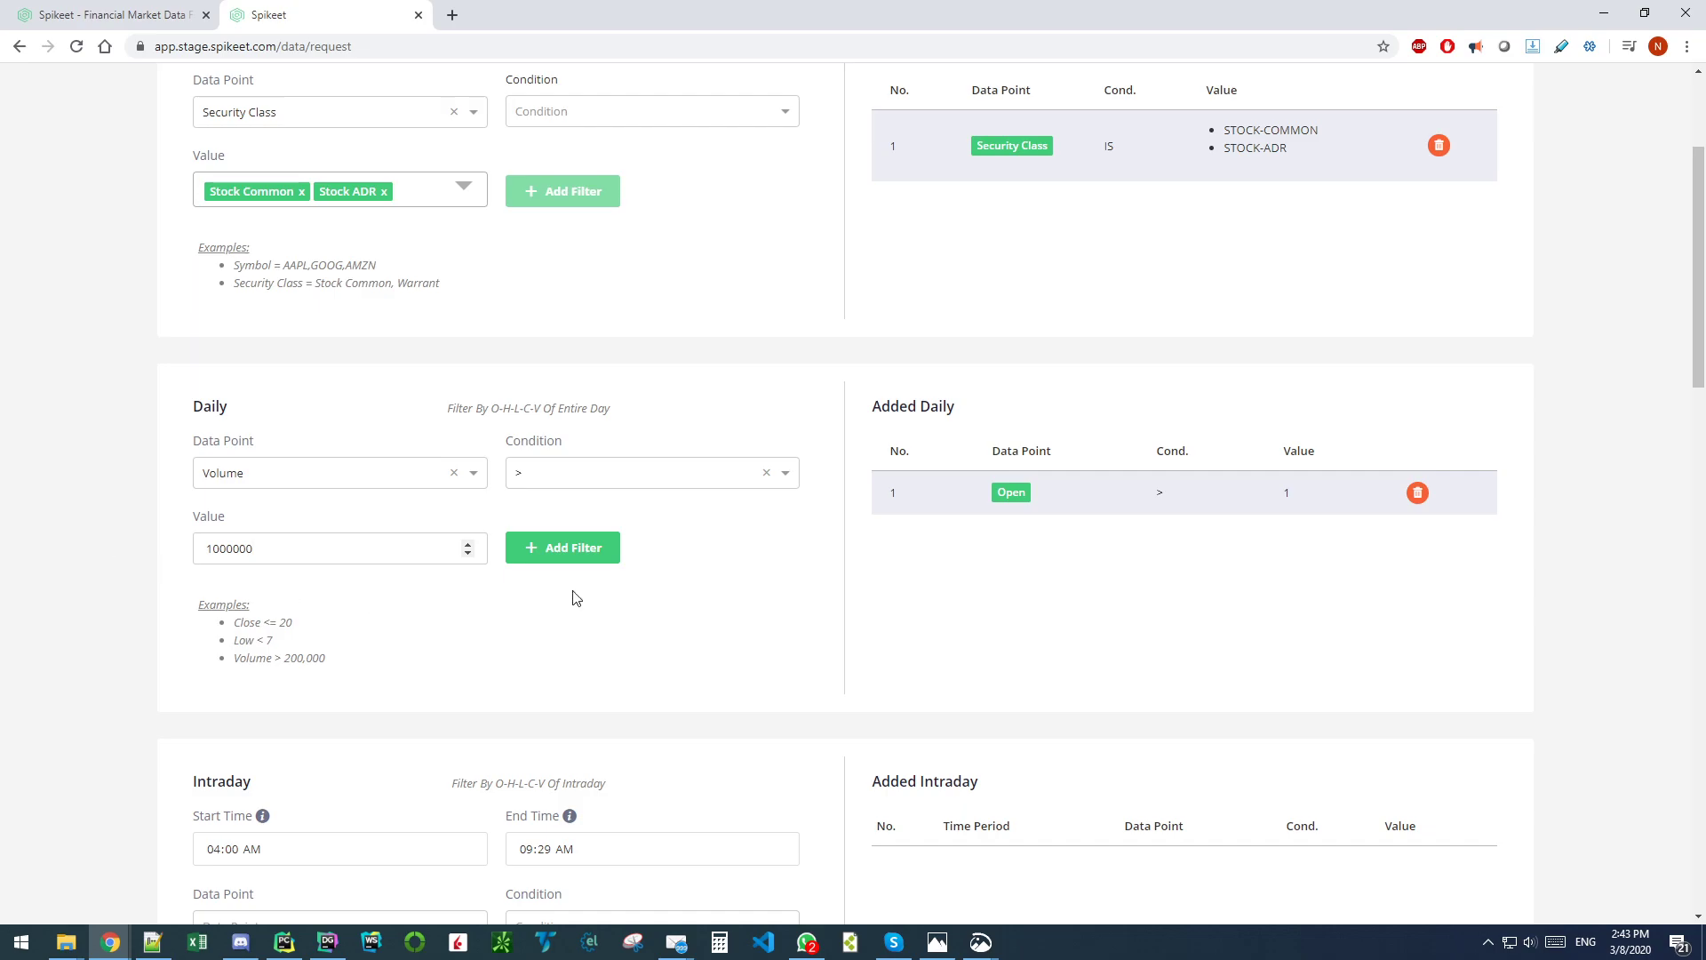
{"action": "left_click", "coordinate": [562, 548]}
Step: Add a common custom filter requiring GAP% > 20
{"action": "scroll", "coordinate": [986, 750], "scroll_direction": "down", "scroll_amount": 14}
{"action": "scroll", "coordinate": [961, 780], "scroll_direction": "down", "scroll_amount": 8}
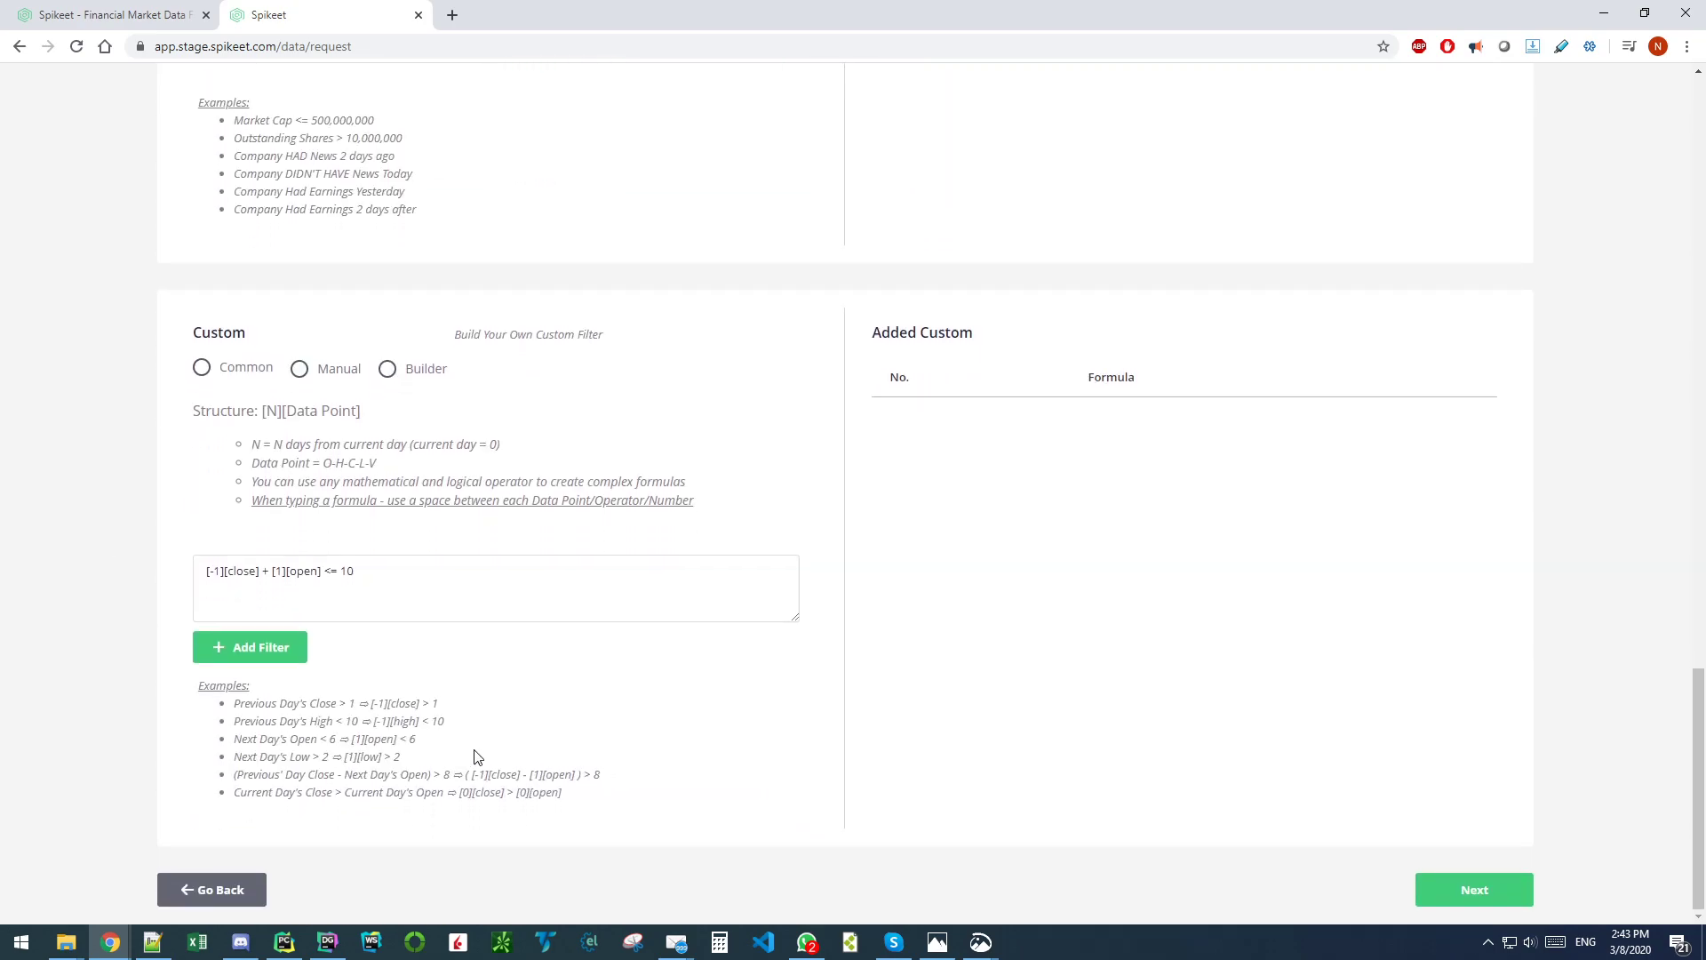
{"action": "left_click", "coordinate": [218, 371]}
{"action": "left_click", "coordinate": [271, 605]}
{"action": "left_click", "coordinate": [248, 637]}
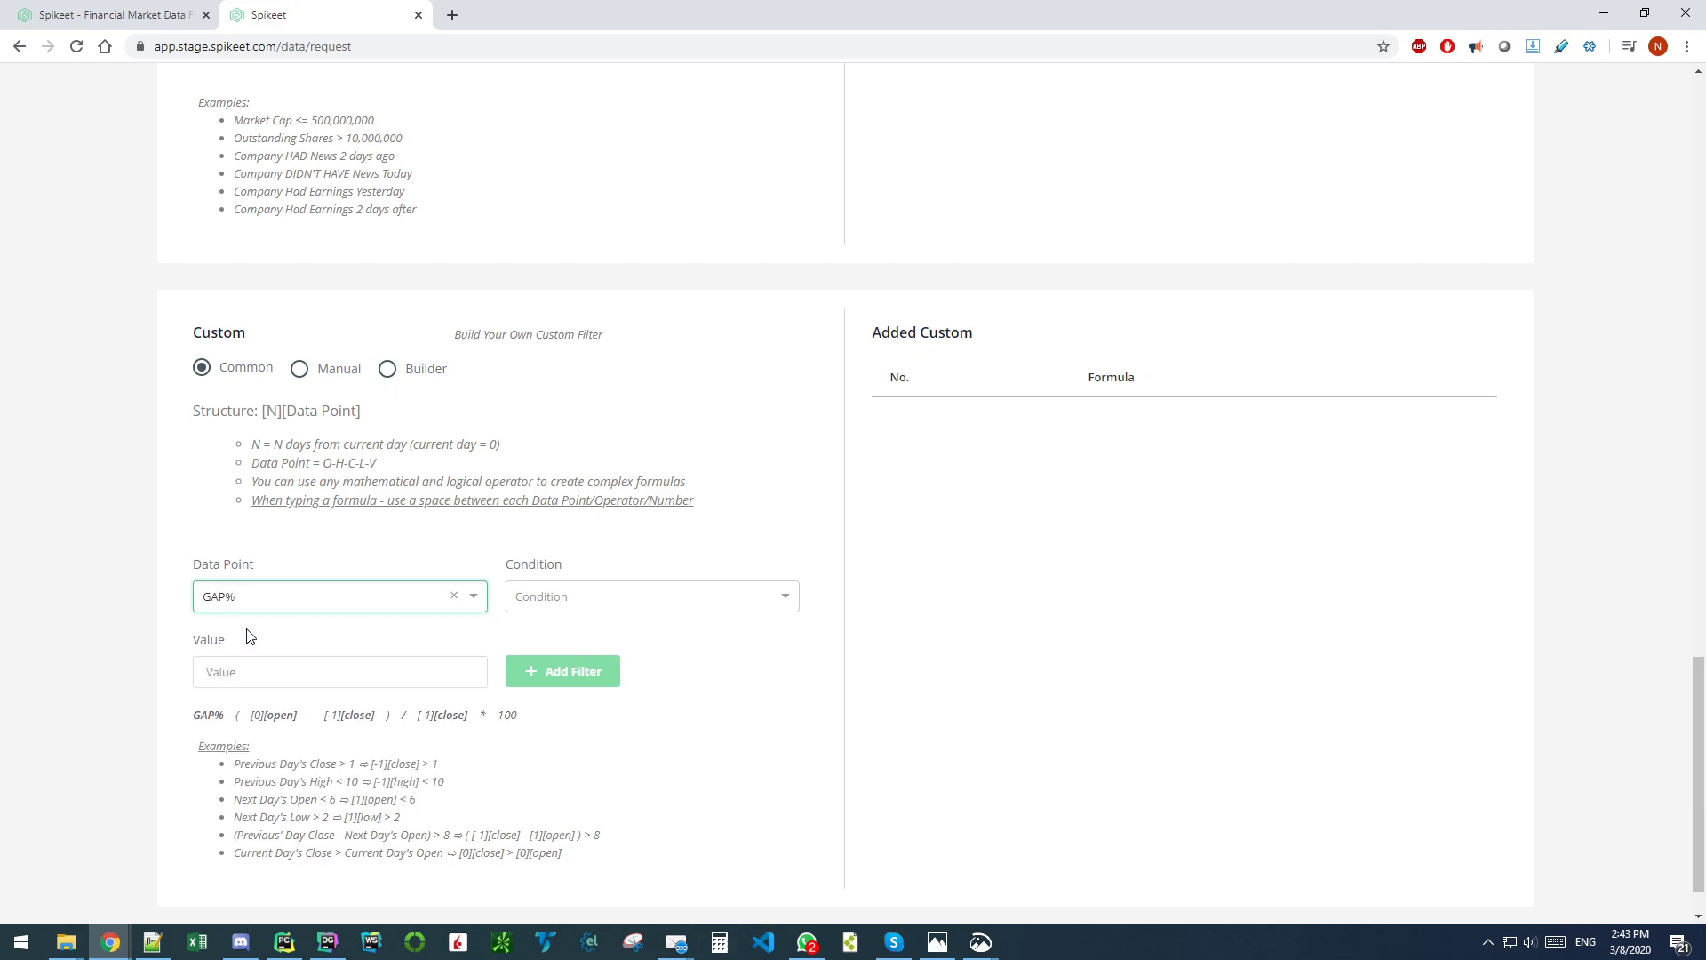
{"action": "left_click", "coordinate": [564, 597]}
{"action": "left_click", "coordinate": [523, 670]}
{"action": "left_click", "coordinate": [230, 678]}
{"action": "type", "text": "20"}
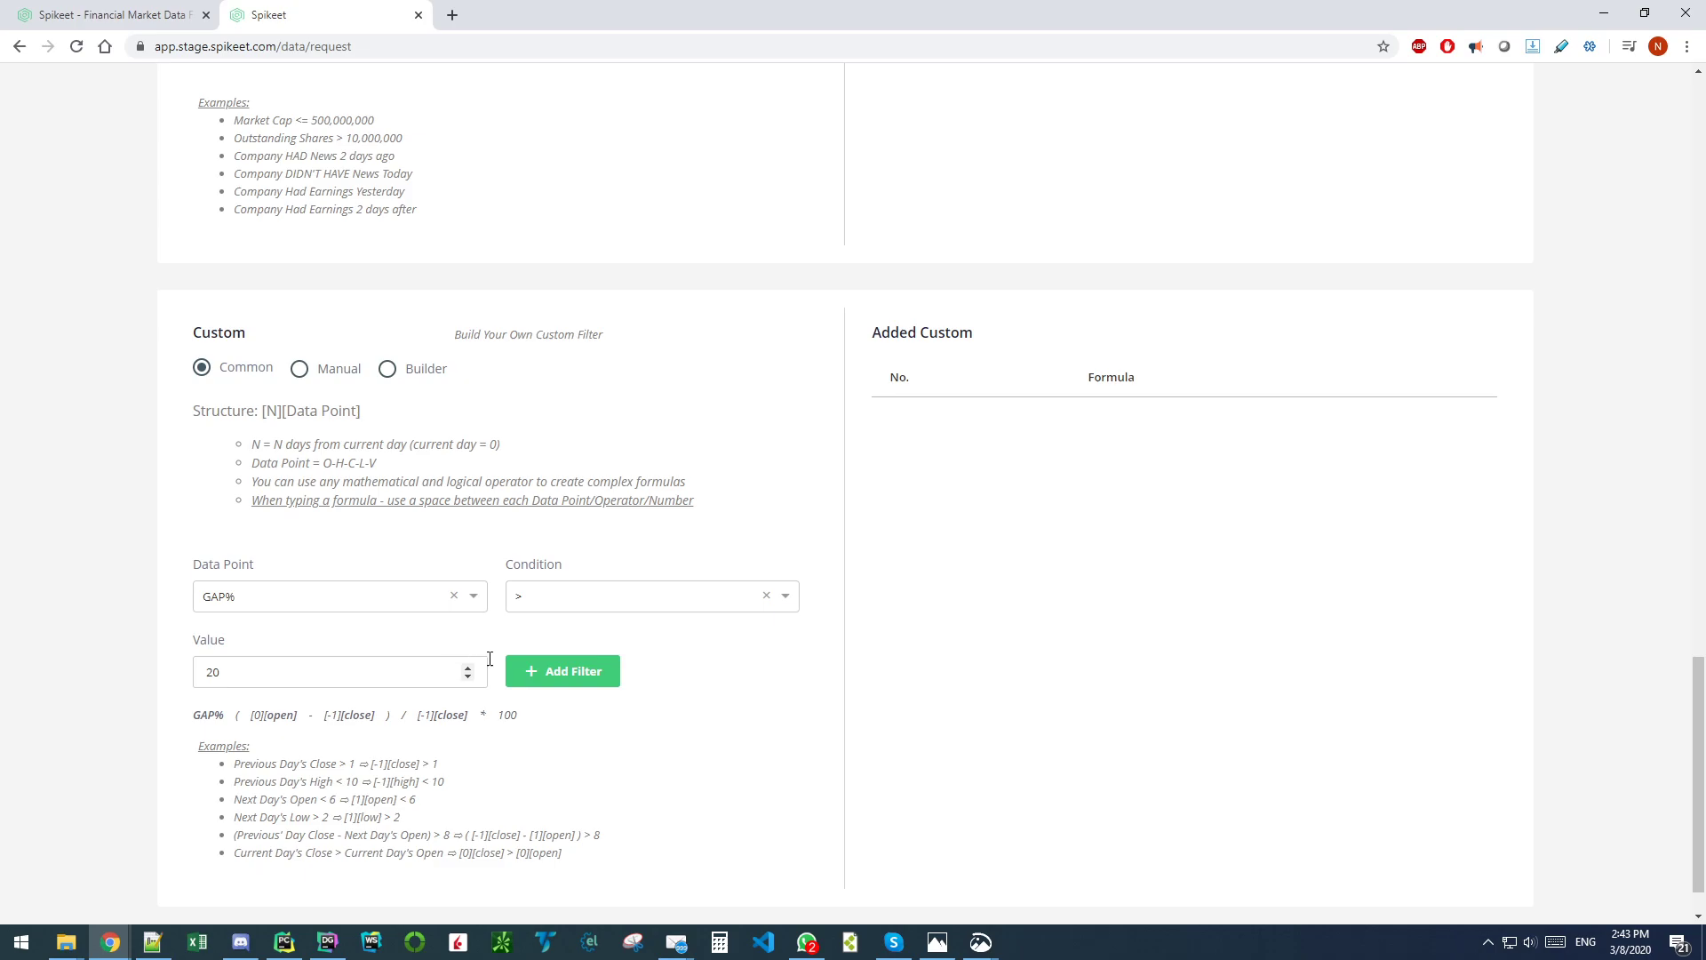
{"action": "left_click", "coordinate": [559, 671]}
Step: Continue to the Columns stage of the request and add a daily Volume column
{"action": "left_click_drag", "start_coordinate": [1694, 684], "coordinate": [1676, 752]}
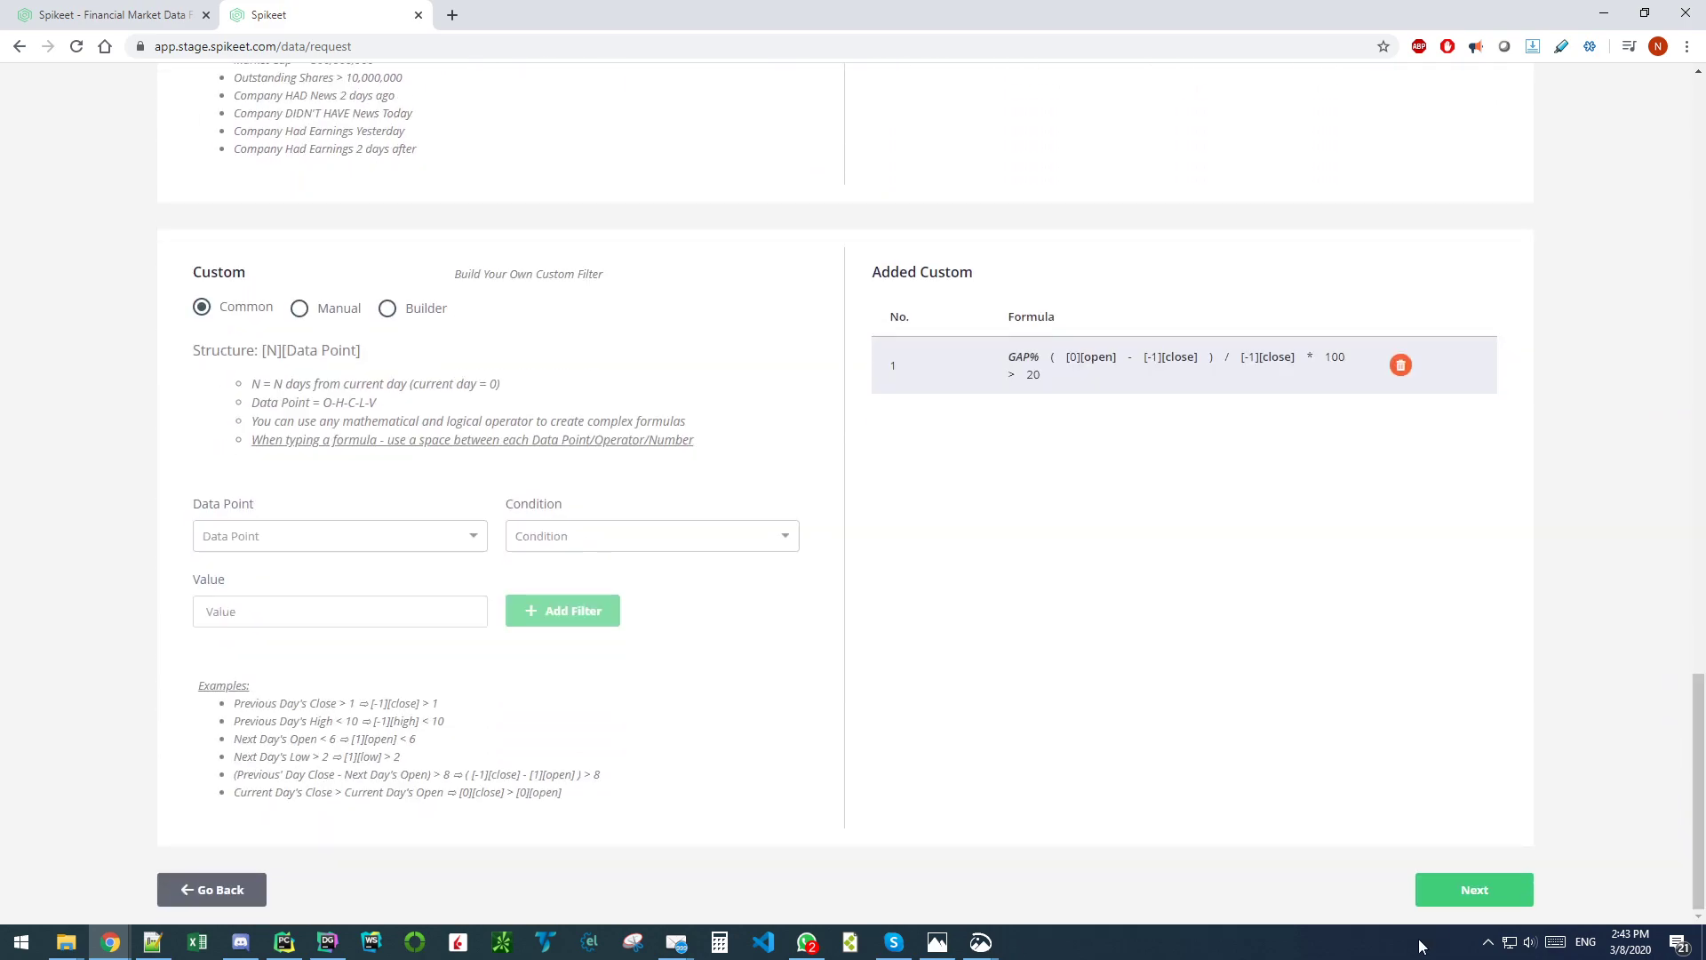
{"action": "left_click", "coordinate": [1444, 897]}
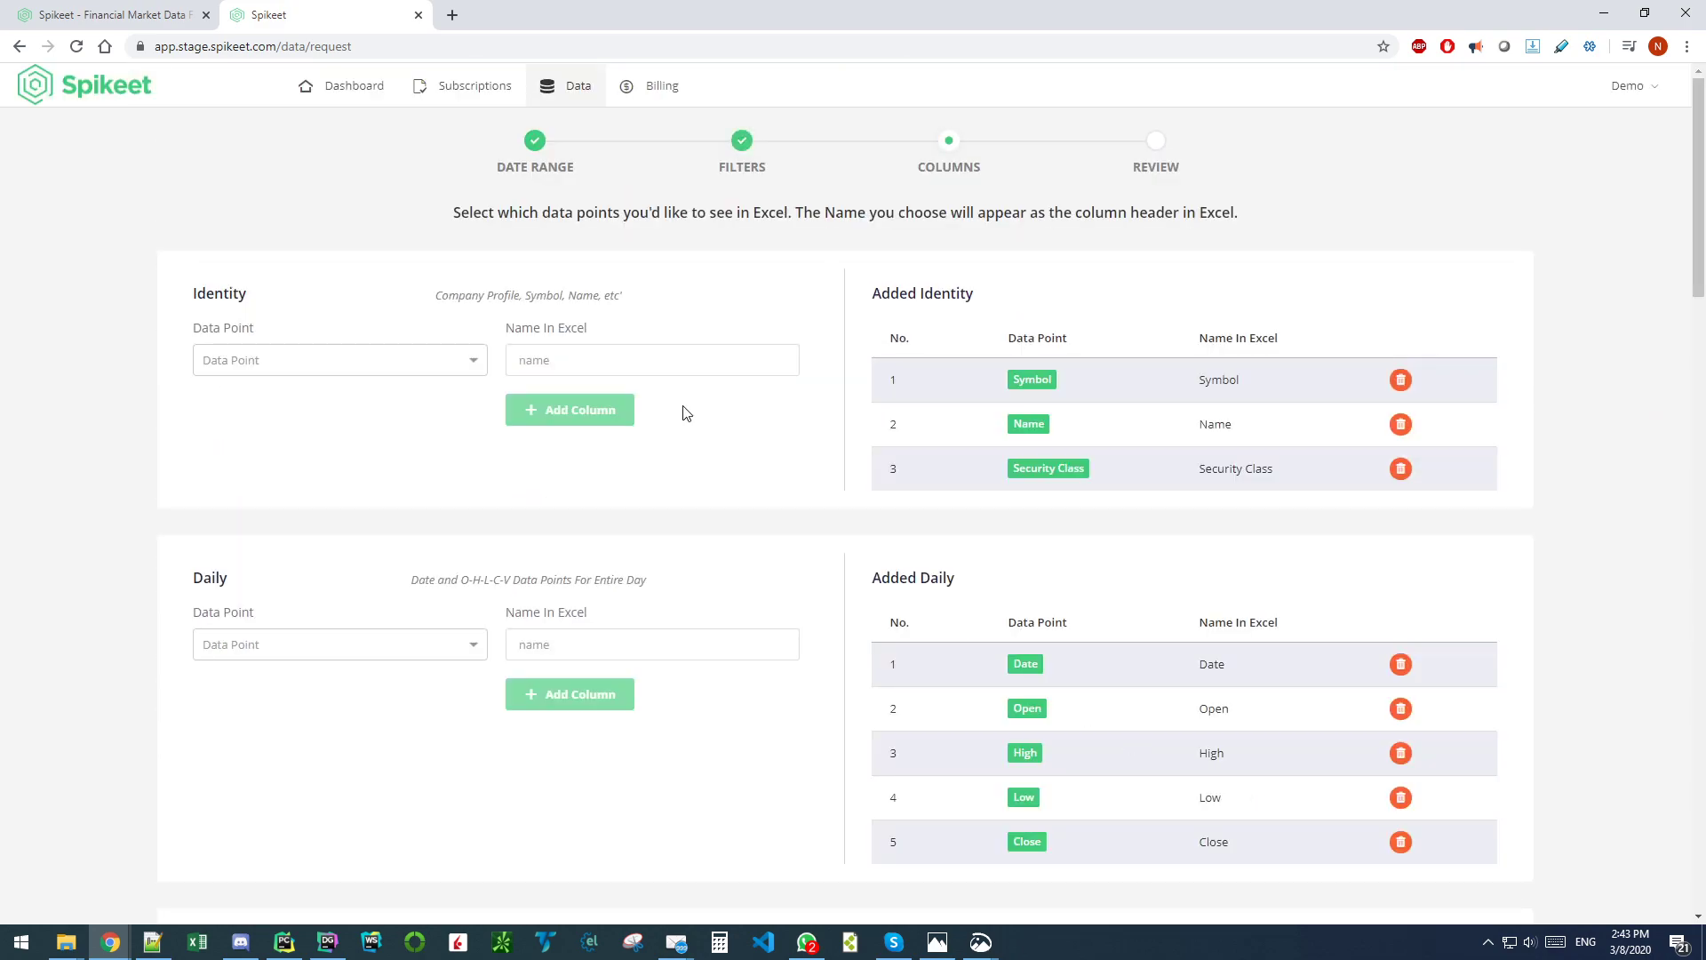
{"action": "scroll", "coordinate": [677, 484], "scroll_direction": "down", "scroll_amount": 3}
{"action": "scroll", "coordinate": [677, 484], "scroll_direction": "up", "scroll_amount": 3}
{"action": "scroll", "coordinate": [1226, 399], "scroll_direction": "down", "scroll_amount": 1}
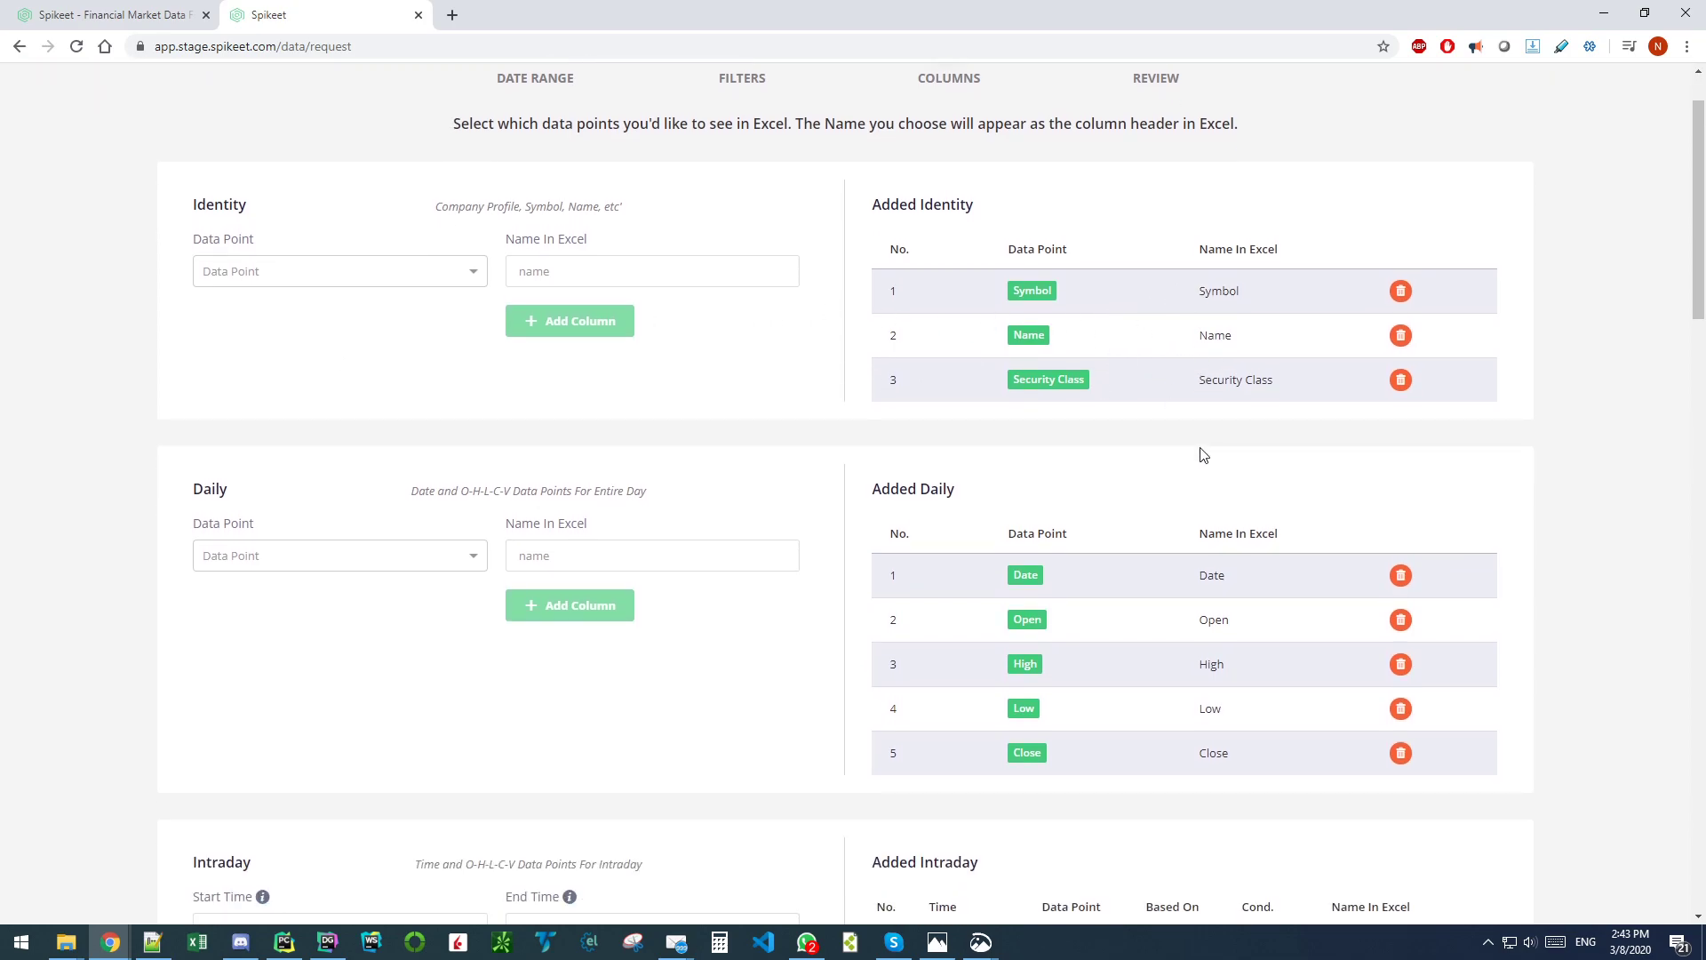
{"action": "scroll", "coordinate": [1203, 455], "scroll_direction": "down", "scroll_amount": 3}
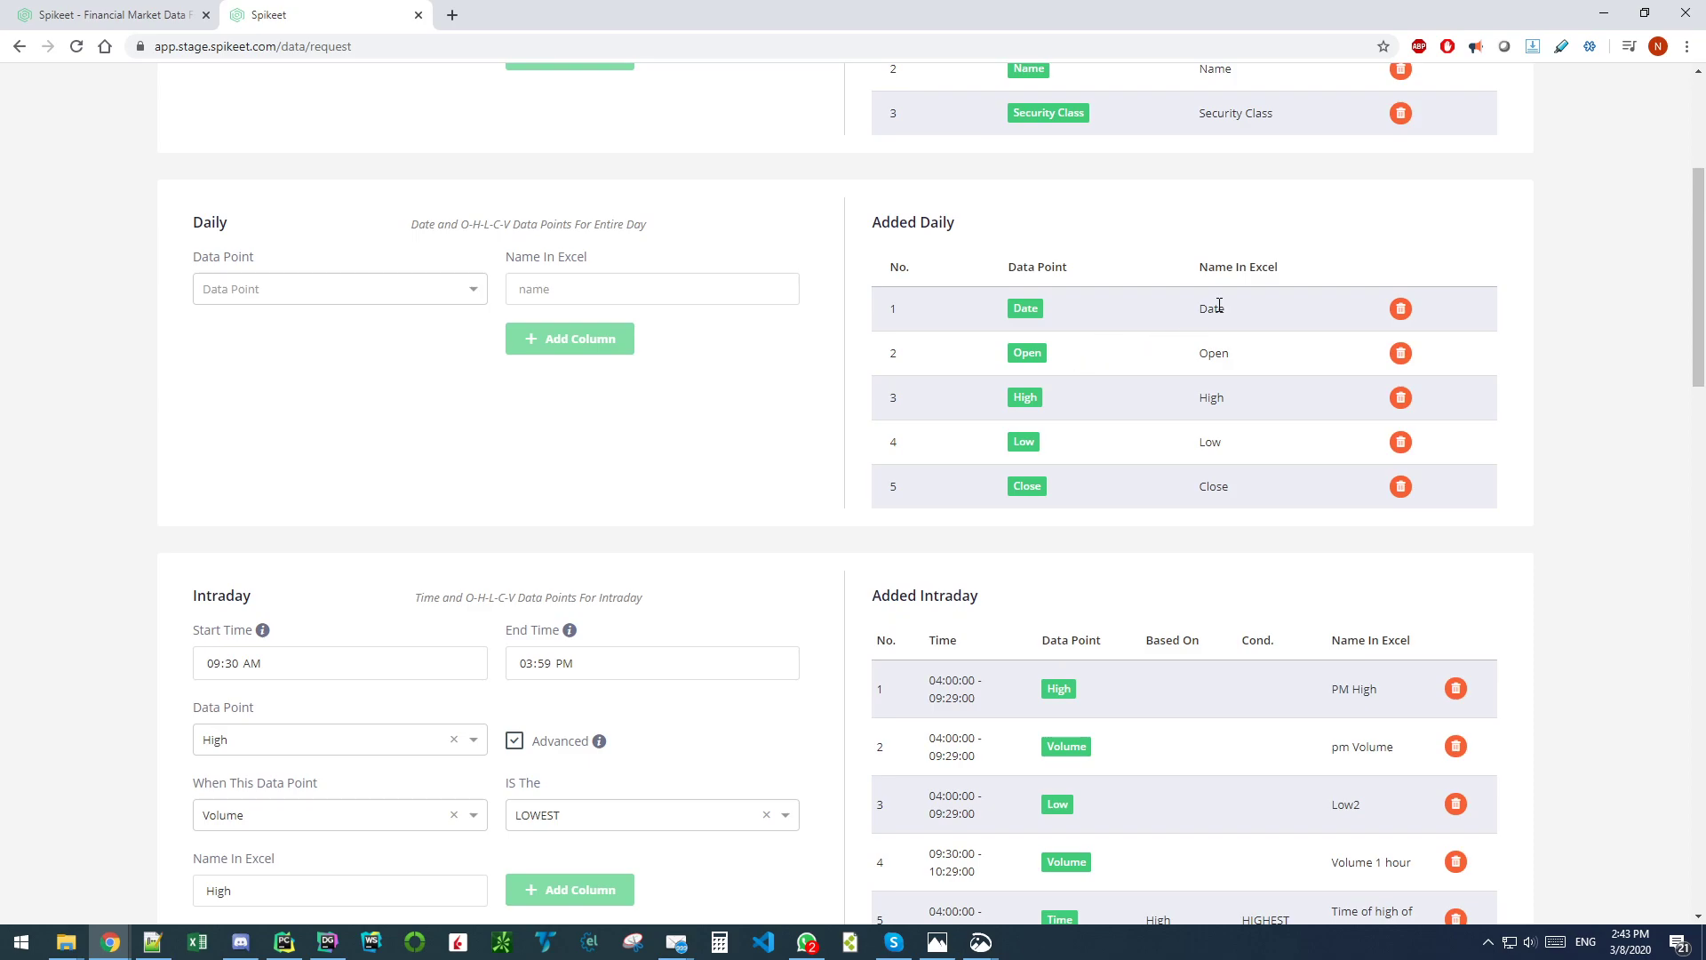
{"action": "left_click", "coordinate": [293, 290]}
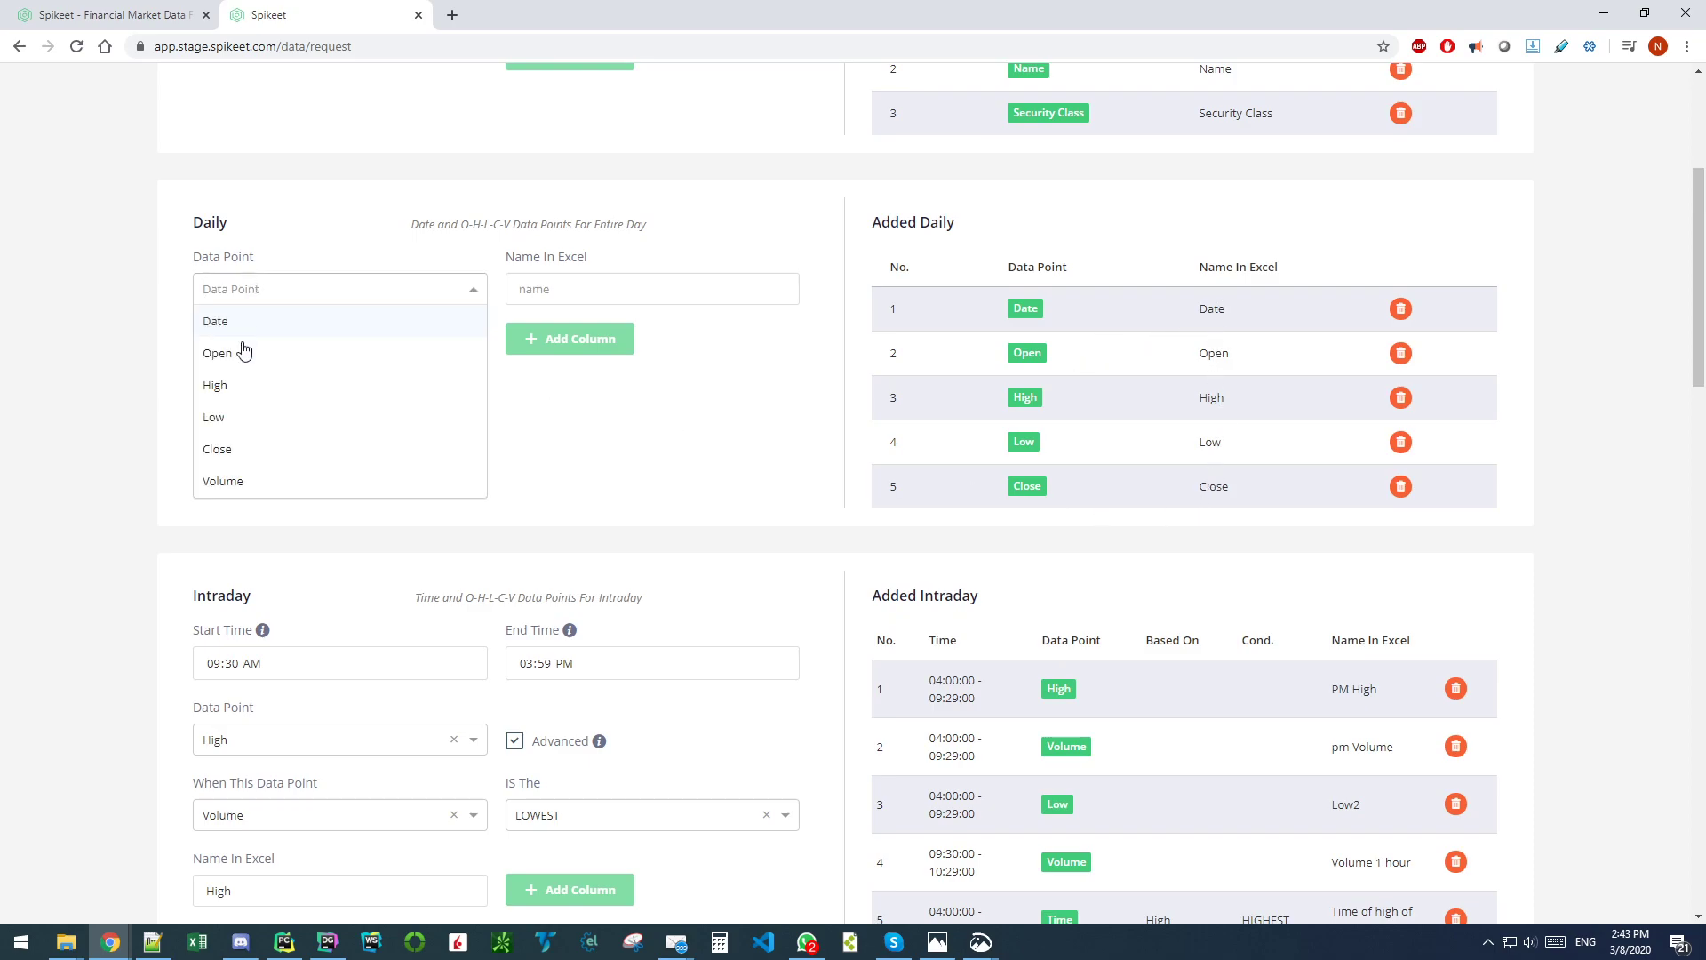
{"action": "left_click", "coordinate": [222, 485]}
{"action": "left_click", "coordinate": [576, 348]}
Step: Delete the intraday columns Low2, Volume 1 hour, Time of high of day and Time of high of day - normal hrs
{"action": "scroll", "coordinate": [1109, 480], "scroll_direction": "down", "scroll_amount": 4}
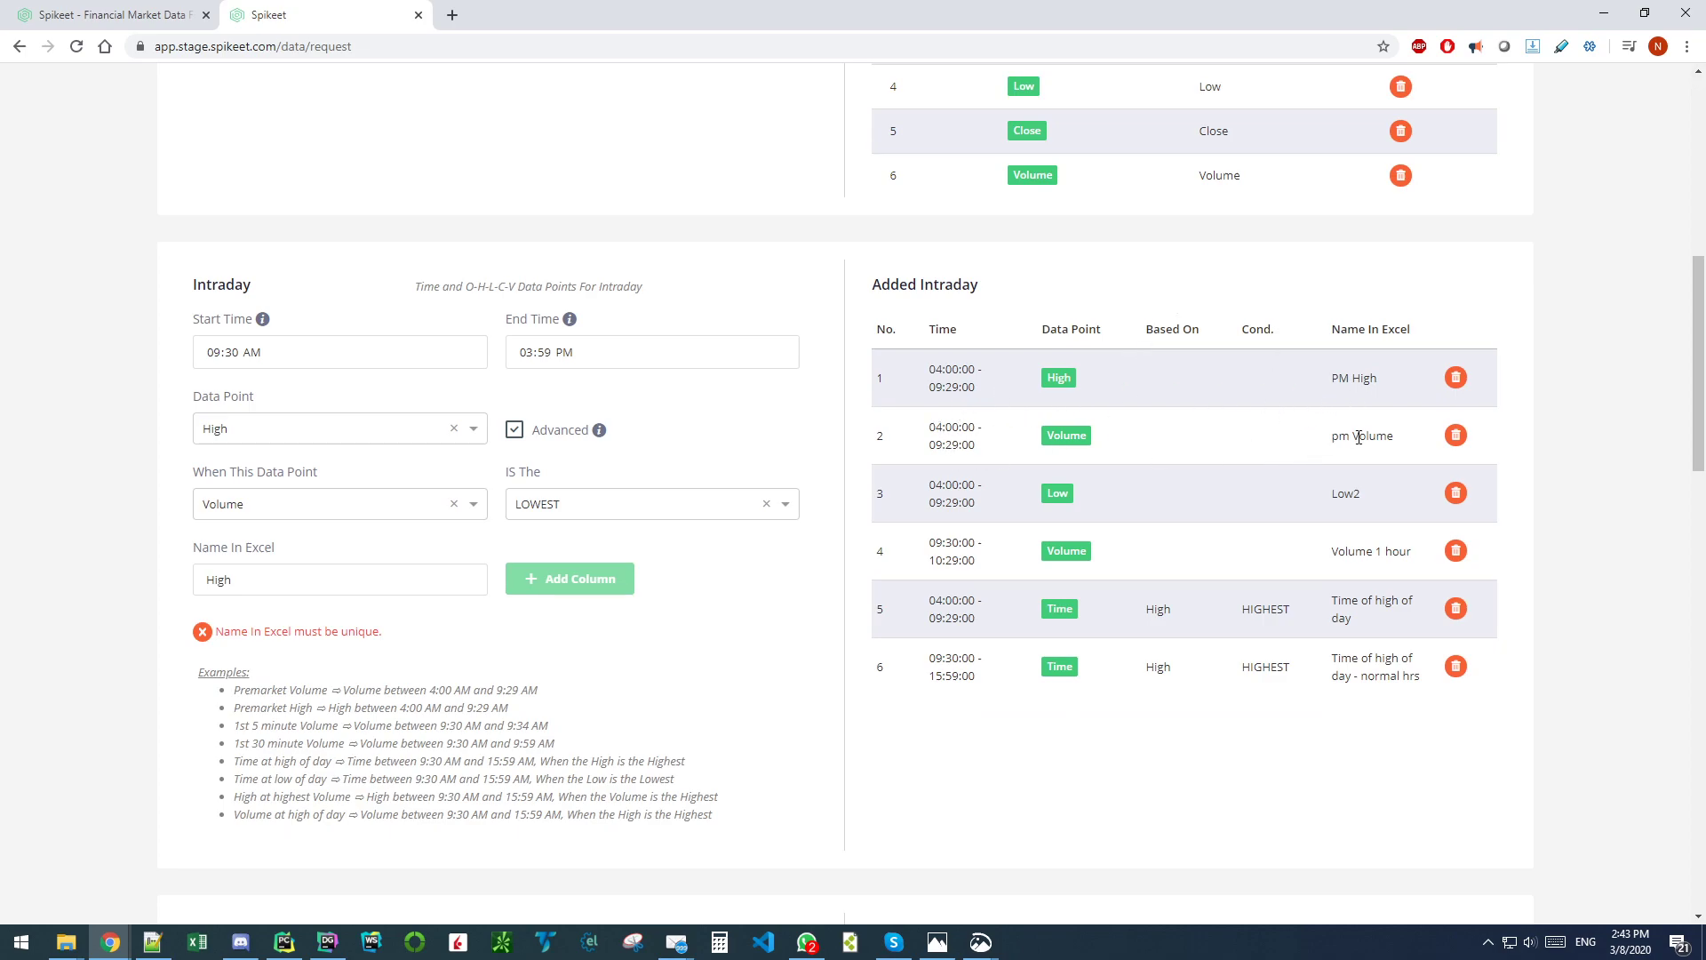
{"action": "left_click", "coordinate": [1455, 493]}
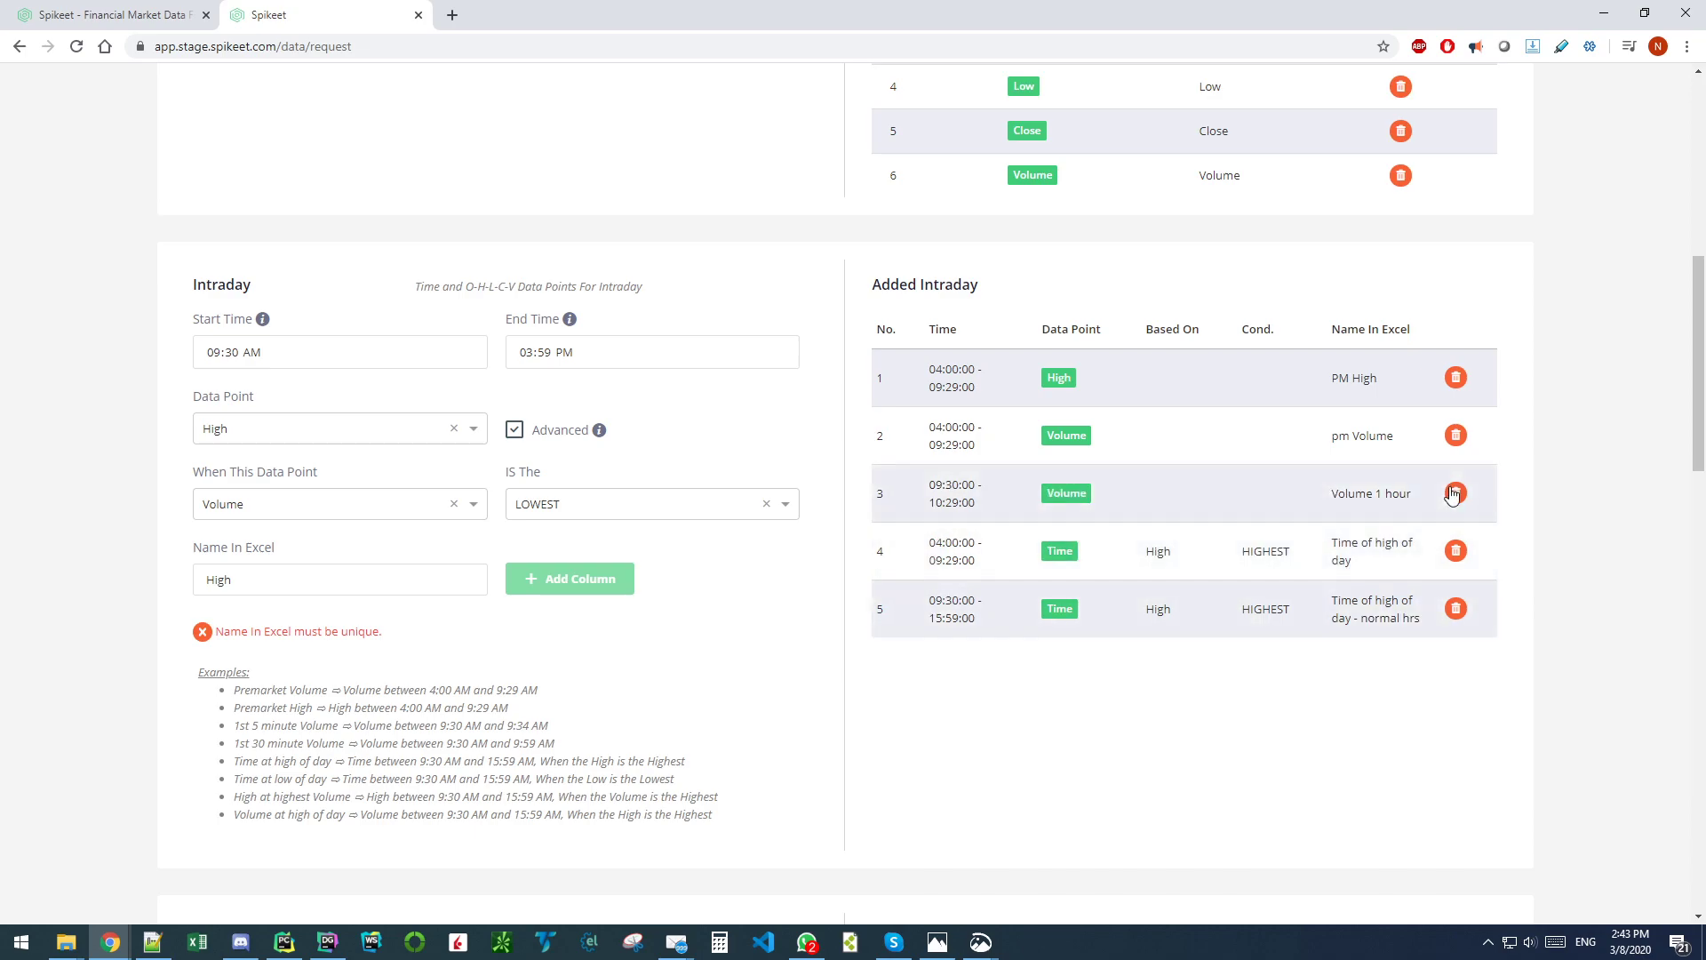
{"action": "left_click", "coordinate": [1454, 493]}
{"action": "left_click", "coordinate": [1455, 493]}
{"action": "left_click", "coordinate": [1454, 493]}
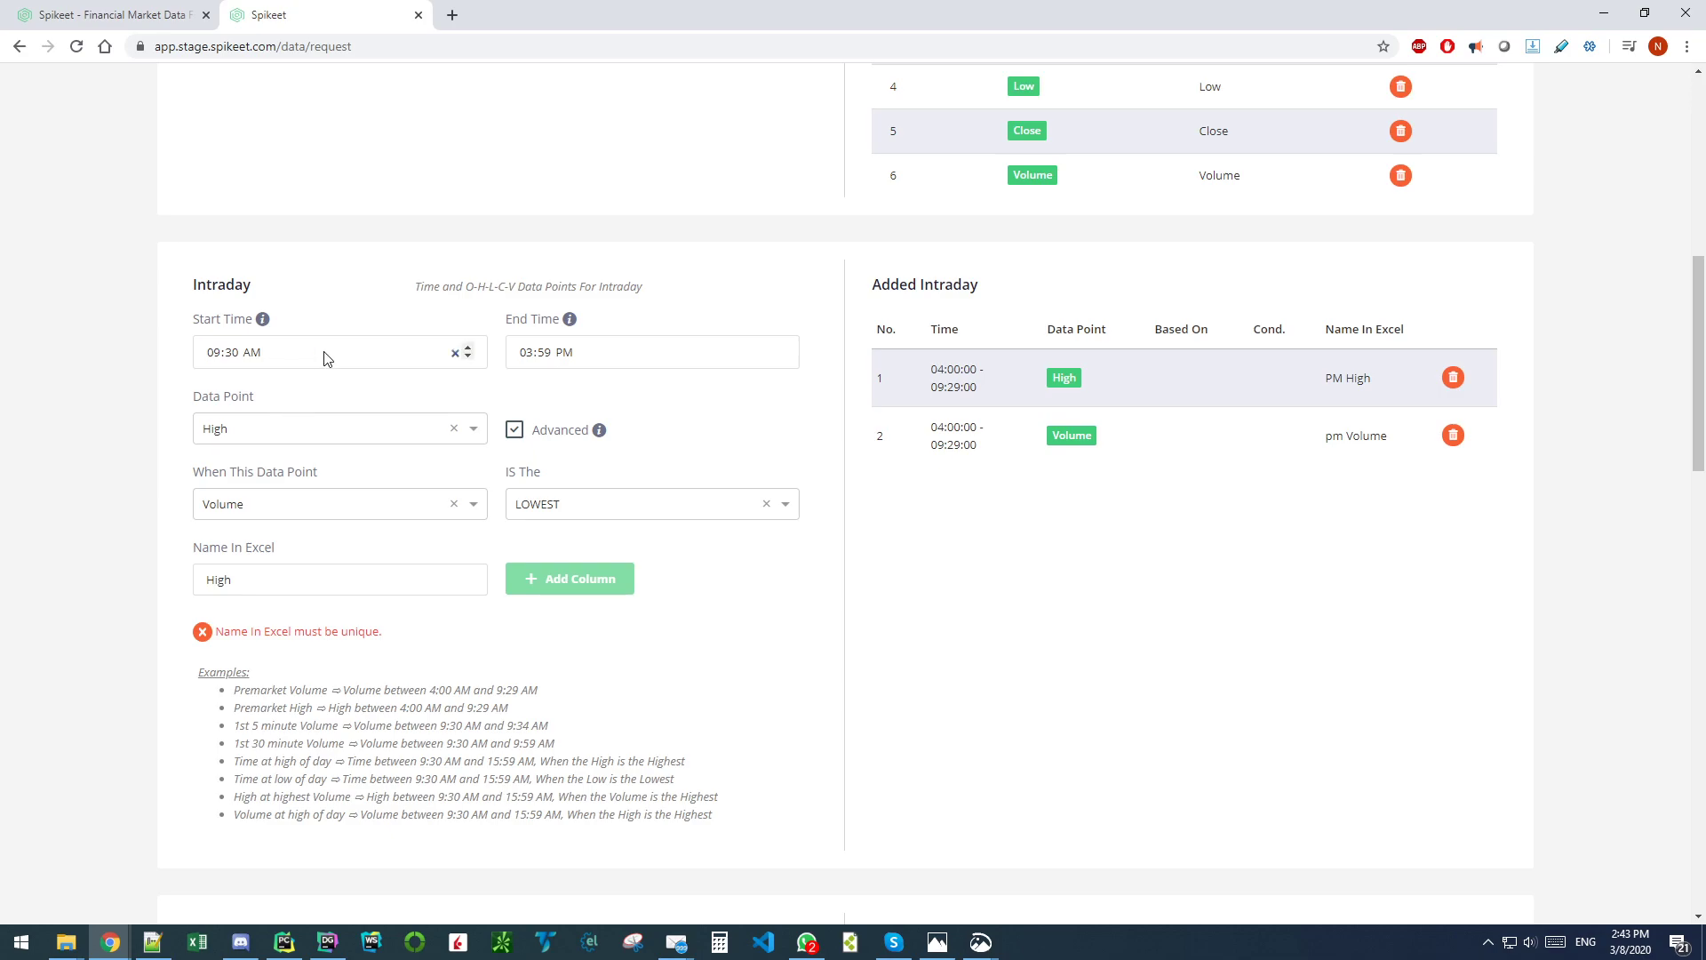
Step: Add an intraday column named Time of HOD, giving the Time from 09:30 AM to 03:59 PM when High is the HIGHEST
{"action": "left_click", "coordinate": [258, 428]}
{"action": "left_click", "coordinate": [574, 434]}
{"action": "left_click", "coordinate": [574, 433]}
{"action": "left_click", "coordinate": [177, 468]}
{"action": "left_click", "coordinate": [255, 430]}
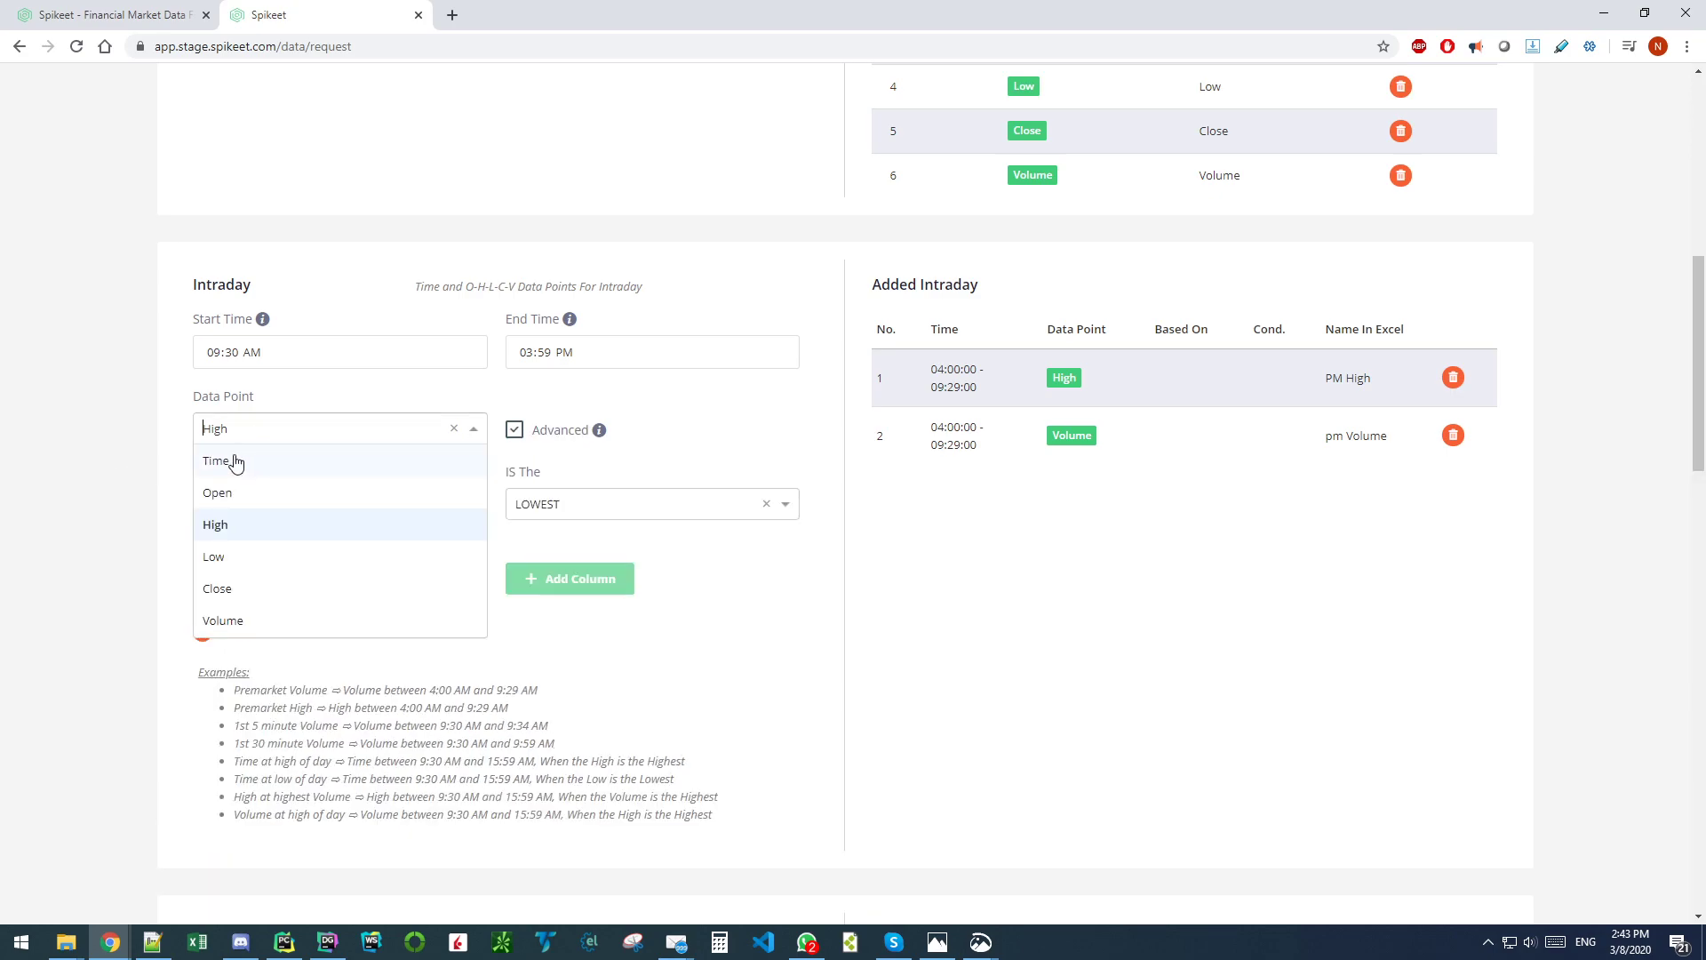
{"action": "left_click", "coordinate": [234, 457]}
{"action": "left_click", "coordinate": [305, 502]}
{"action": "left_click", "coordinate": [261, 576]}
{"action": "left_click", "coordinate": [533, 502]}
{"action": "left_click", "coordinate": [533, 569]}
{"action": "left_click", "coordinate": [363, 579]}
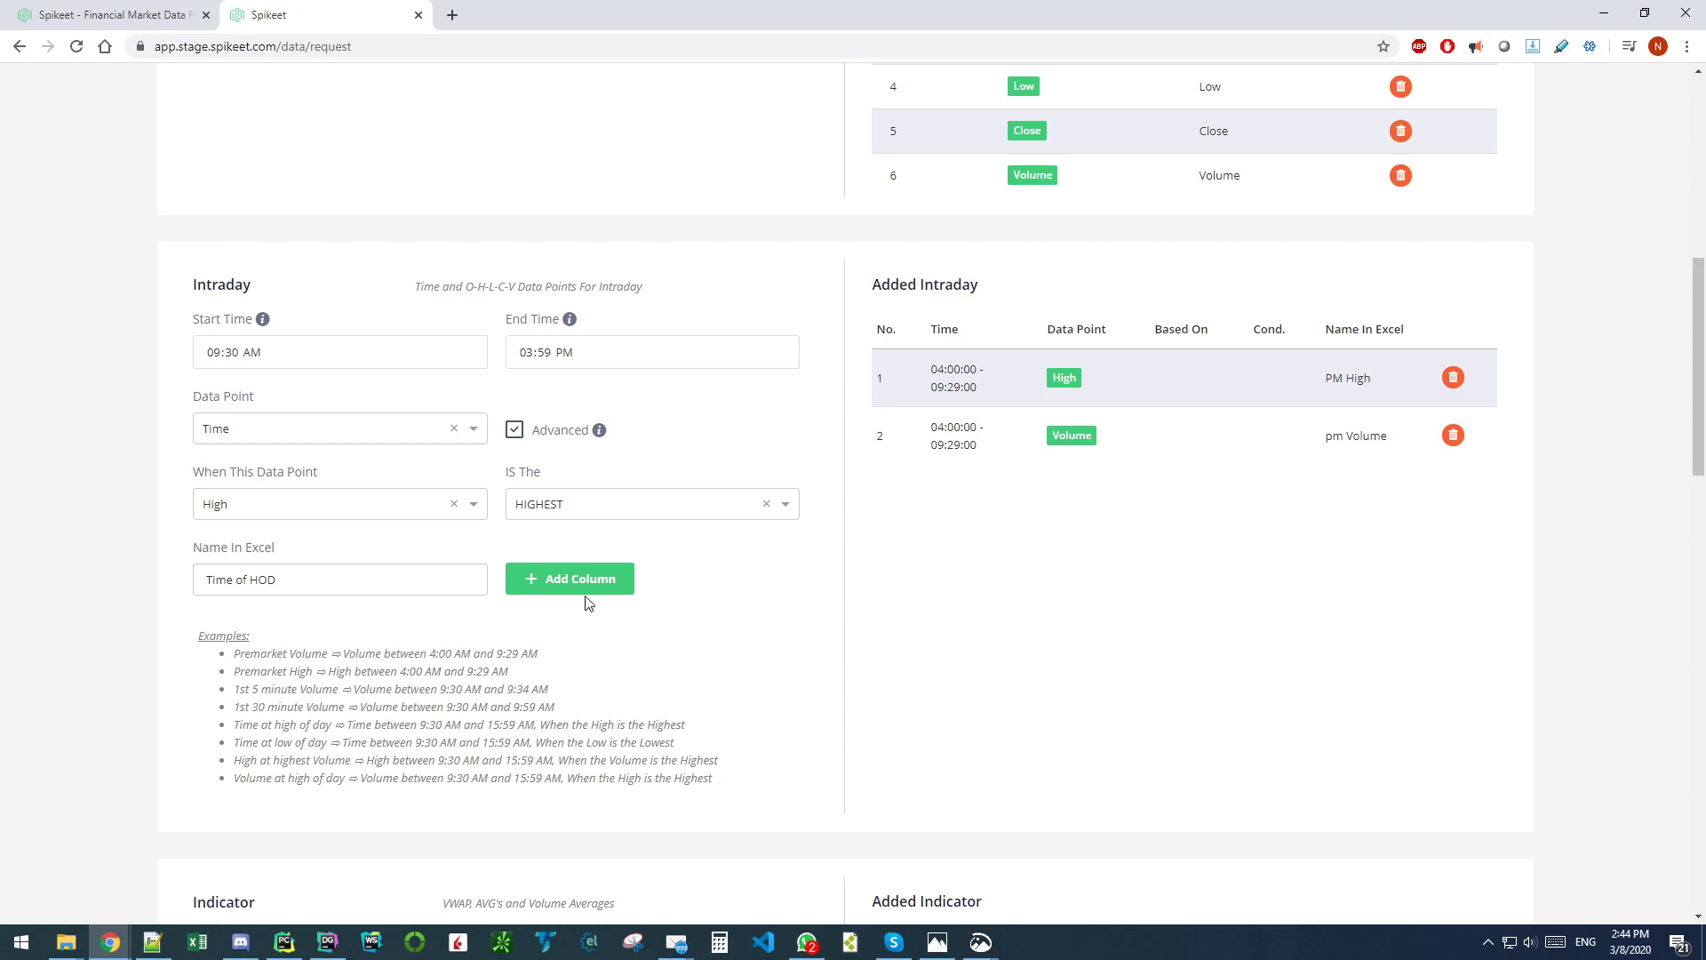
{"action": "left_click", "coordinate": [533, 577]}
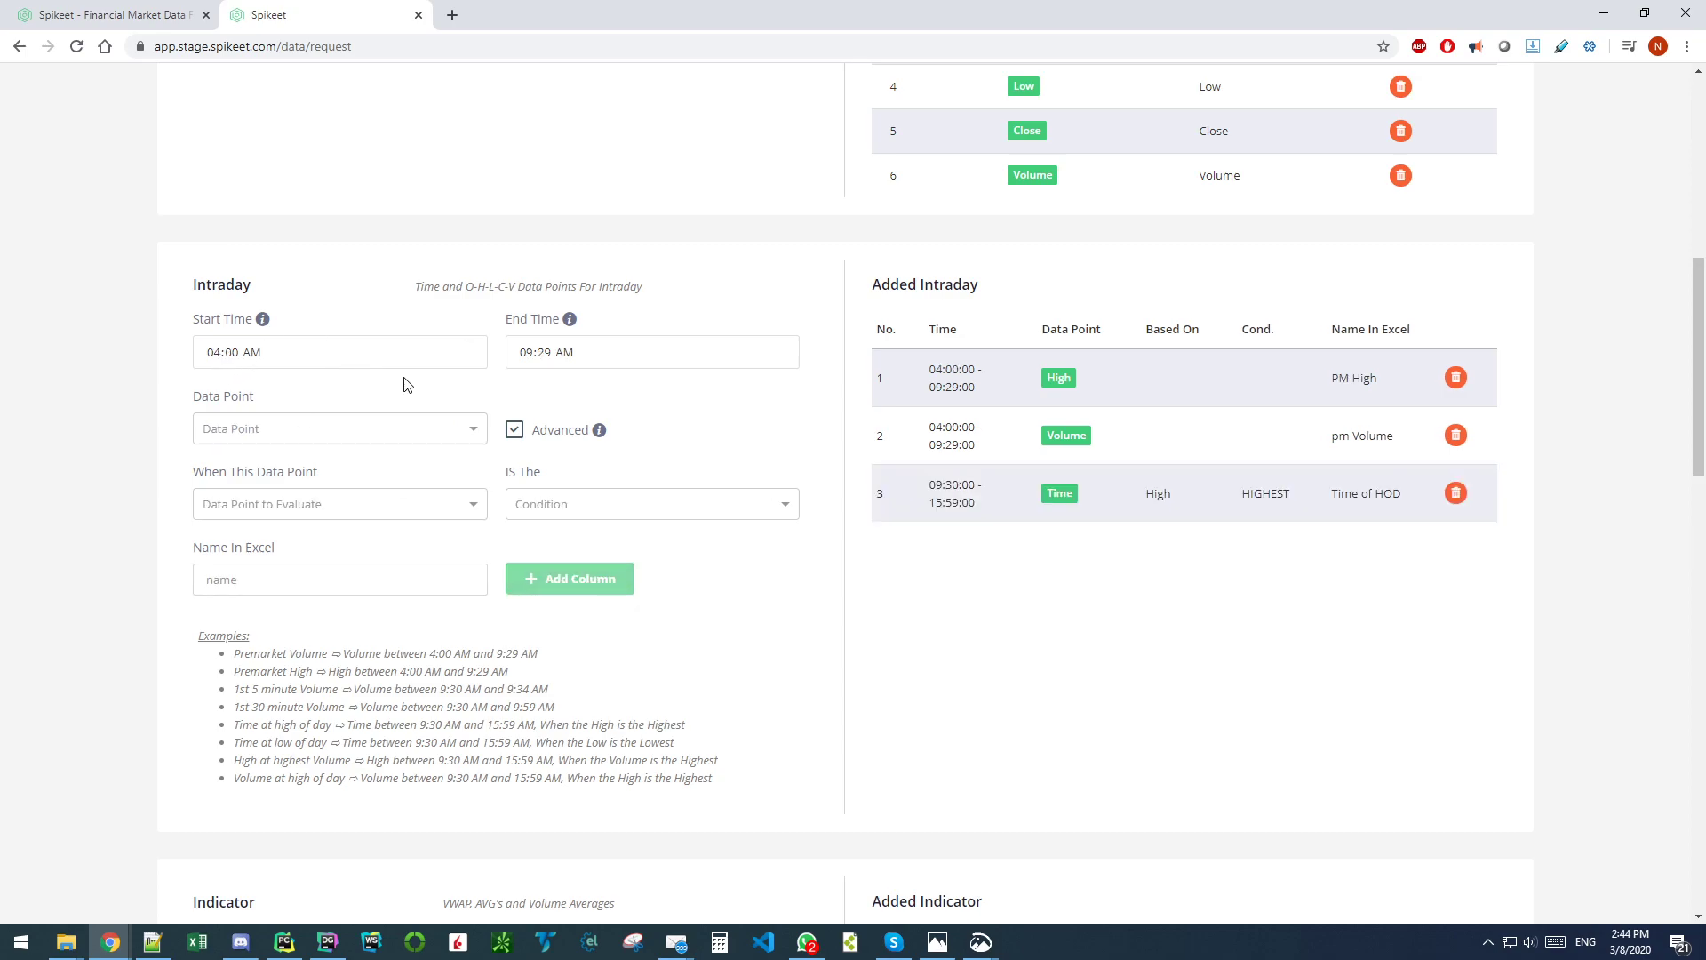
Step: Add an intraday column named Time of LOD, giving the Time from 09:30 AM to 03:59 PM when Low is the LOWEST
{"action": "left_click", "coordinate": [223, 353]}
{"action": "type", "text": "0930"}
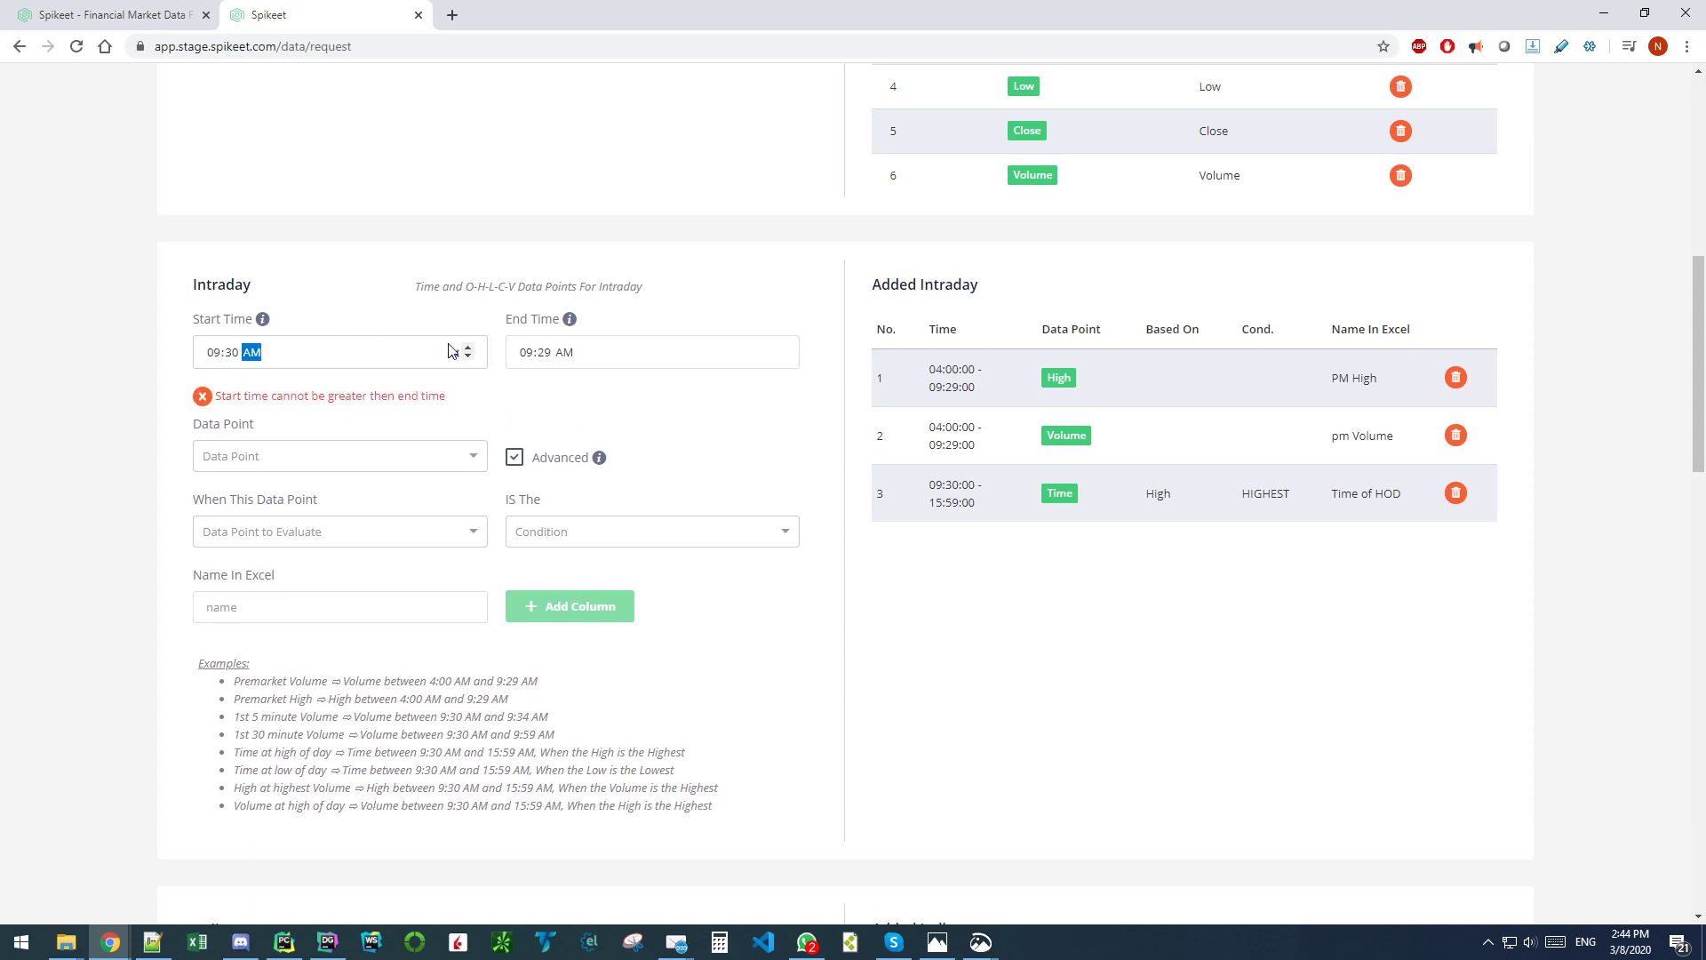
{"action": "left_click", "coordinate": [529, 365]}
{"action": "type", "text": "0359"}
{"action": "left_click", "coordinate": [779, 347]}
{"action": "left_click", "coordinate": [256, 431]}
{"action": "left_click", "coordinate": [232, 467]}
{"action": "left_click", "coordinate": [268, 505]}
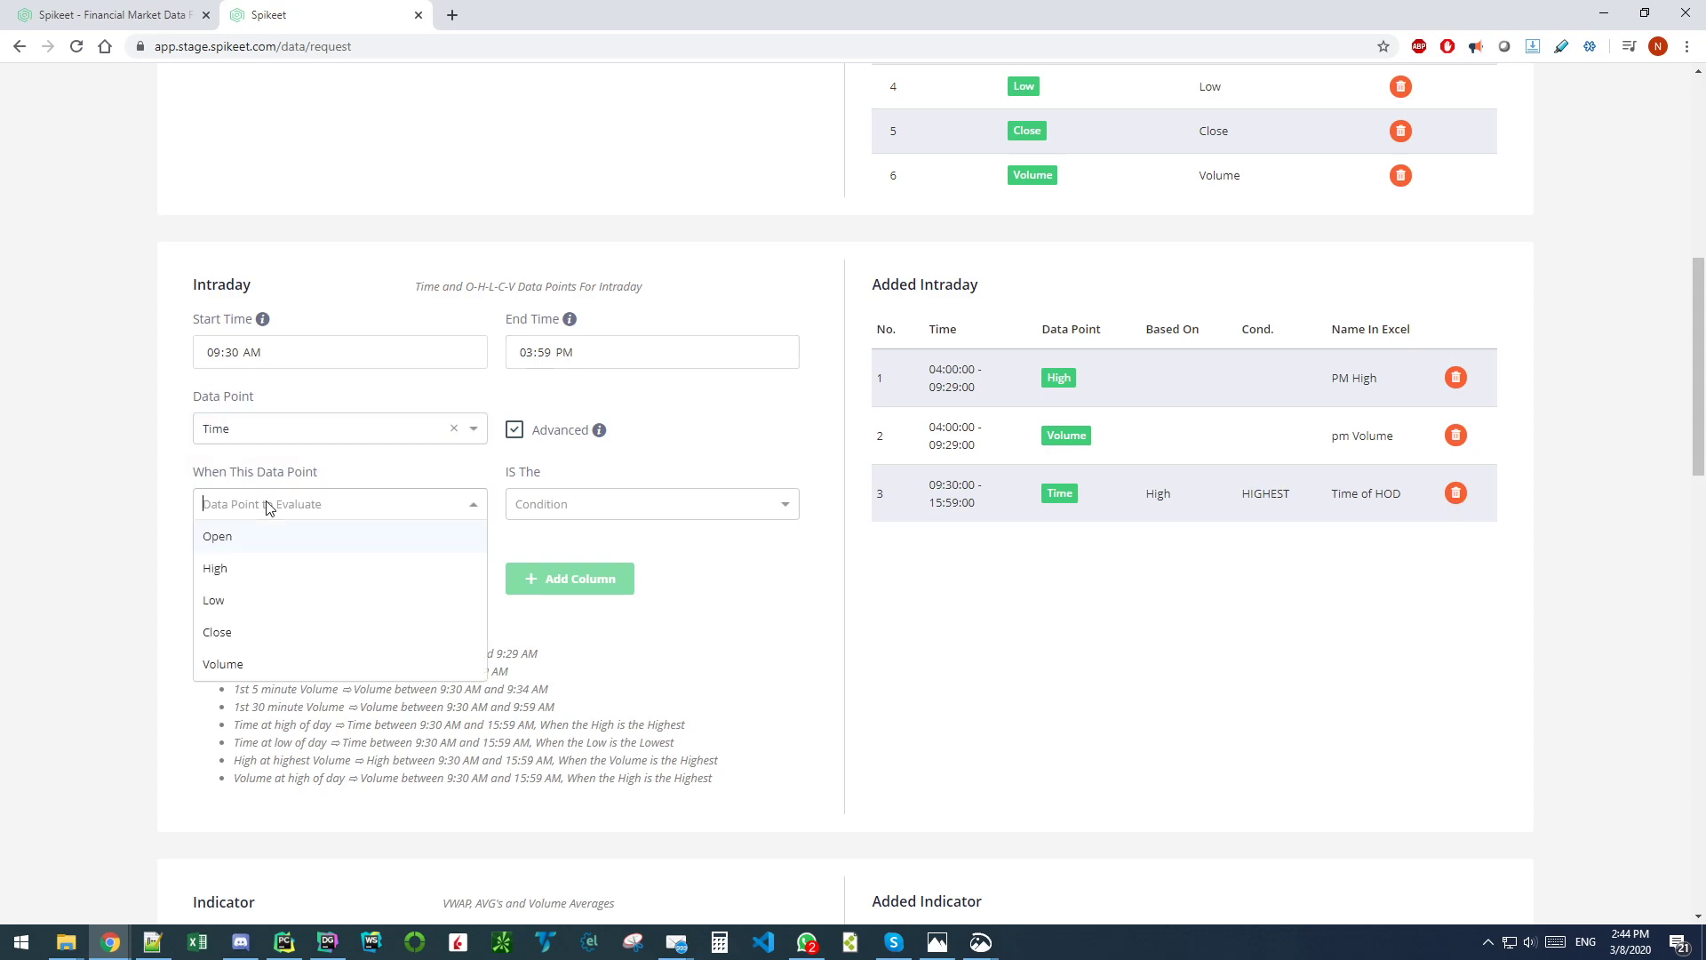
{"action": "left_click", "coordinate": [228, 611]}
{"action": "left_click", "coordinate": [617, 505]}
{"action": "left_click", "coordinate": [564, 533]}
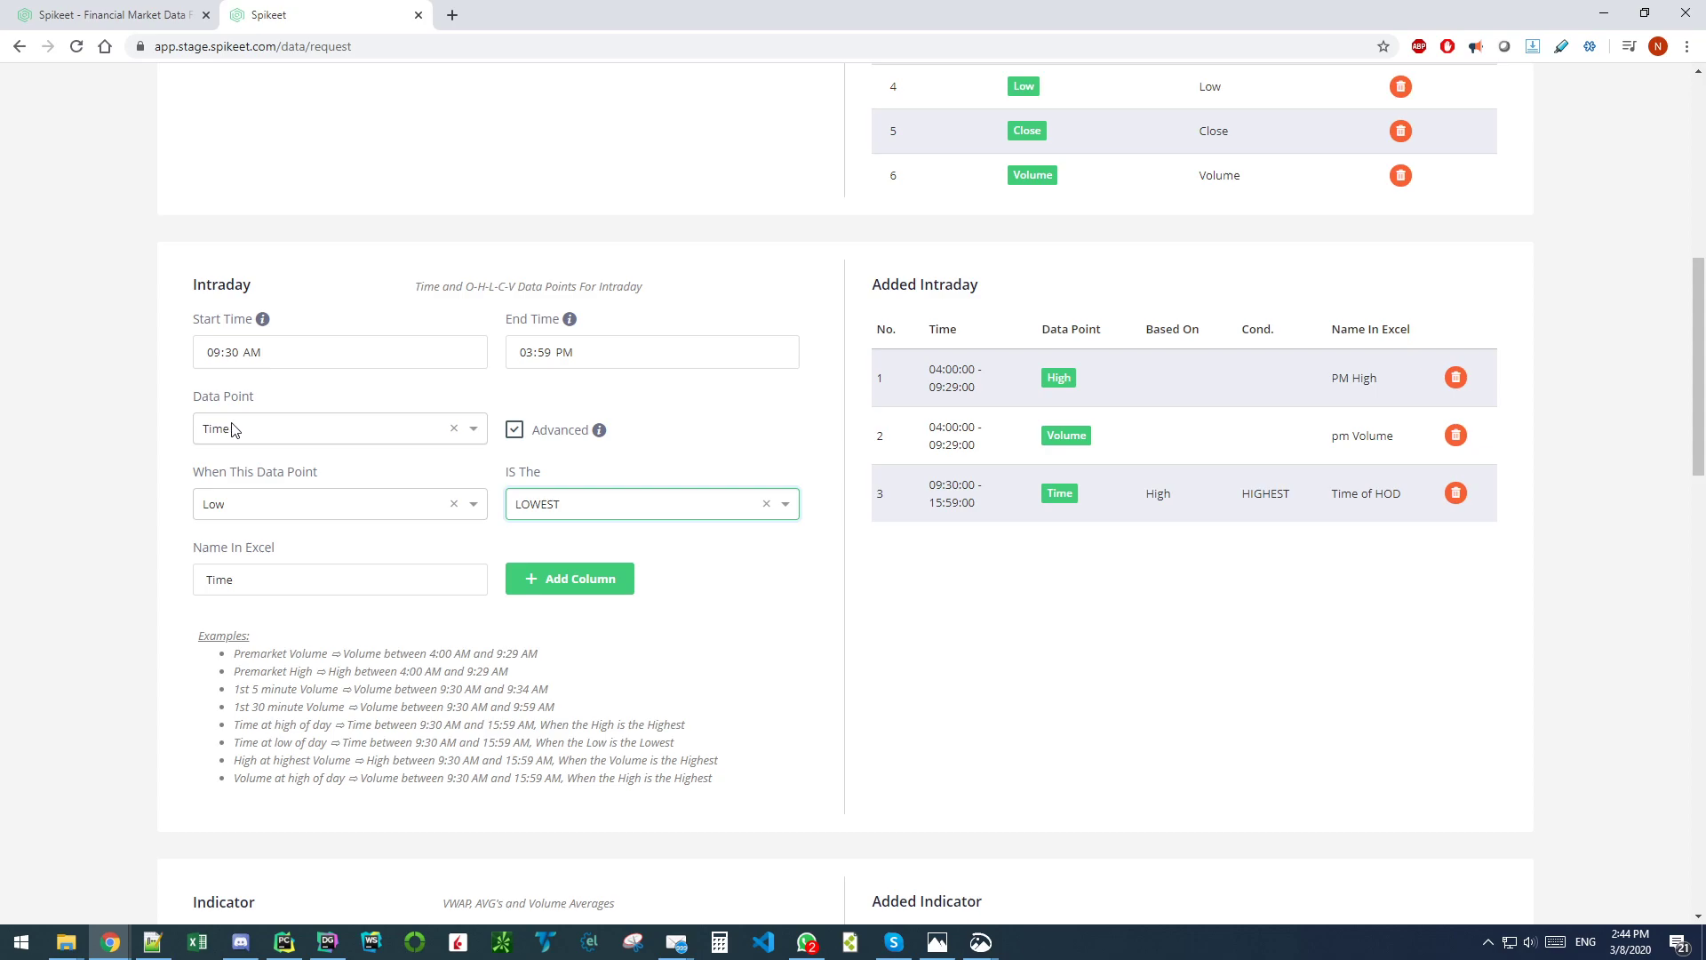
{"action": "left_click", "coordinate": [315, 584]}
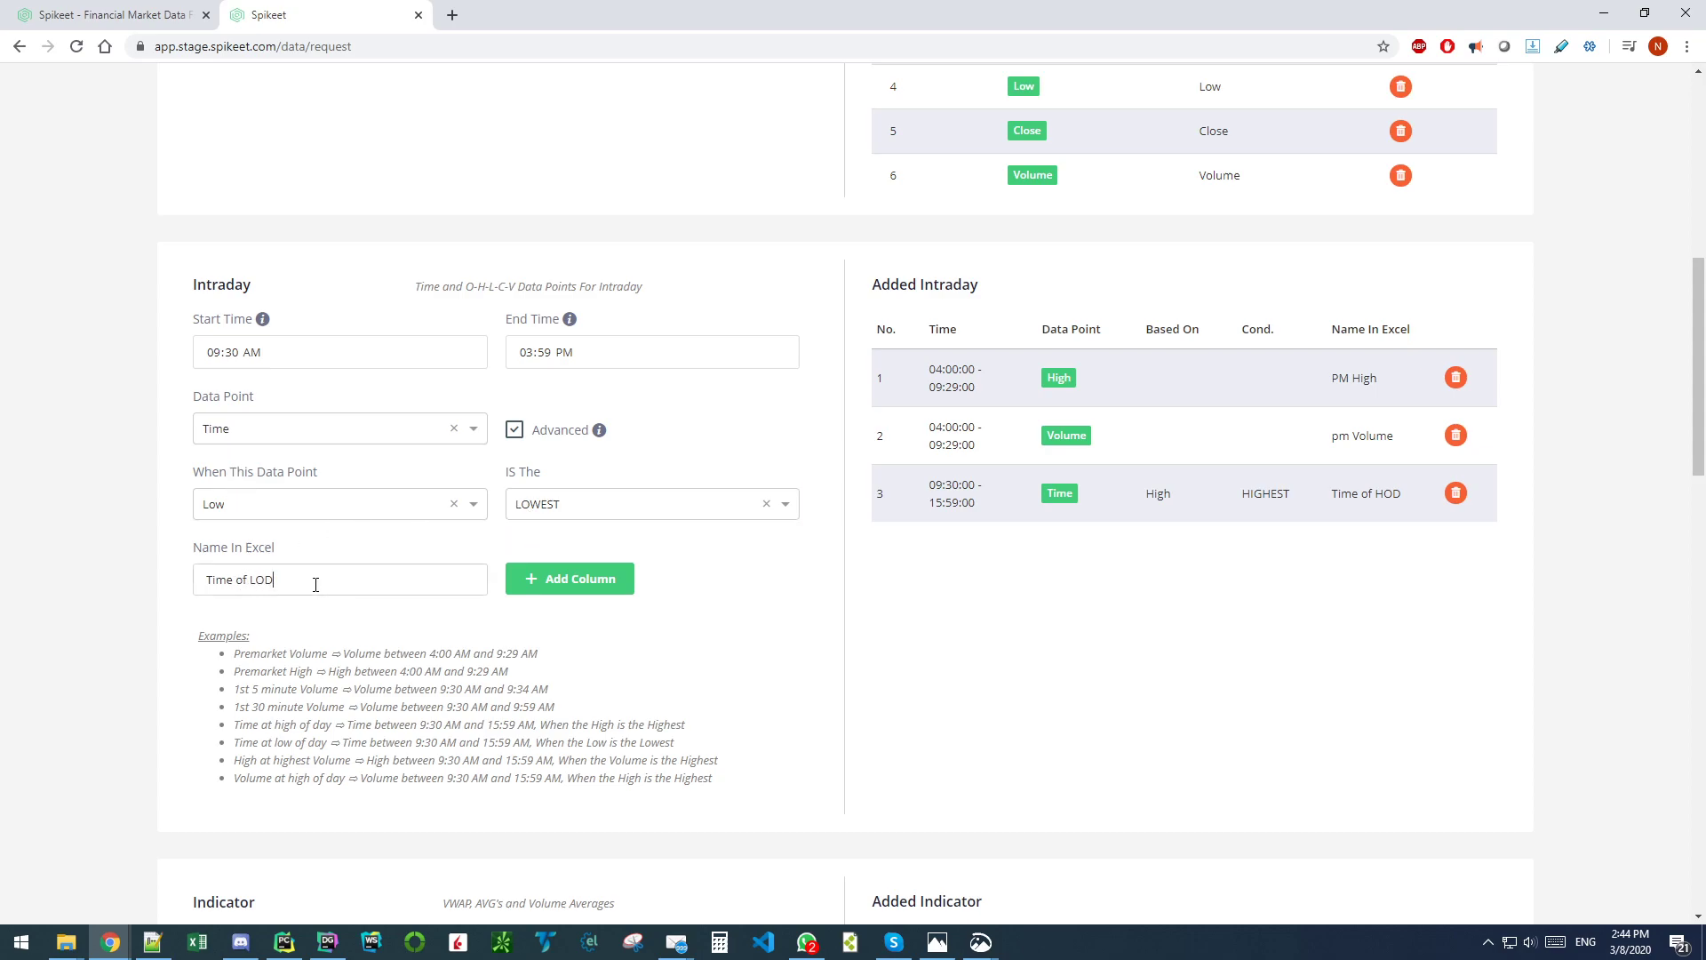
{"action": "left_click", "coordinate": [598, 590]}
Step: Add a MIN indicator column based on Close over 100 days, with an Excel name for the 100-day period
{"action": "scroll", "coordinate": [889, 480], "scroll_direction": "down", "scroll_amount": 5}
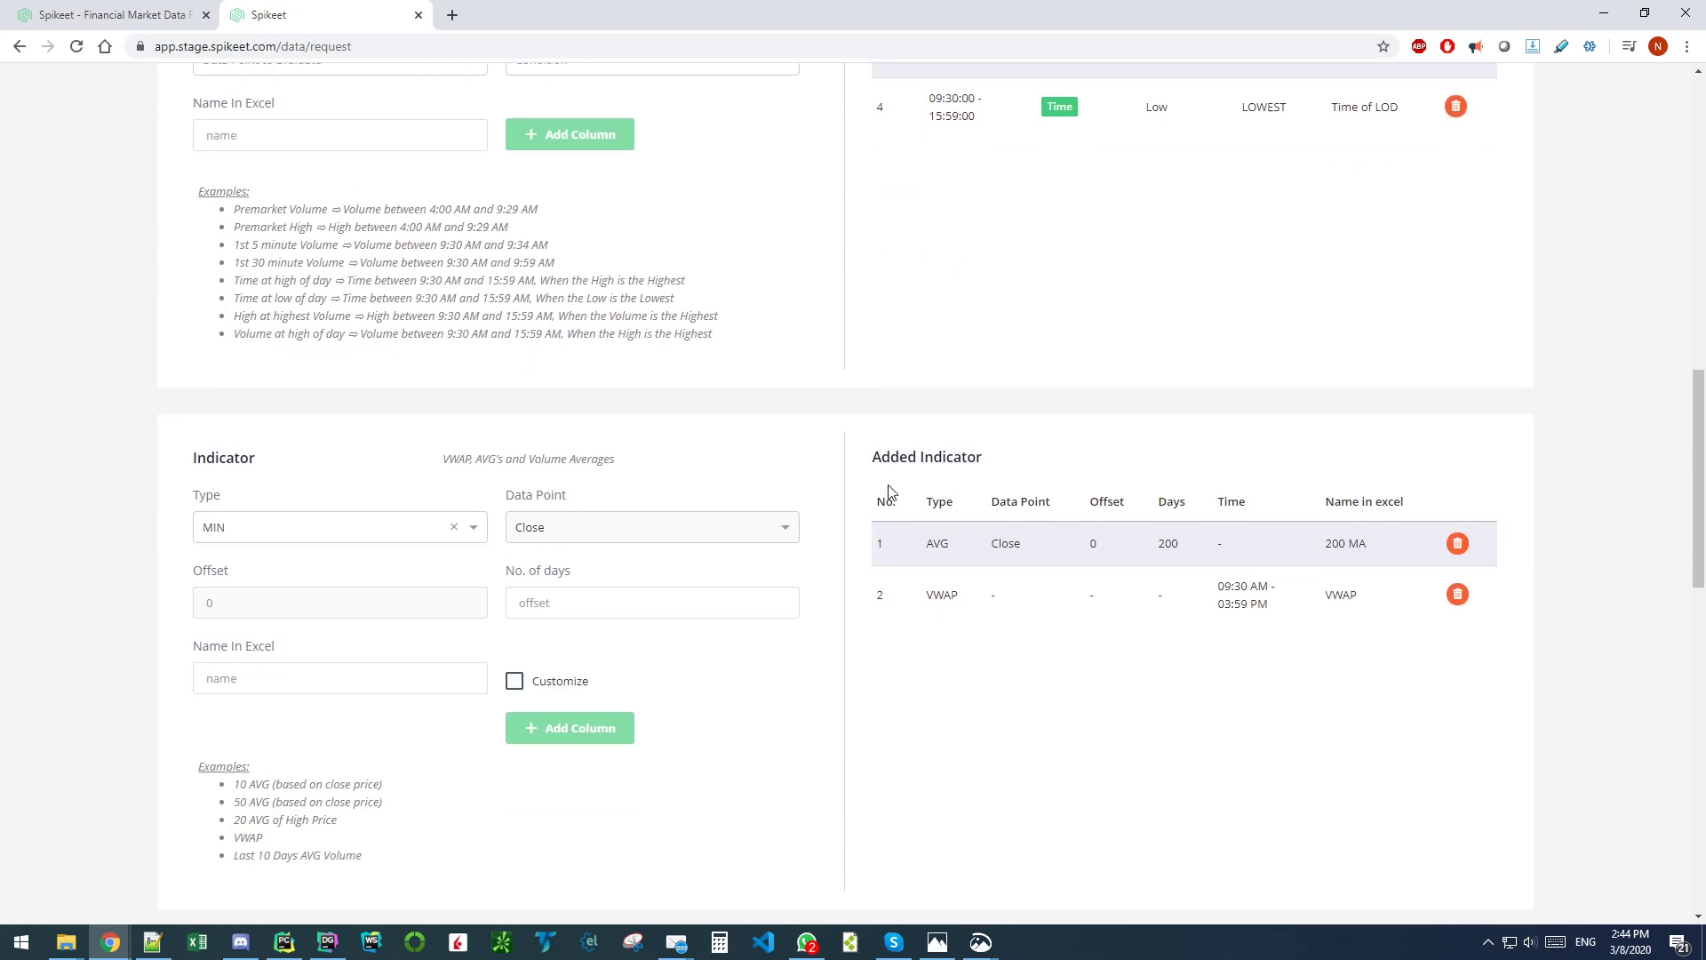
{"action": "scroll", "coordinate": [889, 480], "scroll_direction": "down", "scroll_amount": 3}
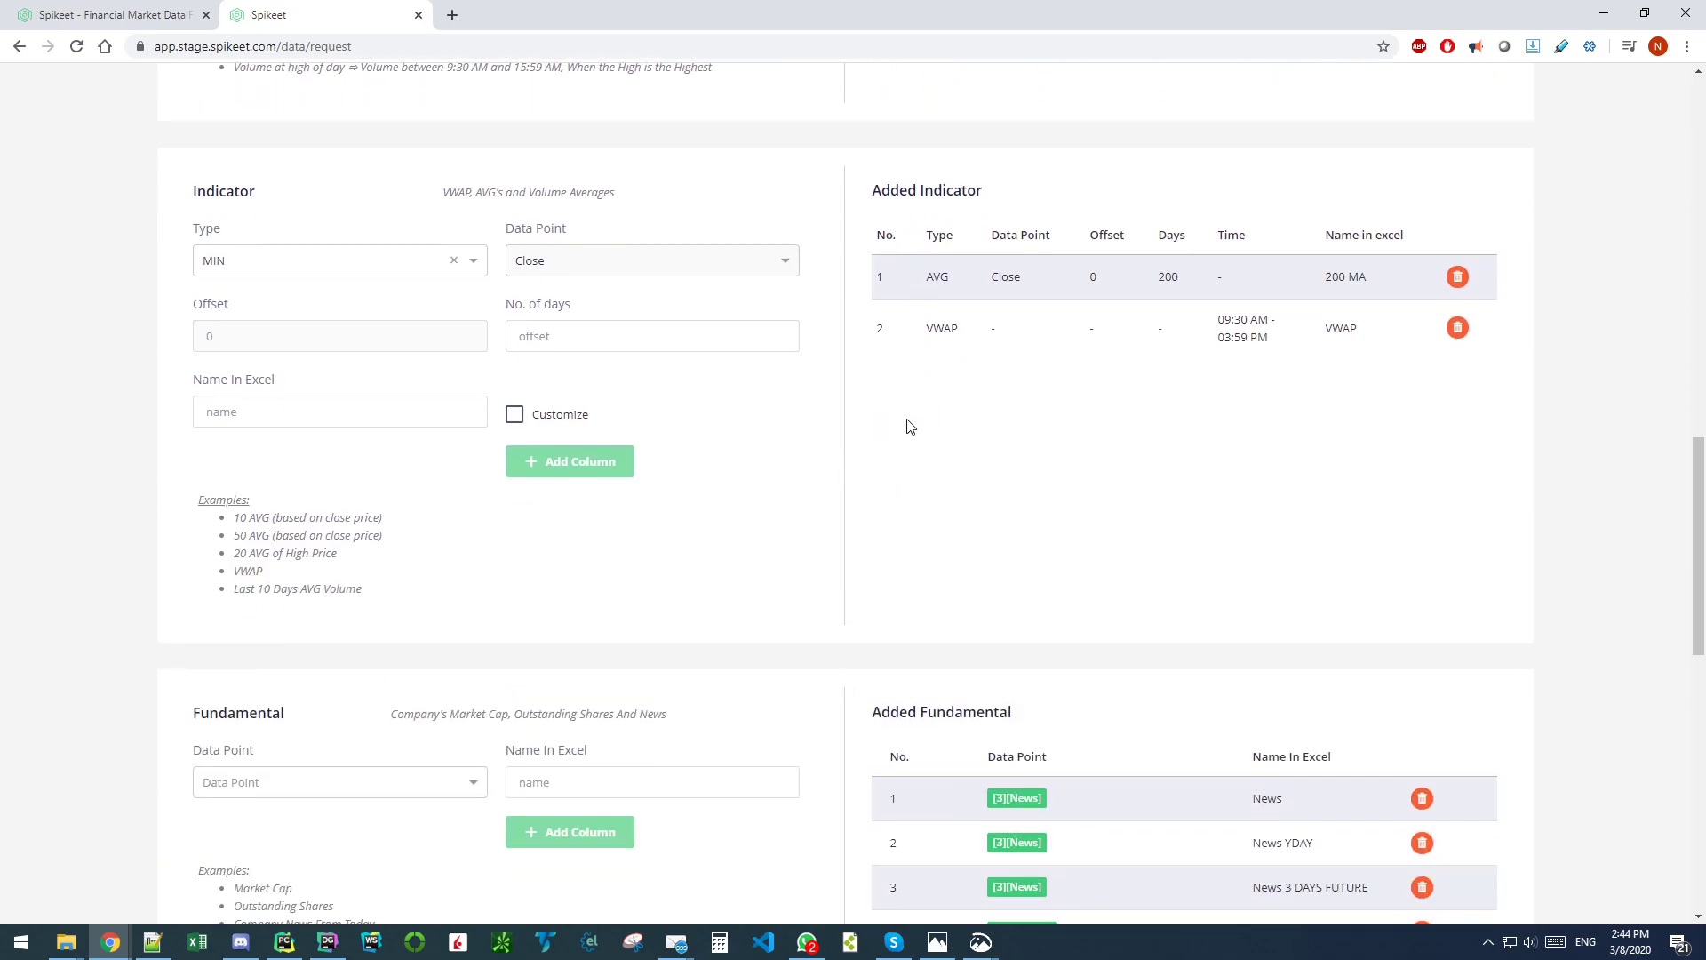
{"action": "scroll", "coordinate": [897, 425], "scroll_direction": "up", "scroll_amount": 1}
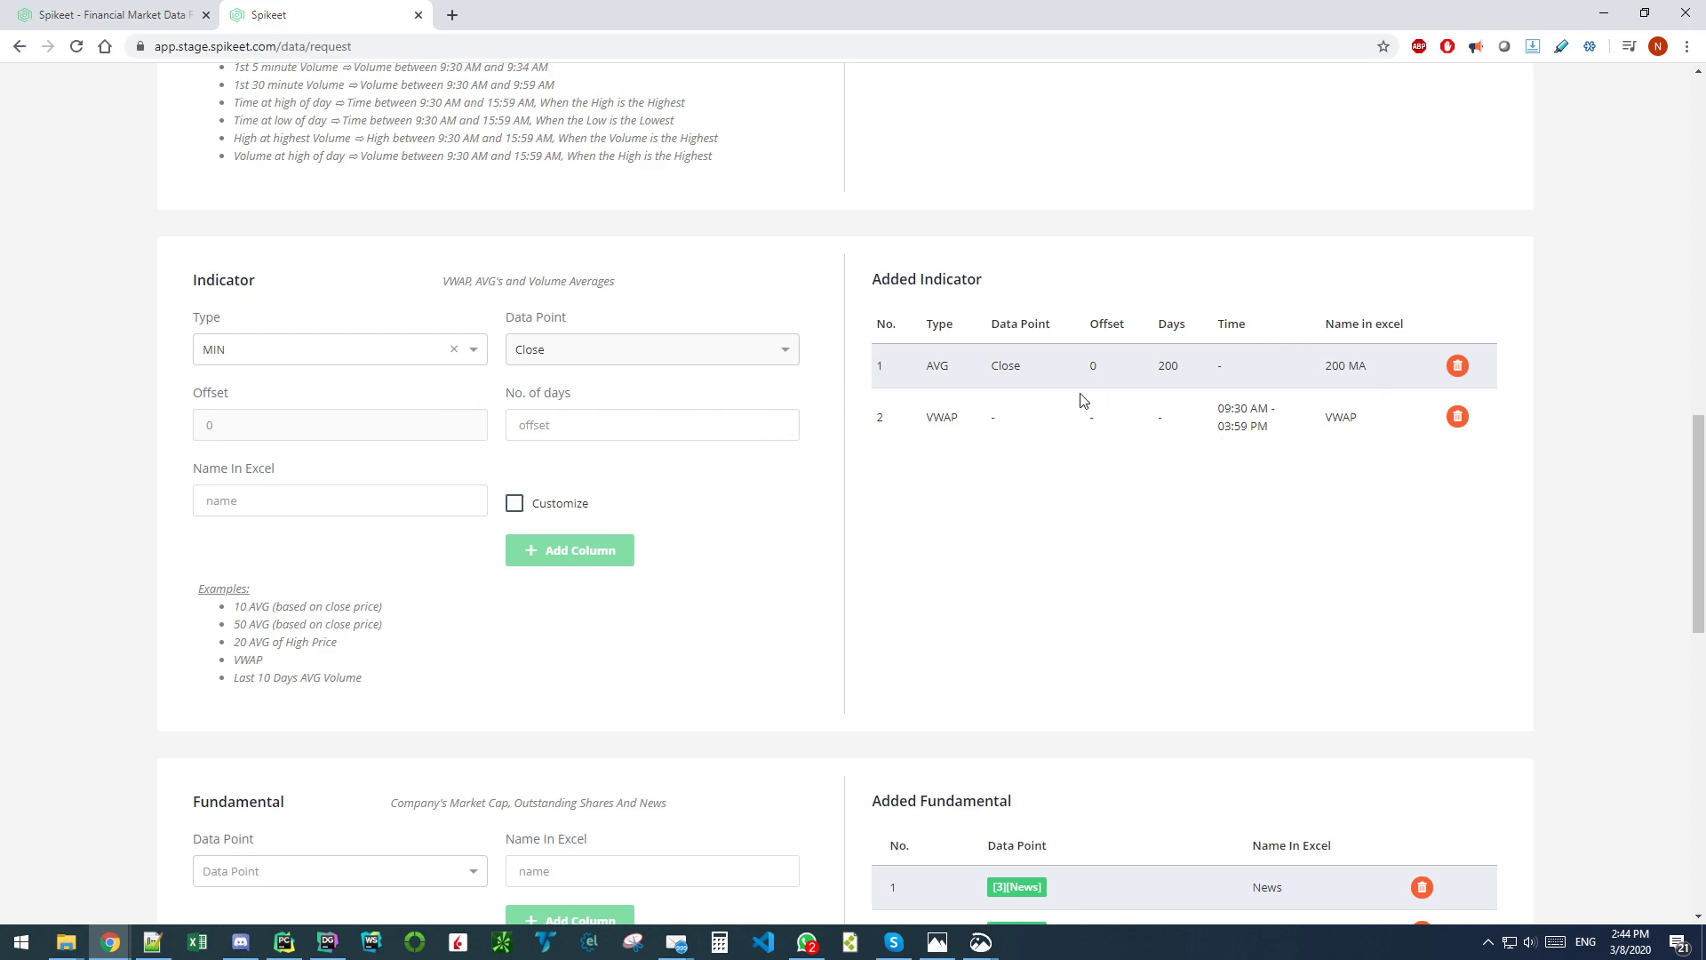
{"action": "left_click", "coordinate": [336, 364]}
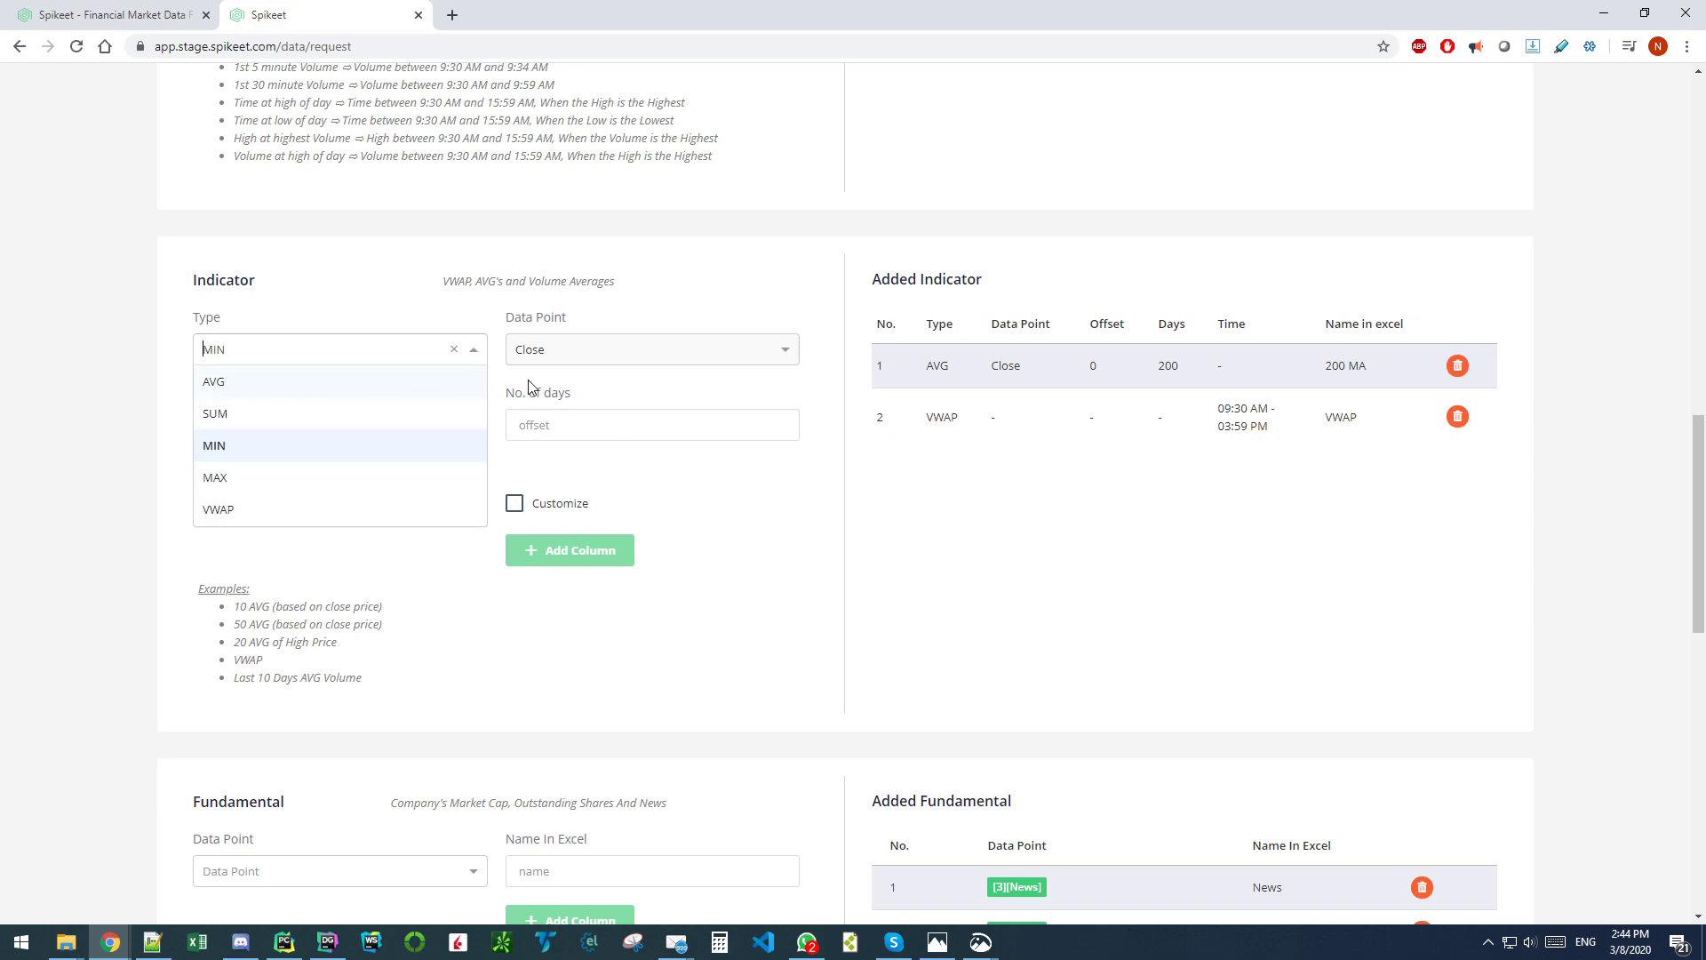
{"action": "left_click", "coordinate": [573, 432]}
{"action": "type", "text": "100"}
{"action": "left_click", "coordinate": [325, 506]}
{"action": "type", "text": "1"}
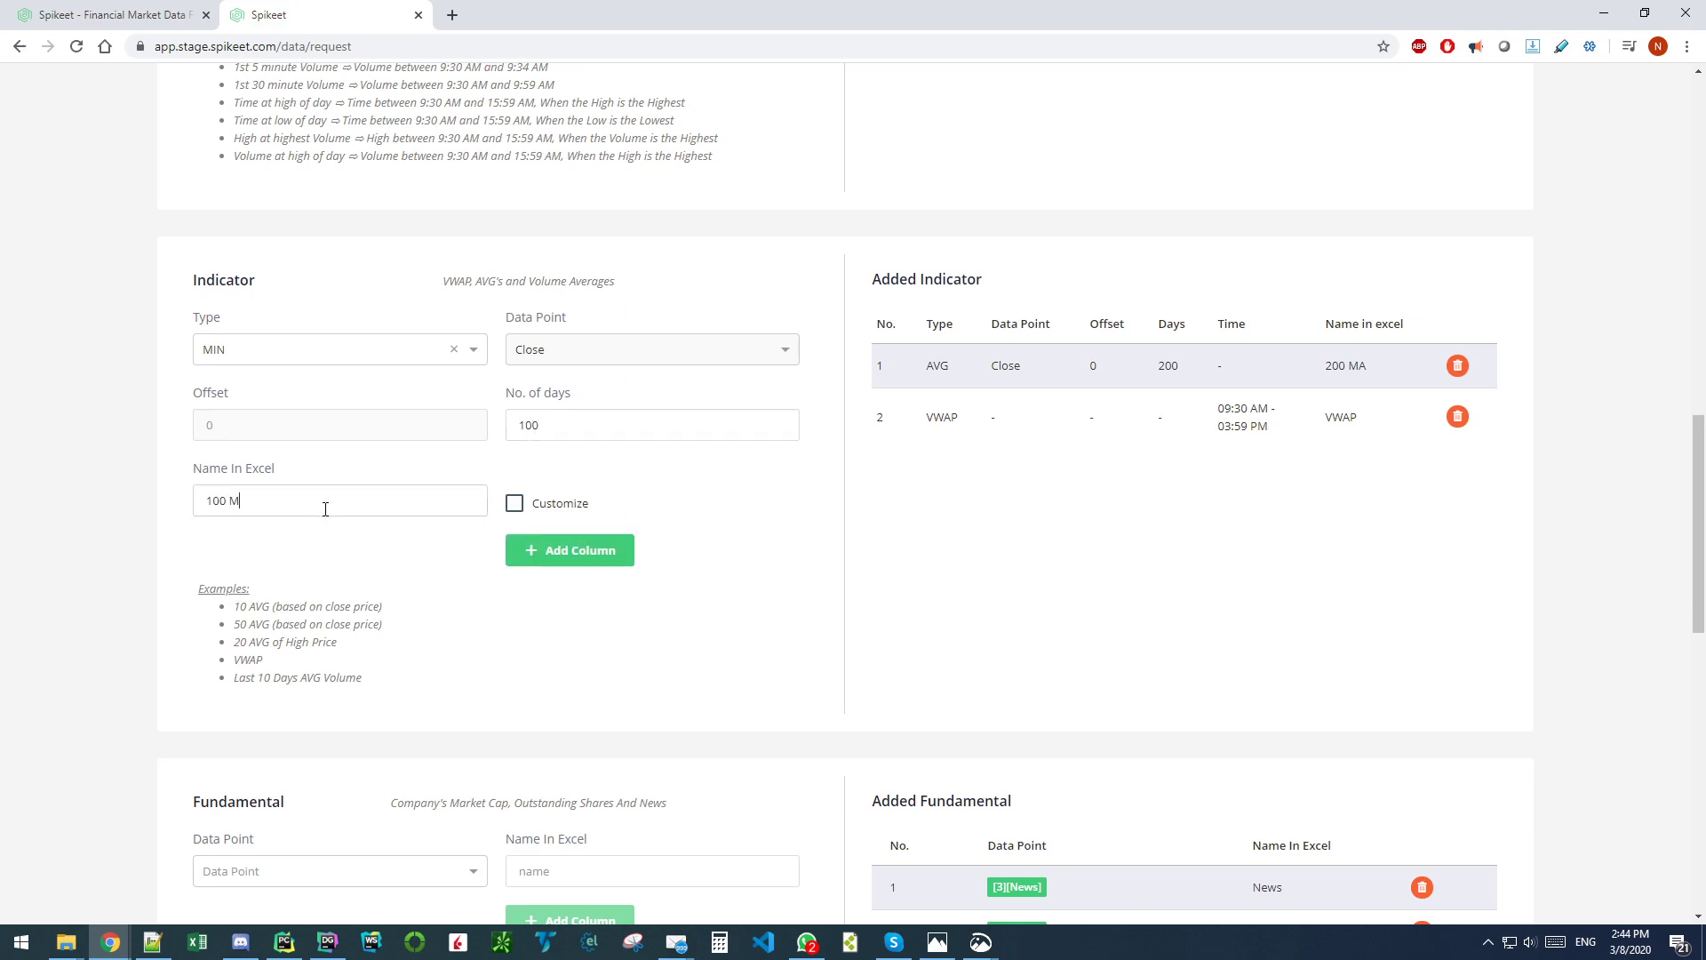
{"action": "left_click", "coordinate": [573, 555]}
Step: Delete all five fundamental columns: the three News columns, Market Cap and Outstanding Shares
{"action": "scroll", "coordinate": [880, 569], "scroll_direction": "down", "scroll_amount": 4}
{"action": "scroll", "coordinate": [884, 584], "scroll_direction": "down", "scroll_amount": 2}
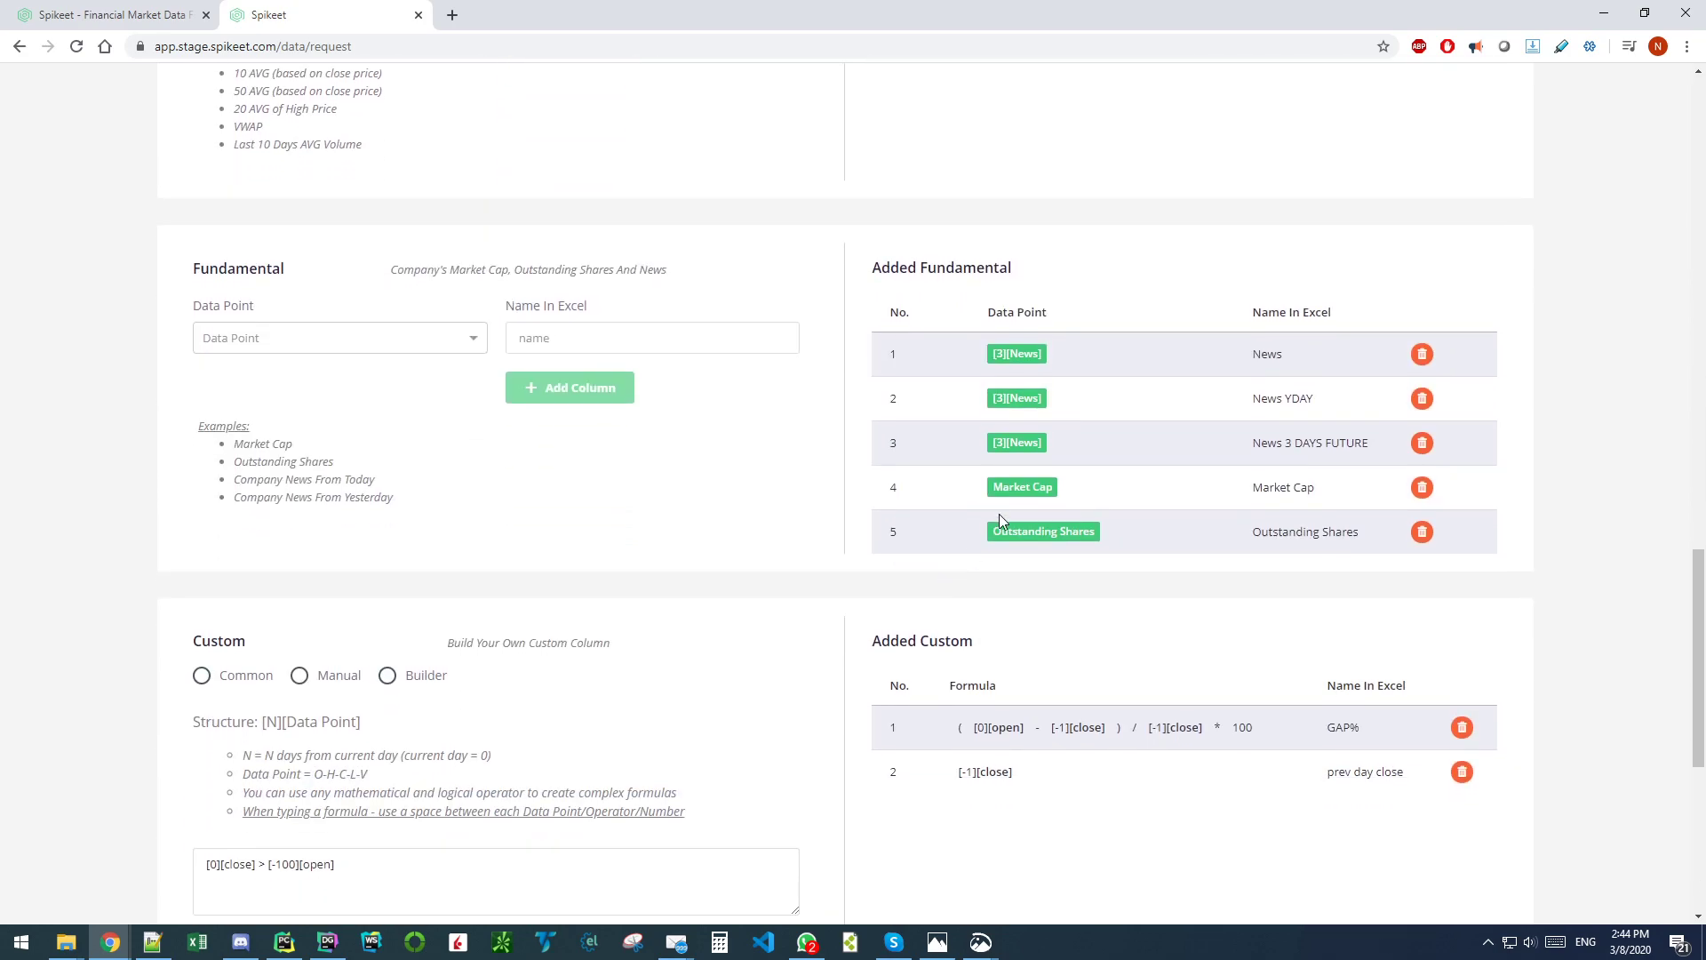
{"action": "left_click", "coordinate": [1422, 354]}
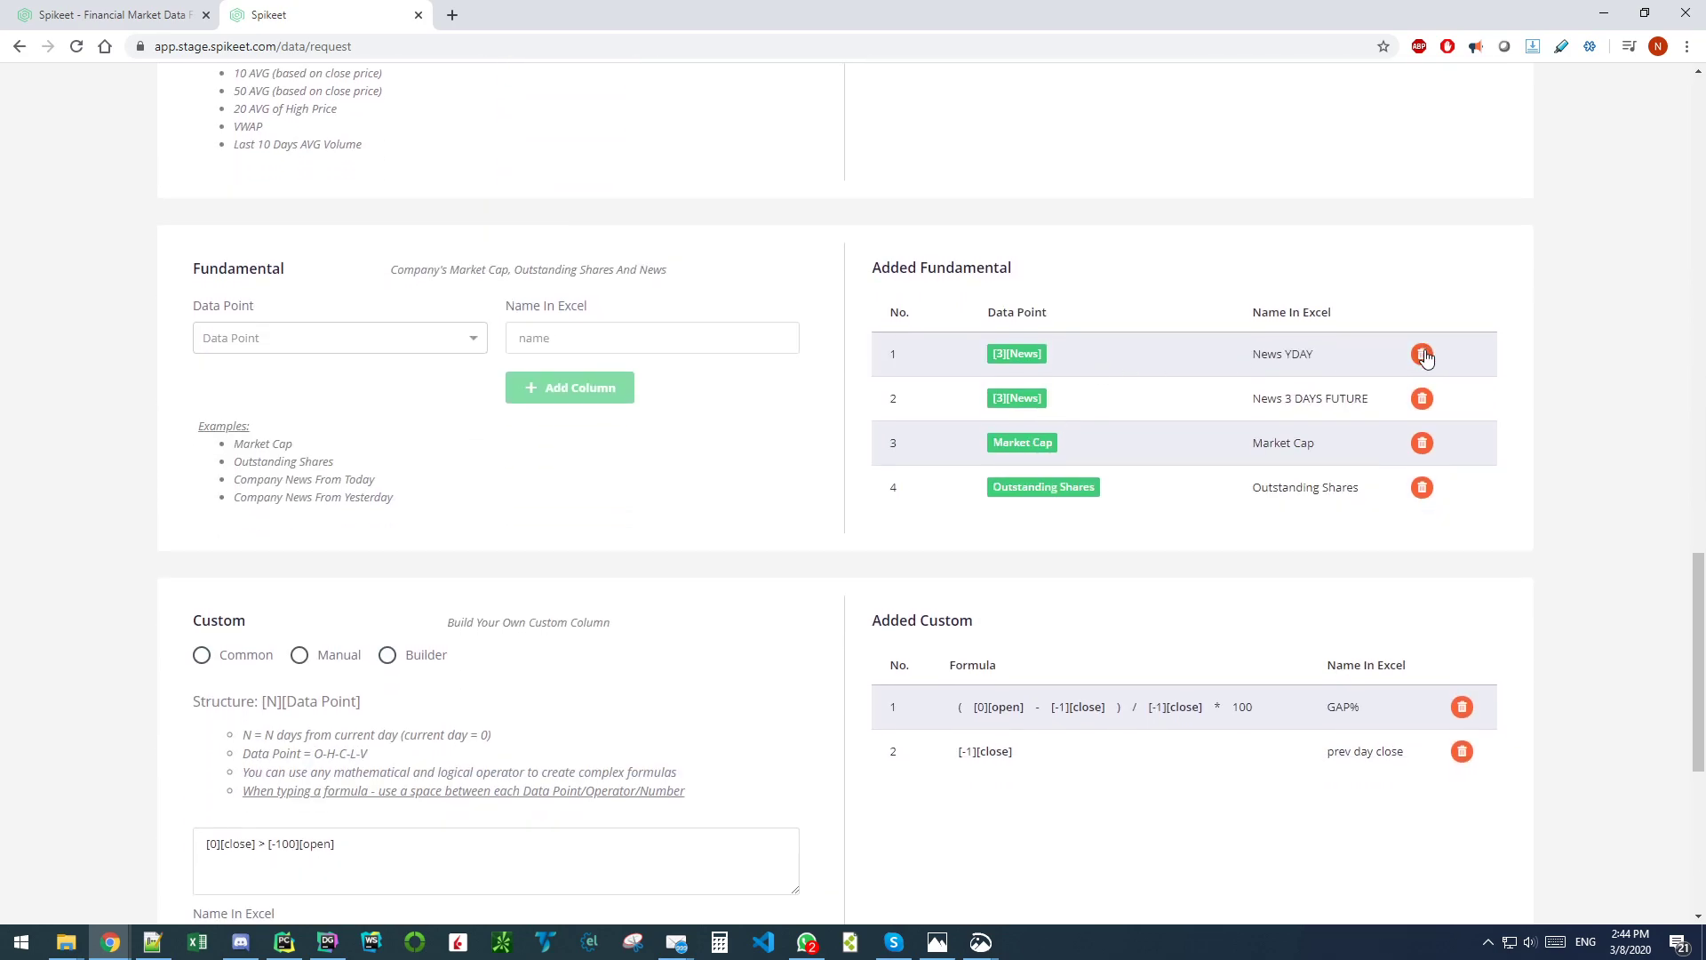
{"action": "left_click", "coordinate": [1422, 354]}
{"action": "left_click", "coordinate": [1422, 354]}
{"action": "left_click", "coordinate": [1422, 354]}
{"action": "left_click", "coordinate": [1422, 354]}
Step: Add a Market Cap column to the fundamental columns
{"action": "left_click", "coordinate": [245, 342]}
{"action": "left_click", "coordinate": [224, 434]}
{"action": "left_click", "coordinate": [560, 387]}
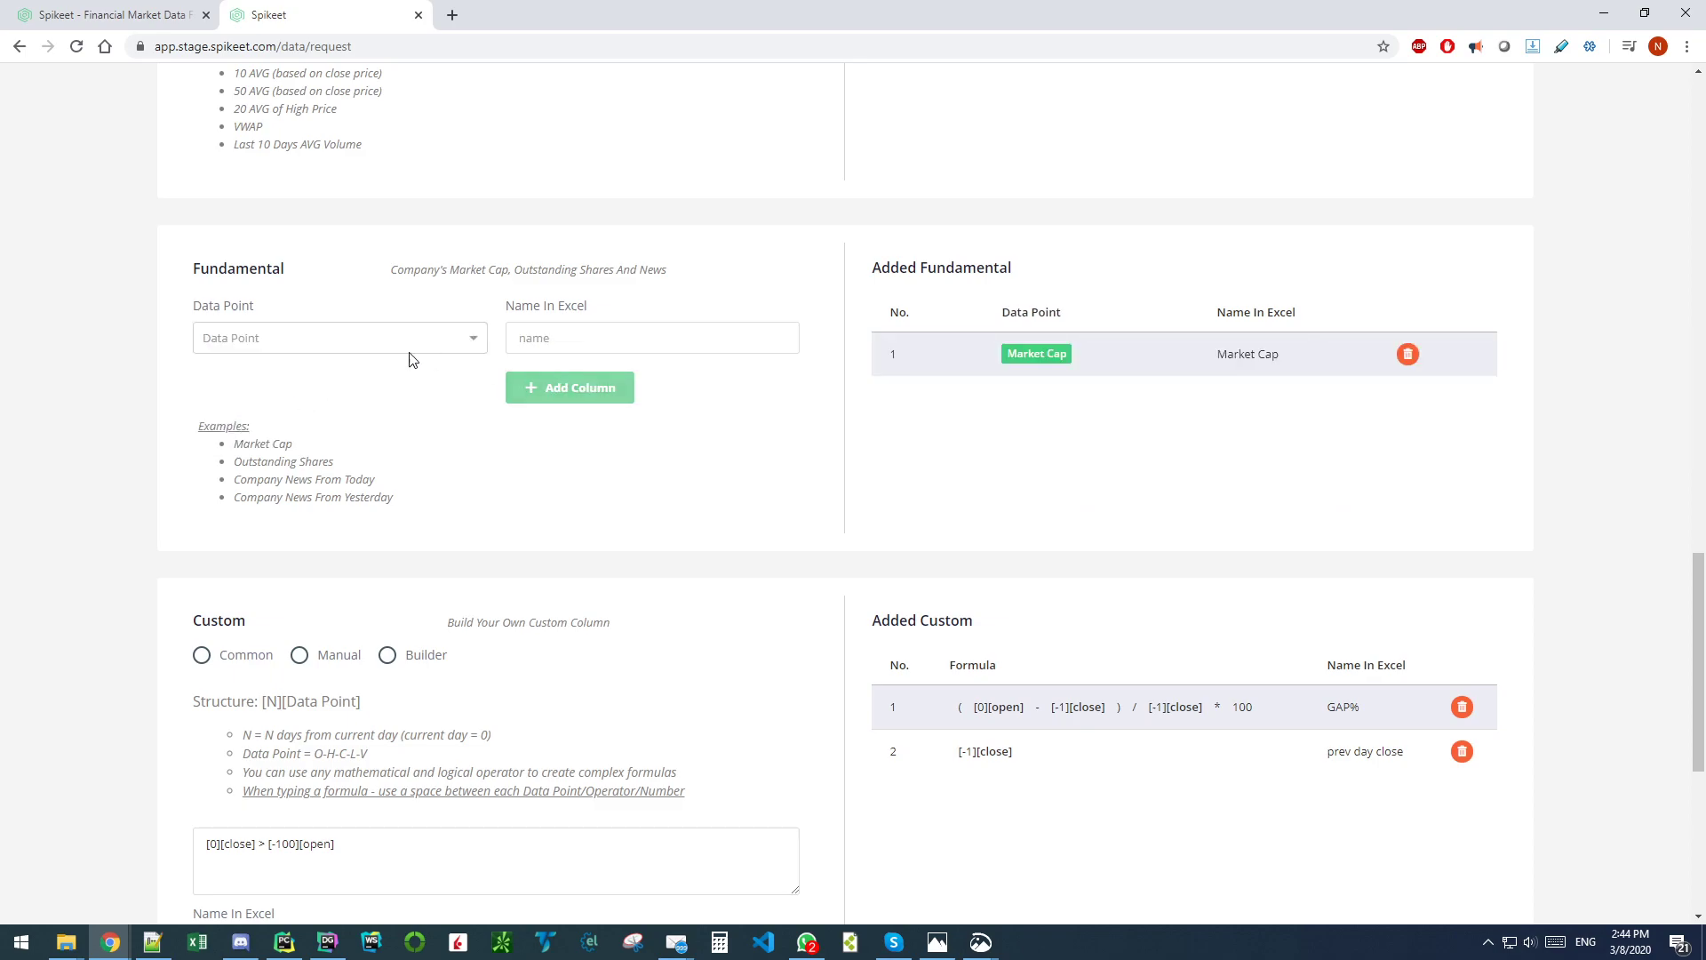
Step: Add an Outstanding Shares column and a News column with number of days 0 to the fundamental columns
{"action": "left_click", "coordinate": [353, 345]}
{"action": "left_click", "coordinate": [286, 401]}
{"action": "left_click", "coordinate": [564, 389]}
{"action": "left_click", "coordinate": [323, 343]}
{"action": "left_click", "coordinate": [275, 370]}
{"action": "left_click_drag", "start_coordinate": [571, 339], "coordinate": [446, 323]}
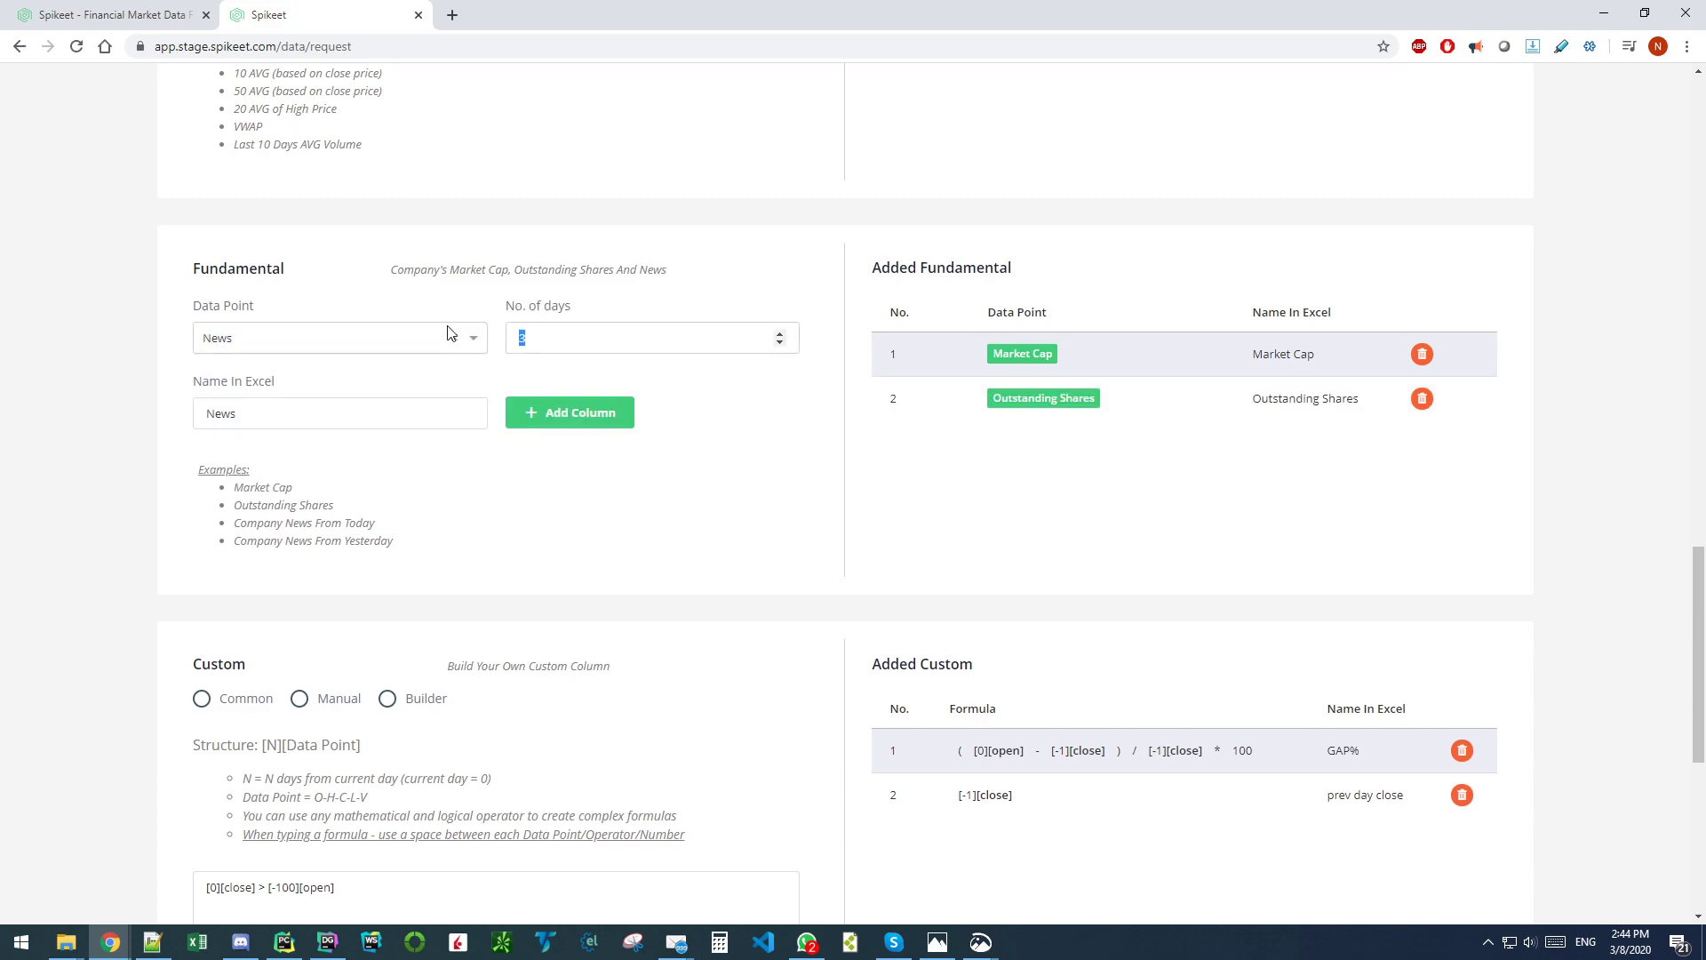
{"action": "left_click", "coordinate": [627, 425]}
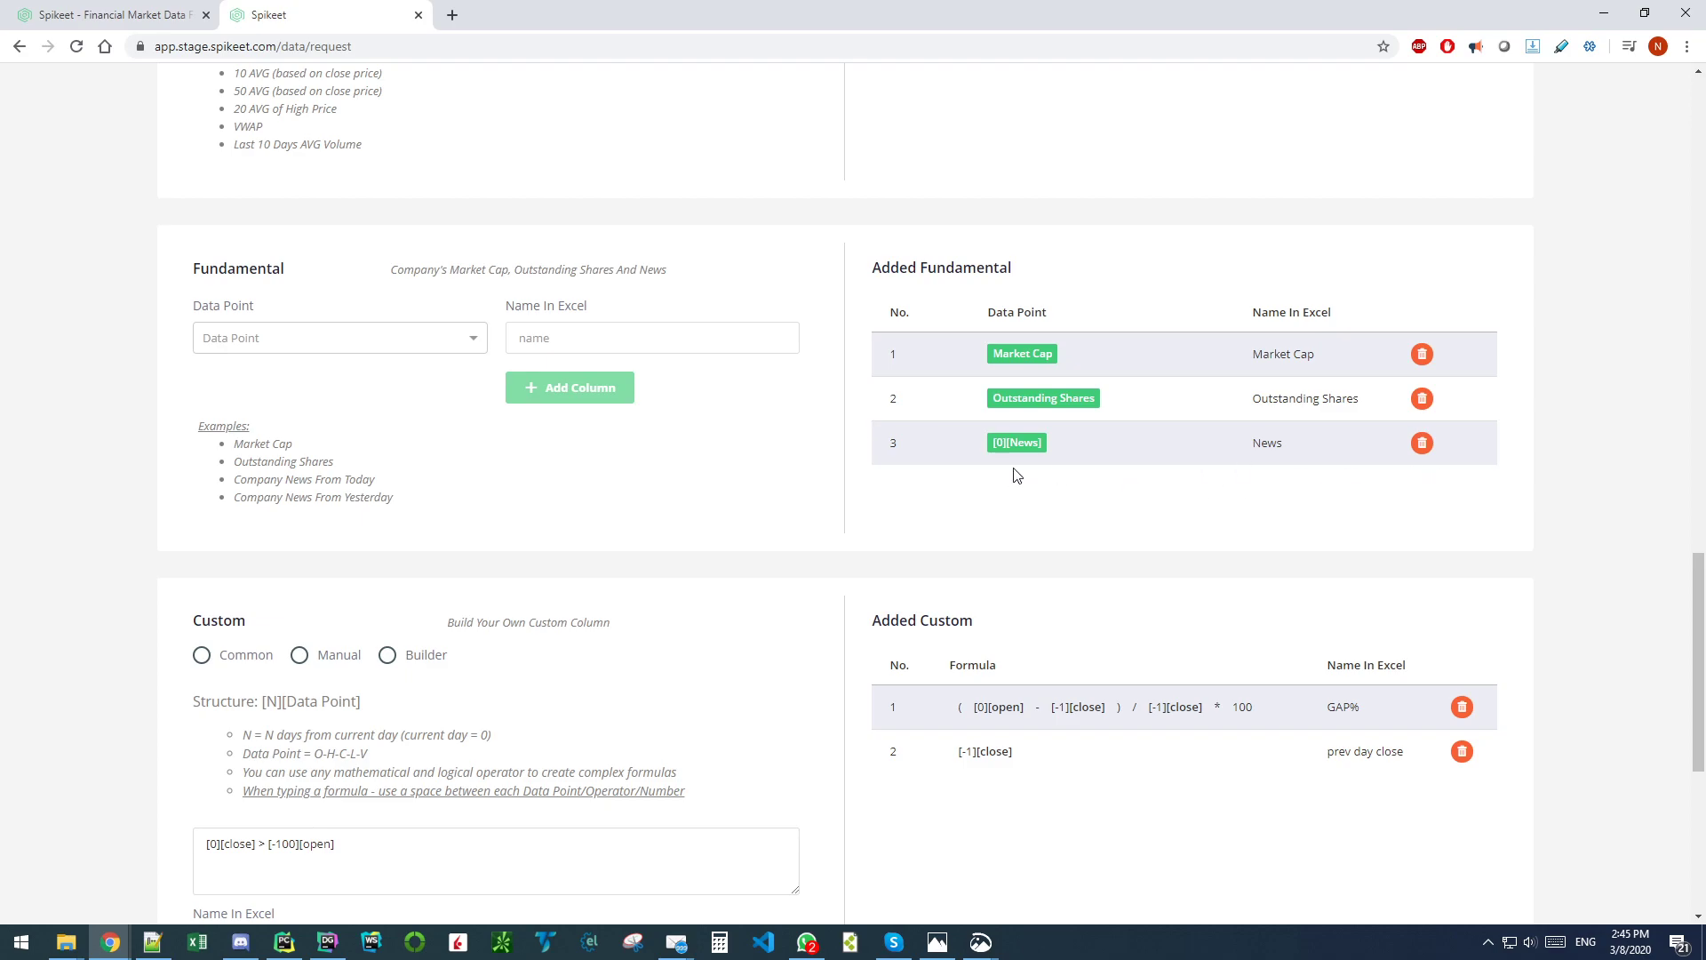
Step: Examine the Custom column section and the formulas and Excel names already added there
{"action": "scroll", "coordinate": [1037, 483], "scroll_direction": "down", "scroll_amount": 3}
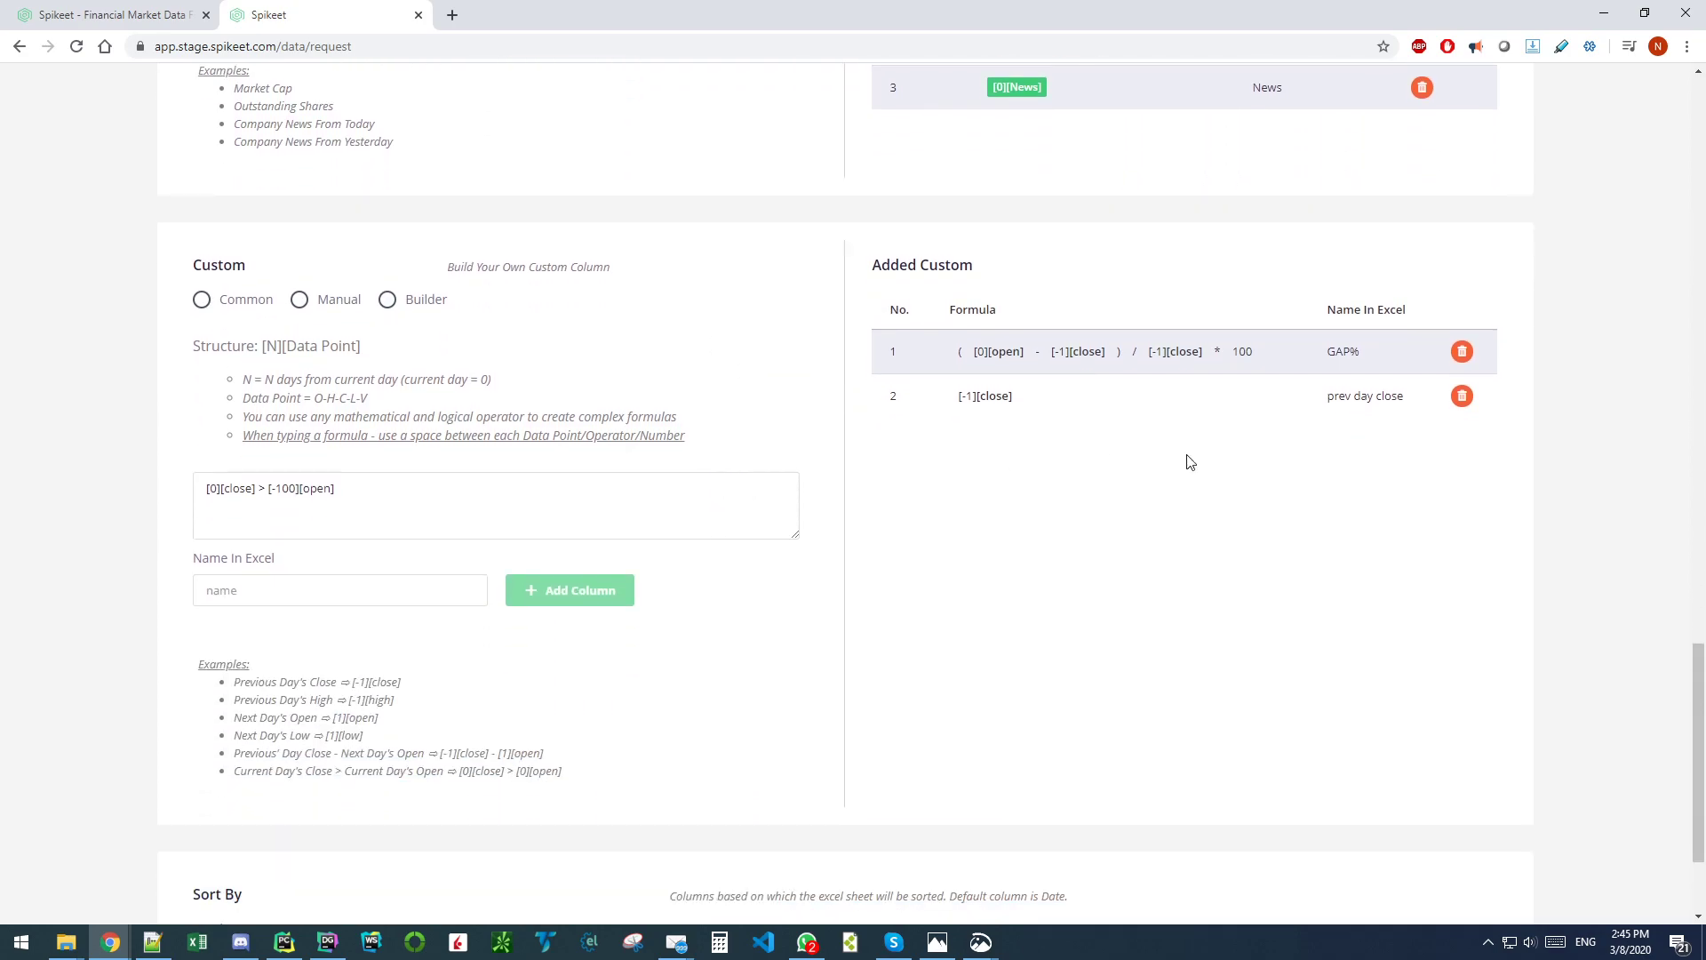
{"action": "left_click_drag", "start_coordinate": [1394, 453], "coordinate": [892, 427]}
{"action": "left_click", "coordinate": [1241, 559]}
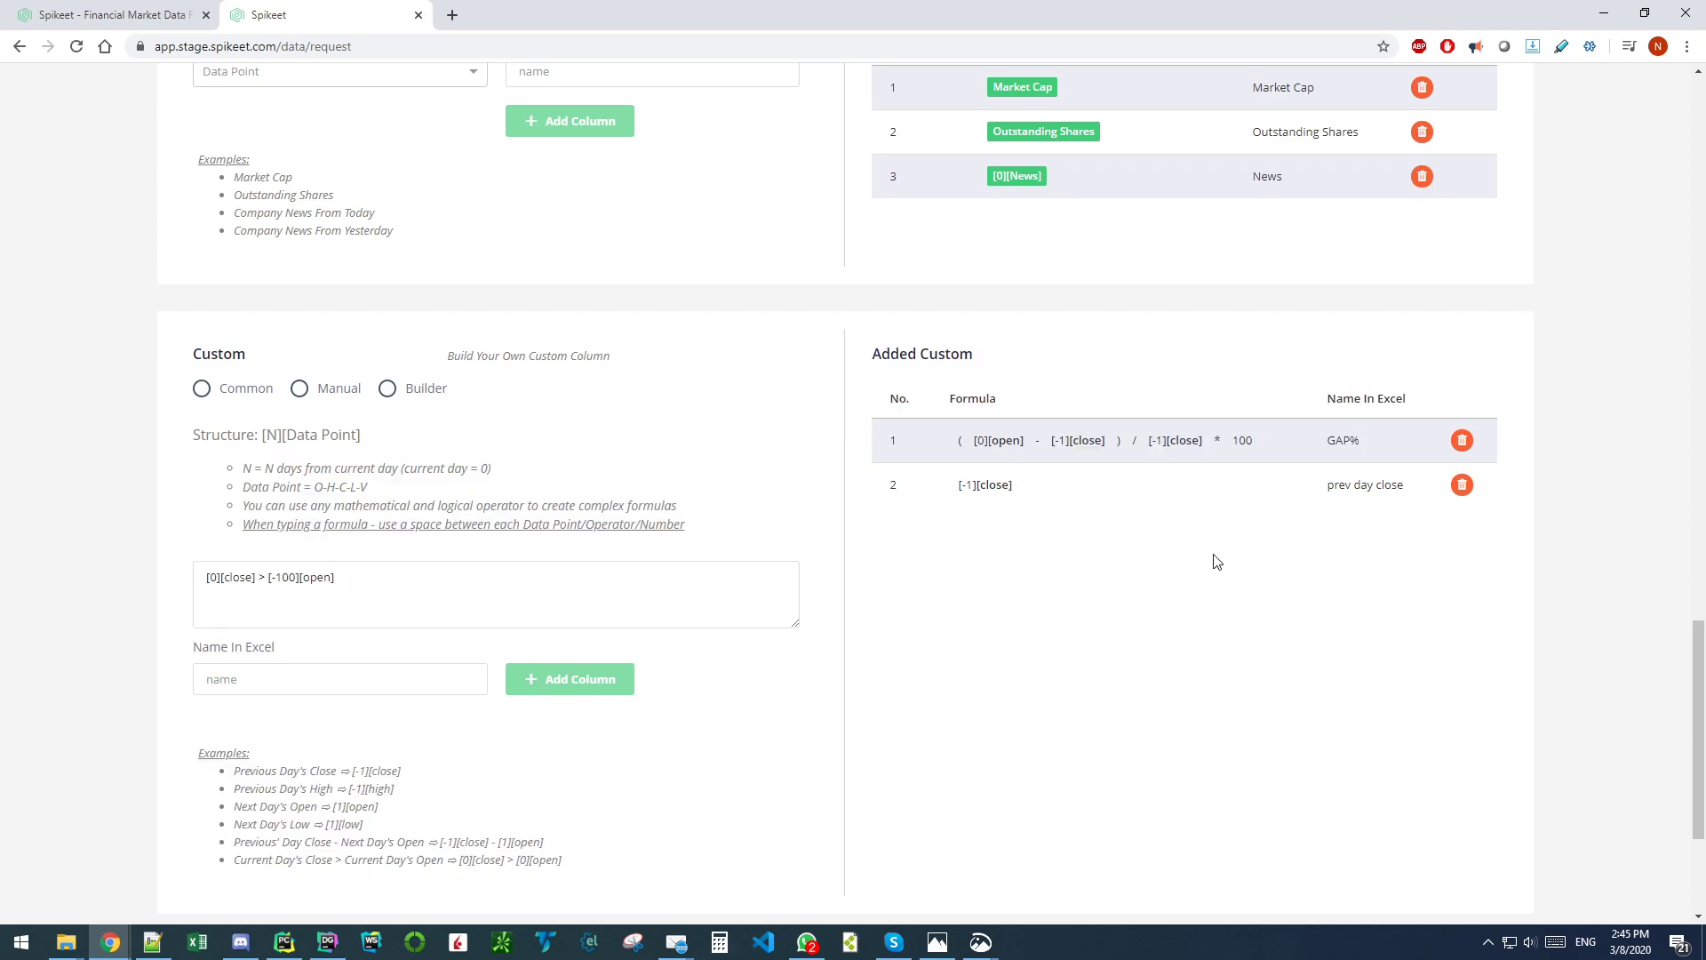
{"action": "scroll", "coordinate": [1127, 474], "scroll_direction": "down", "scroll_amount": 1}
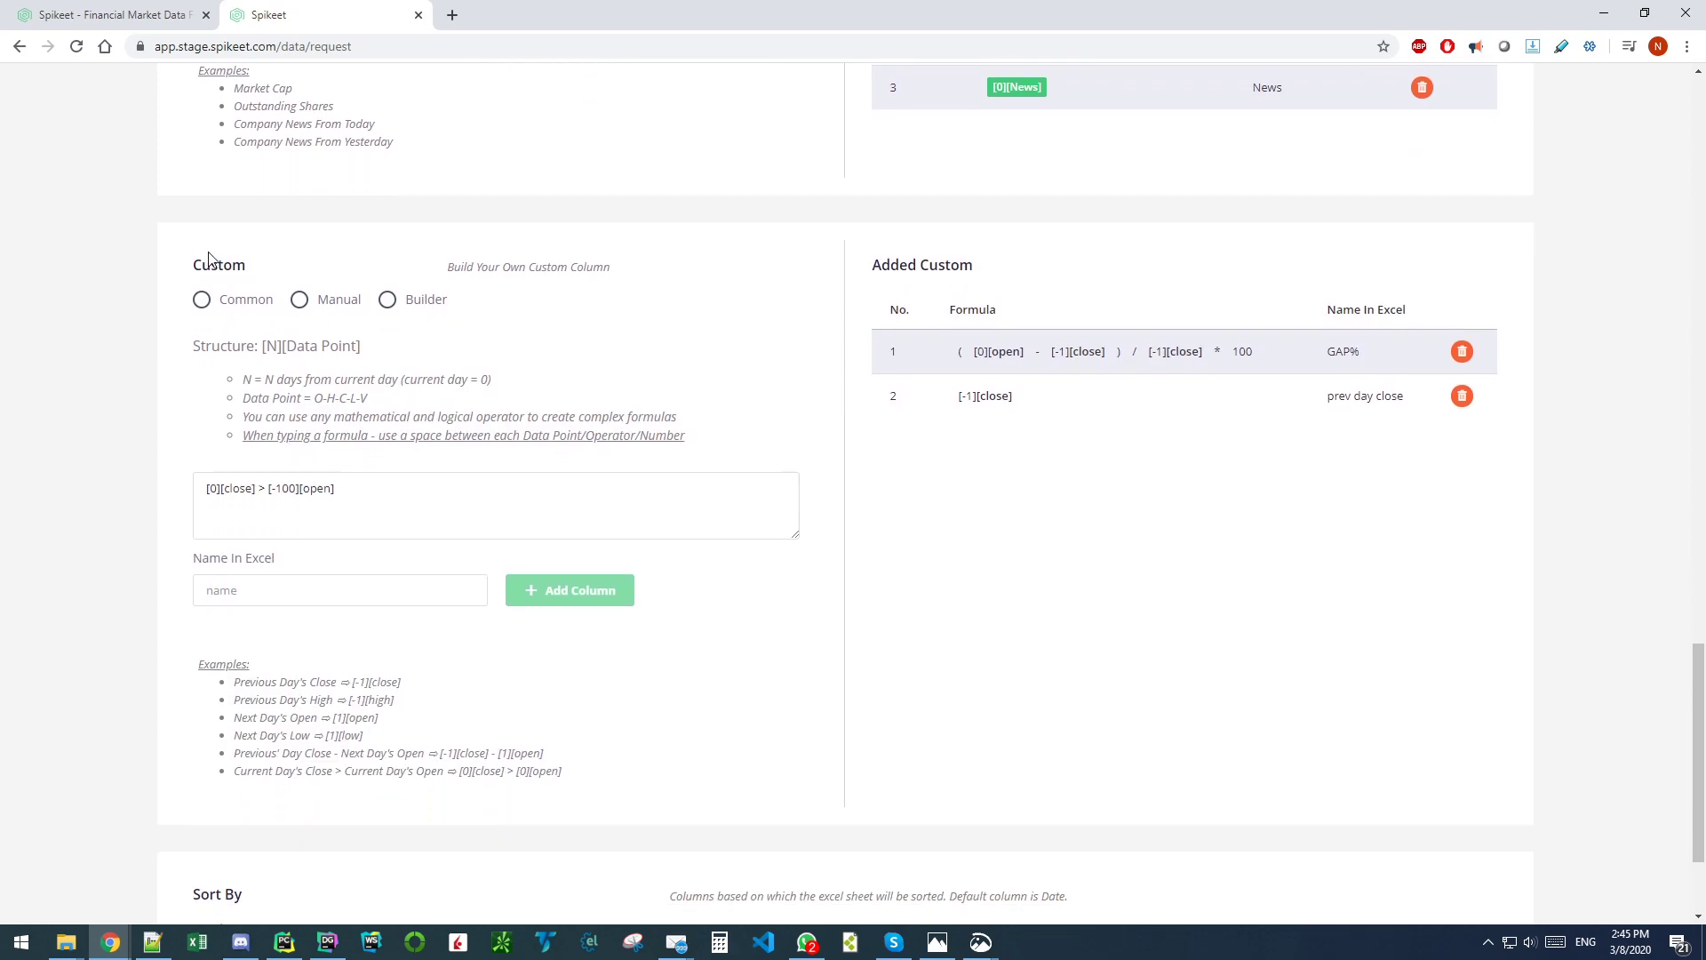
{"action": "left_click_drag", "start_coordinate": [1327, 396], "coordinate": [1378, 397]}
{"action": "scroll", "coordinate": [385, 474], "scroll_direction": "down", "scroll_amount": 1}
{"action": "scroll", "coordinate": [386, 473], "scroll_direction": "down", "scroll_amount": 2}
{"action": "scroll", "coordinate": [370, 445], "scroll_direction": "up", "scroll_amount": 1}
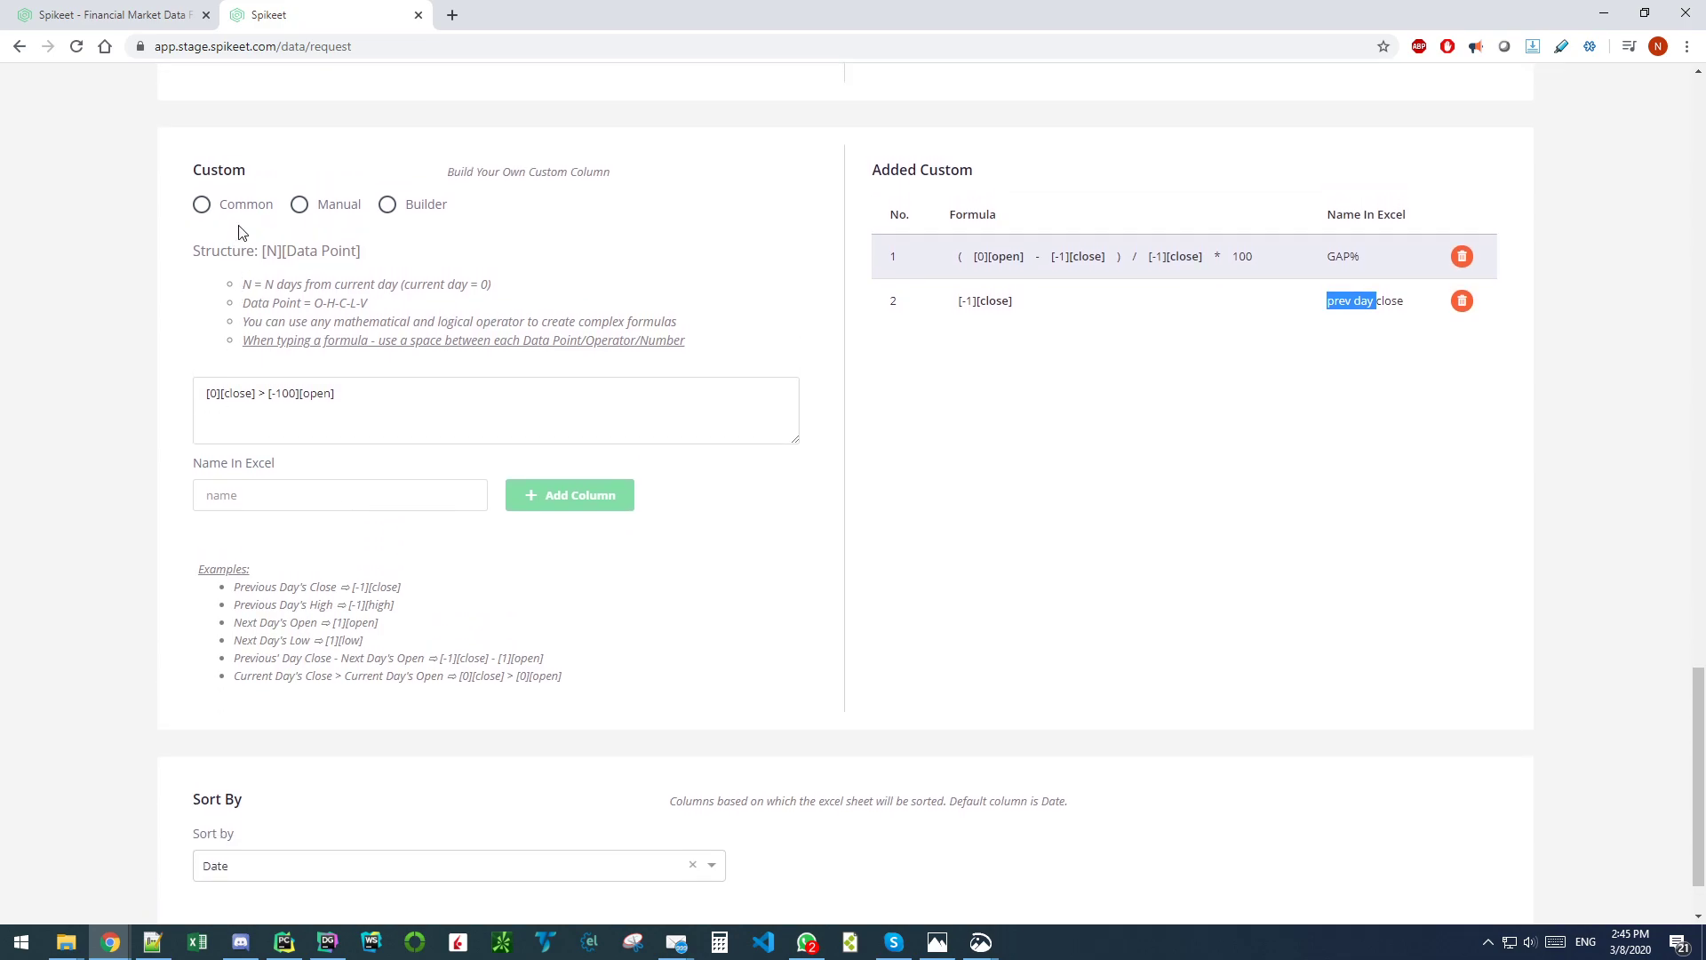
Step: Add the common custom columns HOD%, LOD% and CHG-CLOSE%
{"action": "left_click", "coordinate": [245, 207]}
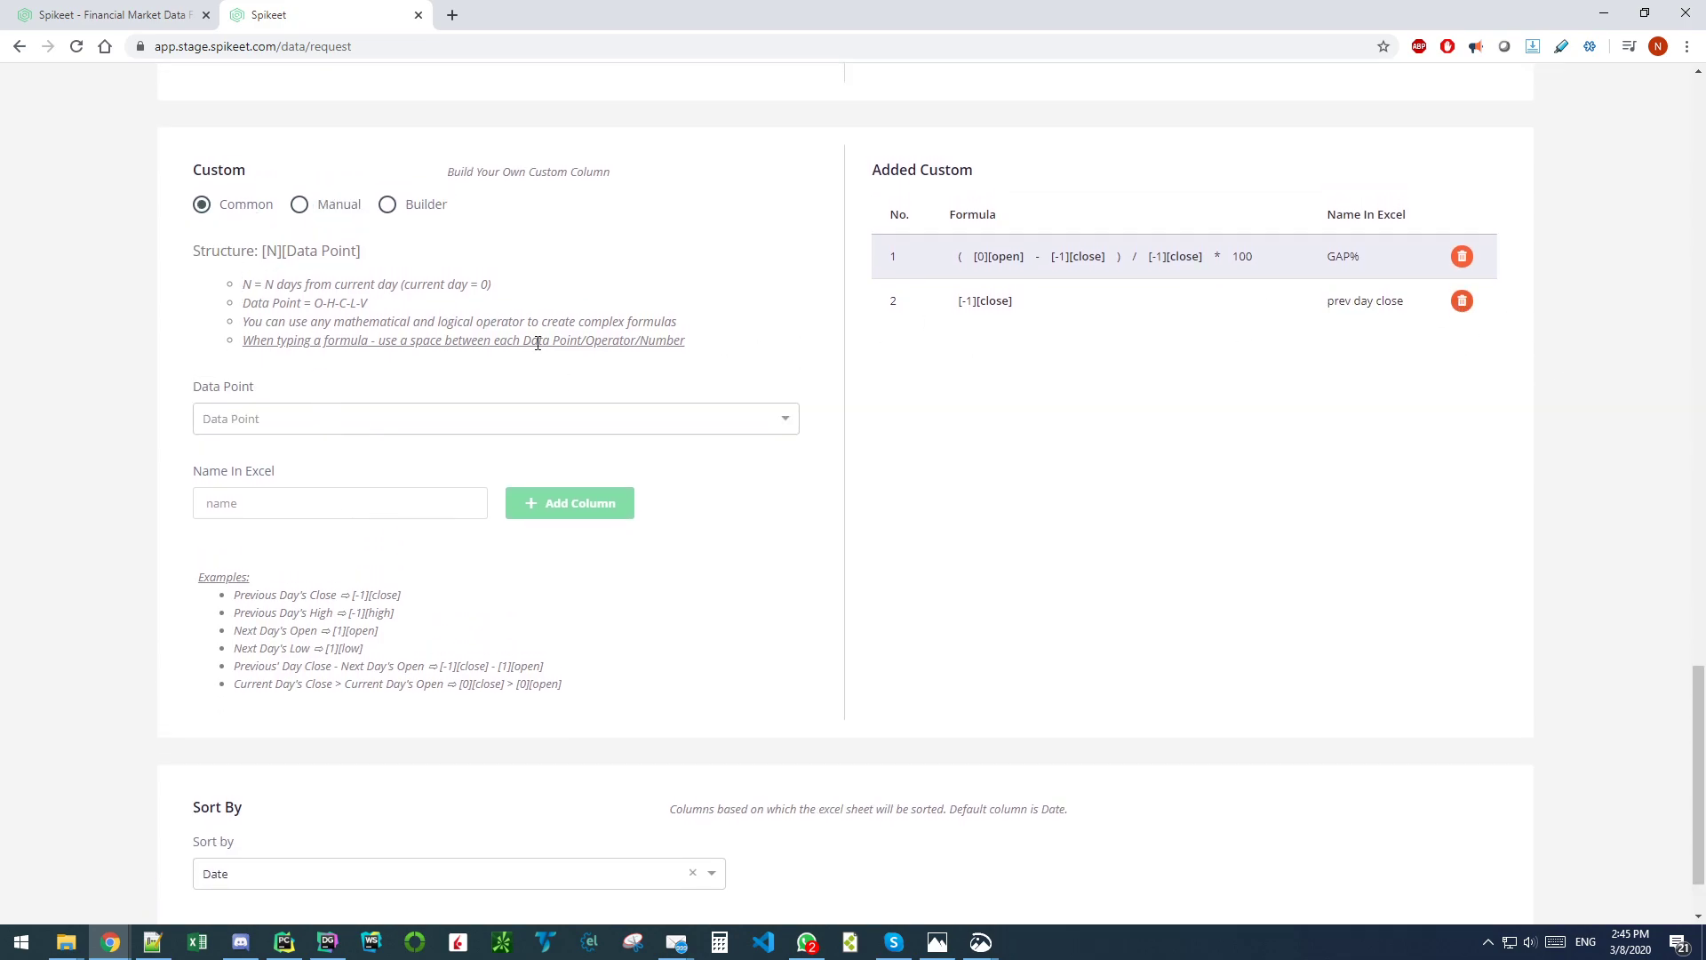
{"action": "left_click", "coordinate": [244, 432]}
{"action": "left_click", "coordinate": [237, 483]}
{"action": "left_click", "coordinate": [607, 497]}
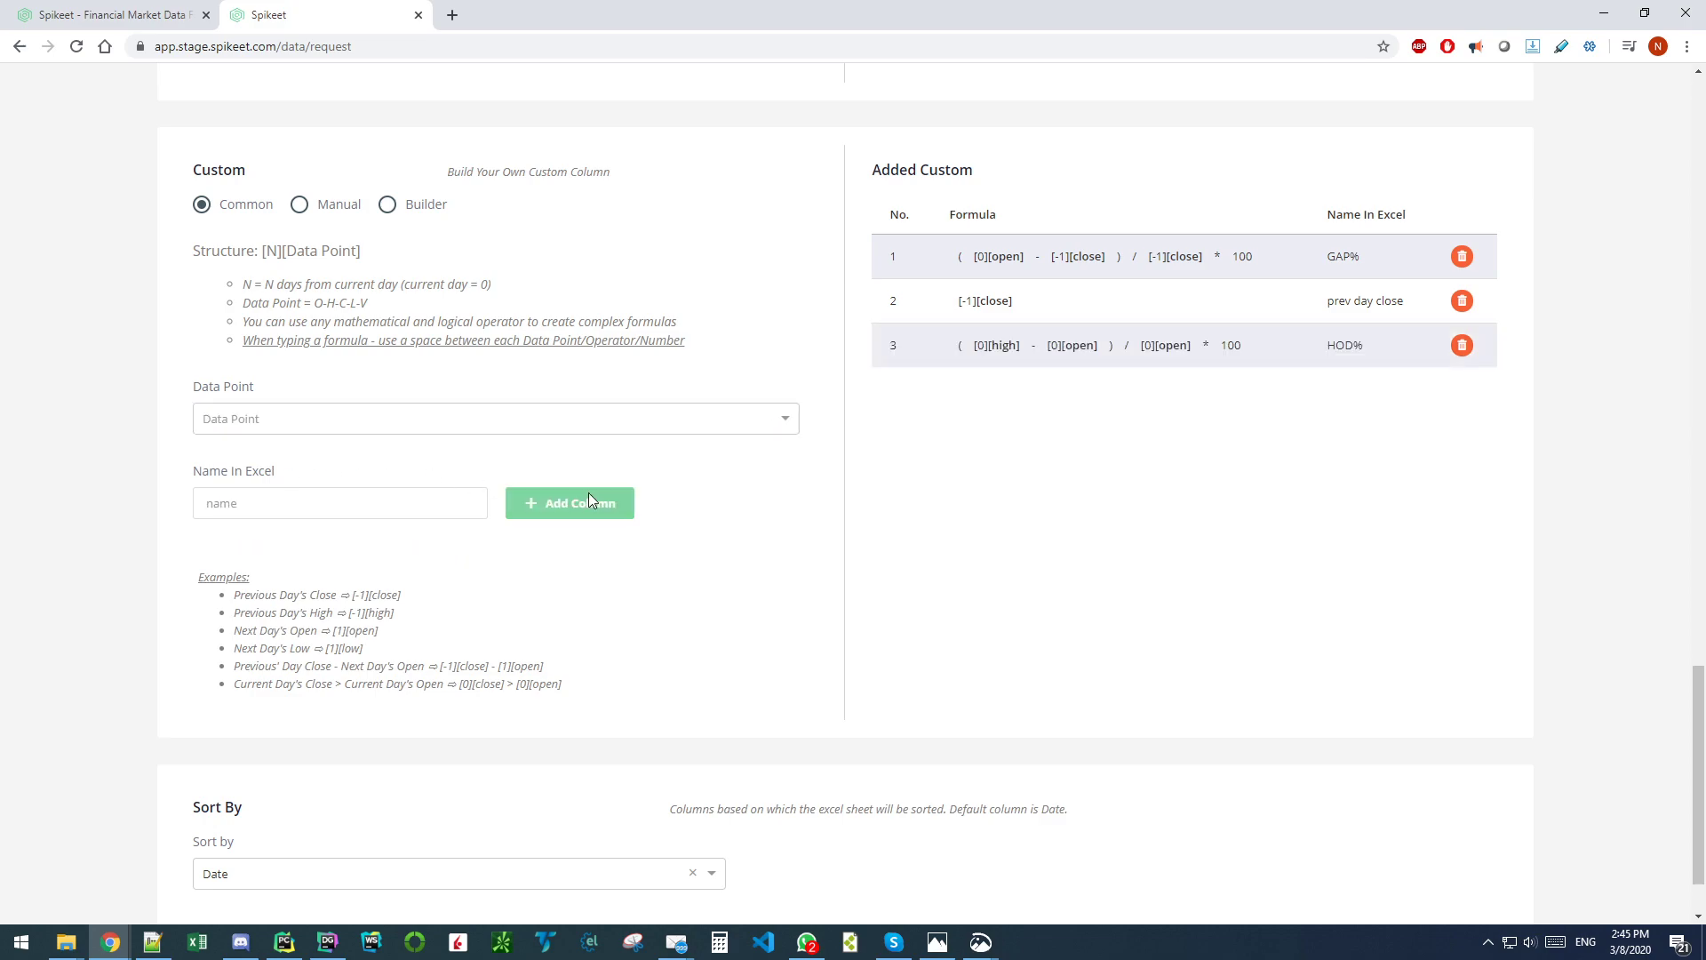
{"action": "left_click", "coordinate": [342, 425]}
{"action": "left_click", "coordinate": [251, 515]}
{"action": "left_click", "coordinate": [569, 499]}
{"action": "left_click", "coordinate": [333, 423]}
{"action": "left_click", "coordinate": [305, 611]}
{"action": "left_click", "coordinate": [569, 499]}
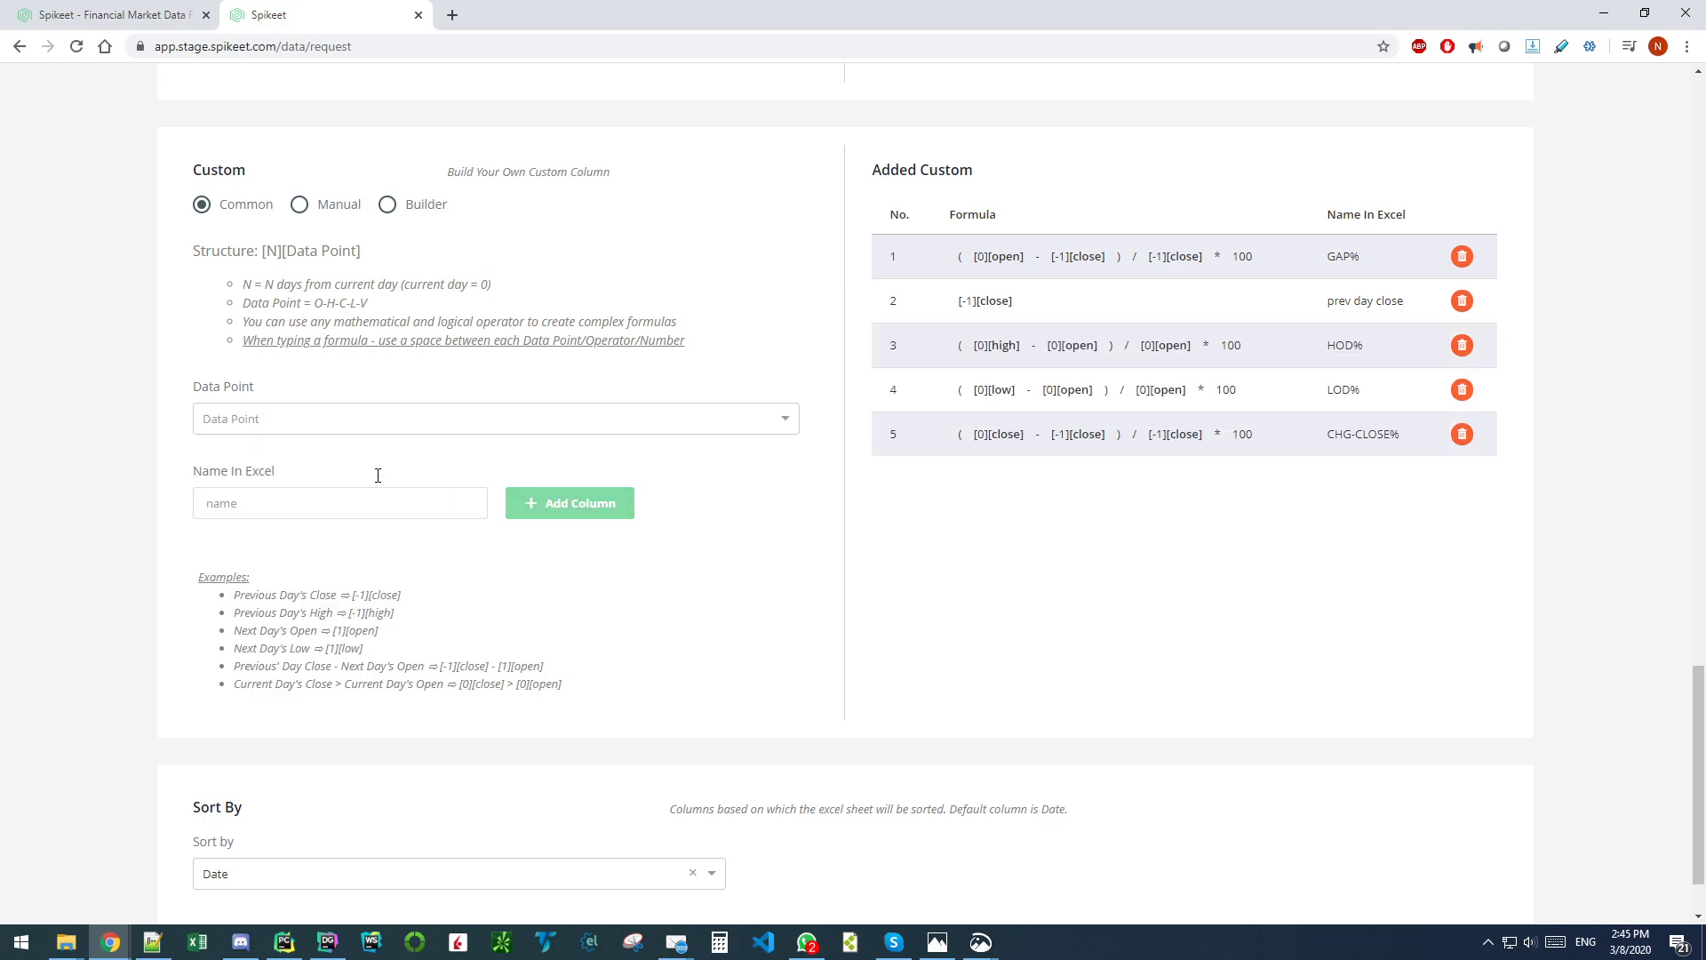
Step: Add a manual custom column with the formula [1][open], named "next day open" in Excel
{"action": "scroll", "coordinate": [279, 498], "scroll_direction": "down", "scroll_amount": 1}
{"action": "scroll", "coordinate": [277, 529], "scroll_direction": "up", "scroll_amount": 3}
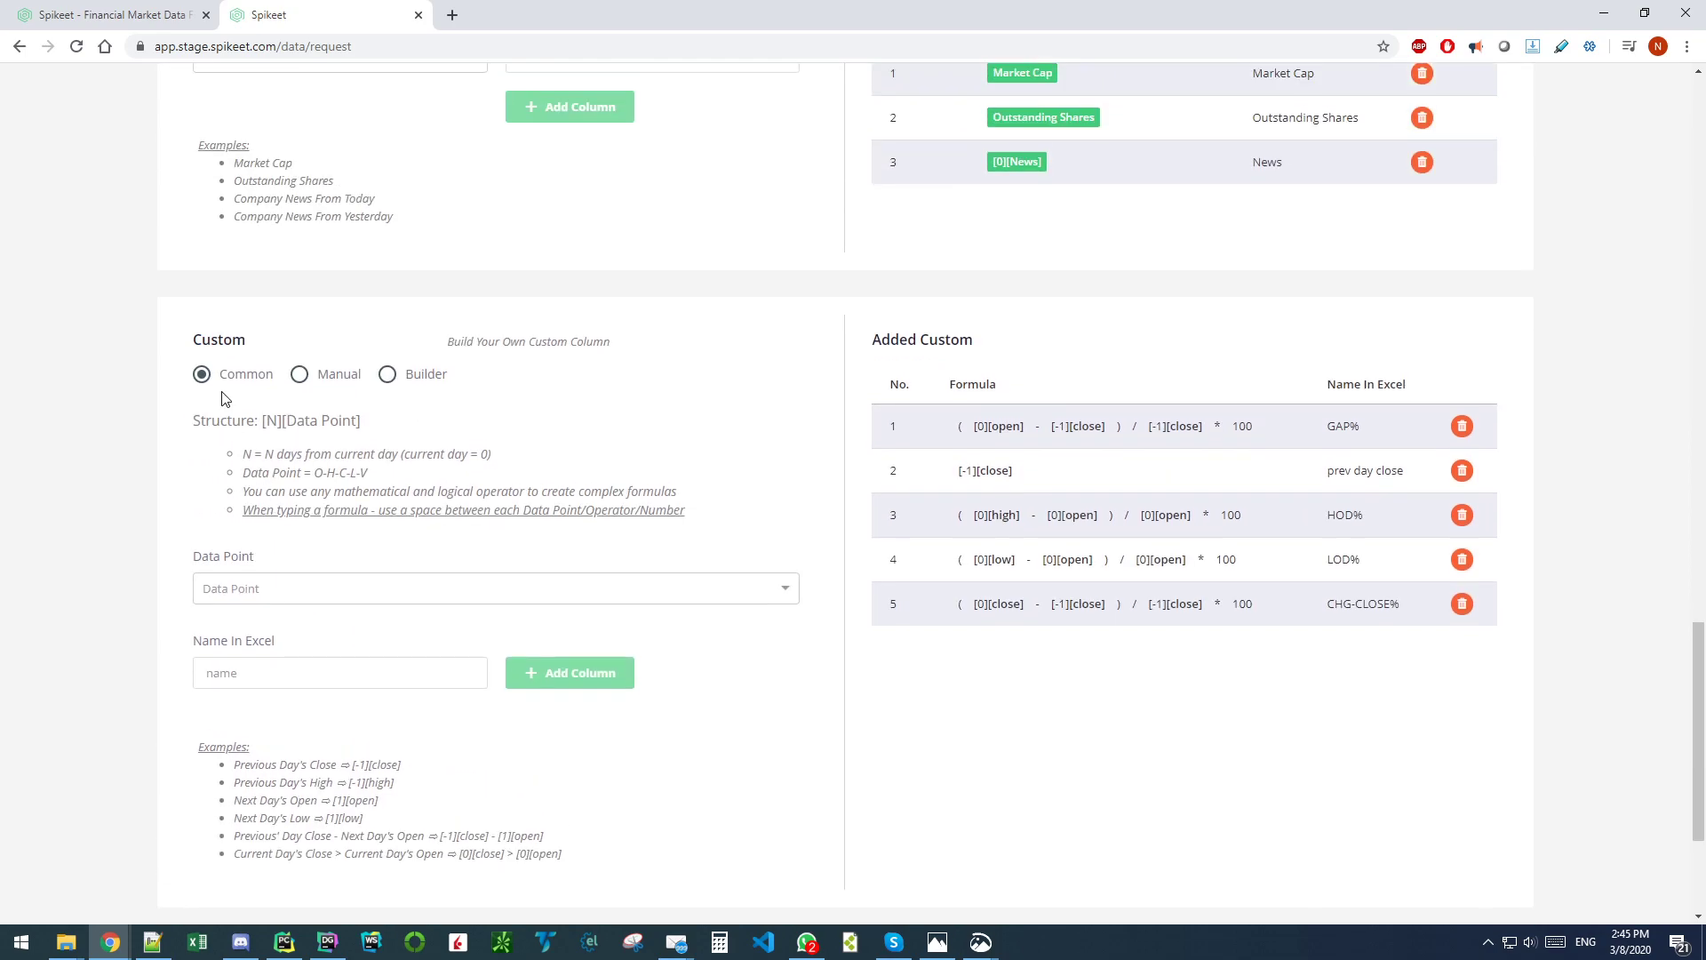
{"action": "left_click", "coordinate": [407, 380]}
{"action": "left_click", "coordinate": [331, 382]}
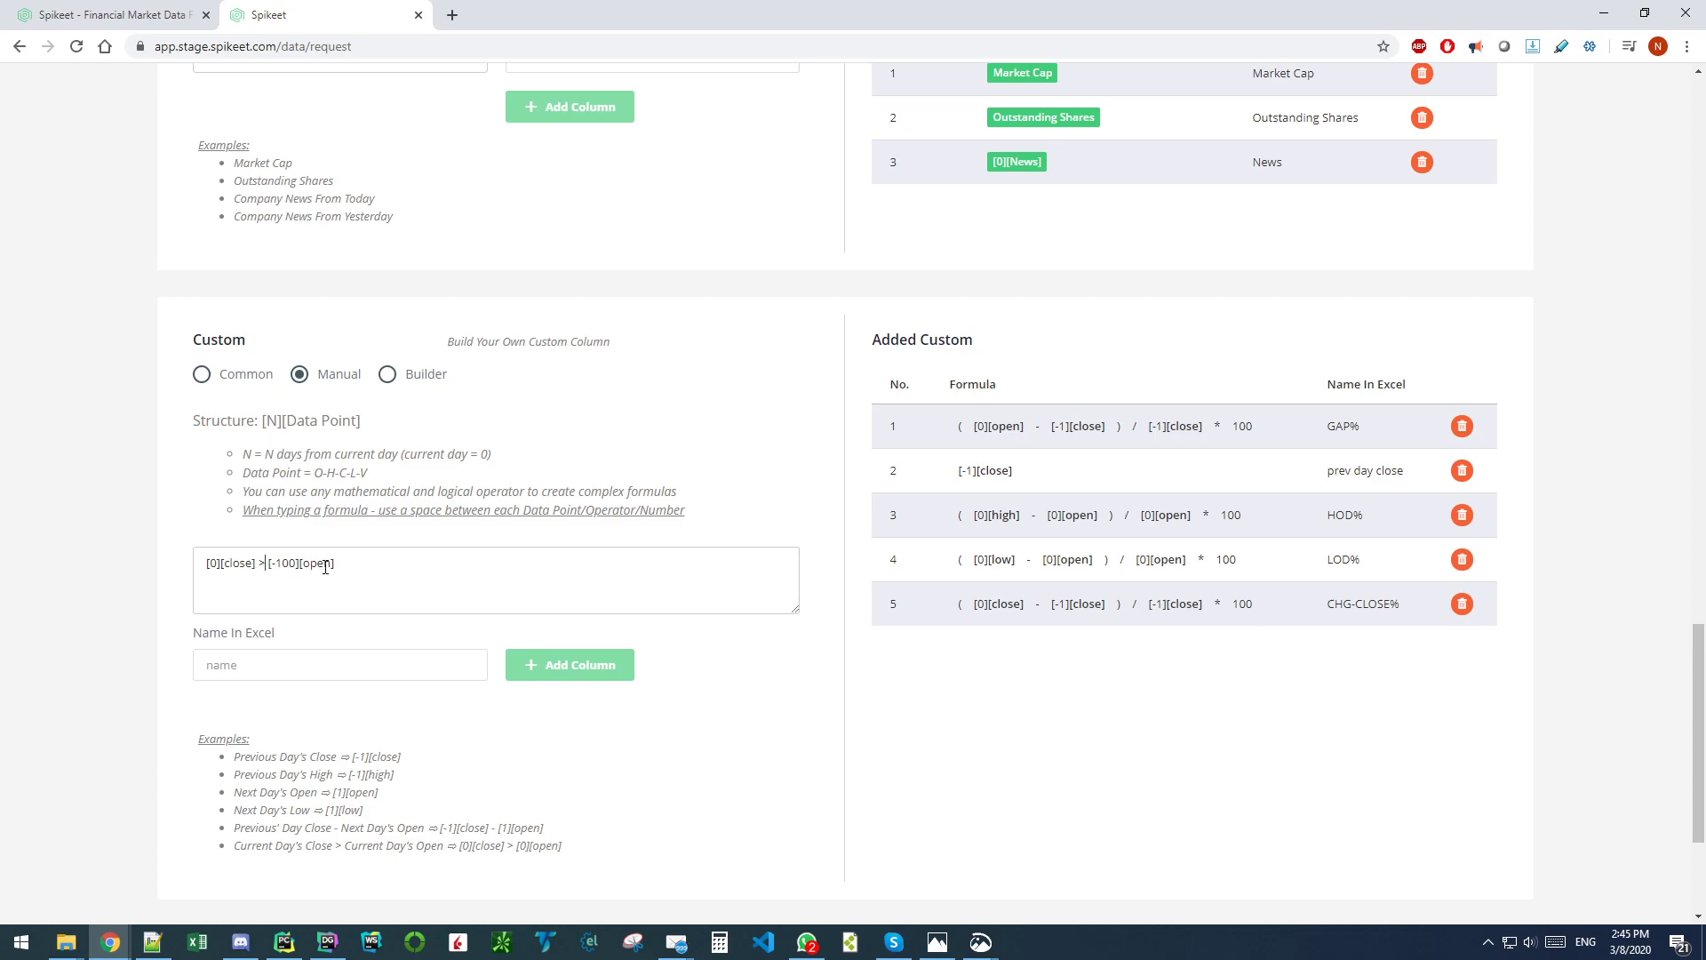
{"action": "left_click_drag", "start_coordinate": [338, 563], "coordinate": [183, 568]}
{"action": "type", "text": "[1"}
{"action": "left_click", "coordinate": [256, 673]}
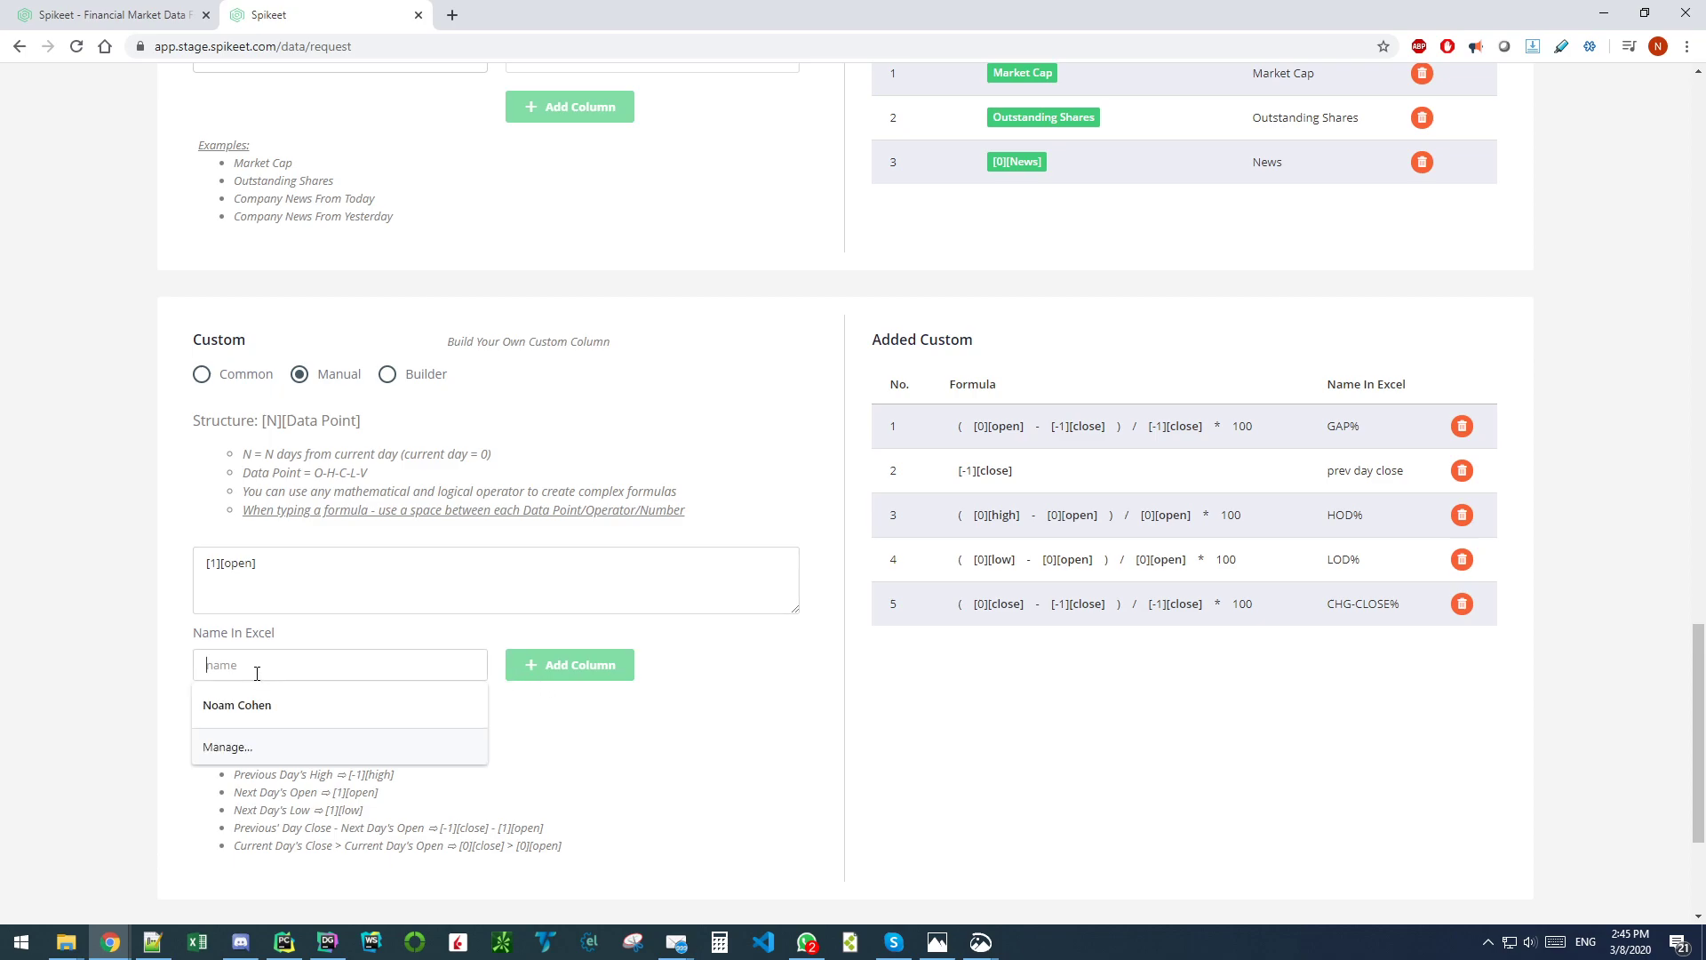
{"action": "type", "text": "ne"}
{"action": "type", "text": "day open"}
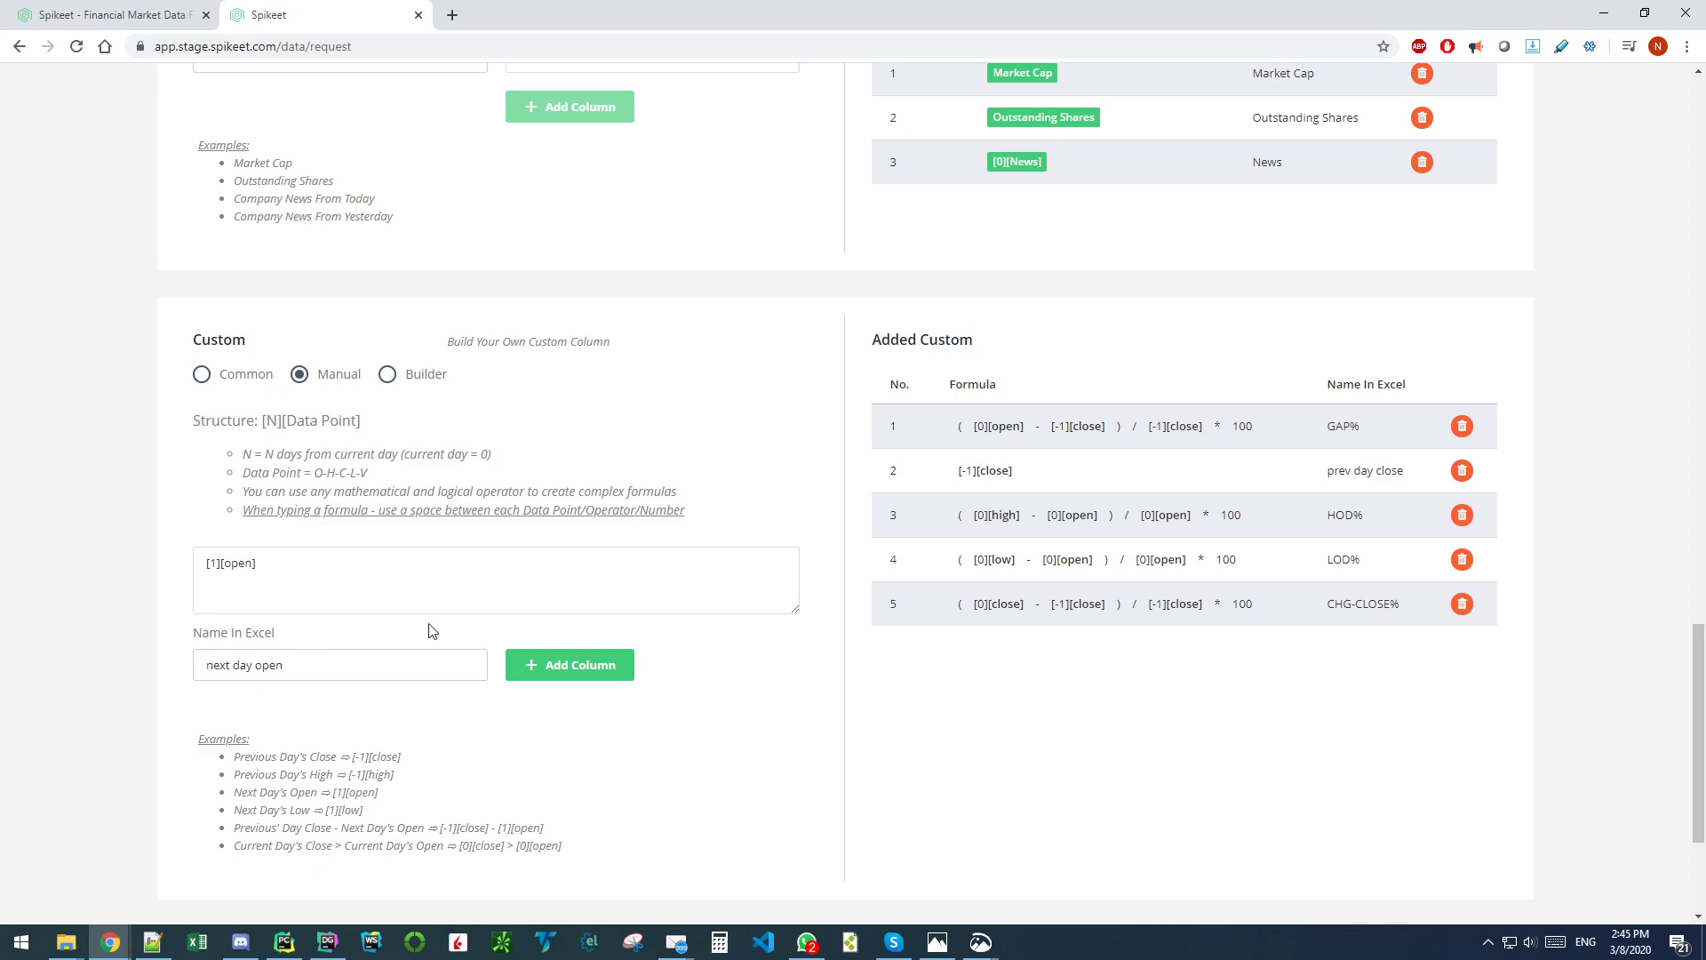
{"action": "left_click", "coordinate": [593, 665]}
Step: Reuse the previous column's Excel name for a new custom column, changing it to "next day close"
{"action": "left_click_drag", "start_coordinate": [1326, 647], "coordinate": [1404, 648]}
{"action": "key", "text": "ctrl+c"}
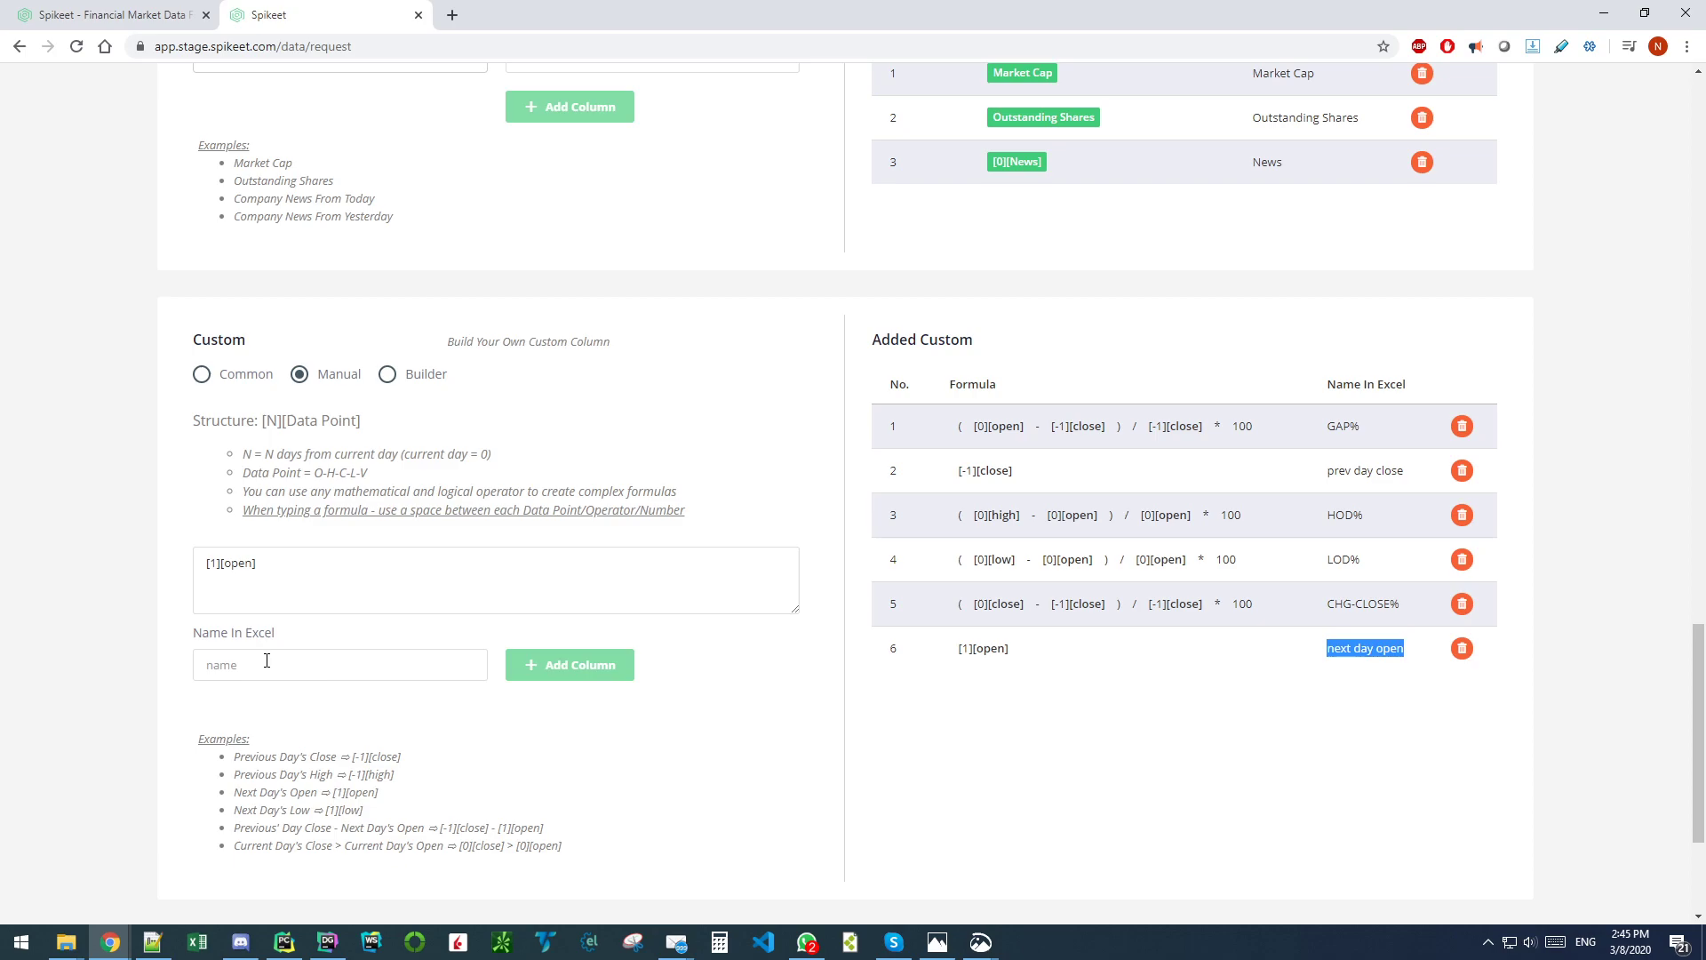
{"action": "left_click", "coordinate": [267, 662]}
{"action": "key", "text": "ctrl+v"}
{"action": "left_click", "coordinate": [229, 663]}
{"action": "key", "text": "BackSpace"}
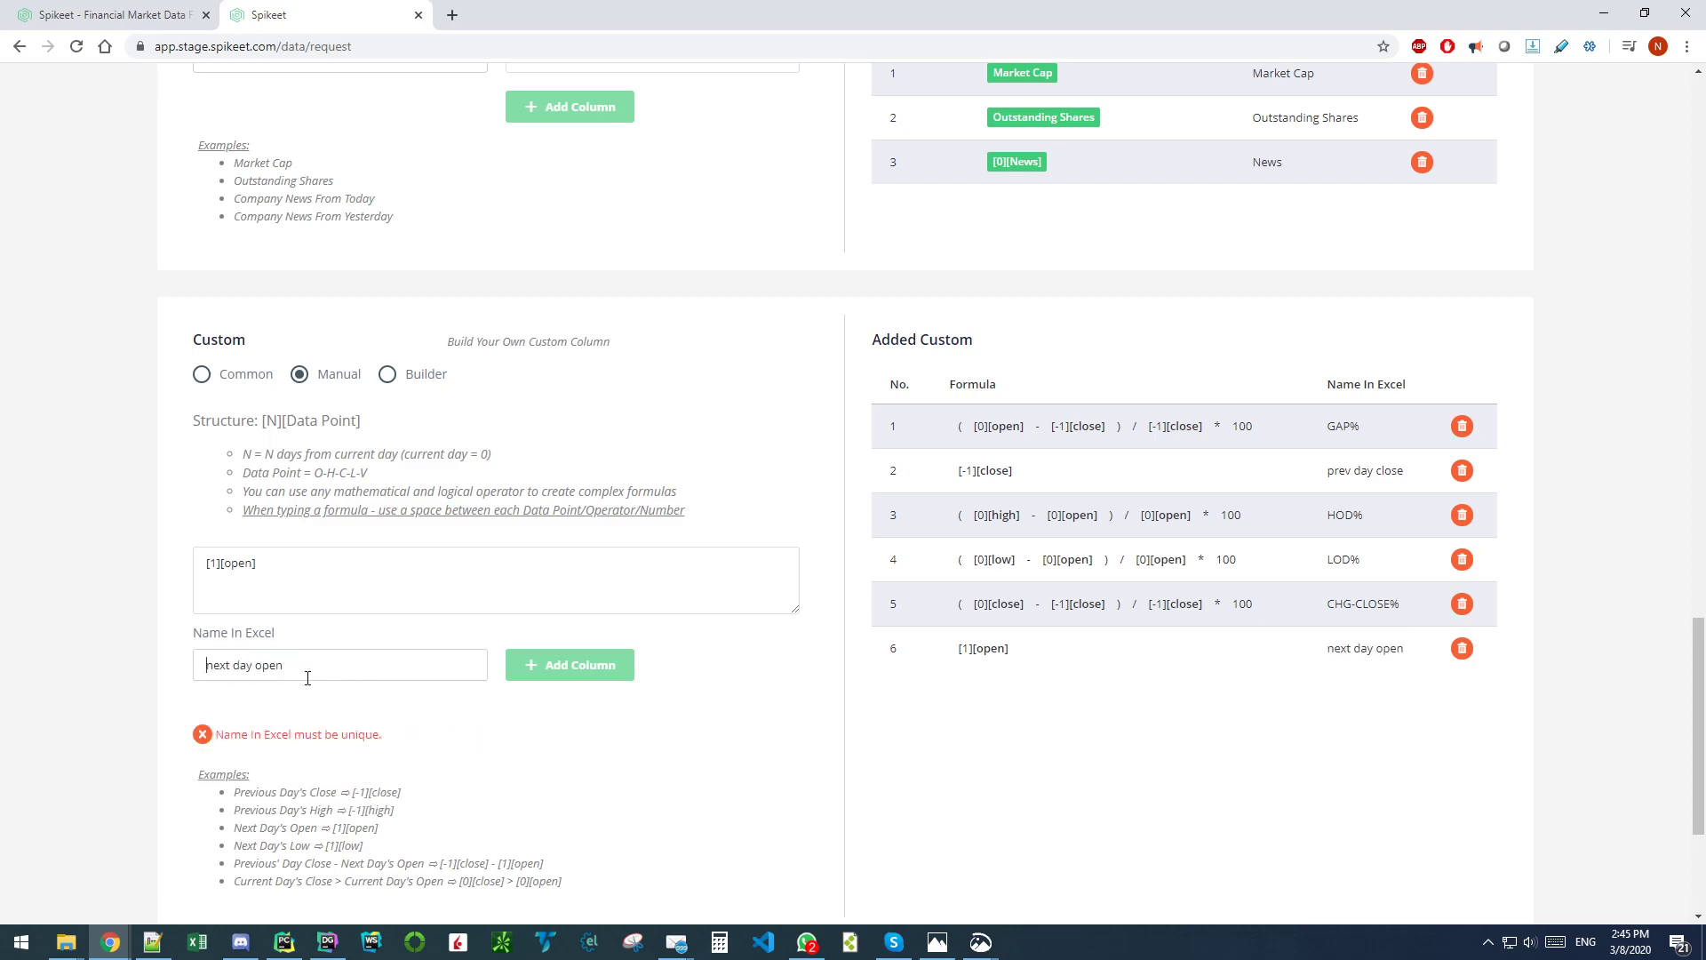
{"action": "key", "text": "BackSpace"}
{"action": "key", "text": "BackSpace"}
{"action": "key", "text": "BackSpace"}
{"action": "key", "text": "BackSpace"}
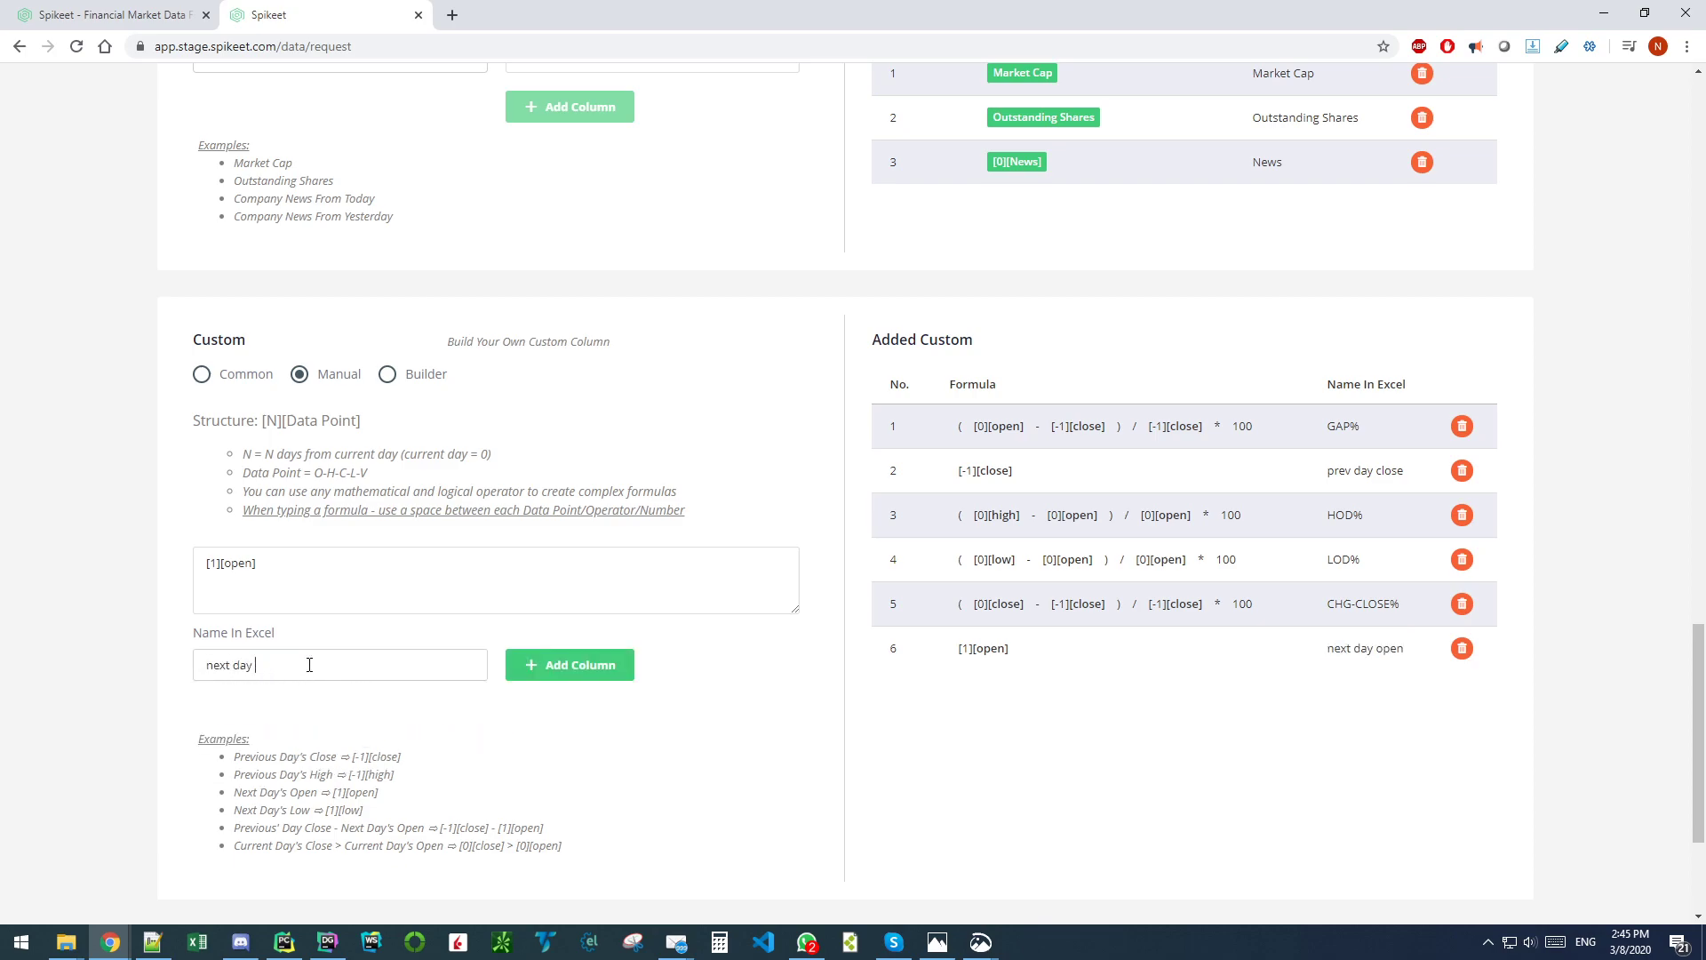
{"action": "type", "text": "close"}
Step: Change the manual formula to [1][close] and add the column
{"action": "double_click", "coordinate": [240, 564]}
{"action": "type", "text": "close"}
{"action": "left_click_drag", "start_coordinate": [264, 415], "coordinate": [445, 427]}
{"action": "left_click", "coordinate": [295, 448]}
{"action": "left_click", "coordinate": [211, 590]}
{"action": "left_click", "coordinate": [586, 668]}
Step: Add a custom column from the example formula [0][close] > [0][open], named "closed green from open" in Excel
{"action": "scroll", "coordinate": [1146, 694], "scroll_direction": "down", "scroll_amount": 3}
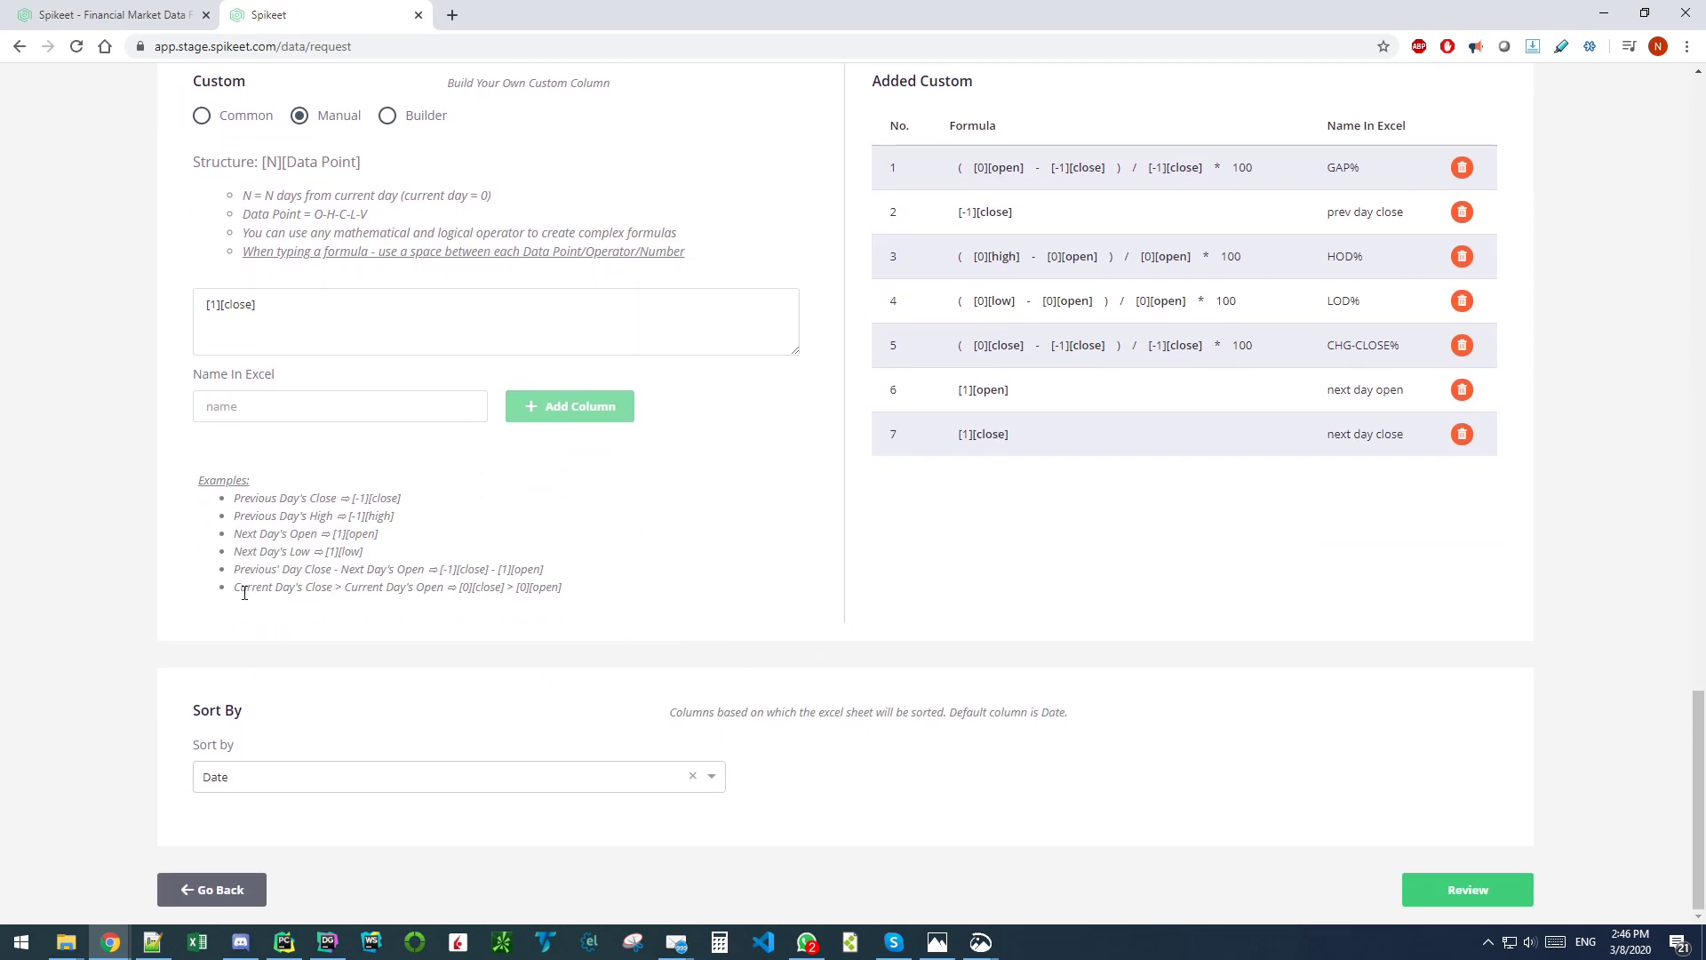
{"action": "left_click_drag", "start_coordinate": [511, 587], "coordinate": [578, 593]}
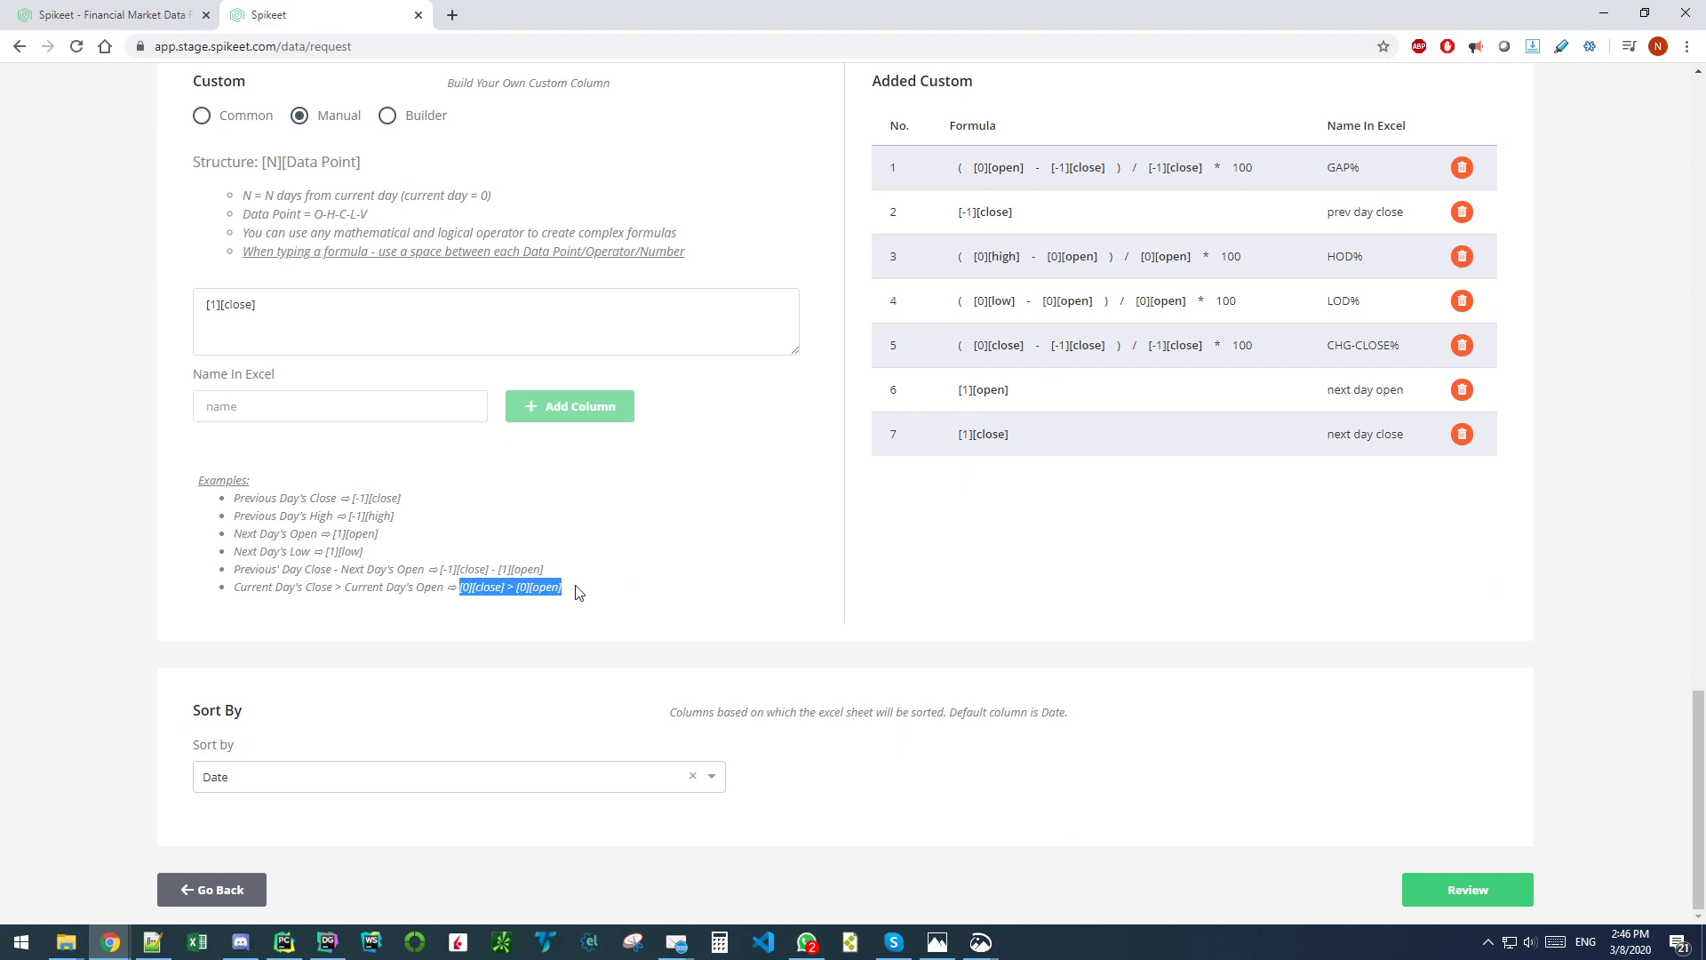
{"action": "key", "text": "ctrl+c"}
{"action": "left_click_drag", "start_coordinate": [262, 305], "coordinate": [129, 320]}
{"action": "key", "text": "ctrl+v"}
{"action": "left_click", "coordinate": [264, 397]}
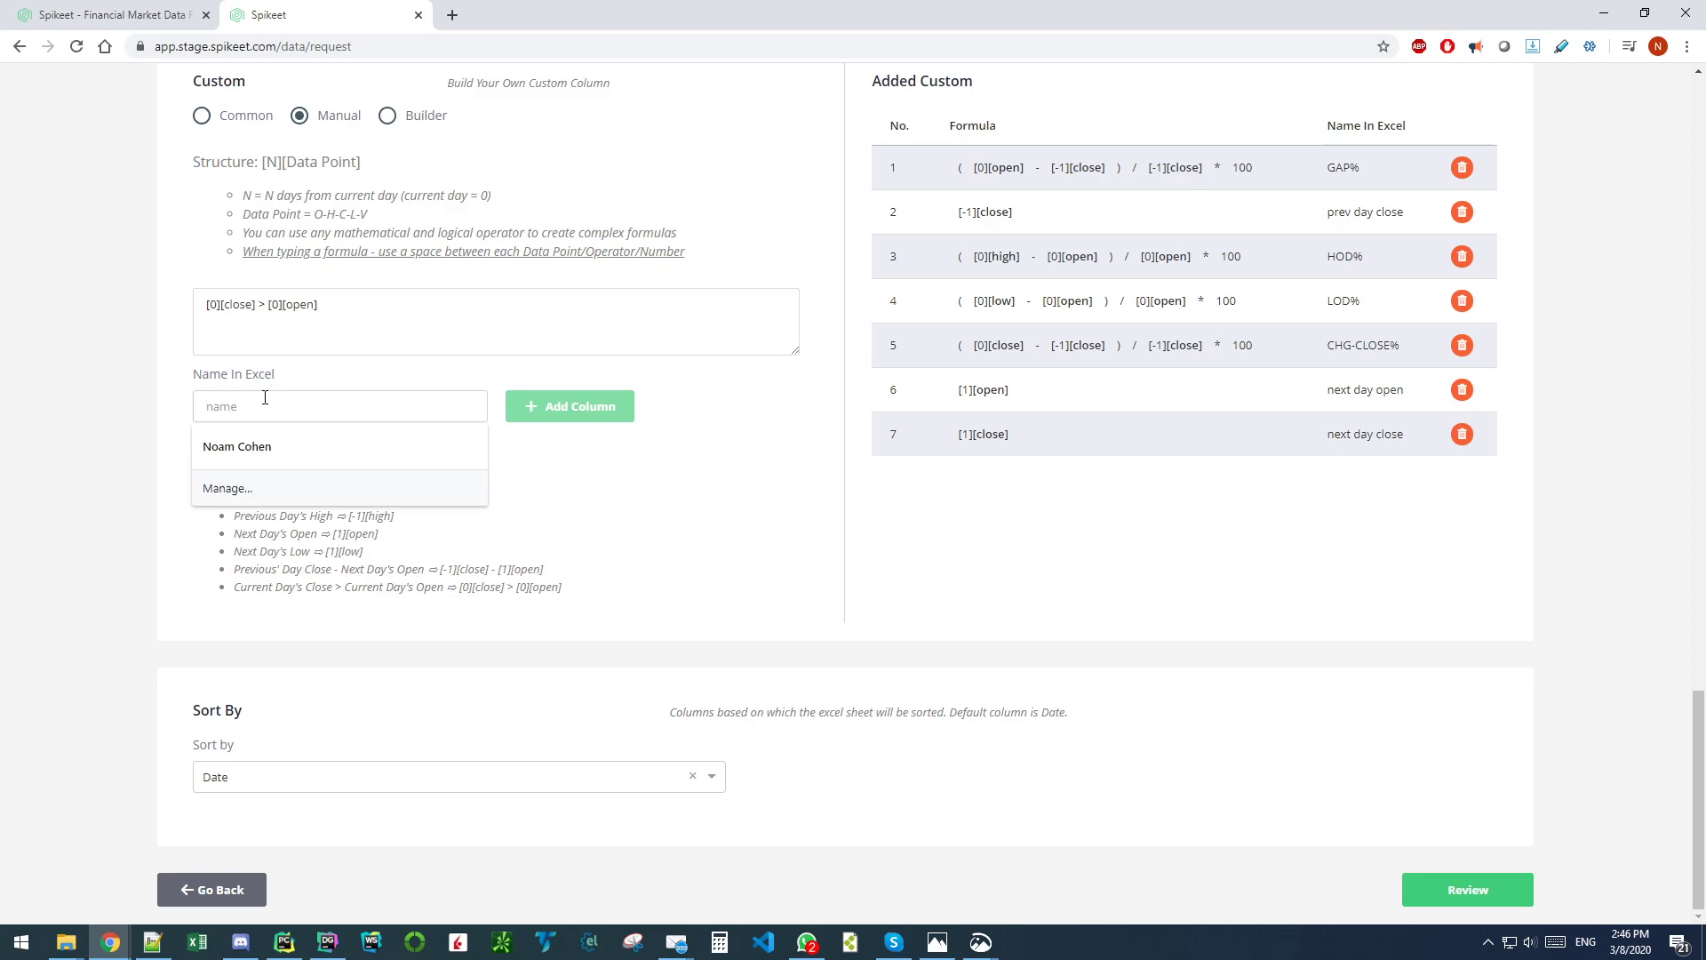
{"action": "type", "text": "close"}
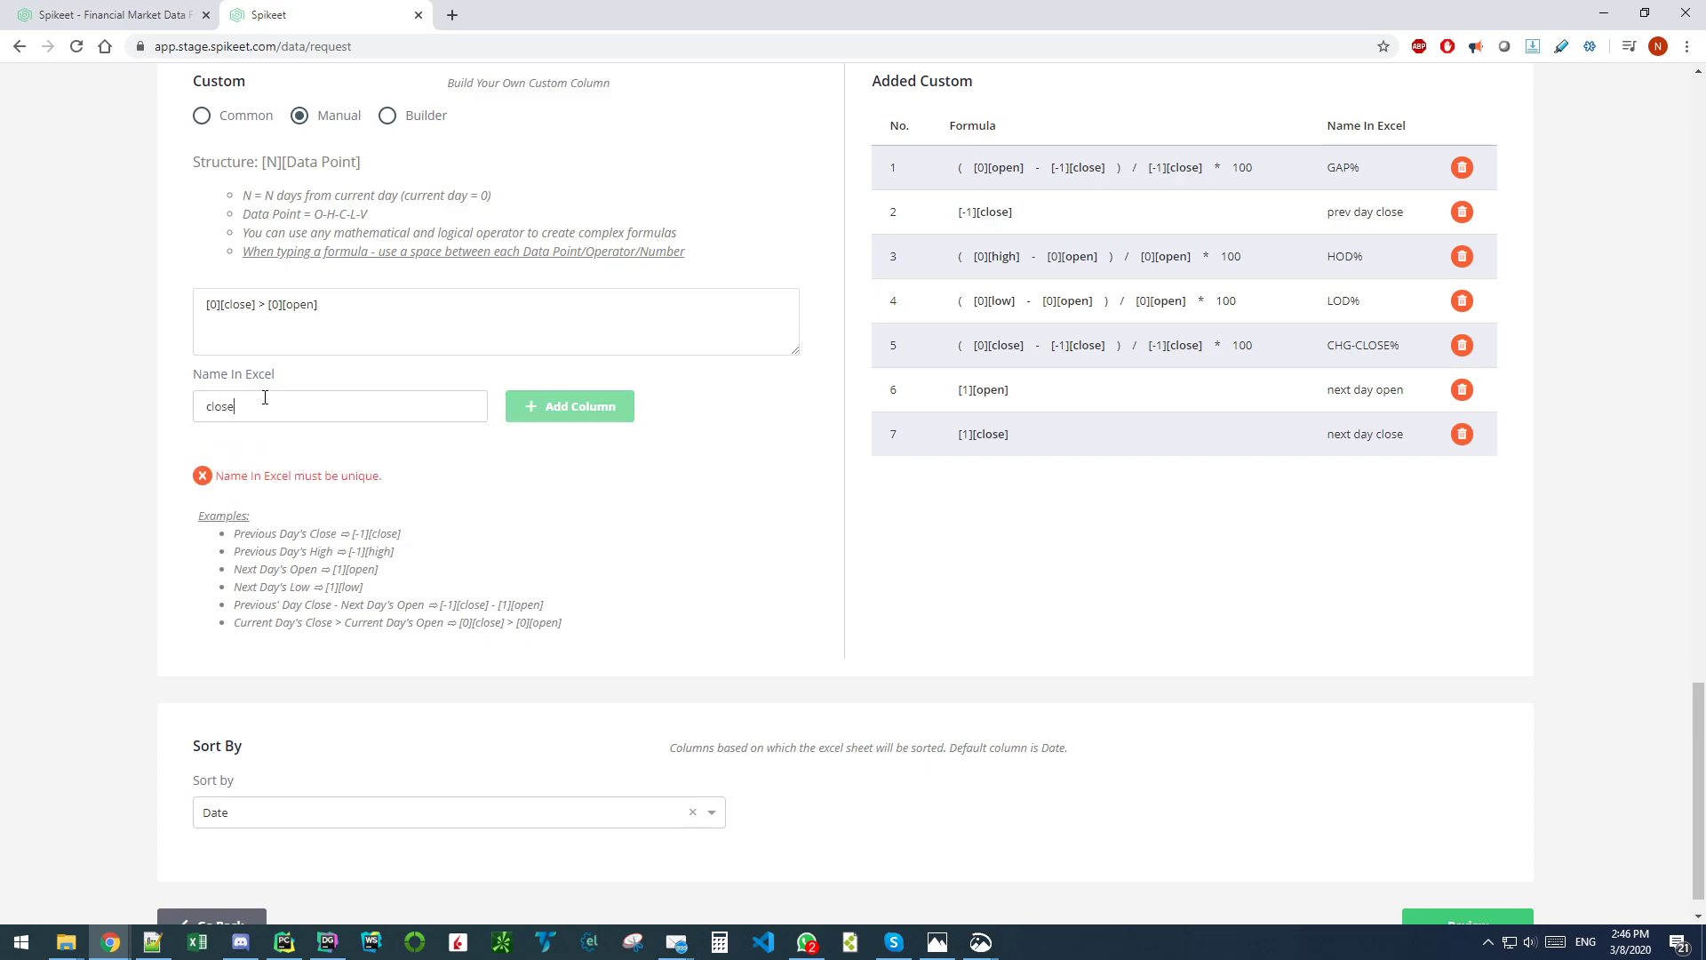
{"action": "key", "text": "BackSpace"}
{"action": "type", "text": "ed"}
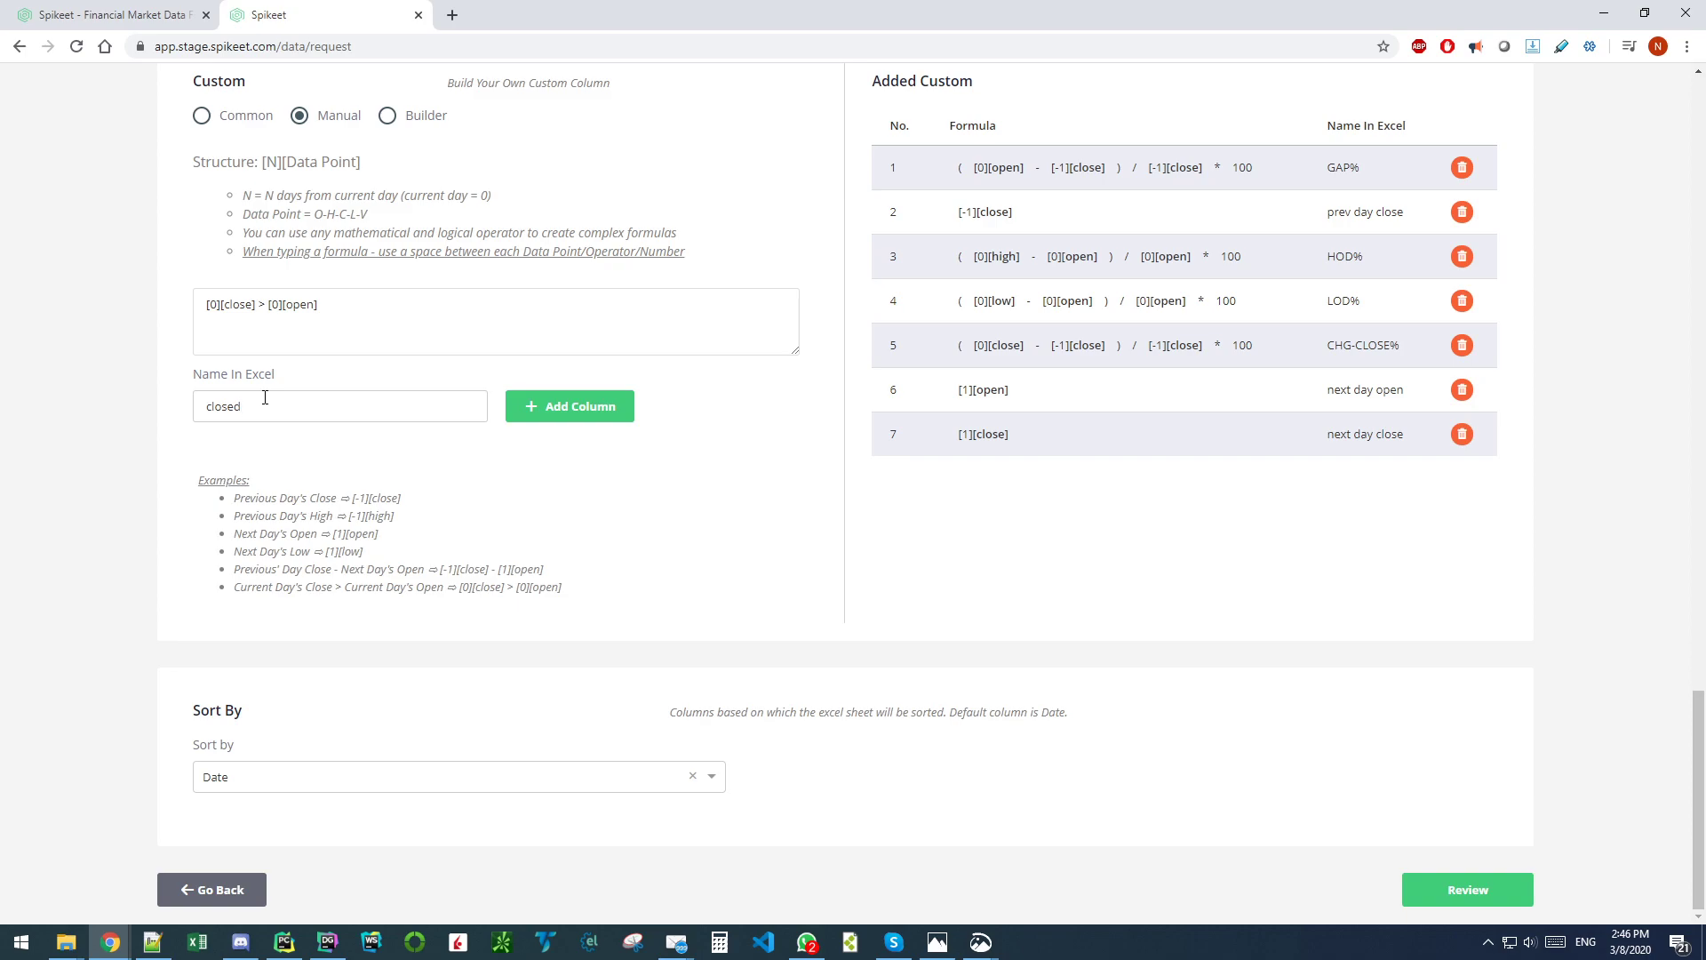
{"action": "type", "text": " green from open"}
{"action": "left_click", "coordinate": [575, 417]}
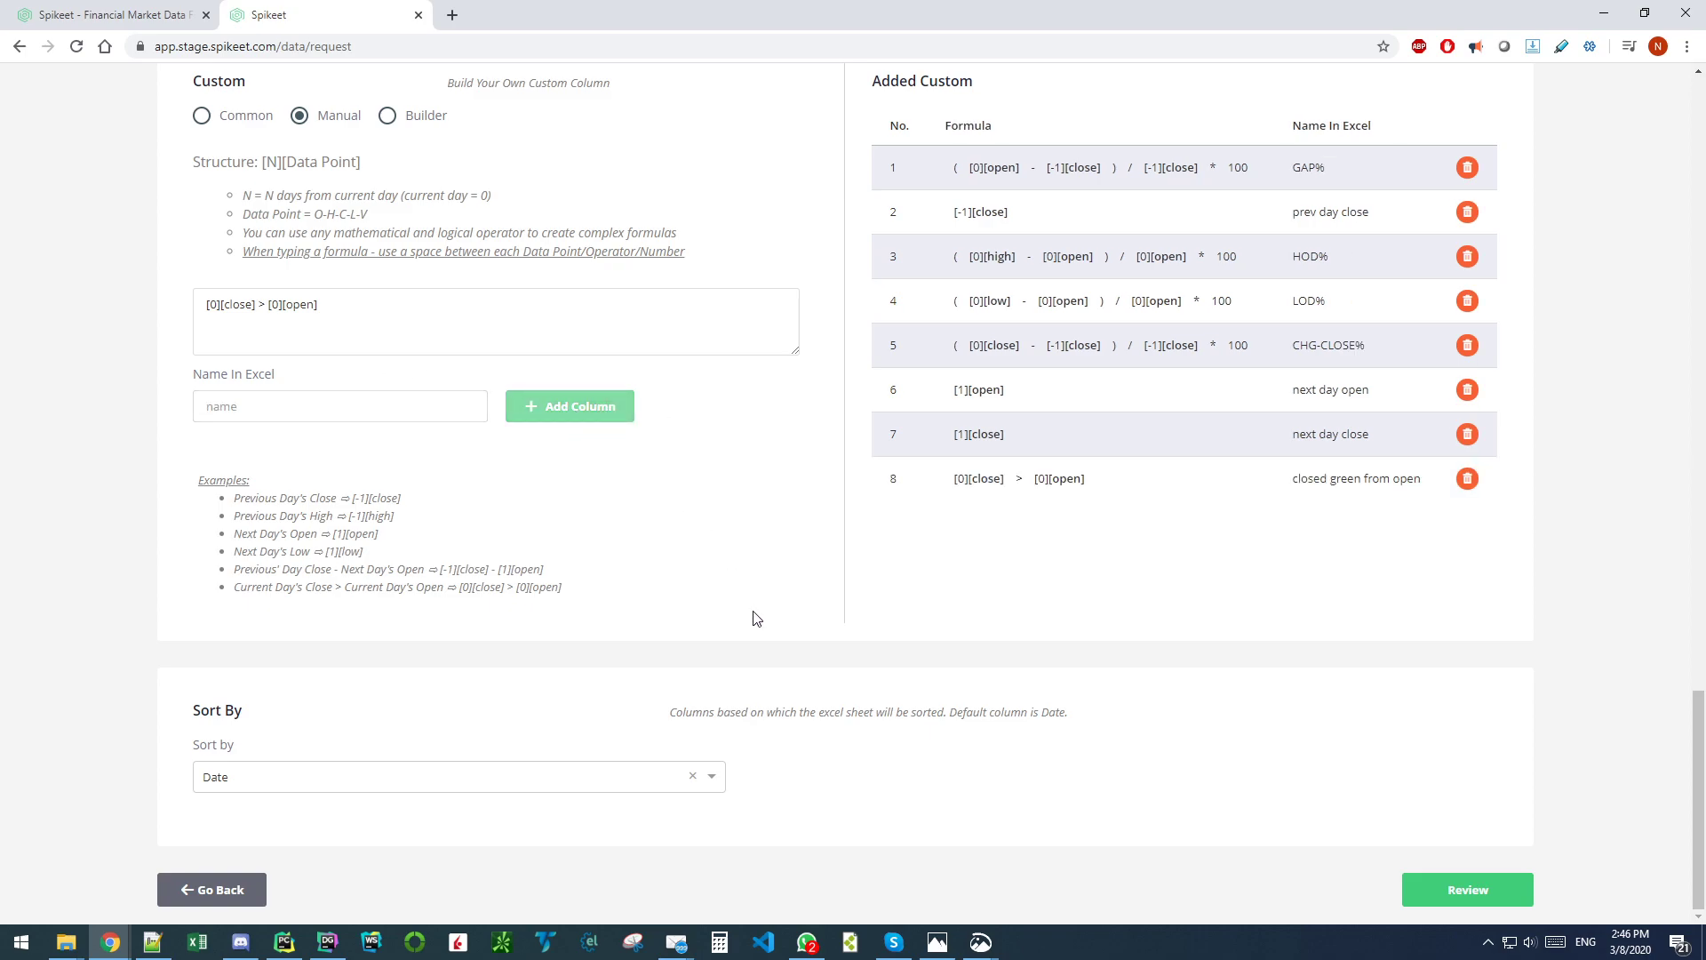
Step: Proceed to the request review and check its date range and filters
{"action": "left_click", "coordinate": [1380, 899]}
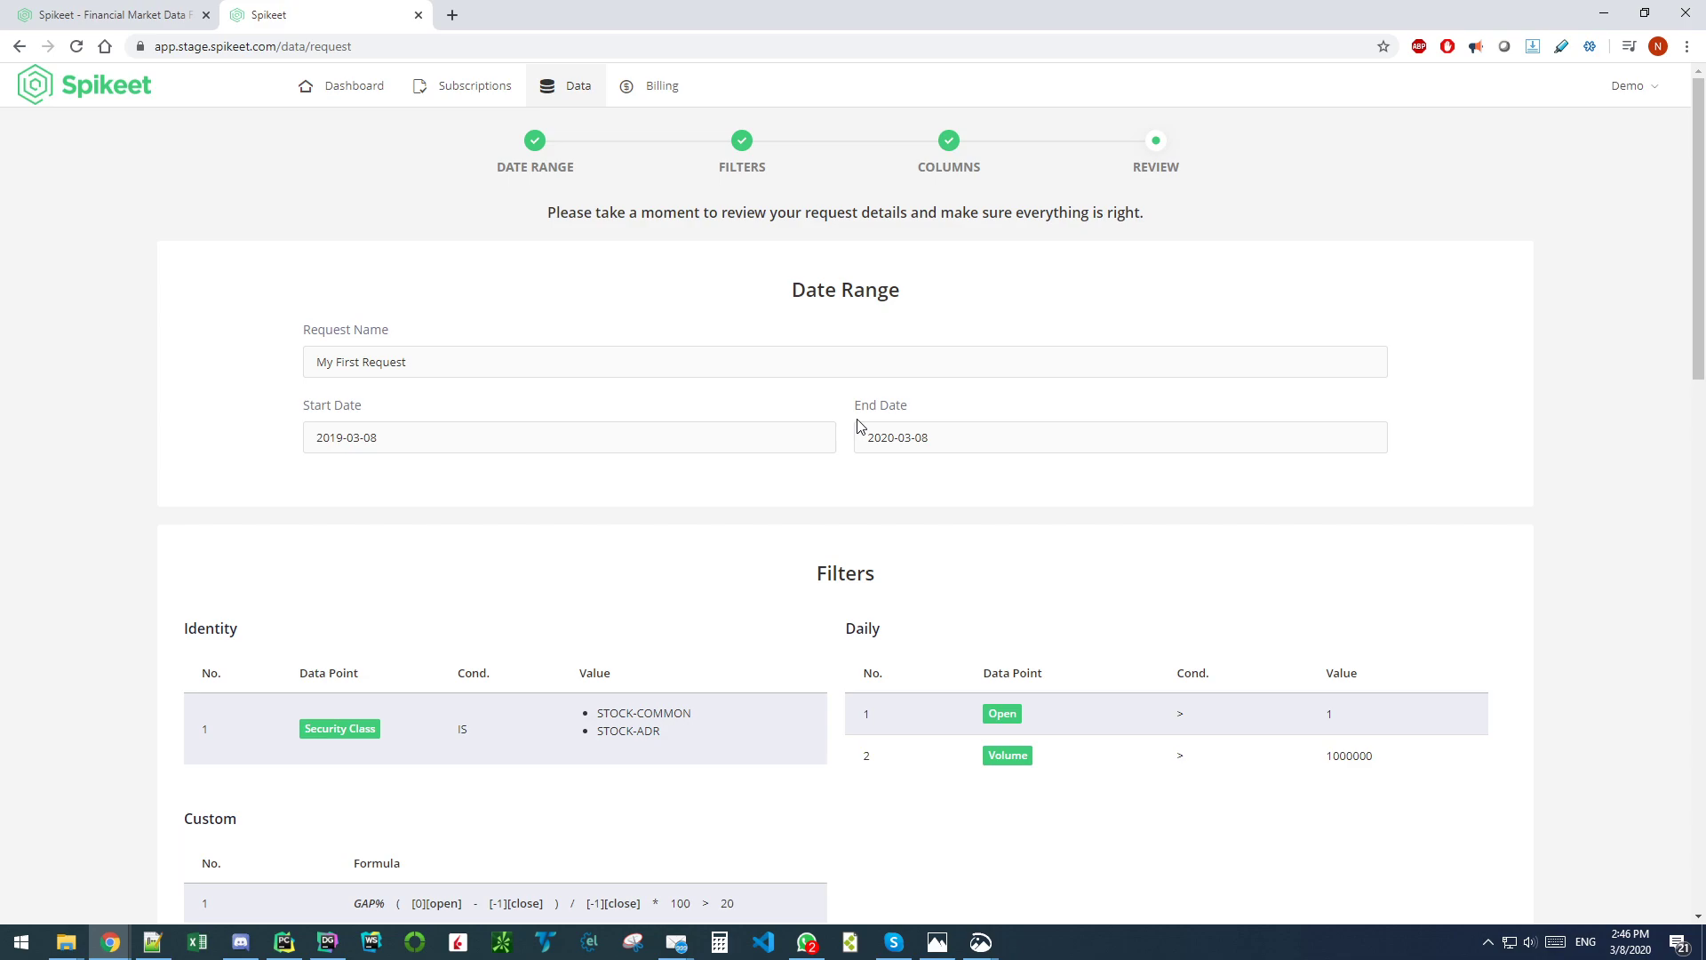
{"action": "scroll", "coordinate": [799, 414], "scroll_direction": "down", "scroll_amount": 1}
{"action": "scroll", "coordinate": [407, 340], "scroll_direction": "down", "scroll_amount": 2}
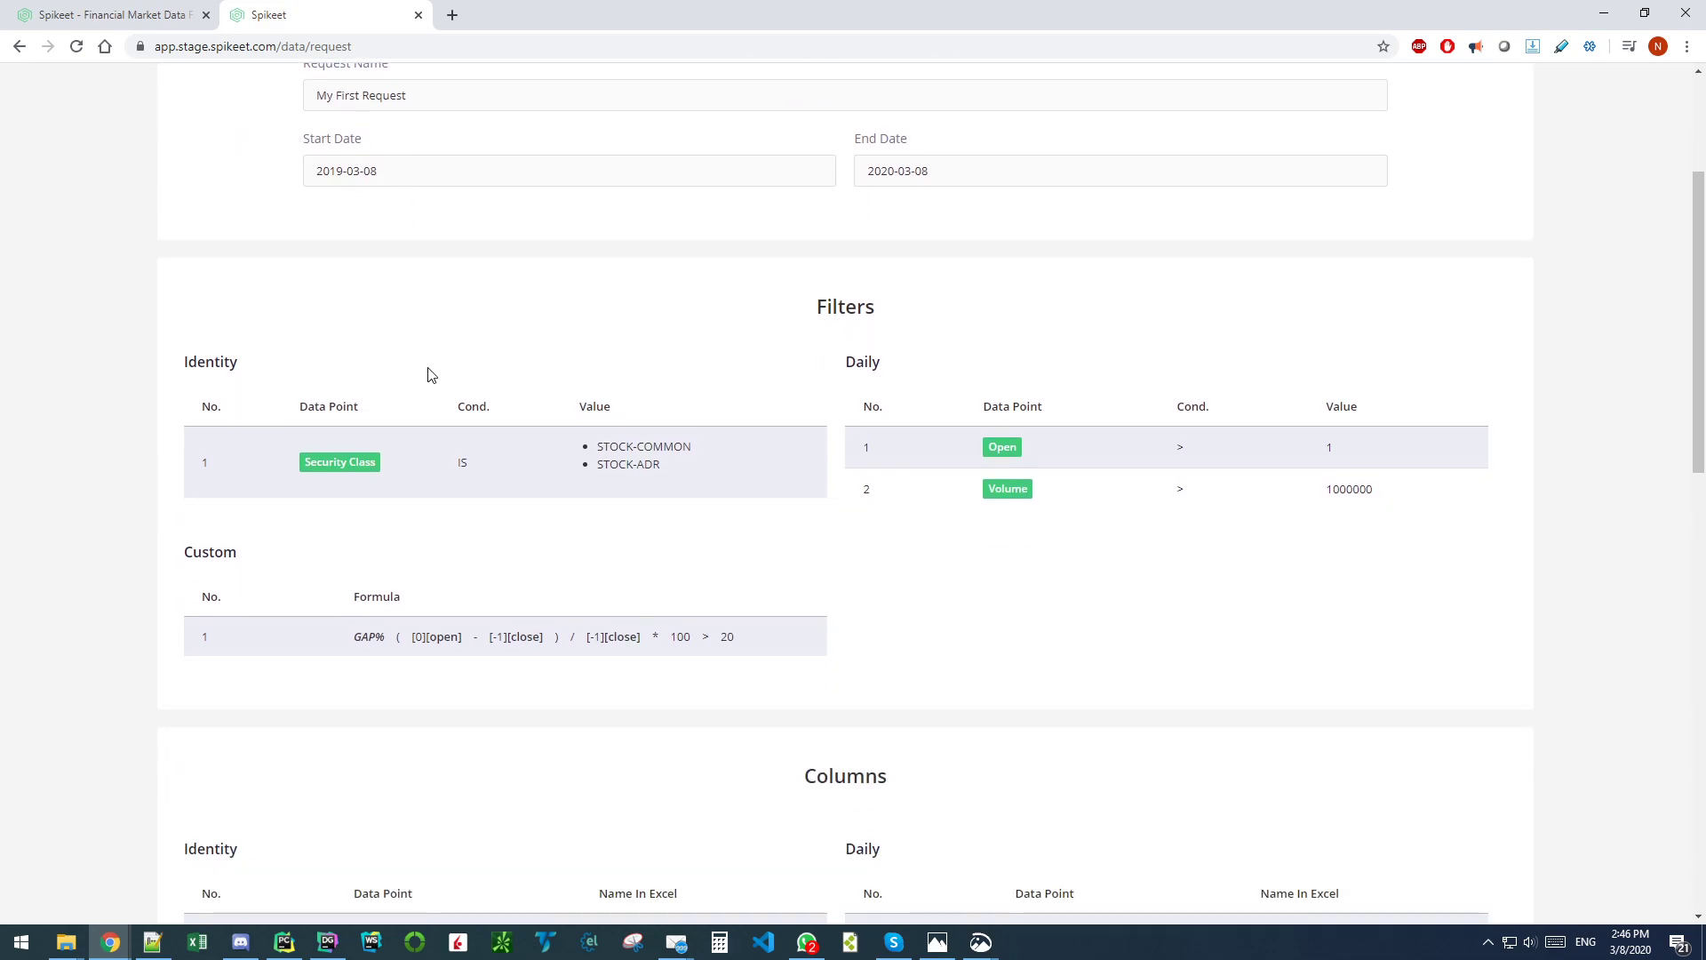
{"action": "scroll", "coordinate": [430, 373], "scroll_direction": "up", "scroll_amount": 2}
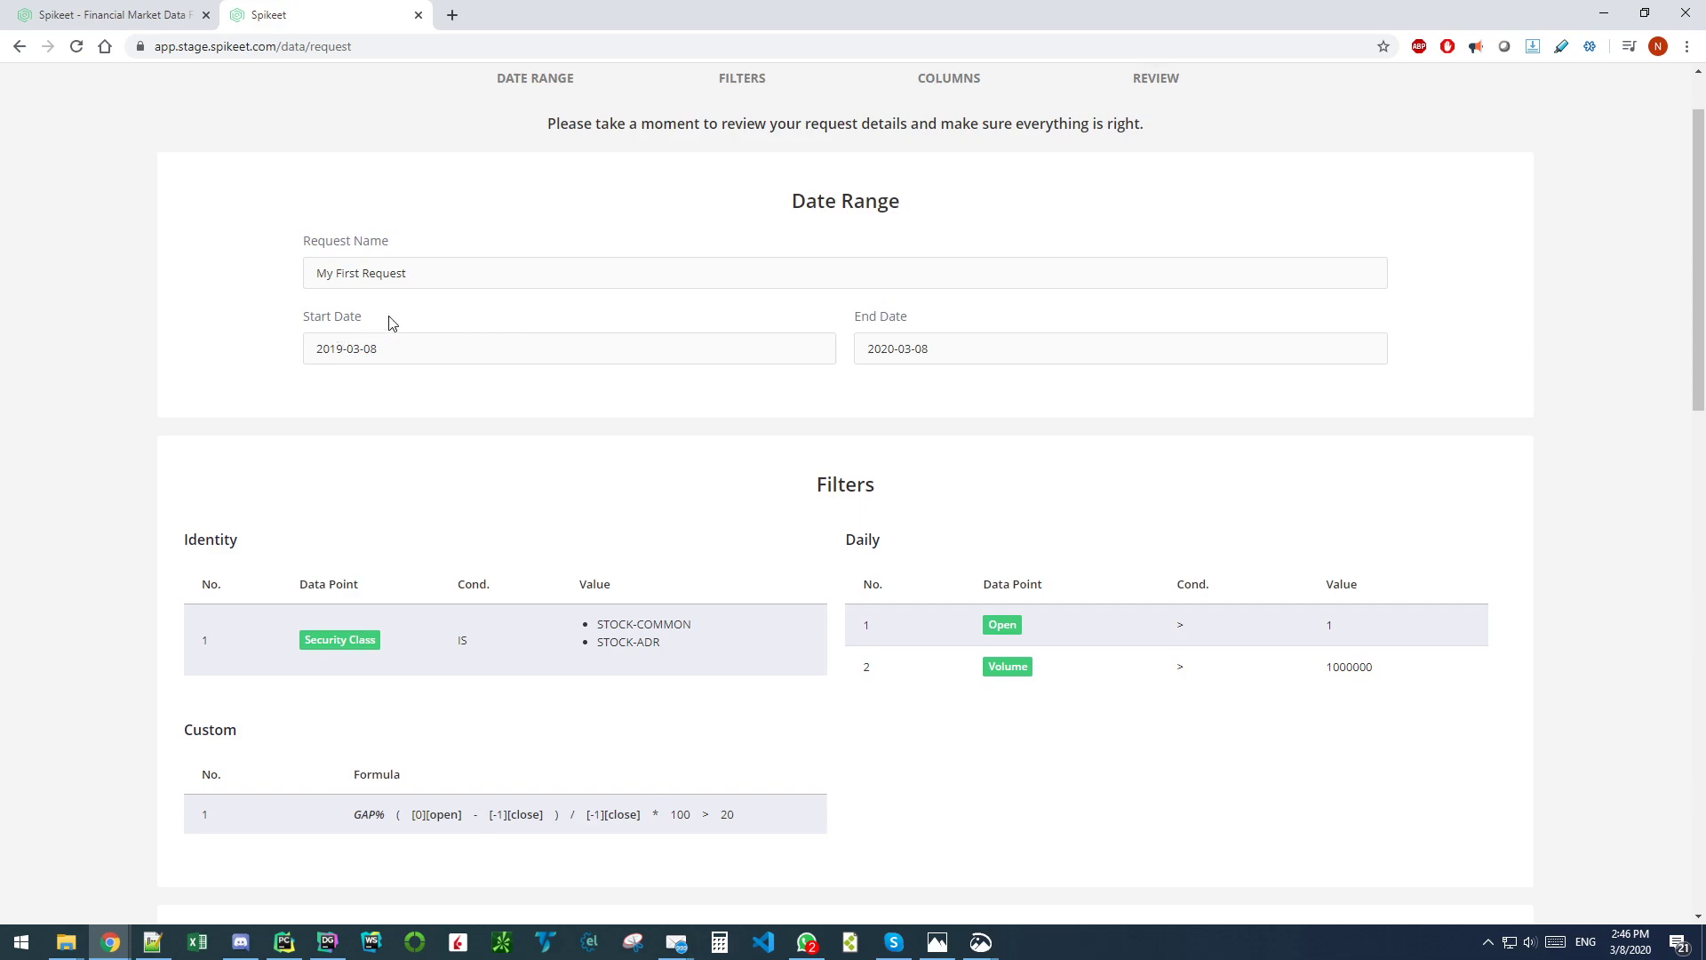
{"action": "scroll", "coordinate": [711, 426], "scroll_direction": "down", "scroll_amount": 3}
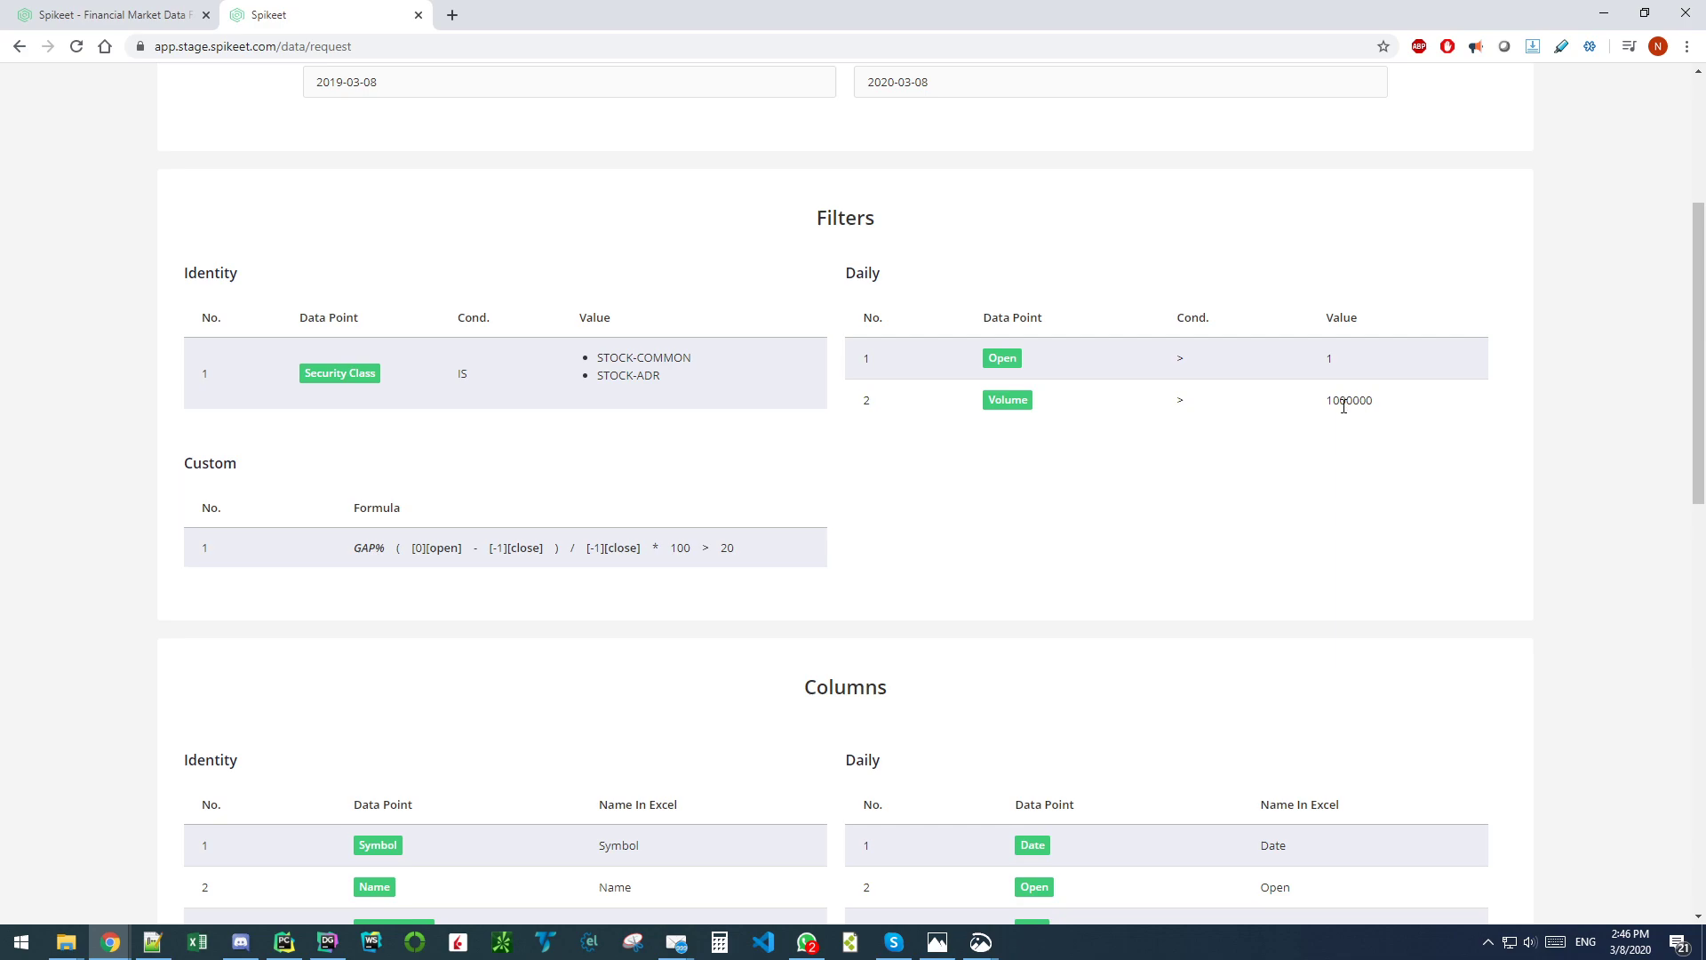
{"action": "scroll", "coordinate": [285, 317], "scroll_direction": "down", "scroll_amount": 2}
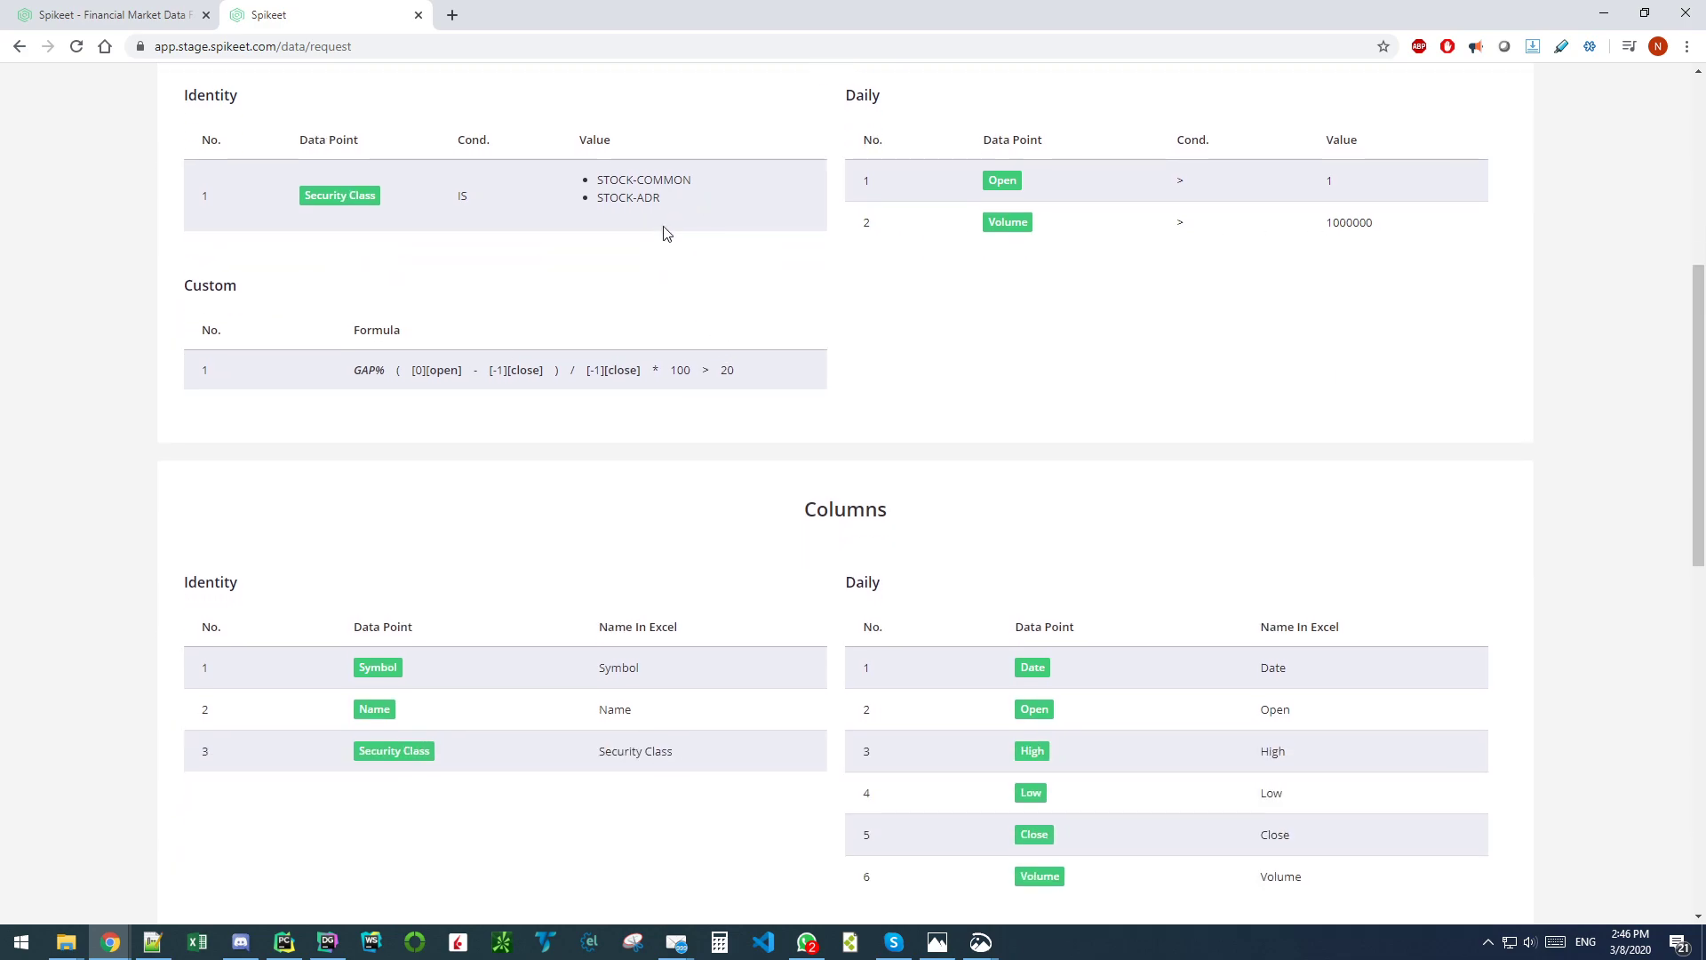
{"action": "scroll", "coordinate": [672, 221], "scroll_direction": "down", "scroll_amount": 2}
{"action": "scroll", "coordinate": [218, 160], "scroll_direction": "up", "scroll_amount": 1}
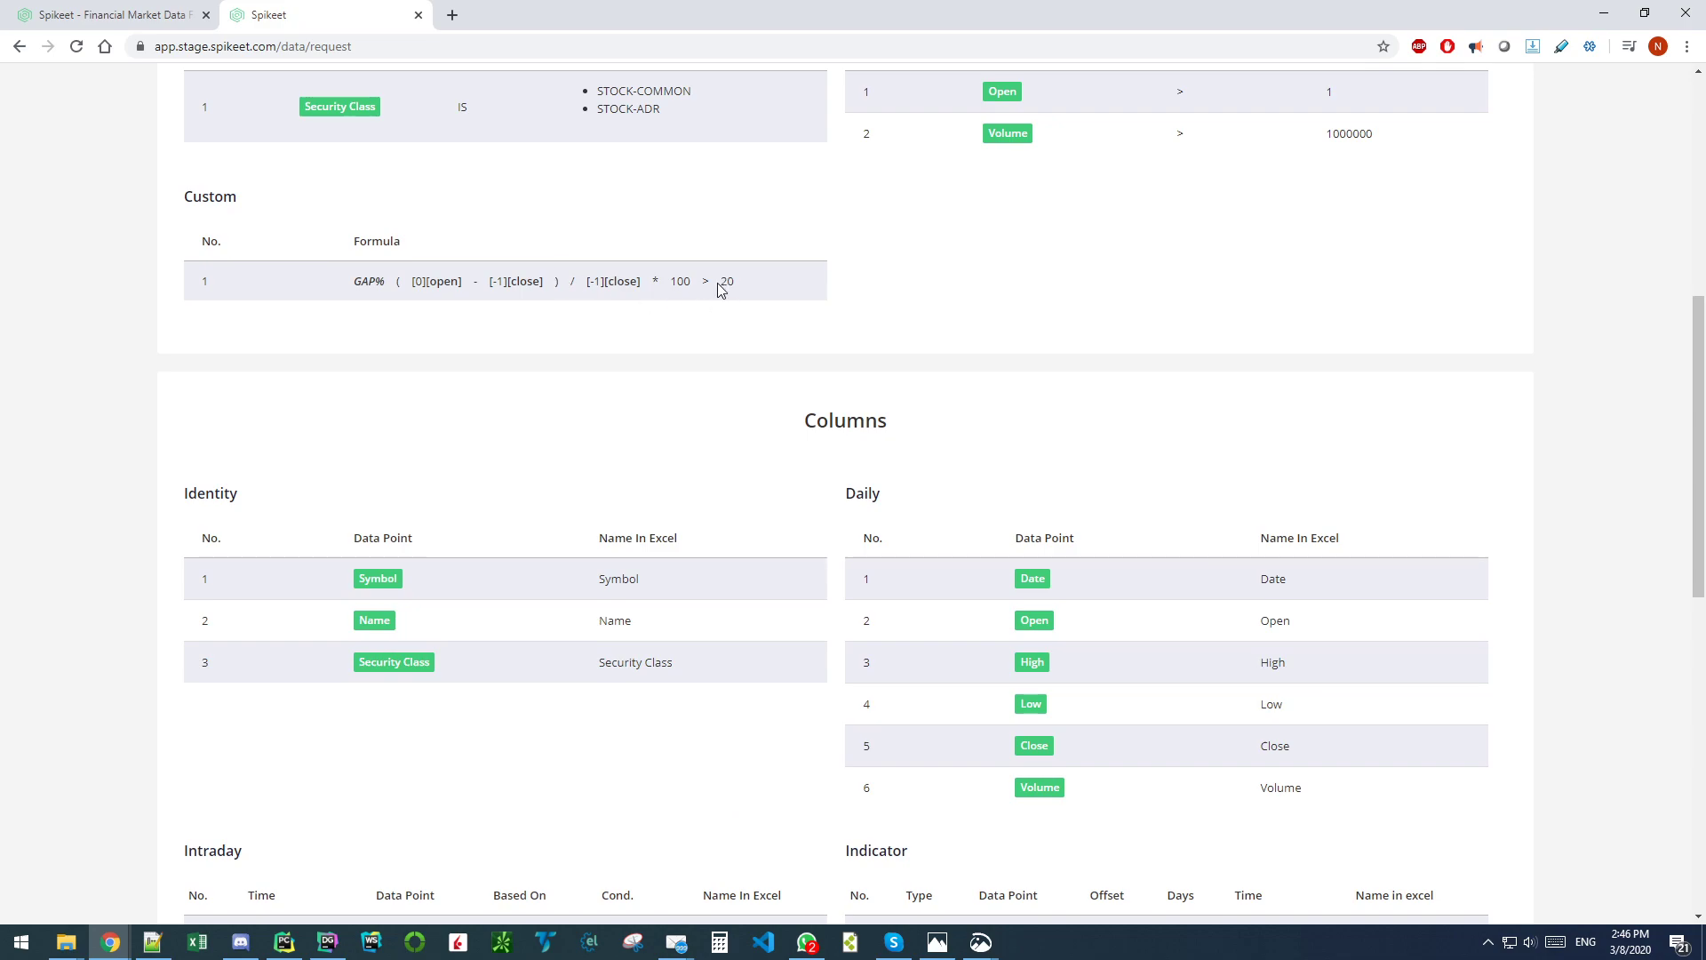
{"action": "scroll", "coordinate": [717, 283], "scroll_direction": "down", "scroll_amount": 4}
{"action": "scroll", "coordinate": [717, 282], "scroll_direction": "up", "scroll_amount": 4}
{"action": "scroll", "coordinate": [884, 300], "scroll_direction": "up", "scroll_amount": 3}
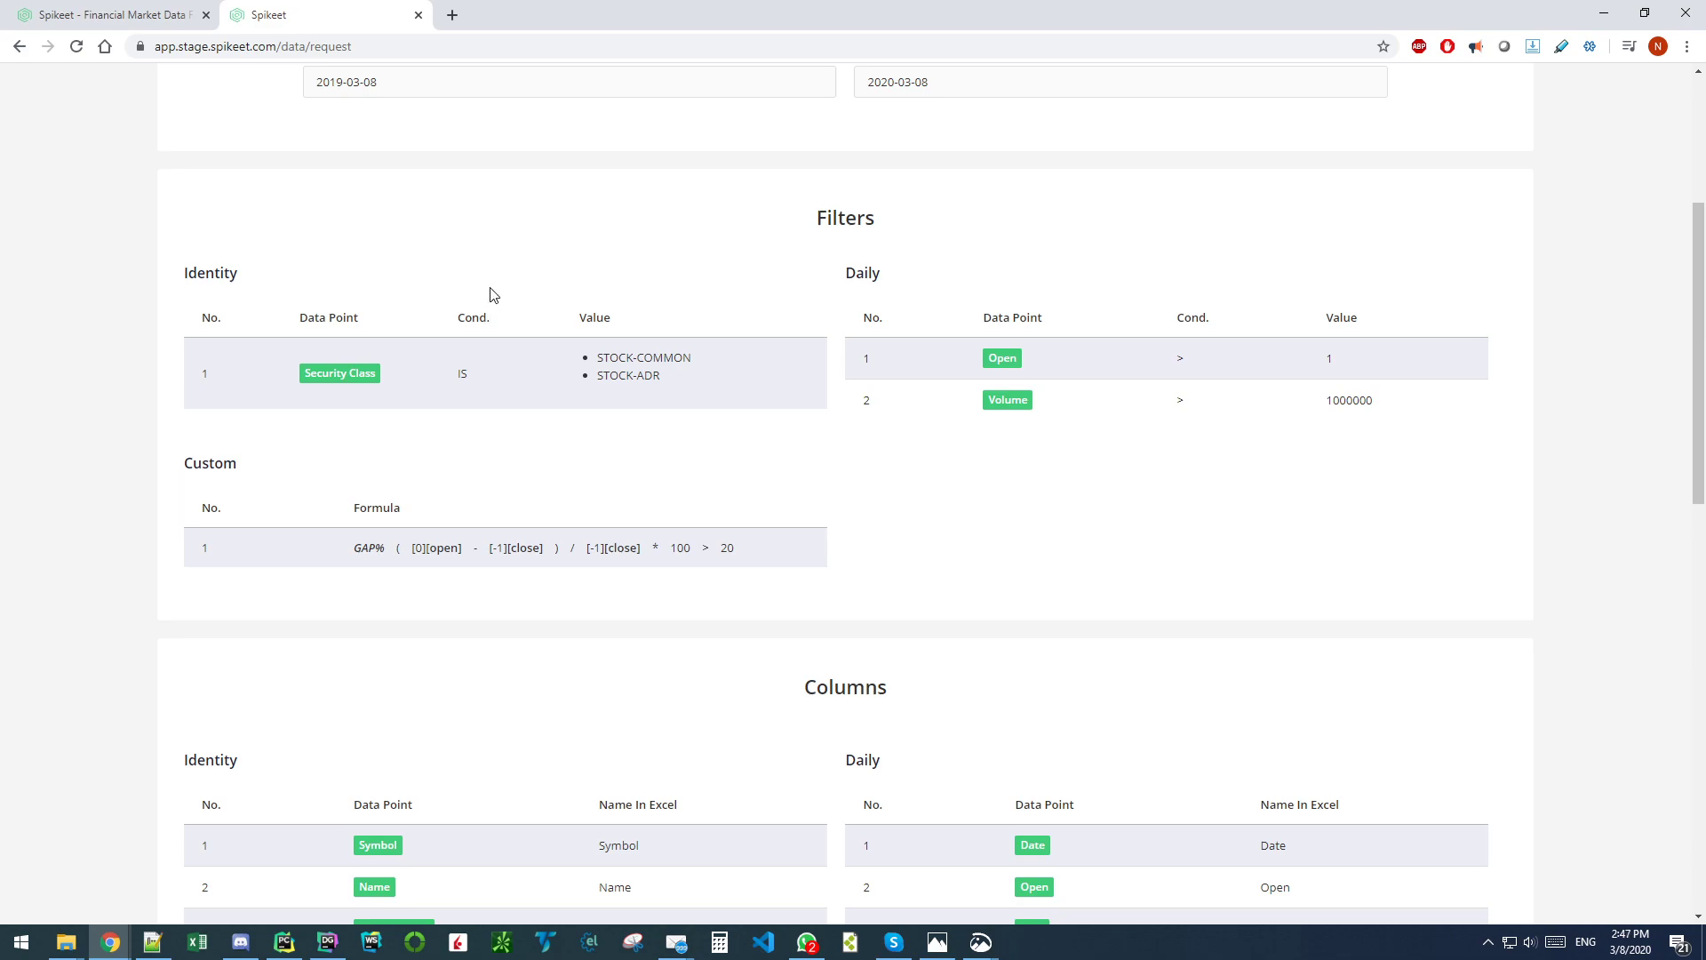
{"action": "scroll", "coordinate": [808, 252], "scroll_direction": "down", "scroll_amount": 4}
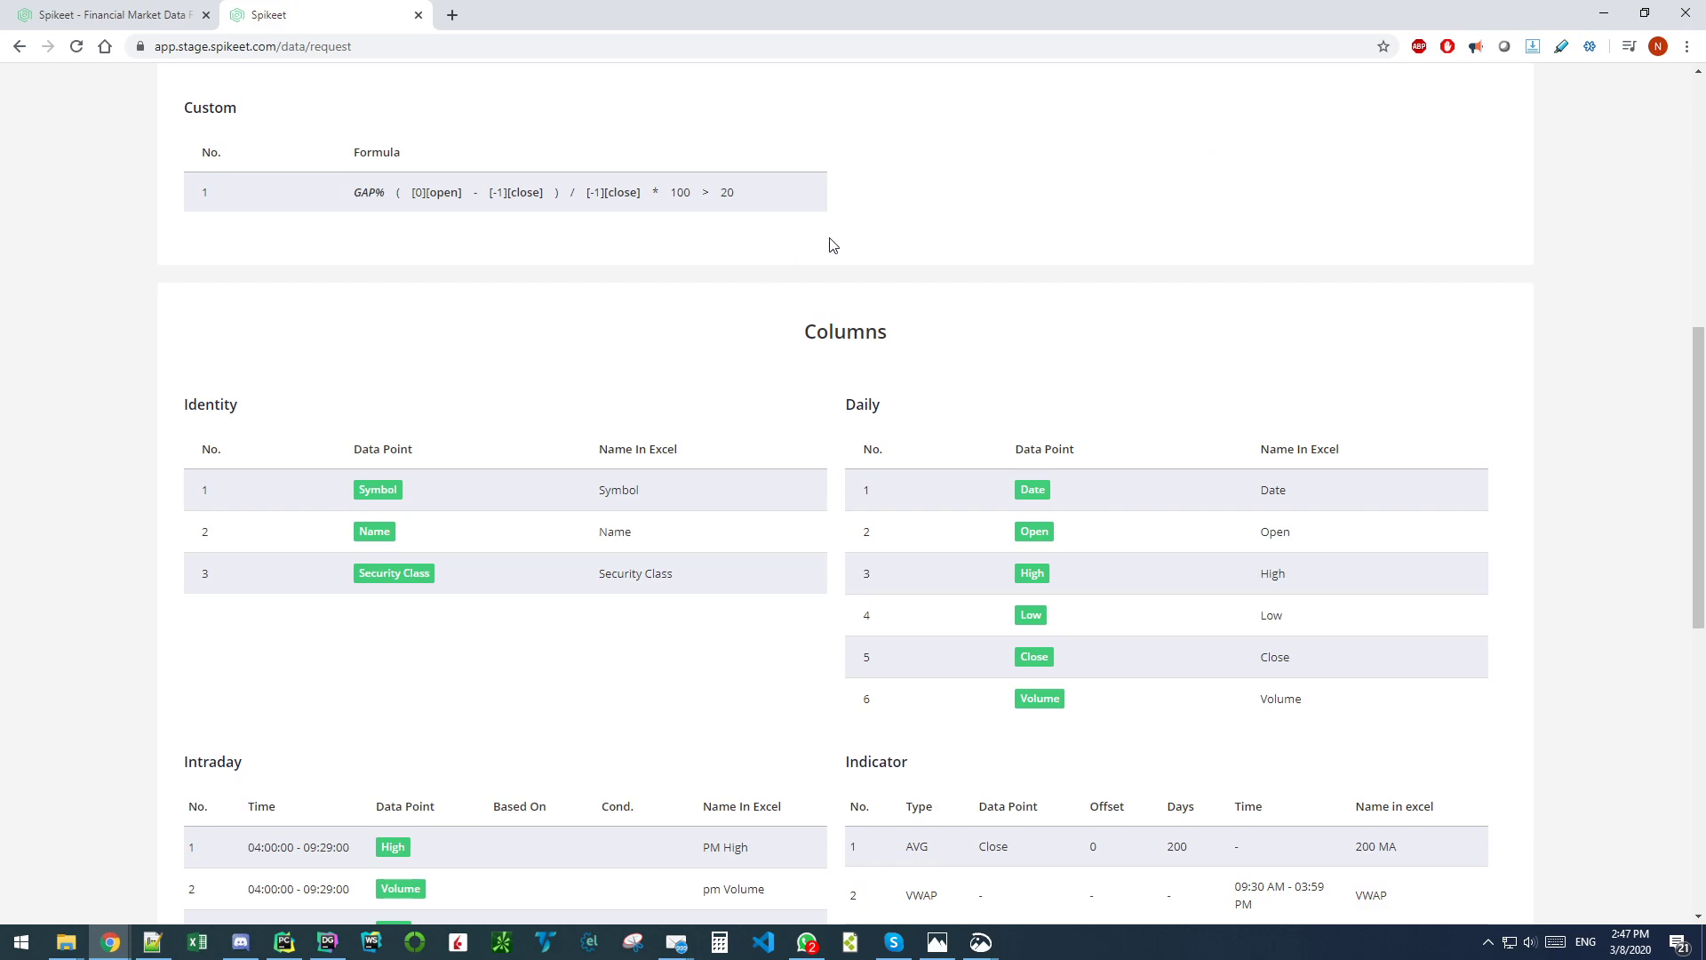
{"action": "scroll", "coordinate": [880, 214], "scroll_direction": "up", "scroll_amount": 2}
Step: Check all column sections of the request review, and switch daily updates off and back on
{"action": "scroll", "coordinate": [882, 217], "scroll_direction": "down", "scroll_amount": 4}
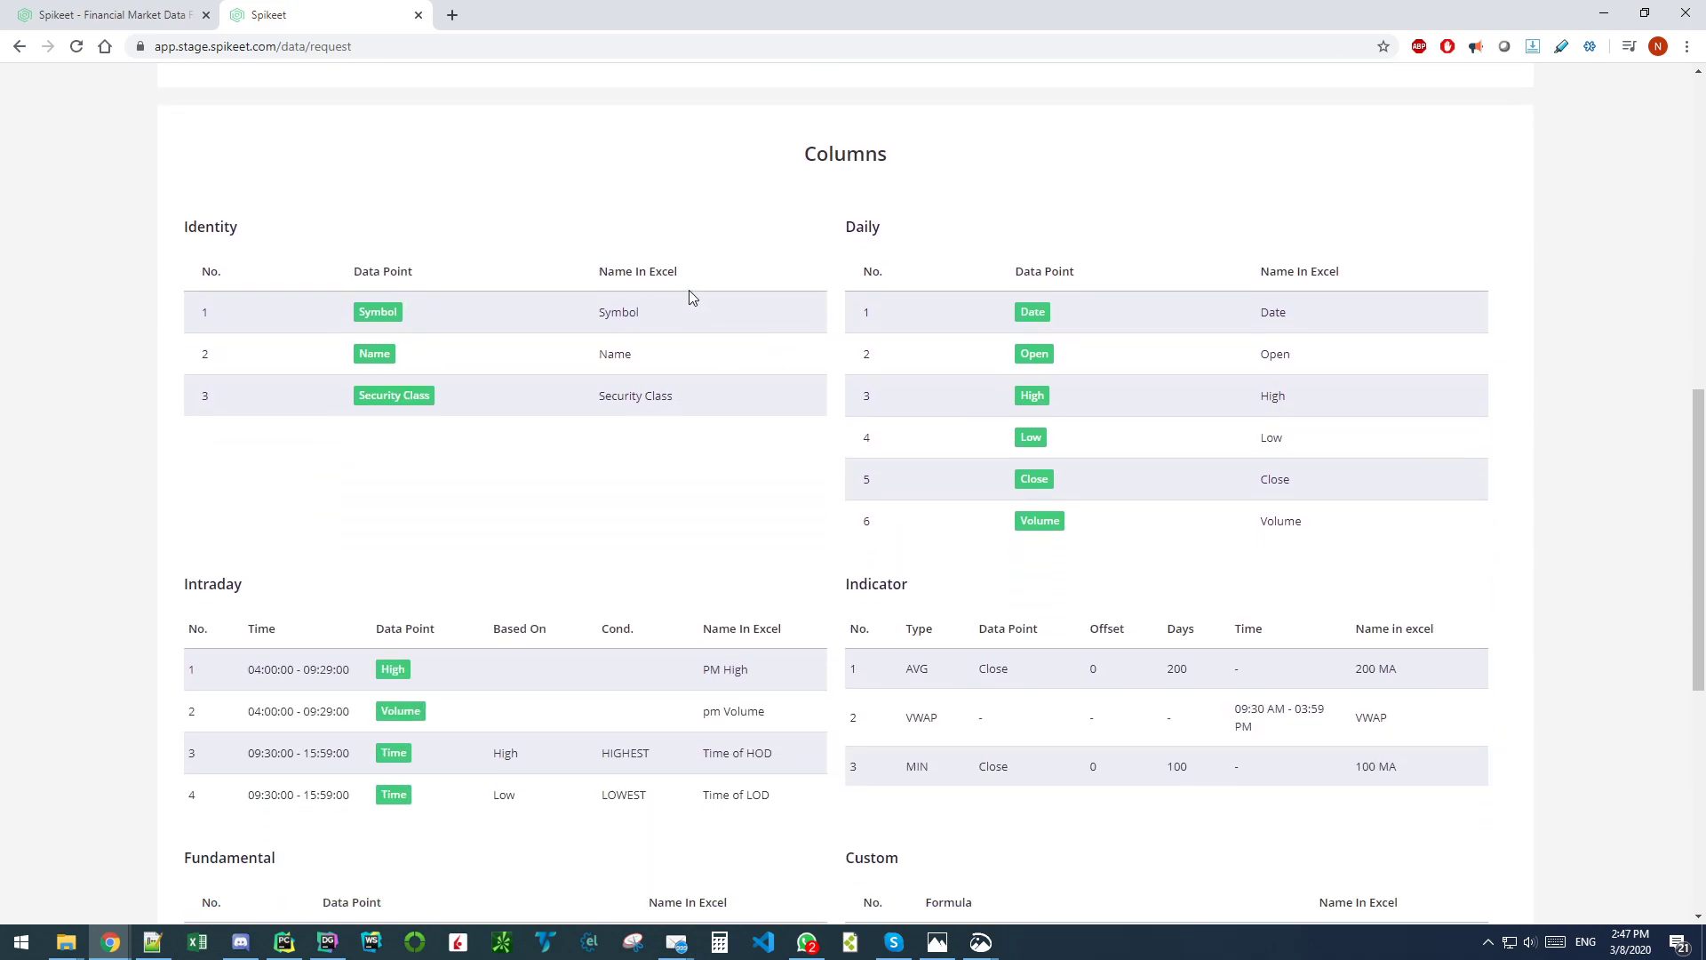
{"action": "scroll", "coordinate": [1014, 461], "scroll_direction": "down", "scroll_amount": 1}
{"action": "scroll", "coordinate": [1014, 461], "scroll_direction": "down", "scroll_amount": 3}
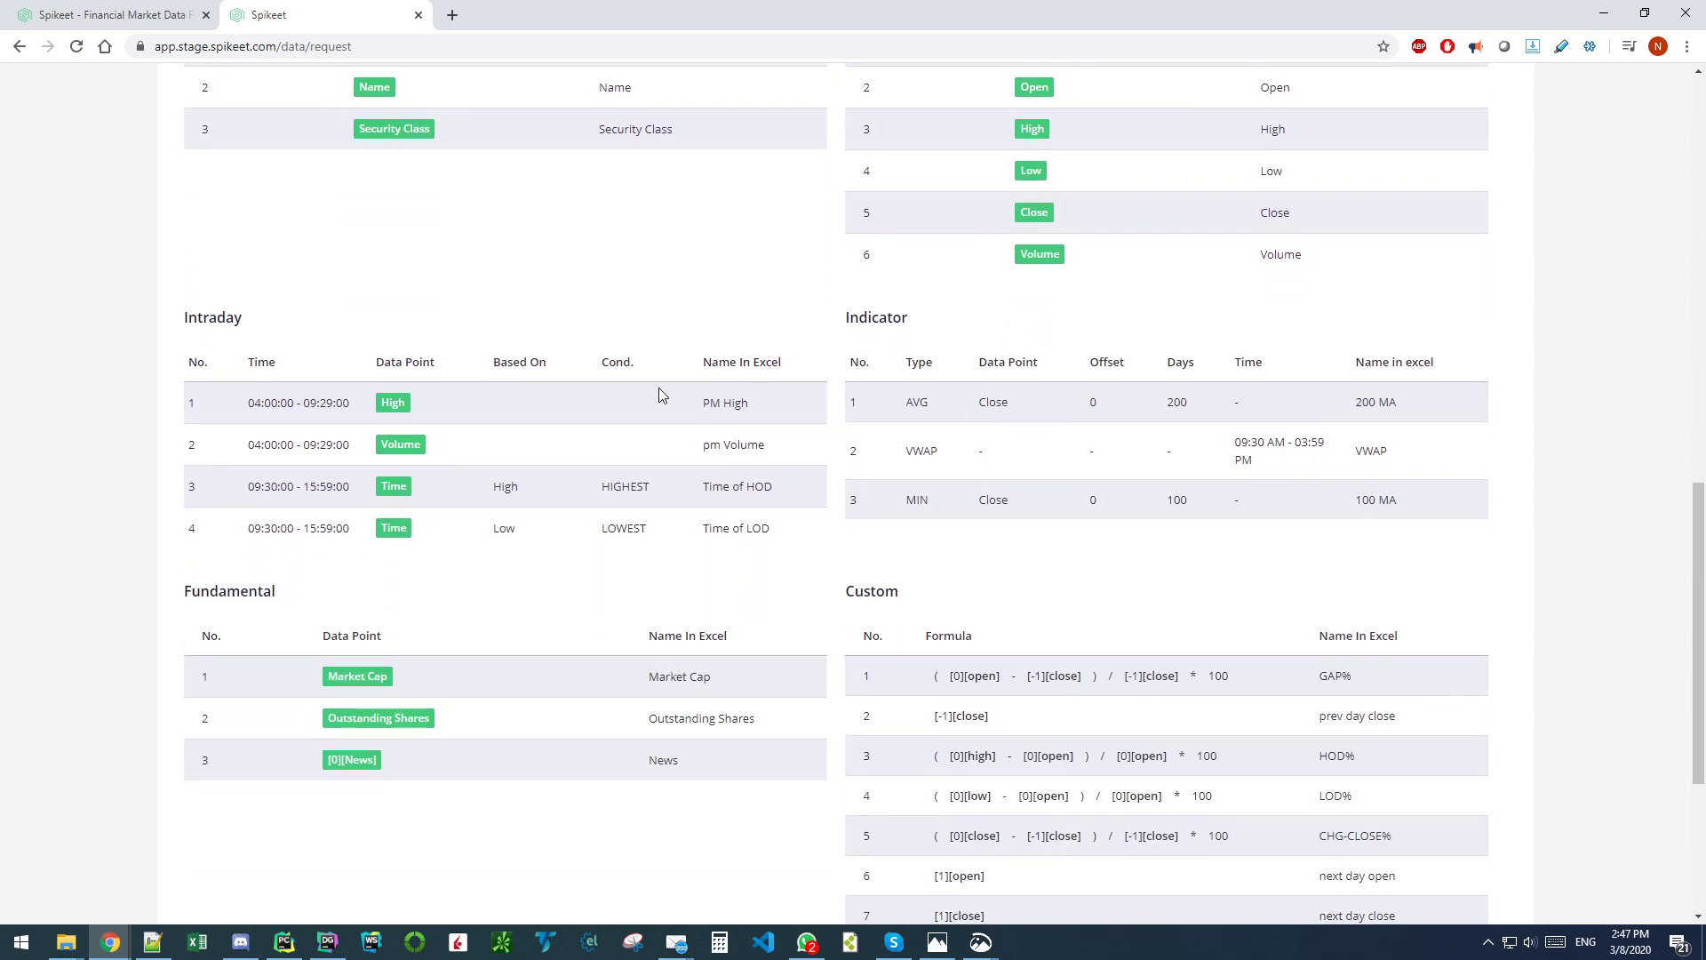
{"action": "scroll", "coordinate": [836, 385], "scroll_direction": "down", "scroll_amount": 2}
{"action": "scroll", "coordinate": [767, 542], "scroll_direction": "up", "scroll_amount": 4}
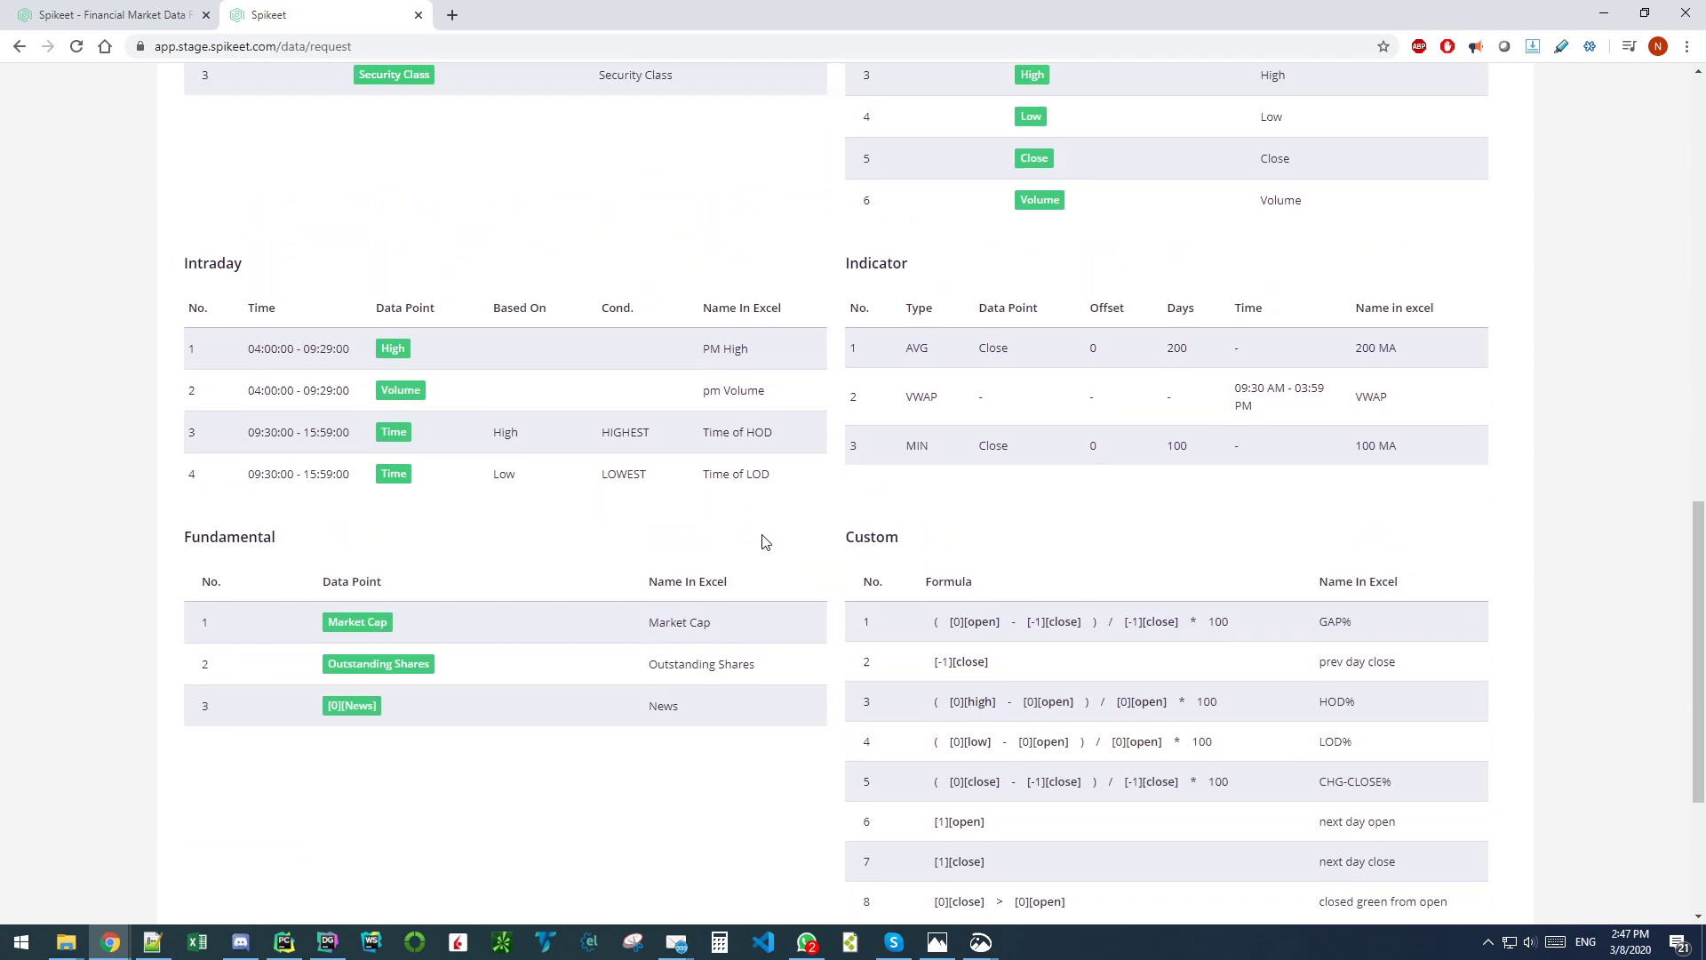
{"action": "scroll", "coordinate": [870, 382], "scroll_direction": "down", "scroll_amount": 6}
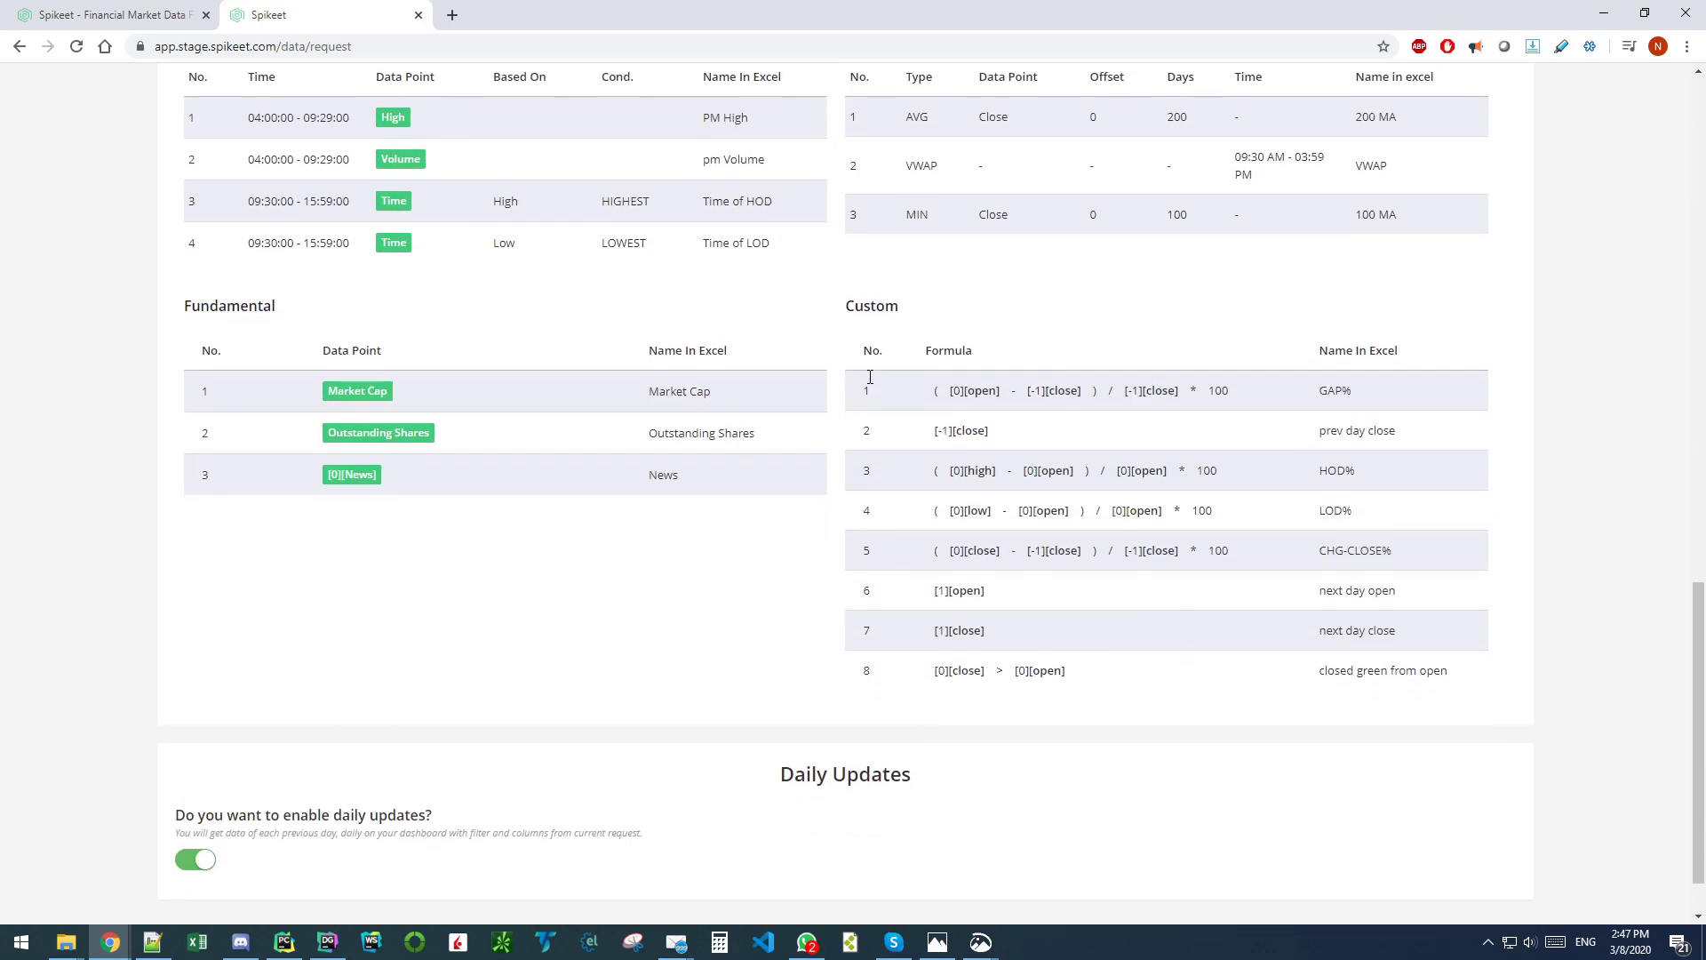
{"action": "left_click", "coordinate": [202, 790]}
{"action": "left_click", "coordinate": [200, 789]}
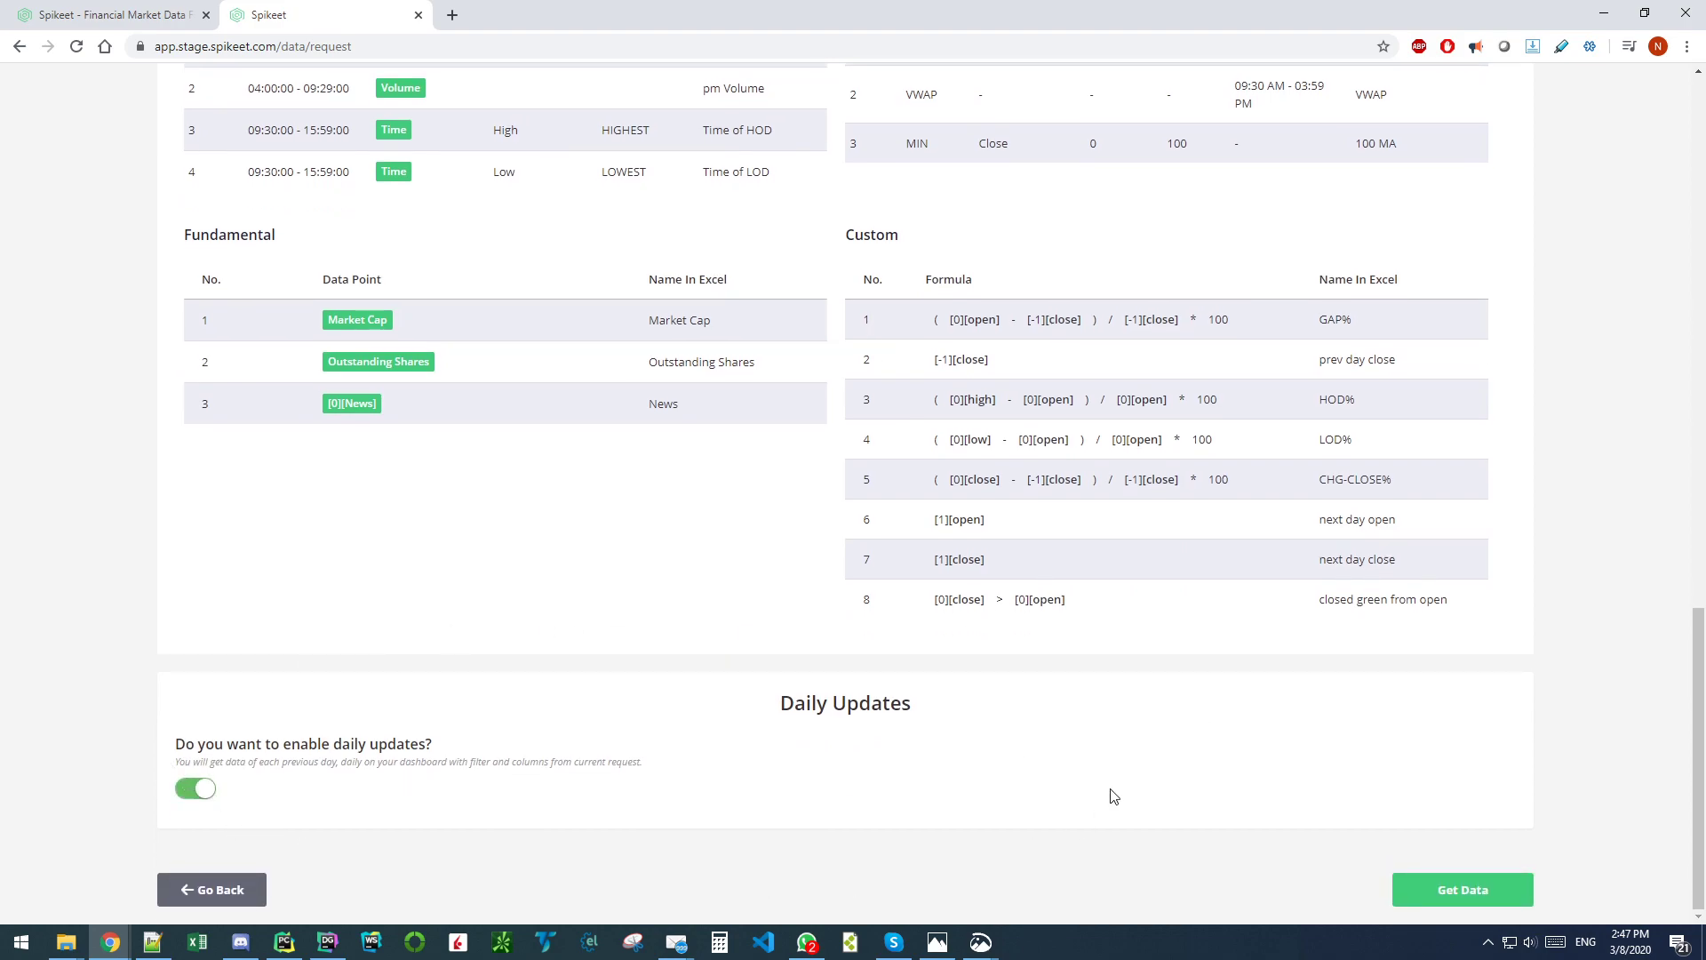
Step: Submit the reviewed data request and go to the dashboard
{"action": "left_click", "coordinate": [1464, 894]}
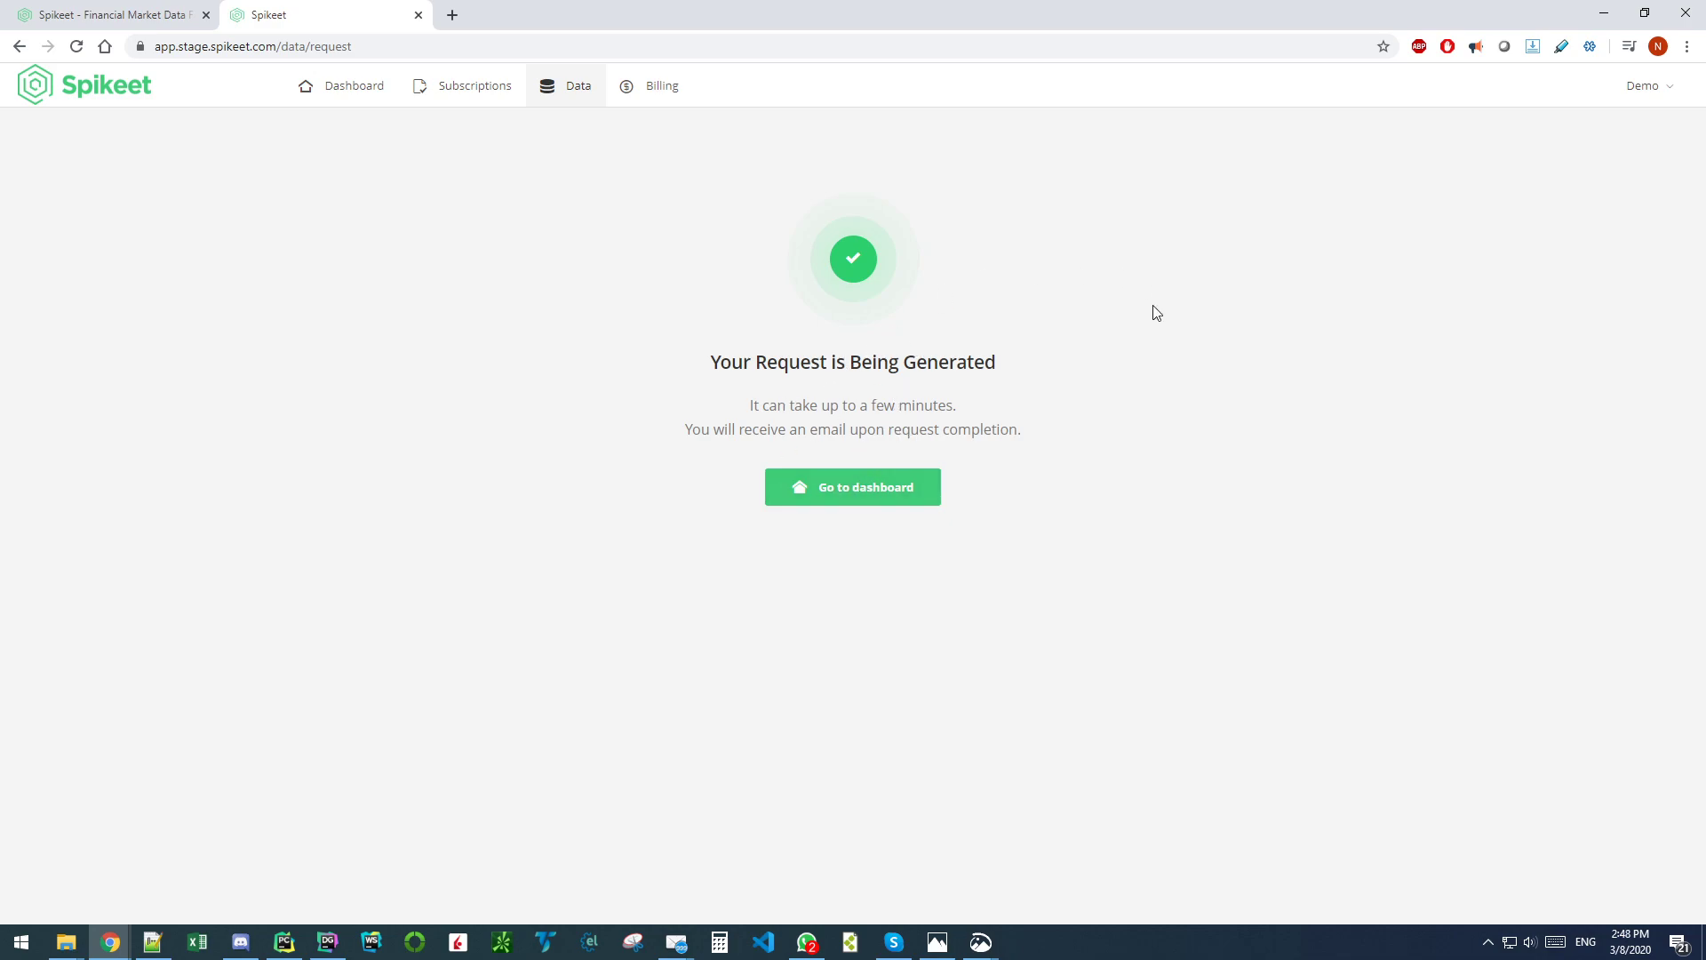
{"action": "left_click", "coordinate": [826, 500]}
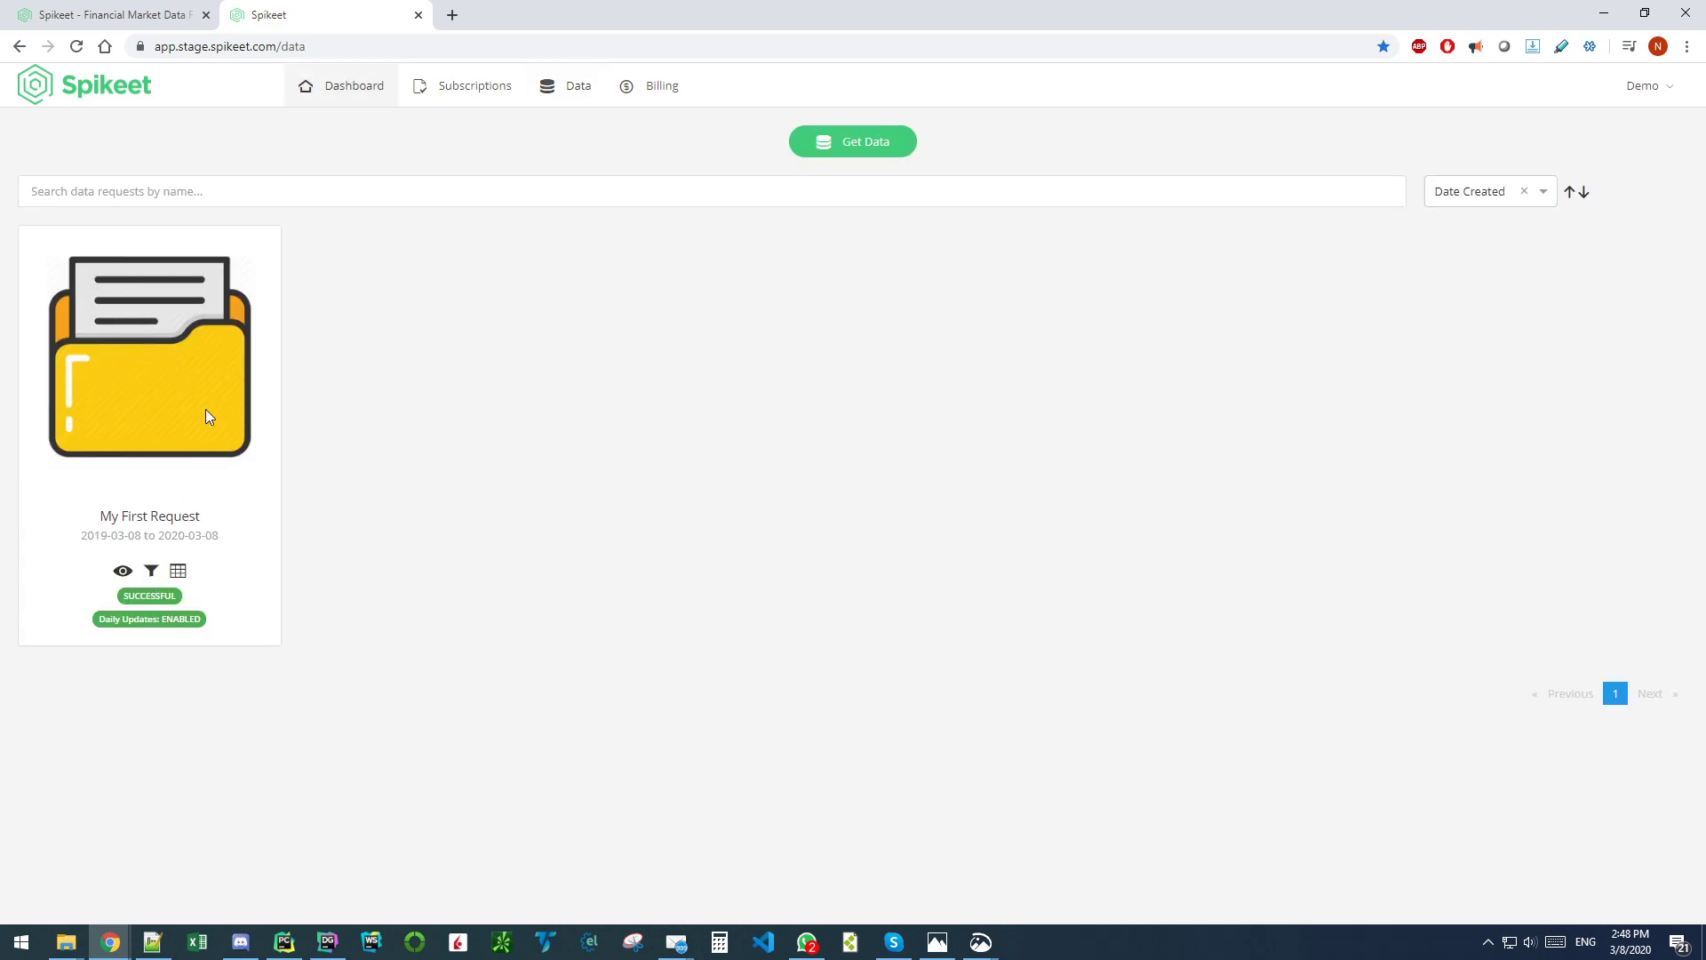
Step: Check the status of My First Request on the dashboard, then open its details and view the resulting spreadsheet
{"action": "left_click", "coordinate": [192, 599]}
{"action": "left_click_drag", "start_coordinate": [103, 619], "coordinate": [208, 619]}
{"action": "left_click", "coordinate": [126, 572]}
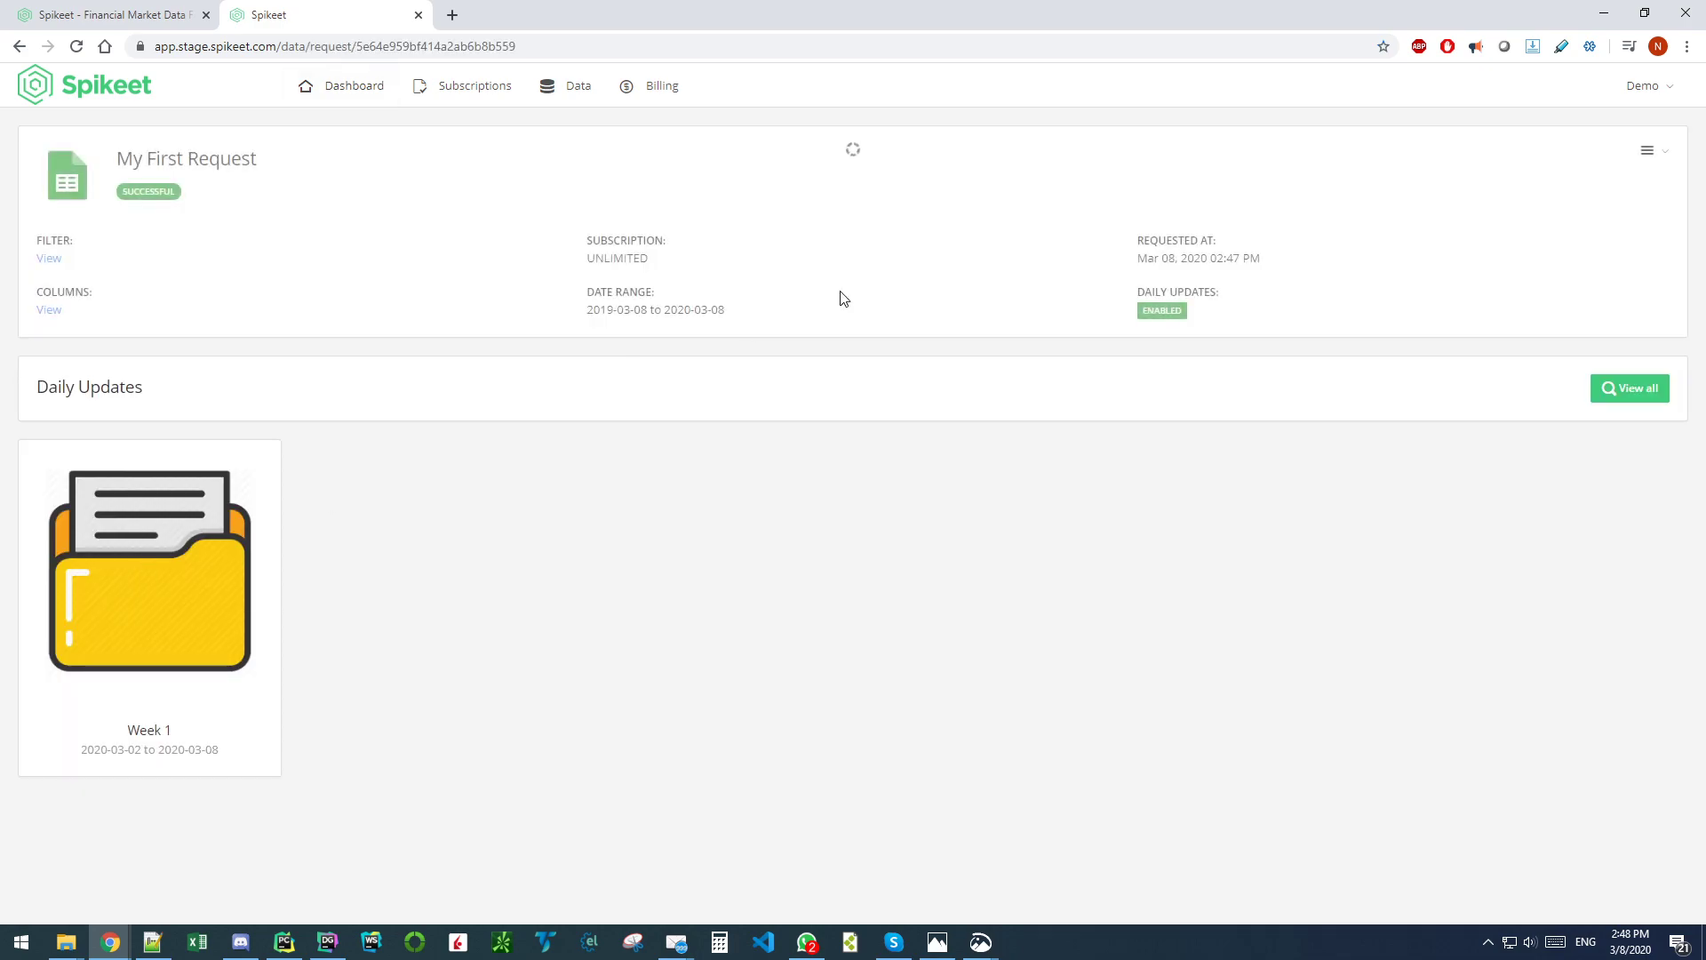
{"action": "left_click", "coordinate": [1646, 152]}
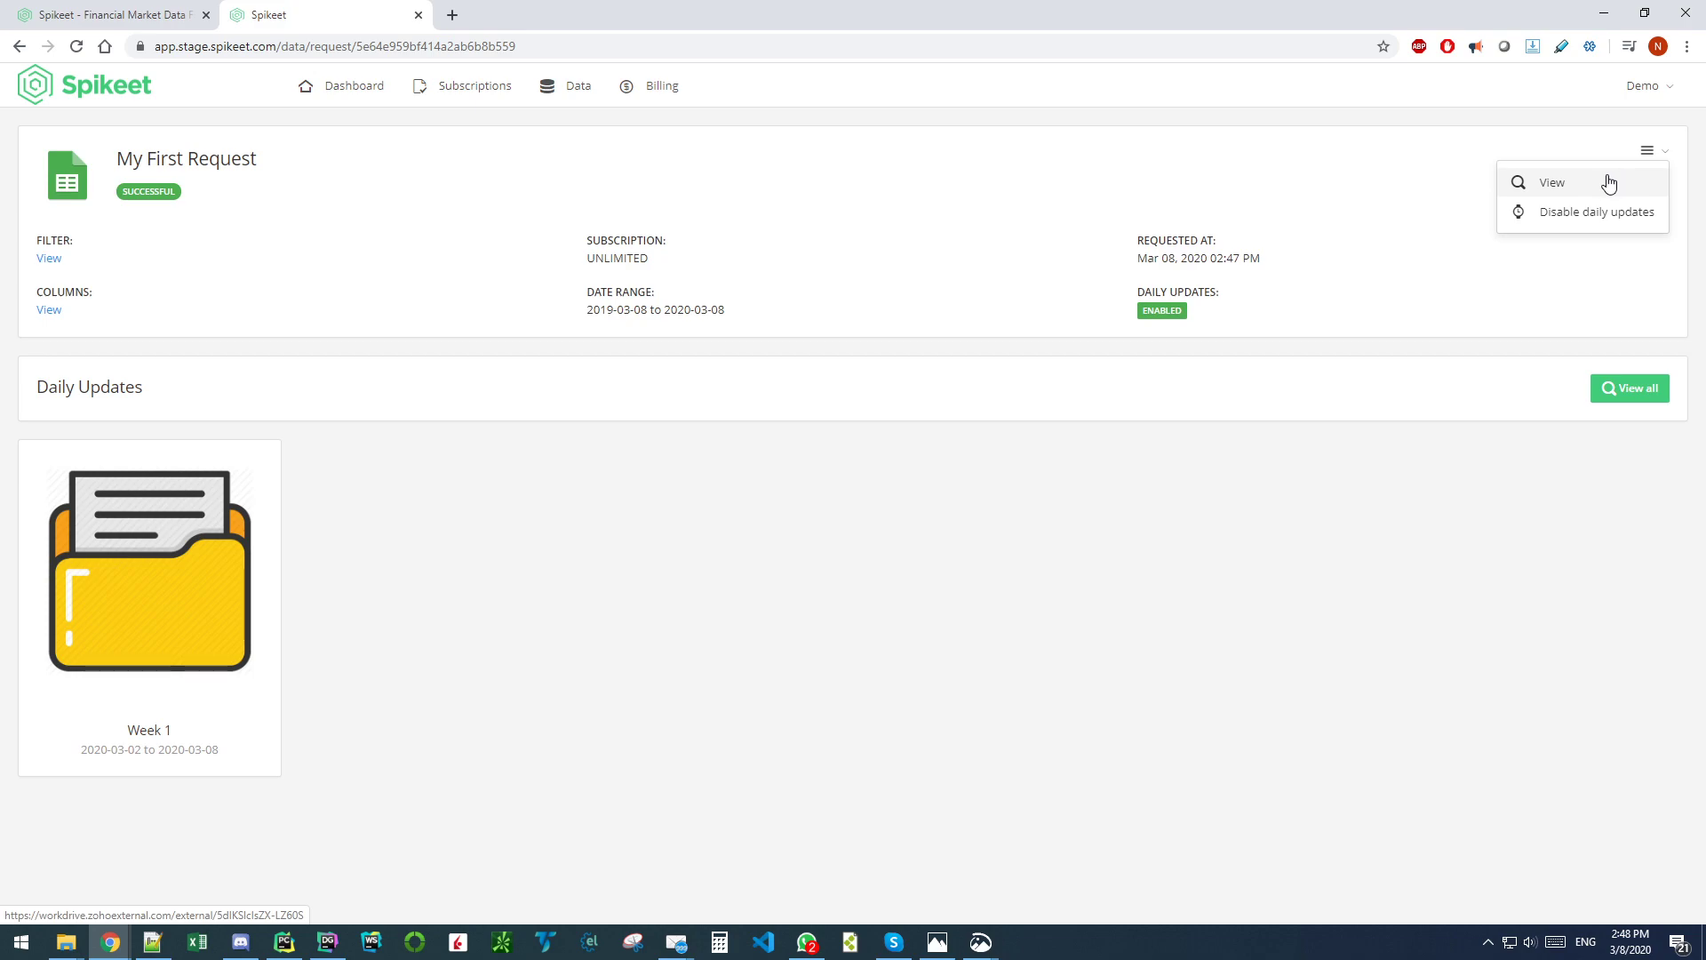
{"action": "left_click", "coordinate": [1564, 193]}
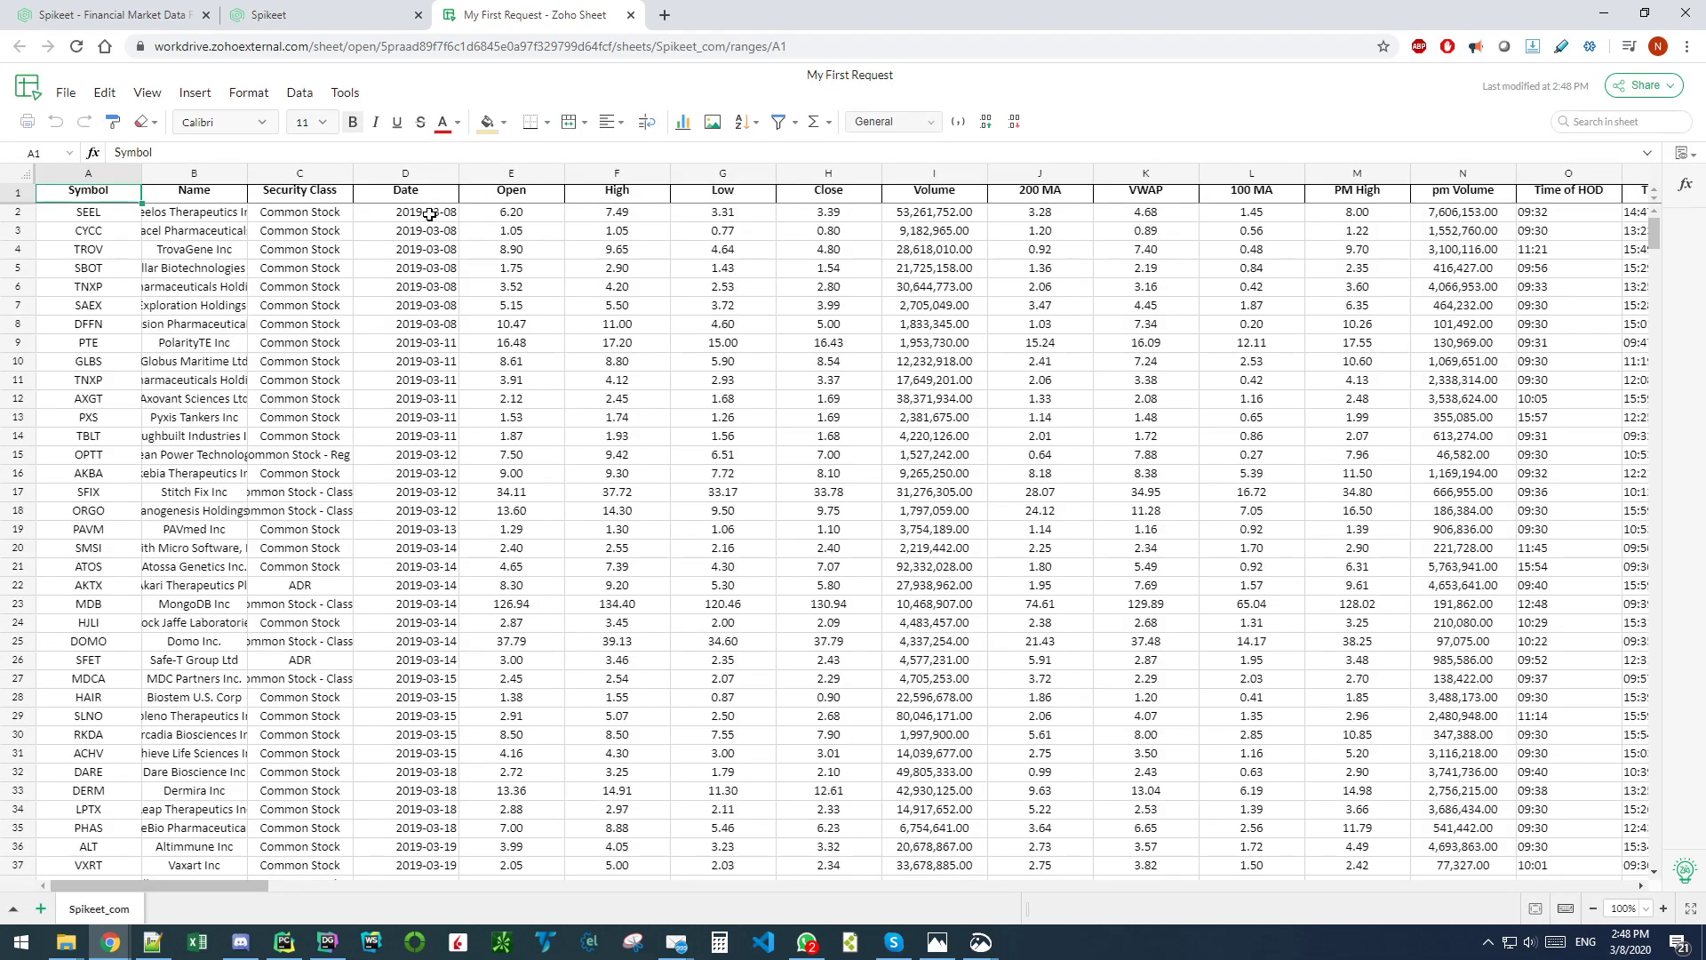
Step: Examine the early rows of the result sheet, from the March 2019 dates into April 2019
{"action": "scroll", "coordinate": [348, 434], "scroll_direction": "down", "scroll_amount": 2}
{"action": "scroll", "coordinate": [348, 434], "scroll_direction": "down", "scroll_amount": 4}
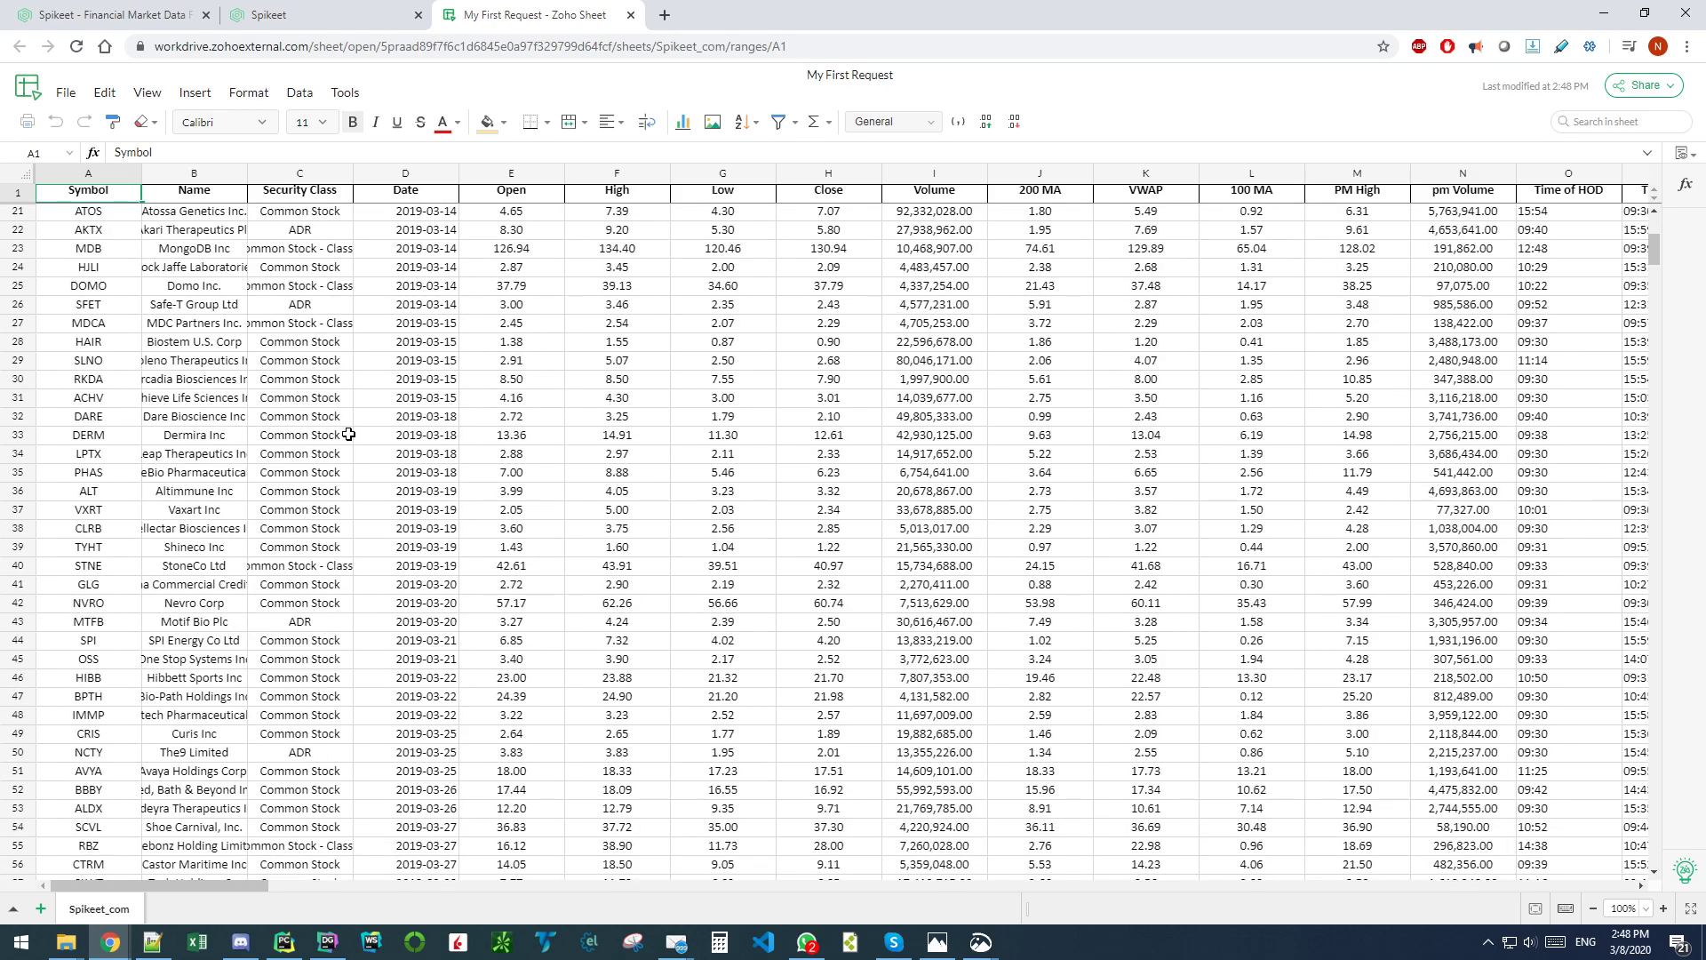
{"action": "scroll", "coordinate": [389, 369], "scroll_direction": "down", "scroll_amount": 2}
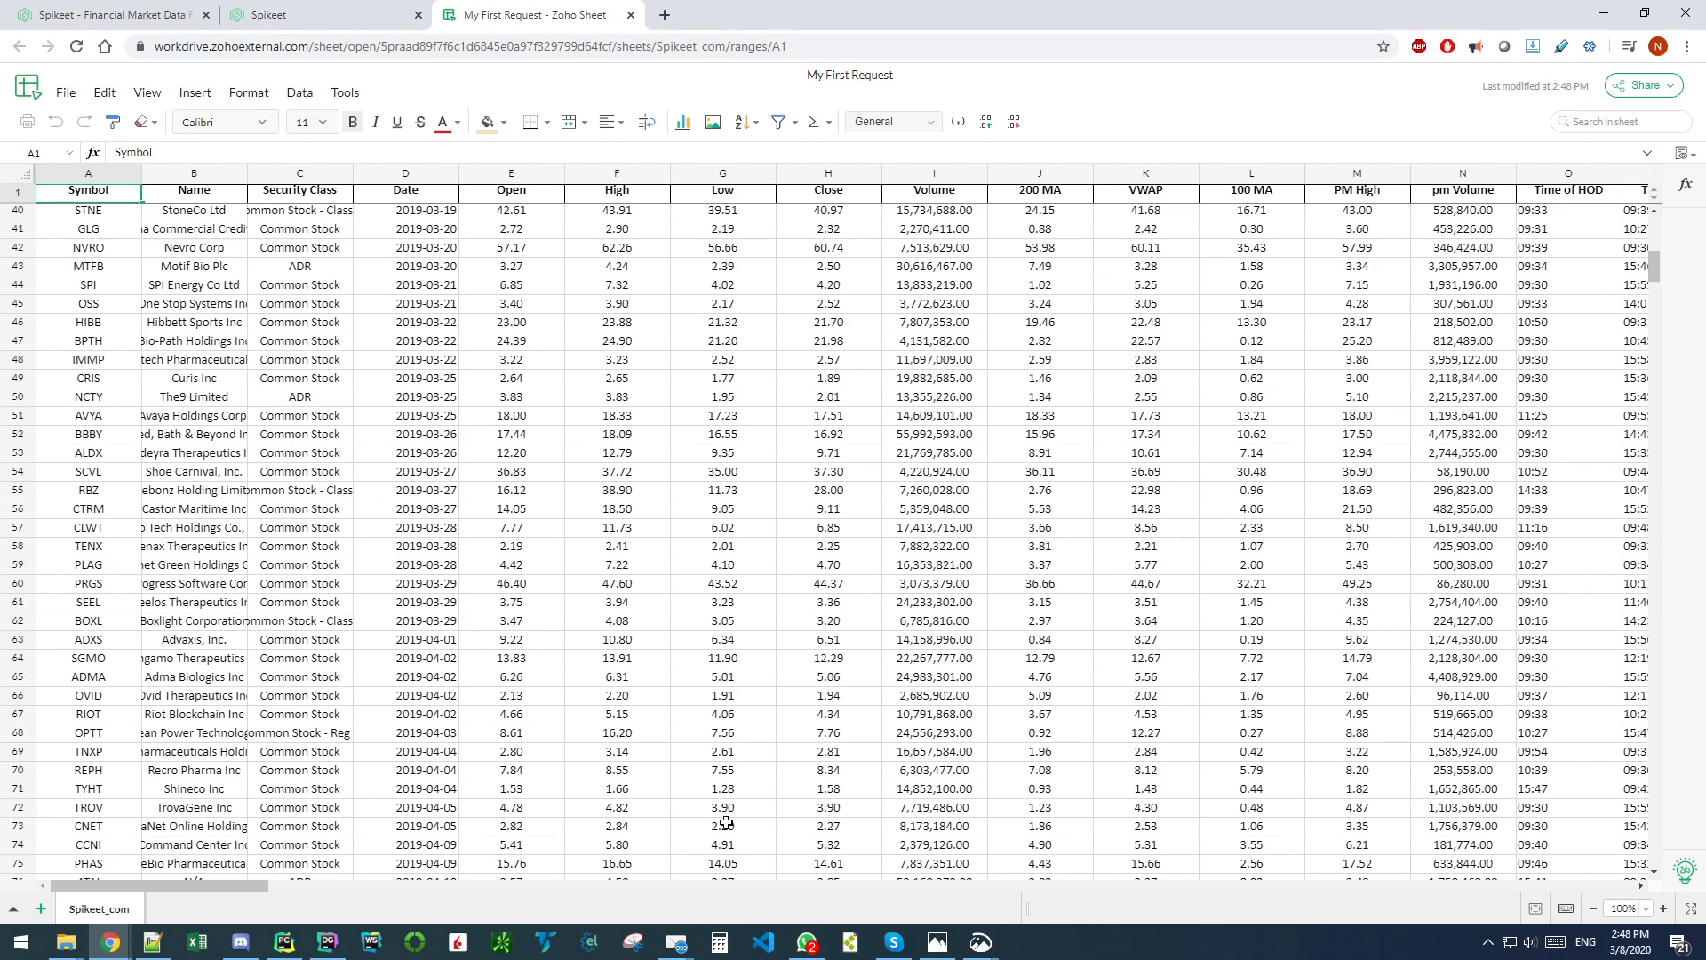
{"action": "mouse_move", "coordinate": [246, 883]}
{"action": "left_mouse_down"}
{"action": "mouse_move", "coordinate": [533, 869]}
{"action": "mouse_move", "coordinate": [244, 880]}
{"action": "left_mouse_up"}
{"action": "left_click", "coordinate": [865, 490]}
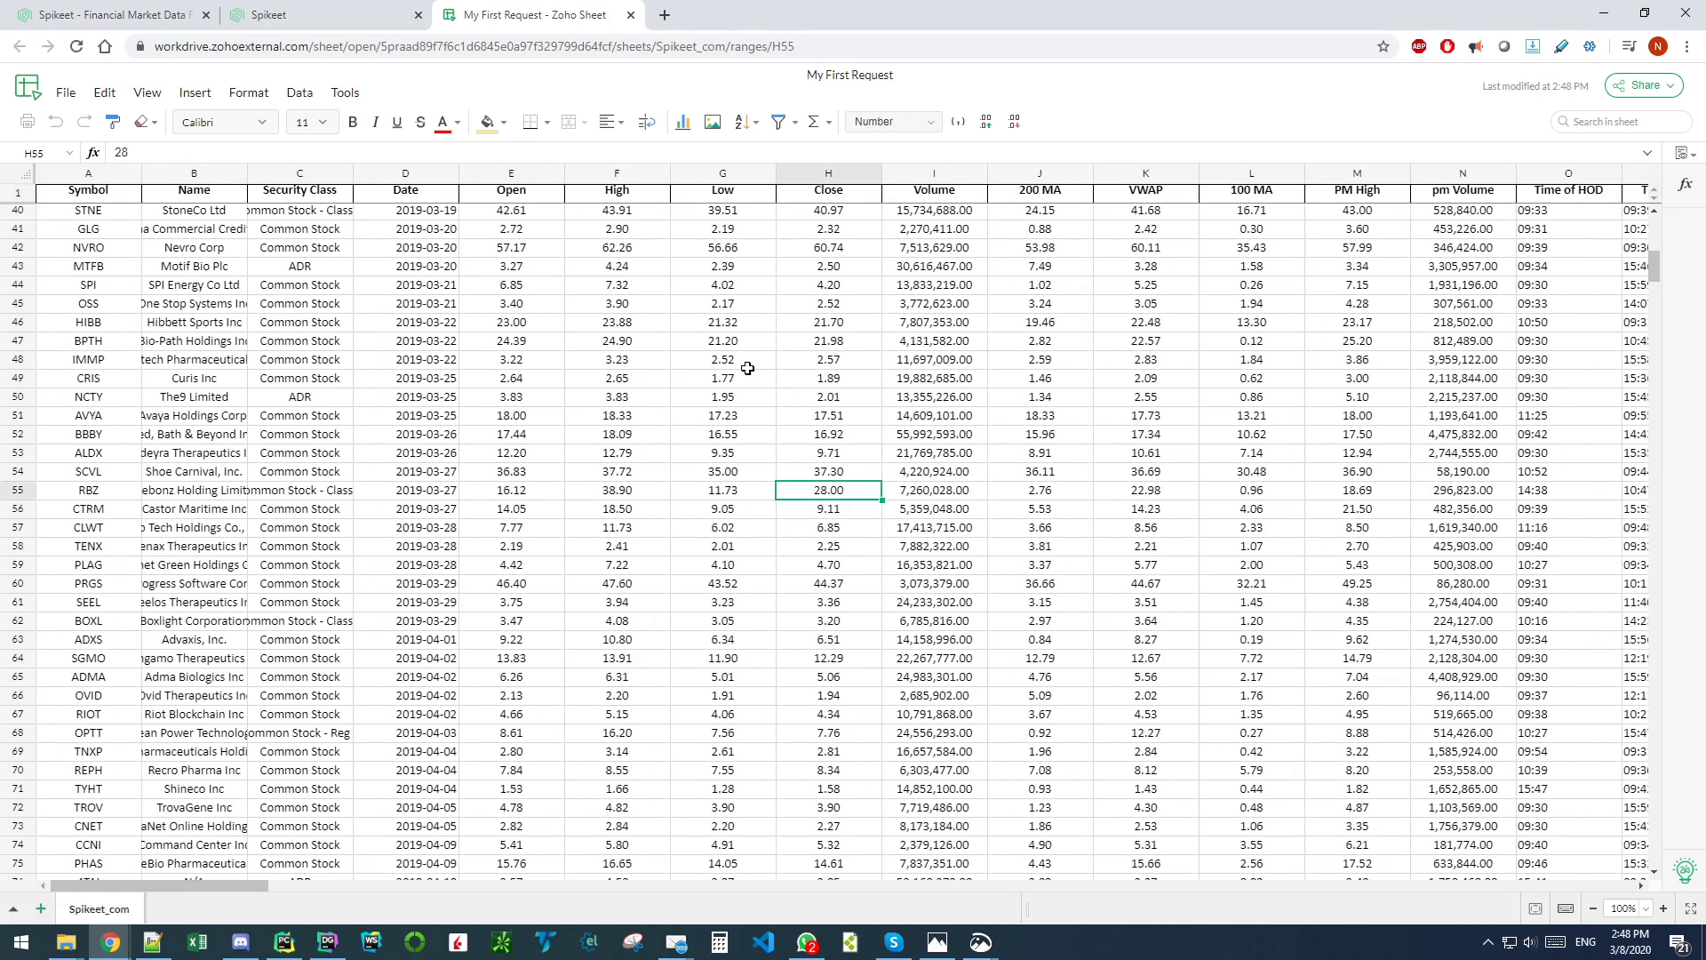
{"action": "left_click", "coordinate": [786, 415]}
{"action": "left_click_drag", "start_coordinate": [427, 410], "coordinate": [934, 601]}
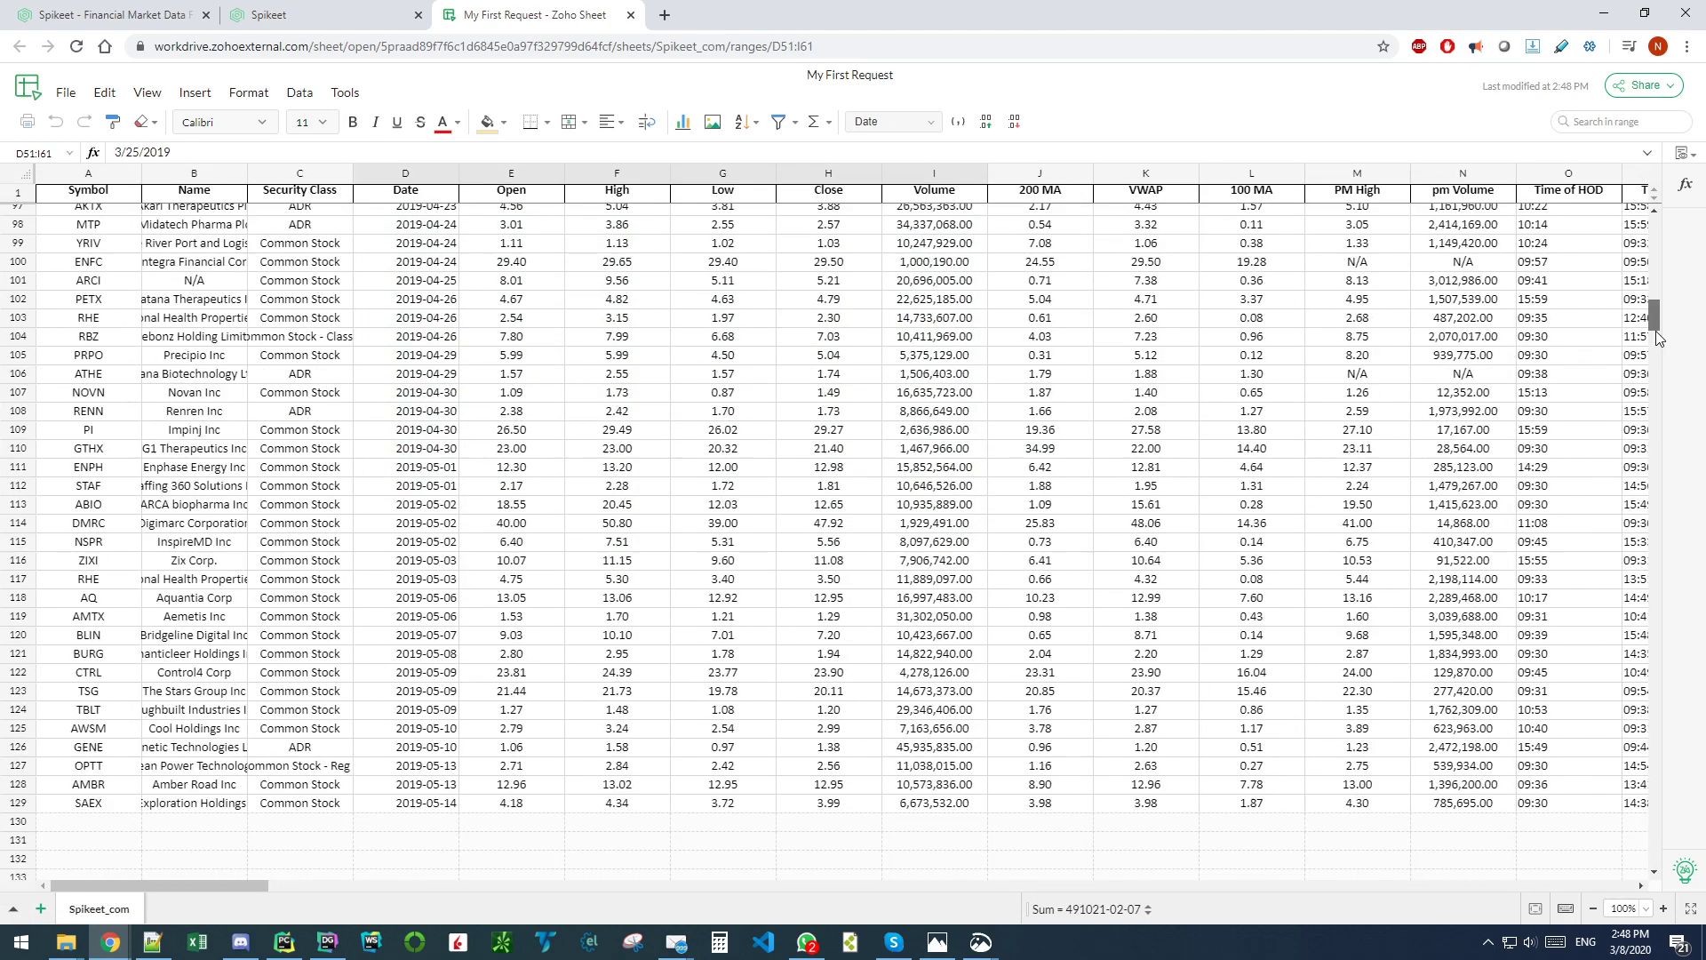
Step: Look through the remaining rows of the result sheet to the last March 2020 entries and back to October 2019
{"action": "left_click_drag", "start_coordinate": [1649, 272], "coordinate": [1655, 414]}
{"action": "scroll", "coordinate": [1606, 442], "scroll_direction": "down", "scroll_amount": 20}
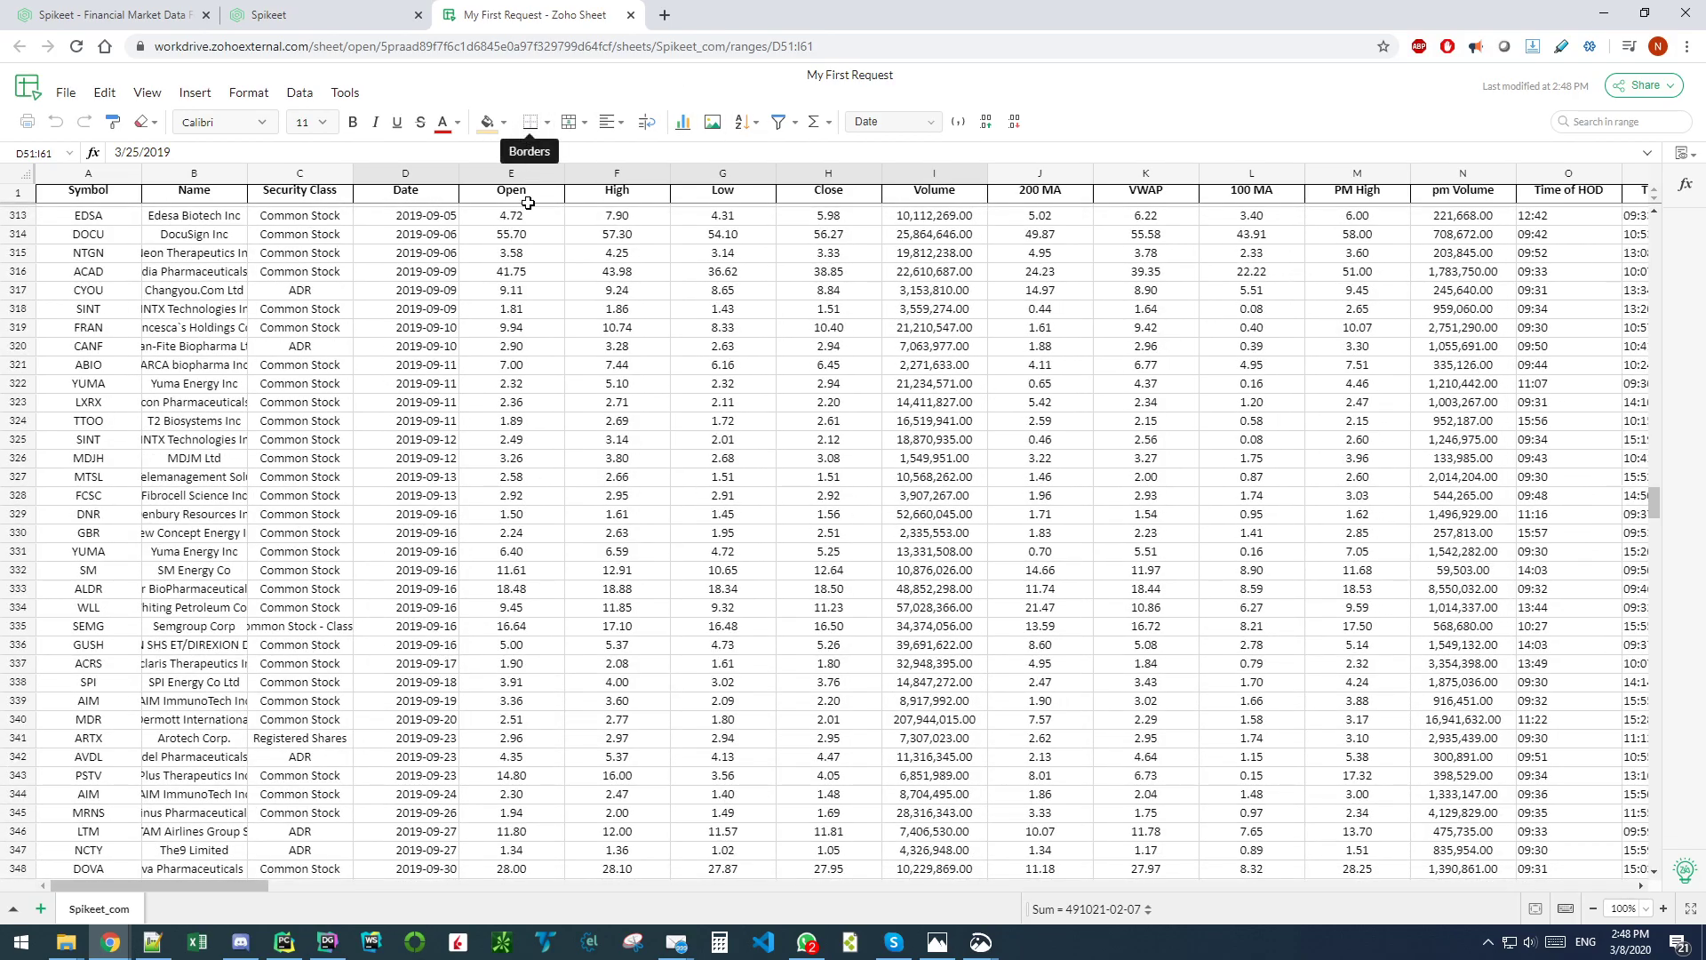
{"action": "left_click", "coordinate": [506, 382]}
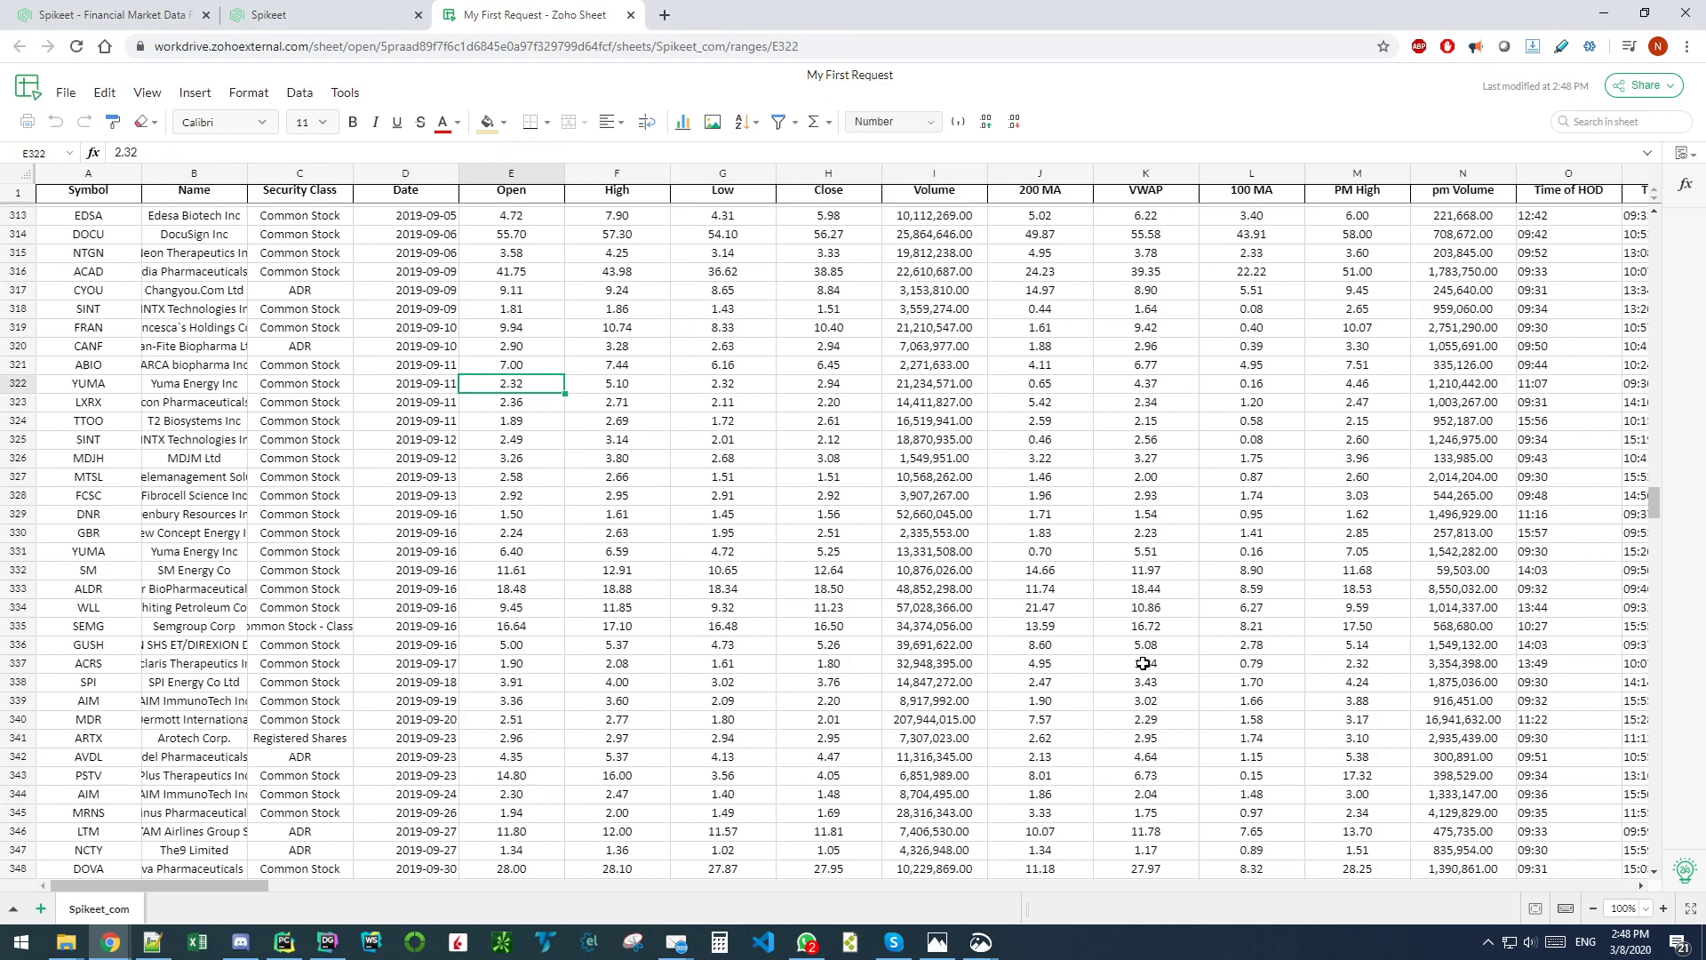
{"action": "scroll", "coordinate": [1271, 533], "scroll_direction": "down", "scroll_amount": 15}
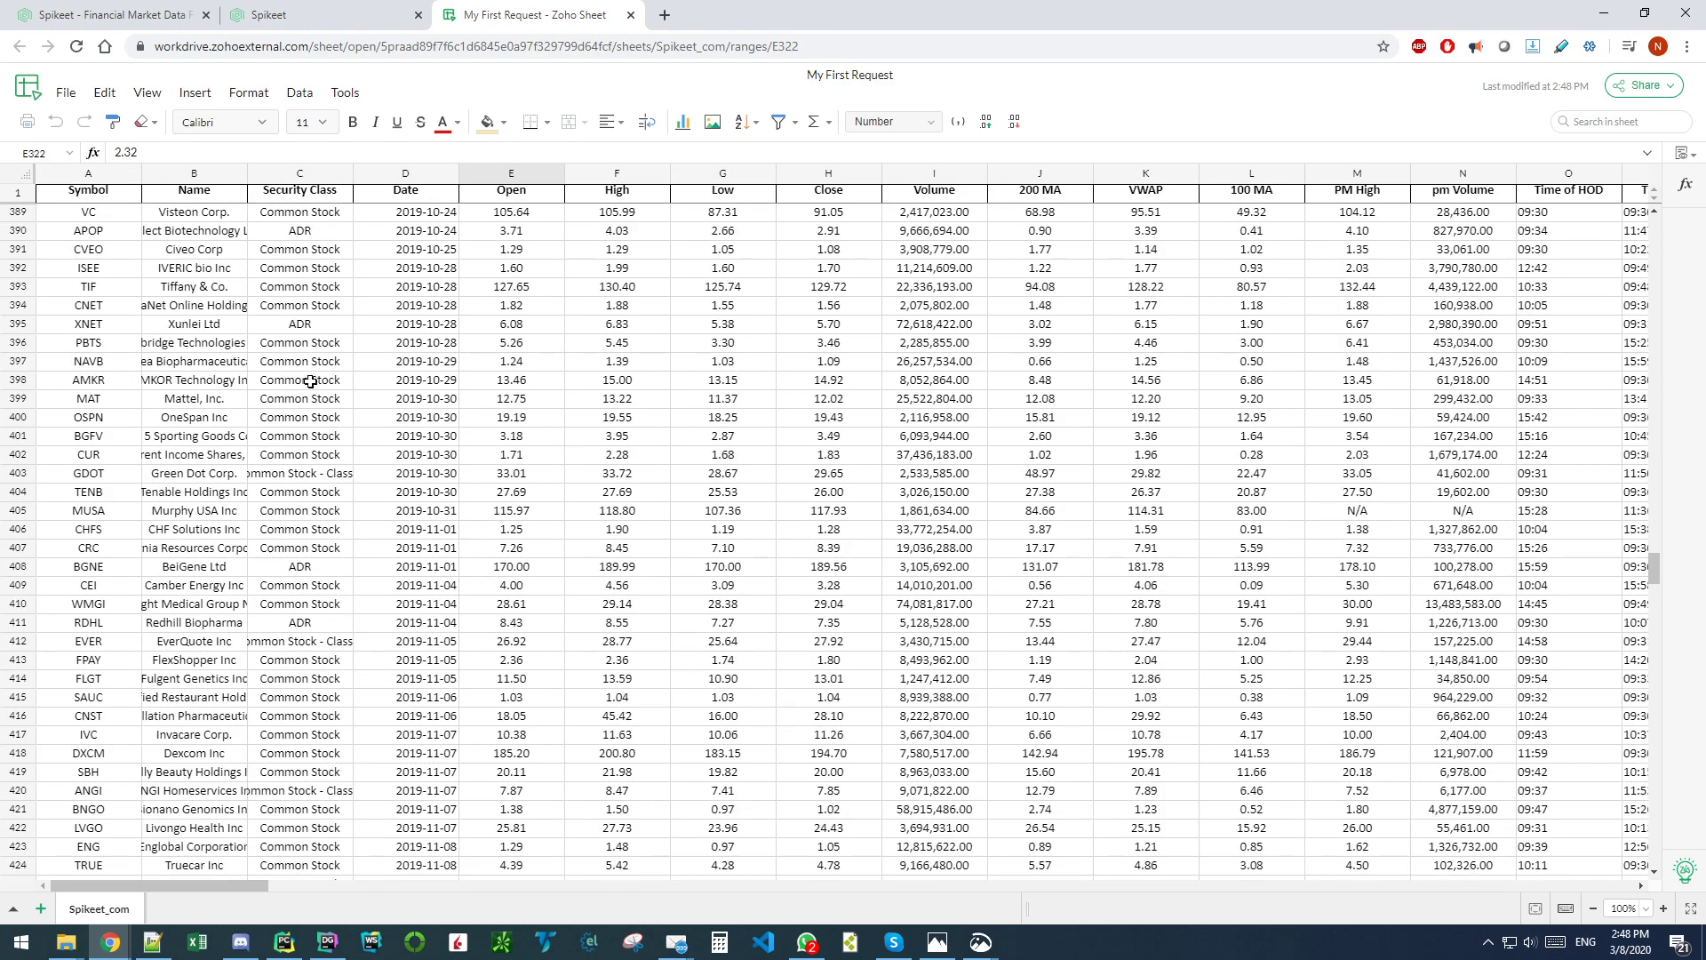
{"action": "scroll", "coordinate": [1112, 351], "scroll_direction": "down", "scroll_amount": 16}
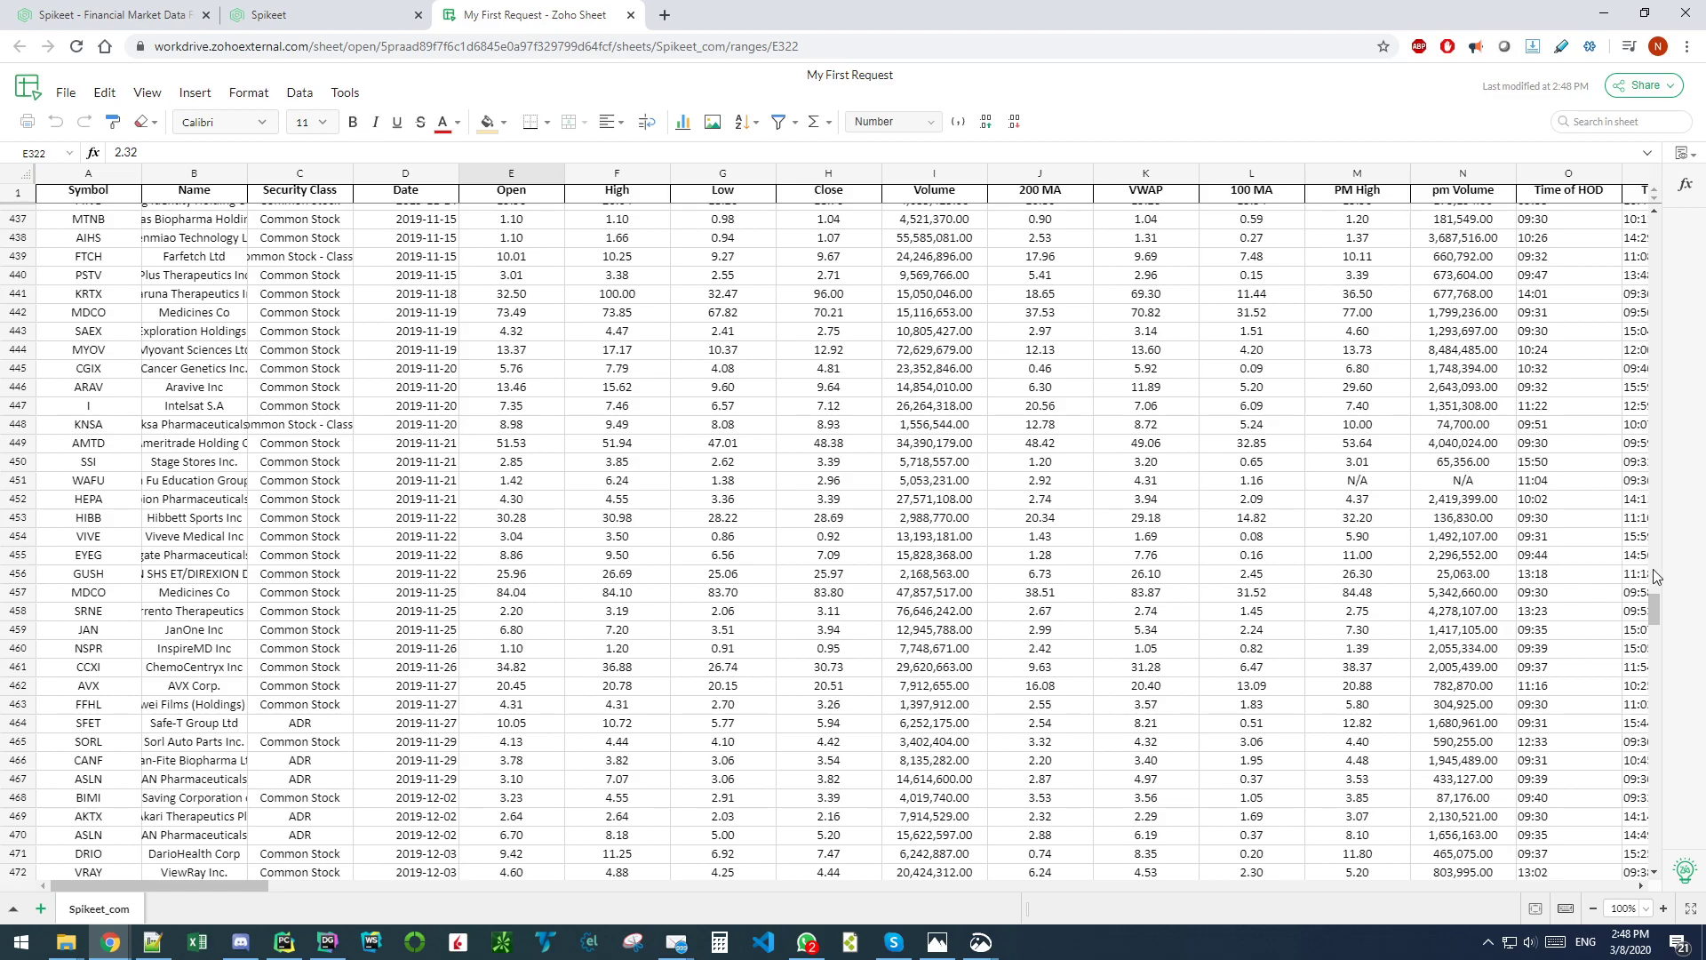
{"action": "left_click_drag", "start_coordinate": [1653, 615], "coordinate": [1642, 782]}
{"action": "scroll", "coordinate": [1641, 810], "scroll_direction": "down", "scroll_amount": 15}
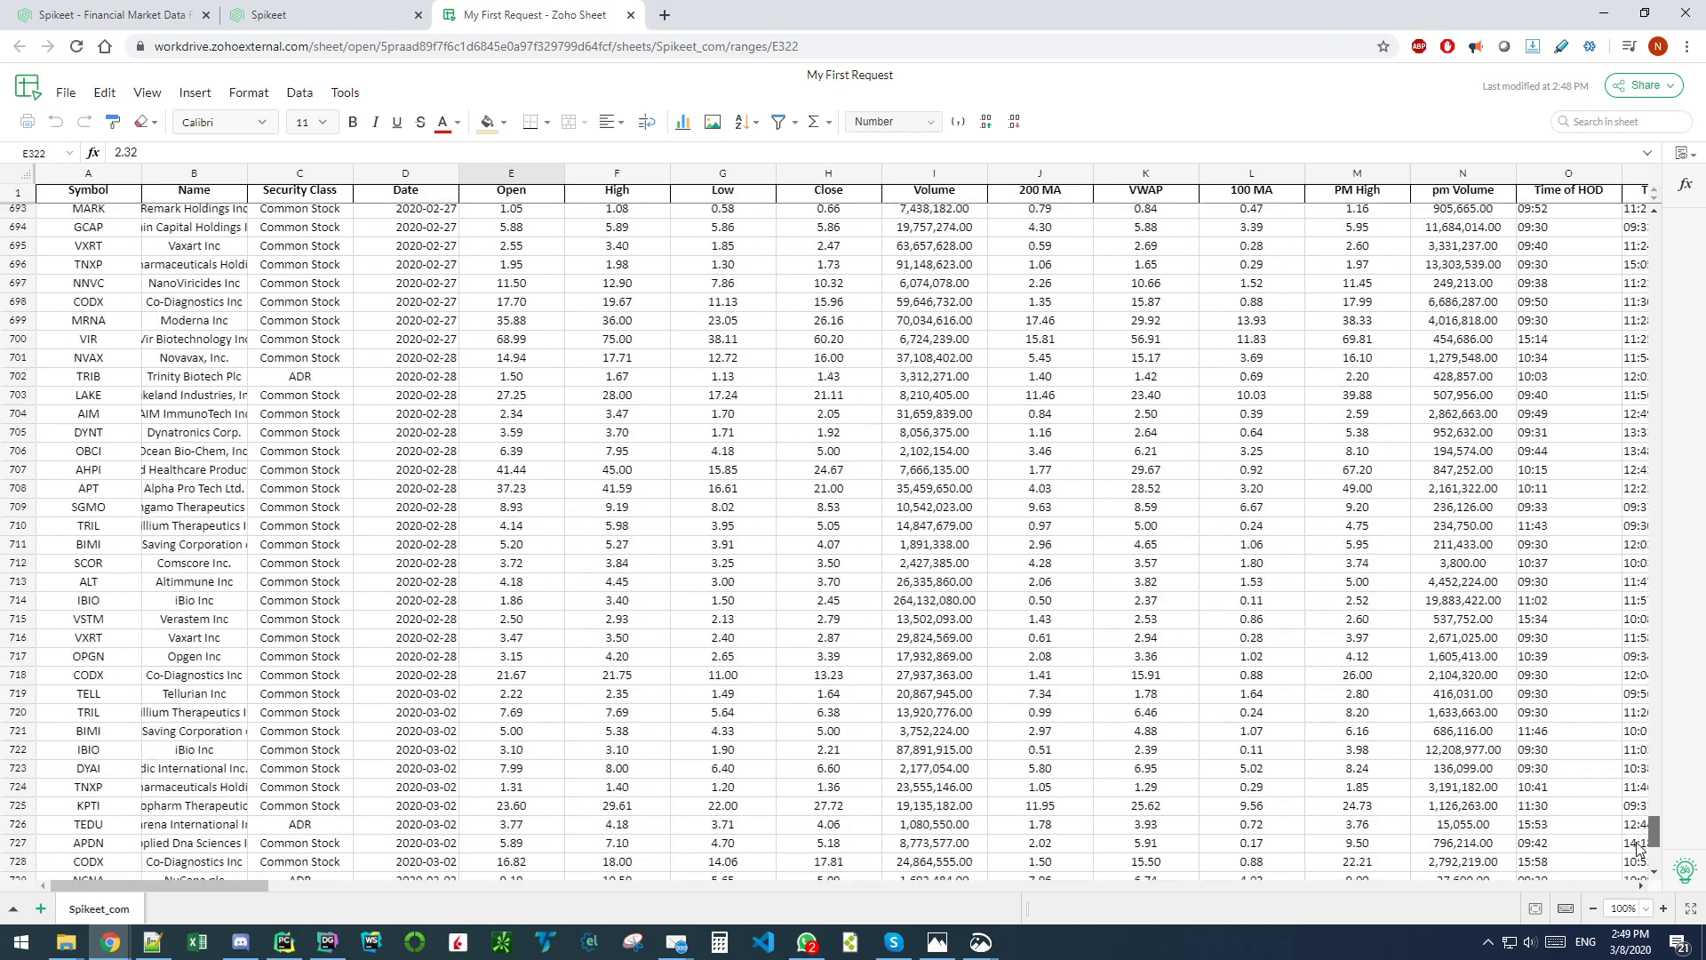
{"action": "scroll", "coordinate": [1641, 880], "scroll_direction": "up", "scroll_amount": 5}
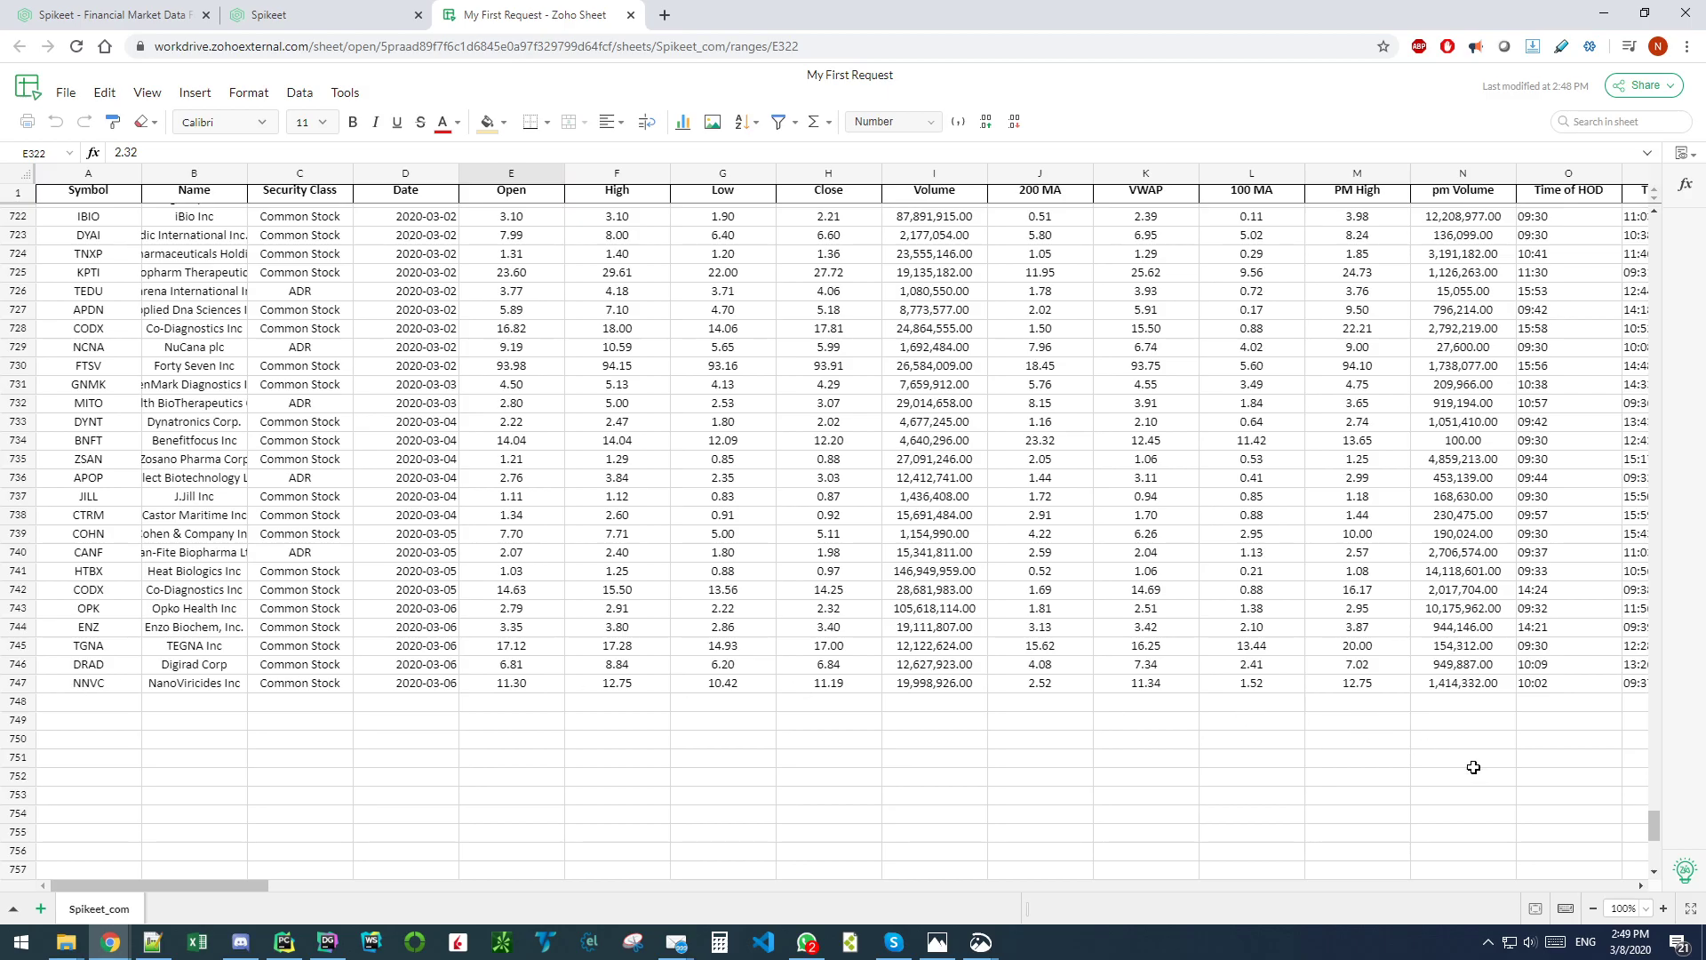
{"action": "left_click_drag", "start_coordinate": [1655, 825], "coordinate": [1668, 574]}
{"action": "scroll", "coordinate": [849, 383], "scroll_direction": "up", "scroll_amount": 14}
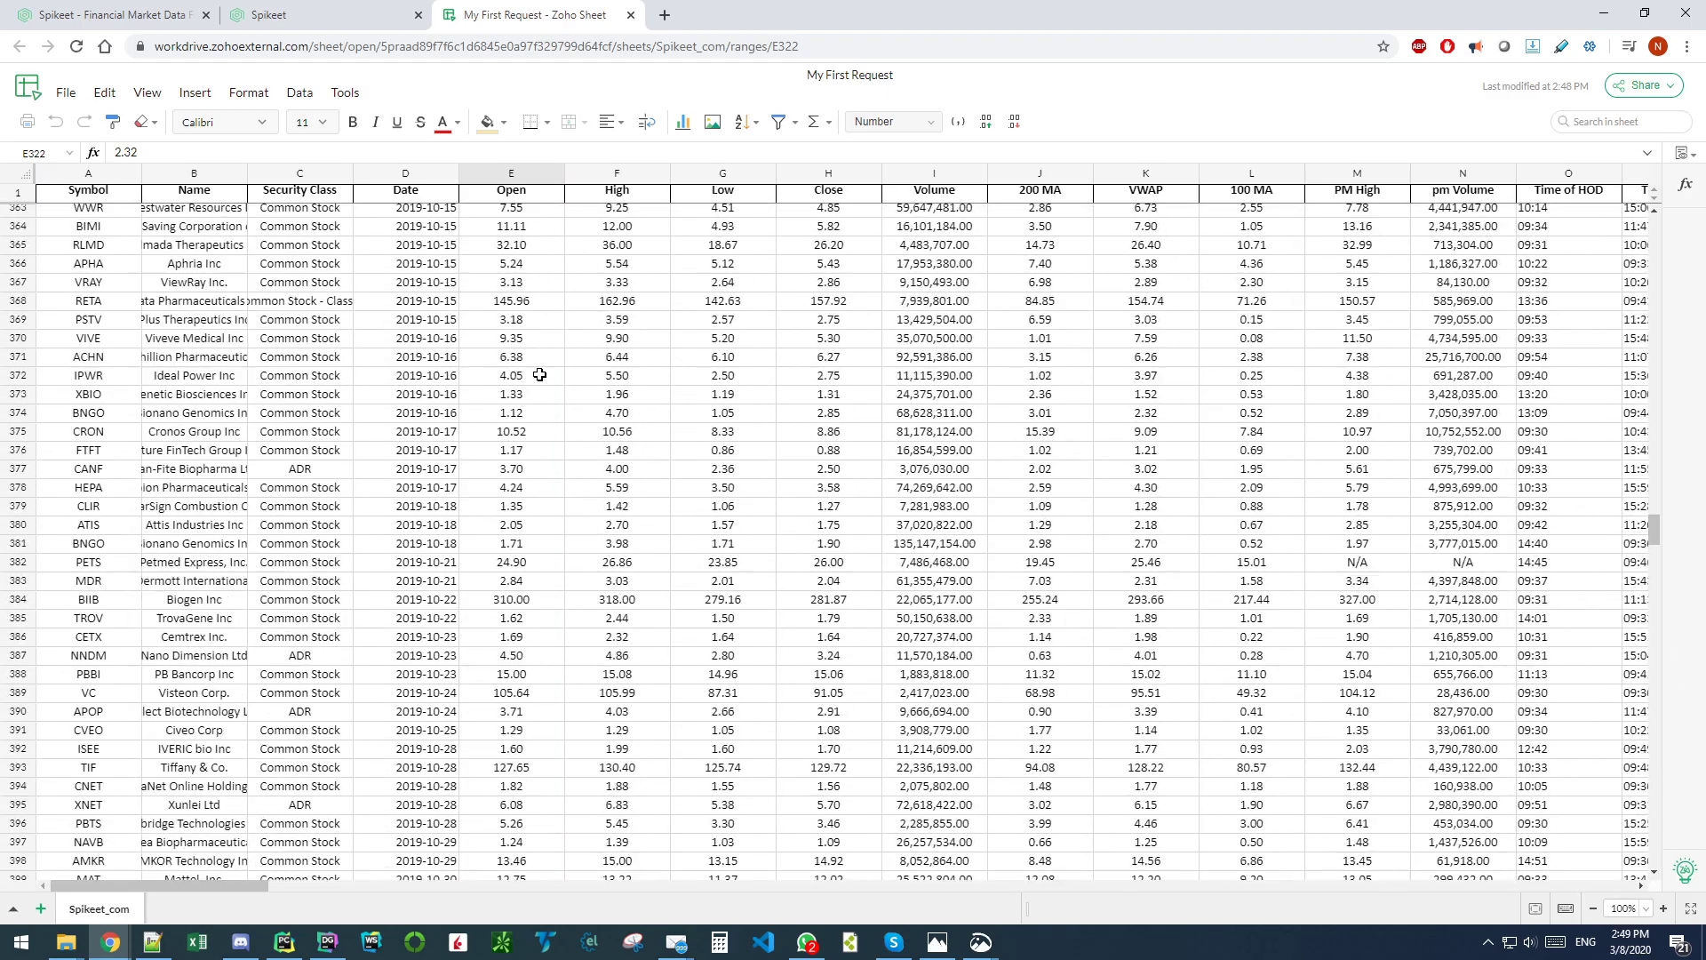
Step: Return to the request details in Spikeet and review the filters and columns used for My First Request
{"action": "left_click", "coordinate": [350, 12]}
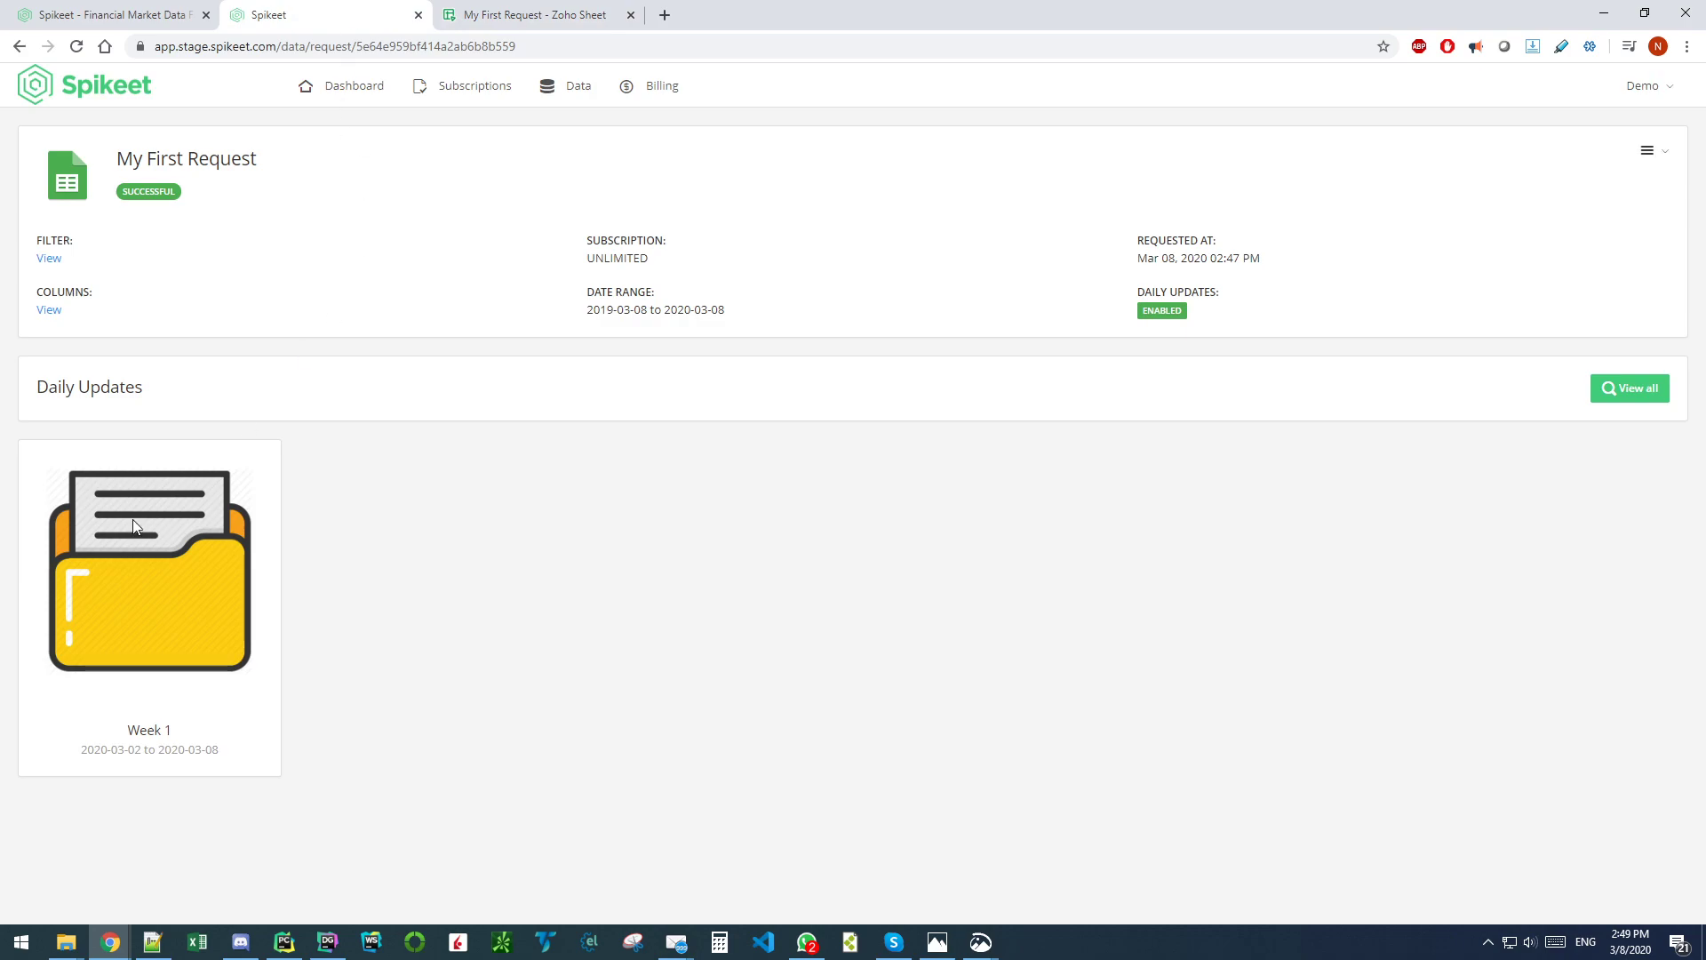
{"action": "left_click", "coordinate": [50, 261]}
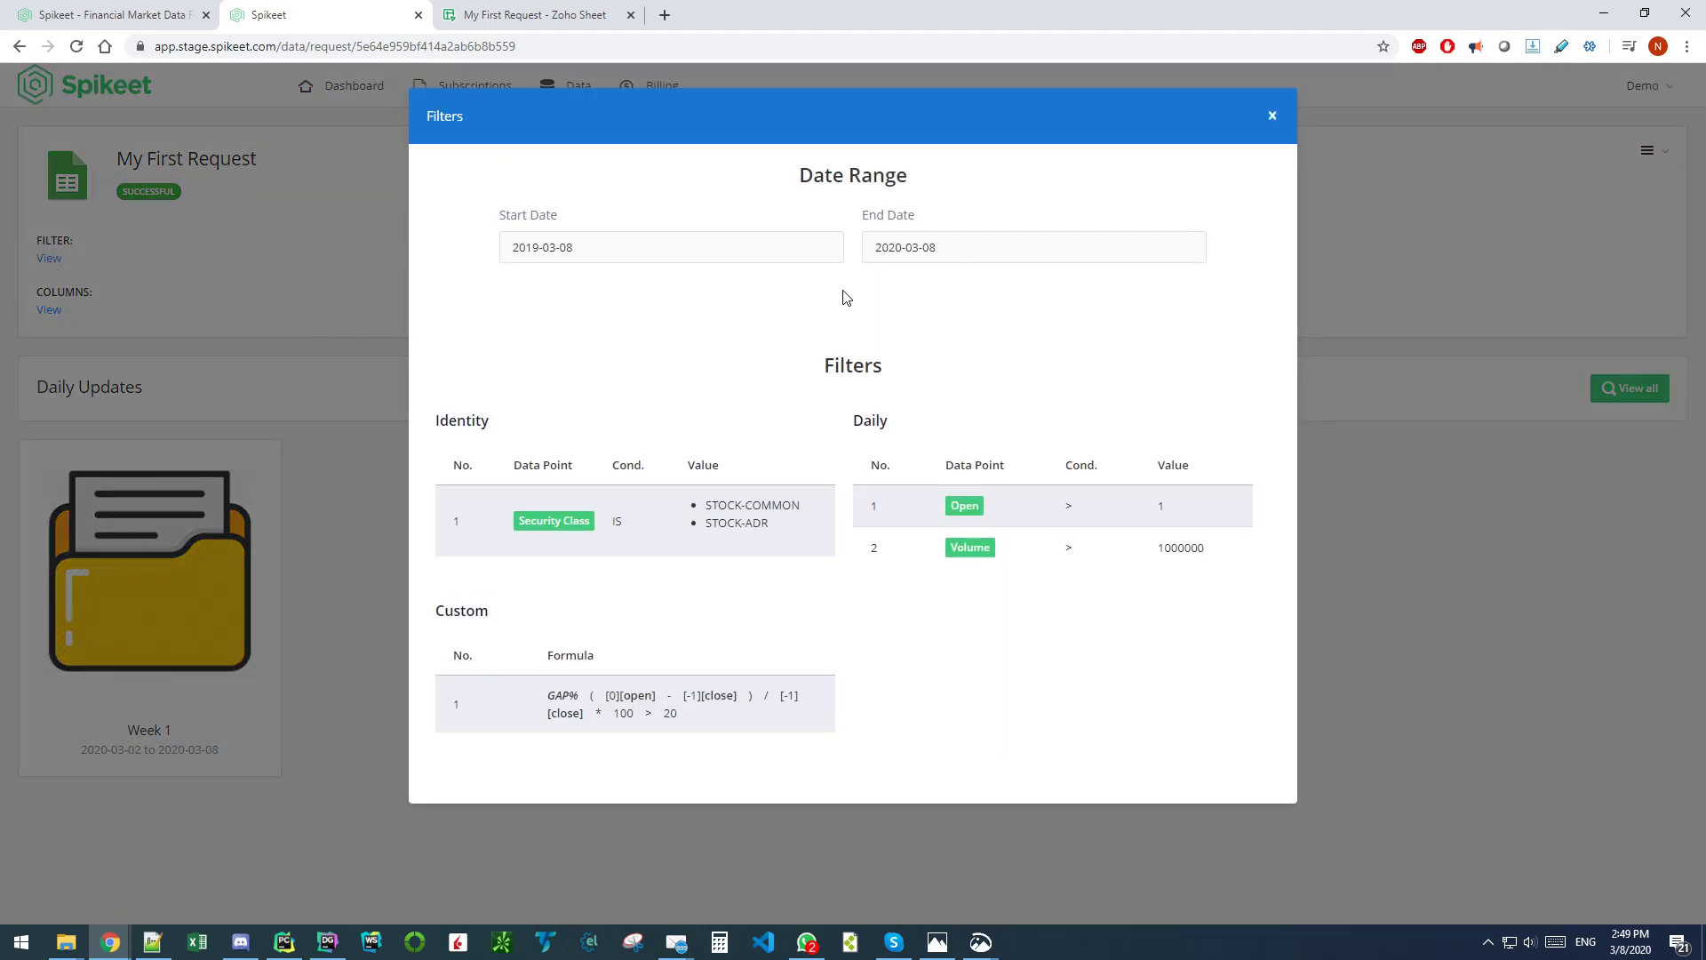
{"action": "left_click", "coordinate": [69, 332]}
{"action": "left_click", "coordinate": [49, 309]}
{"action": "scroll", "coordinate": [723, 480], "scroll_direction": "down", "scroll_amount": 6}
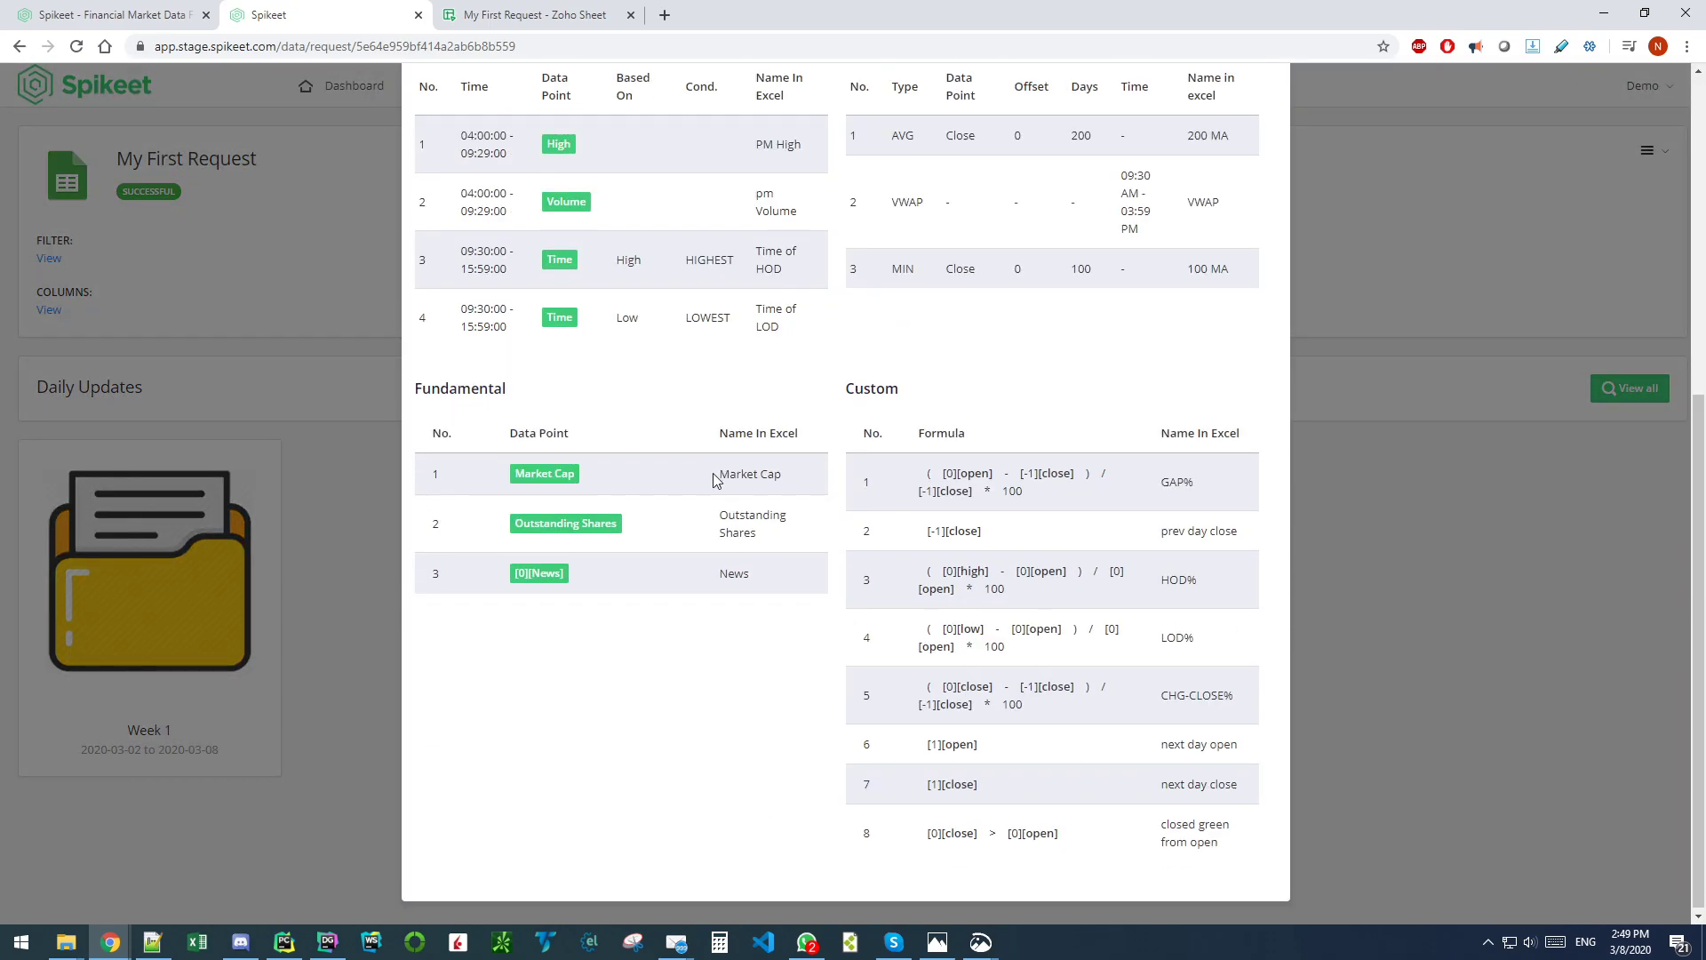
{"action": "scroll", "coordinate": [762, 434], "scroll_direction": "up", "scroll_amount": 5}
{"action": "left_click", "coordinate": [288, 368]}
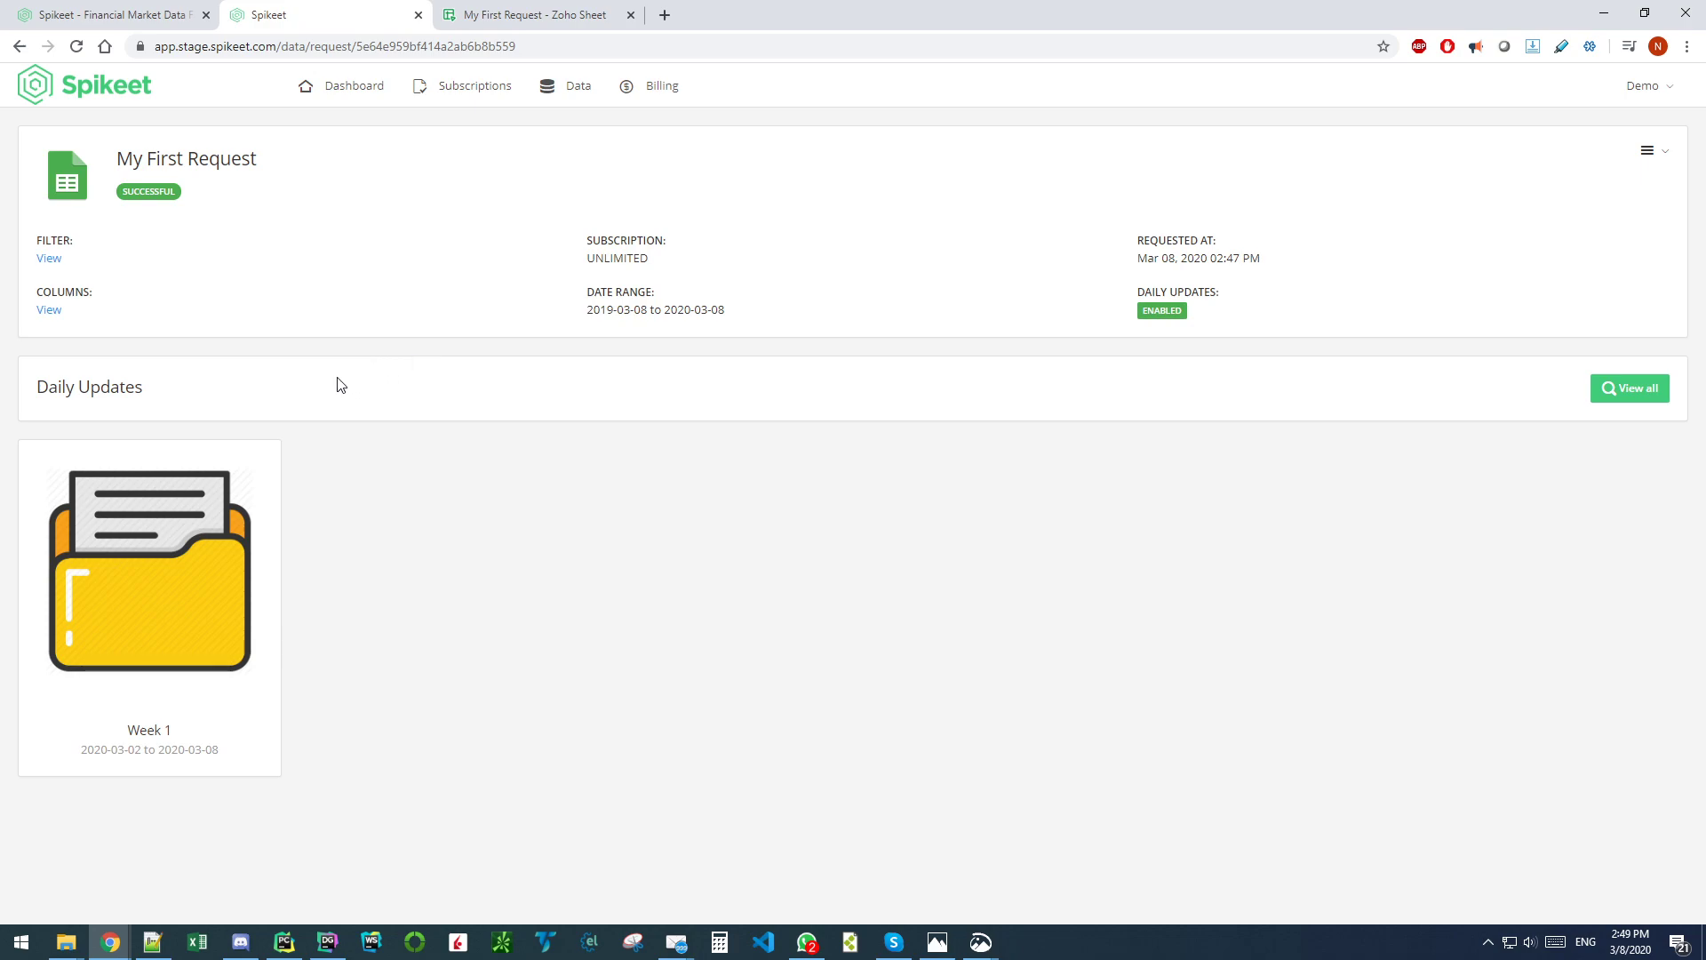
Step: Inspect the Week 1 daily updates folder and the request's action options, leaving daily updates enabled
{"action": "left_click", "coordinate": [181, 509]}
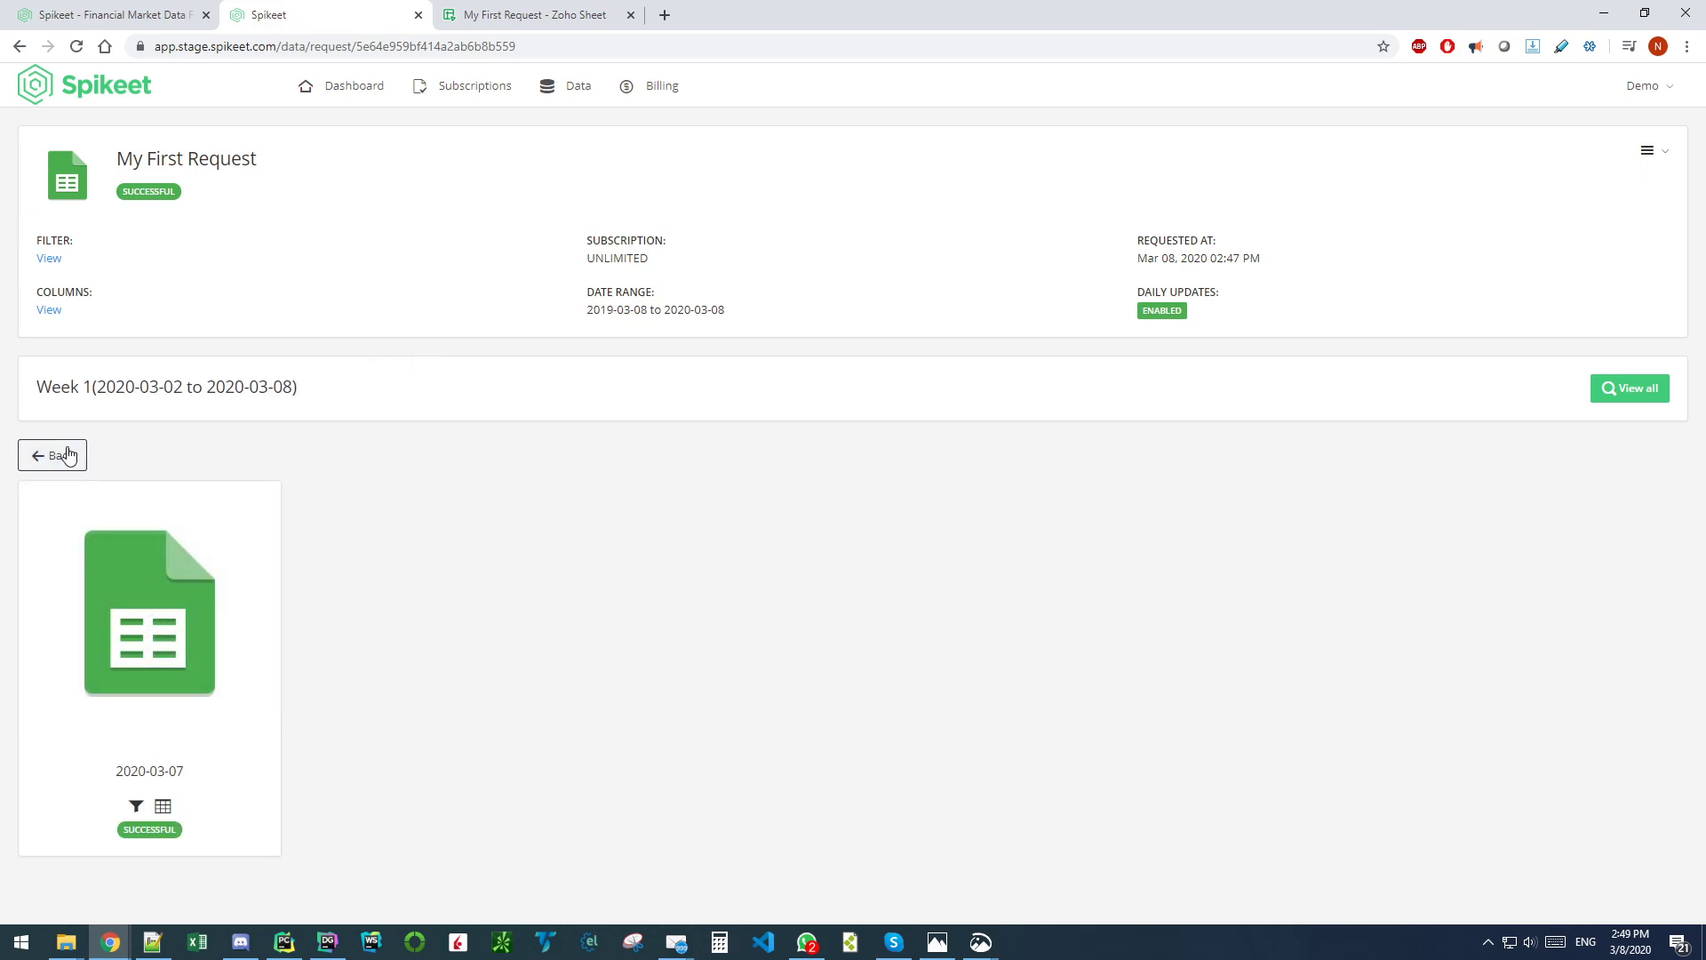
{"action": "left_click", "coordinate": [57, 464]}
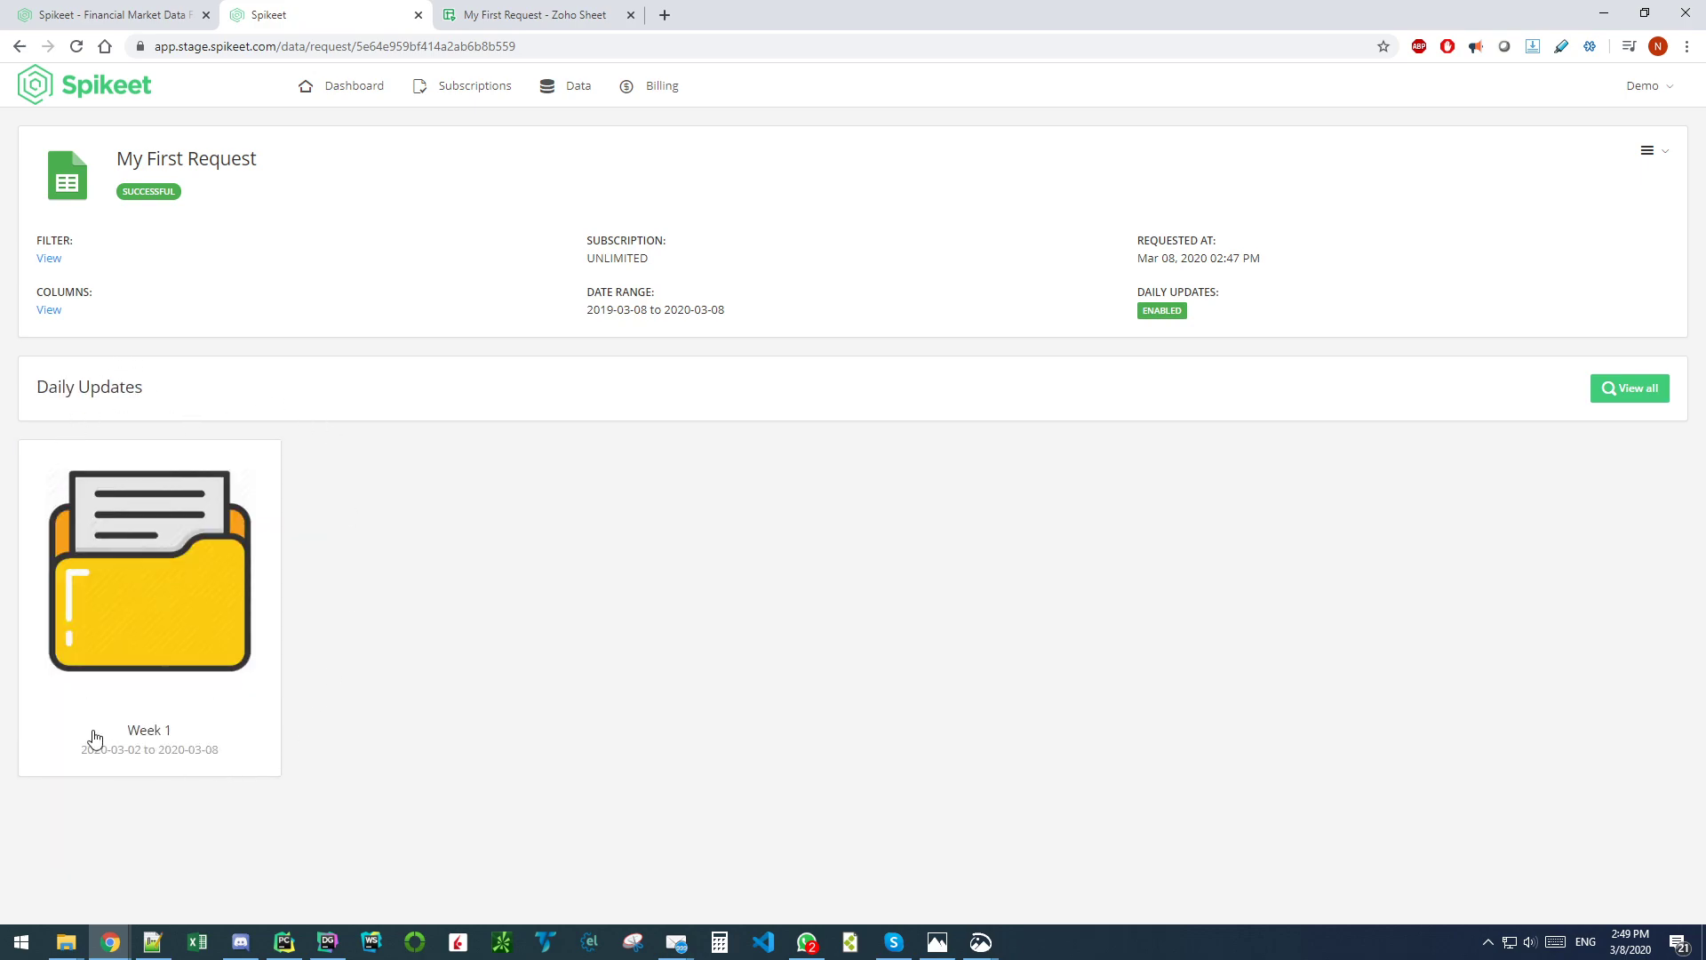
{"action": "left_click", "coordinate": [145, 688]}
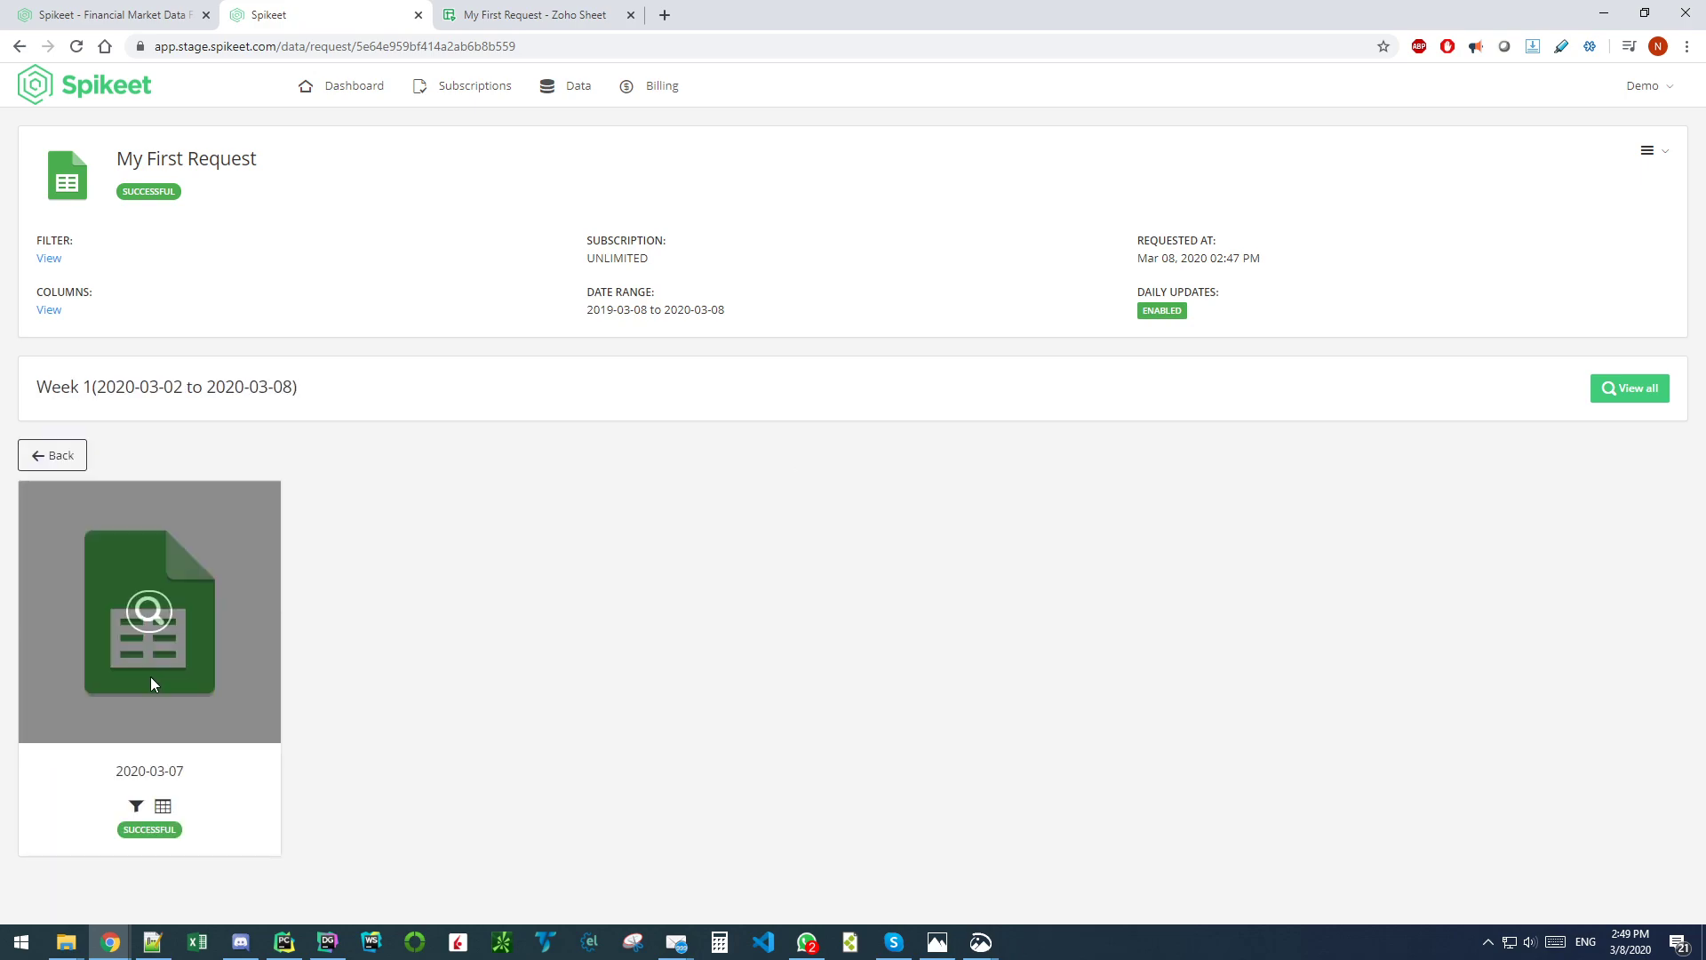
{"action": "left_click", "coordinate": [58, 459]}
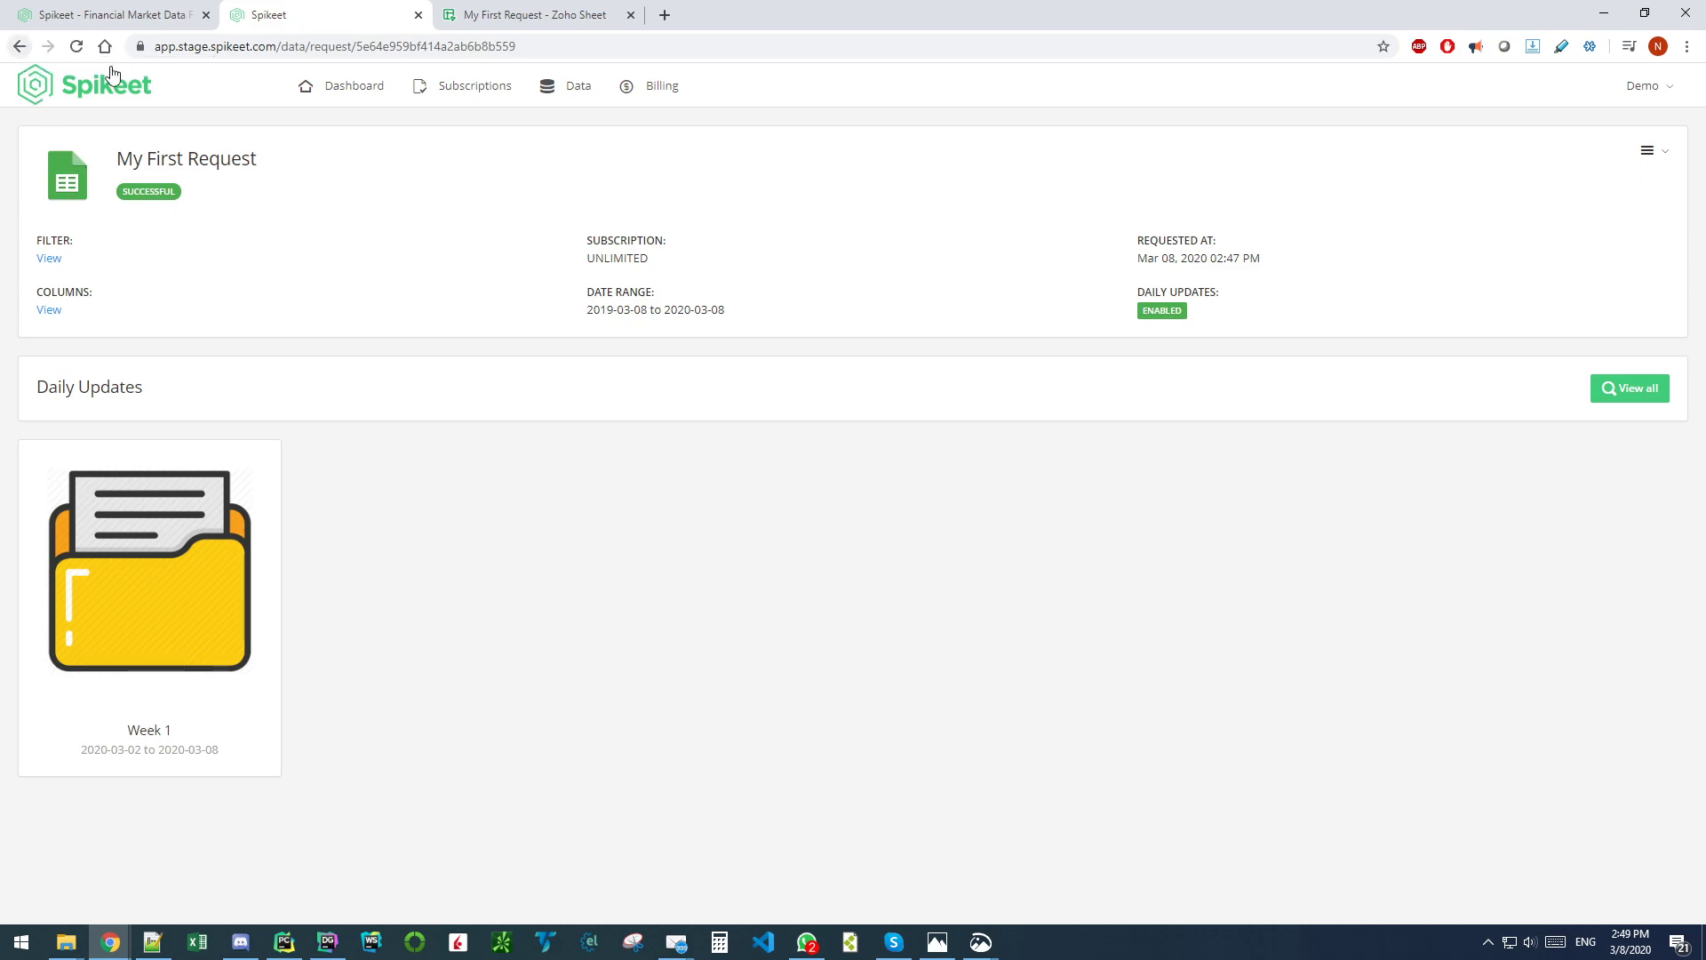
{"action": "left_click", "coordinate": [1660, 151]}
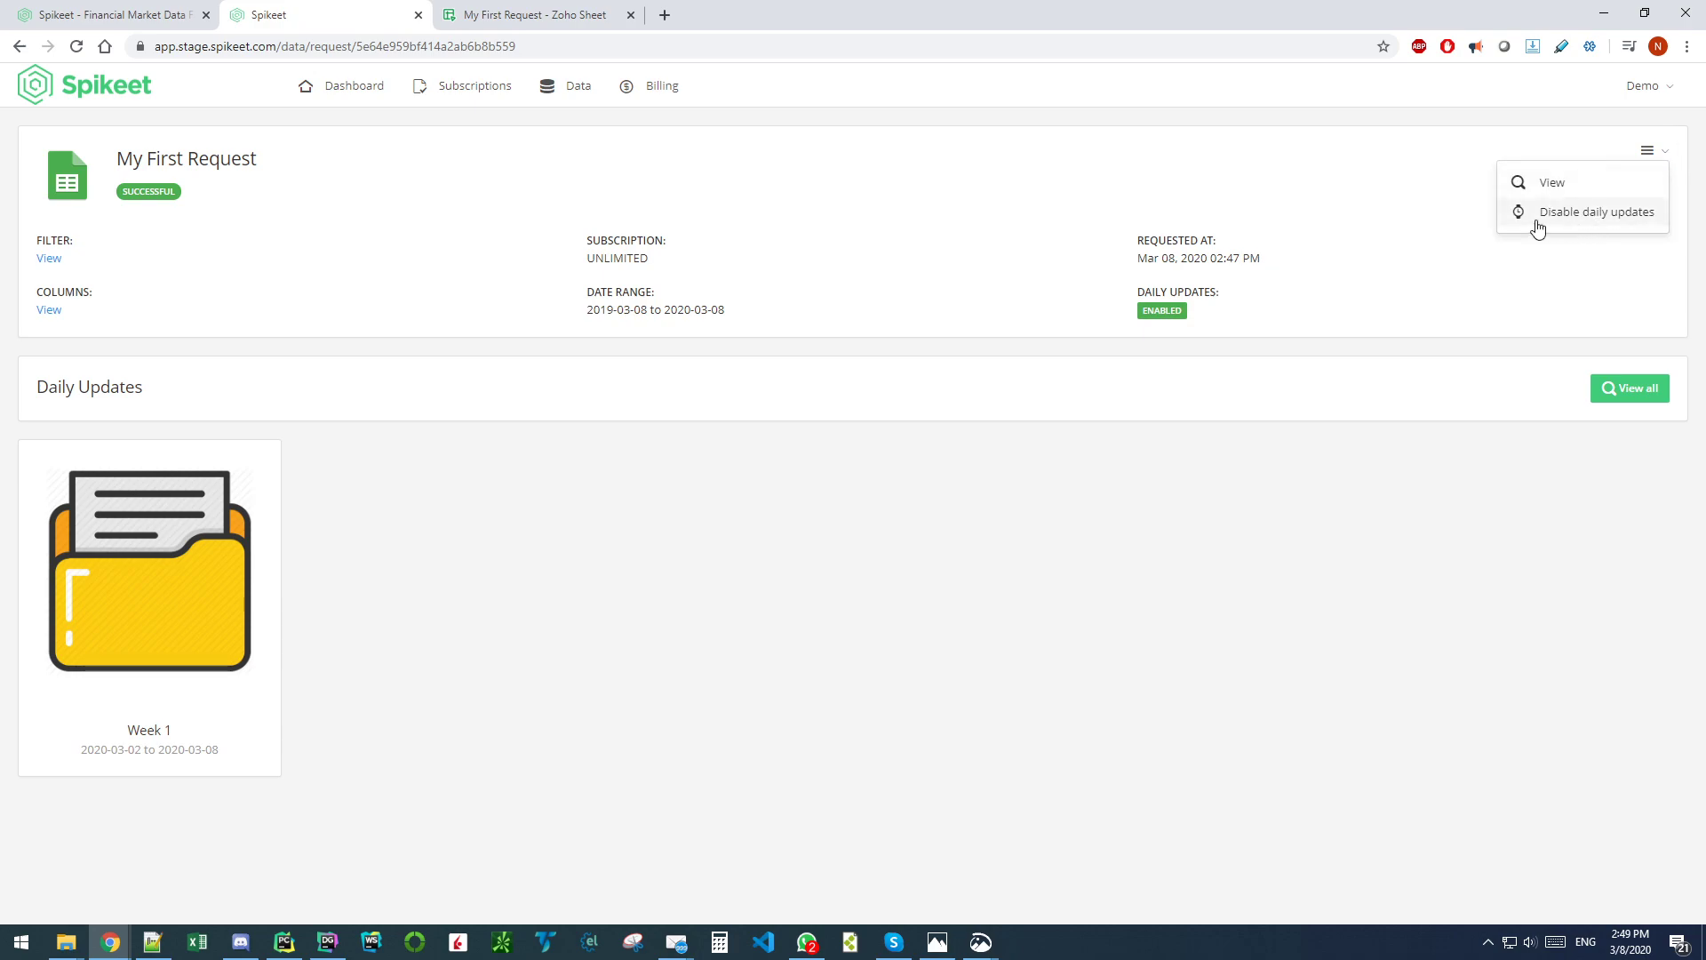
{"action": "left_click", "coordinate": [695, 211]}
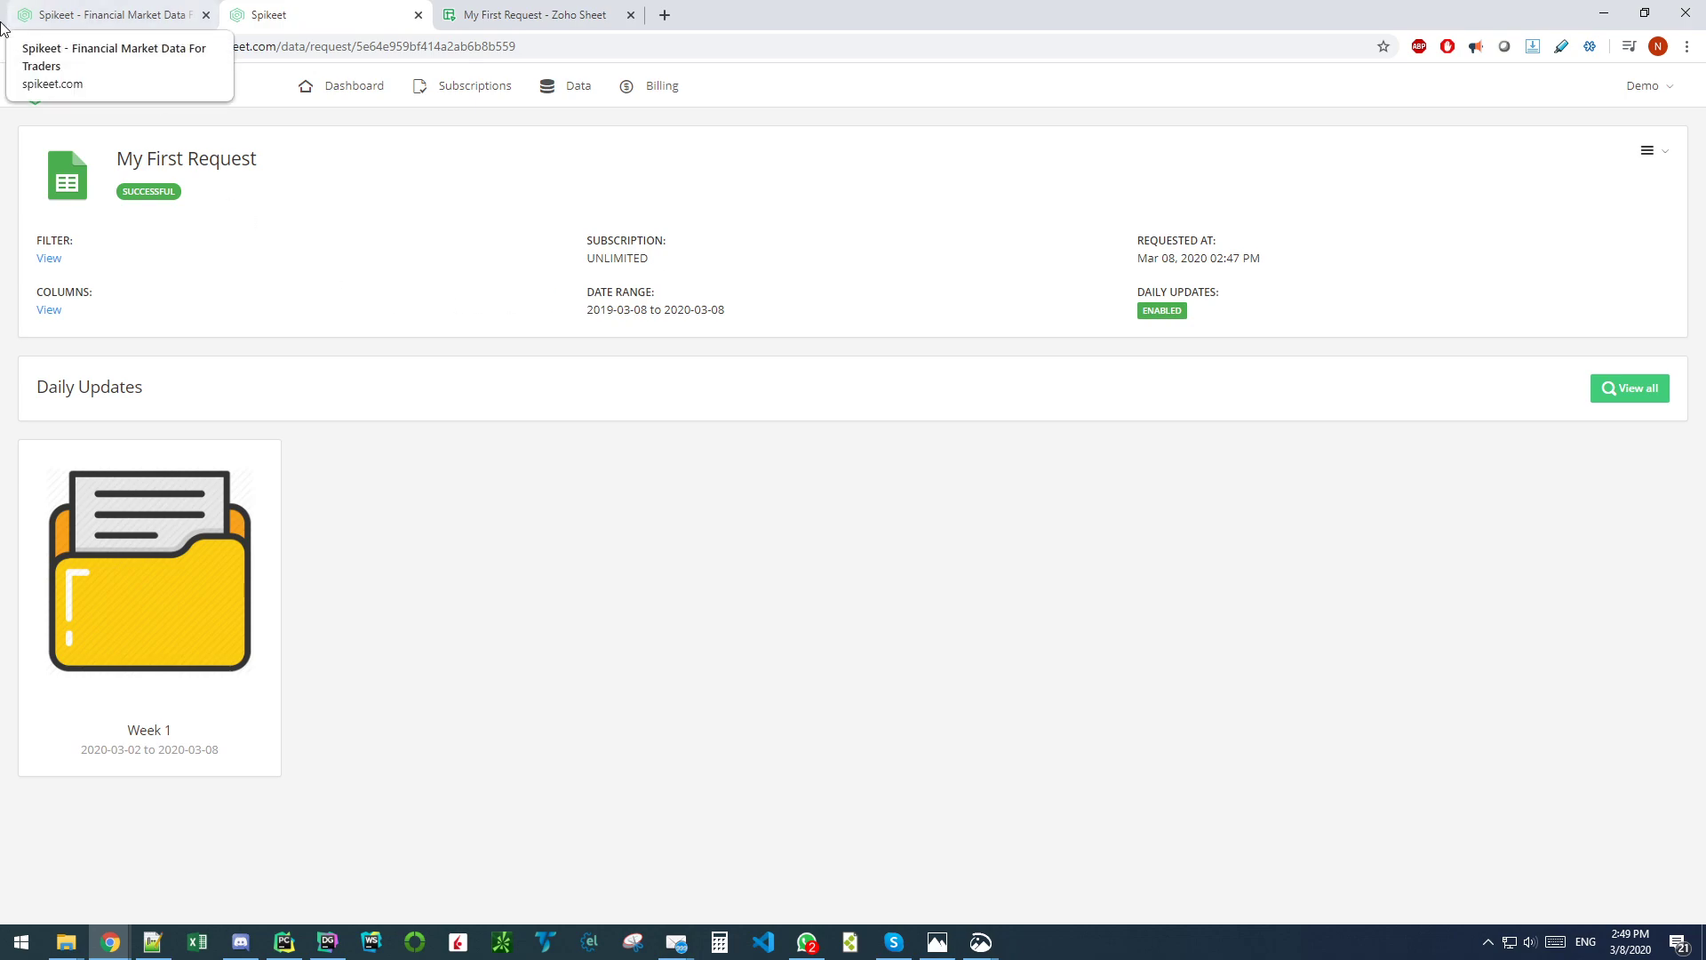
Step: Return to the dashboard and open the form for a new data request
{"action": "left_click", "coordinate": [166, 86]}
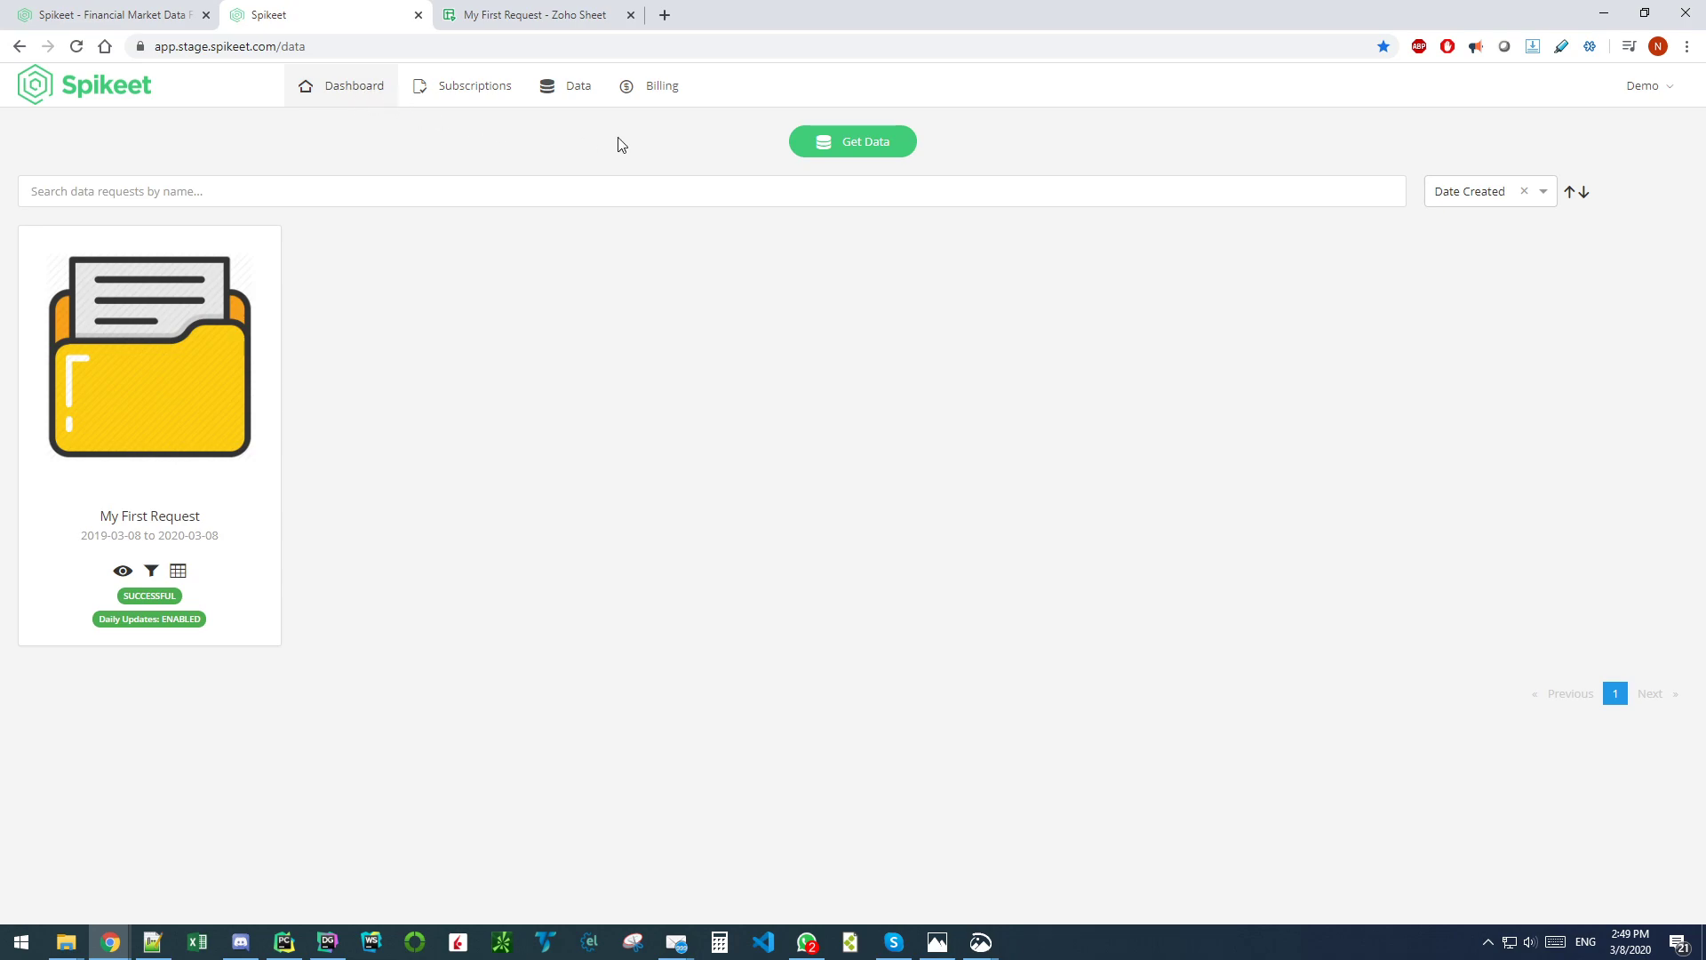
{"action": "left_click", "coordinate": [560, 109]}
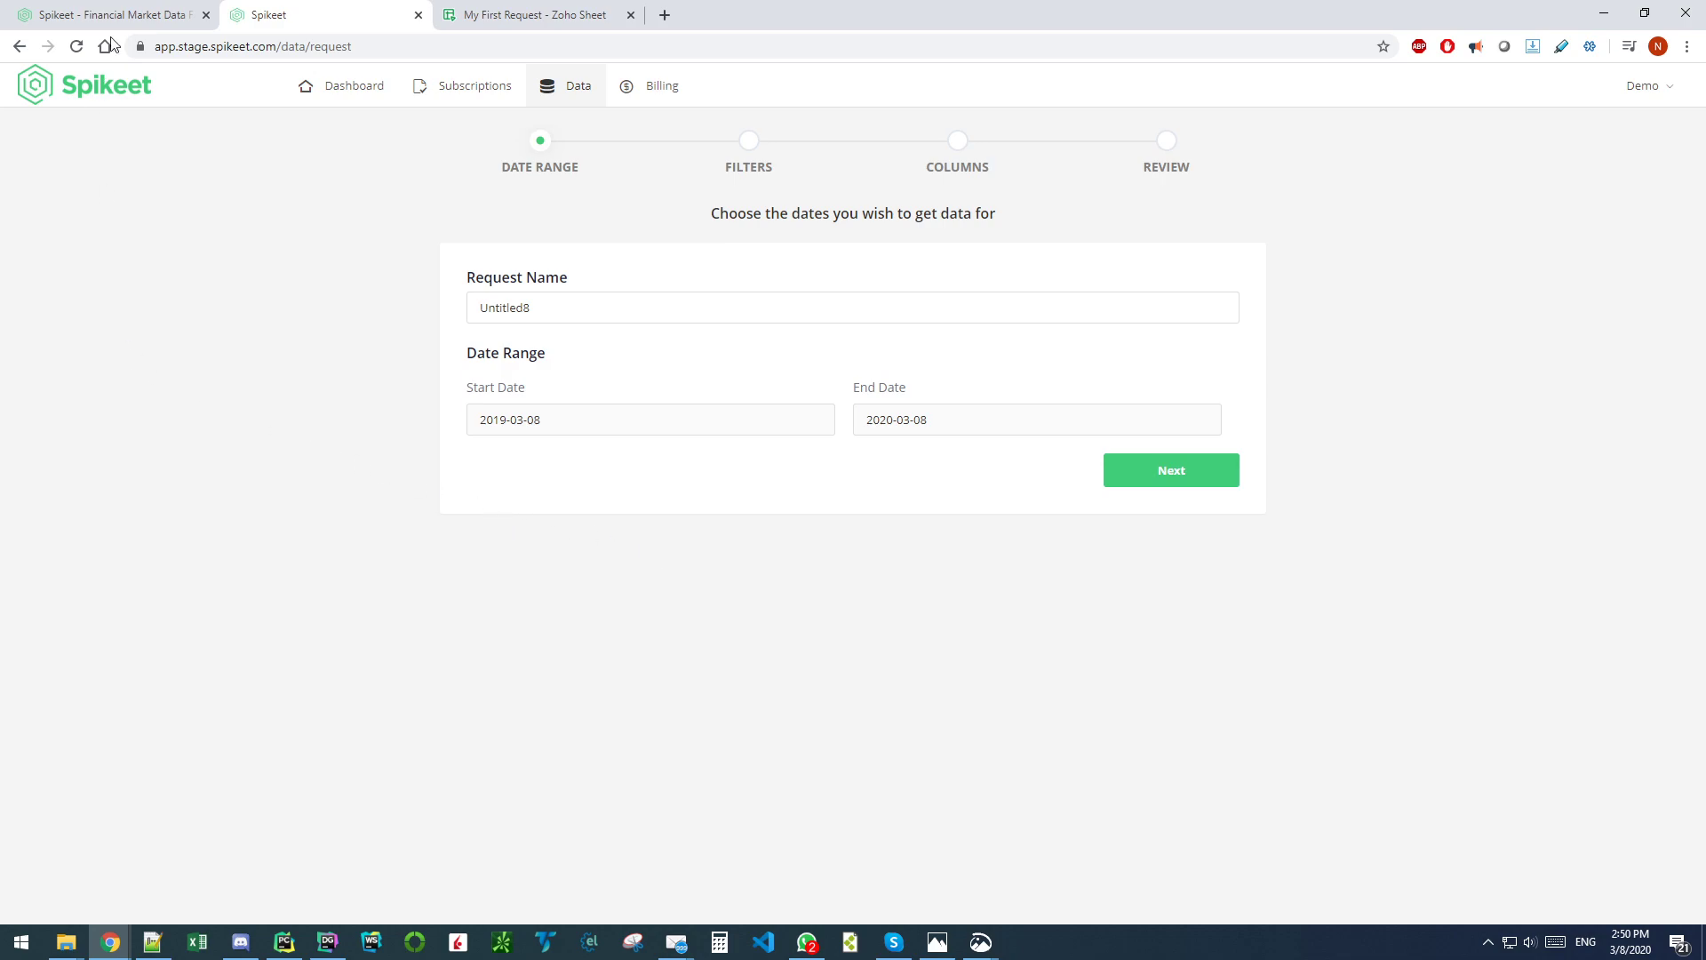
Step: Switch to the Spikeet website and compare the pricing plans, starting with the Free plan's limits
{"action": "left_click", "coordinate": [131, 7]}
{"action": "left_click", "coordinate": [610, 551]}
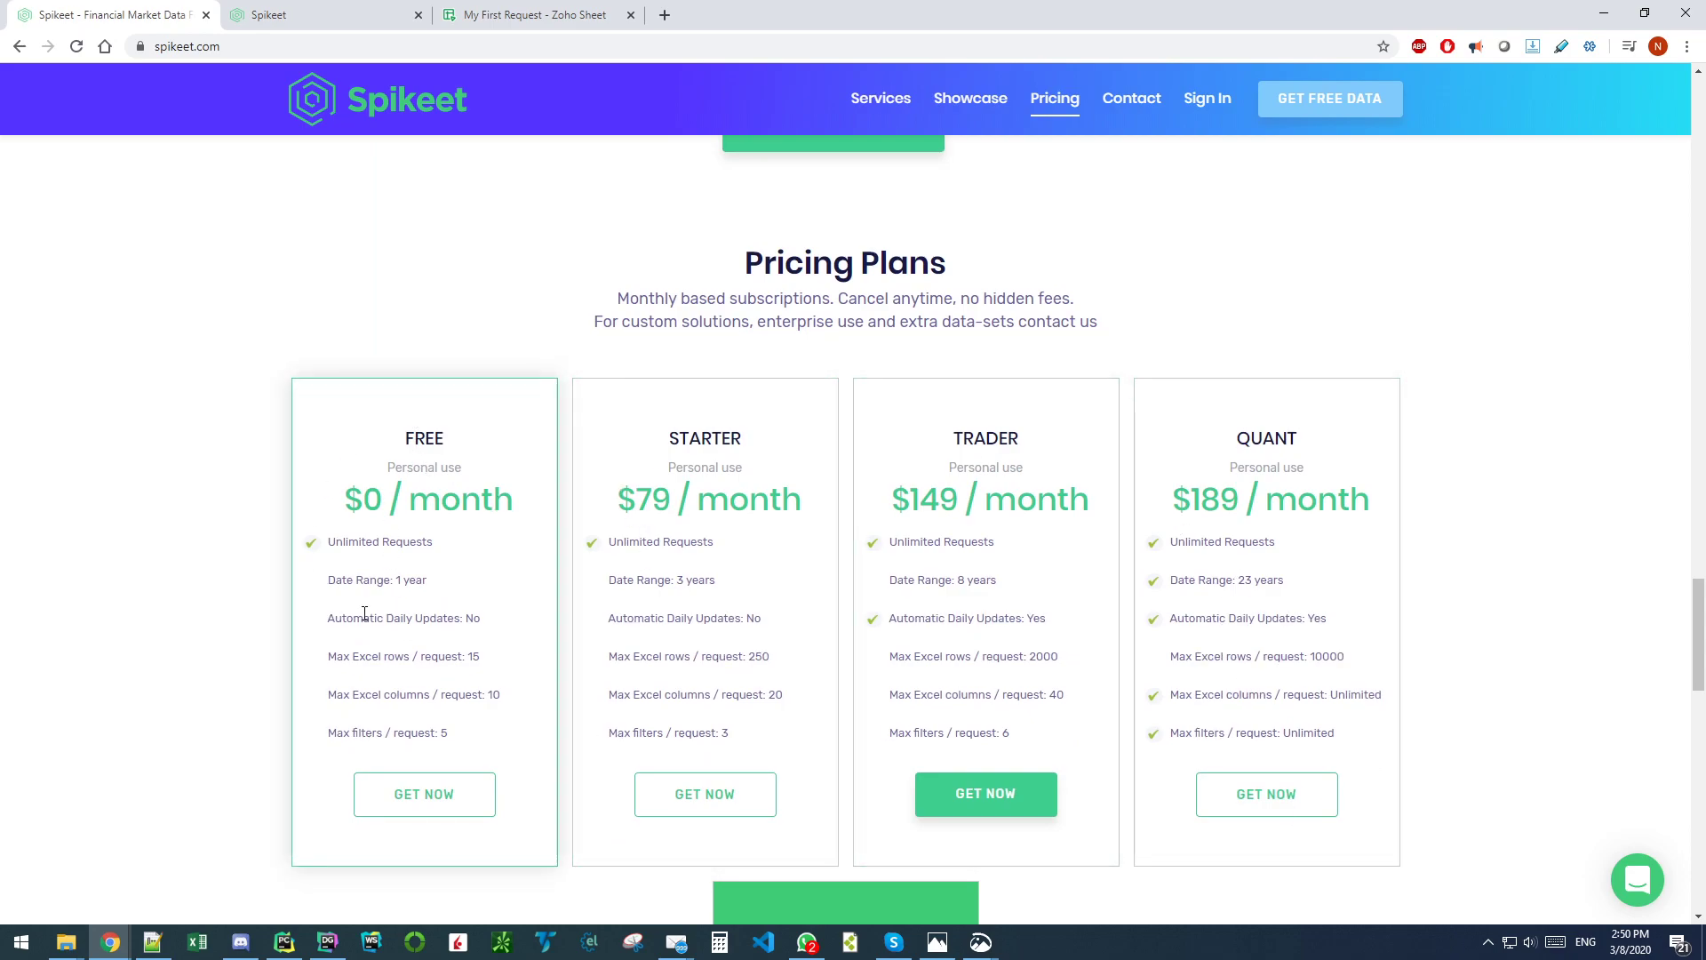
{"action": "left_click_drag", "start_coordinate": [328, 541], "coordinate": [478, 540]}
{"action": "left_click", "coordinate": [182, 534]}
{"action": "scroll", "coordinate": [440, 593], "scroll_direction": "down", "scroll_amount": 1}
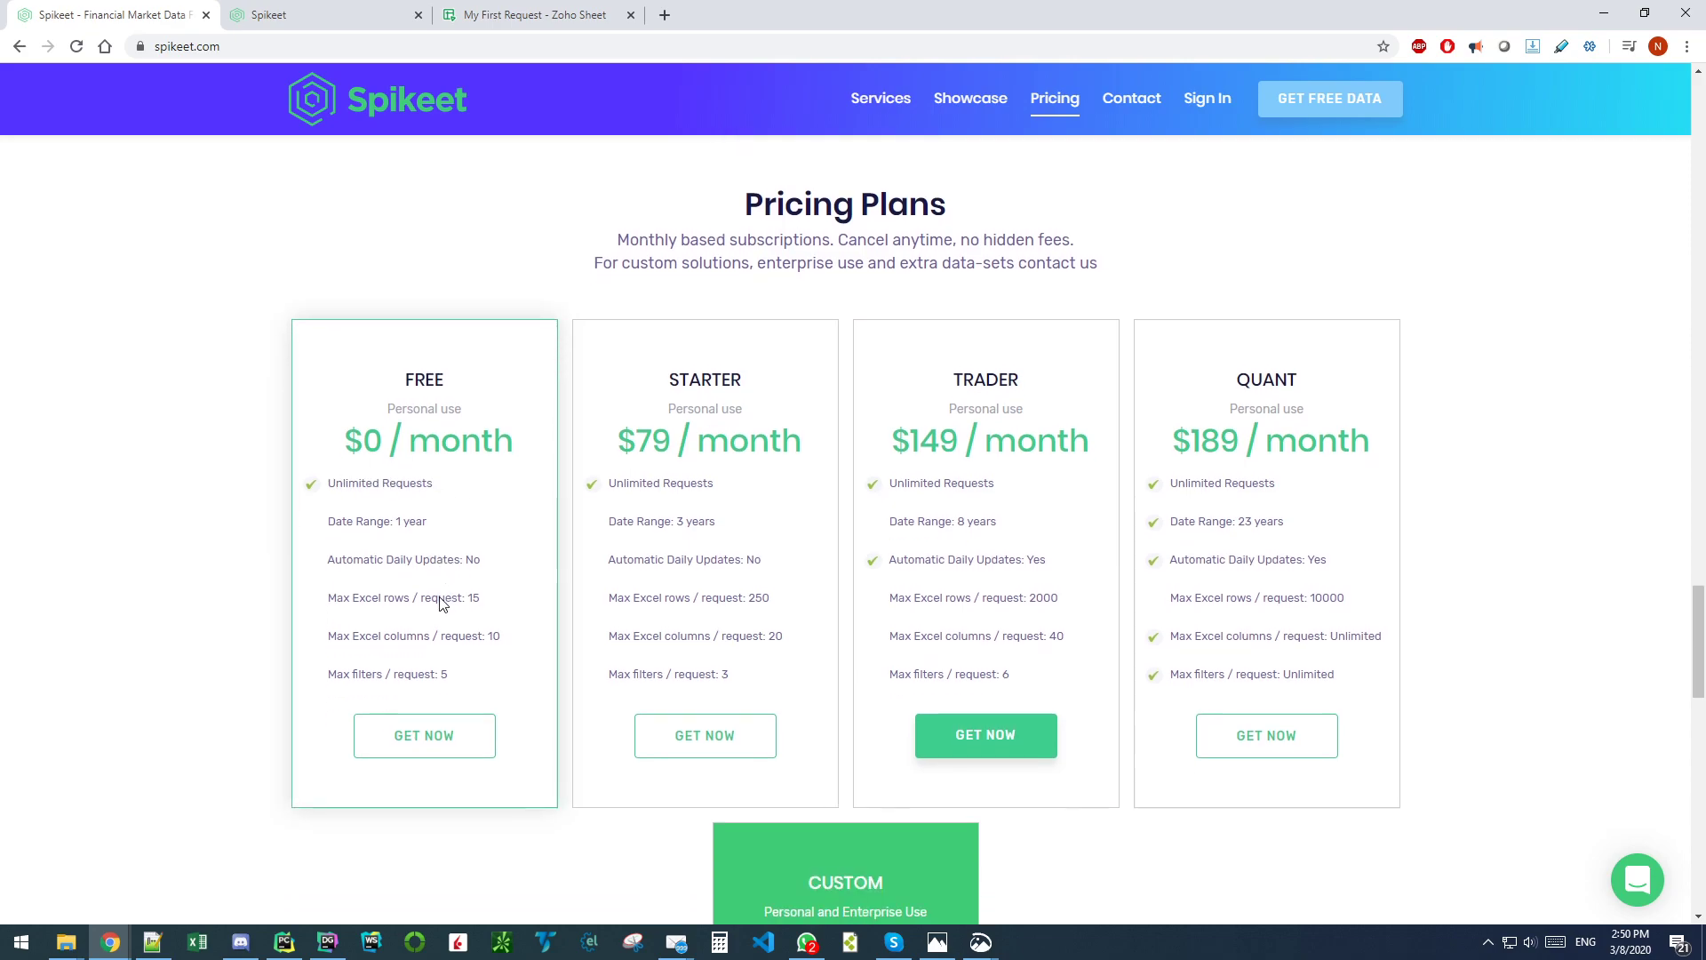
{"action": "scroll", "coordinate": [440, 594], "scroll_direction": "up", "scroll_amount": 1}
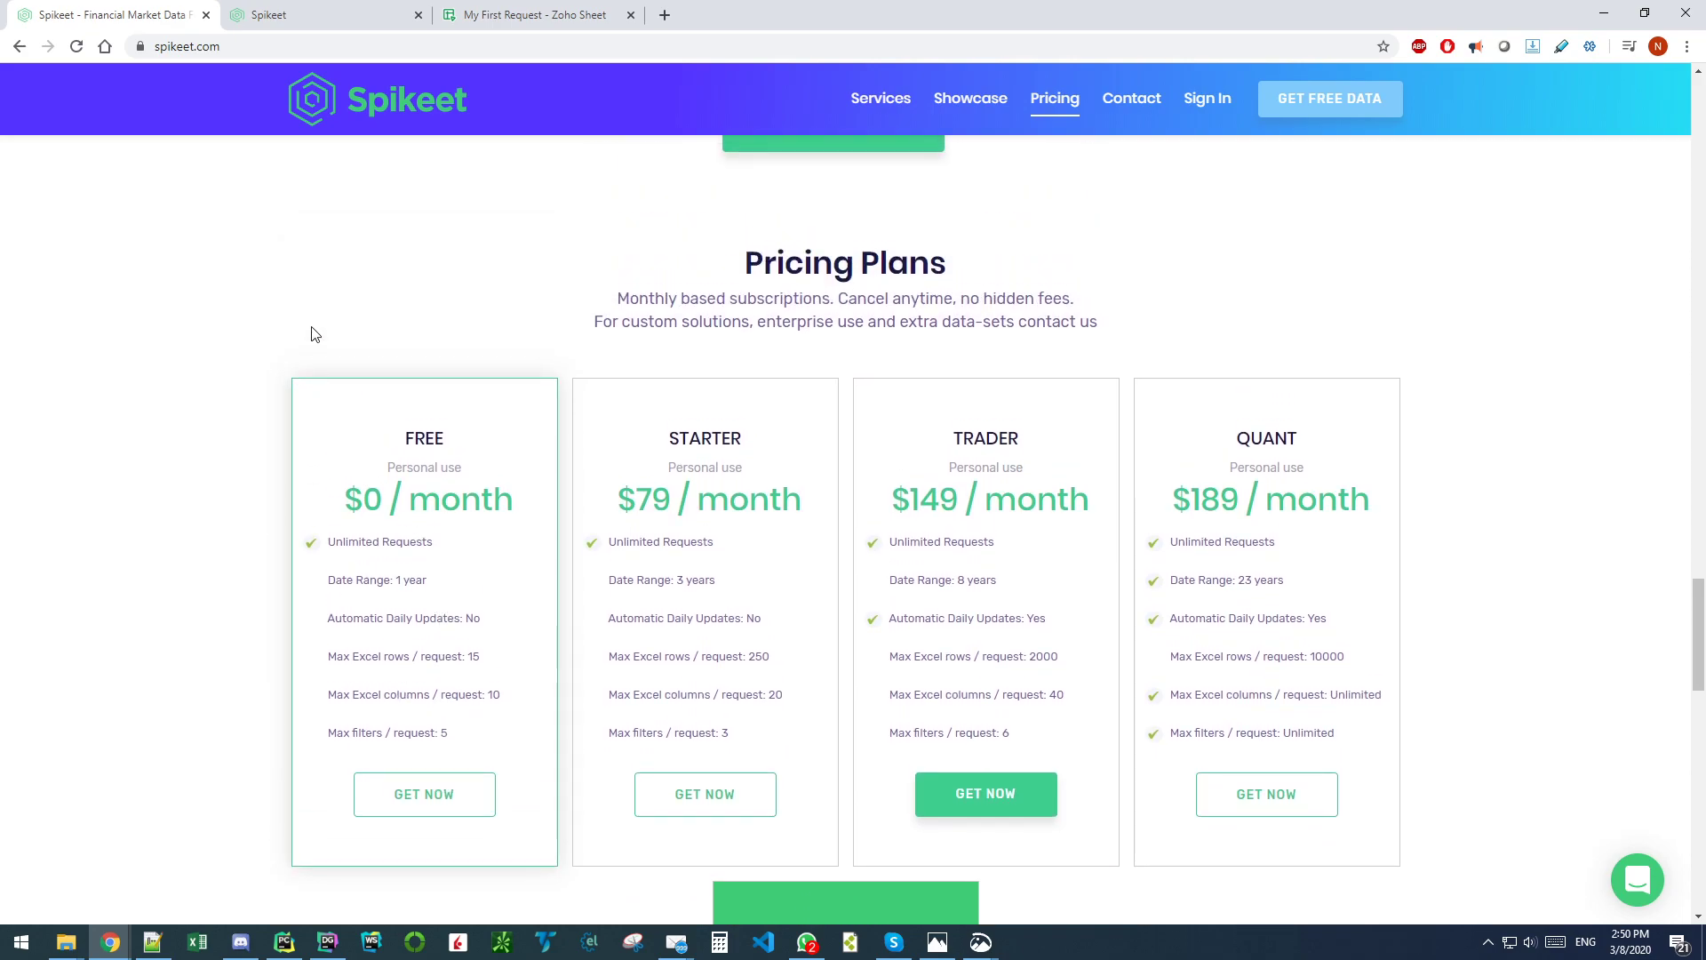